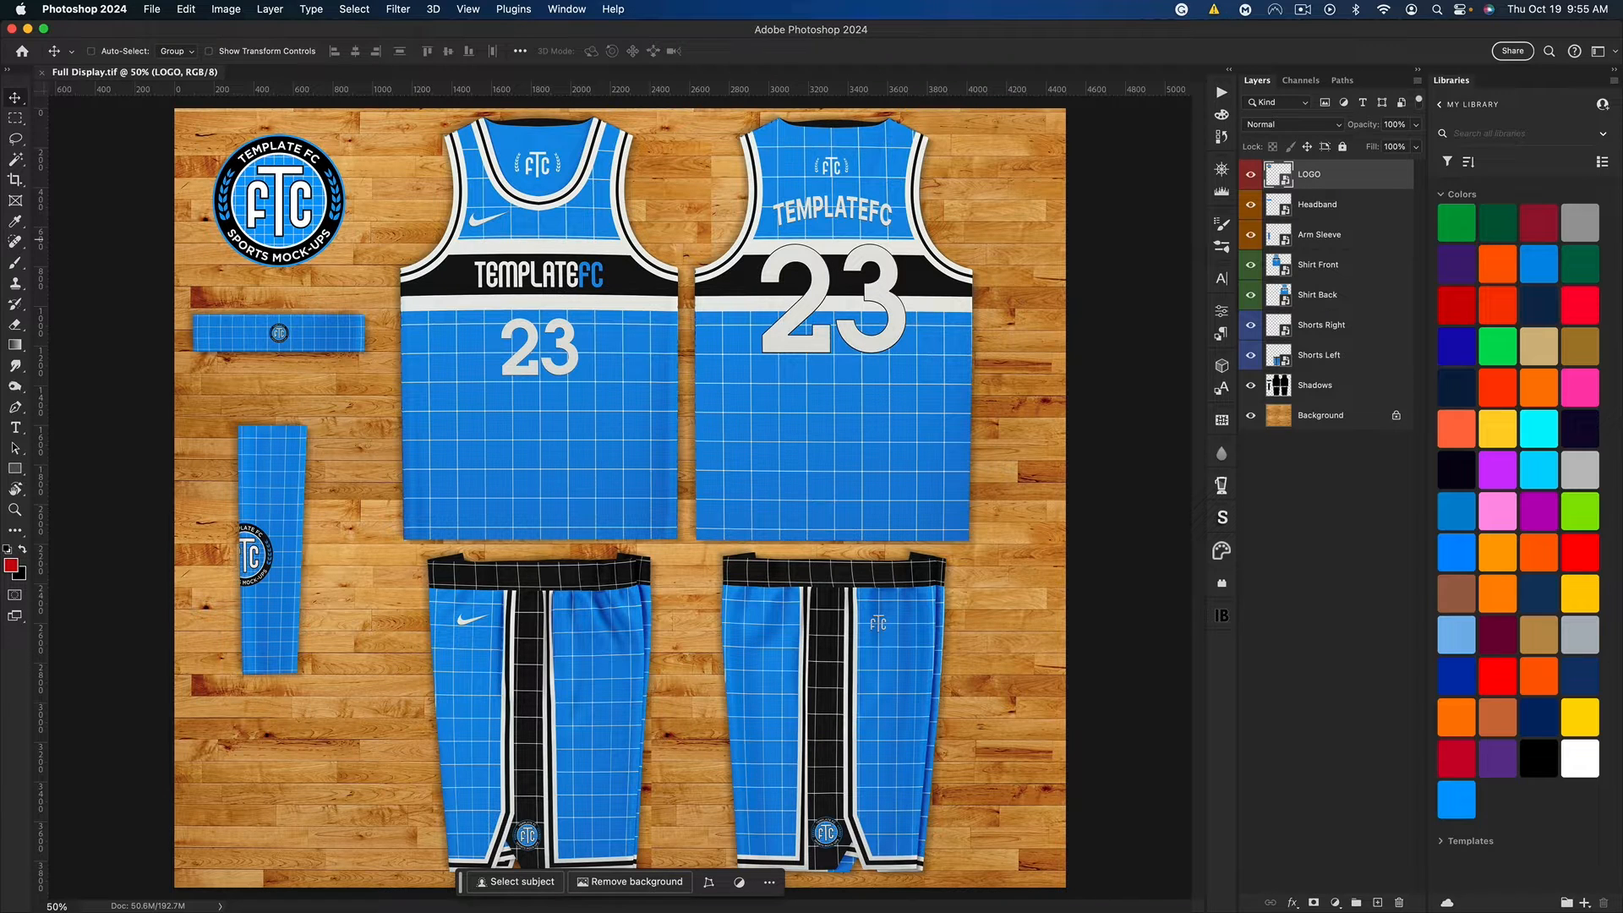
# Step: Switch to Finder and look through the Full Display Layout and Individual Elements folders inside Basketball Flat Layout
pyautogui.press('super+Tab')
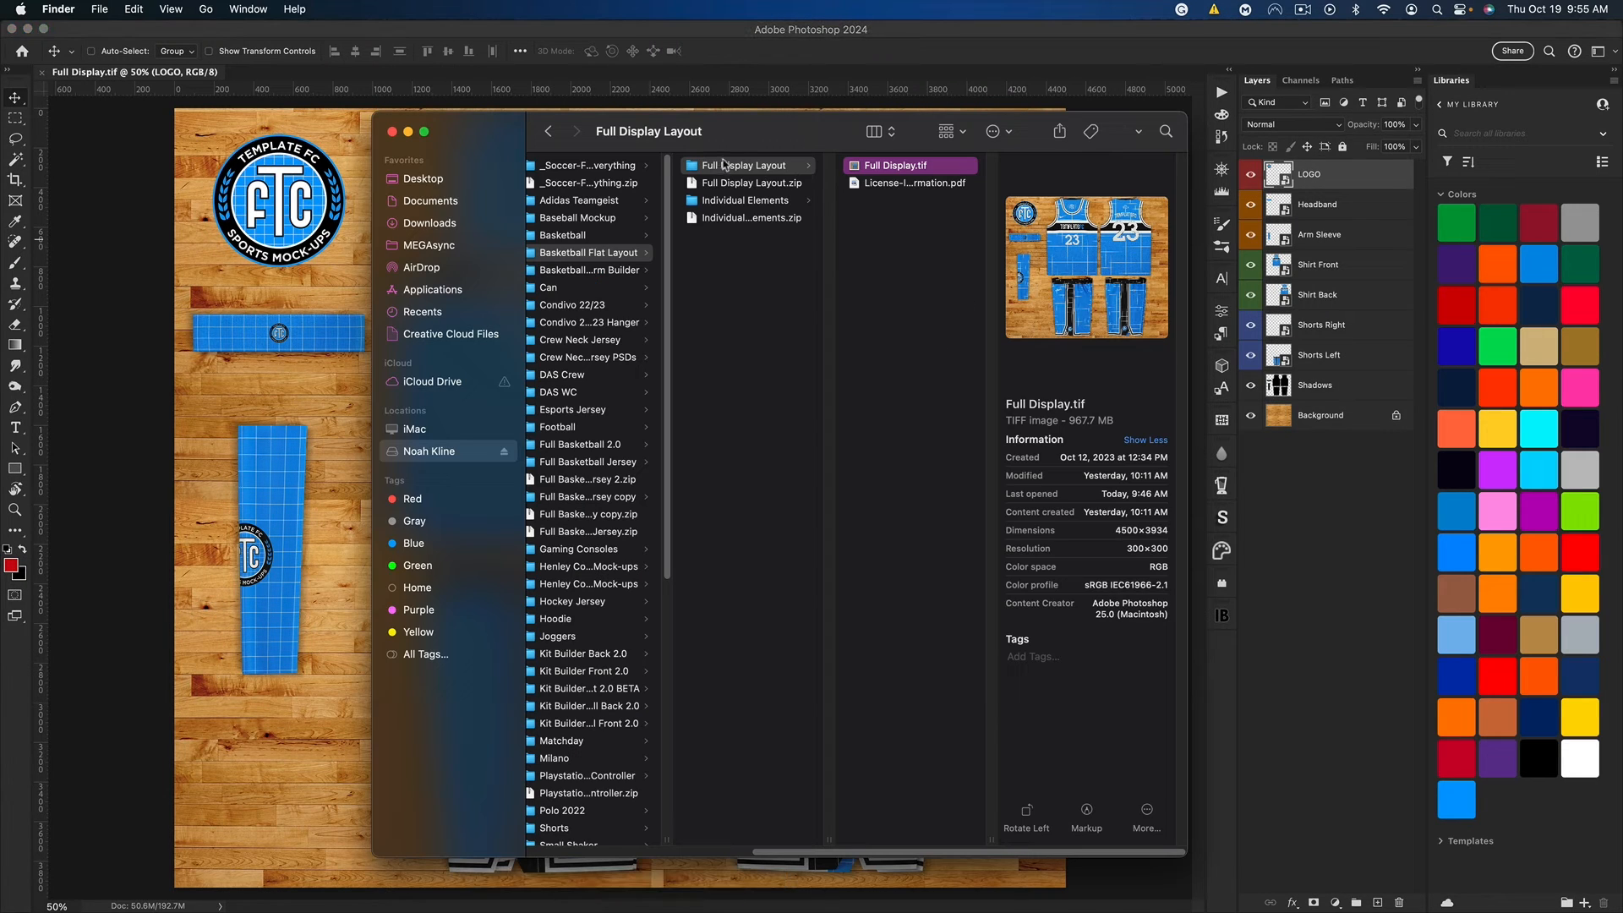
pyautogui.click(759, 262)
pyautogui.click(799, 220)
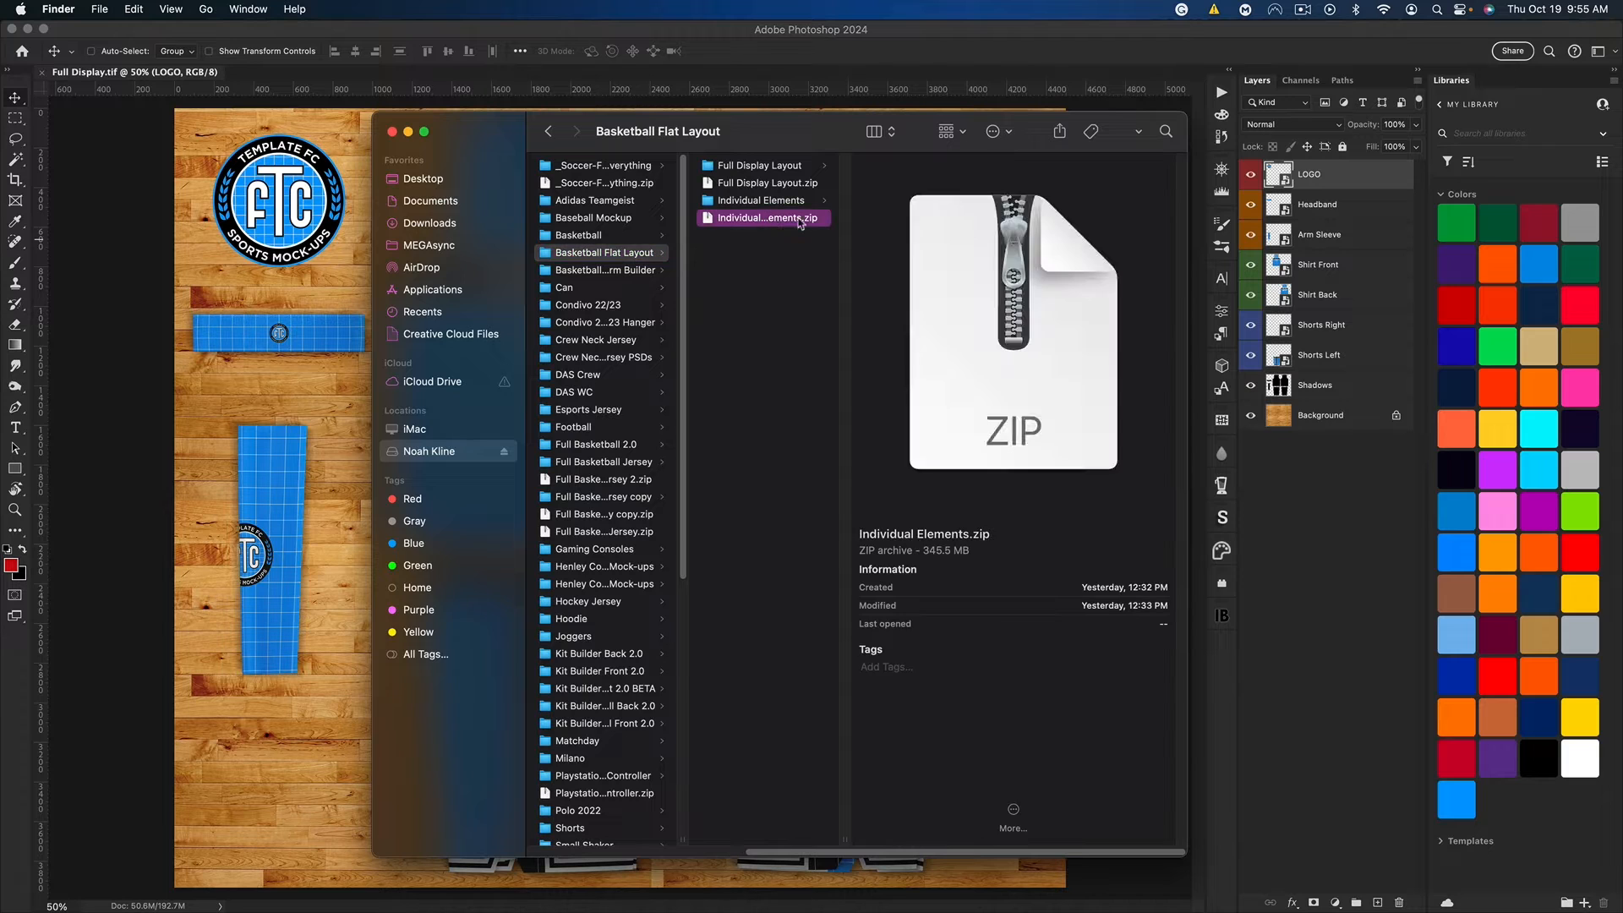
pyautogui.click(766, 183)
pyautogui.click(751, 165)
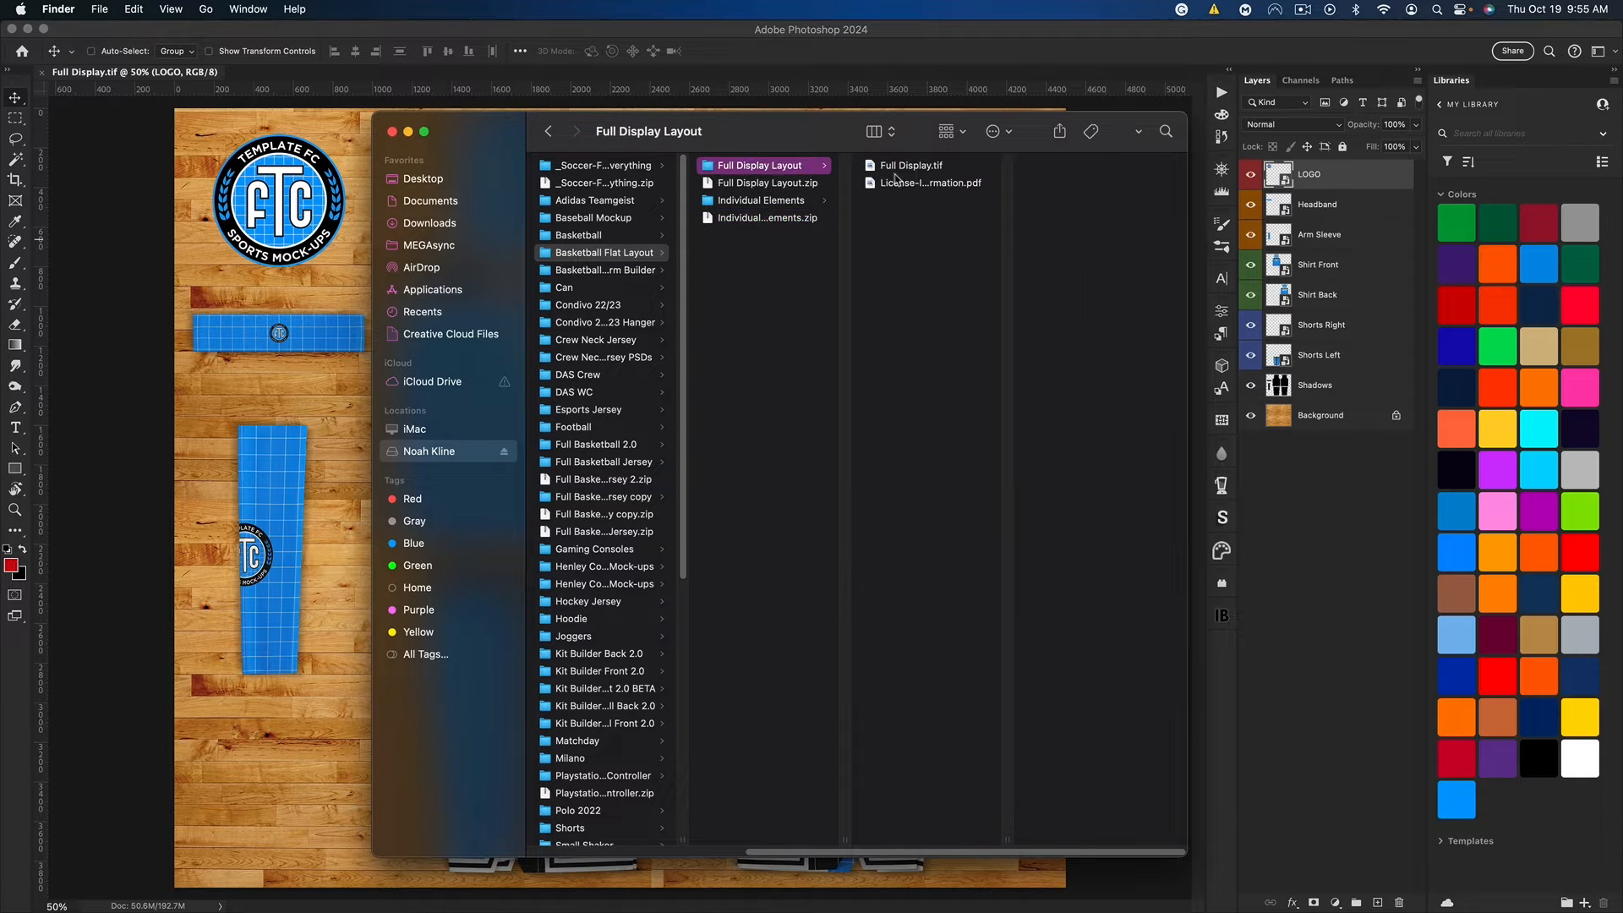
pyautogui.click(770, 203)
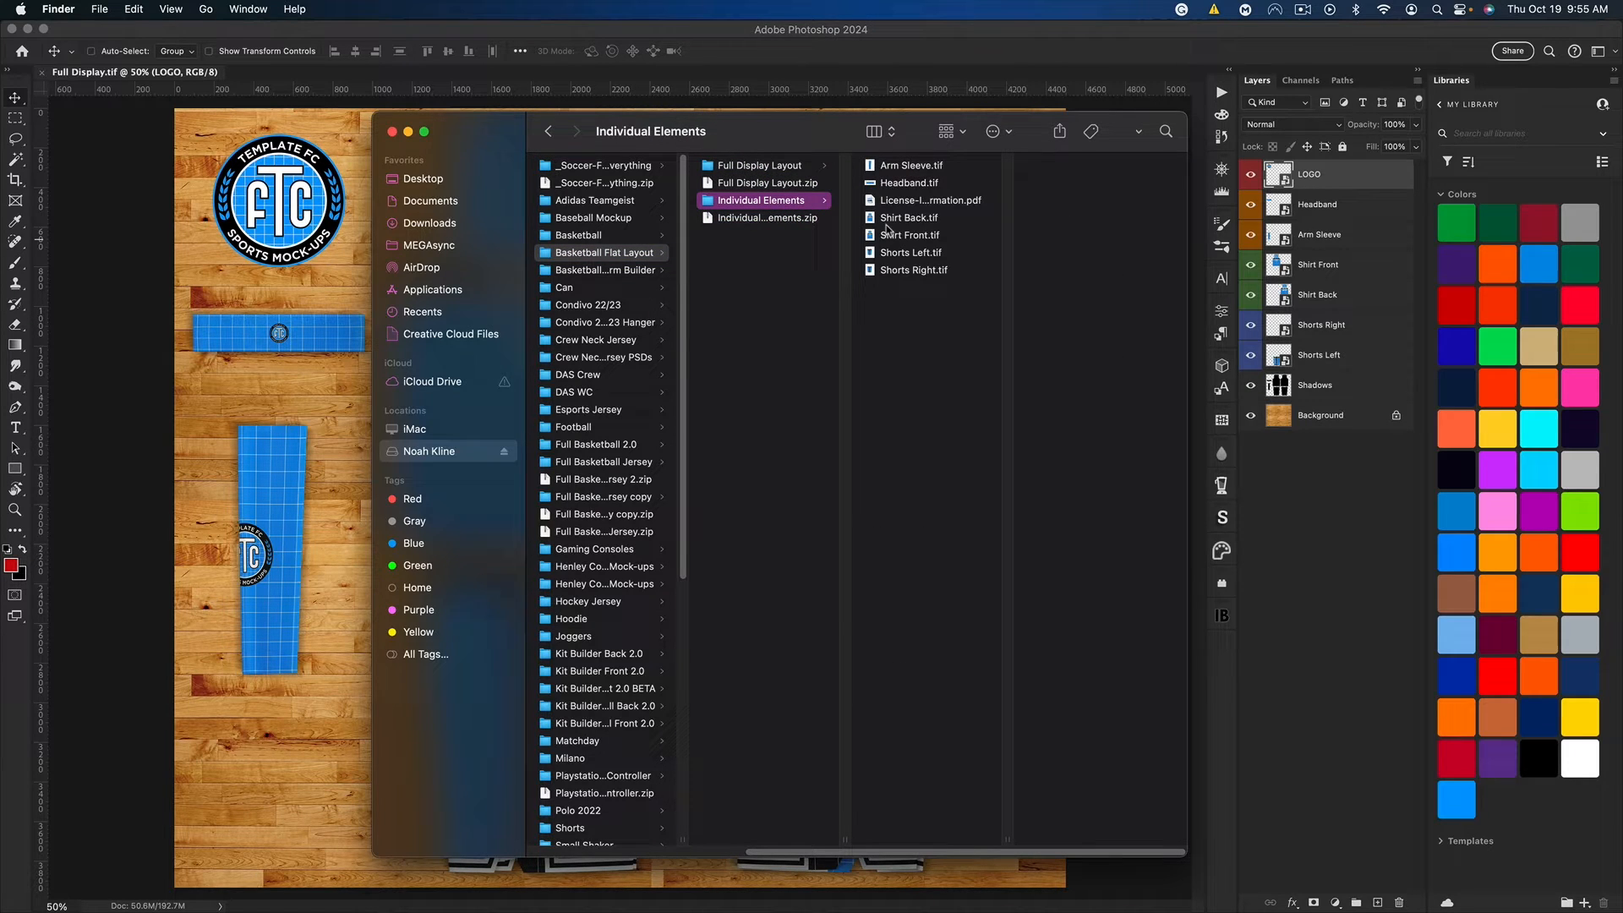
# Step: Preview the arm sleeve, headband, shirt and shorts files in the Individual Elements folder
pyautogui.click(905, 166)
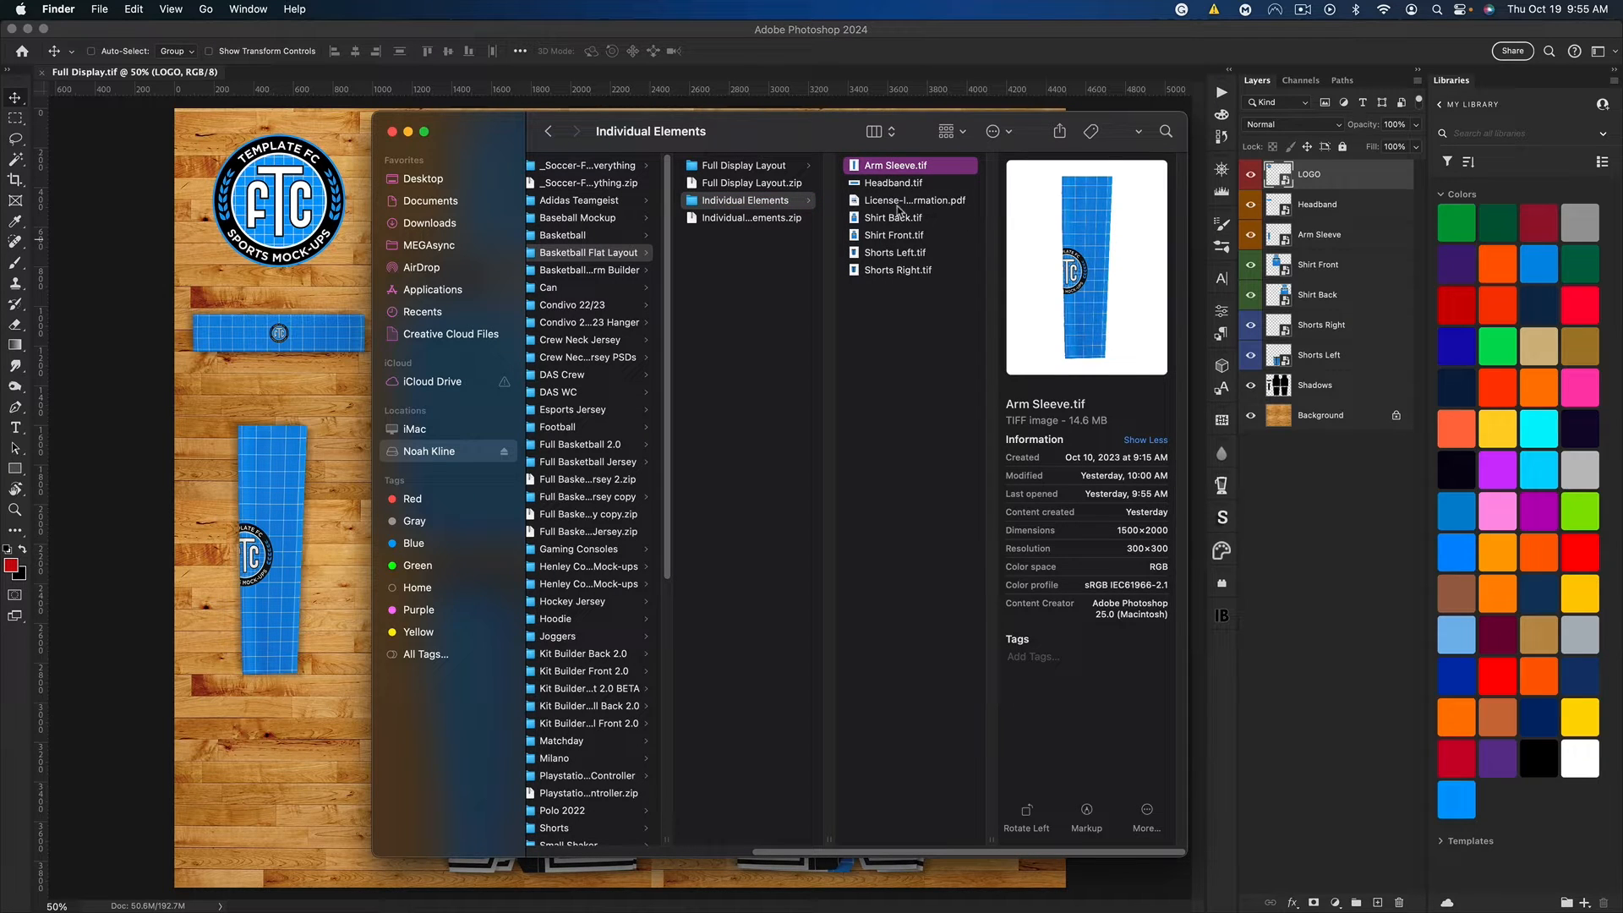
pyautogui.press('Down')
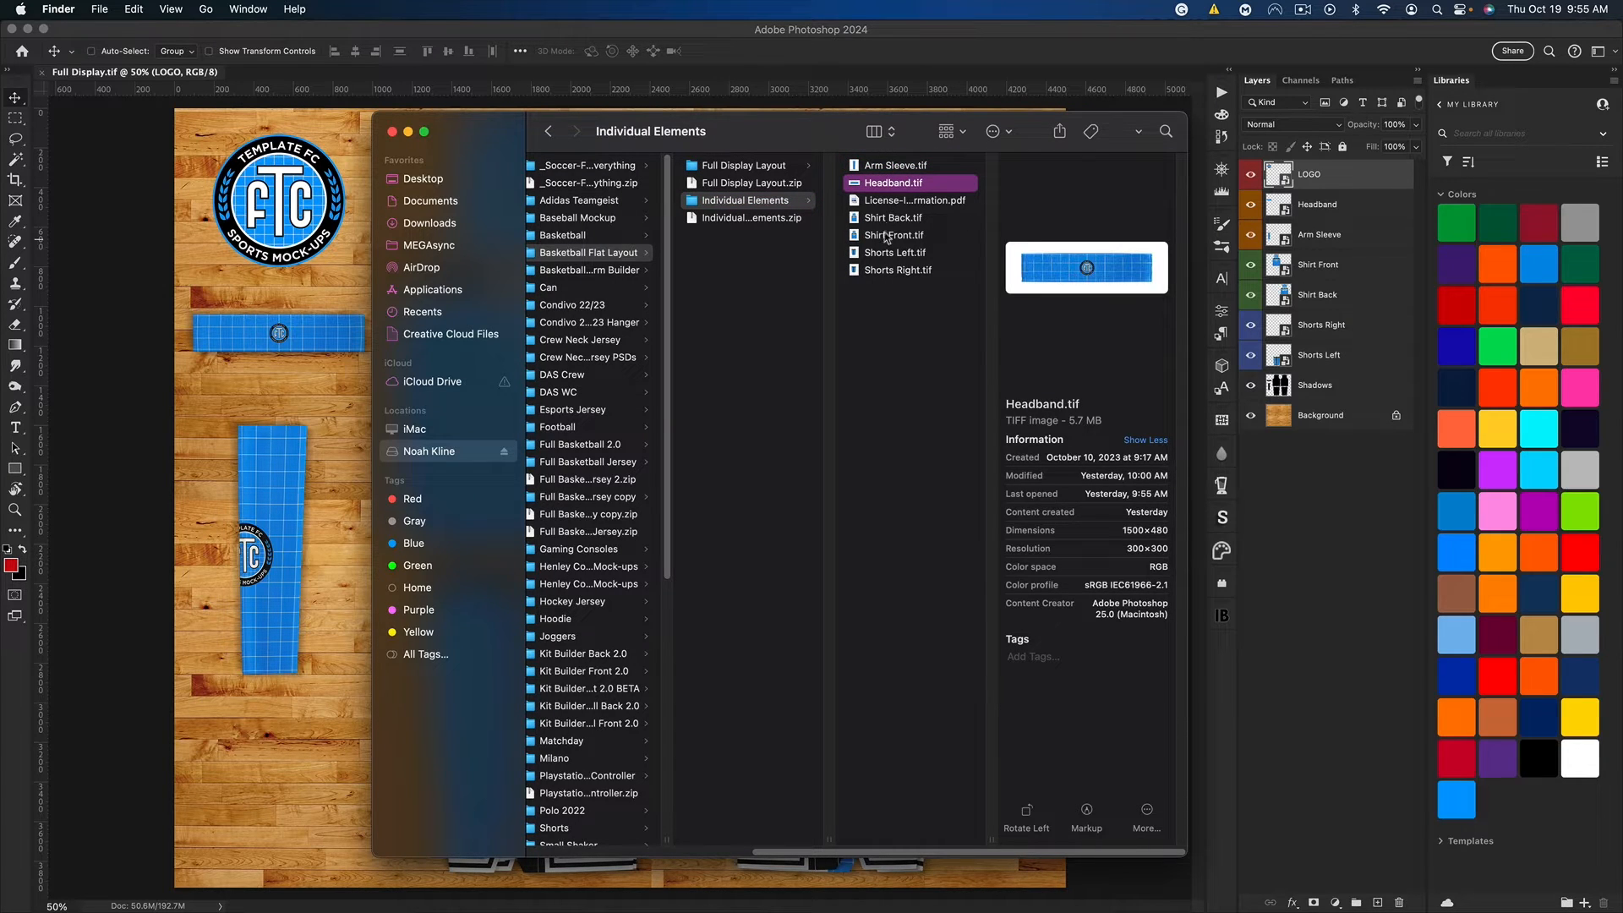
pyautogui.press('Down')
pyautogui.press('Down')
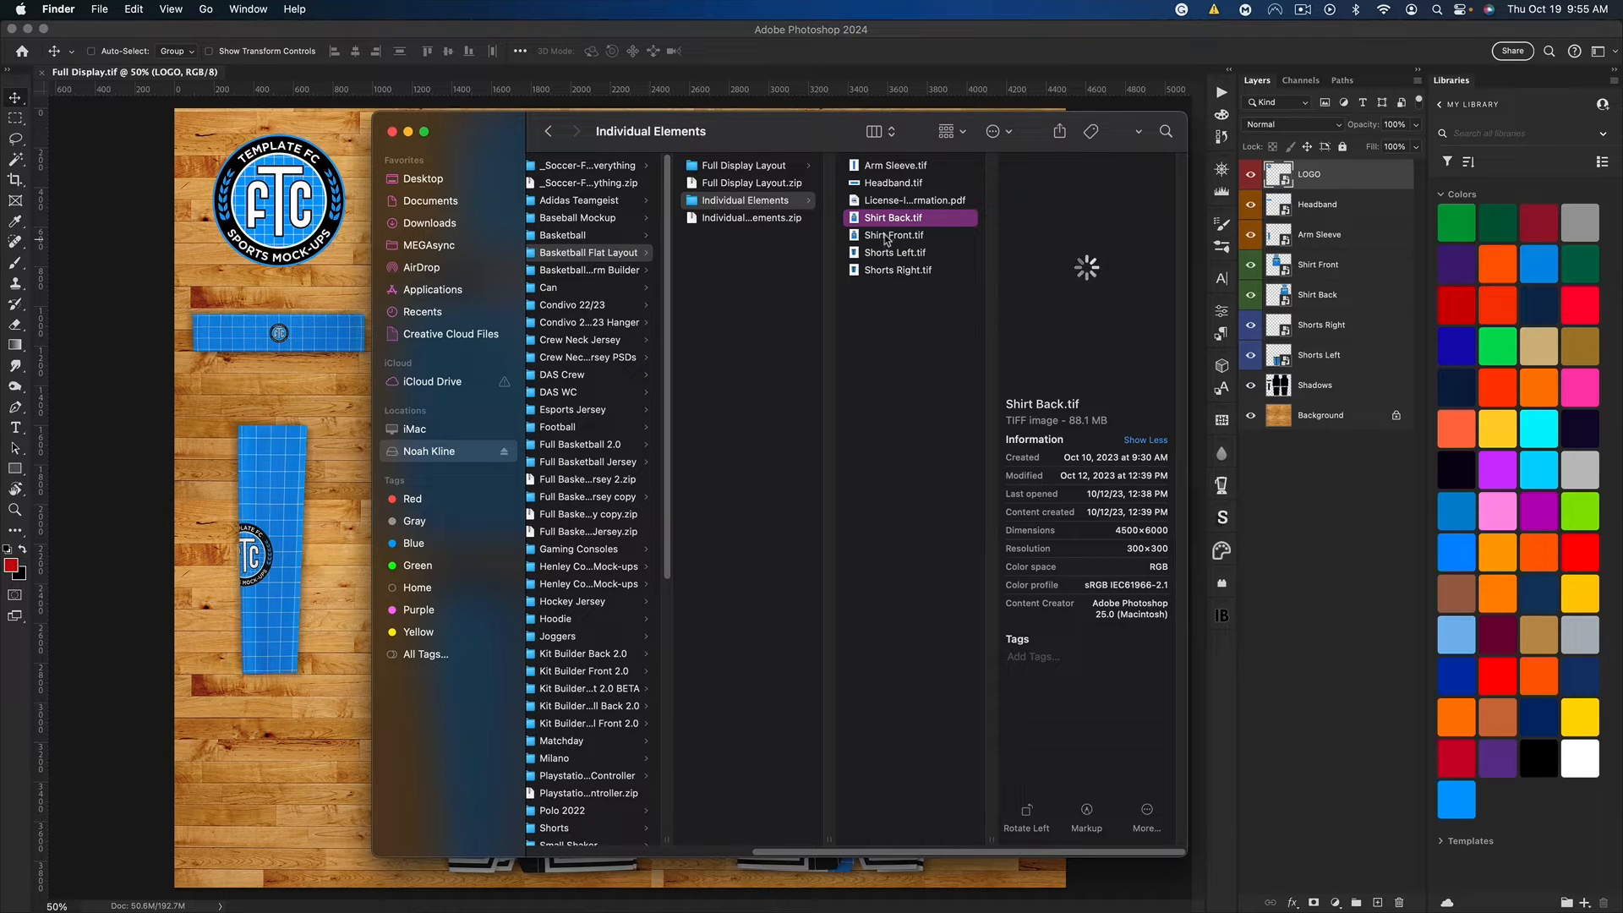
pyautogui.press('Down')
pyautogui.press('Down')
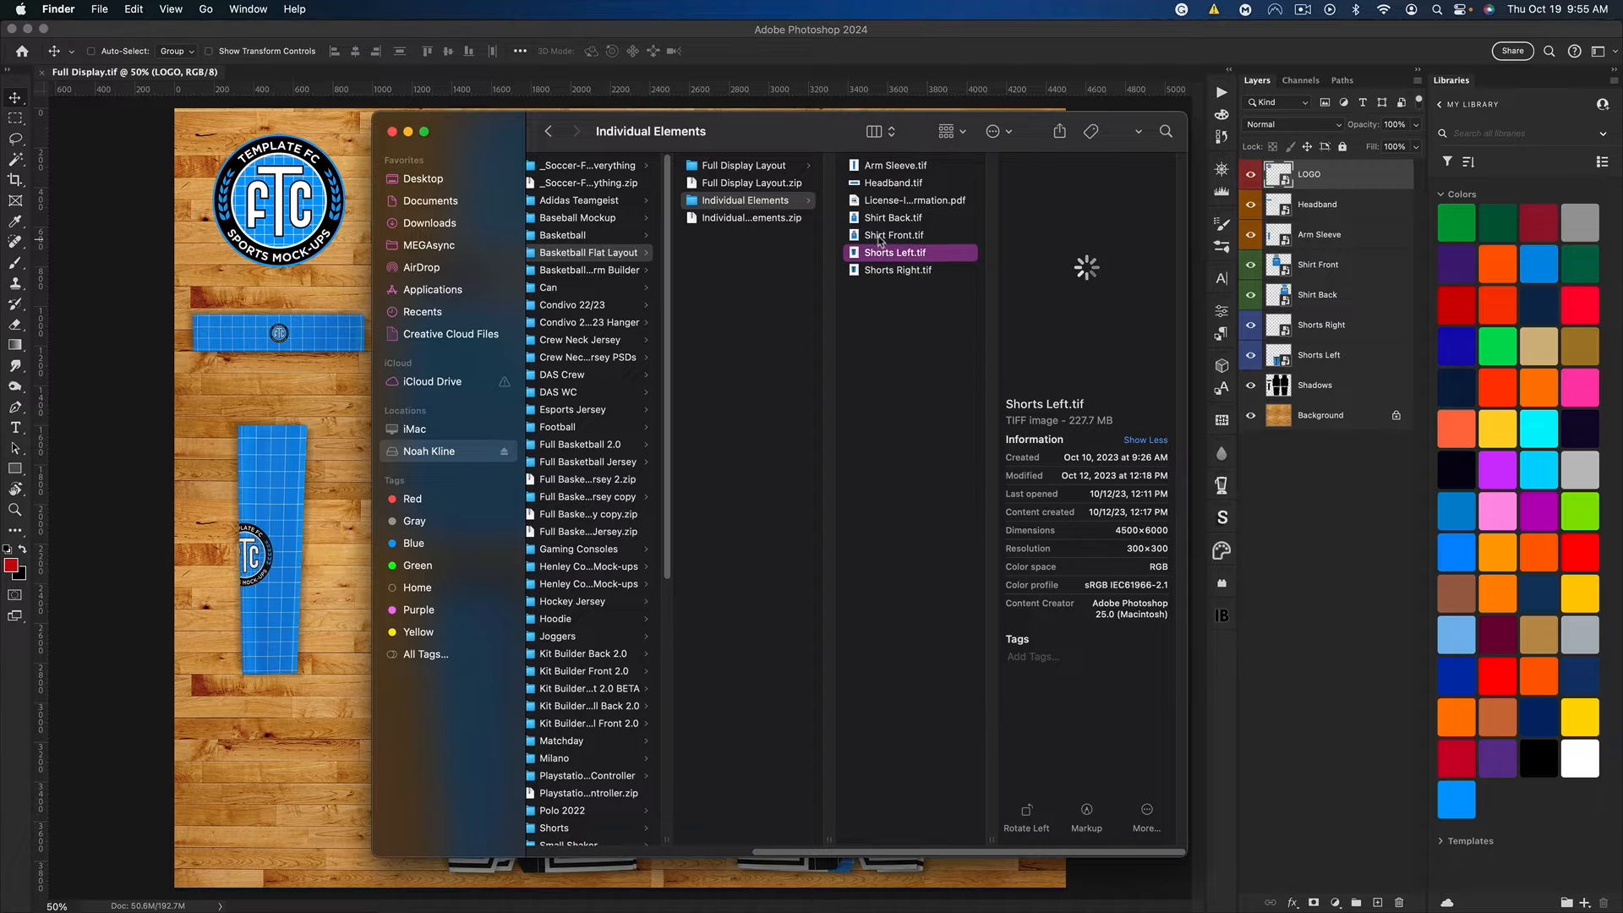
pyautogui.press('Up')
pyautogui.press('Up')
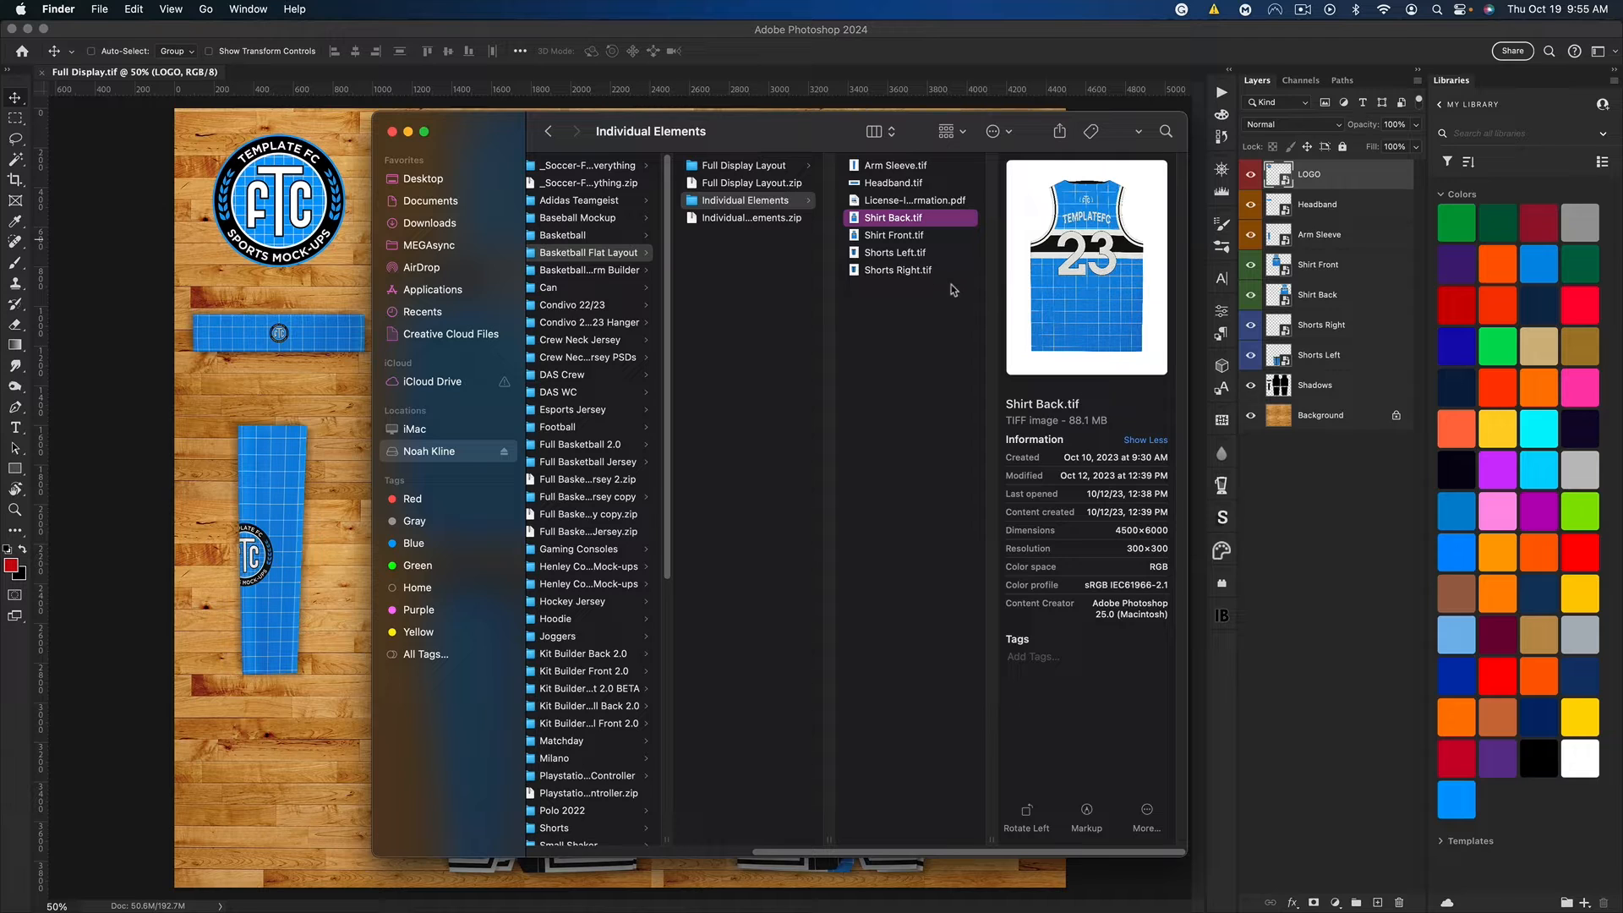
# Step: Preview Full Display.tif in the Full Display Layout folder, and return to Photoshop
pyautogui.click(743, 166)
pyautogui.click(883, 166)
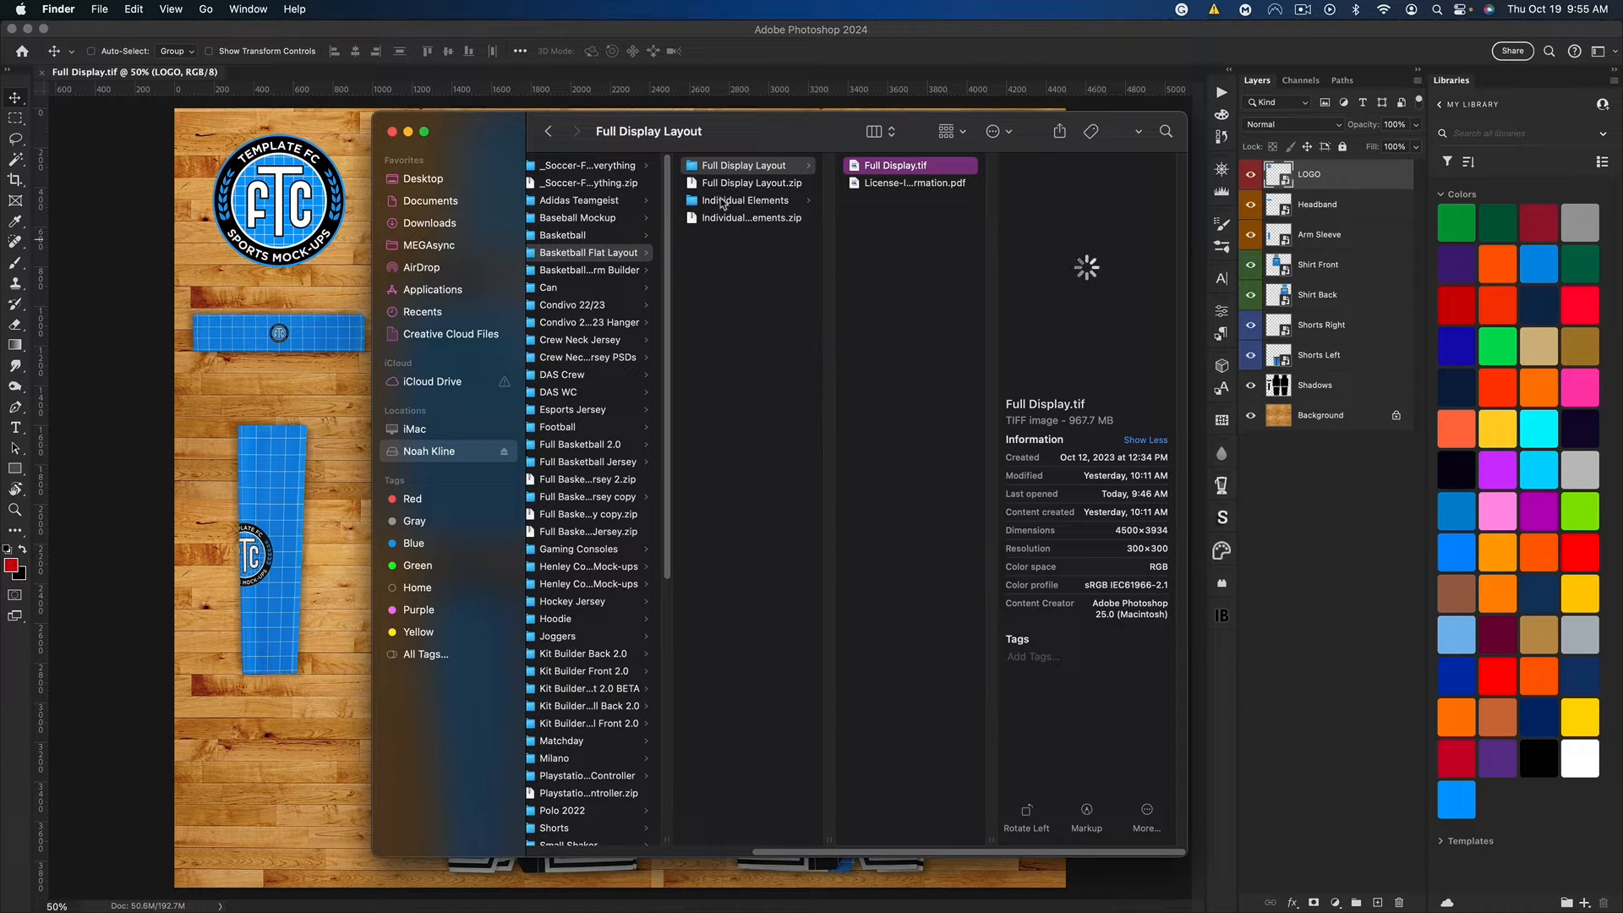
pyautogui.click(463, 38)
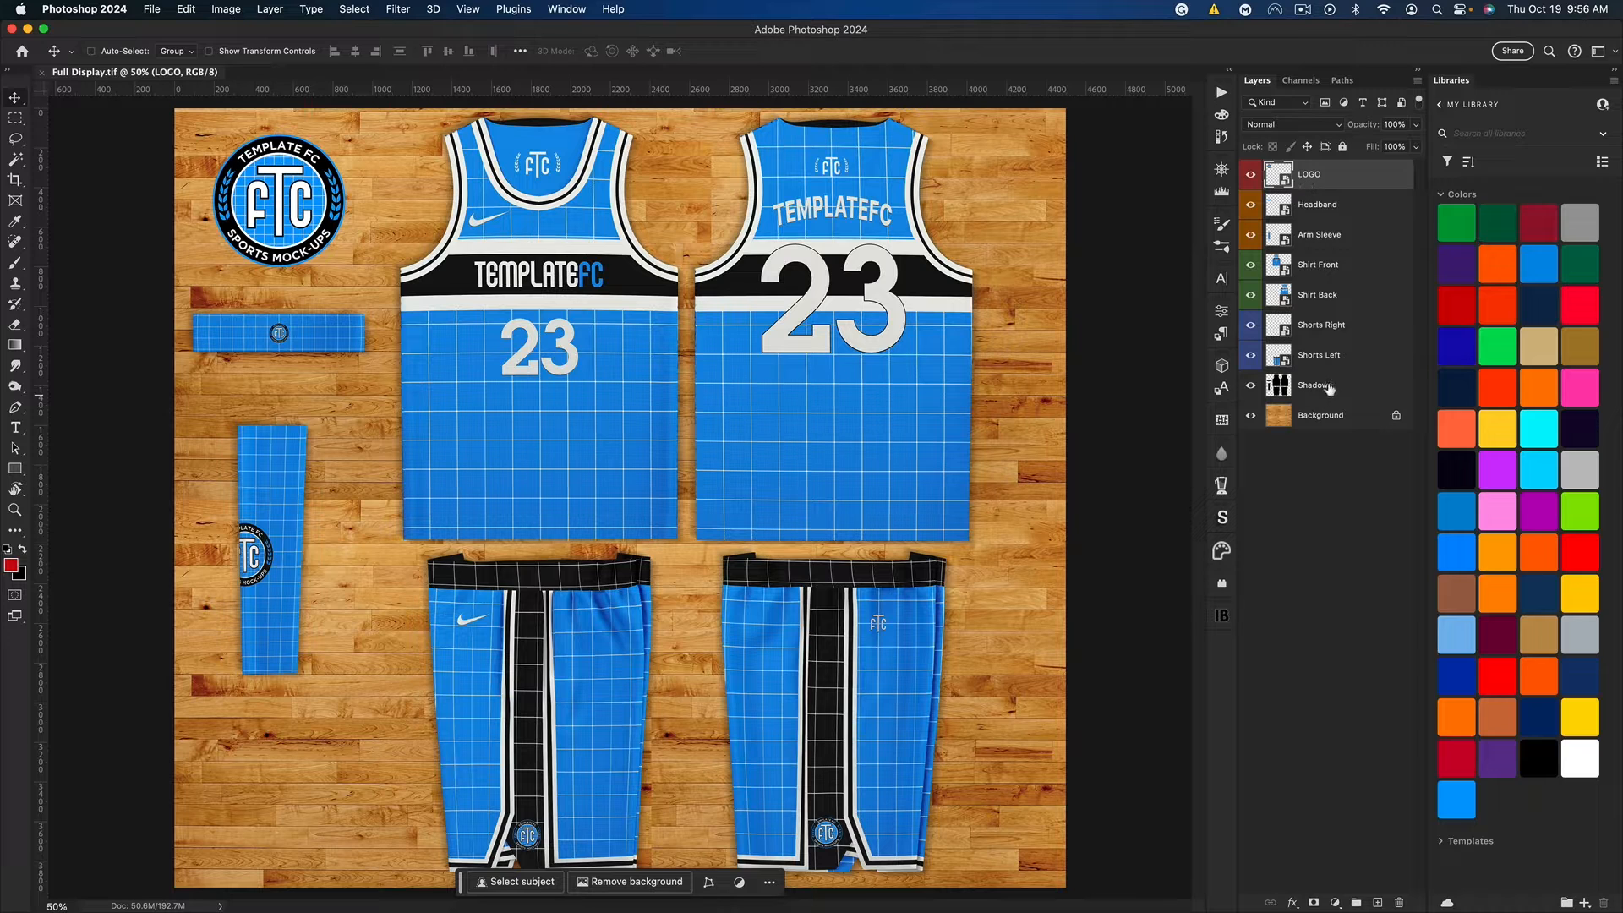
# Step: Toggle the visibility of the Shadows layer to compare the layout with and without shadows, leaving it shown
pyautogui.click(1251, 387)
pyautogui.click(1251, 388)
pyautogui.click(1250, 387)
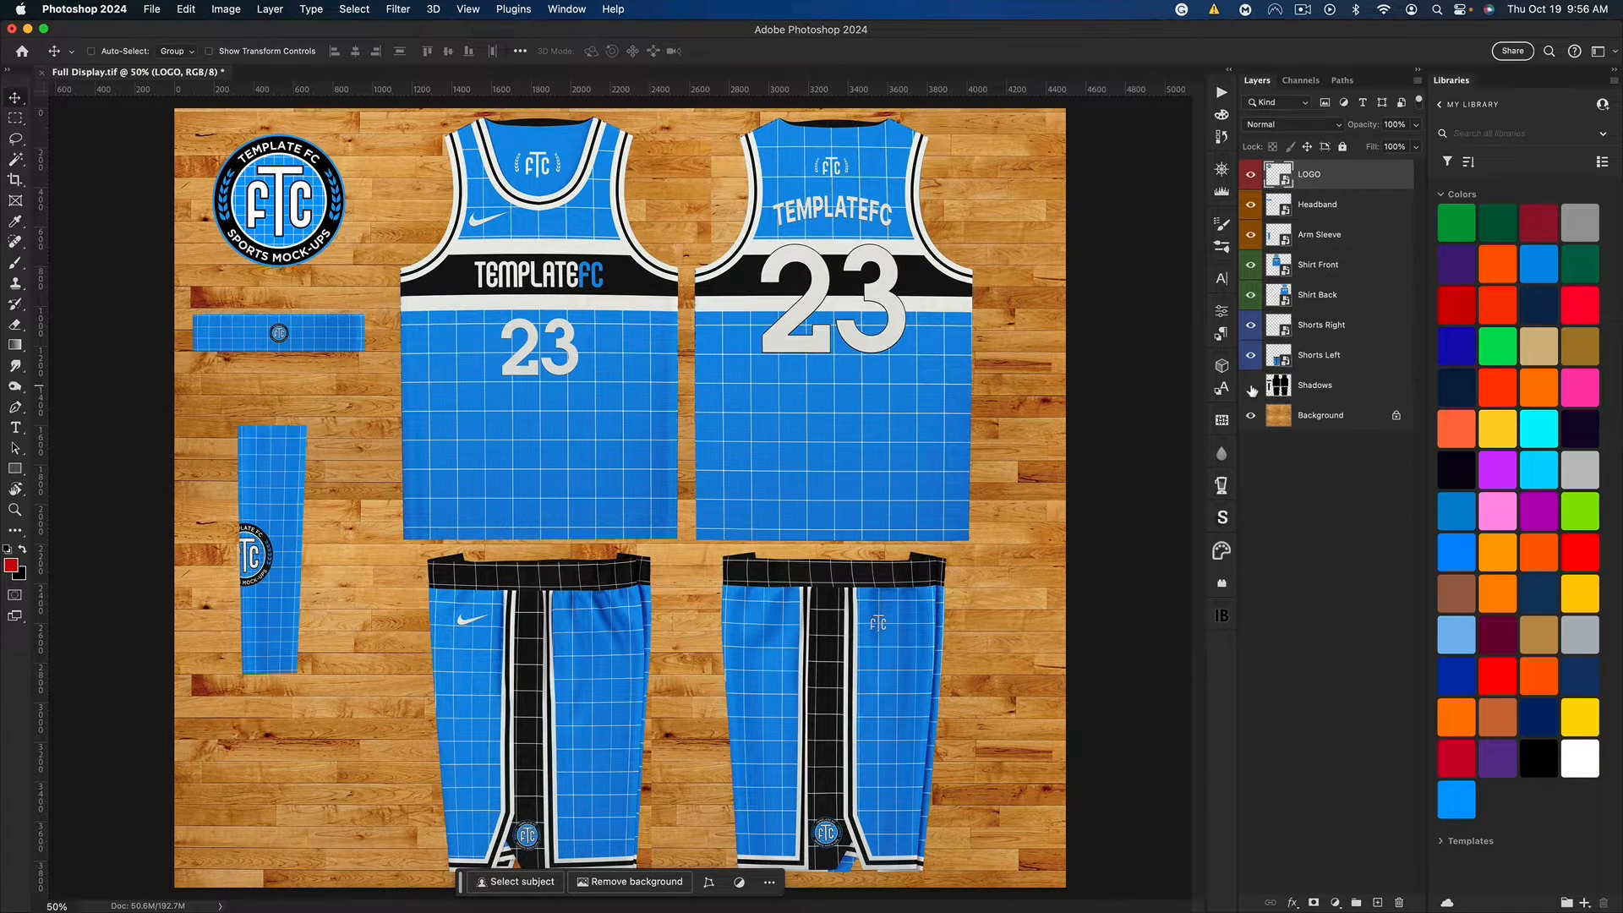
pyautogui.click(1251, 387)
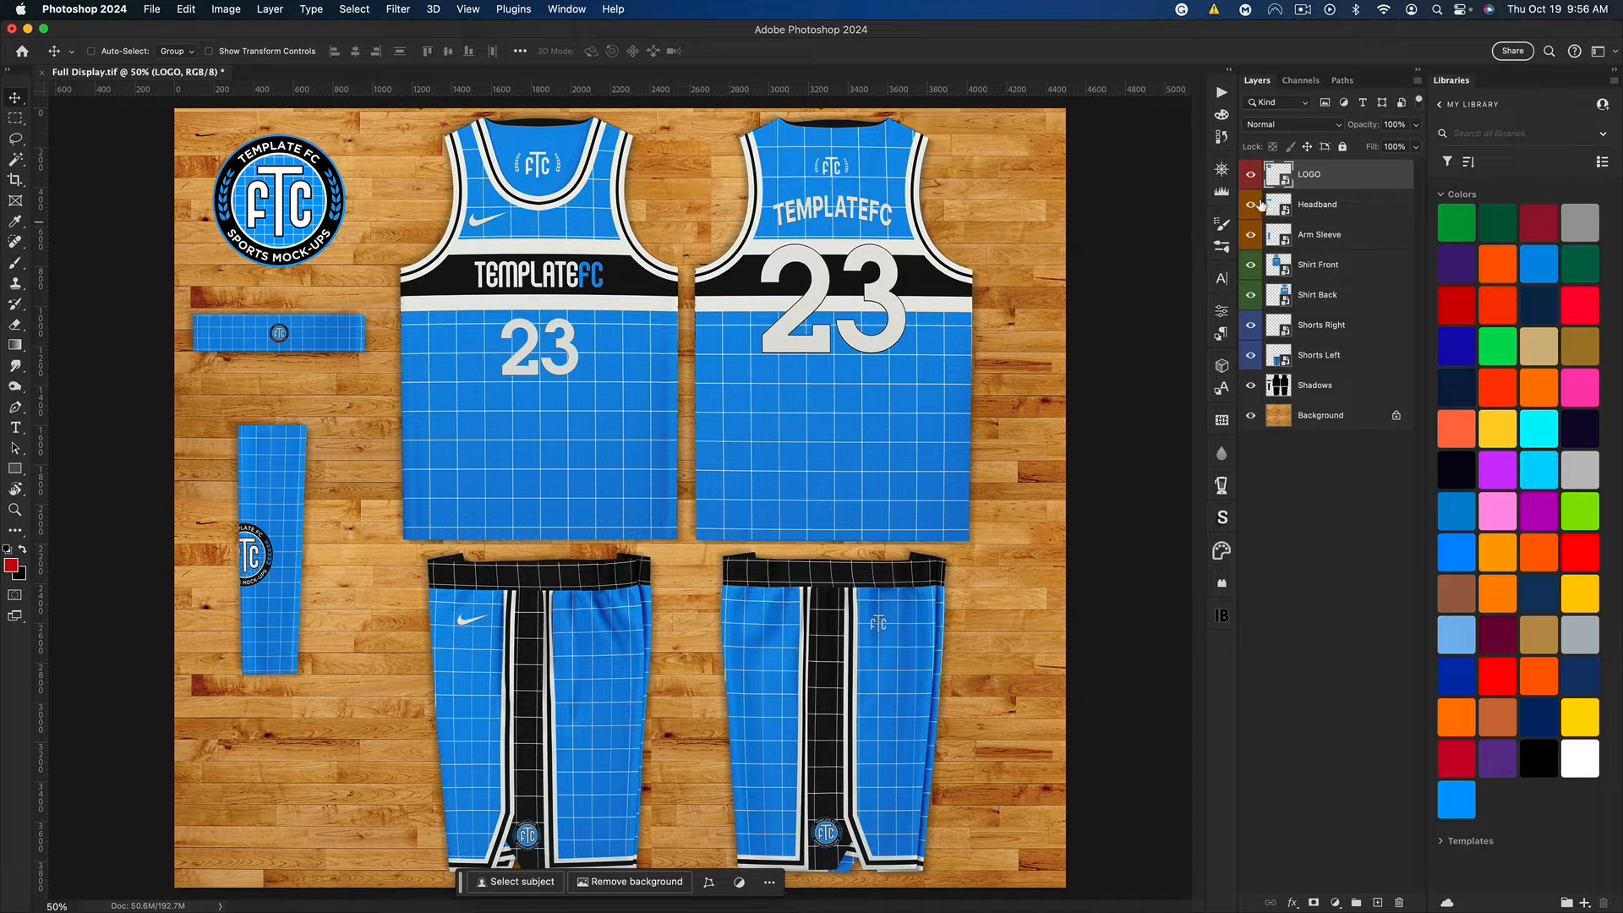
# Step: Open the Shirt Front smart object for editing and hide its guides
pyautogui.click(1332, 207)
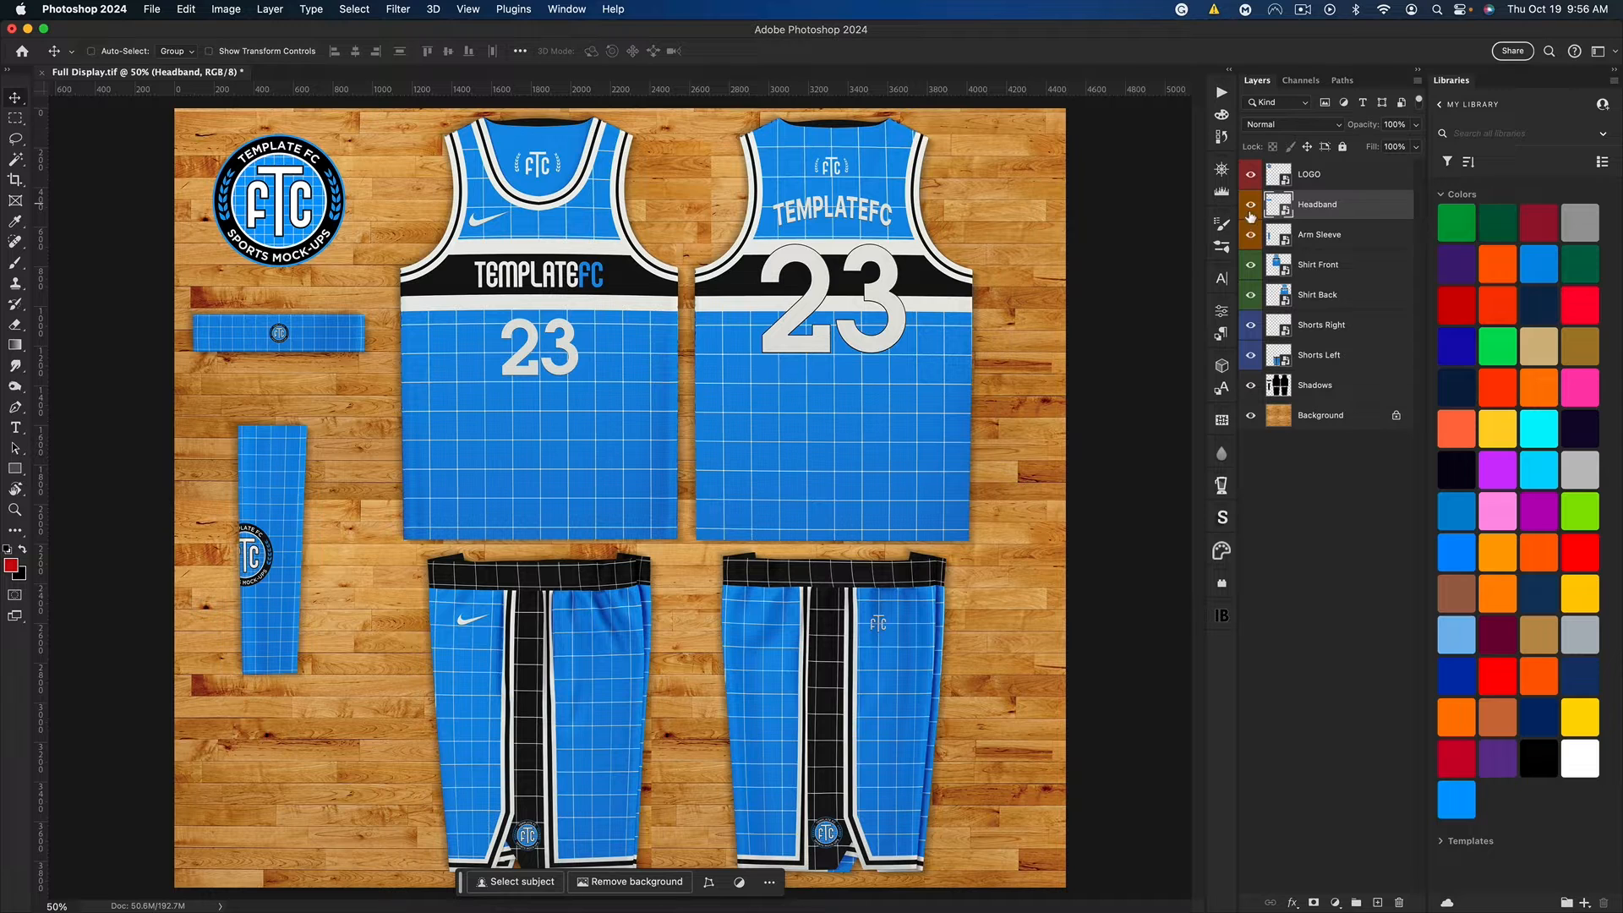
pyautogui.moveTo(1250, 213)
pyautogui.mouseDown()
pyautogui.moveTo(1246, 232)
pyautogui.moveTo(1250, 205)
pyautogui.mouseUp()
pyautogui.click(1314, 269)
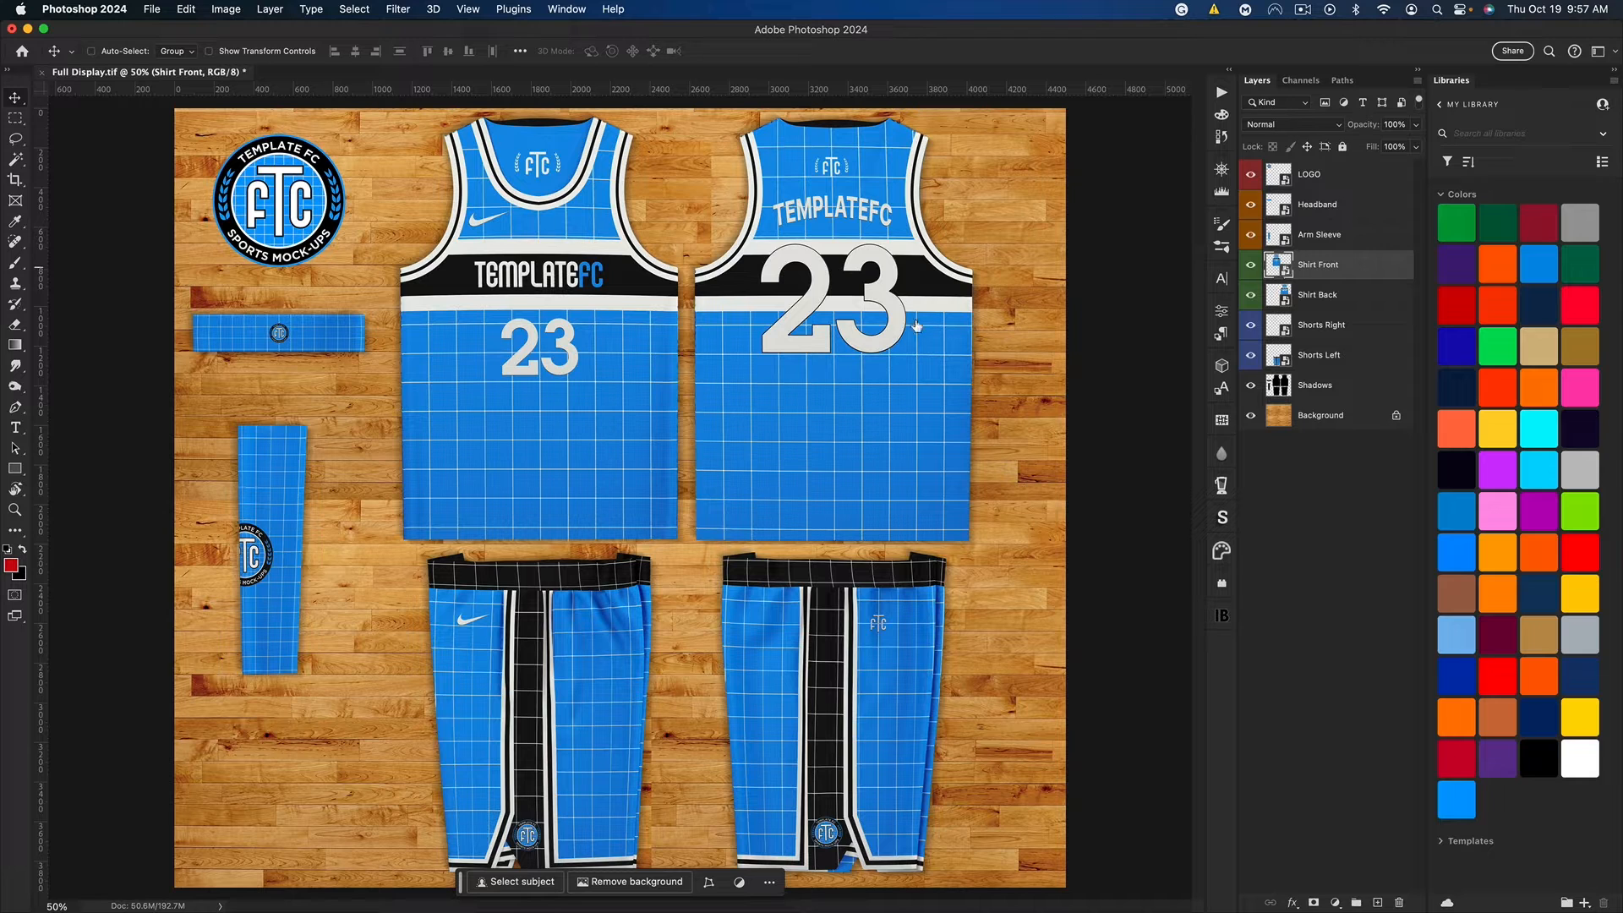
pyautogui.doubleClick(825, 329)
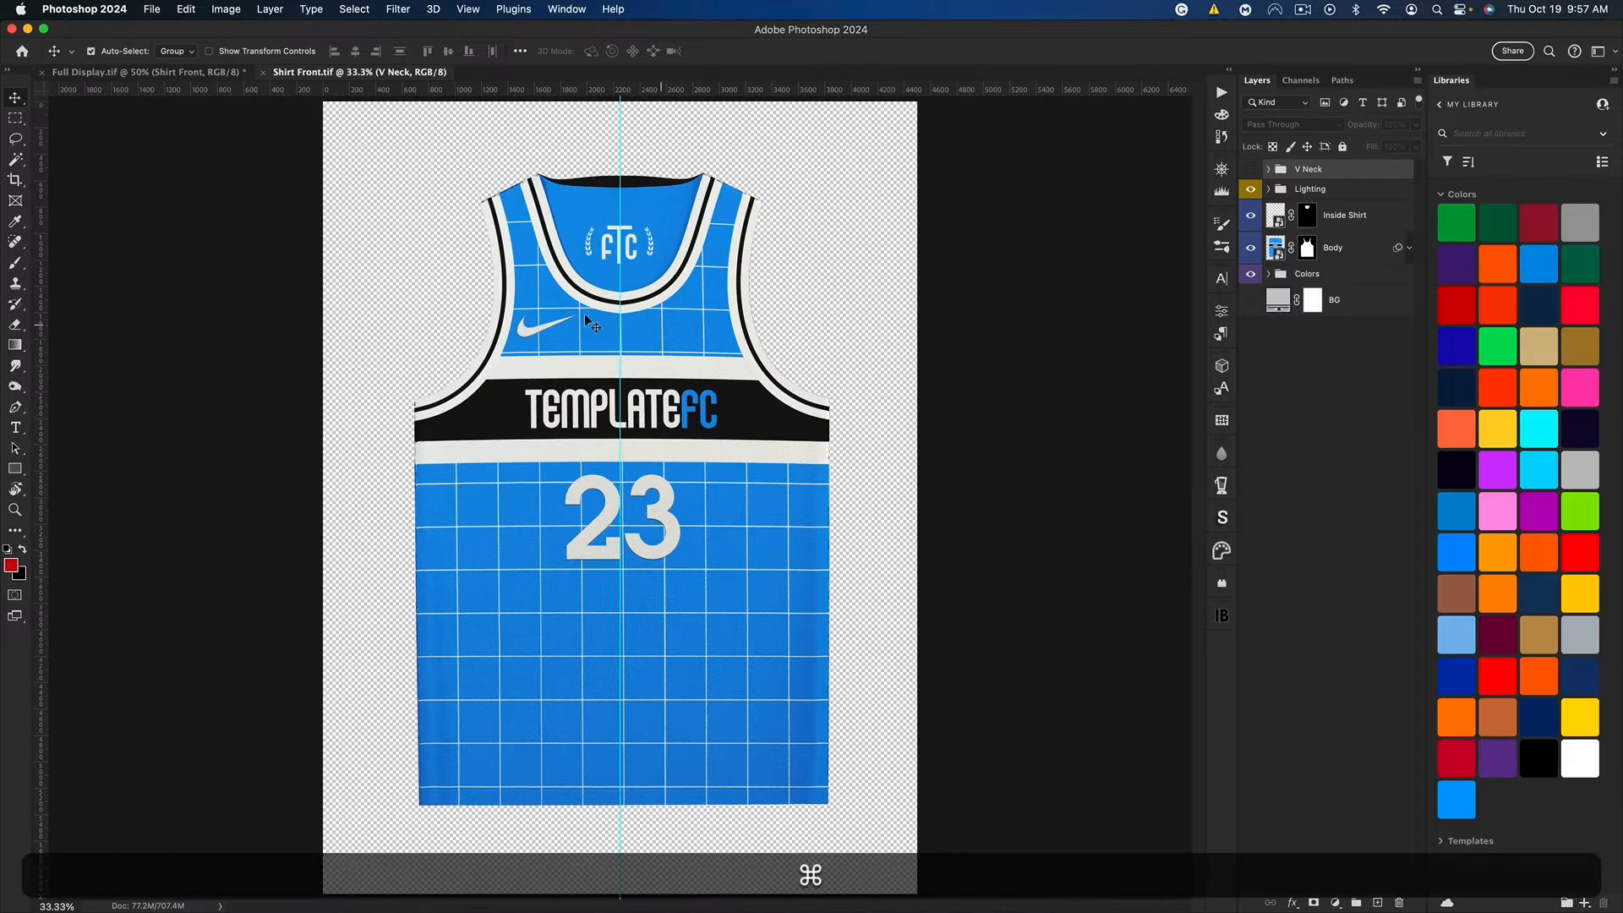
pyautogui.press('super+h')
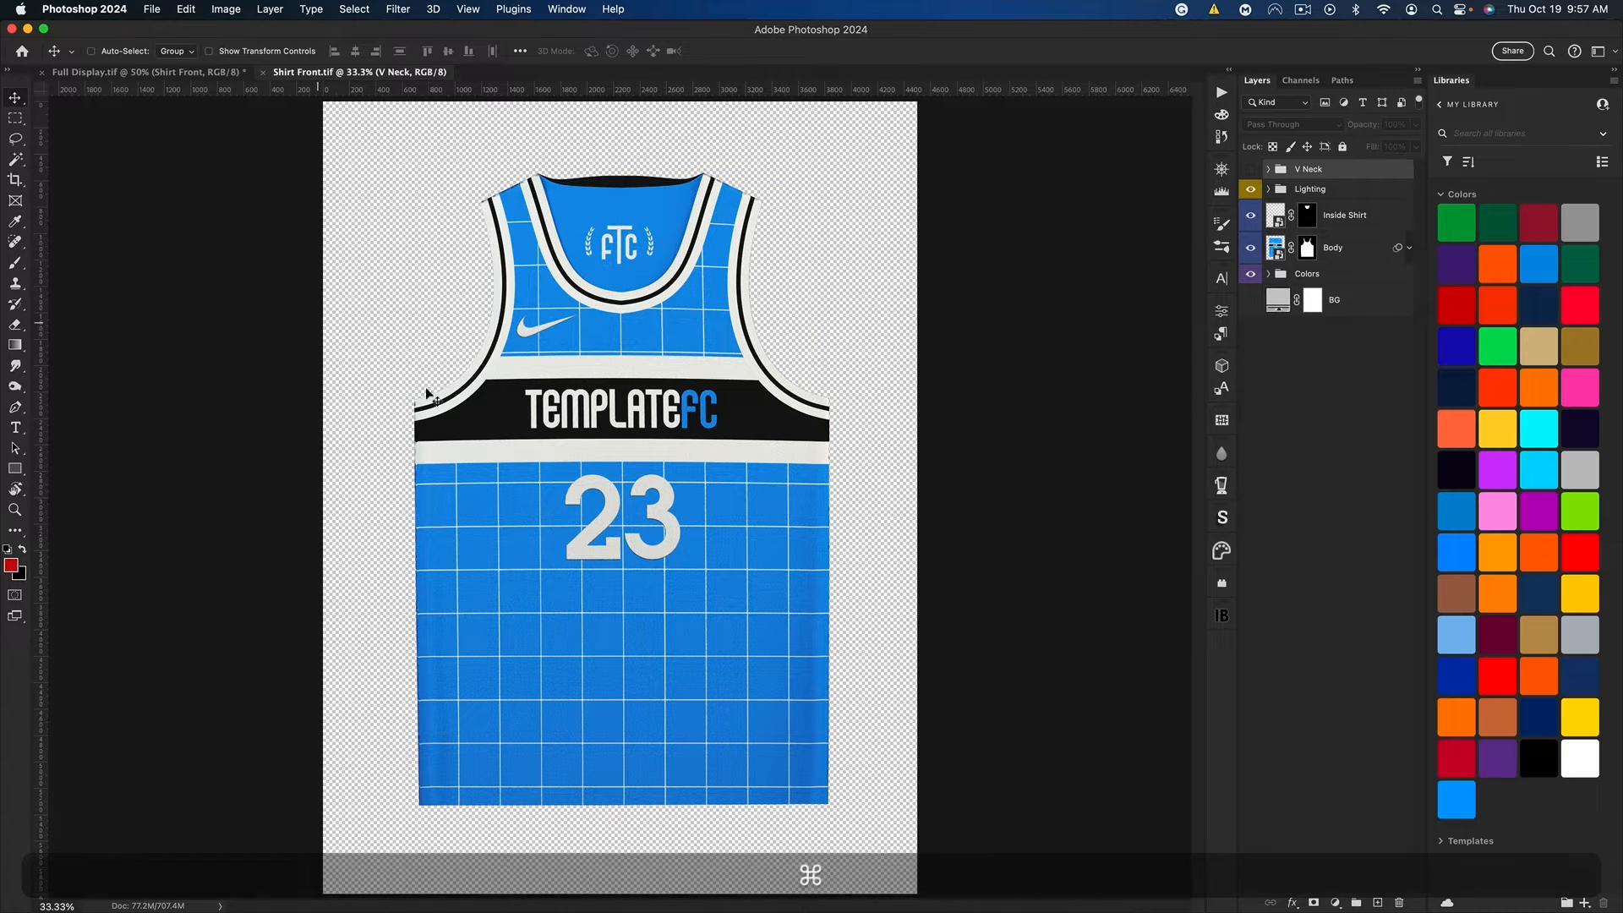
# Step: Toggle the V Neck group's visibility to compare the two collar options, leaving the crew neck
pyautogui.click(1250, 170)
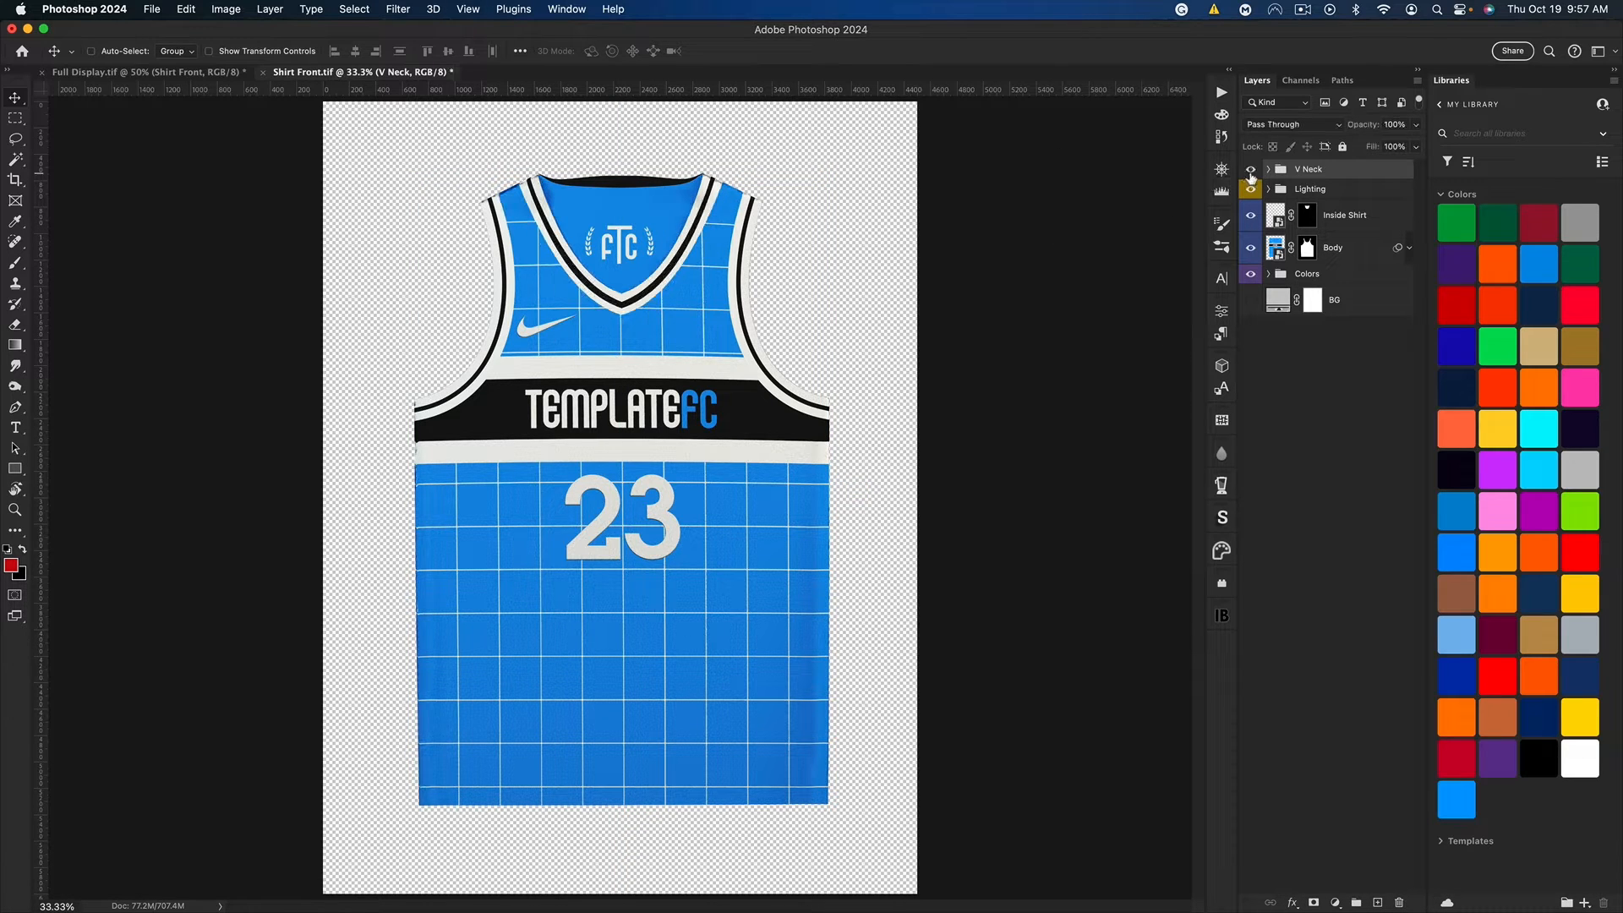
pyautogui.click(1251, 171)
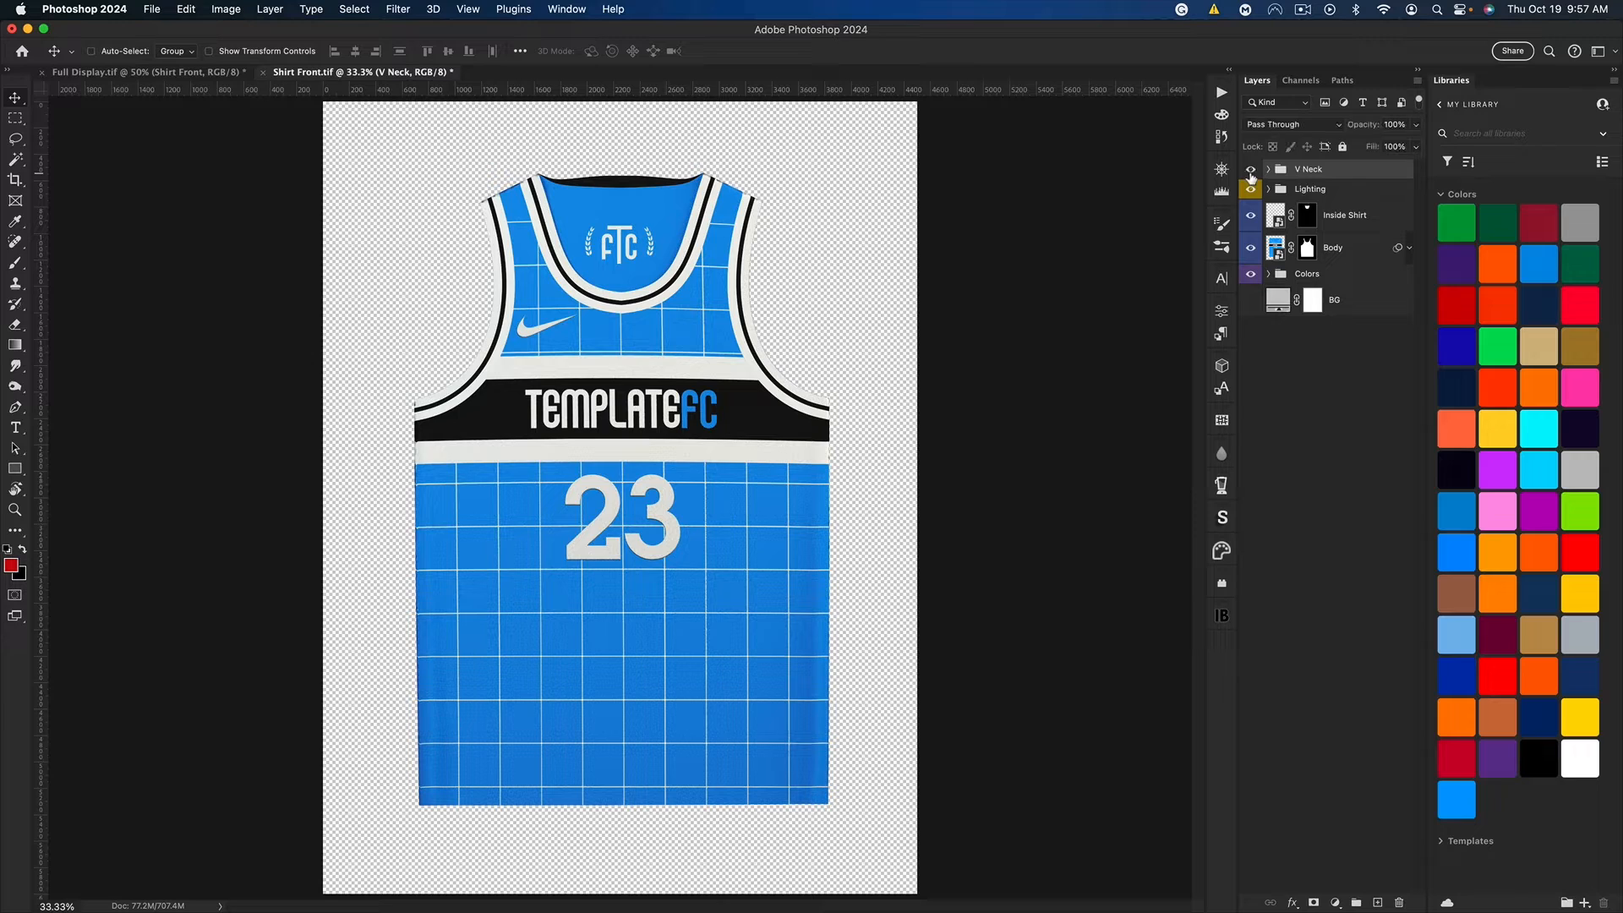
pyautogui.click(1252, 172)
pyautogui.click(1251, 171)
pyautogui.click(1251, 172)
pyautogui.click(1252, 171)
pyautogui.press('super+Tab')
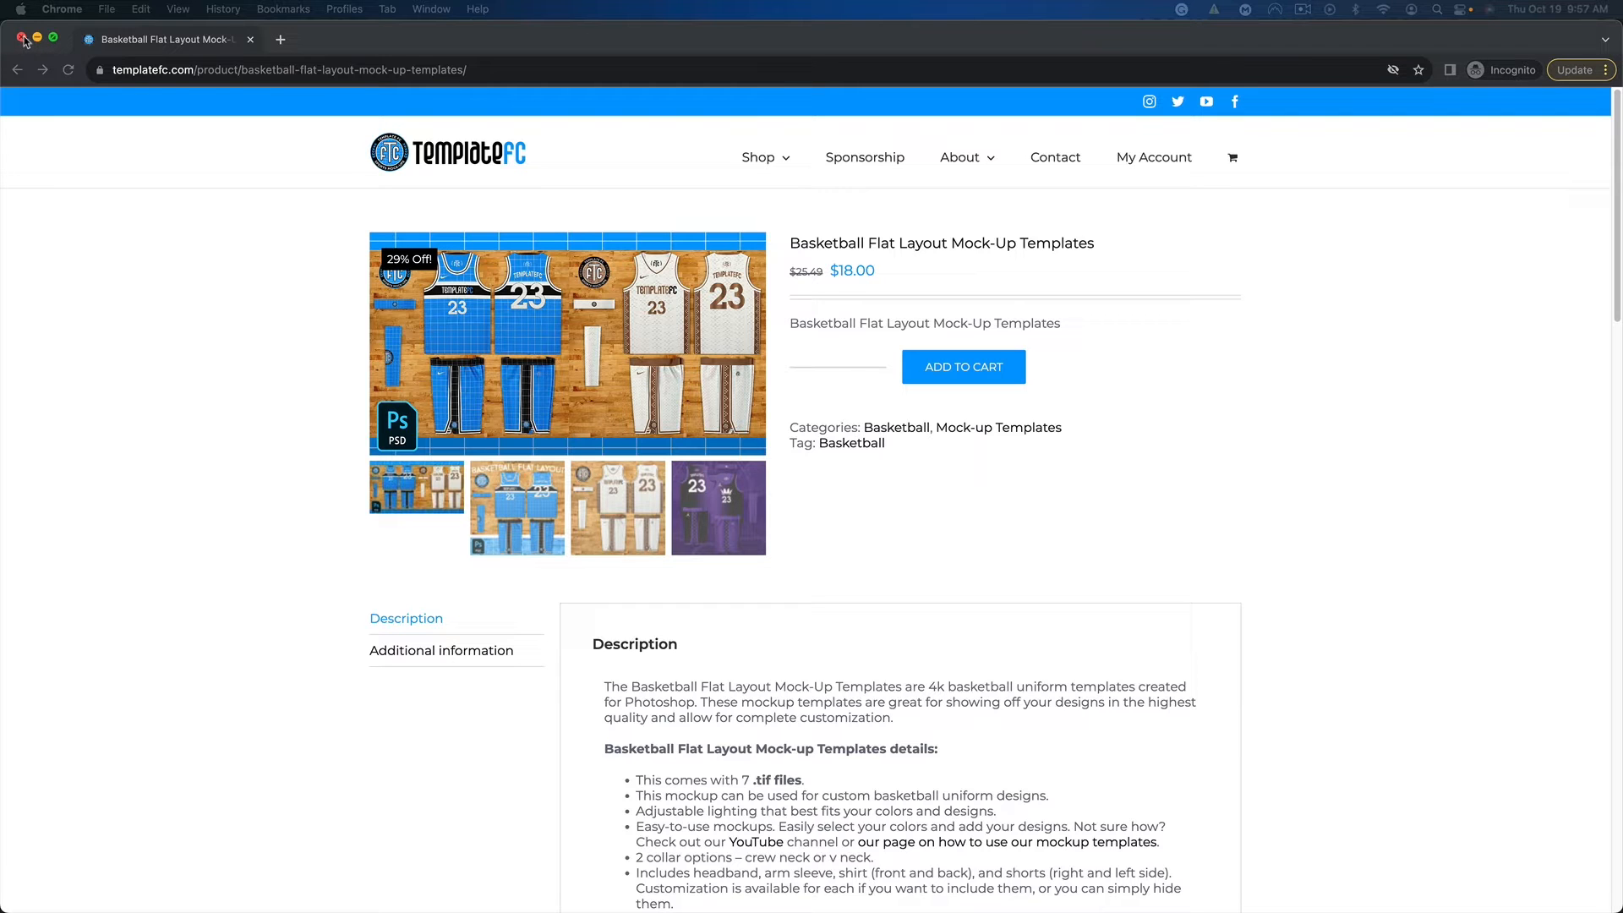
pyautogui.press('super+Tab')
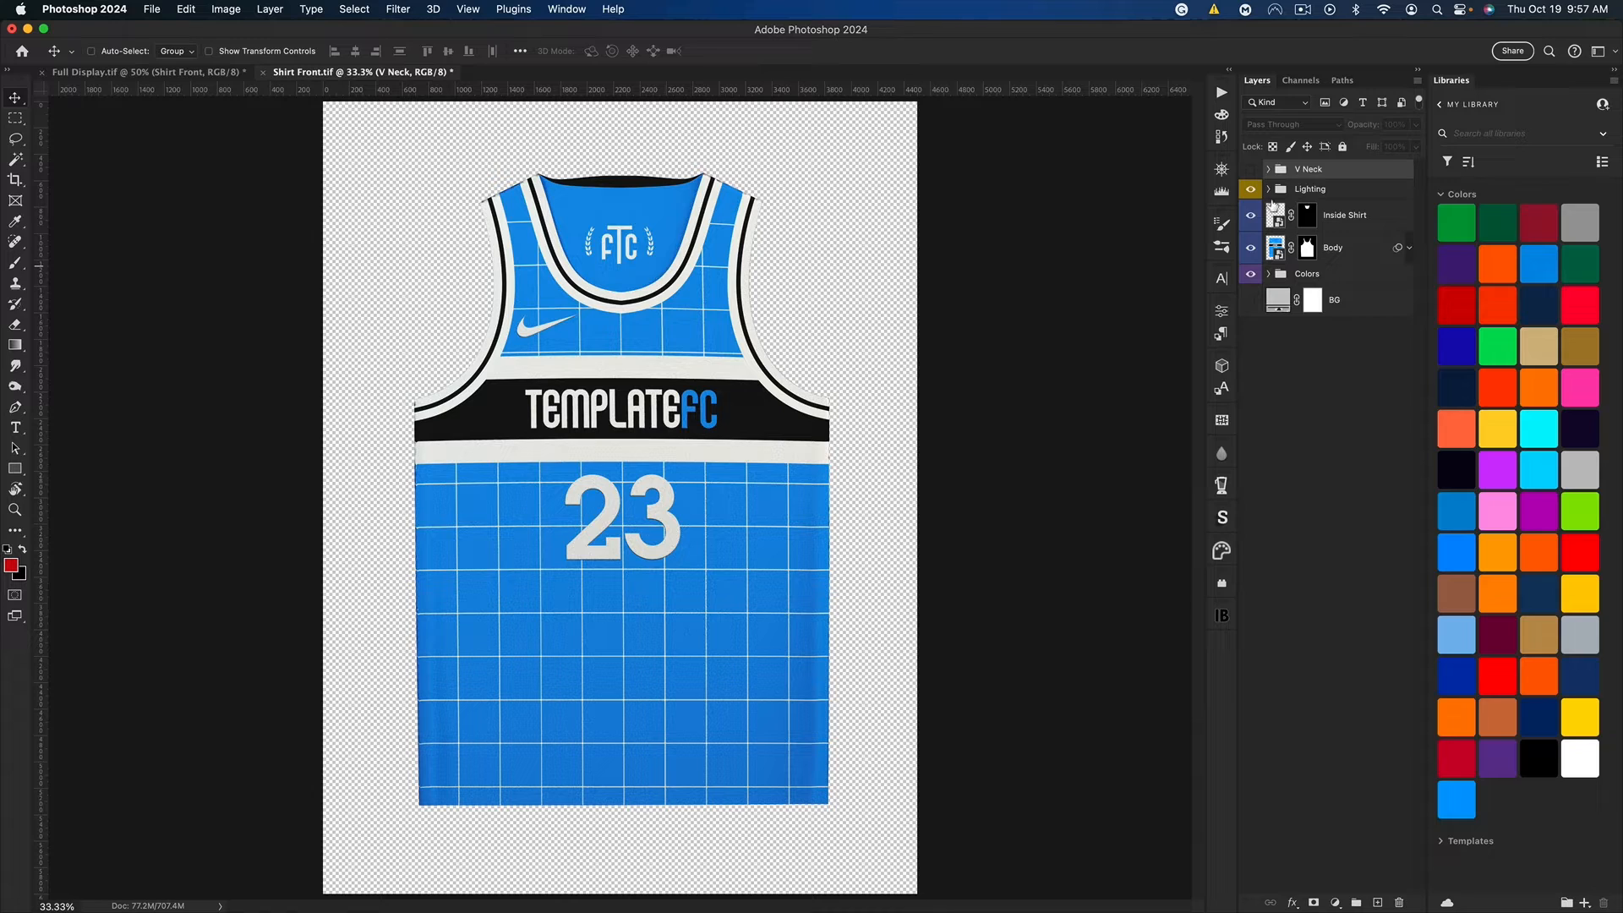
# Step: Examine the layers in the Lighting group and the settings of its Levels 1 adjustment, and collapse the group
pyautogui.click(1269, 190)
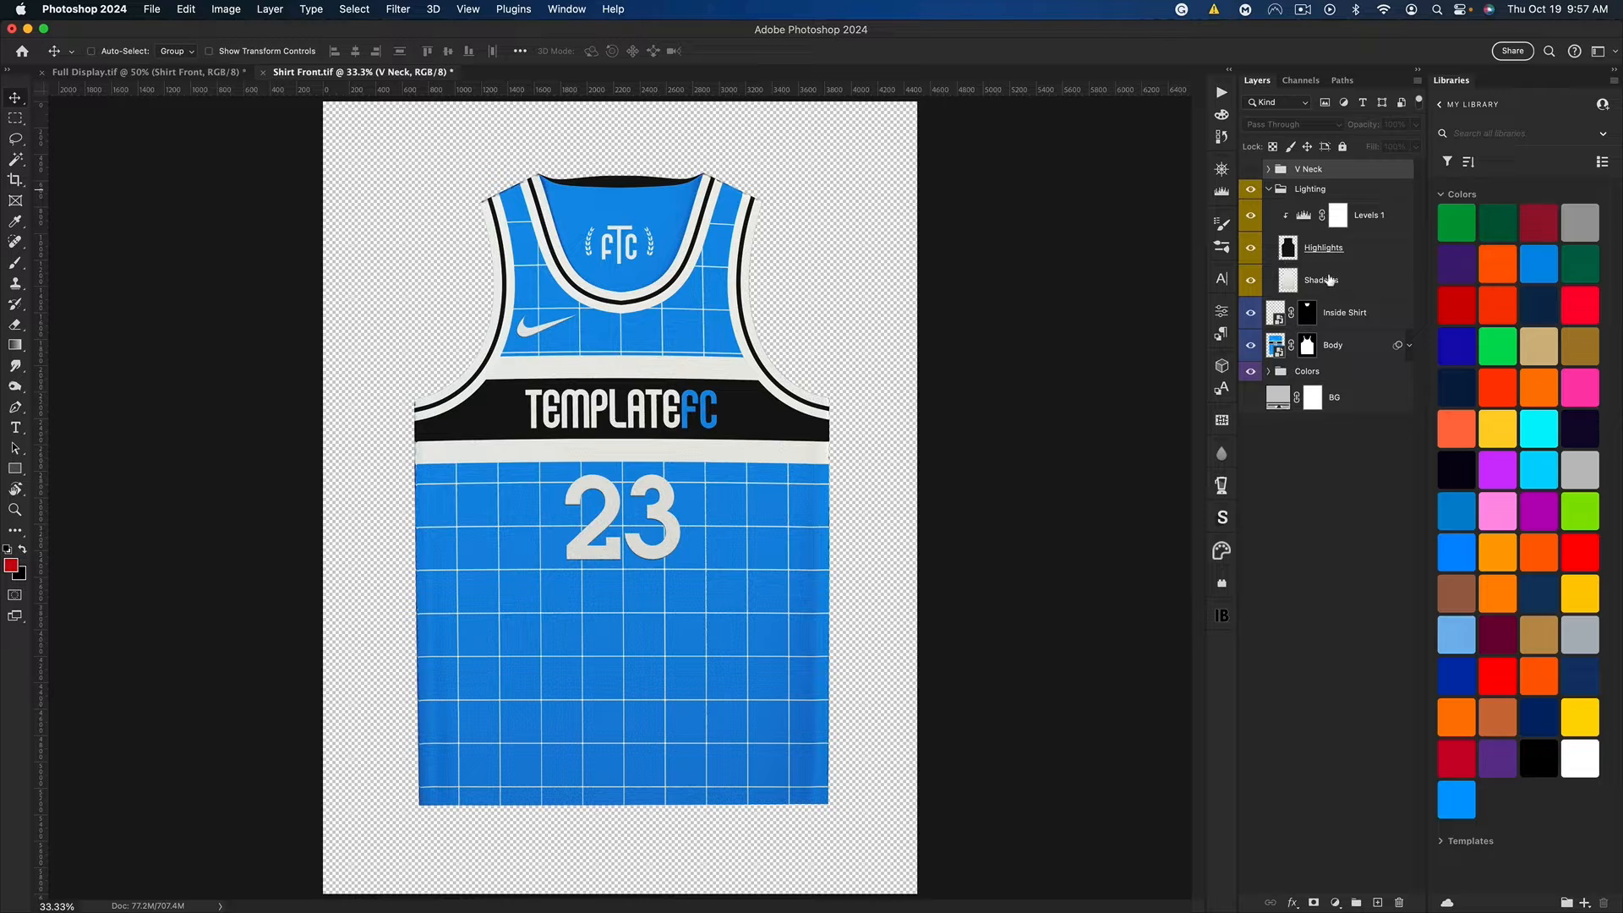
pyautogui.doubleClick(1306, 218)
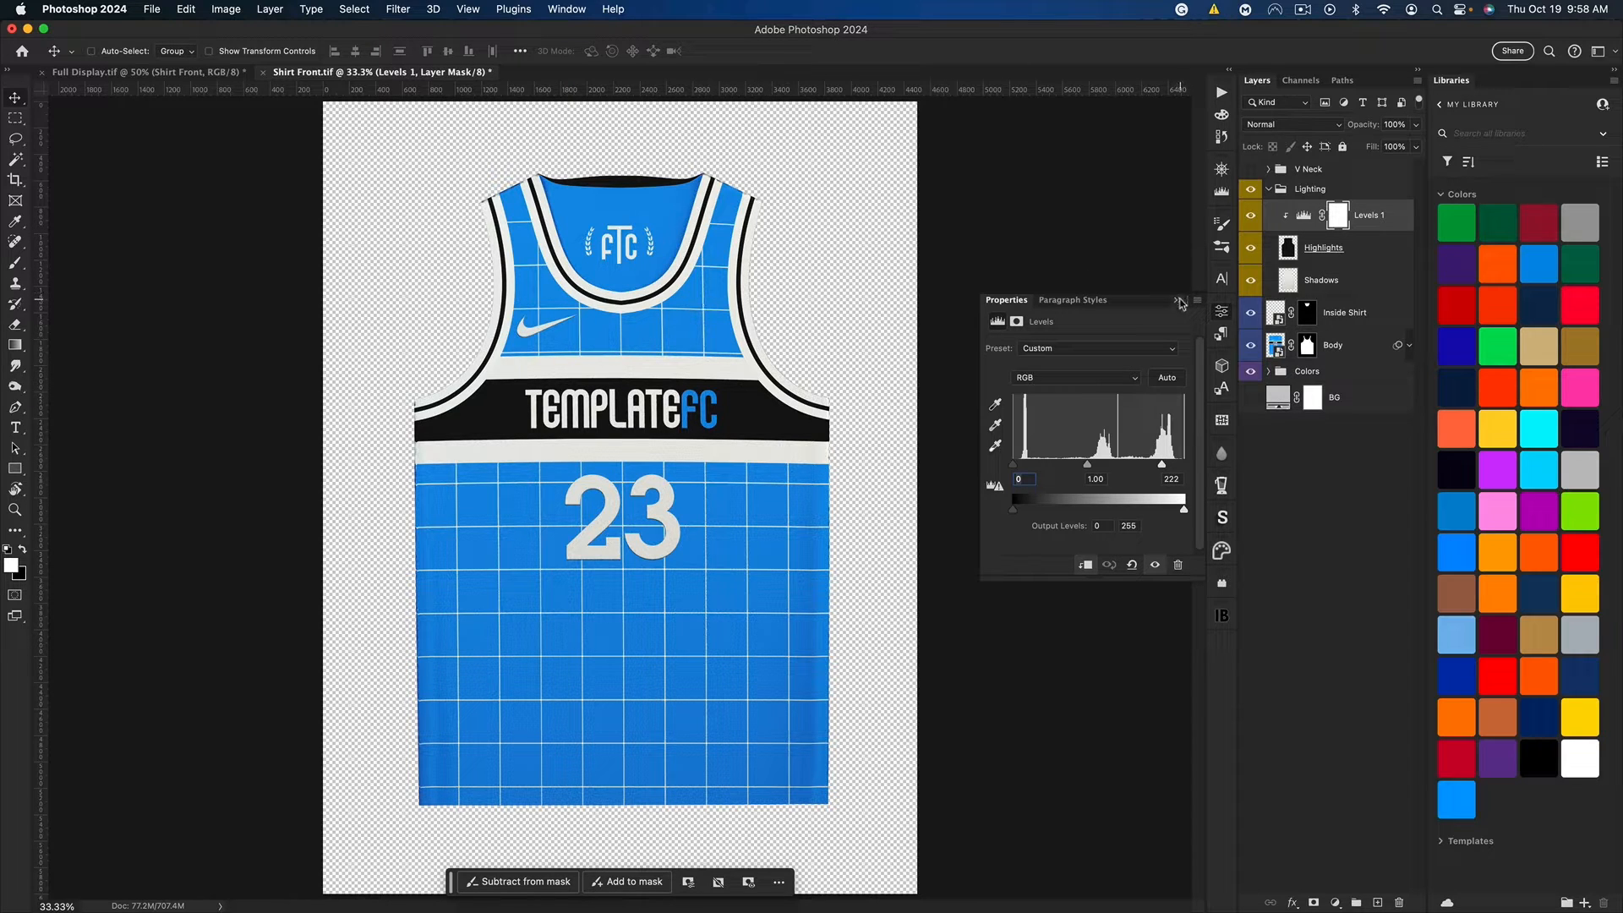
pyautogui.click(1180, 302)
pyautogui.click(1269, 190)
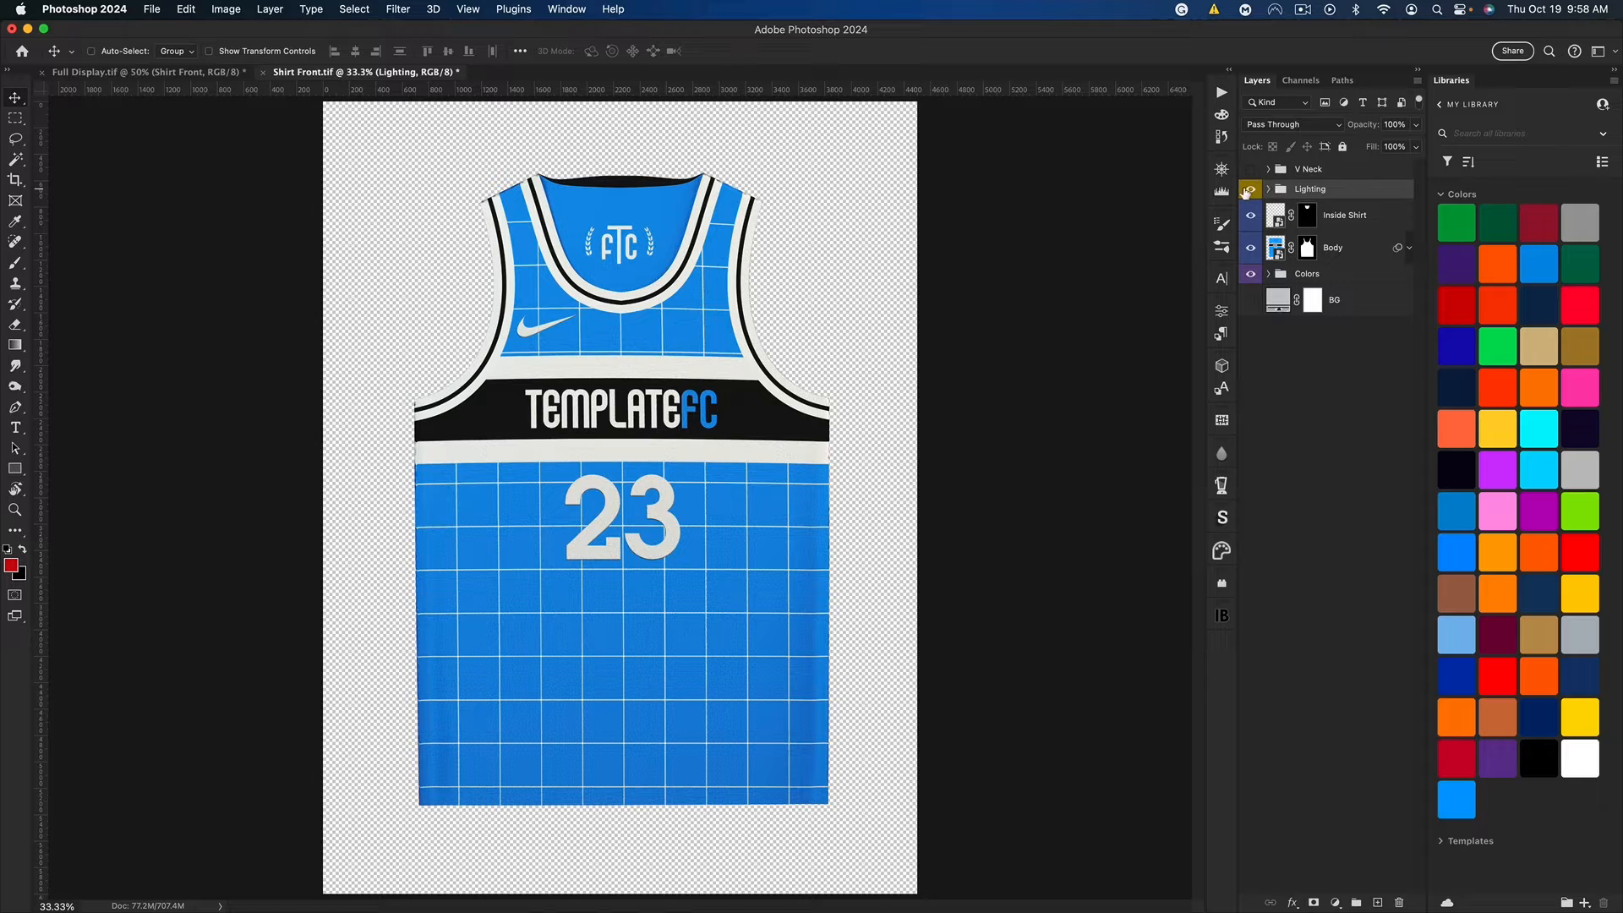
# Step: Expand the Colors group and temporarily hide the Inside Shirt and Body designs to view the base colors
pyautogui.click(1269, 274)
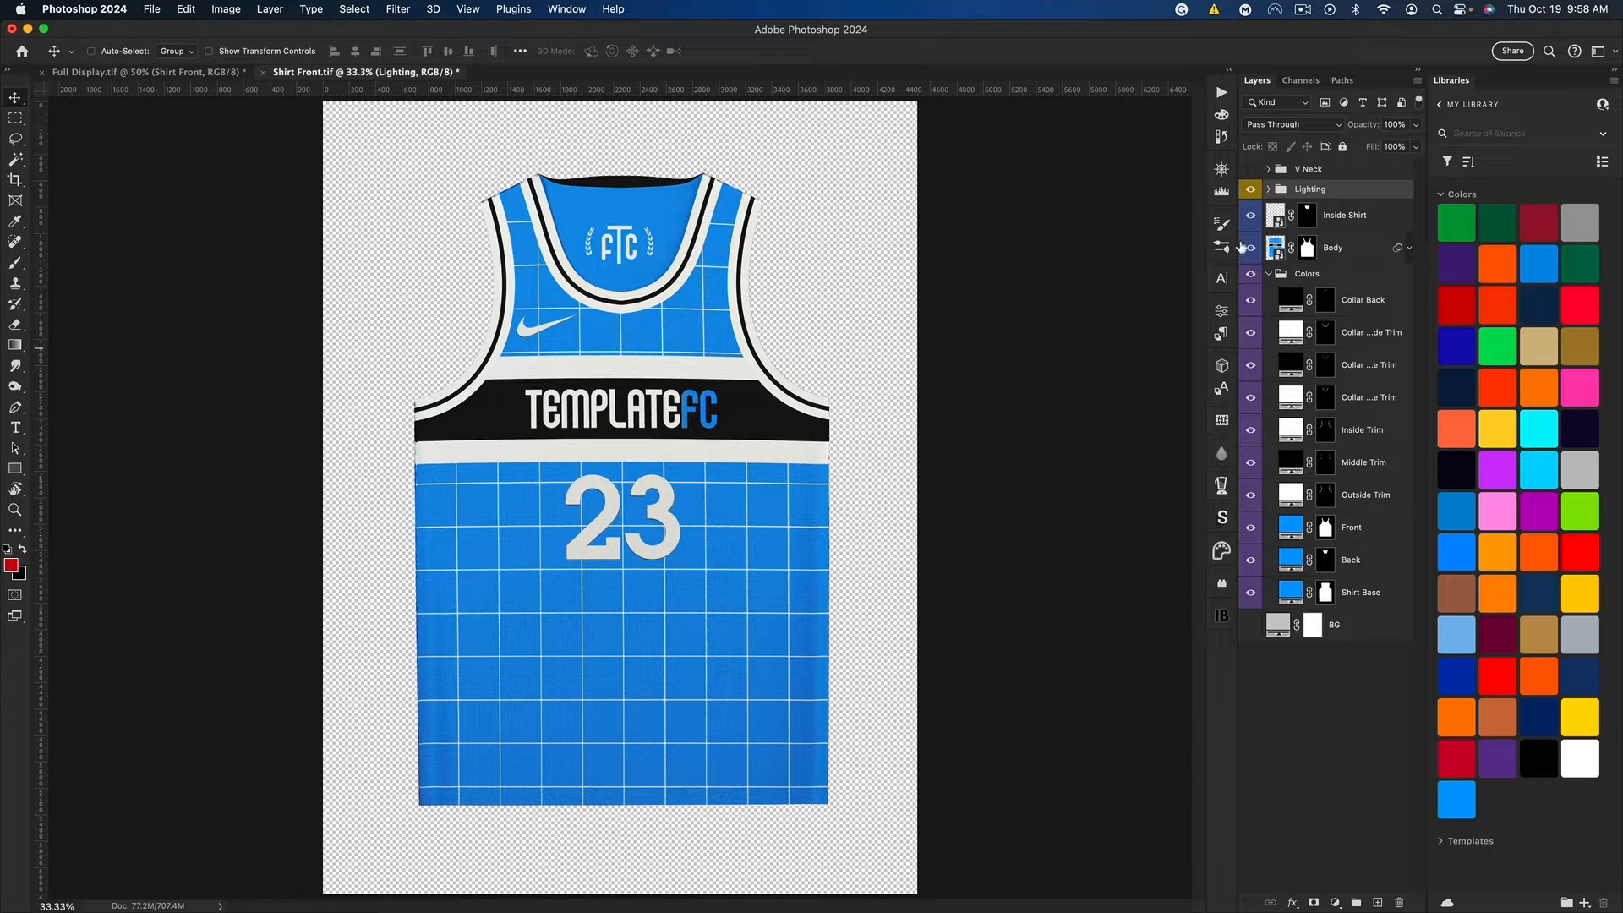
pyautogui.click(1251, 219)
pyautogui.click(1251, 248)
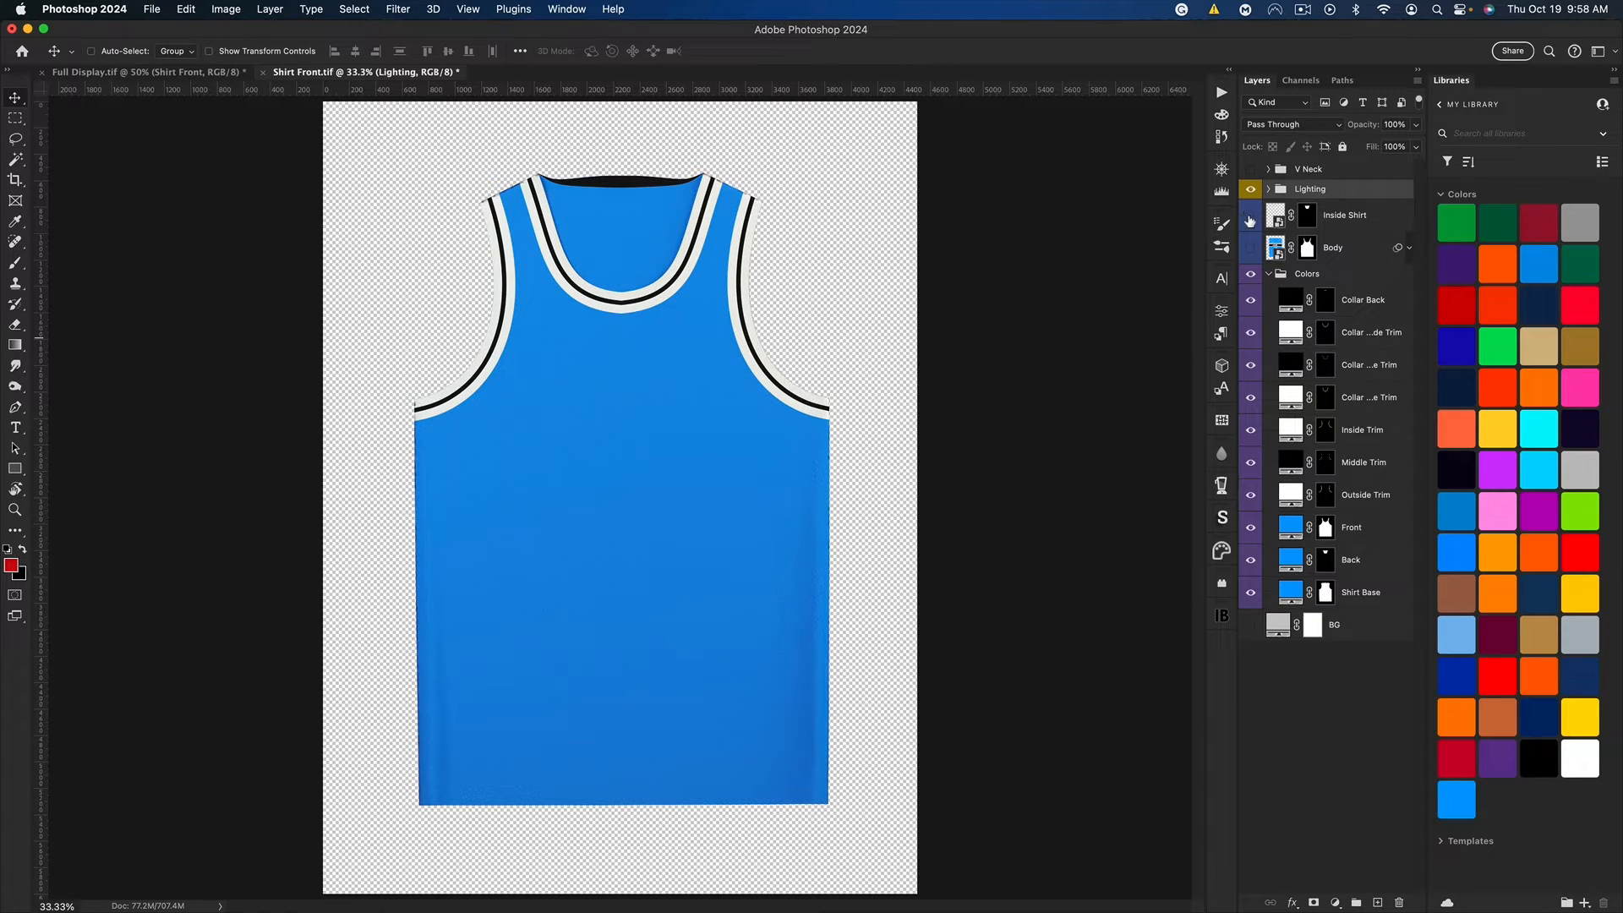
pyautogui.moveTo(1249, 218); pyautogui.dragTo(1250, 248)
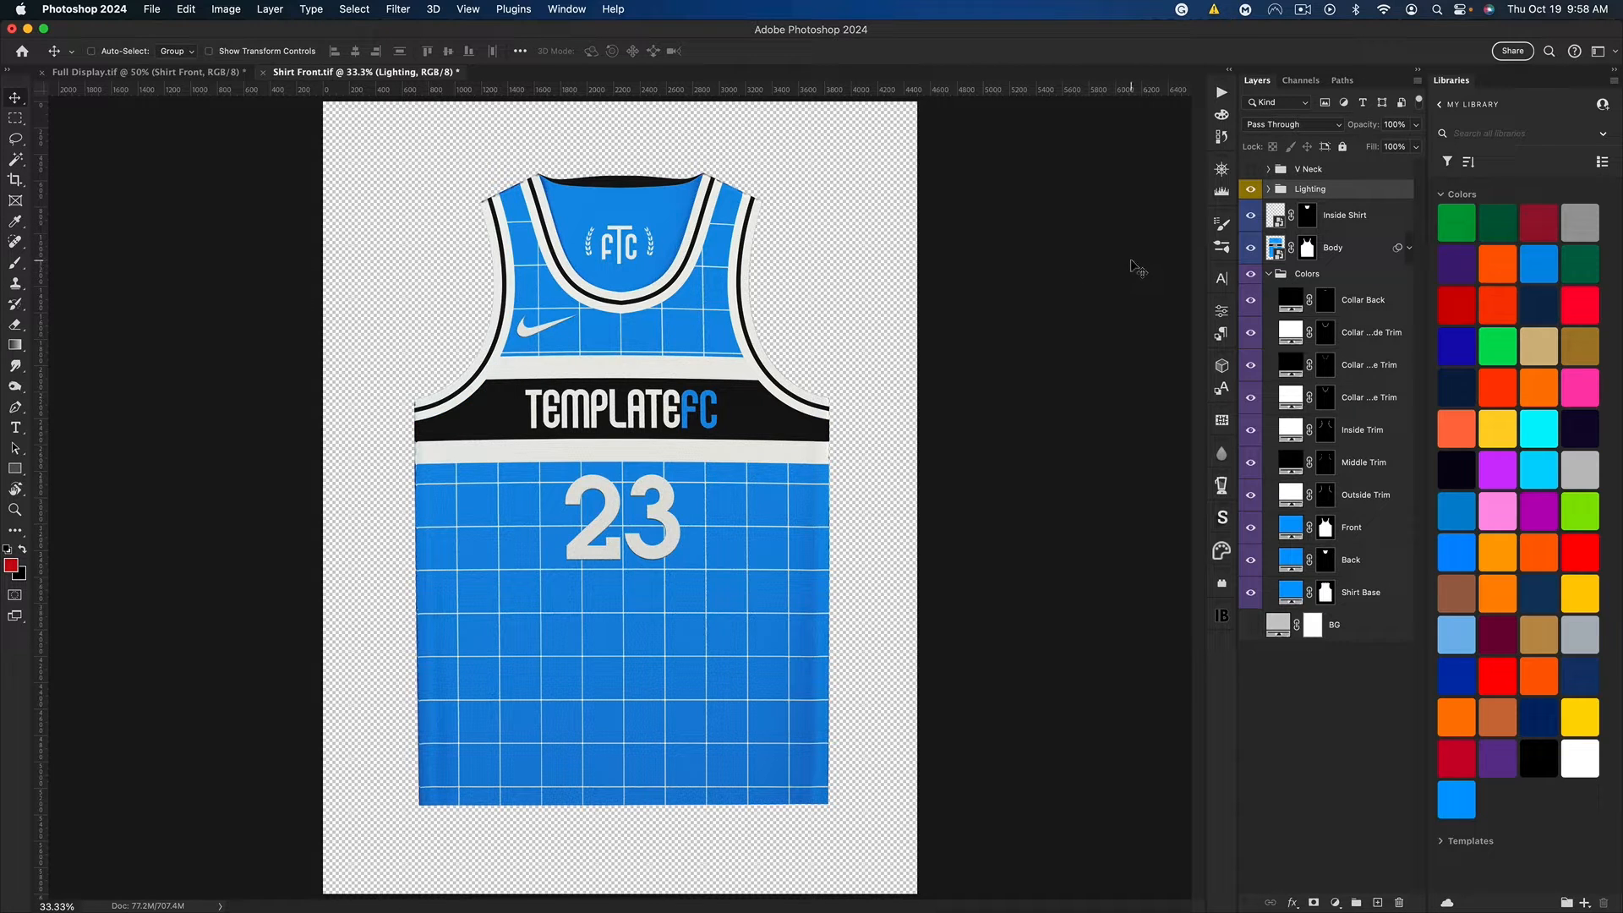
# Step: Delete the stripe rectangles and the Layer 1 grid from the Body smart object, and recolor Color Fill 1 black
pyautogui.click(1276, 250)
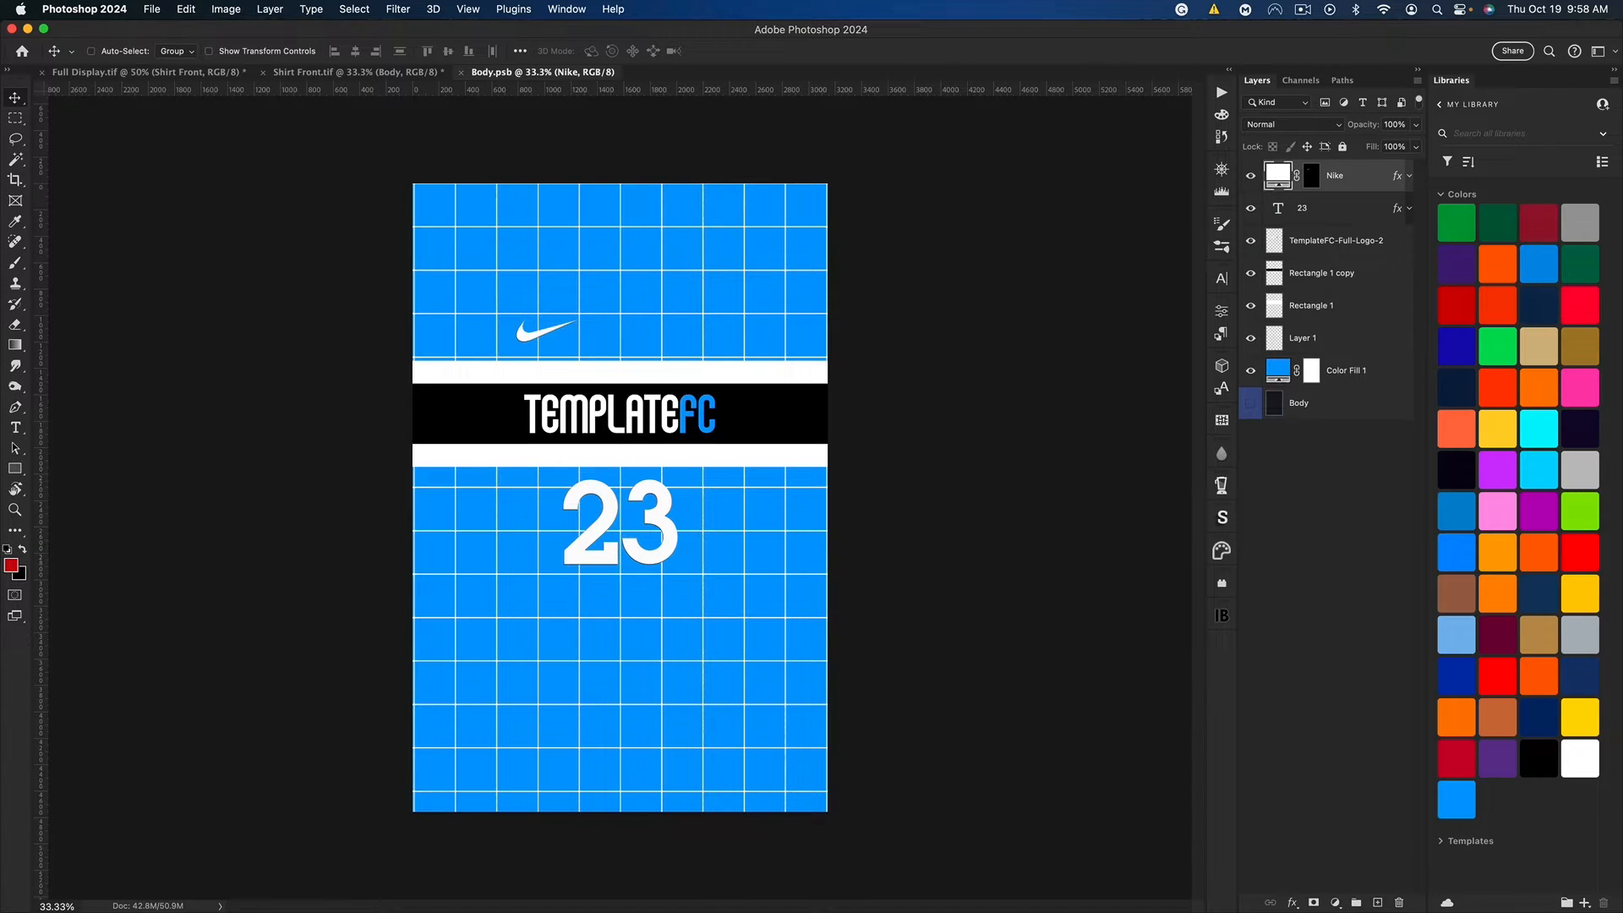
pyautogui.click(1312, 242)
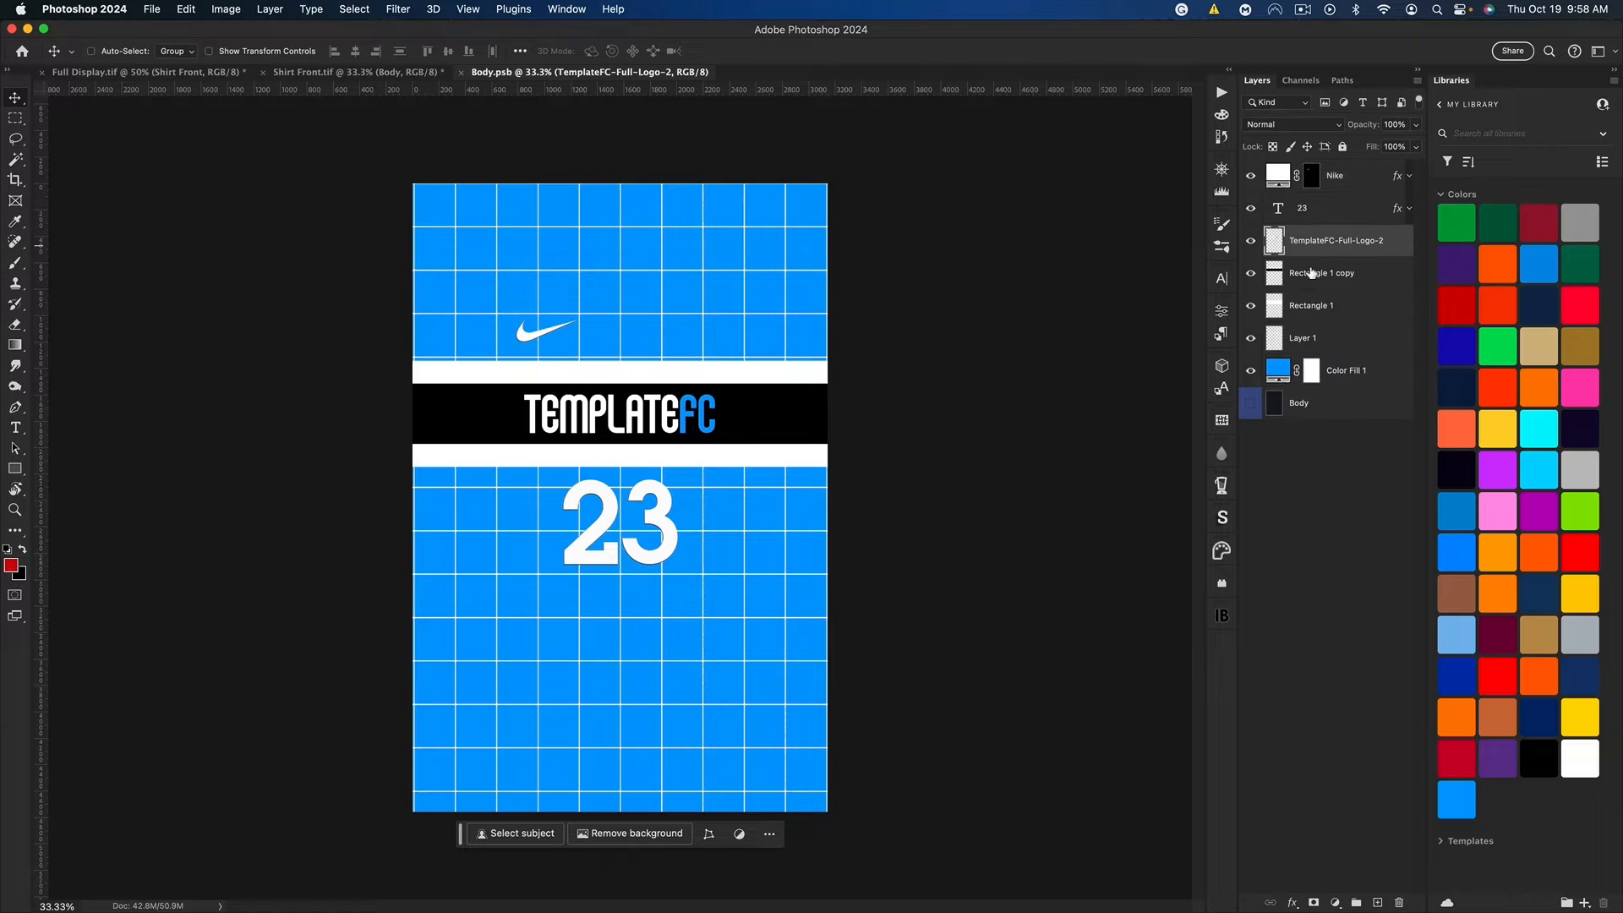
pyautogui.click(1311, 273)
pyautogui.keyDown('shift'); pyautogui.click(1321, 339); pyautogui.keyUp('shift')
pyautogui.press('BackSpace')
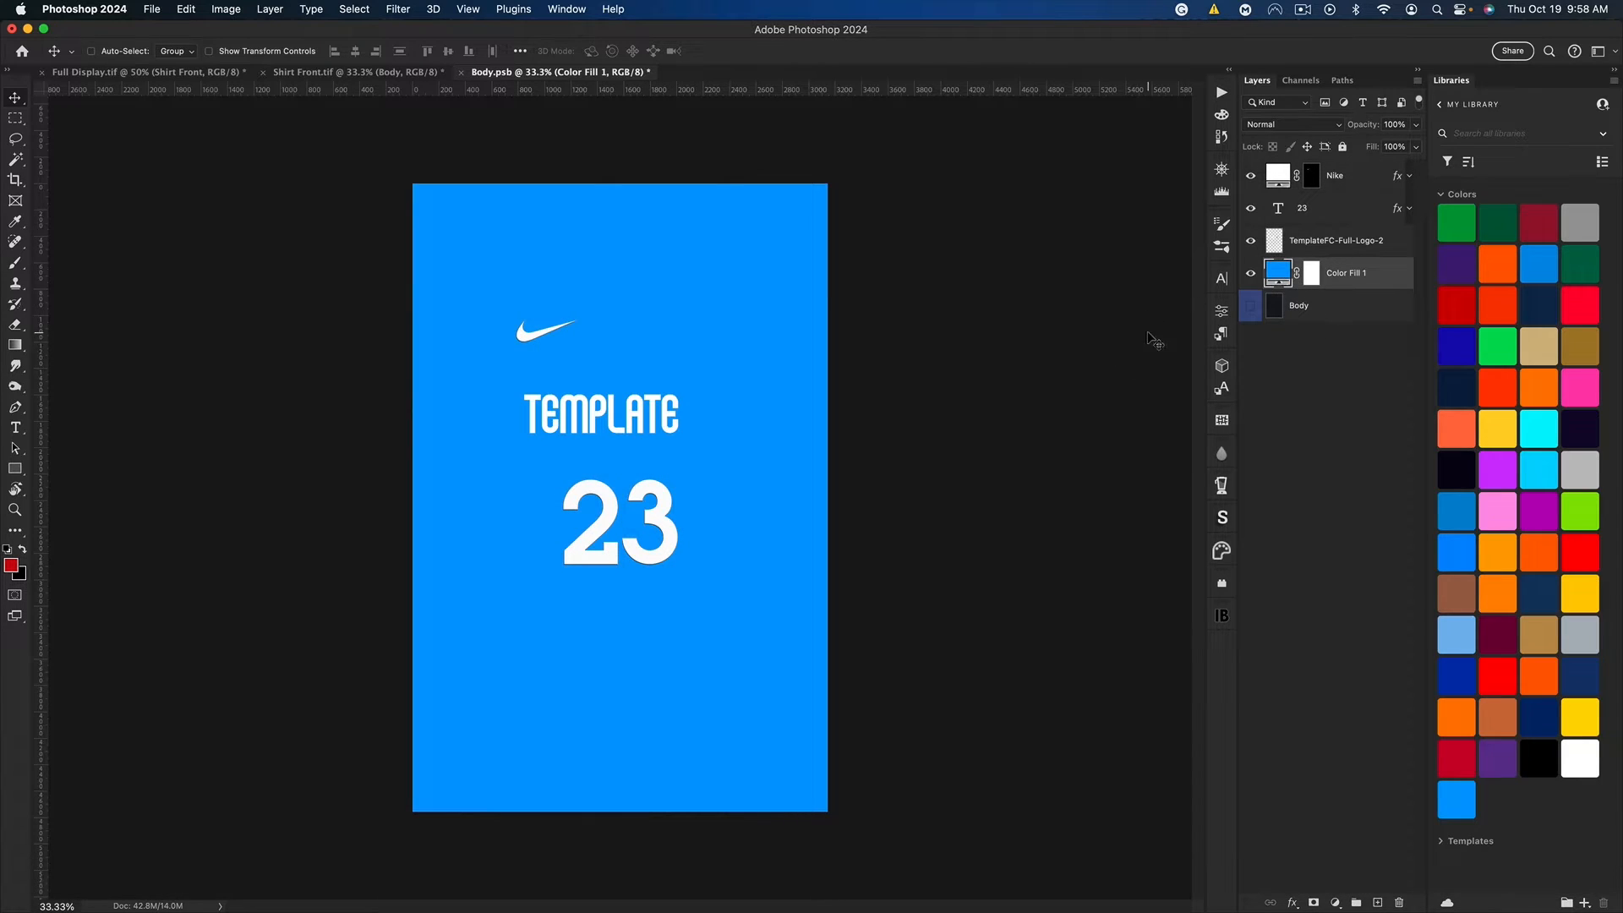
pyautogui.click(1539, 759)
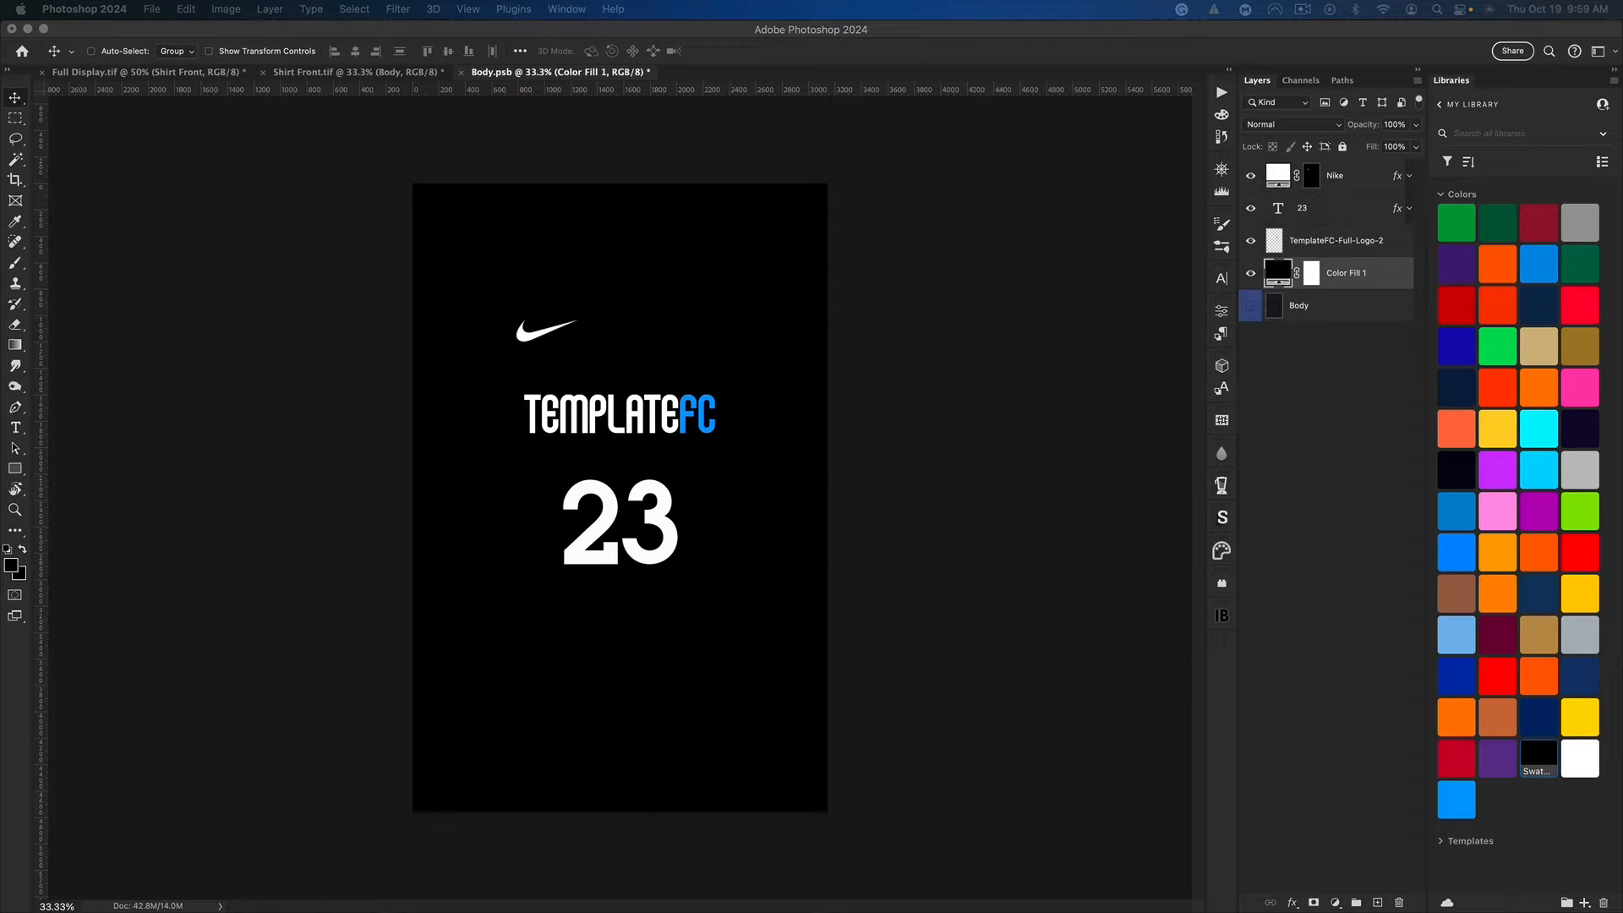
# Step: Add the Lakers logo to the jersey body above the color fill and position it across the chest behind the TemplateFC wordmark
pyautogui.moveTo(828, 453); pyautogui.dragTo(680, 419)
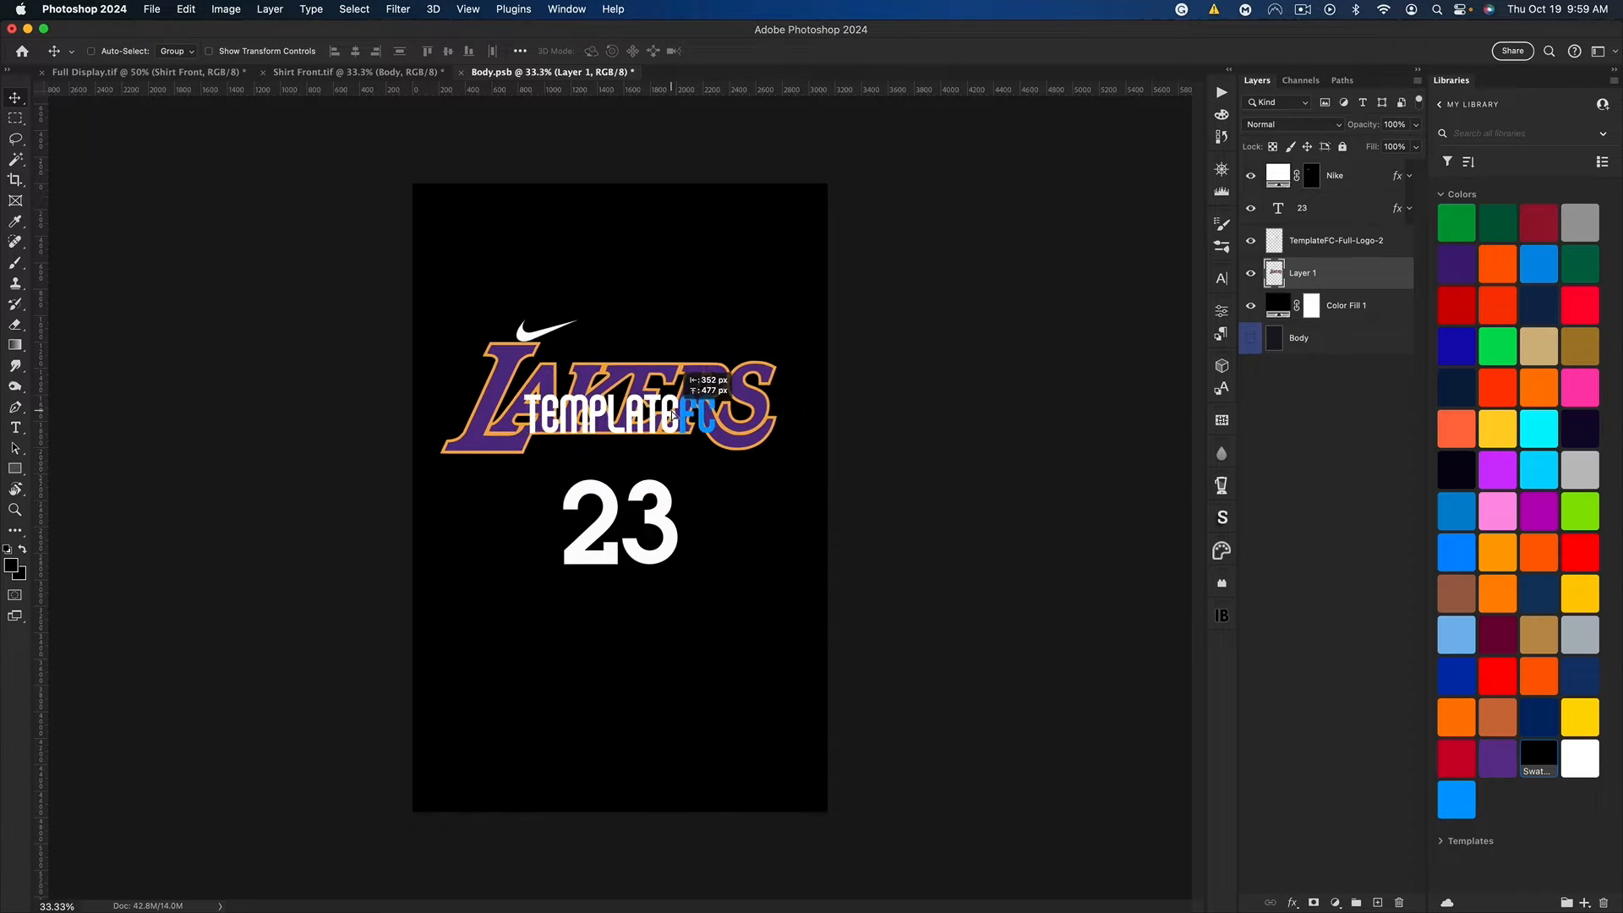
pyautogui.press('super+h')
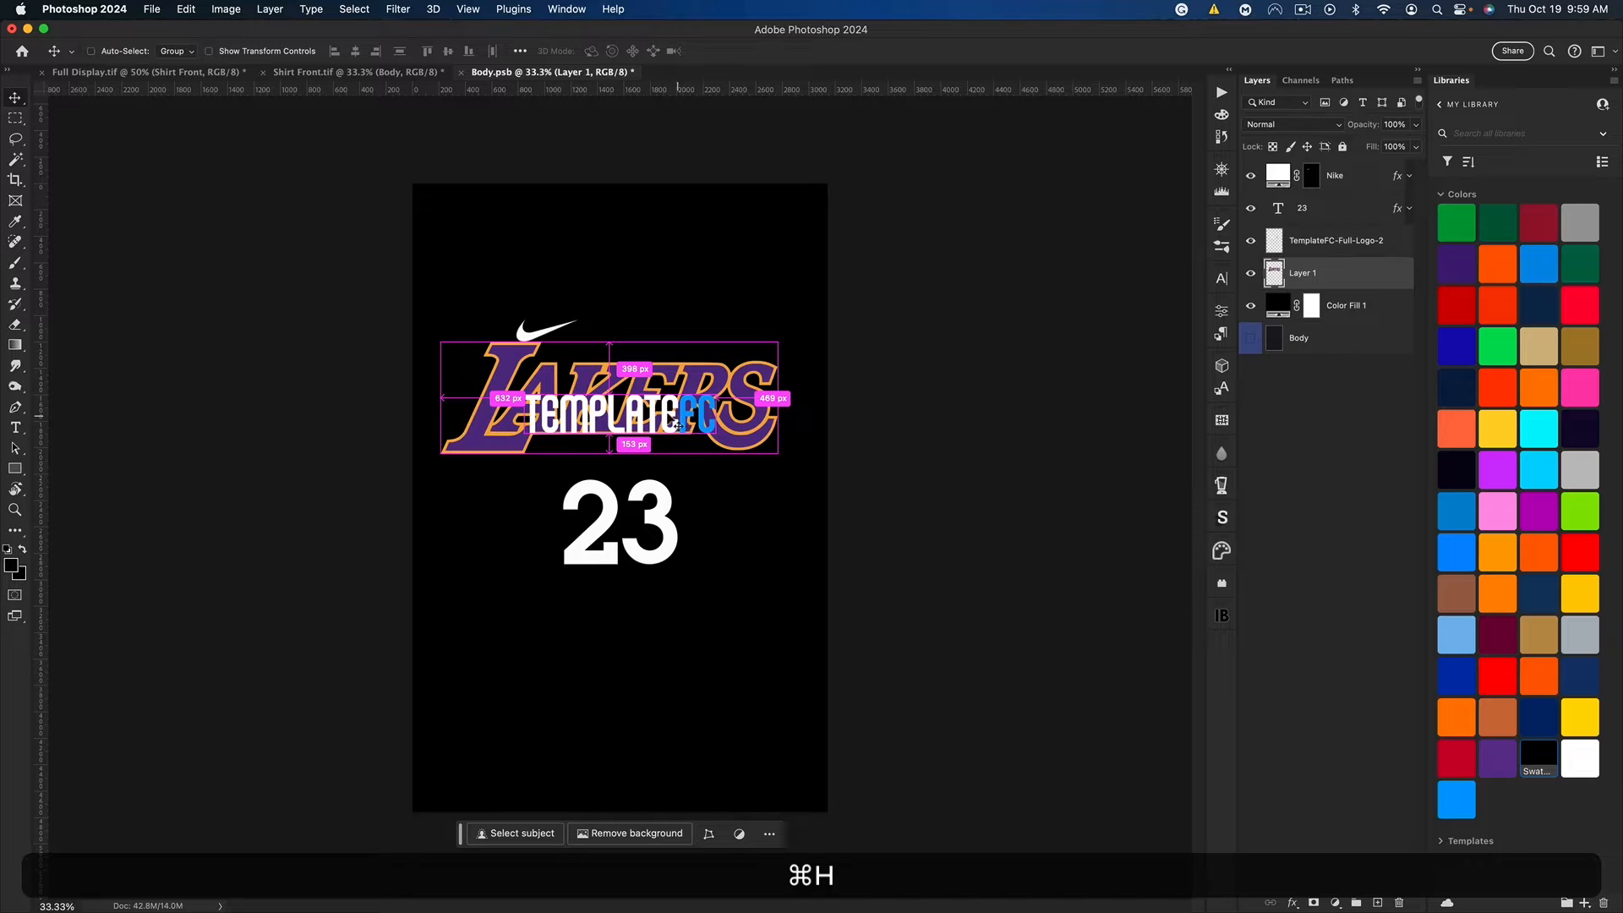
pyautogui.press('super+t')
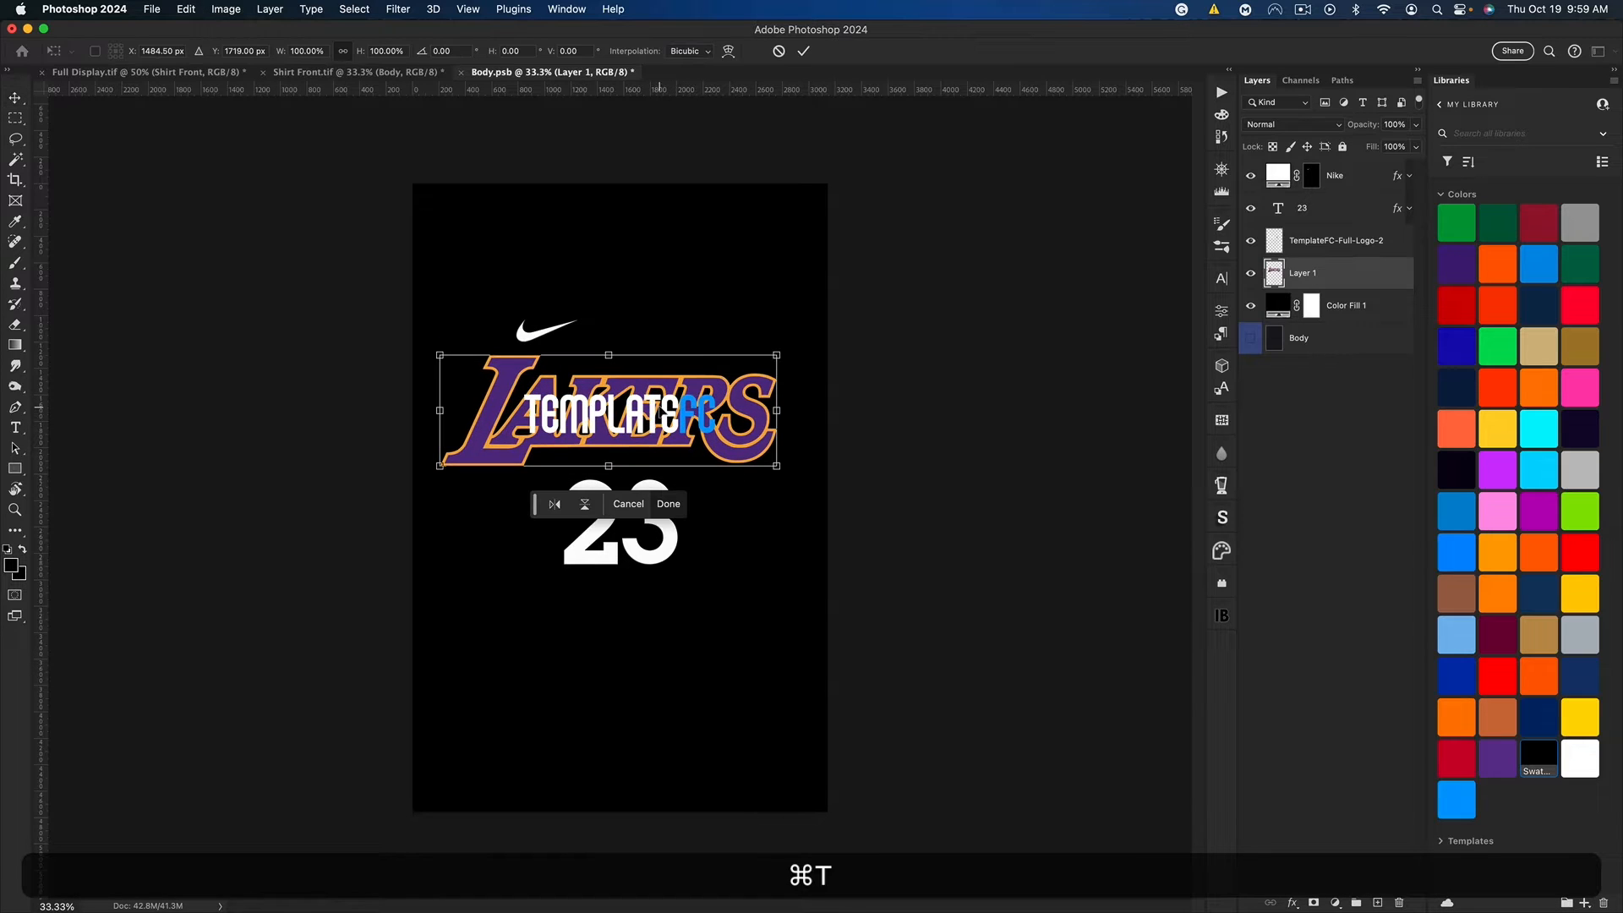
pyautogui.press('Return')
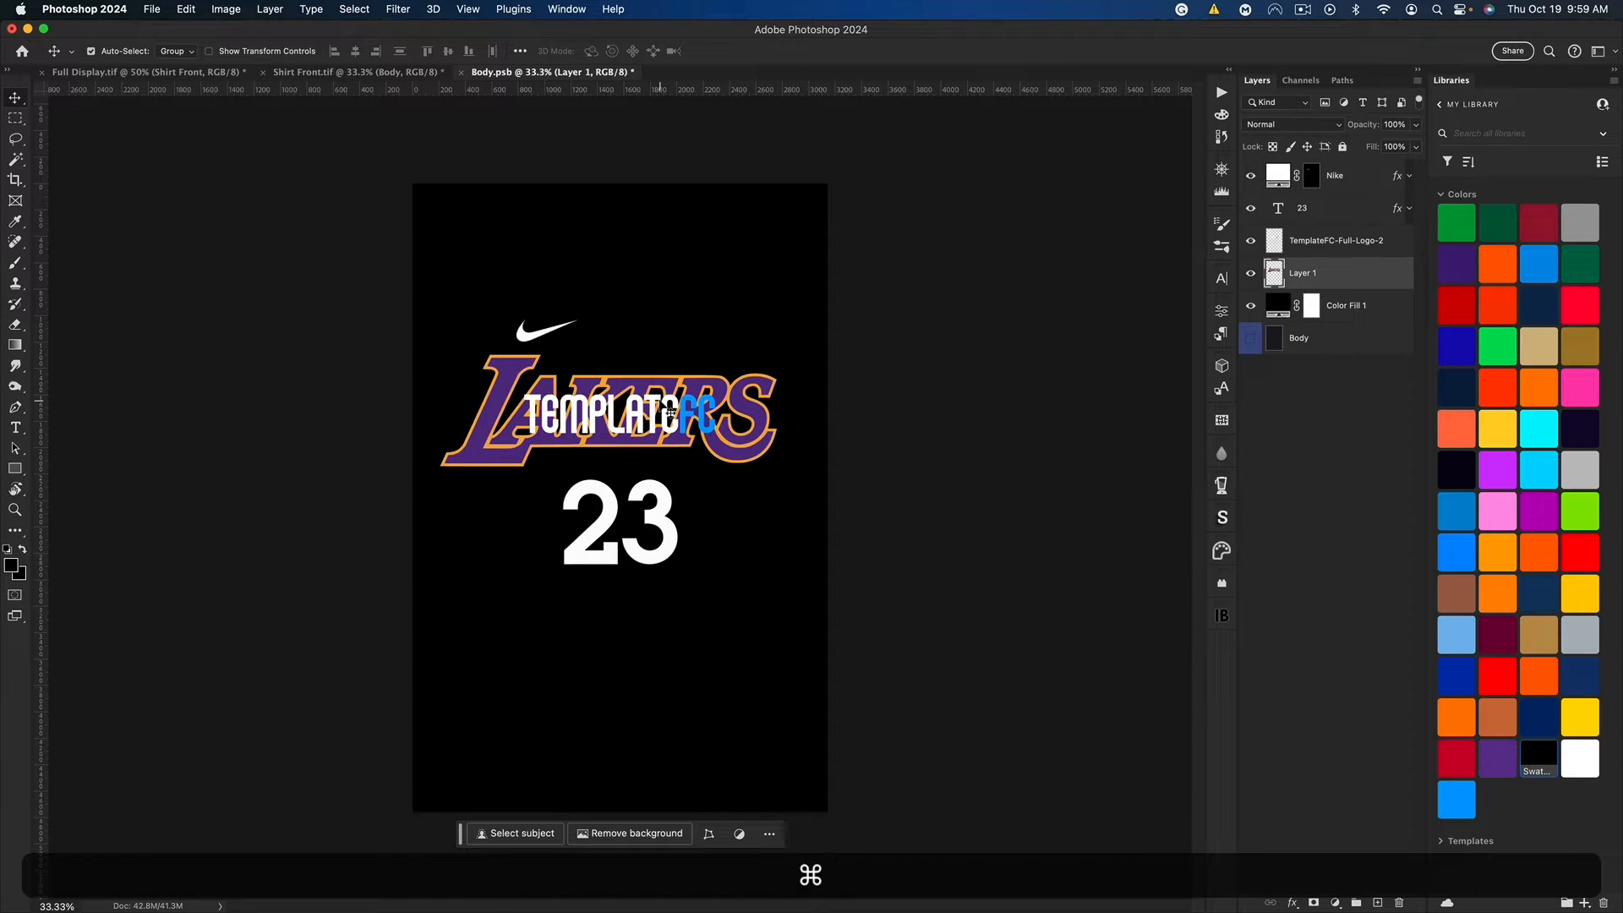
# Step: Center the Lakers logo horizontally on the canvas
pyautogui.press('super+a')
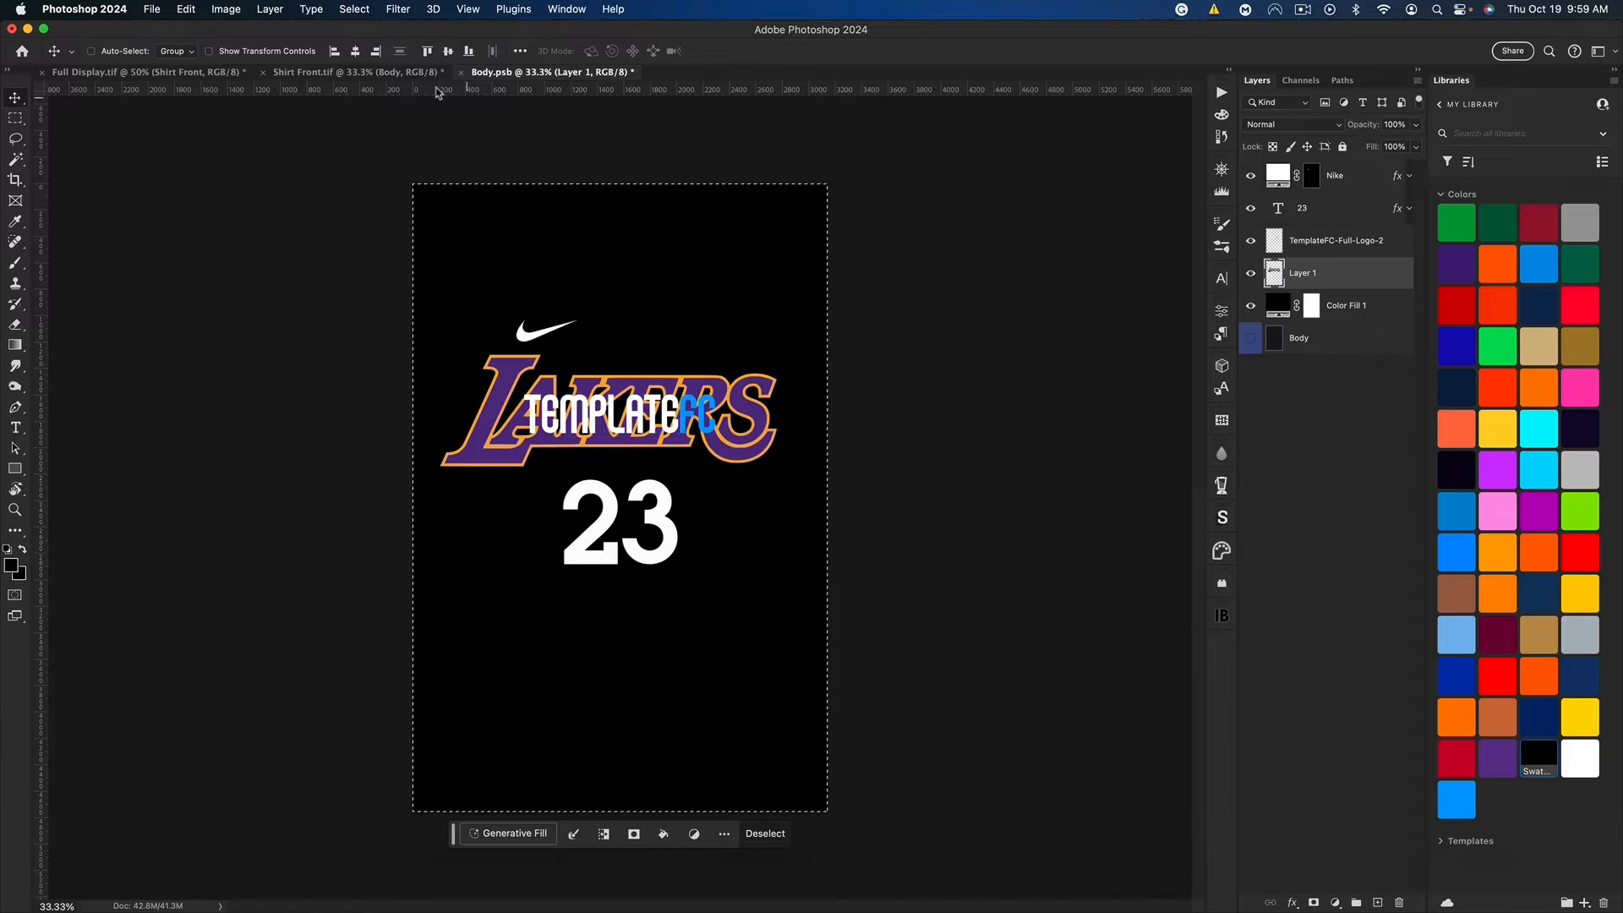
pyautogui.click(354, 51)
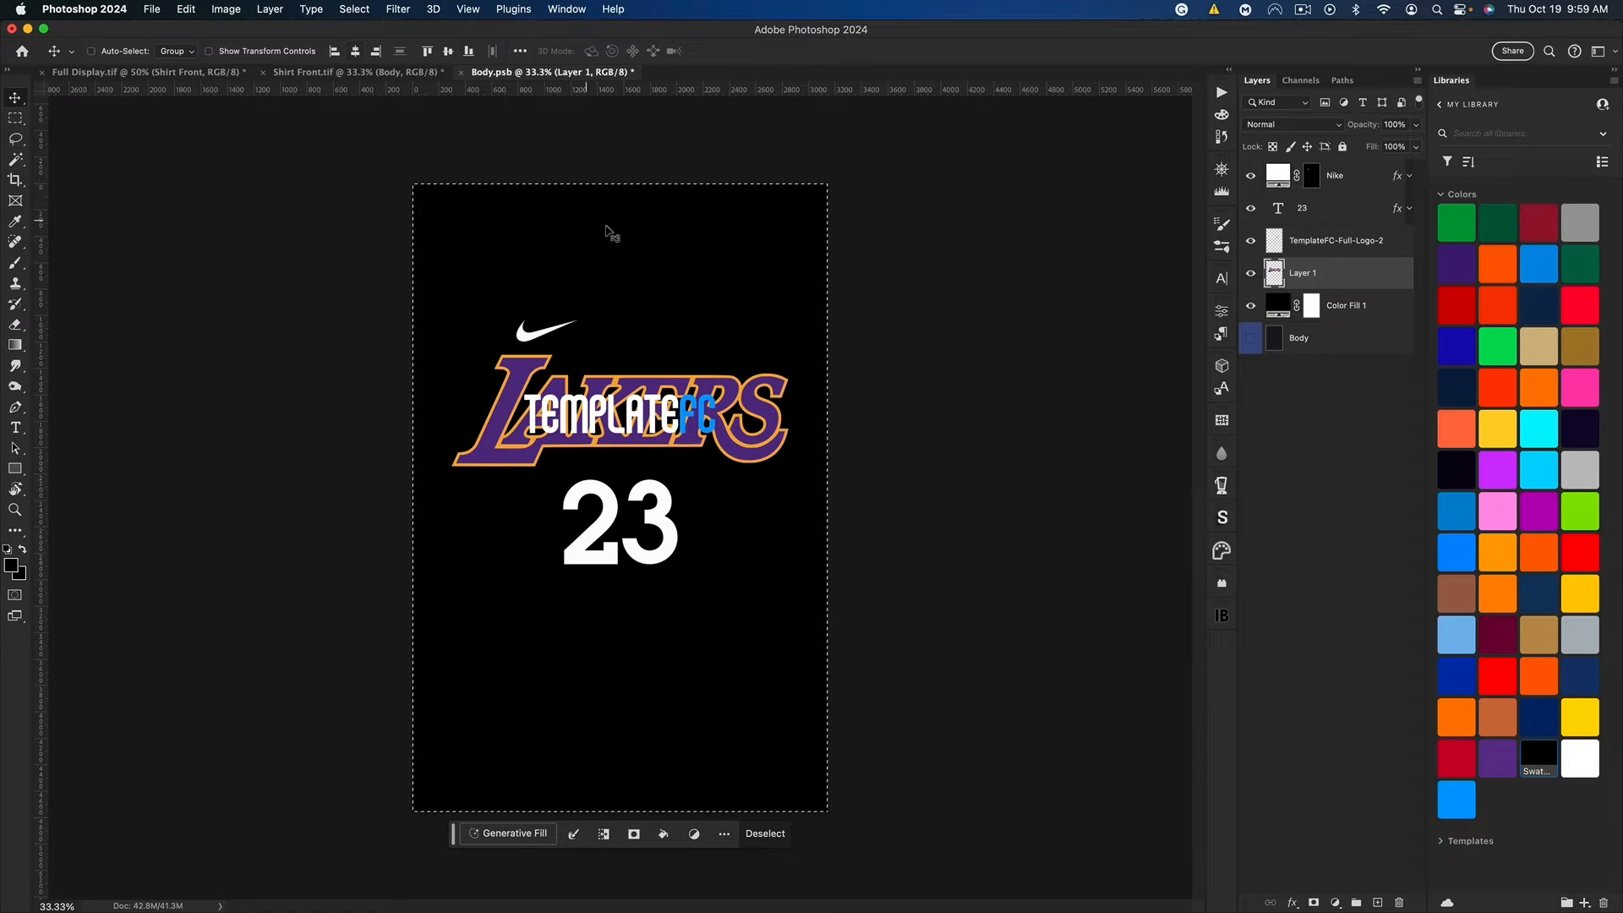
pyautogui.press('super+d')
# Step: Scale the Lakers logo to 66.21% about its center and delete the TemplateFC wordmark layer
pyautogui.press('super+t')
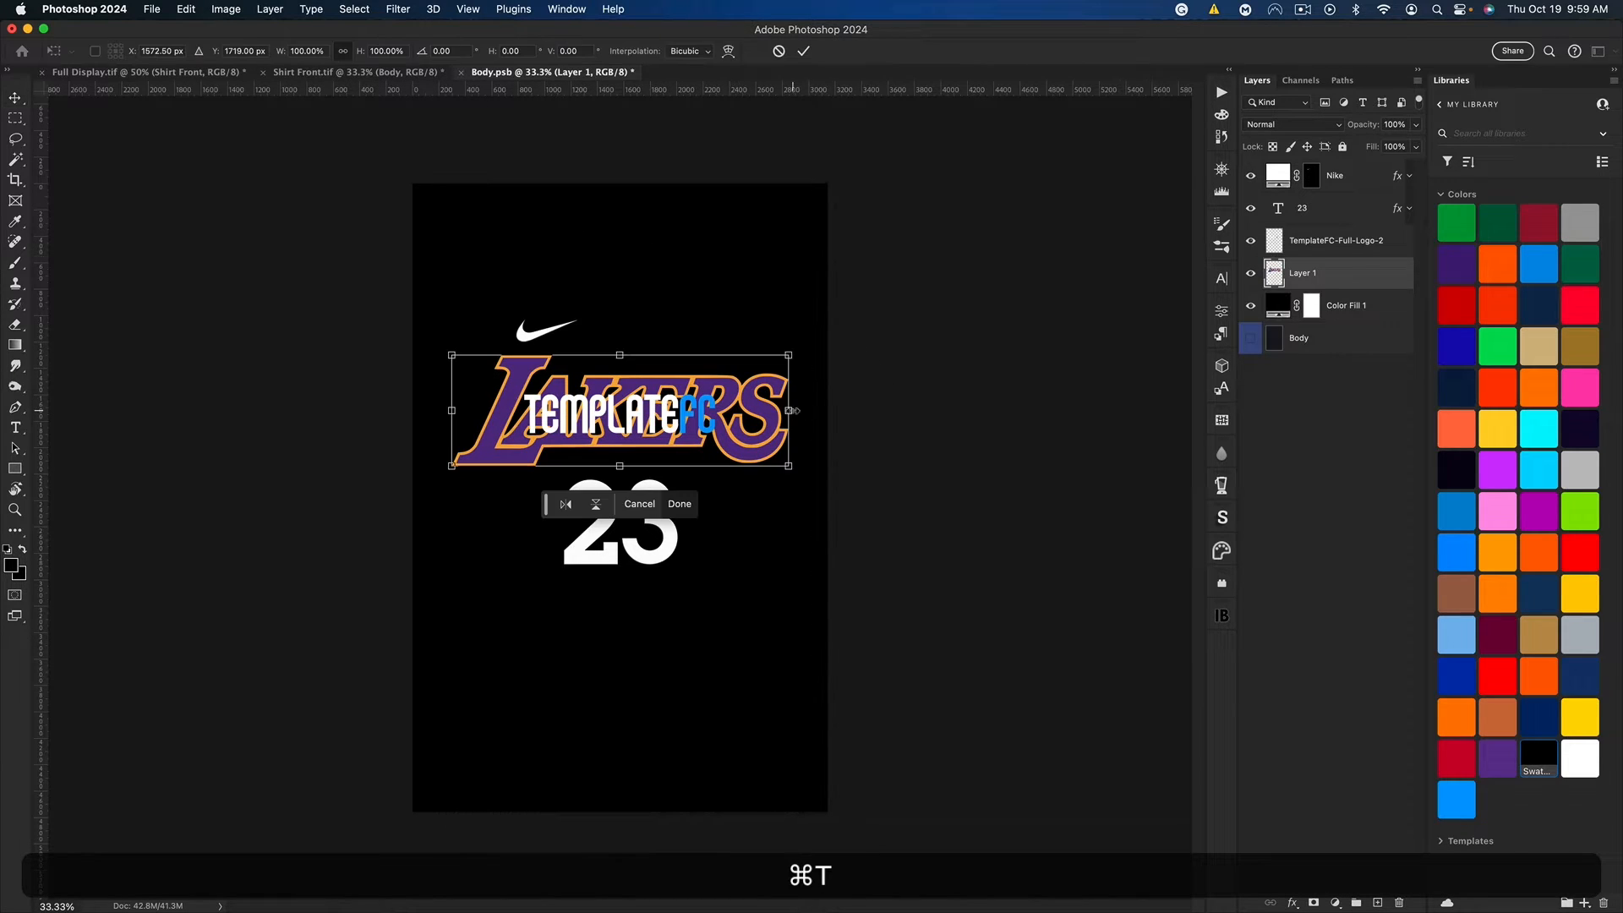
pyautogui.moveTo(747, 411); pyautogui.dragTo(735, 411)
pyautogui.press('Return')
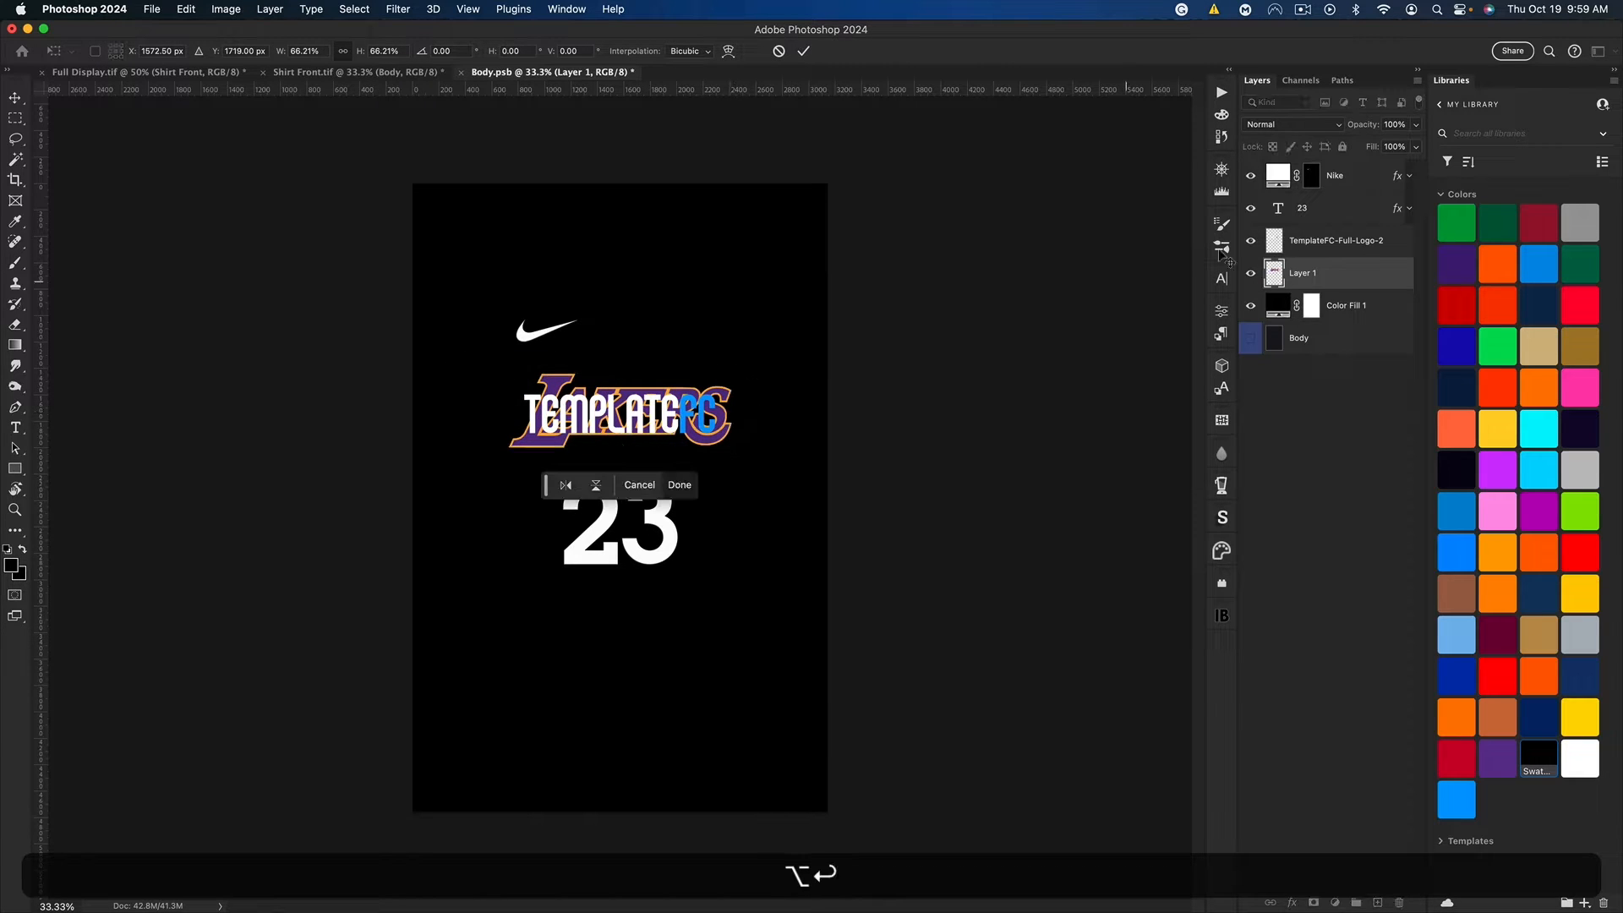
pyautogui.click(1367, 241)
pyautogui.press('BackSpace')
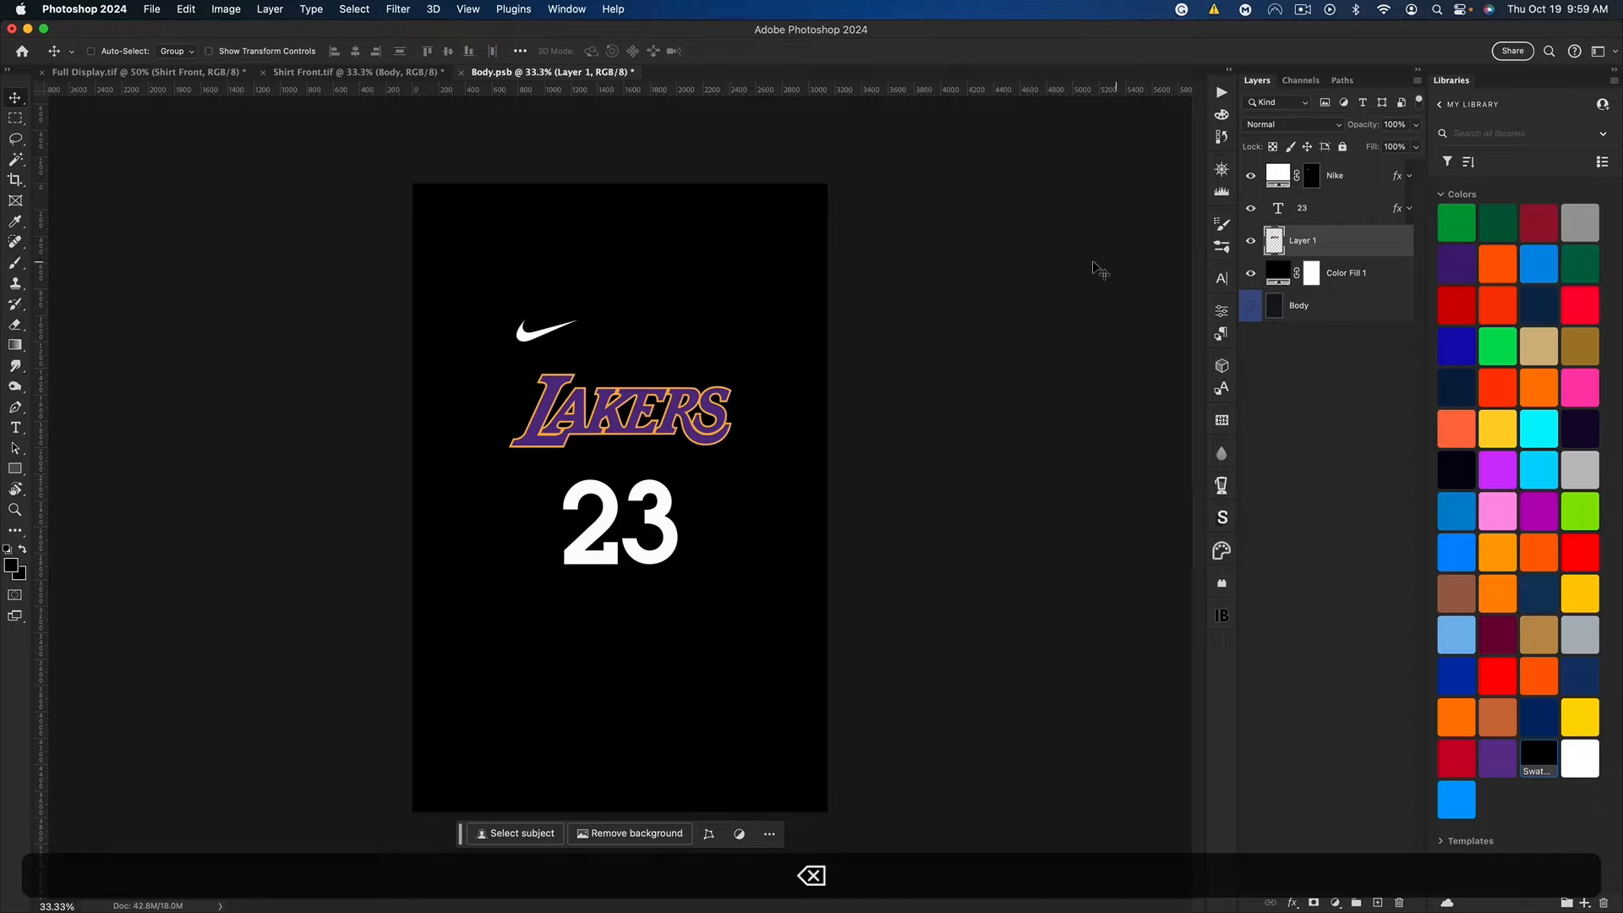
# Step: Sample the orange of the Lakers logo's outline and make it the background color
pyautogui.press('super+equal')
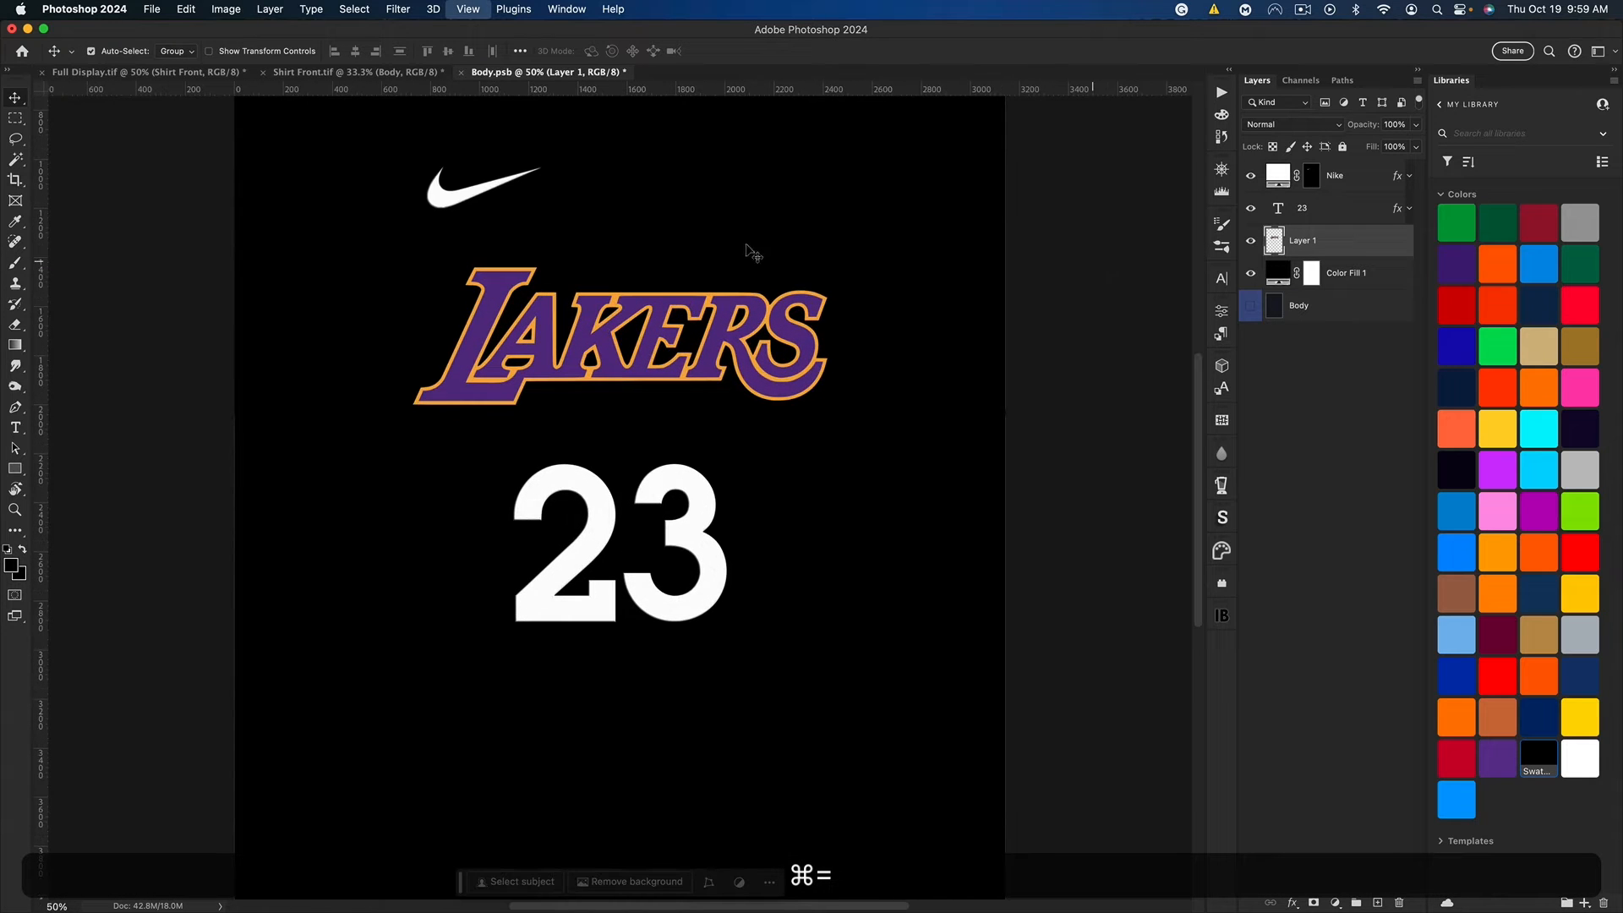
pyautogui.press('super+equal')
pyautogui.press('super+equal')
pyautogui.press('super+equal')
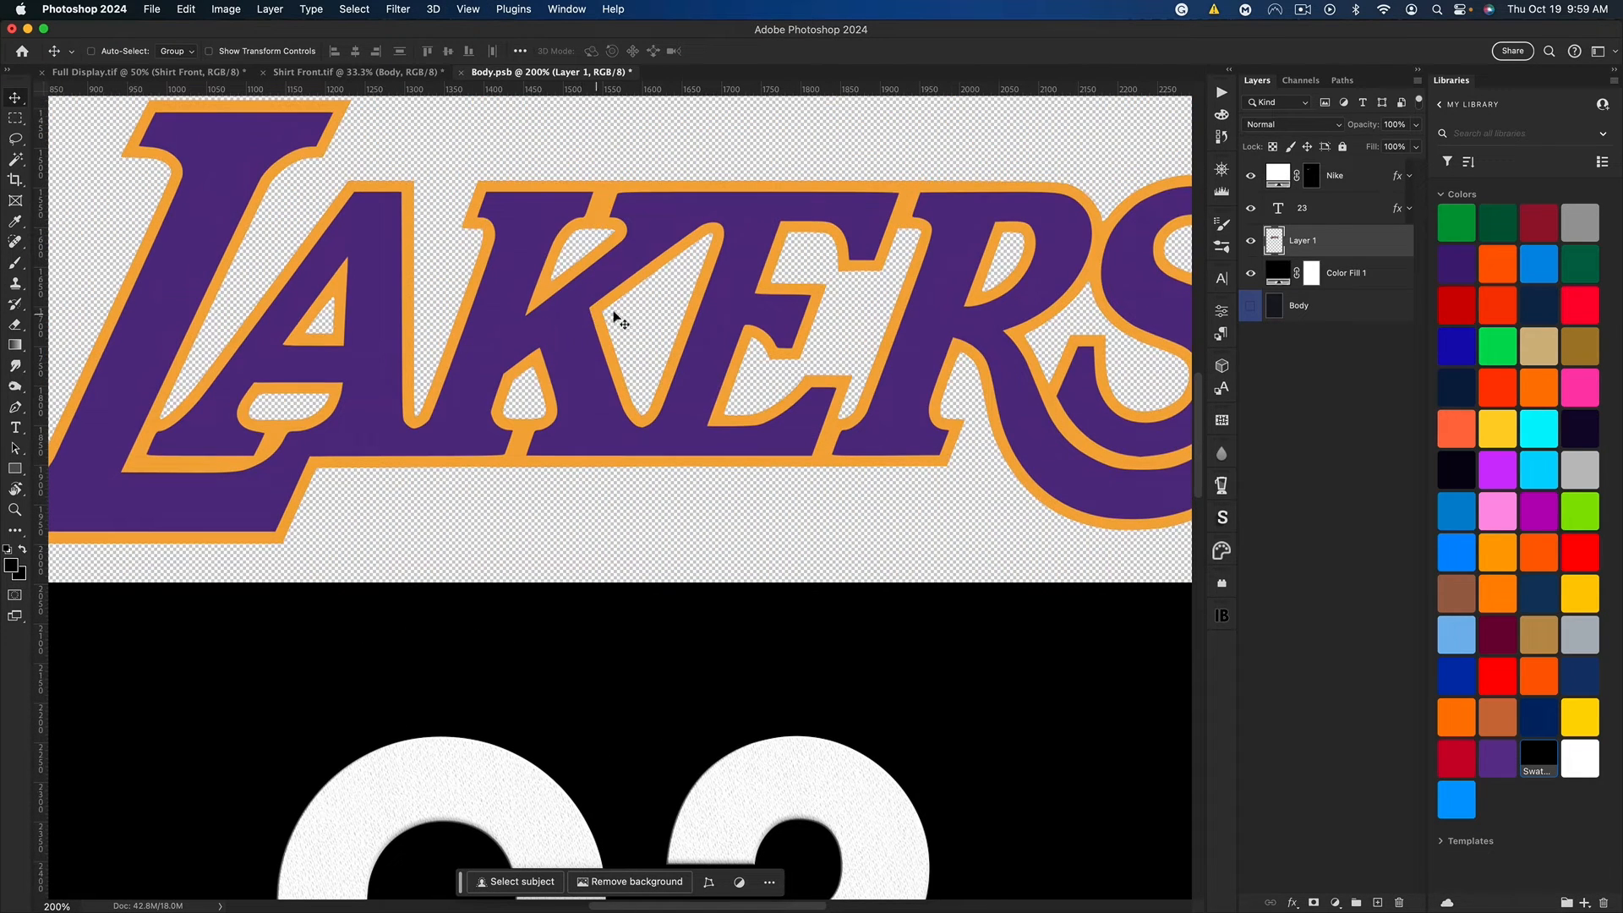
pyautogui.press('i')
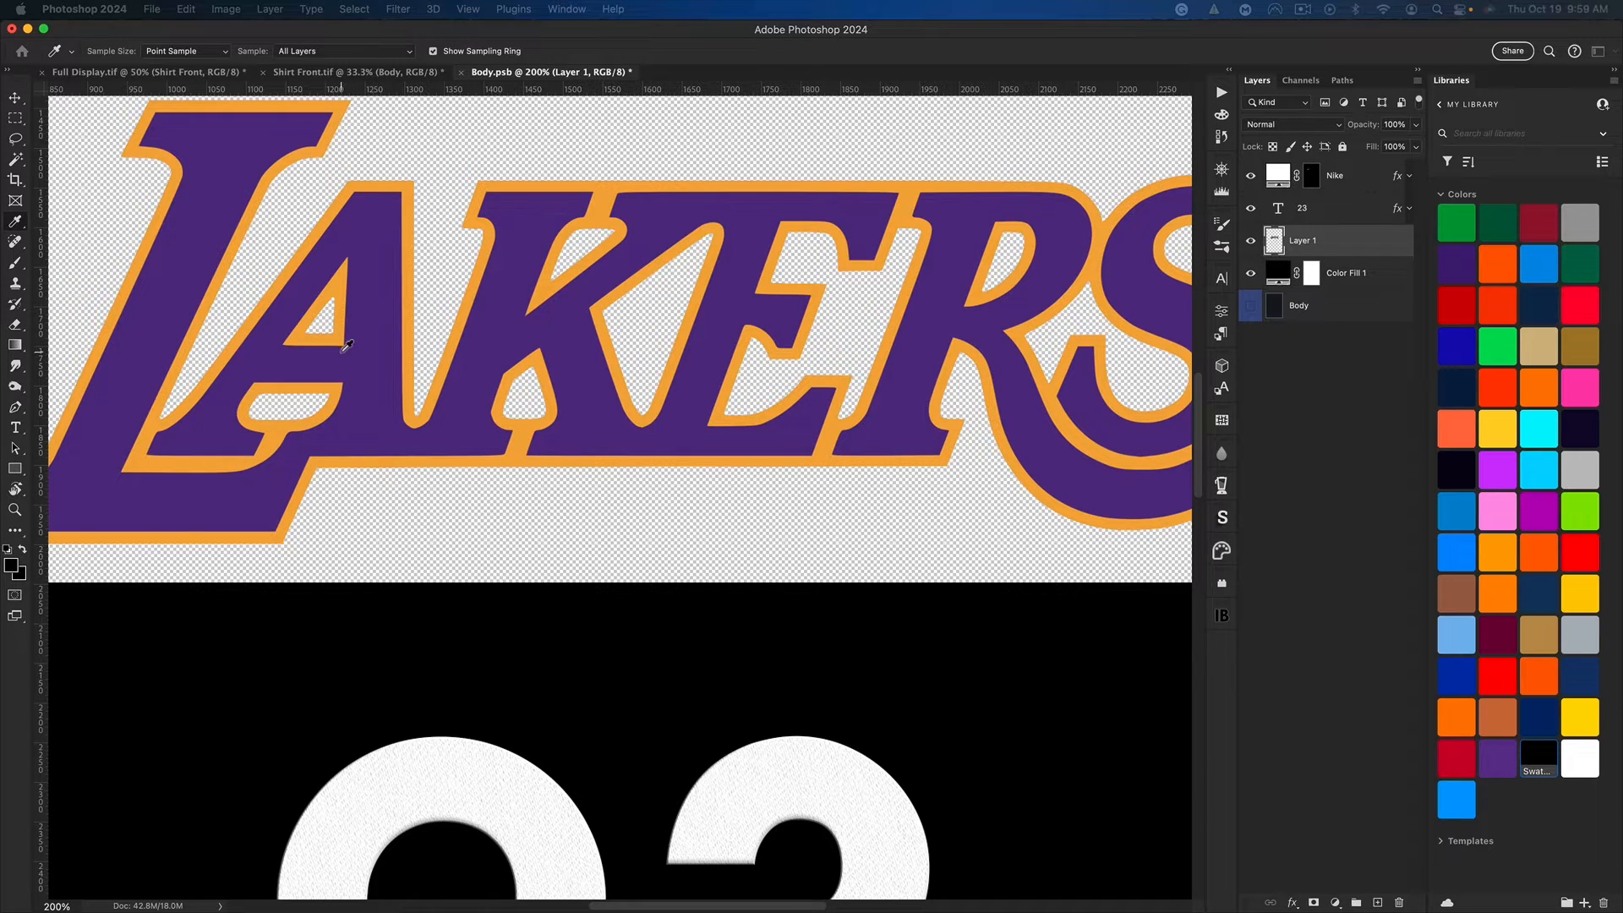
pyautogui.click(344, 348)
pyautogui.press('v')
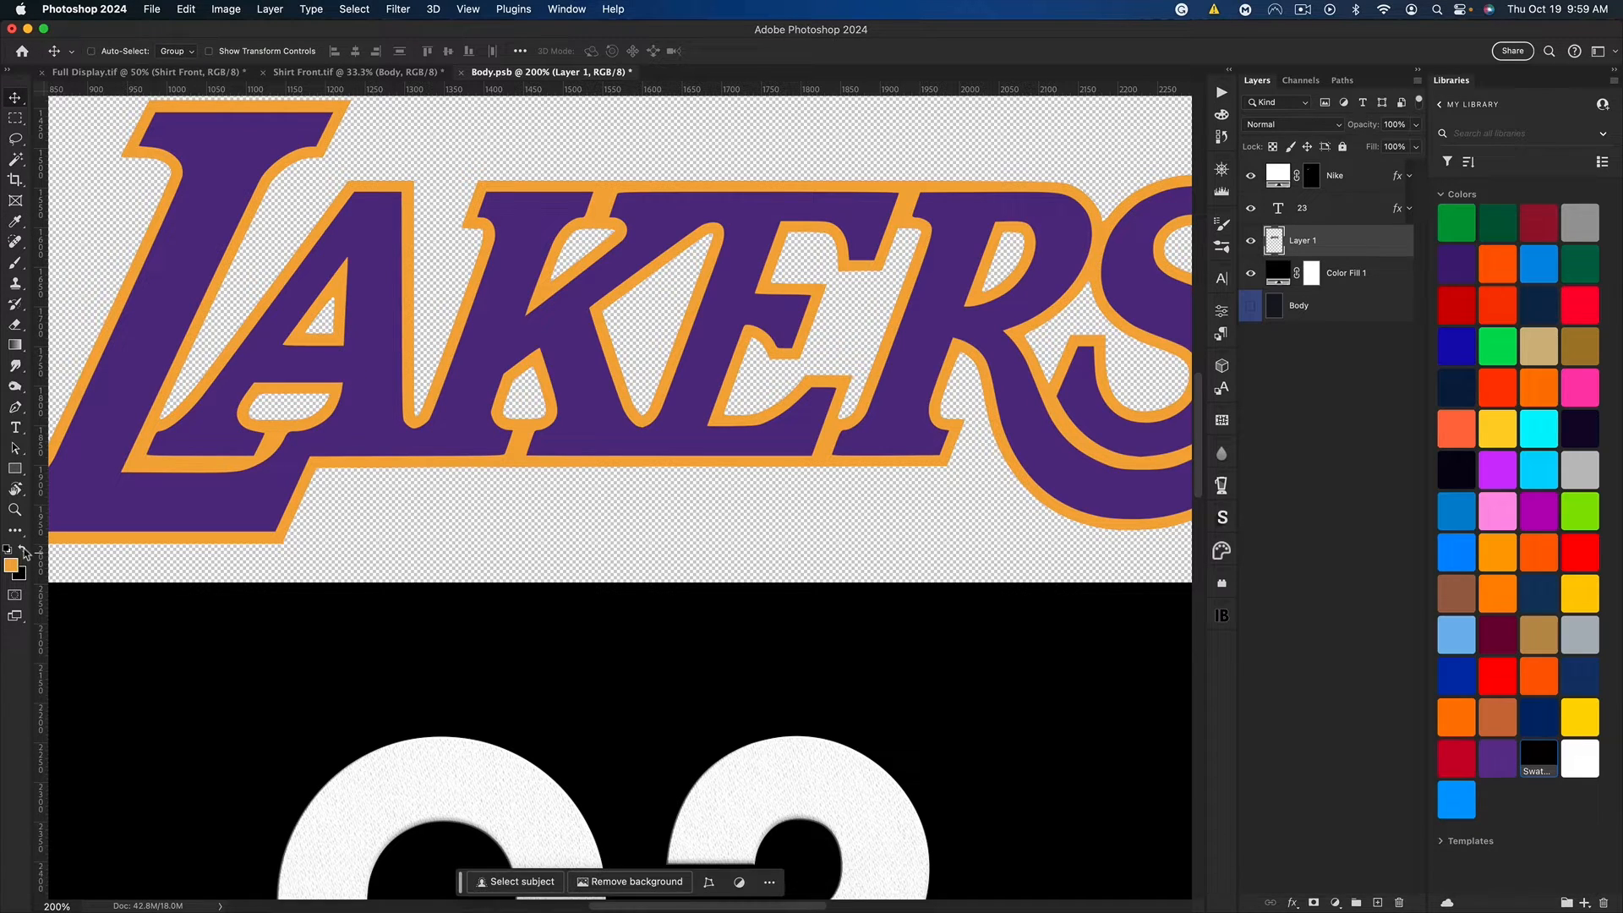
pyautogui.click(23, 551)
# Step: Sample the purple of the Lakers lettering as the foreground color
pyautogui.press('i')
pyautogui.press('Return')
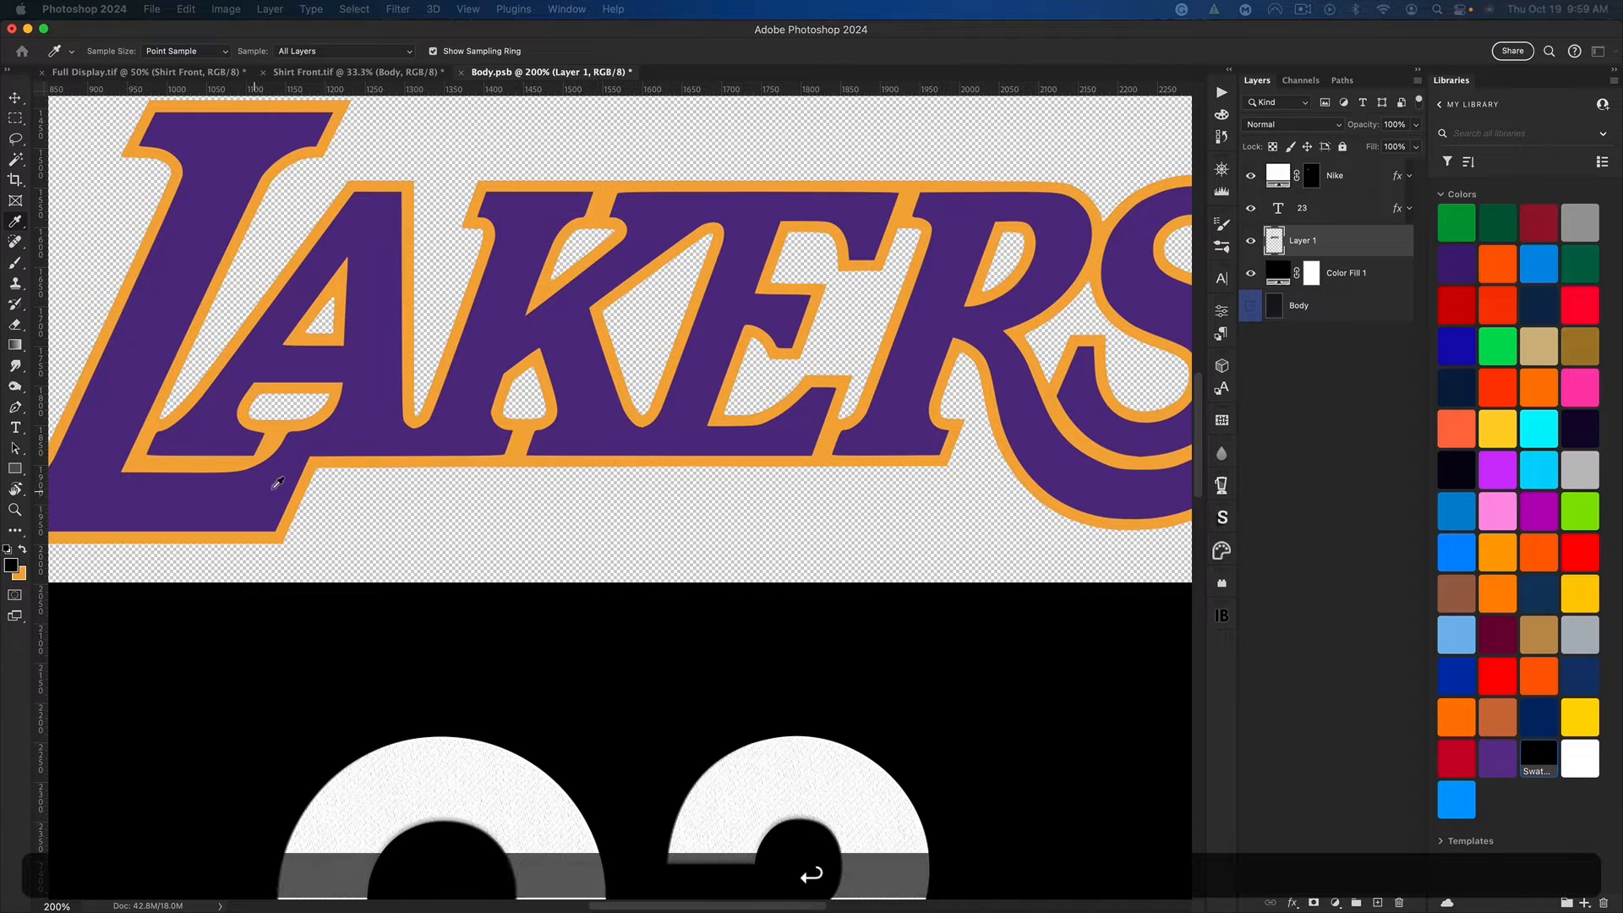
pyautogui.click(470, 453)
pyautogui.press('super+0')
pyautogui.press('v')
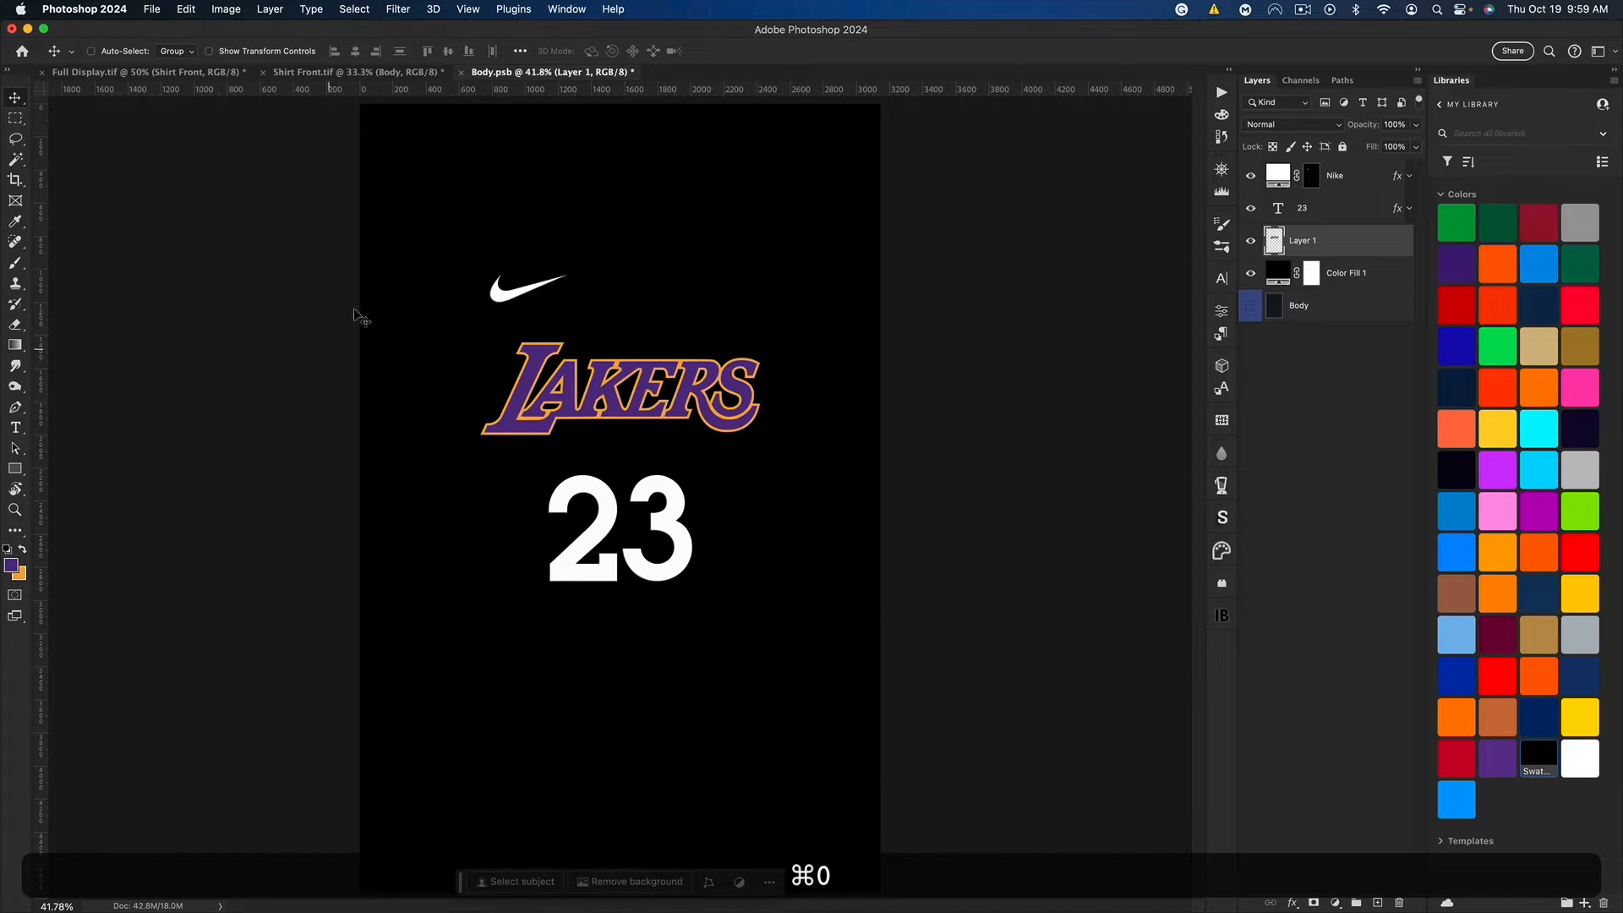
pyautogui.press('super+Tab')
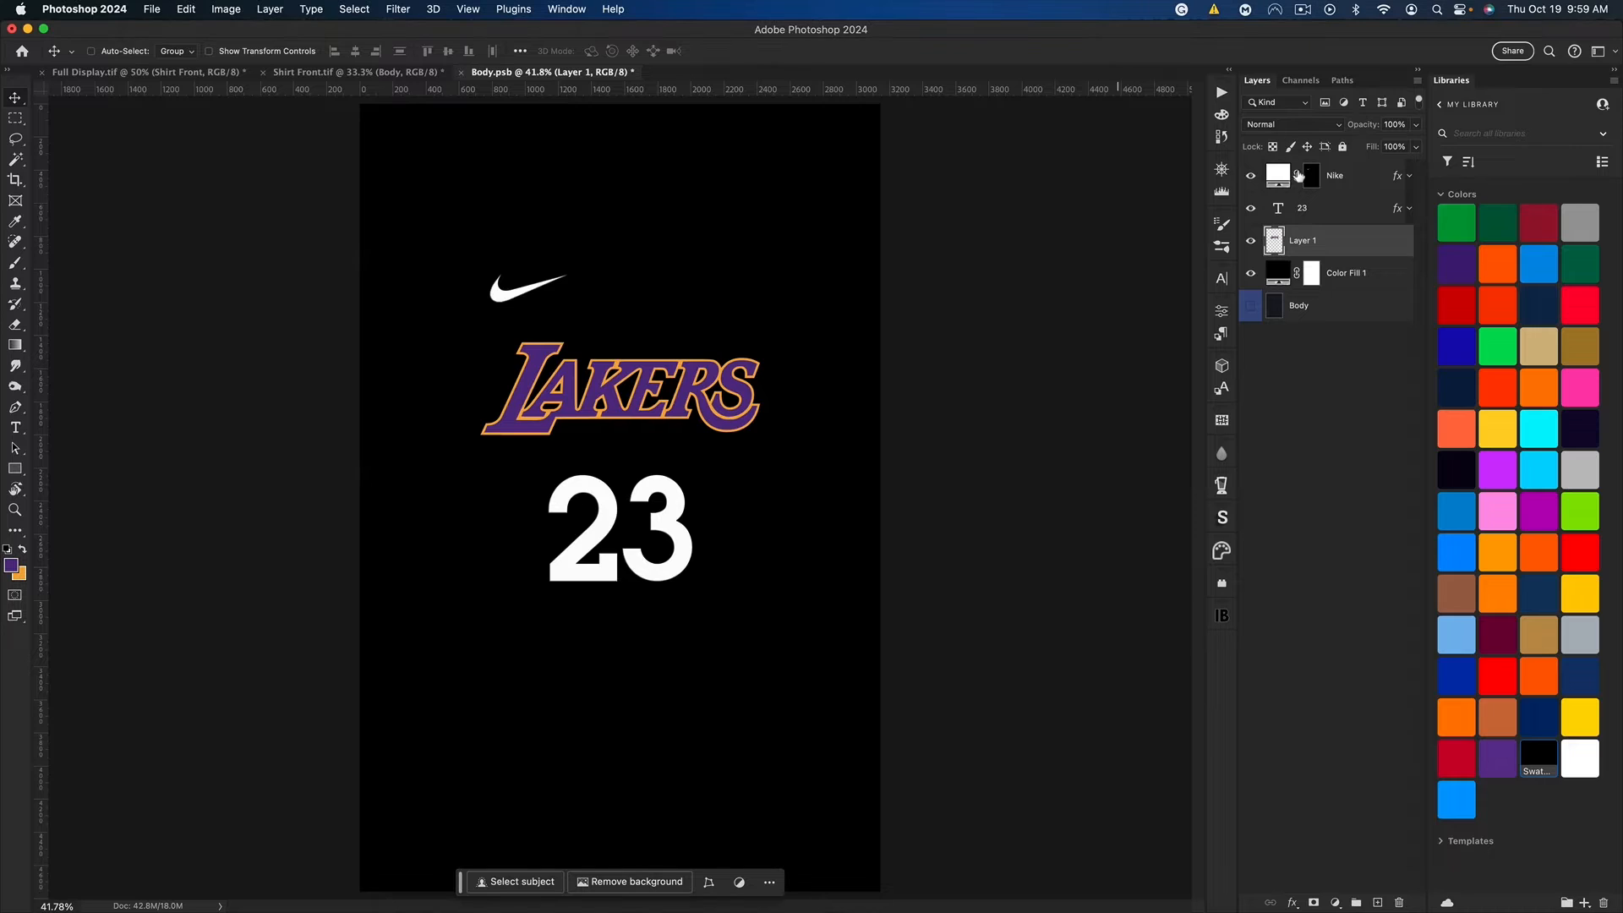
# Step: Recolor the Nike swoosh's fill with the sampled orange f4ab3a
pyautogui.click(1278, 177)
pyautogui.press('i')
pyautogui.click(24, 575)
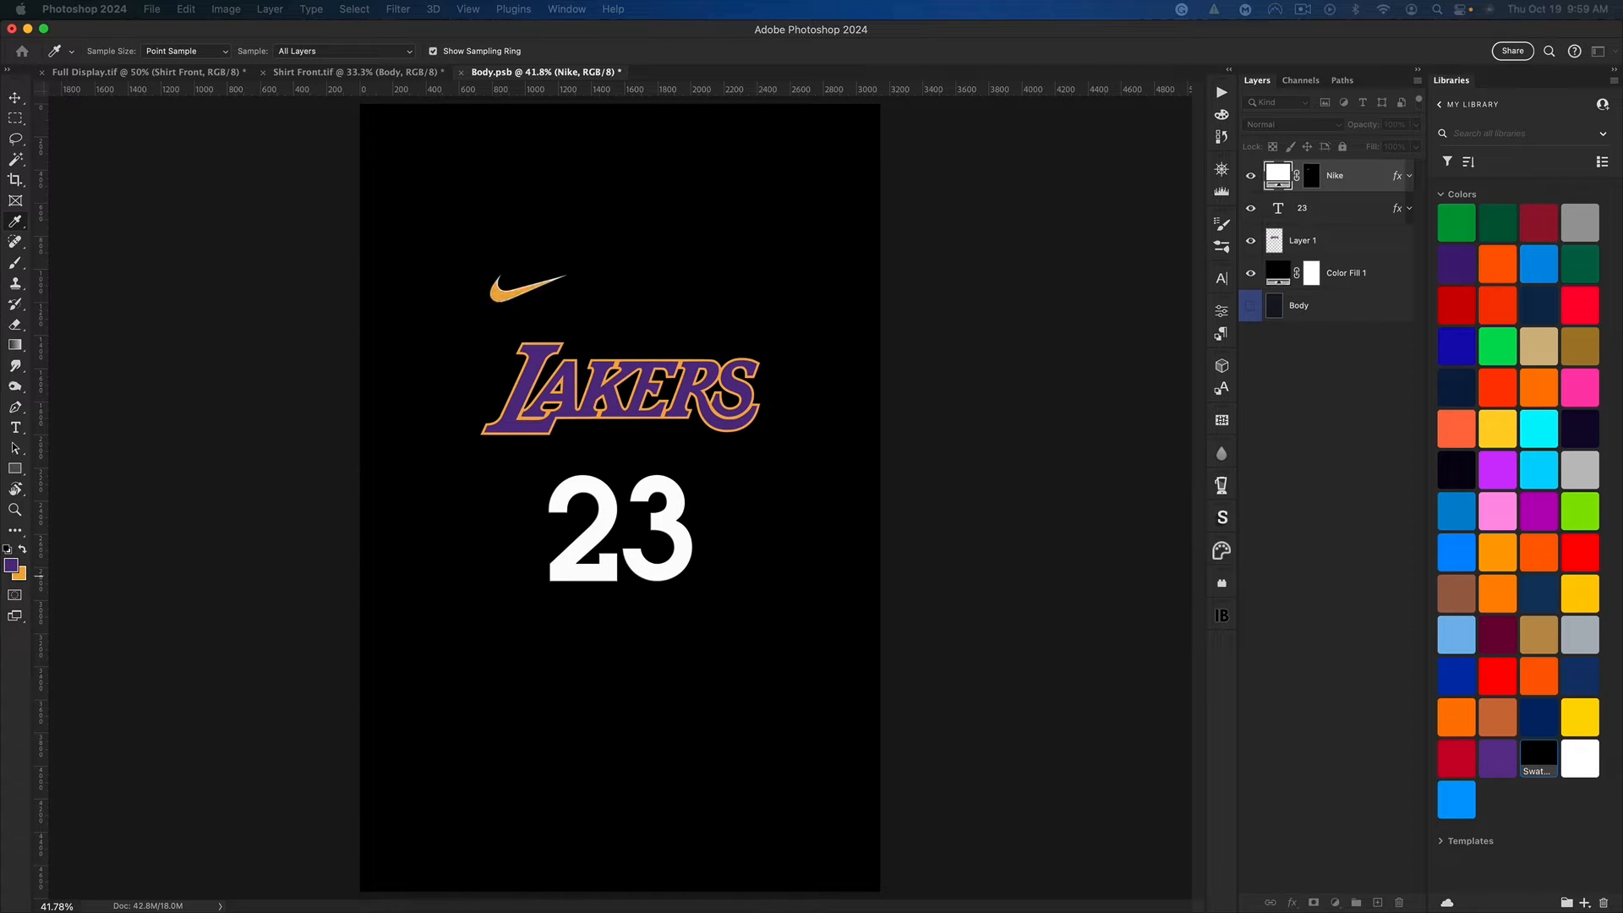
pyautogui.moveTo(599, 427); pyautogui.dragTo(817, 436)
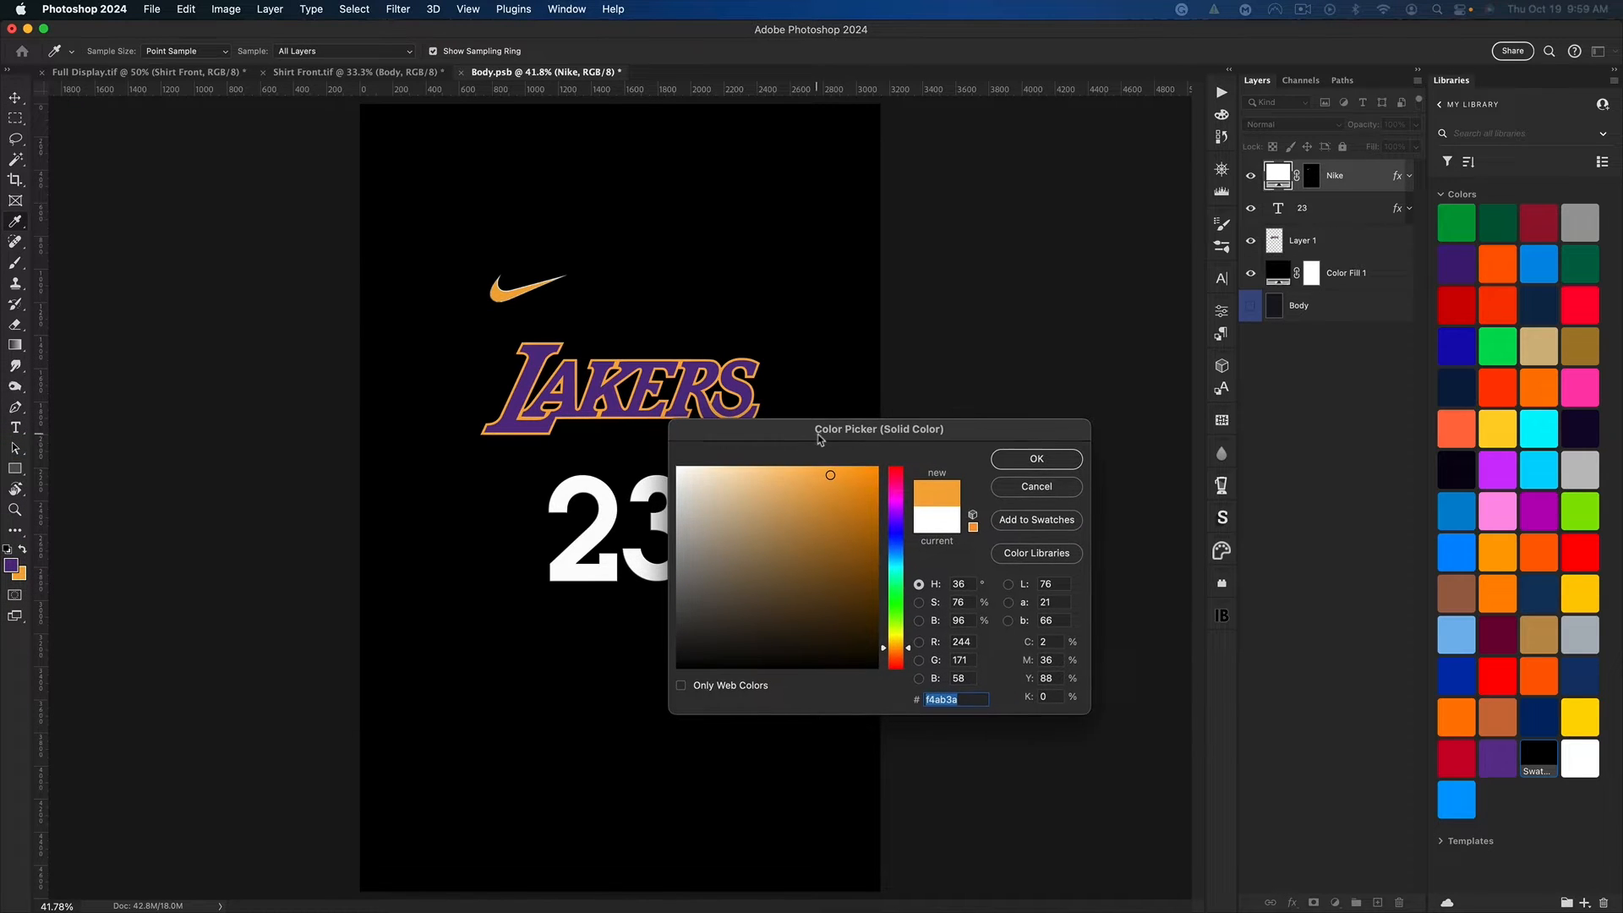
pyautogui.click(1037, 461)
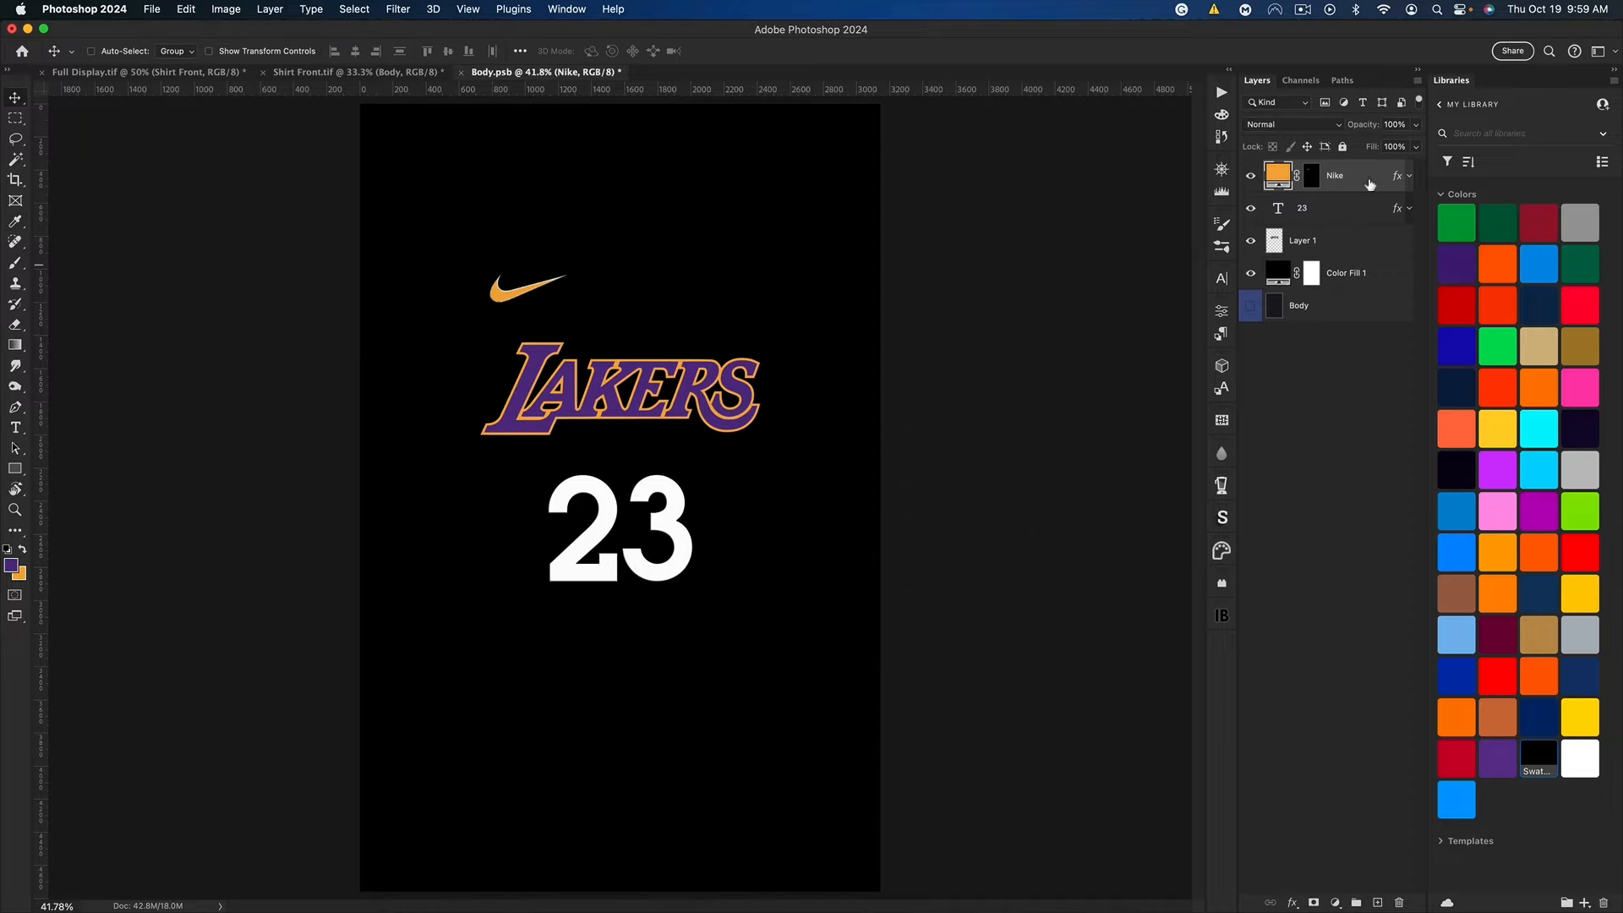
# Step: Turn off the Stroke effect of the Nike layer and collapse its effects list
pyautogui.click(1411, 176)
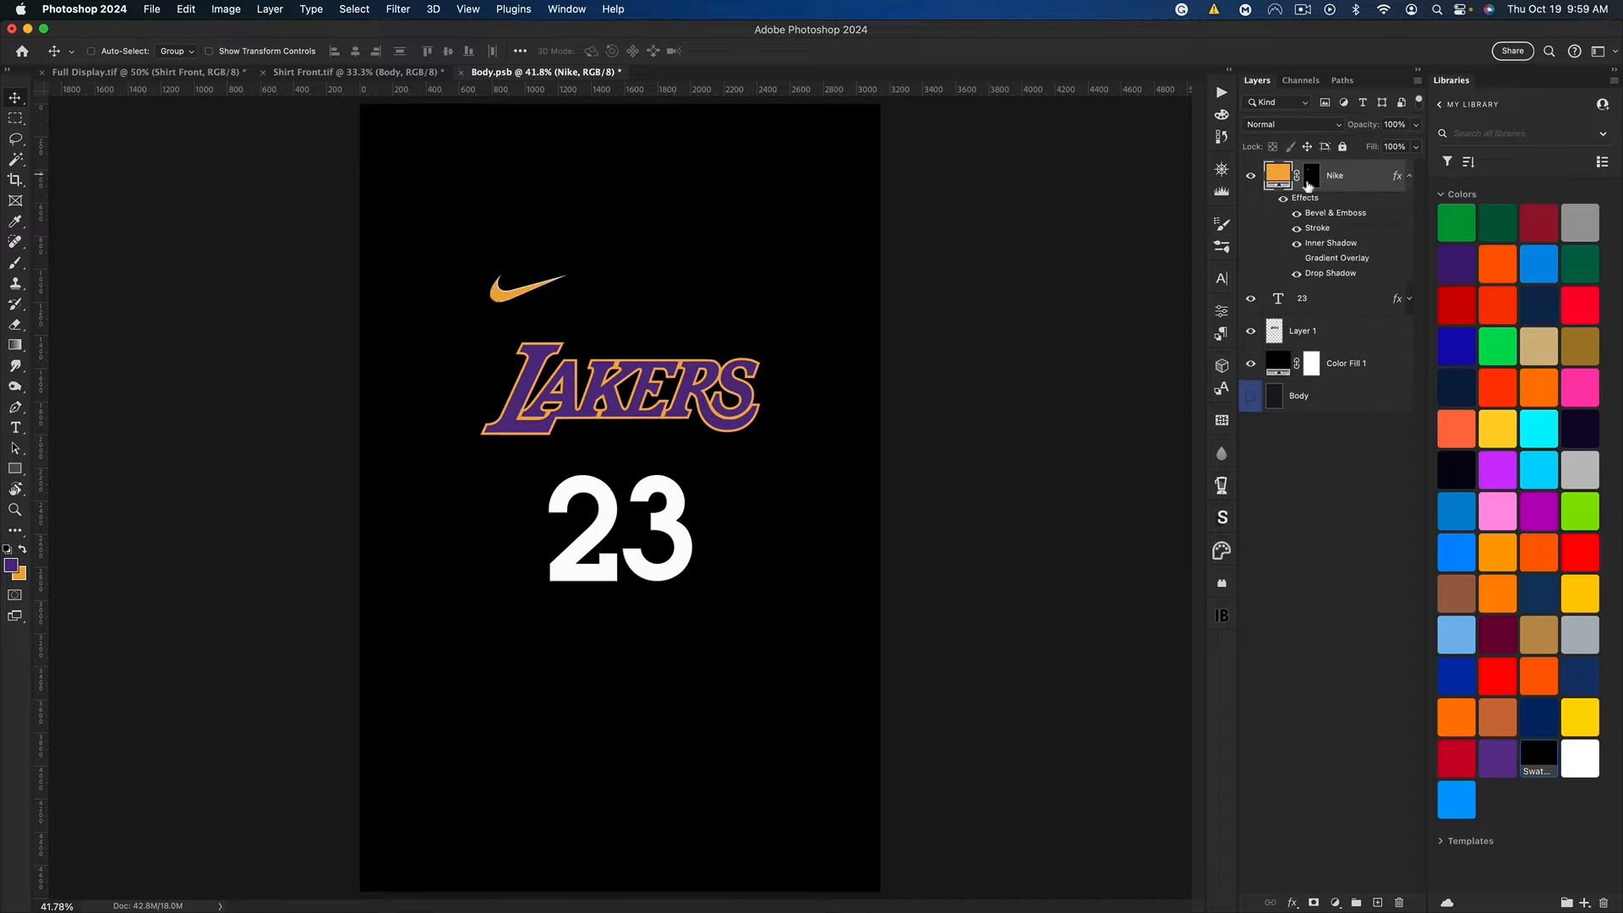
pyautogui.click(1297, 228)
pyautogui.click(1410, 177)
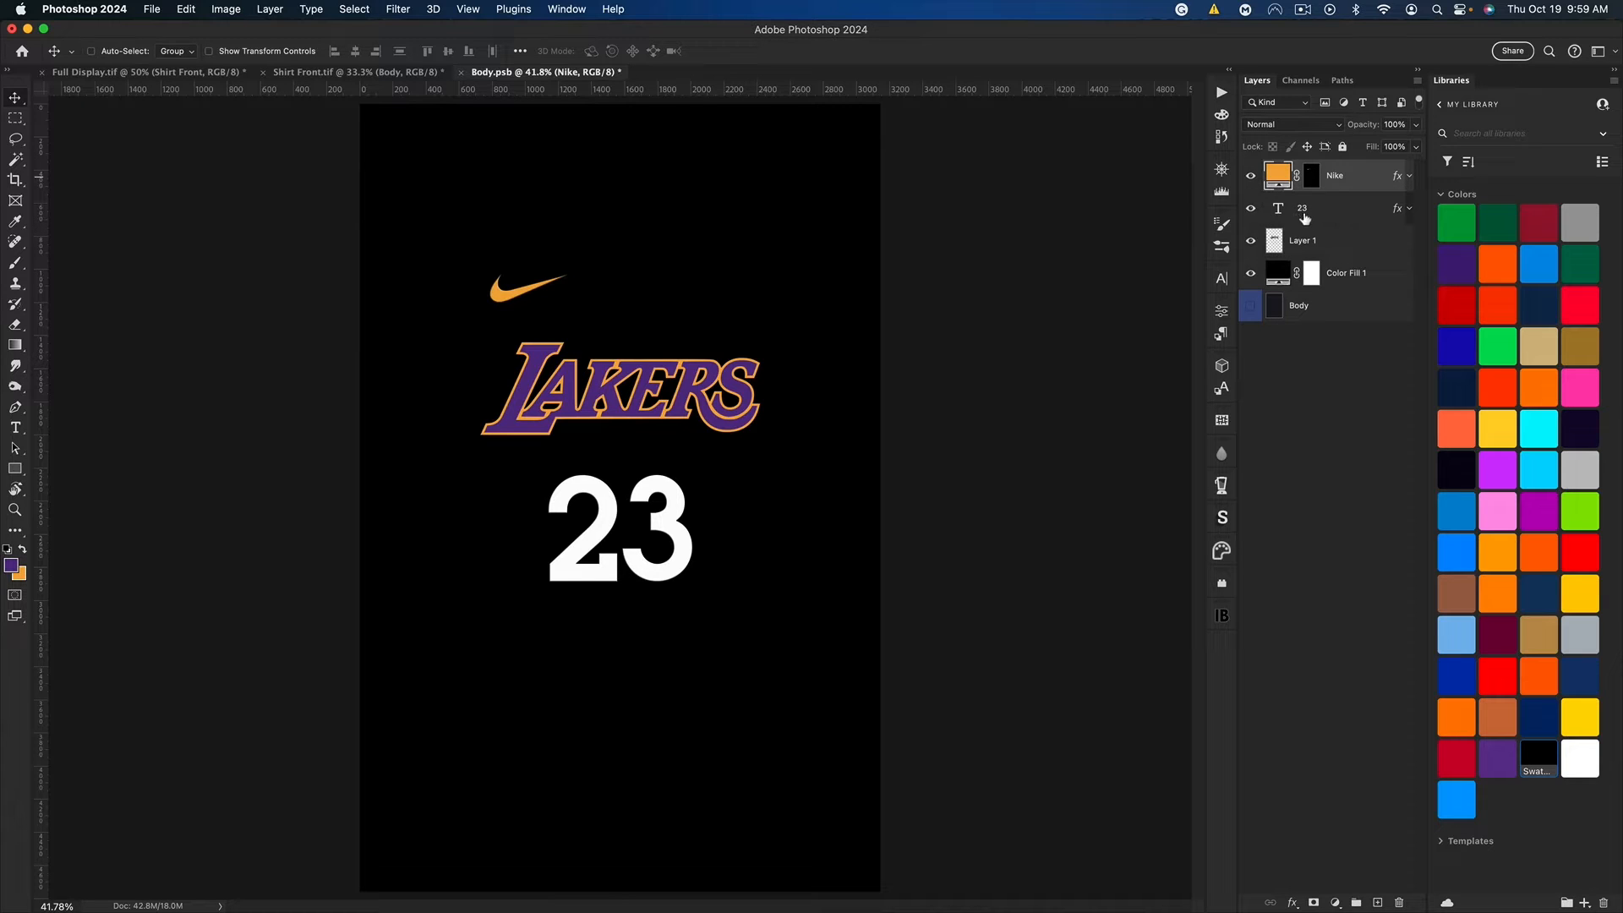
# Step: Color the 23 text with the sampled orange and set its font to Varsity Classic Serif B Regular
pyautogui.doubleClick(1280, 210)
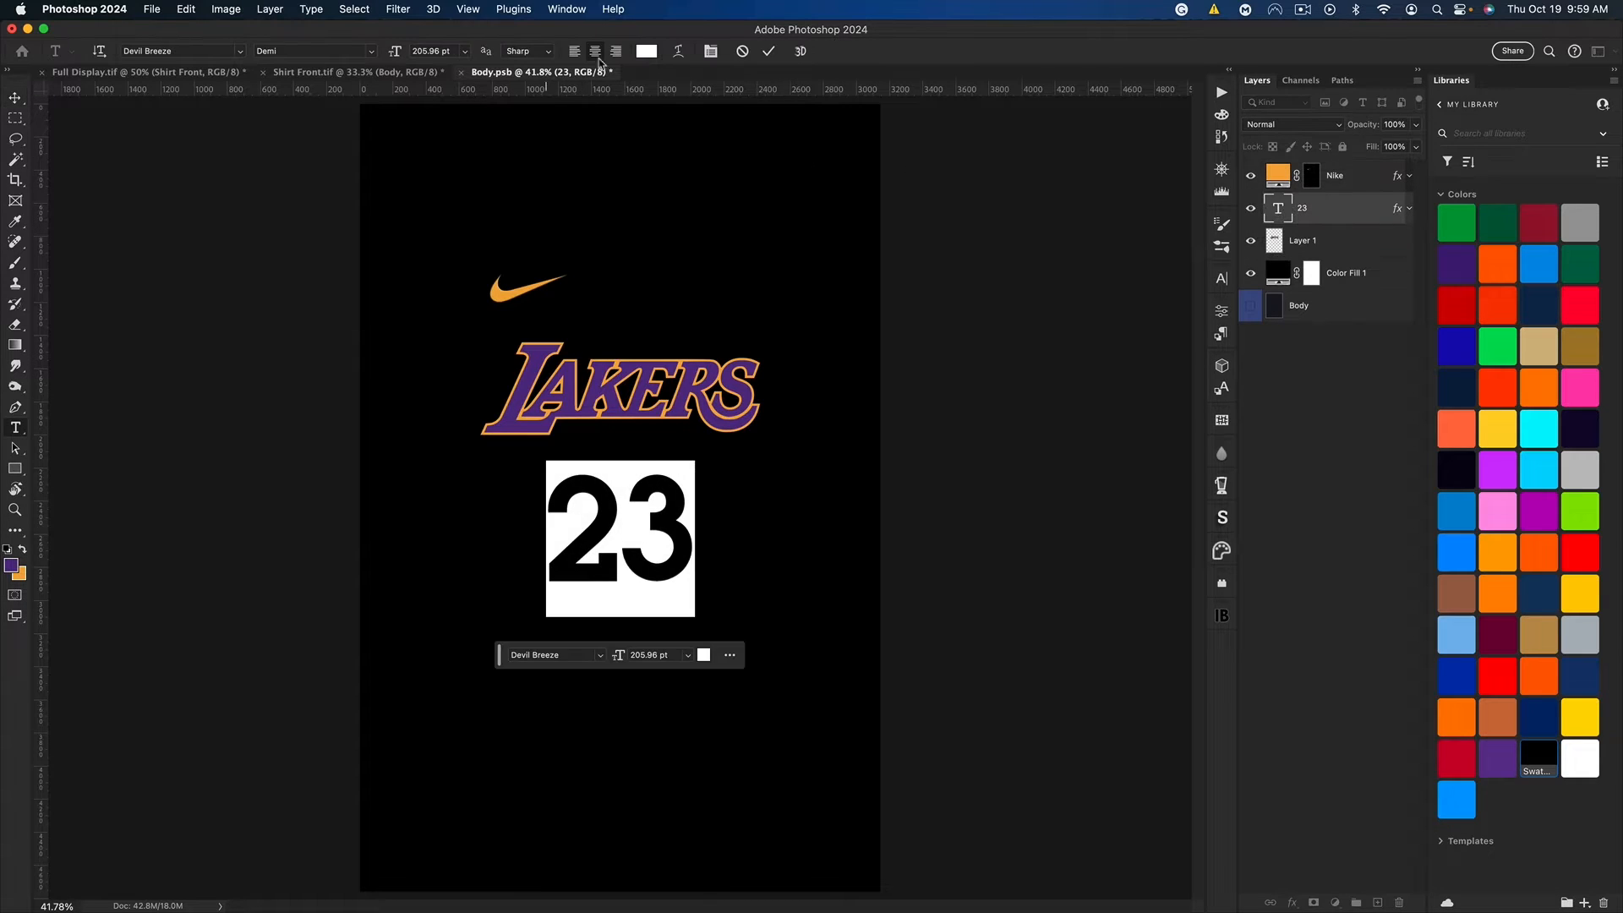
pyautogui.click(648, 51)
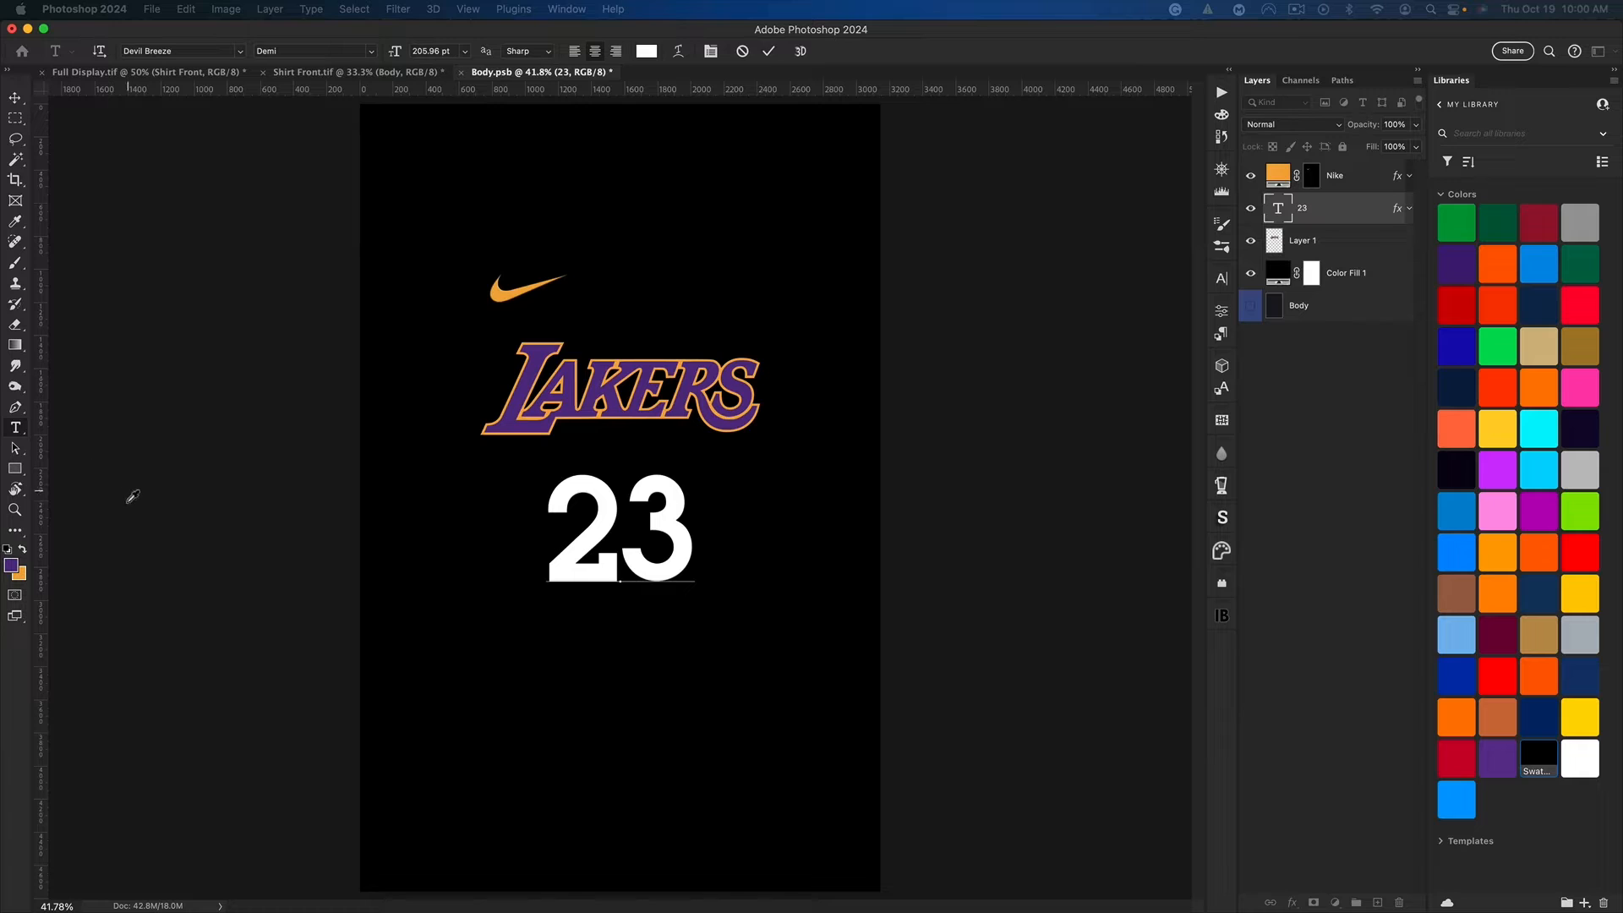
pyautogui.click(23, 576)
pyautogui.press('Return')
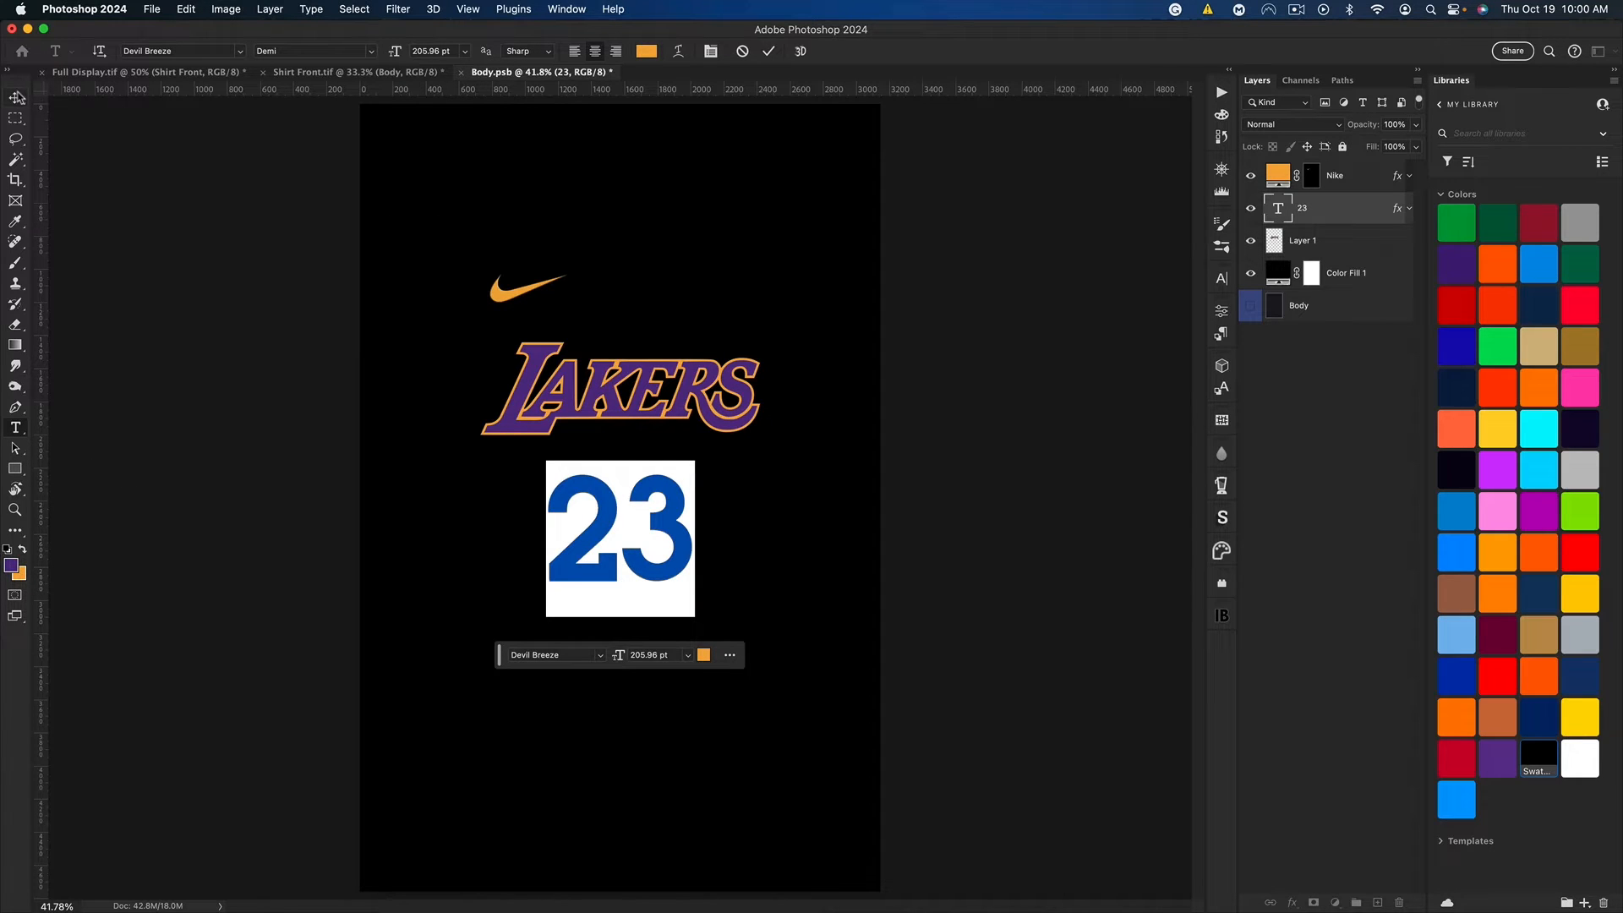
pyautogui.click(207, 50)
pyautogui.write('nfl')
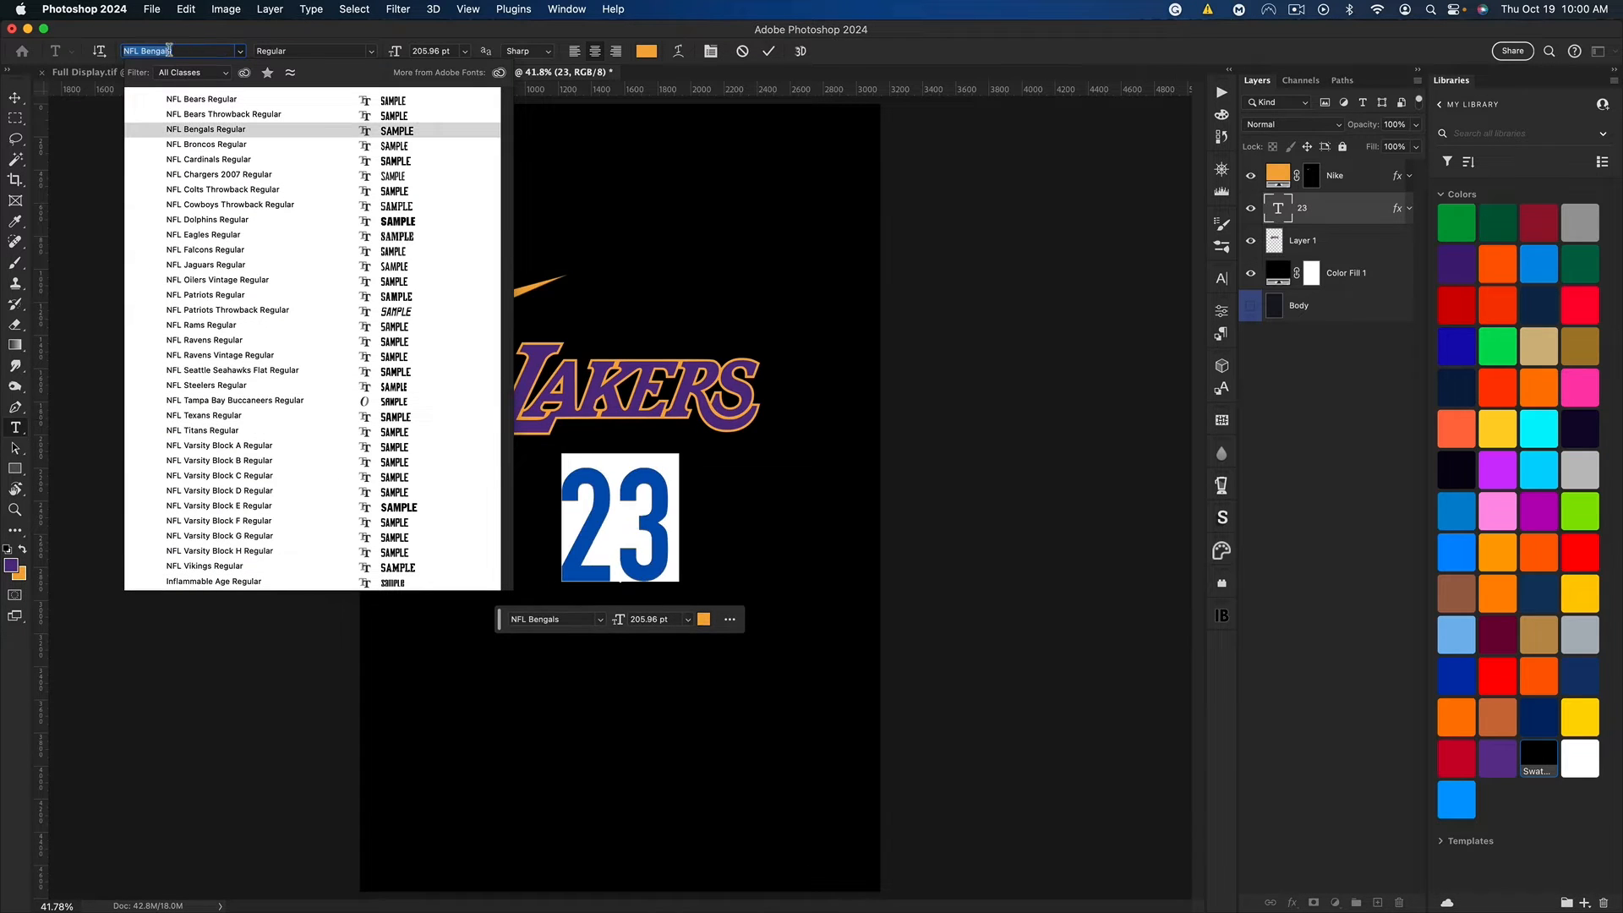
pyautogui.write('varsity')
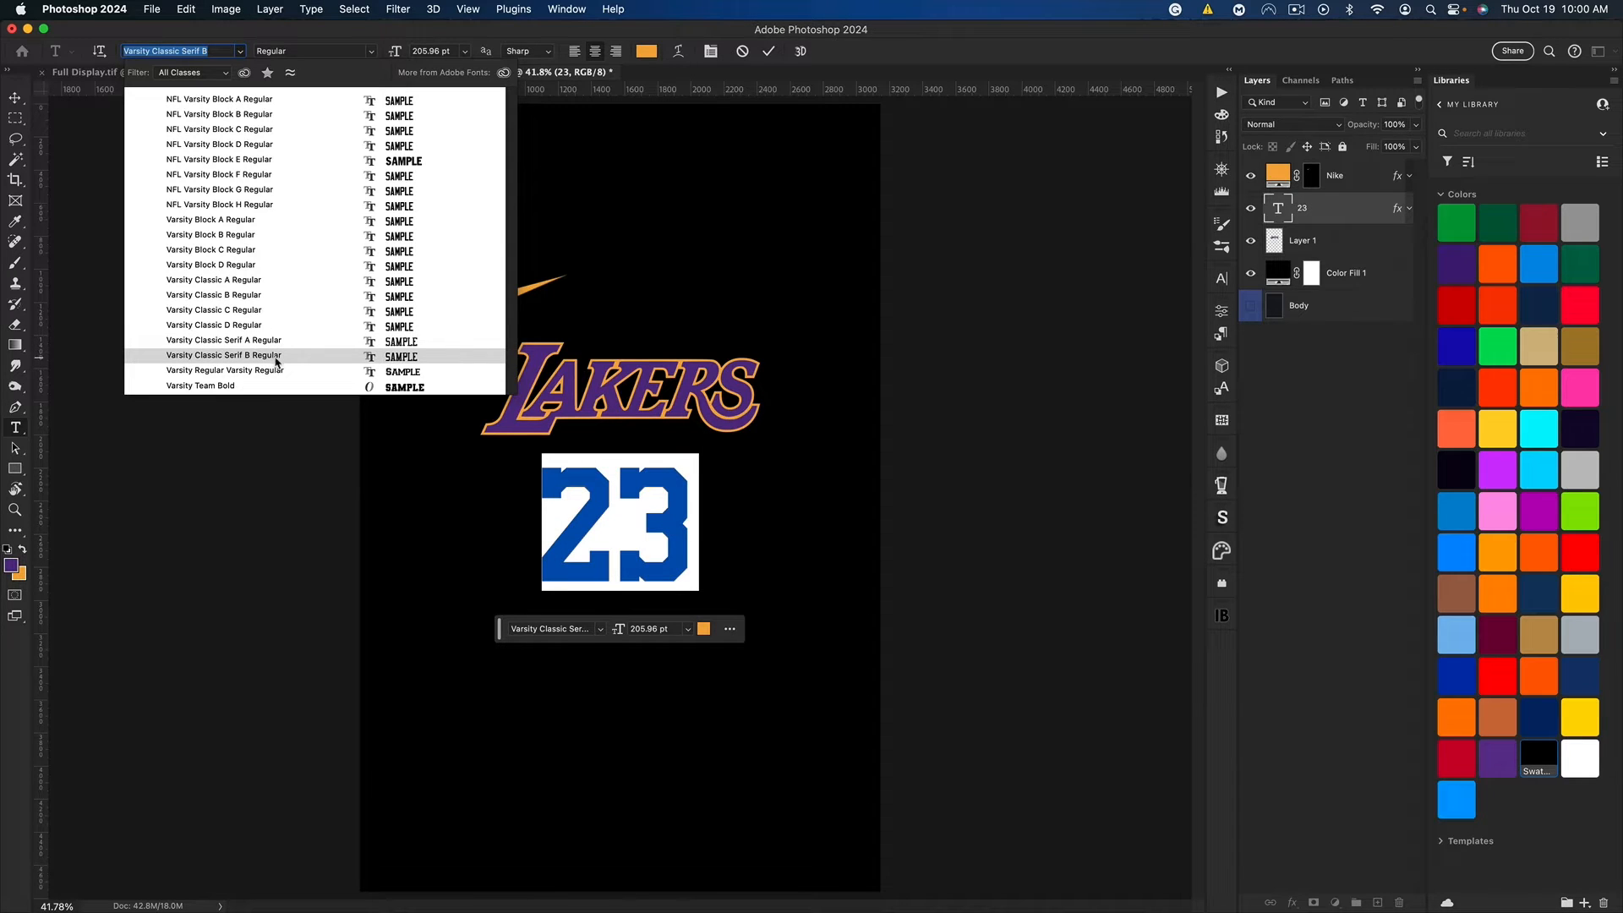
pyautogui.click(276, 356)
pyautogui.click(23, 99)
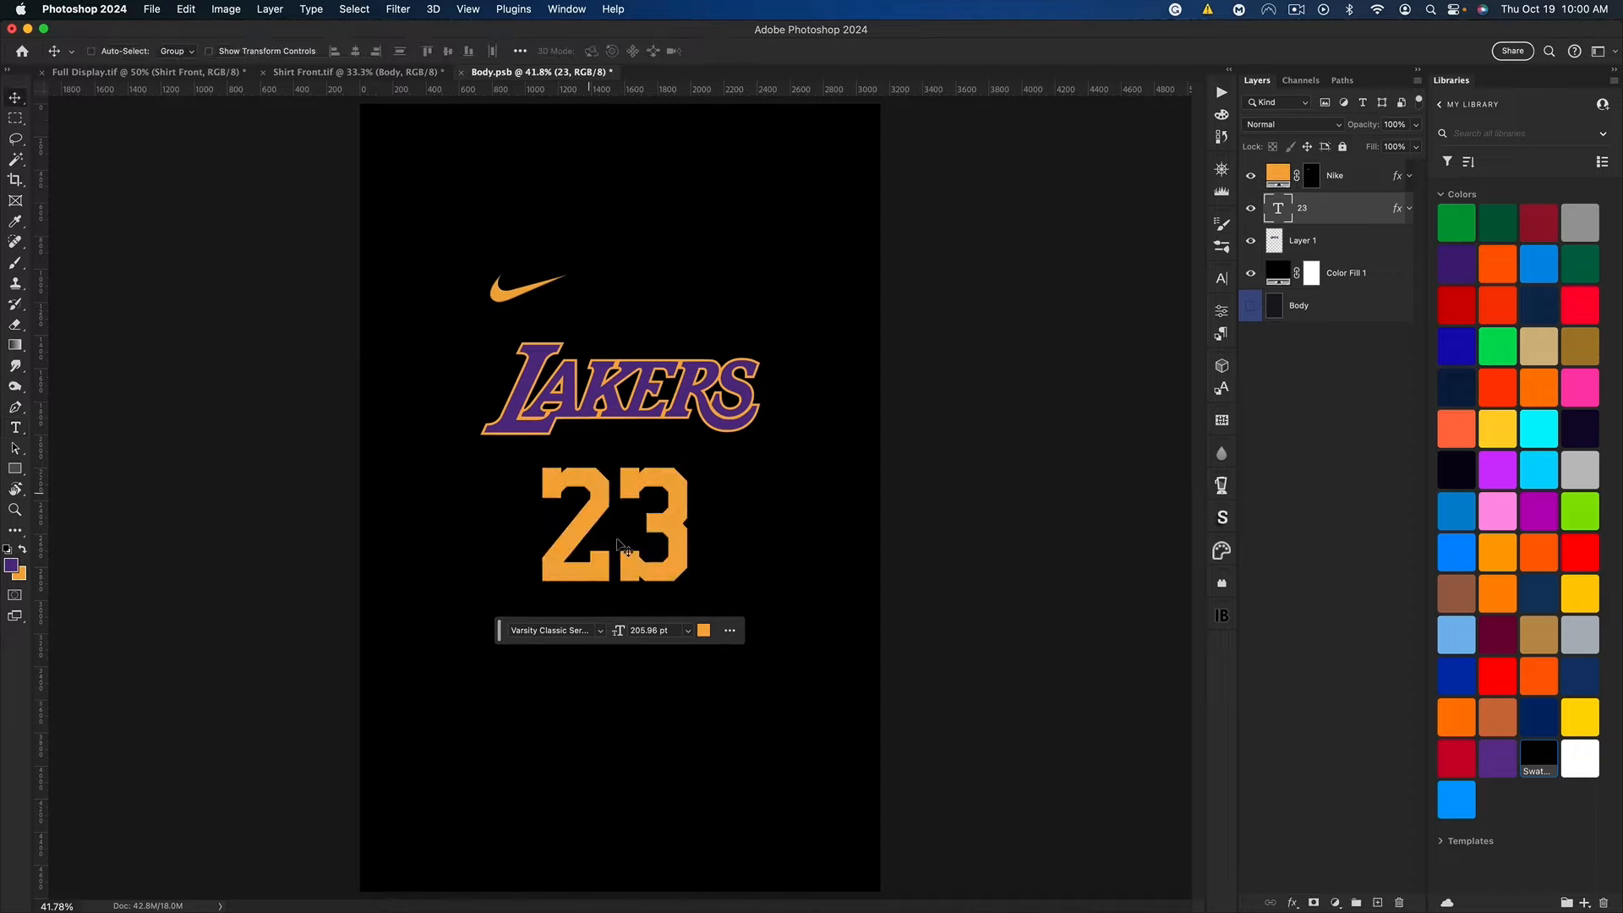
# Step: Center the number 23 horizontally on the canvas and clear the selection
pyautogui.press('super')
pyautogui.press('super+h')
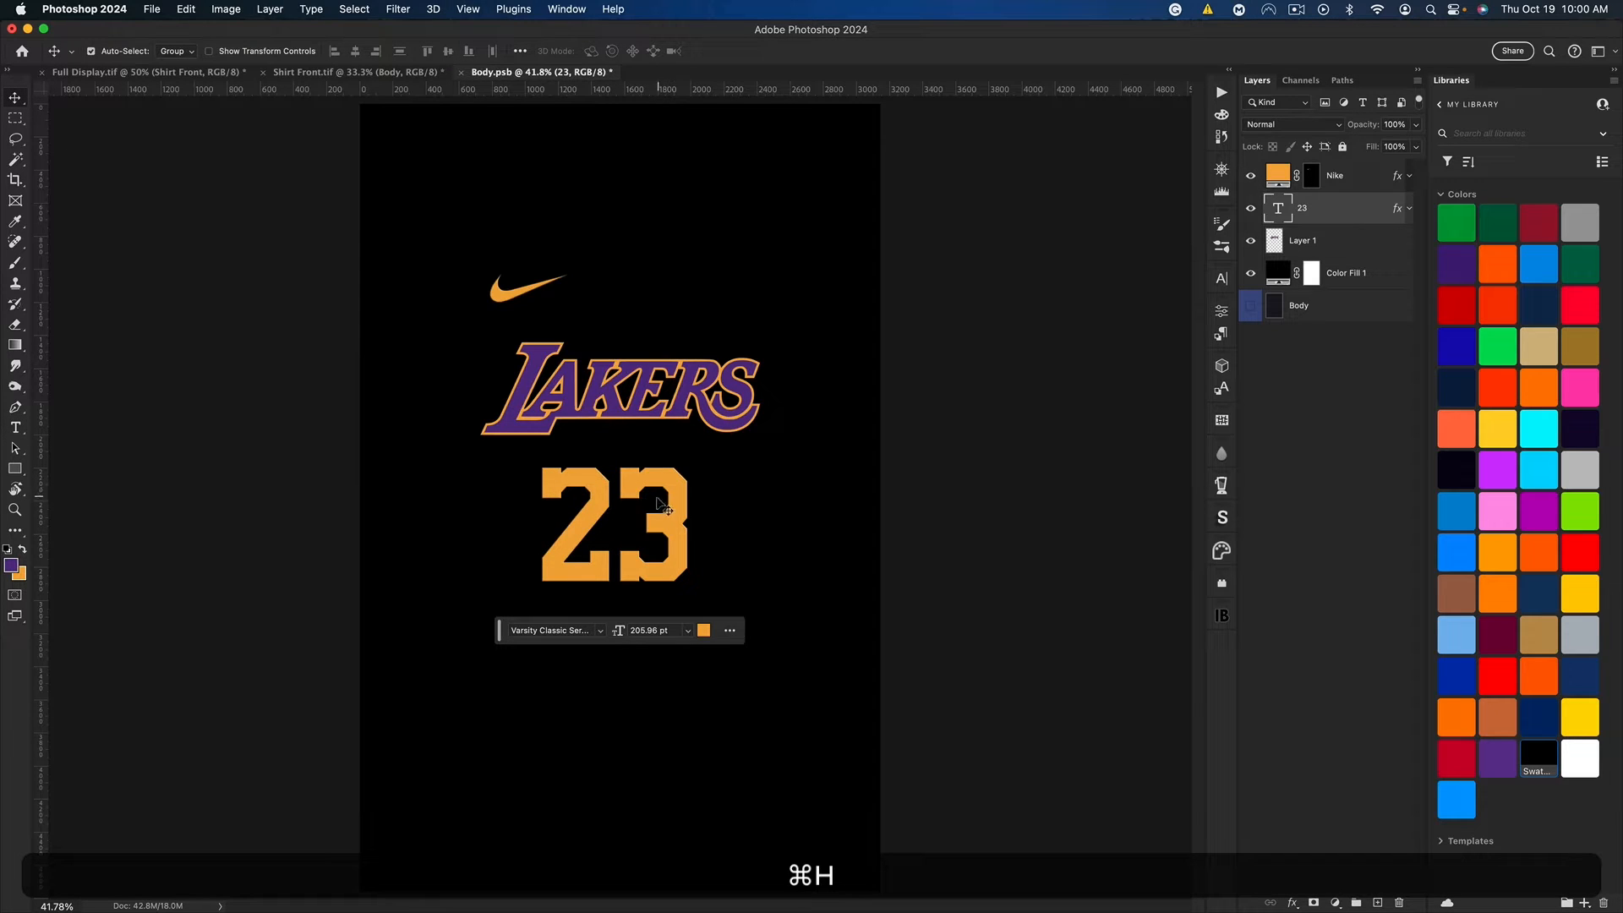
pyautogui.press('super+a')
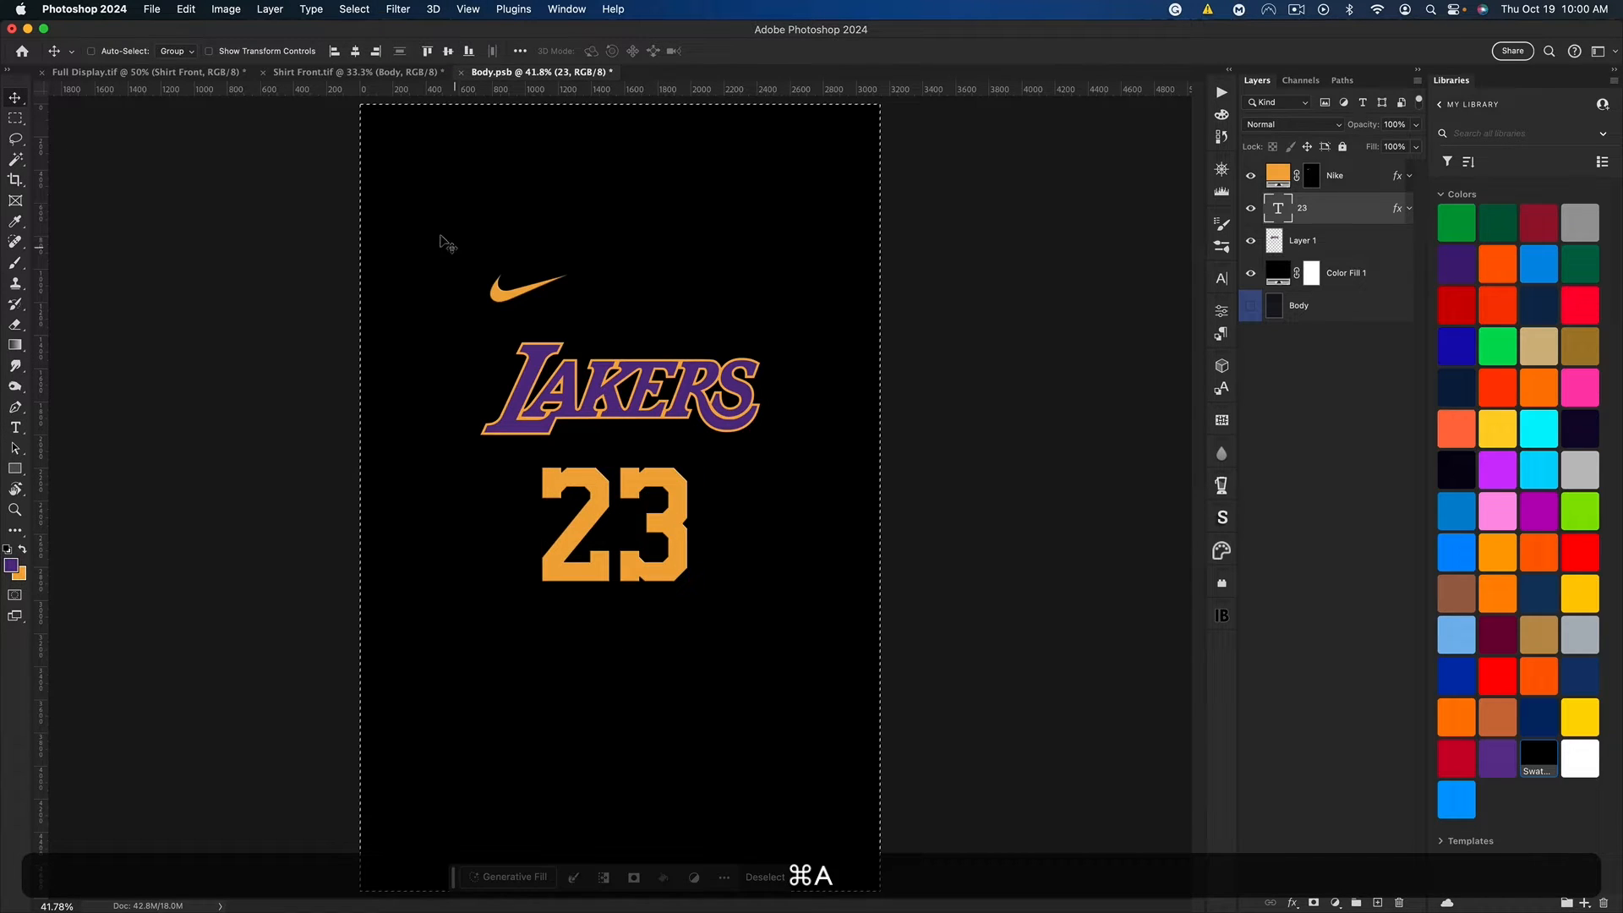
pyautogui.press('super+d')
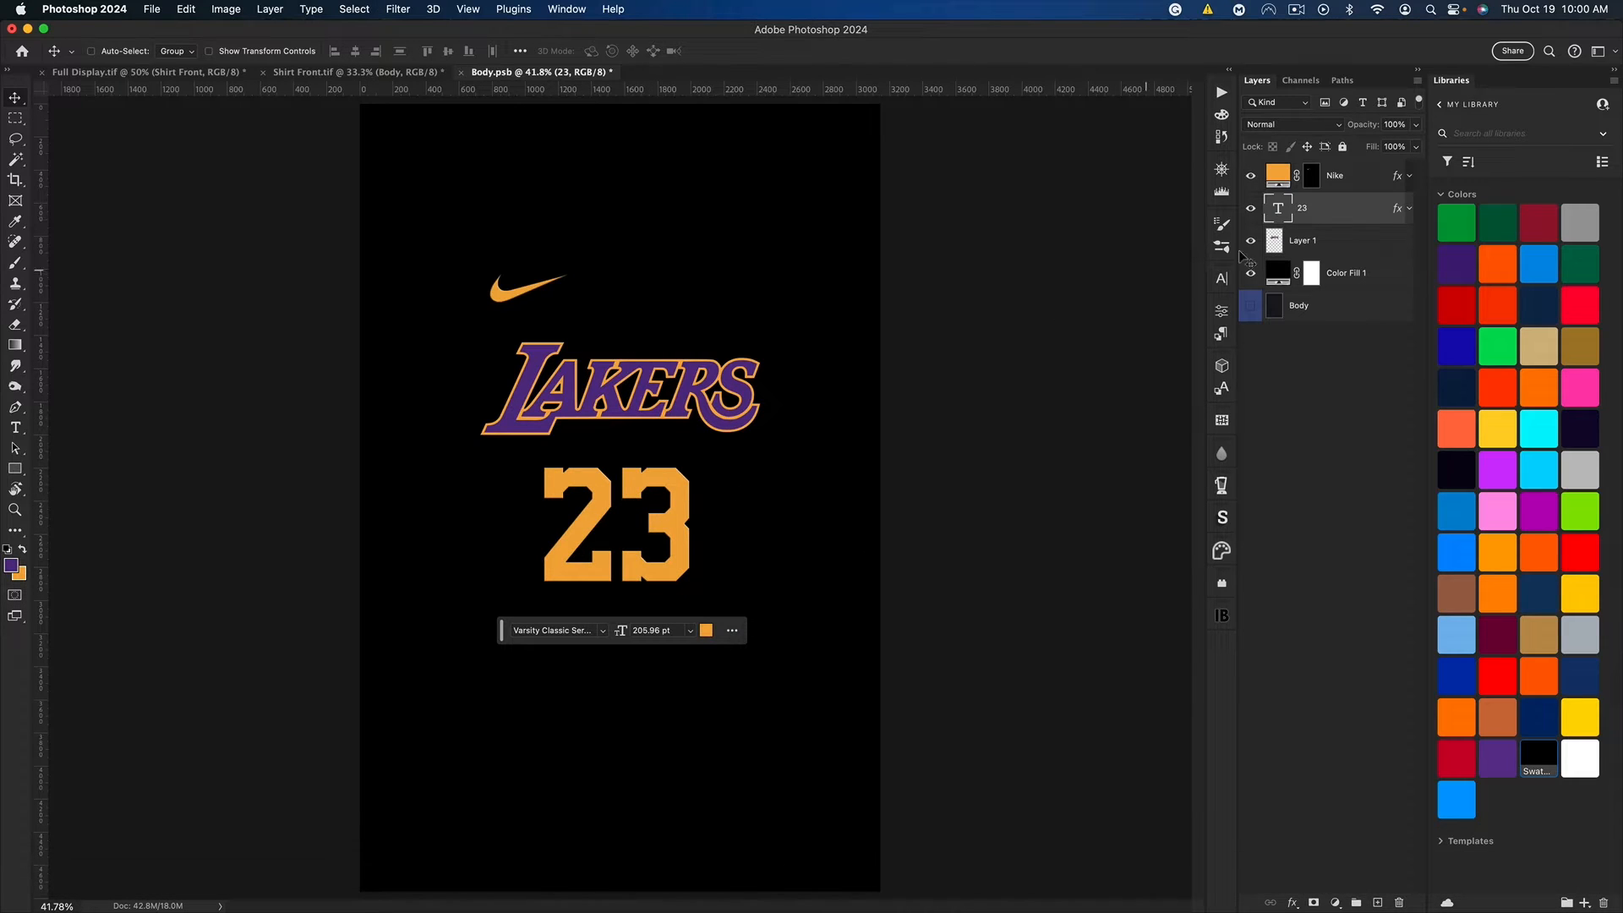
# Step: Recolor the Nike swoosh's fill yellow, ffd200, and copy the hex value
pyautogui.click(1281, 181)
pyautogui.doubleClick(1279, 179)
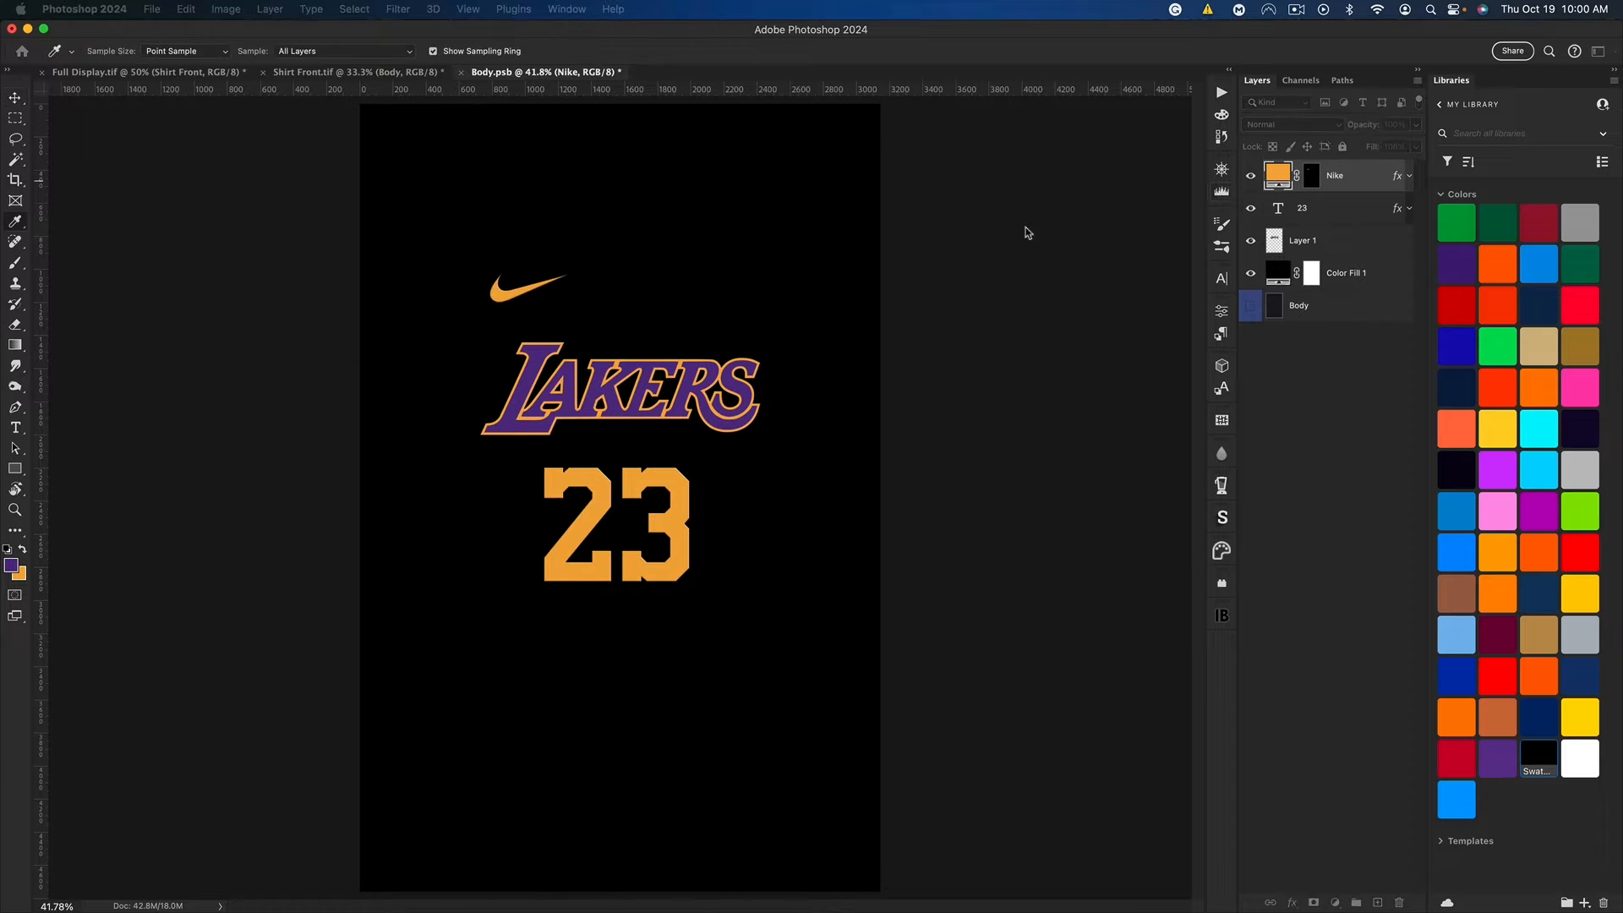
pyautogui.moveTo(1002, 488); pyautogui.dragTo(1068, 456)
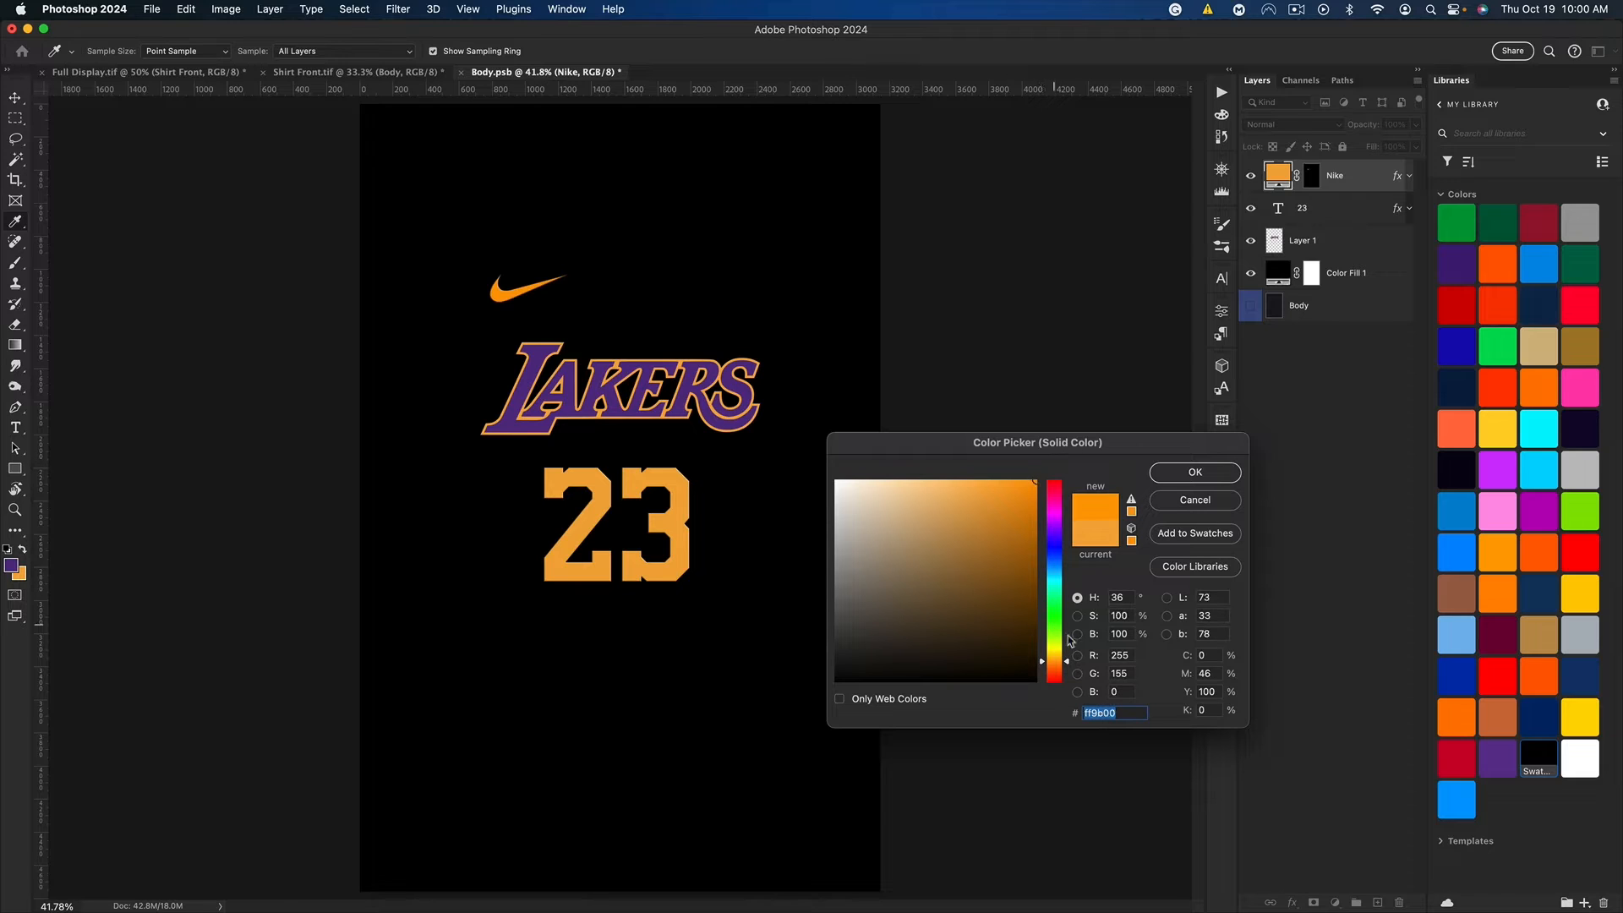
pyautogui.click(1058, 656)
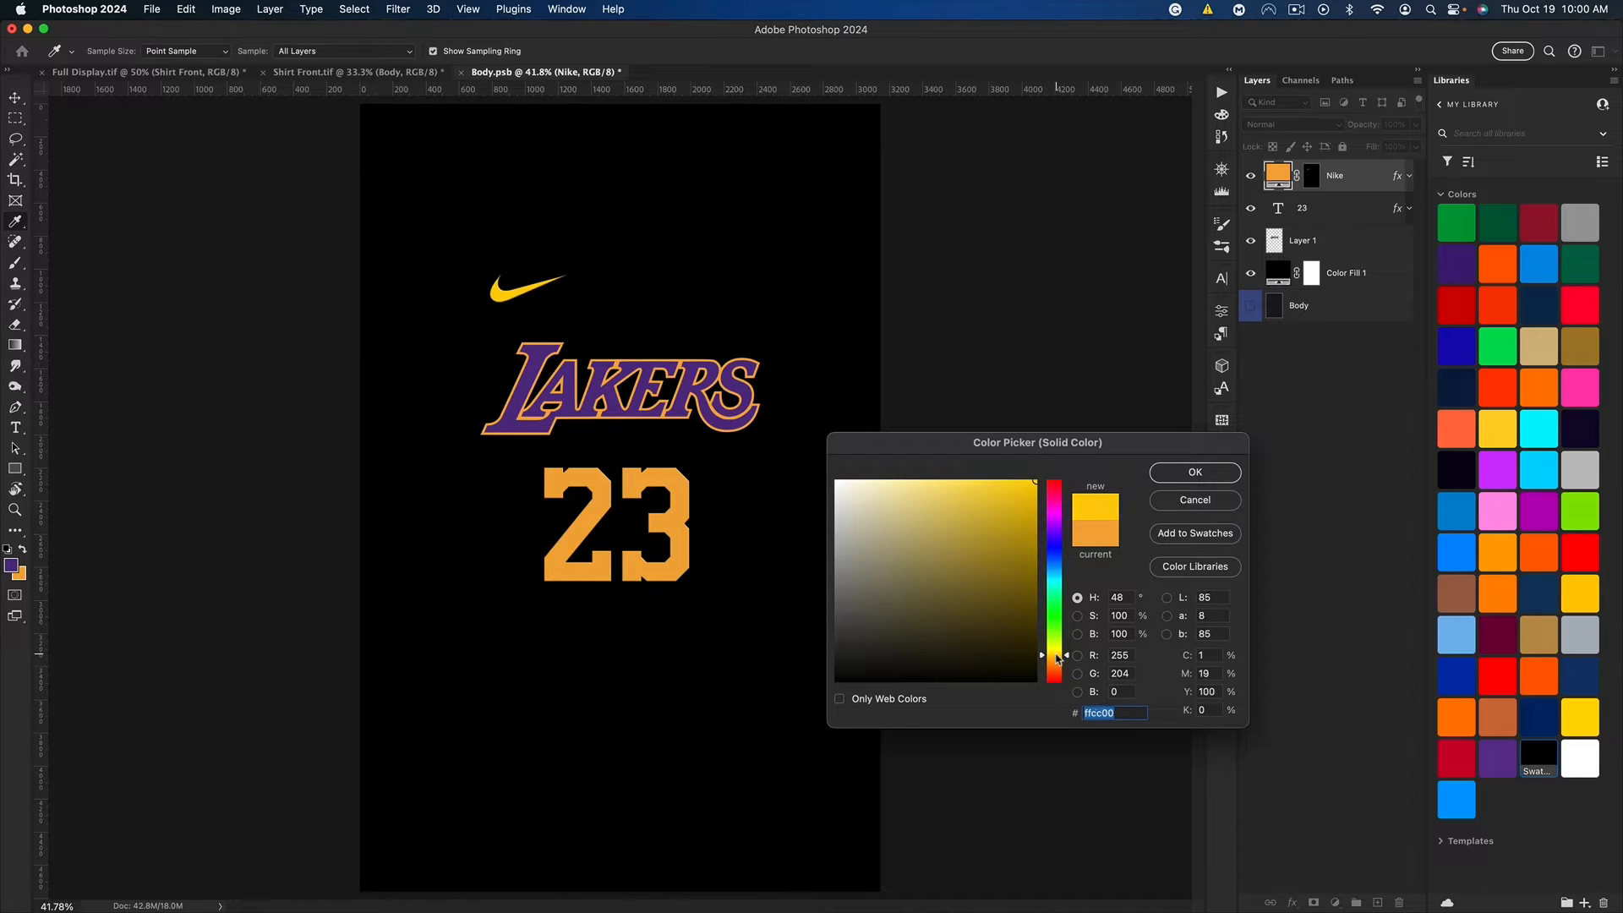
pyautogui.press('super+c')
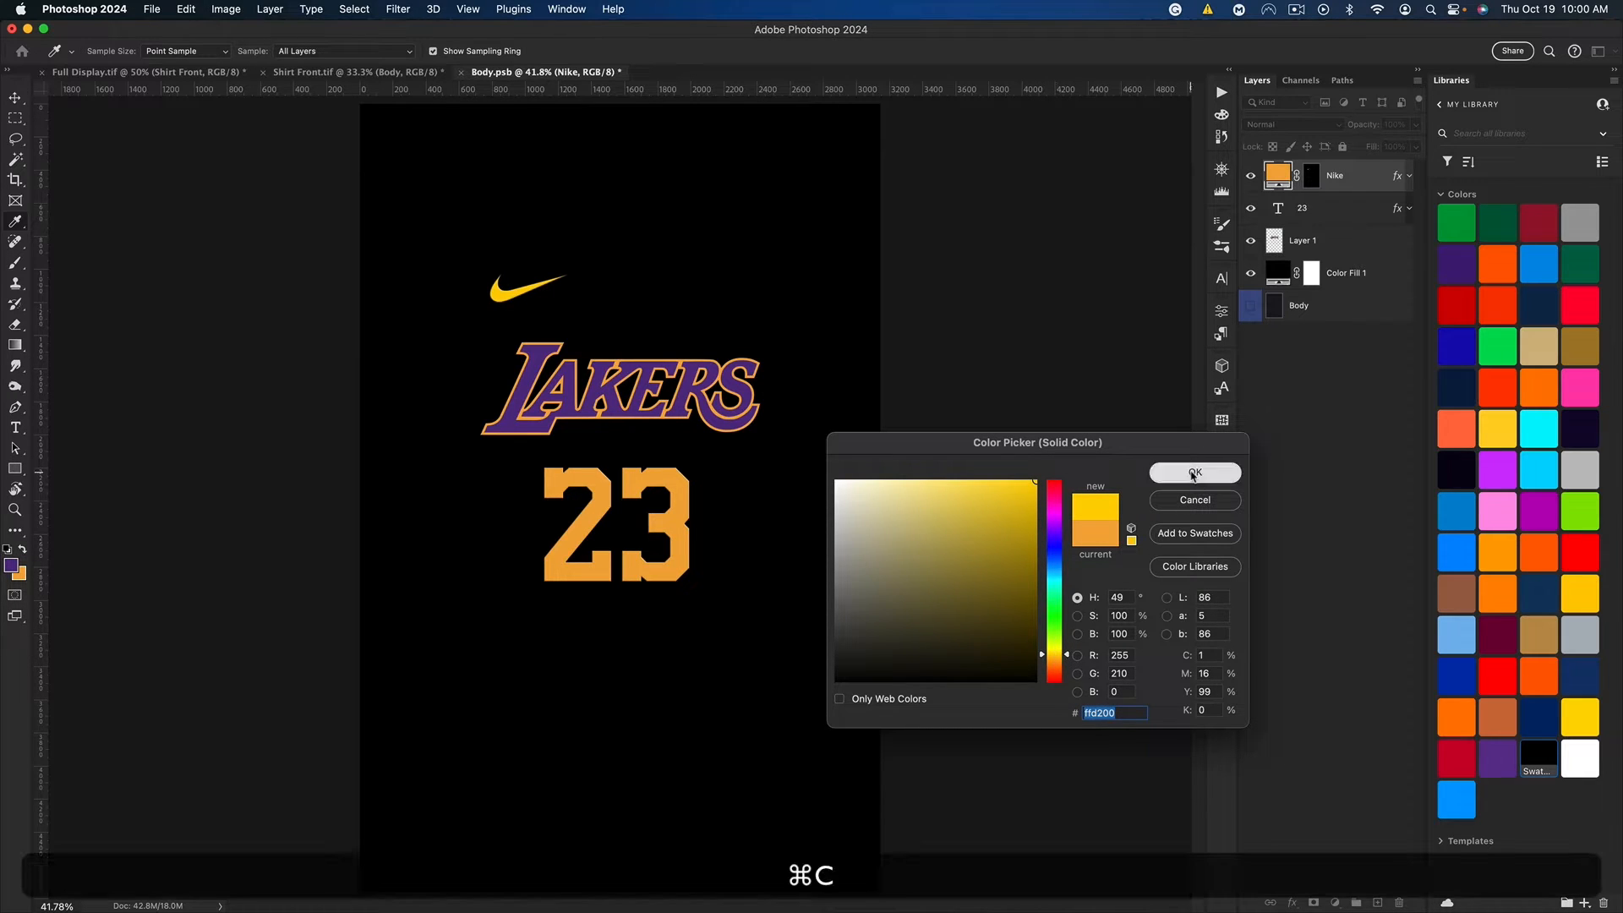
pyautogui.click(1195, 472)
# Step: Apply the copied yellow ffd200 to the background color and the 23 text
pyautogui.press('super+v')
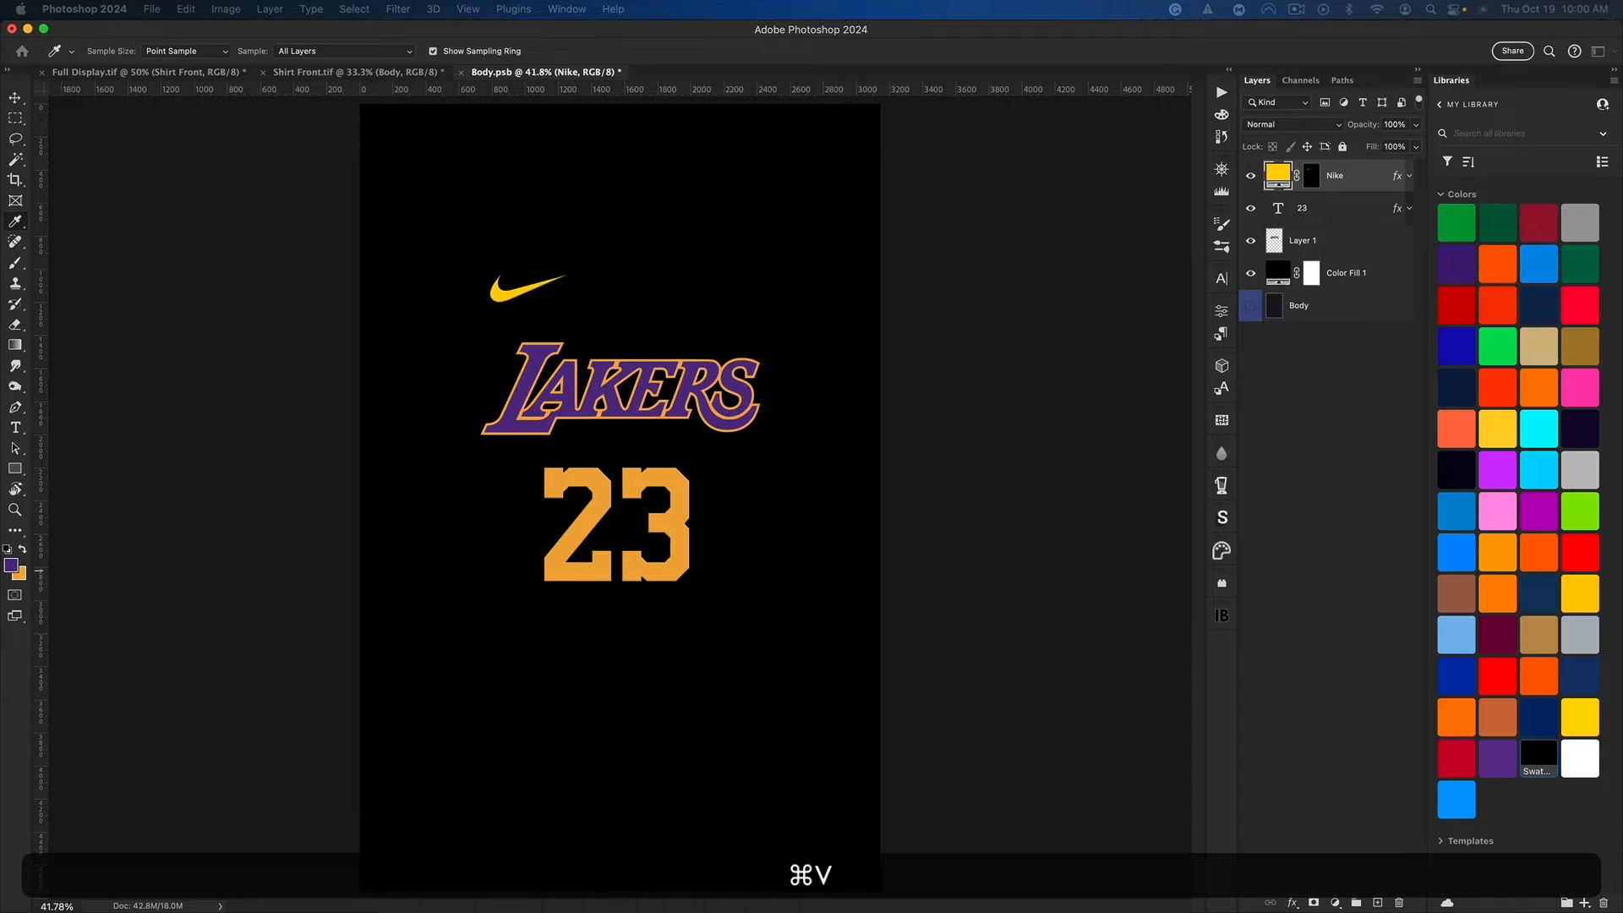
pyautogui.press('v')
pyautogui.doubleClick(1278, 216)
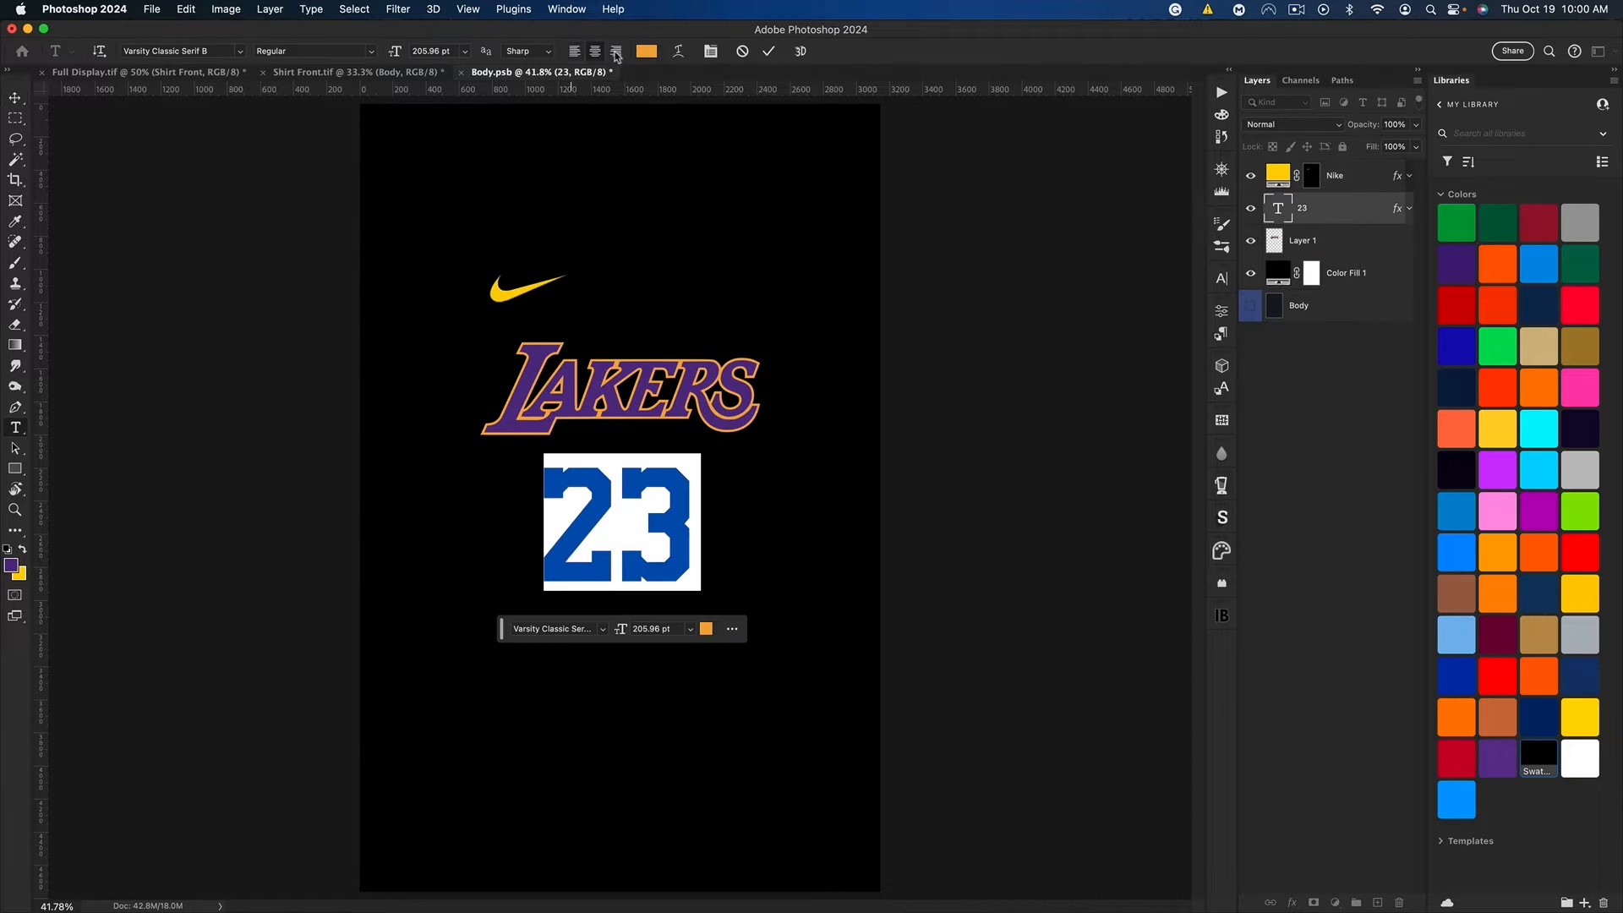
pyautogui.click(647, 52)
pyautogui.press('super+v')
pyautogui.press('Return')
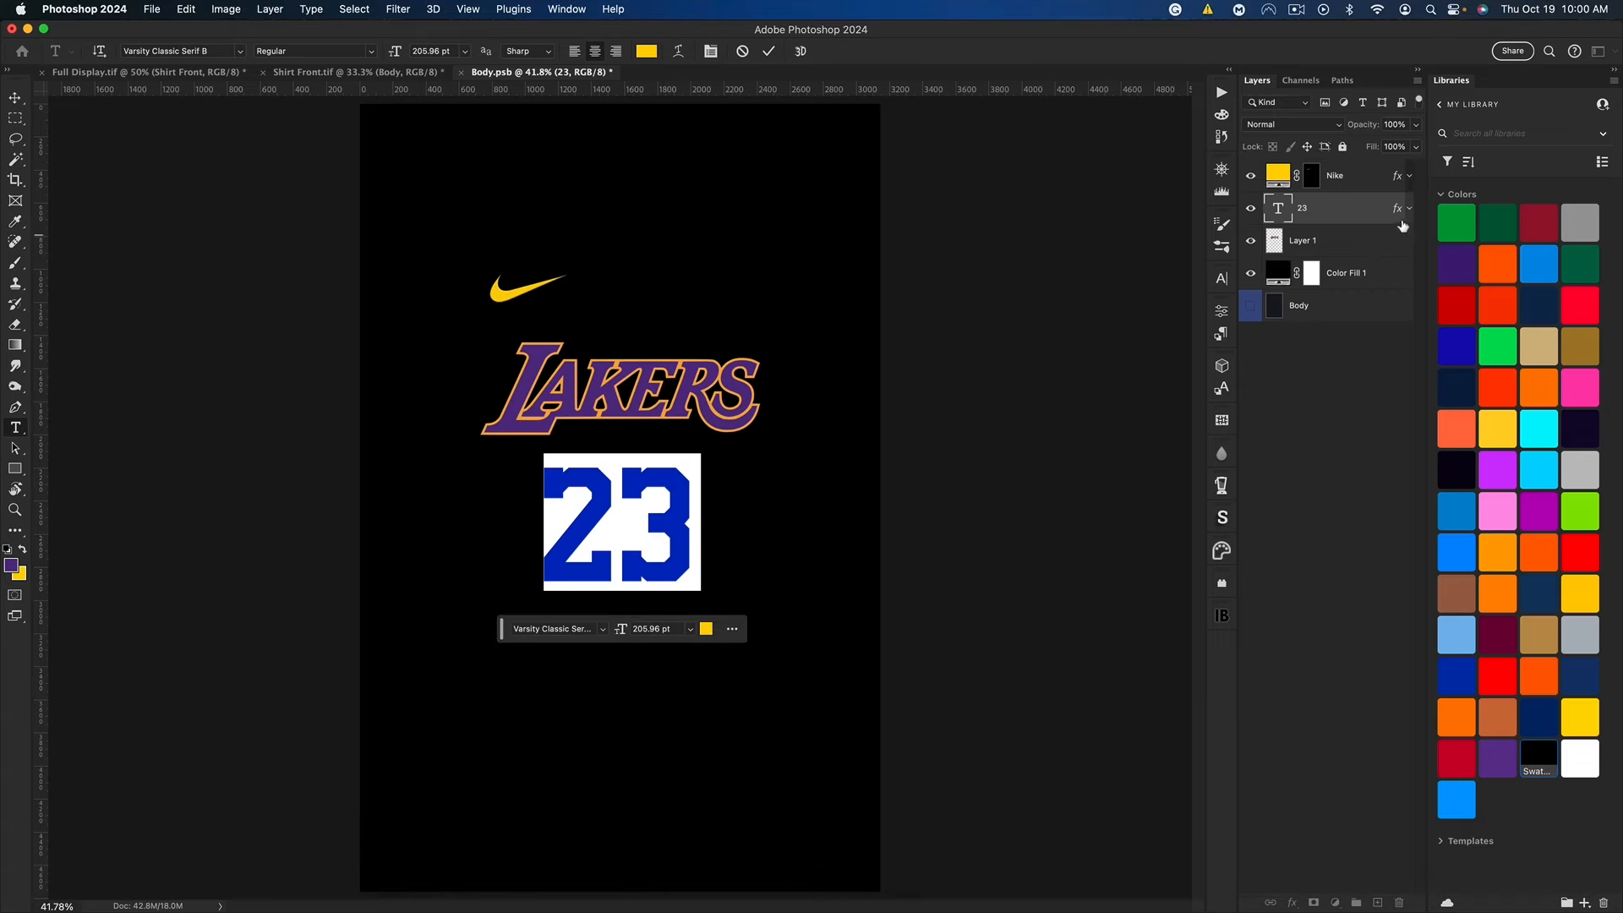
# Step: Select the entire orange outline of the Lakers logo on Layer 1 with the Magic Wand, including its inner segments
pyautogui.click(1410, 210)
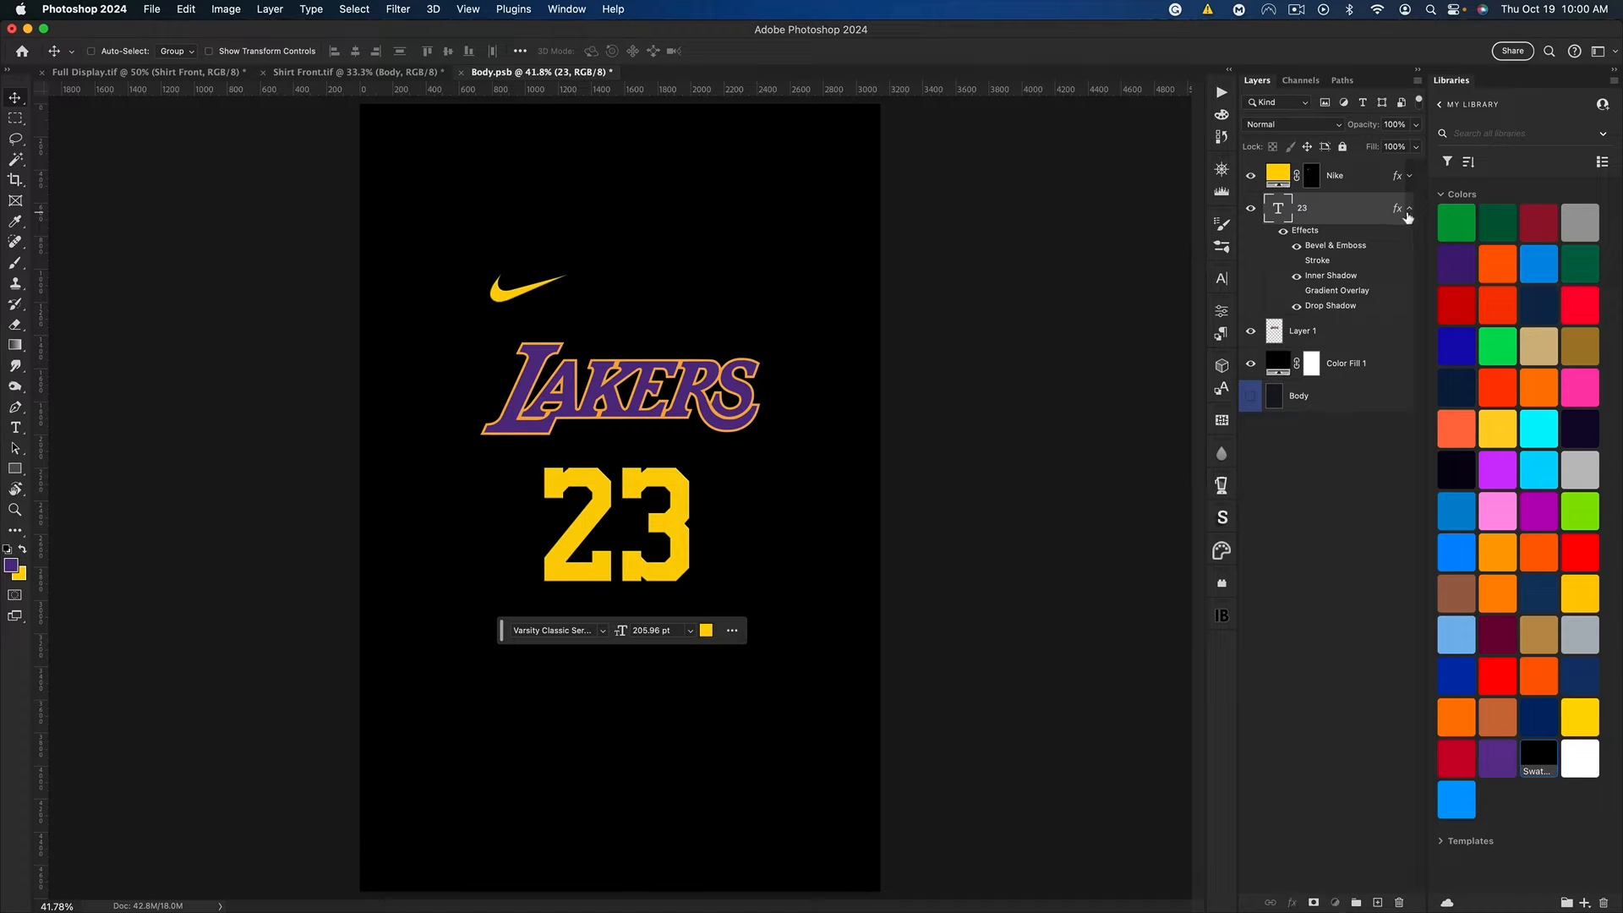
pyautogui.click(1408, 210)
pyautogui.click(1327, 245)
pyautogui.press('super')
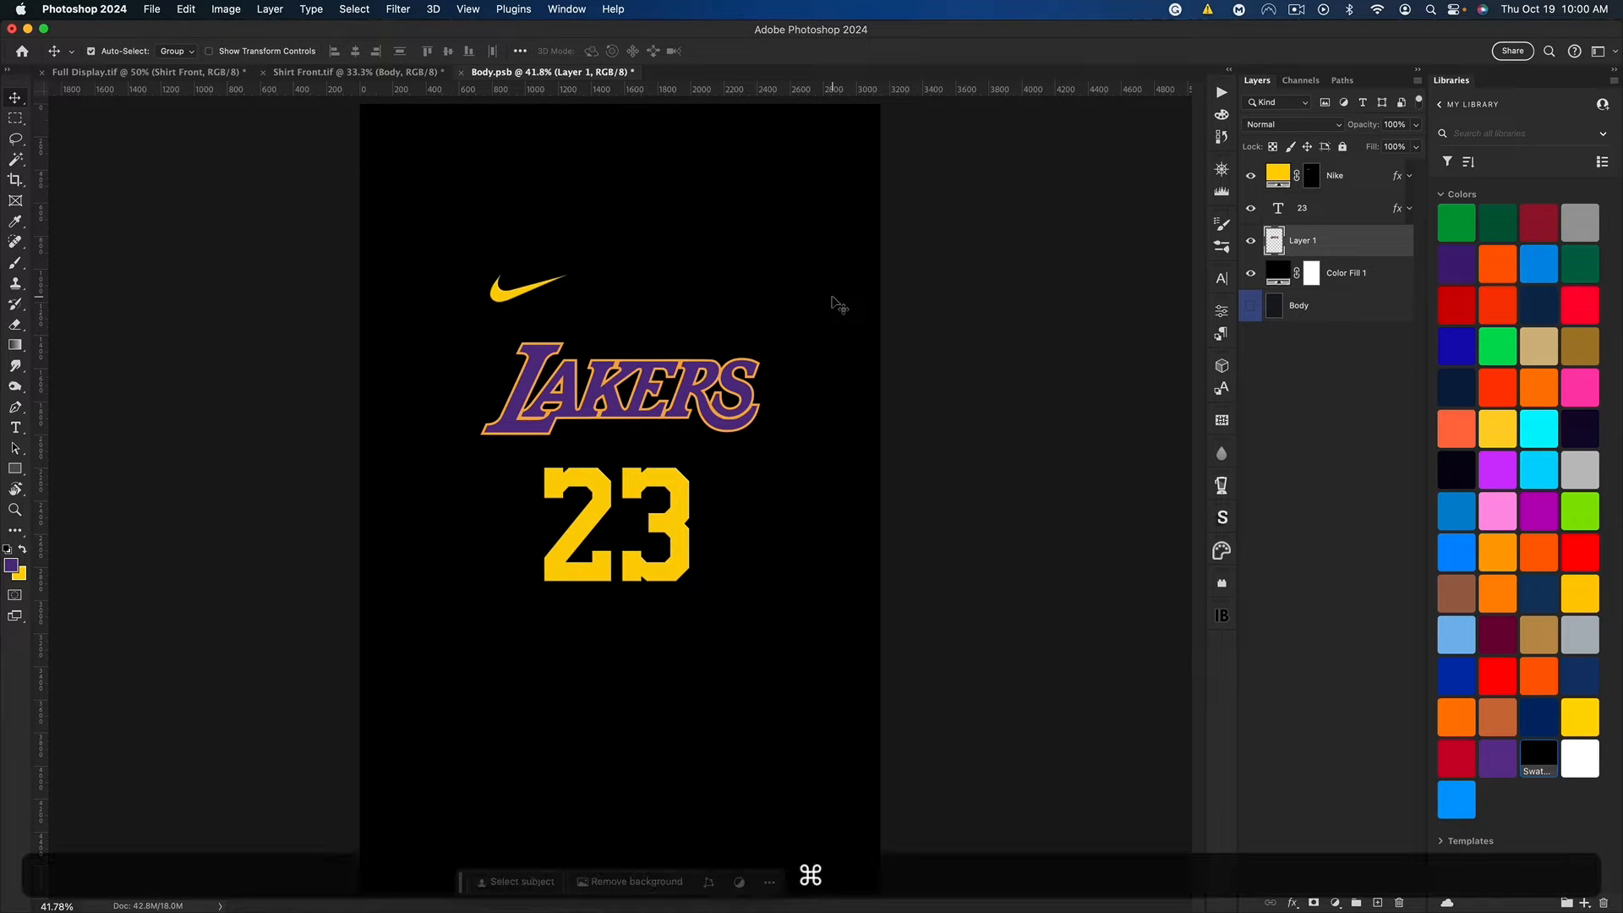
pyautogui.press('super+equal')
pyautogui.press('super+equal')
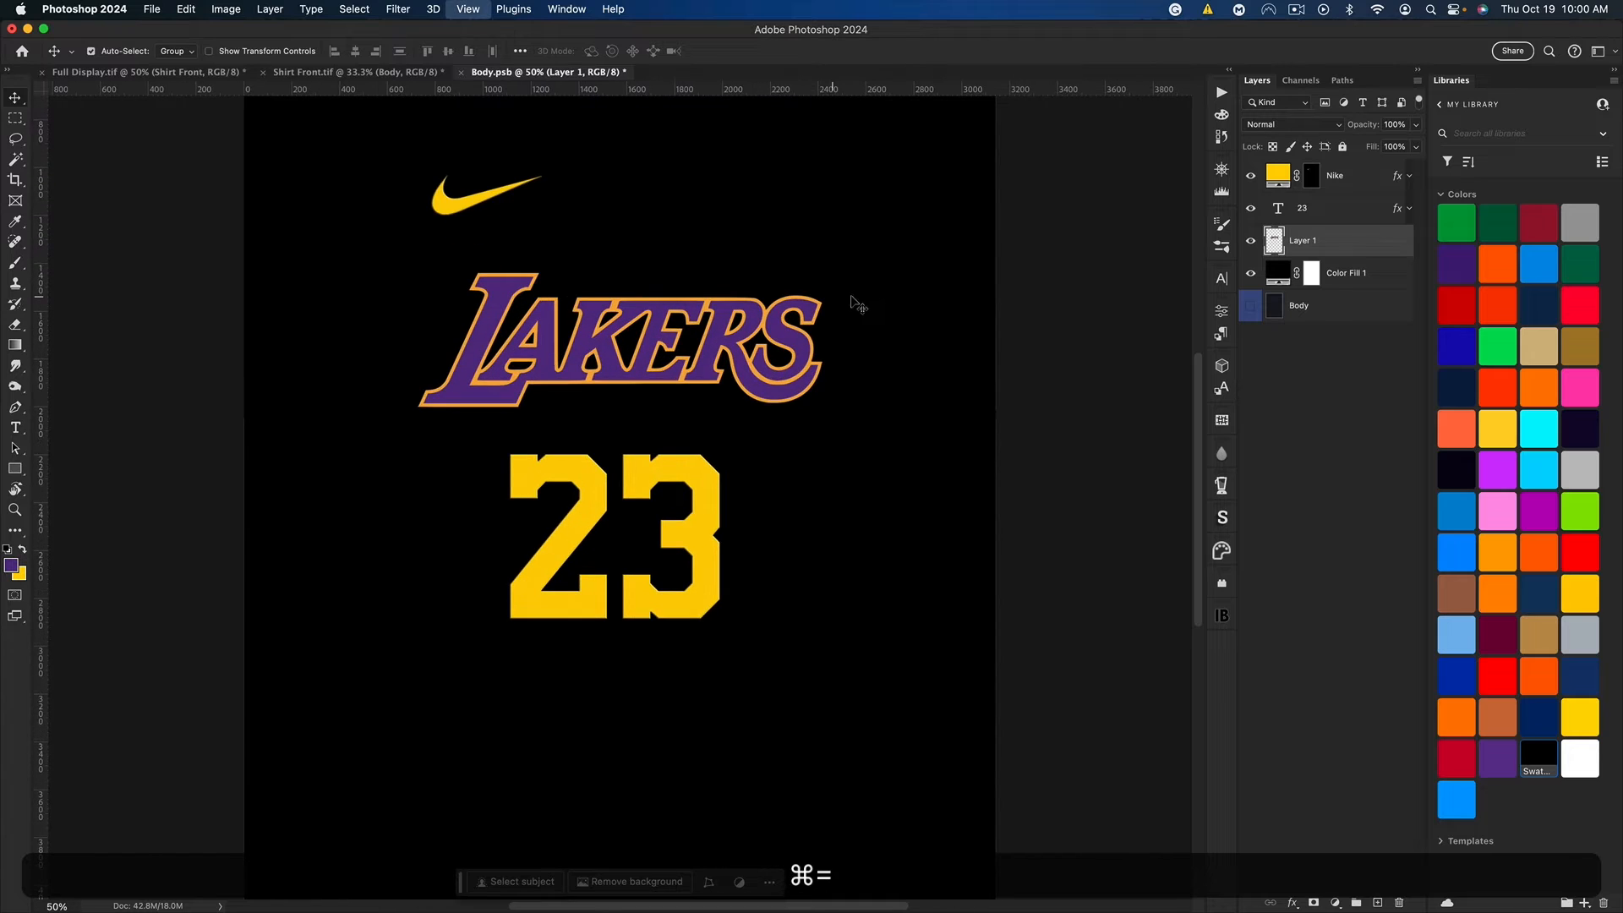
pyautogui.press('super+equal')
pyautogui.scroll(5, 786, 356)
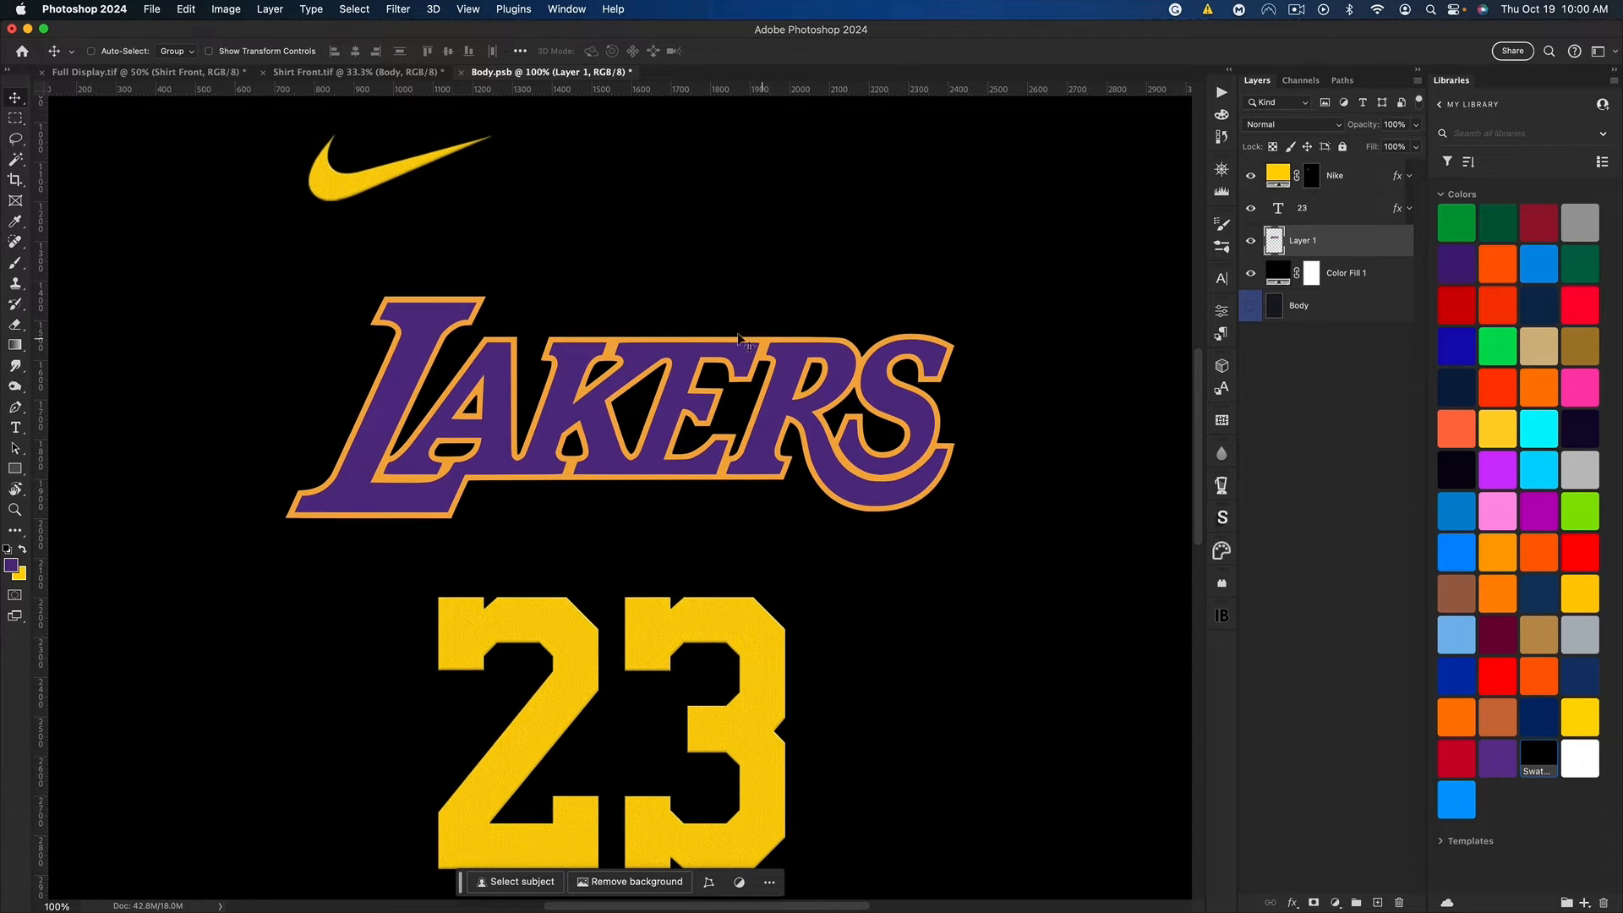
pyautogui.click(16, 160)
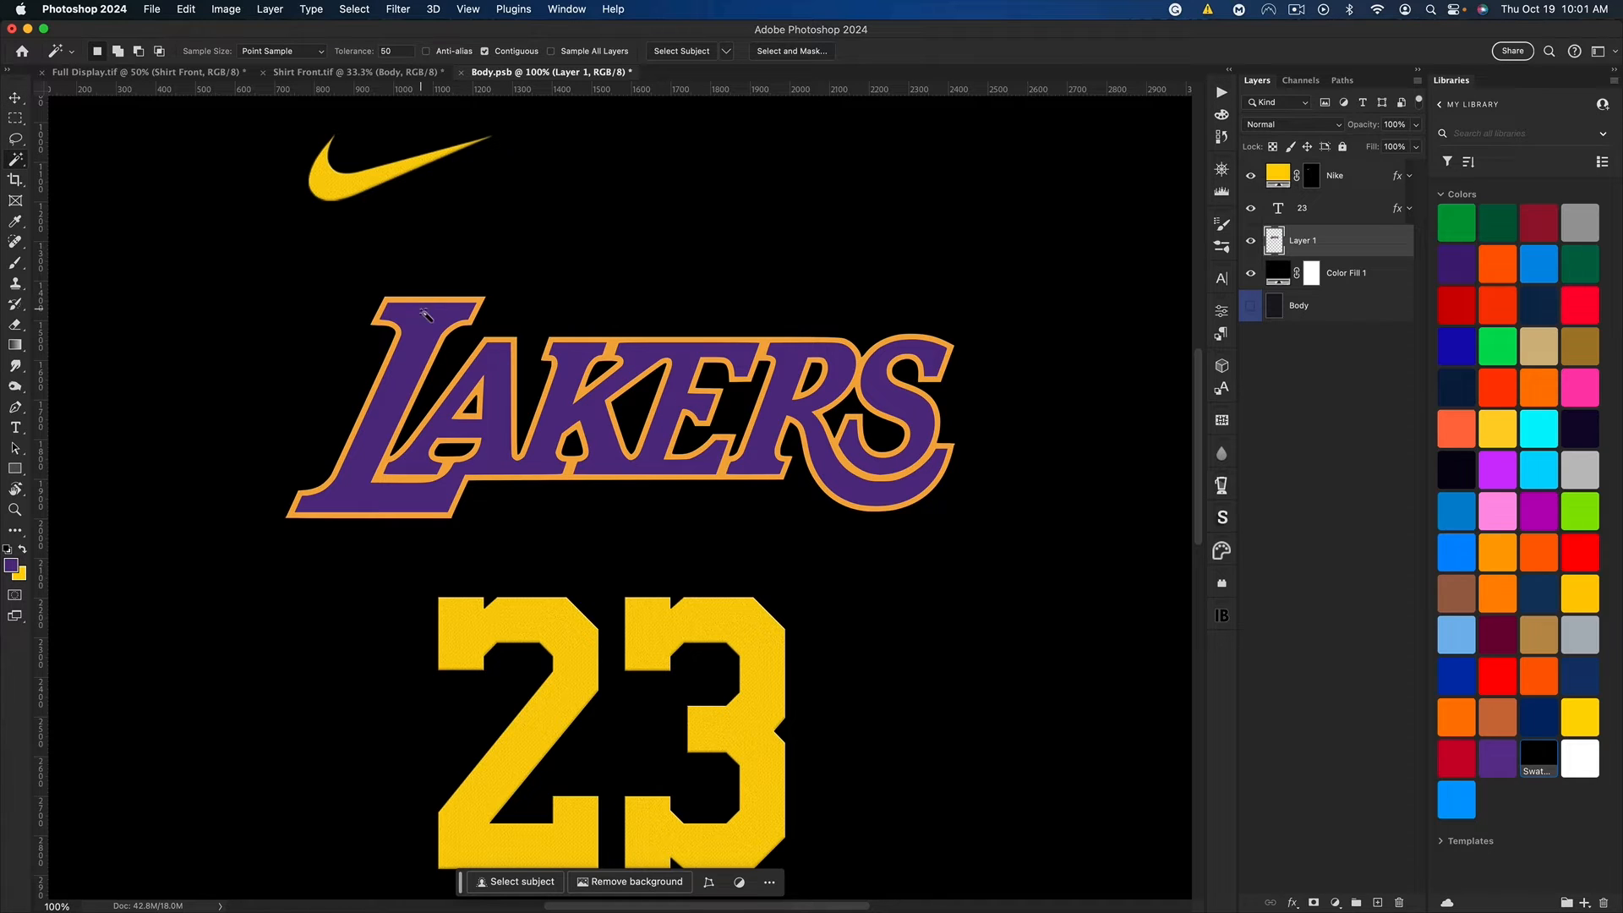
pyautogui.click(477, 299)
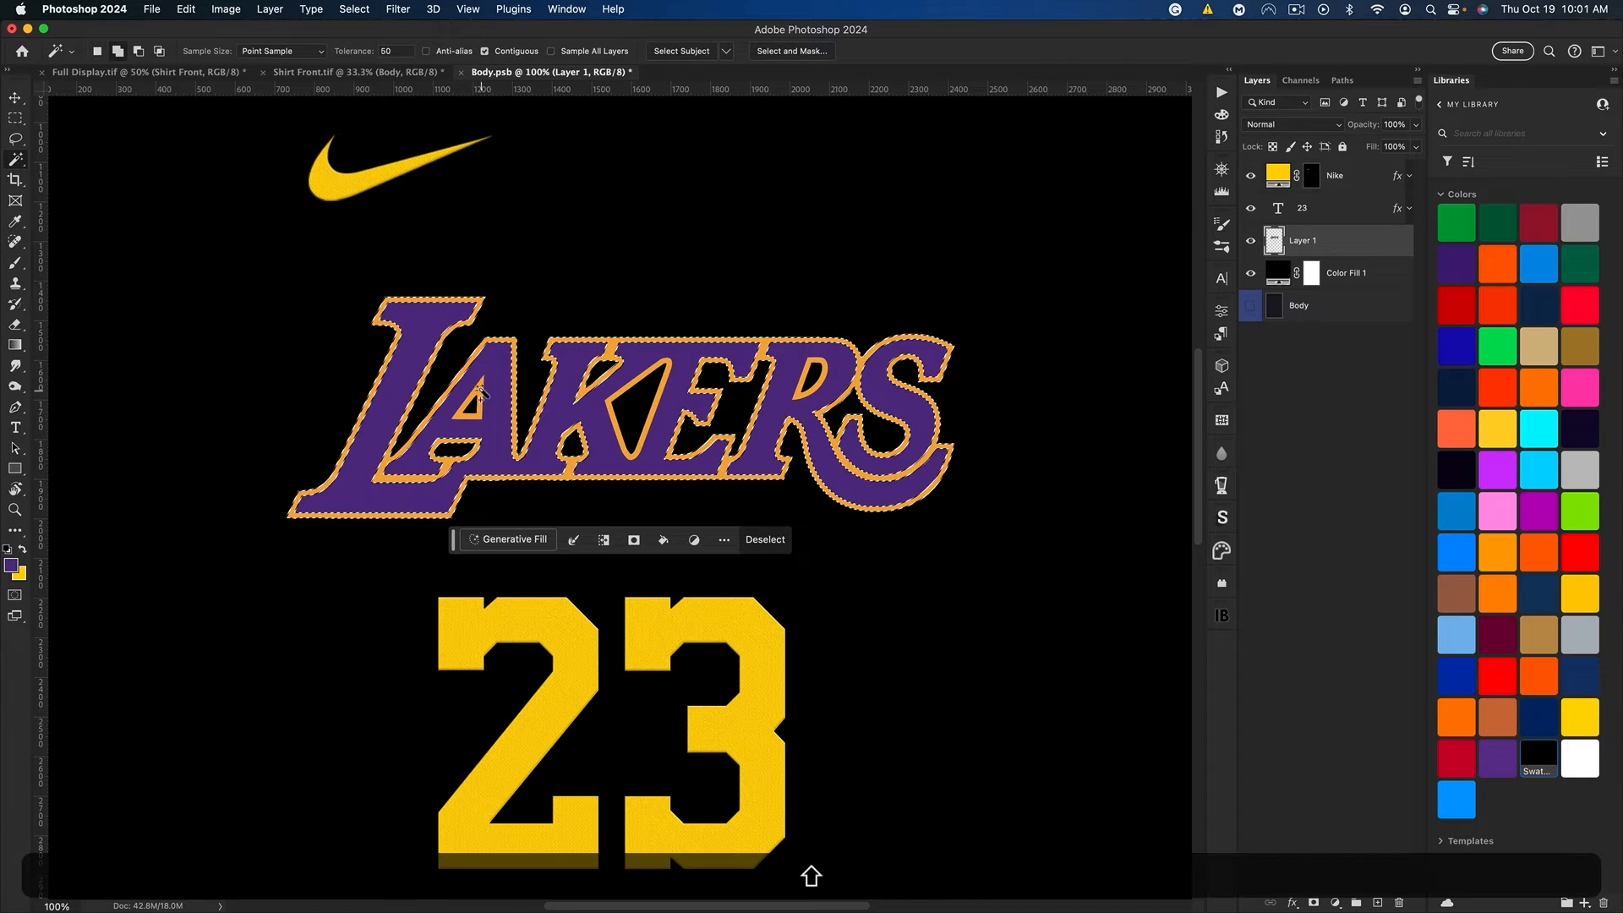
pyautogui.keyDown('shift'); pyautogui.click(640, 451); pyautogui.keyUp('shift')
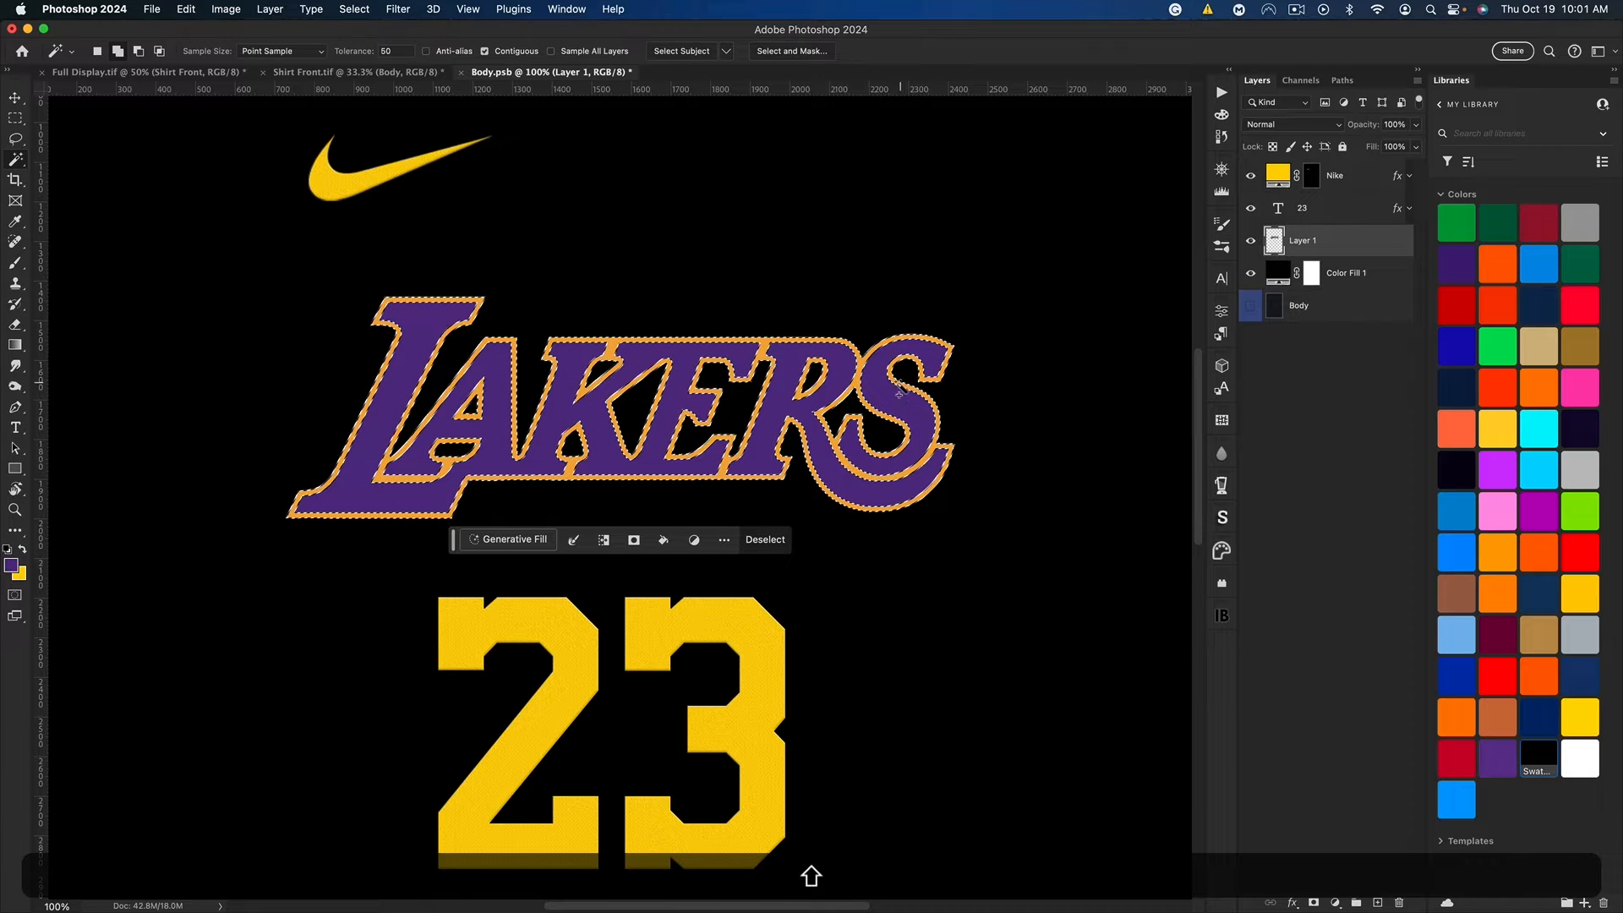
# Step: Add a solid color fill layer over the selected logo outline using the yellow background color
pyautogui.click(1335, 902)
pyautogui.click(1361, 669)
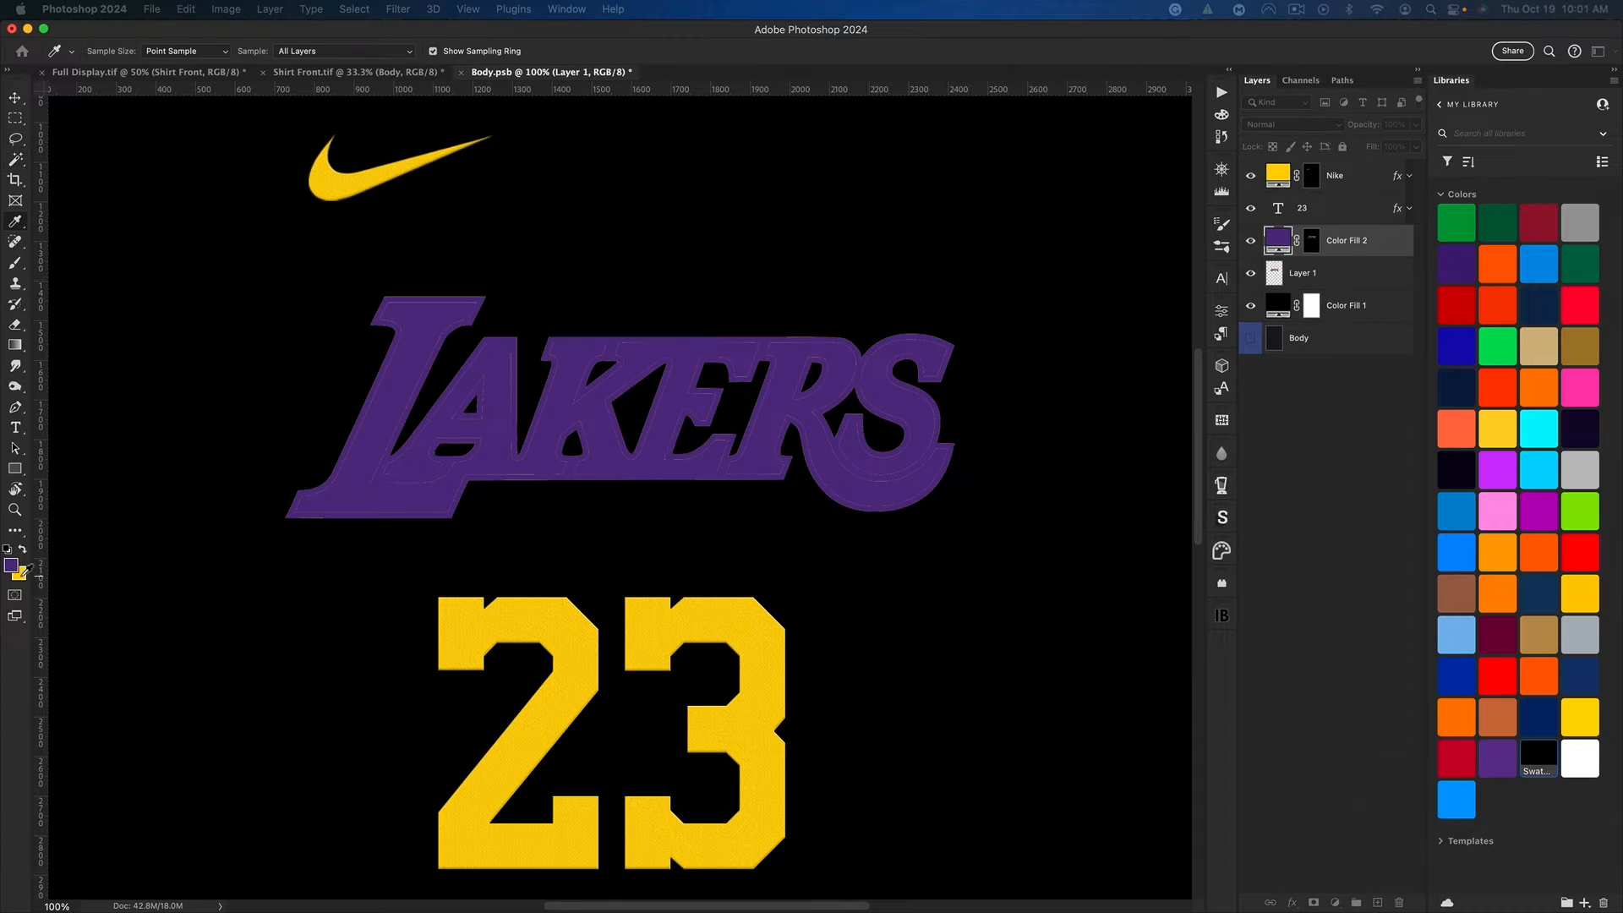
pyautogui.press('Return')
# Step: Turn the purple Lakers lettering on Layer 1 black with a Hue/Saturation lightness of -100 and clear any selection
pyautogui.click(1333, 286)
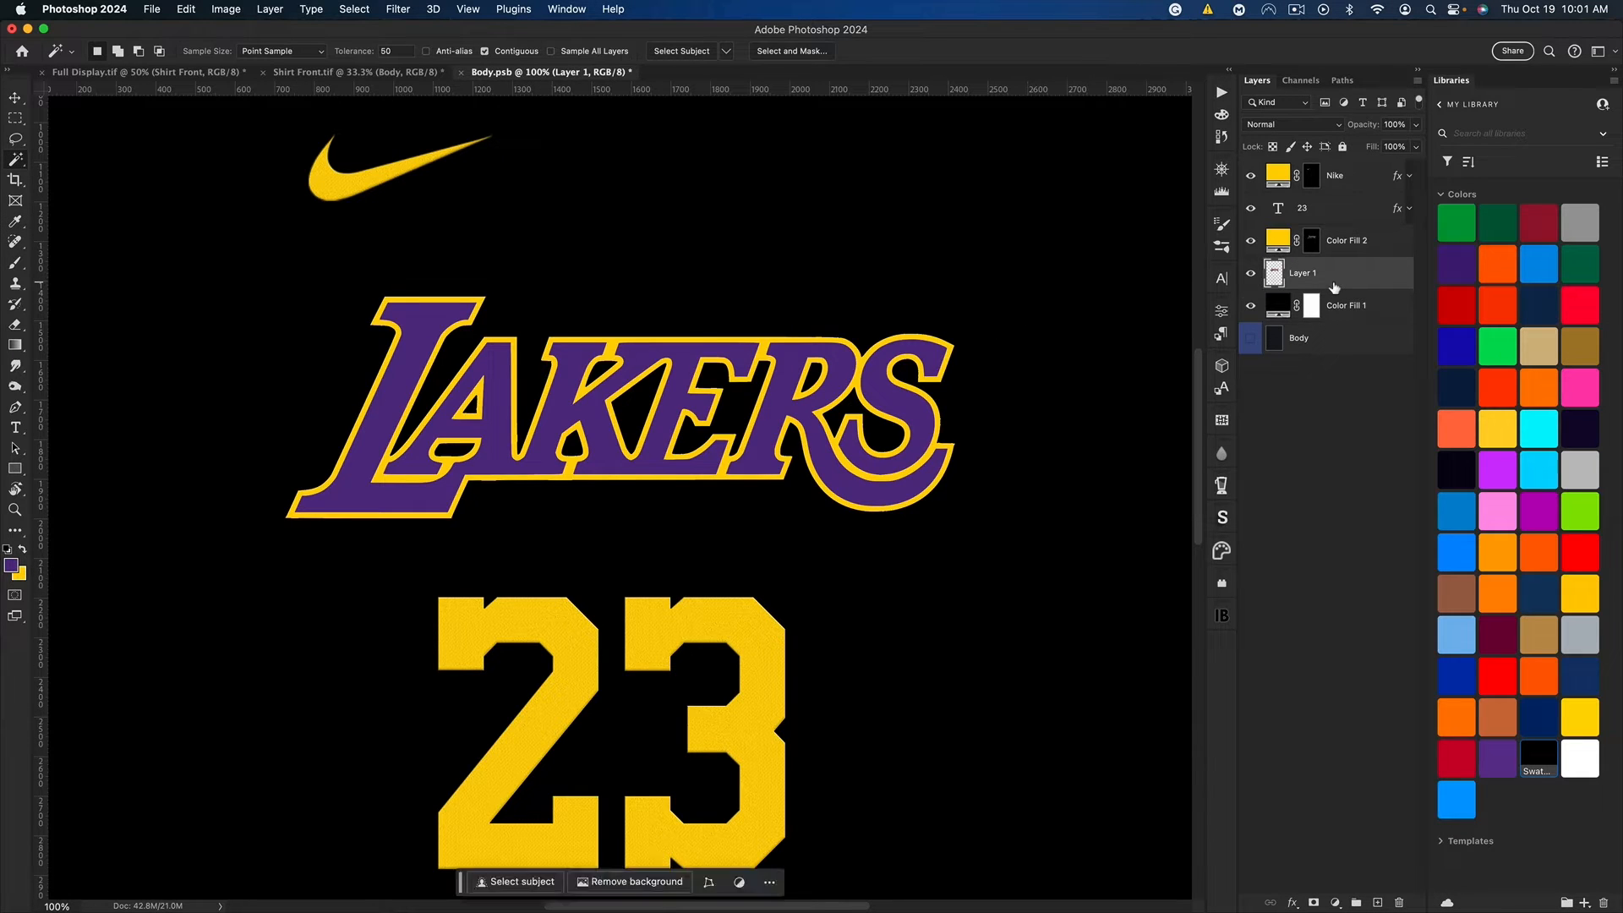
pyautogui.press('super+u')
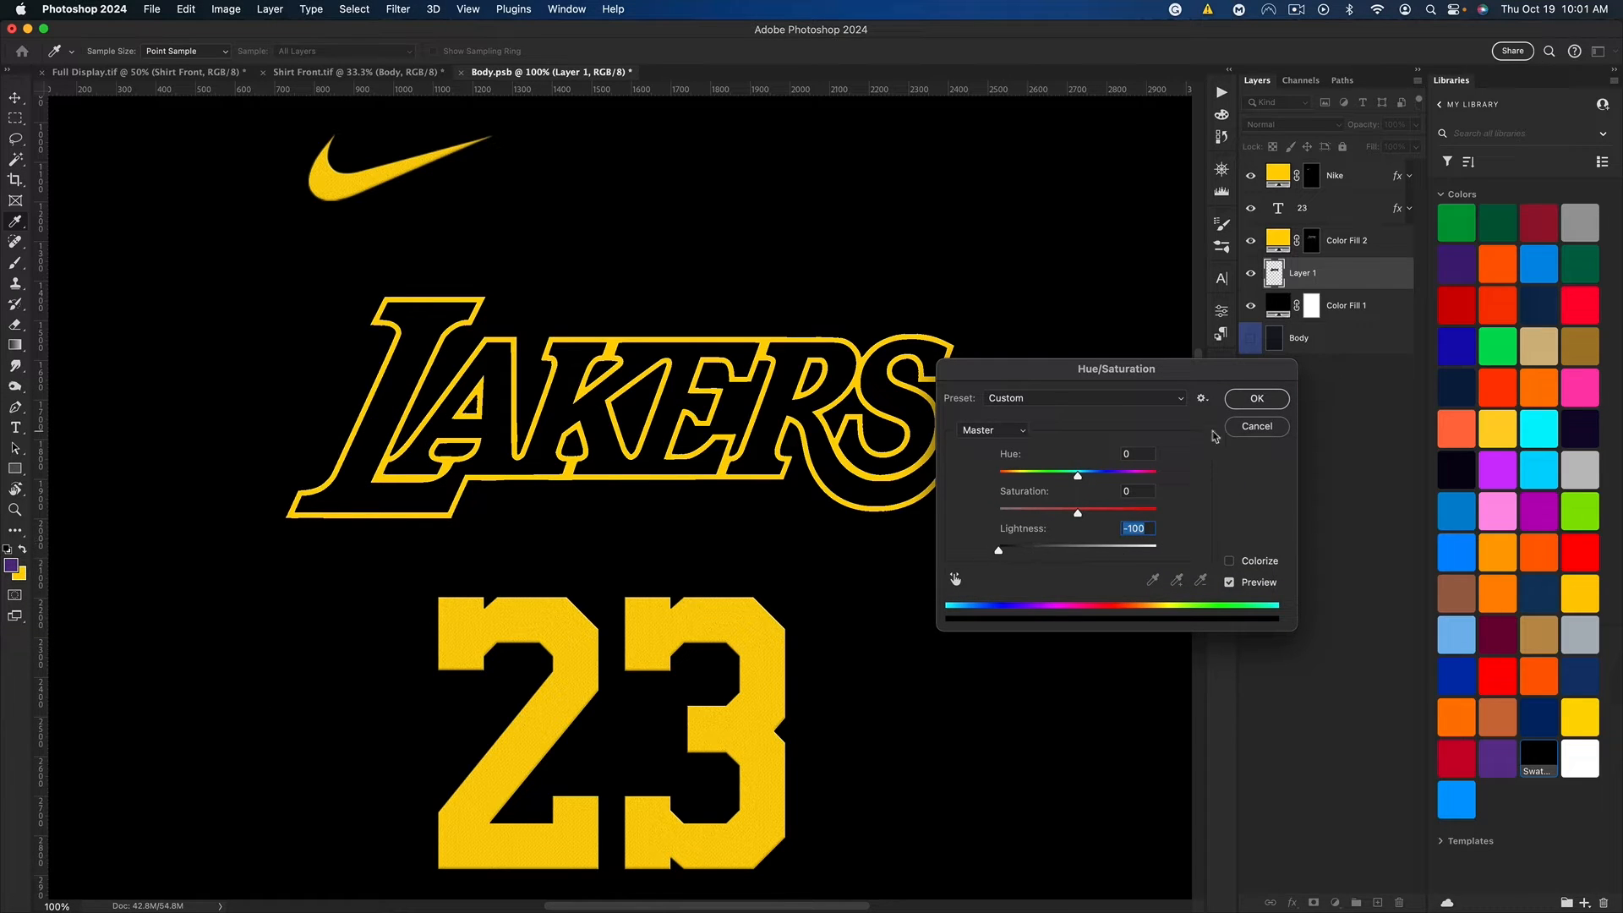
pyautogui.click(1257, 399)
pyautogui.press('w')
pyautogui.press('super+d')
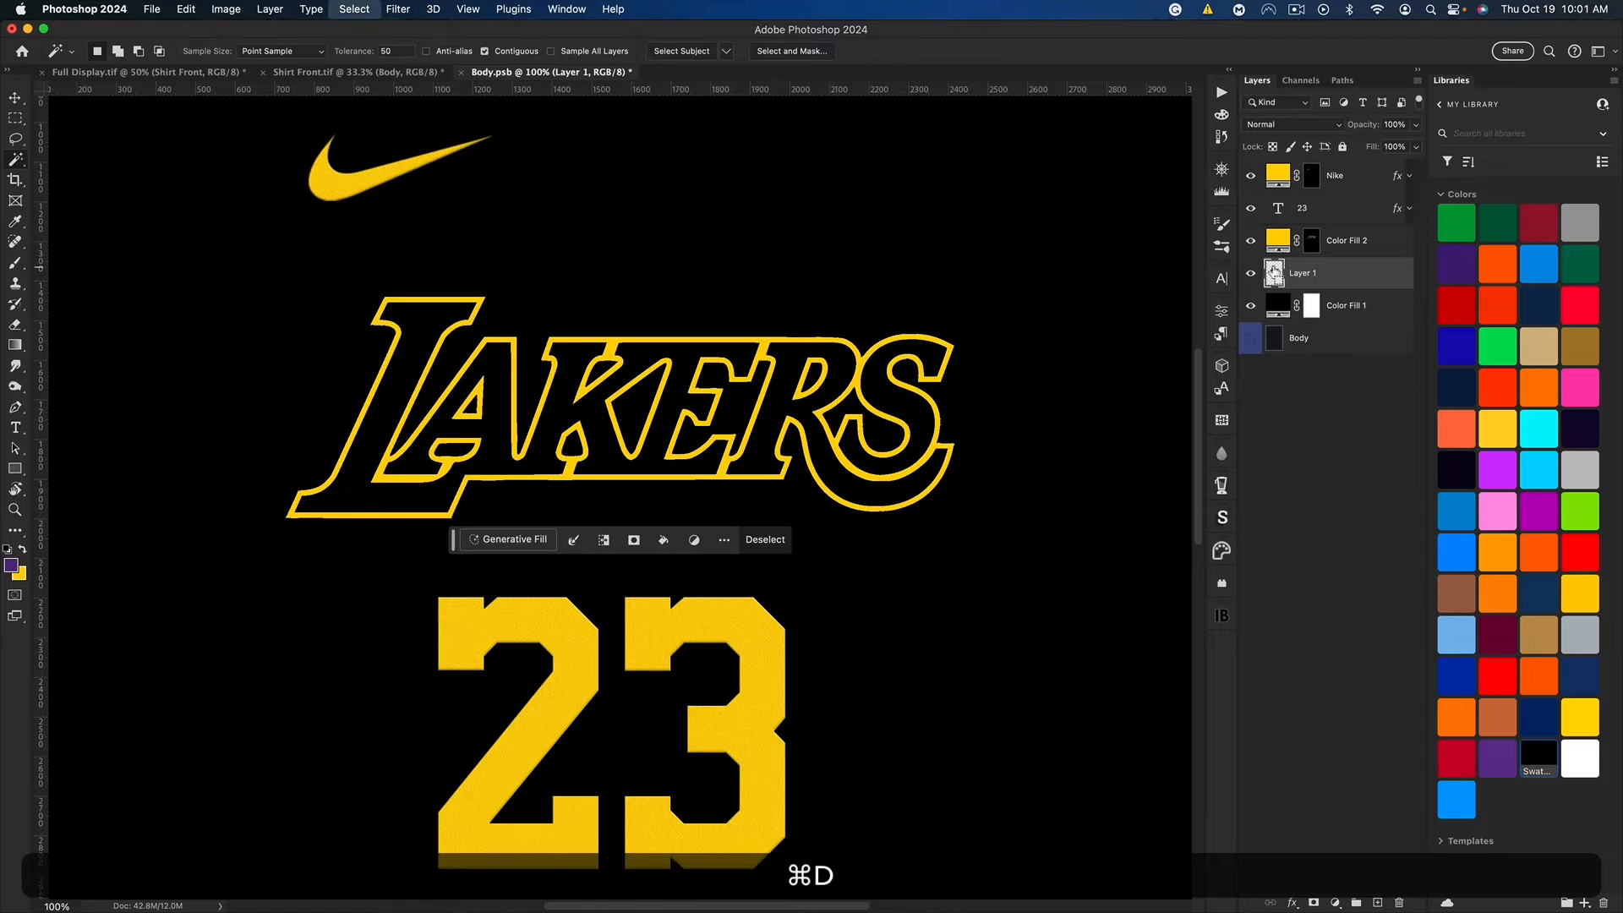
pyautogui.press('super+0')
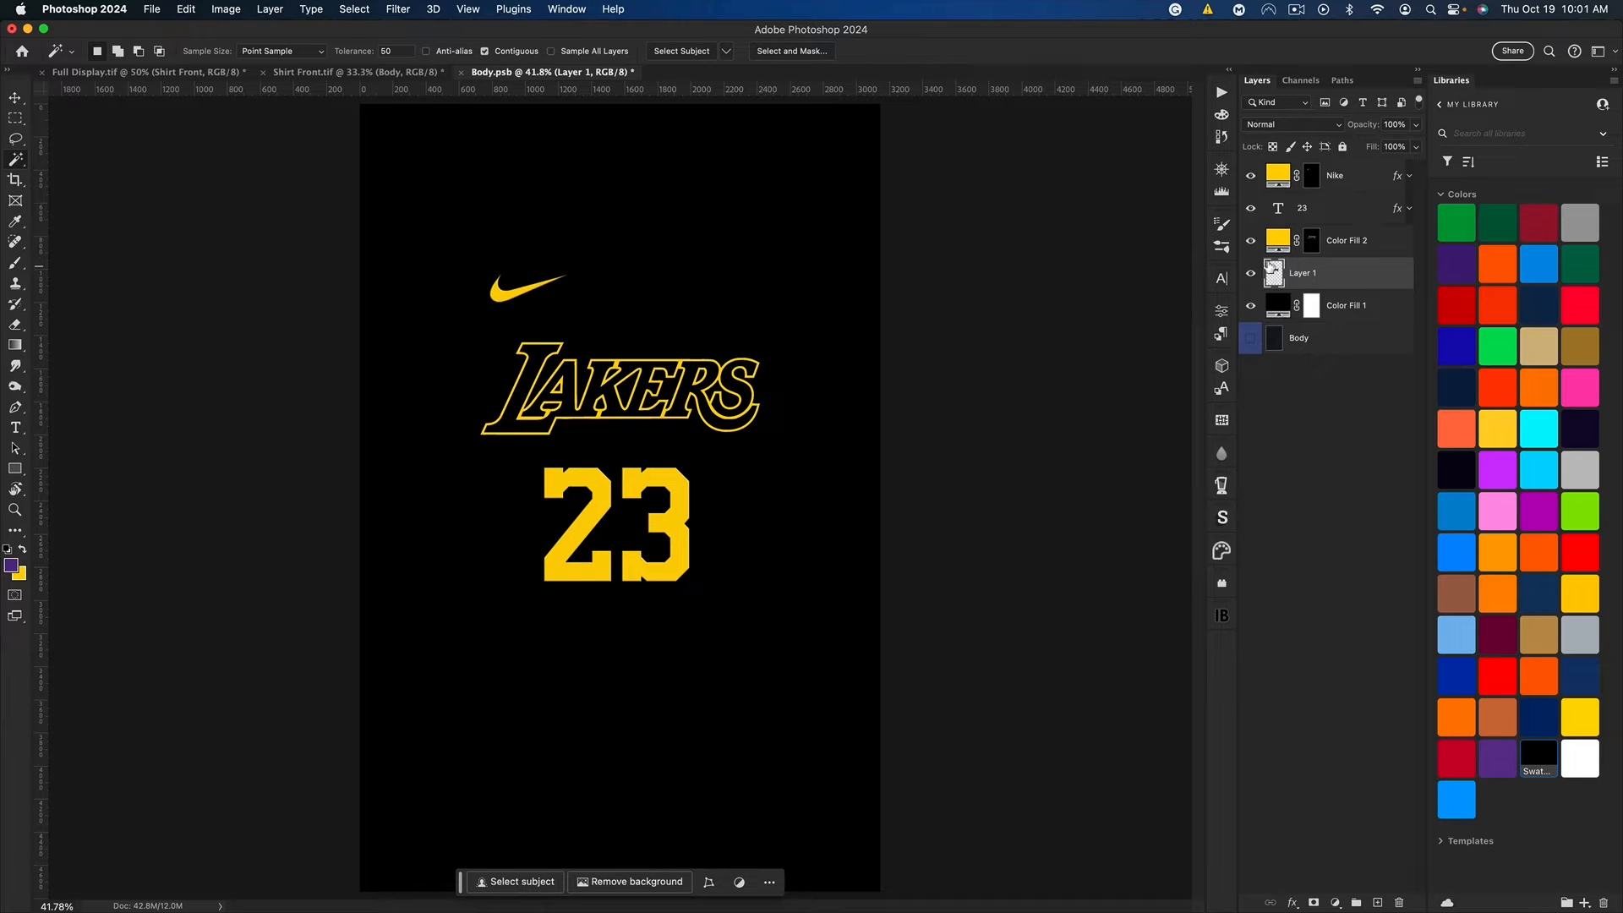
# Step: Color the 23 text black and duplicate it as a copy without any layer style
pyautogui.click(1335, 219)
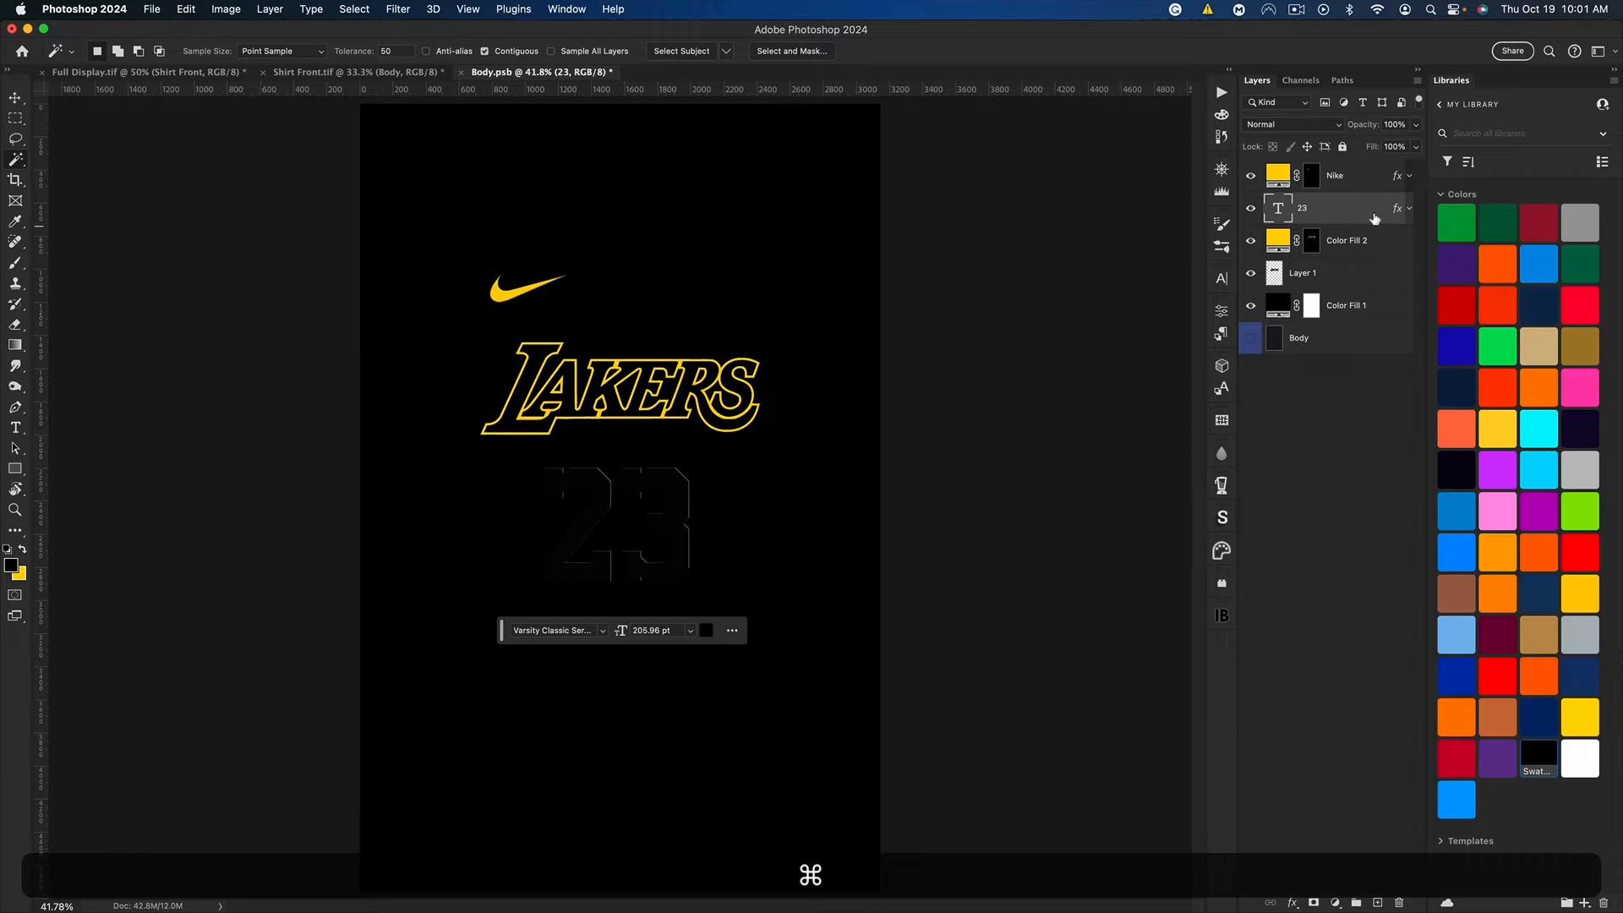
pyautogui.press('super+j')
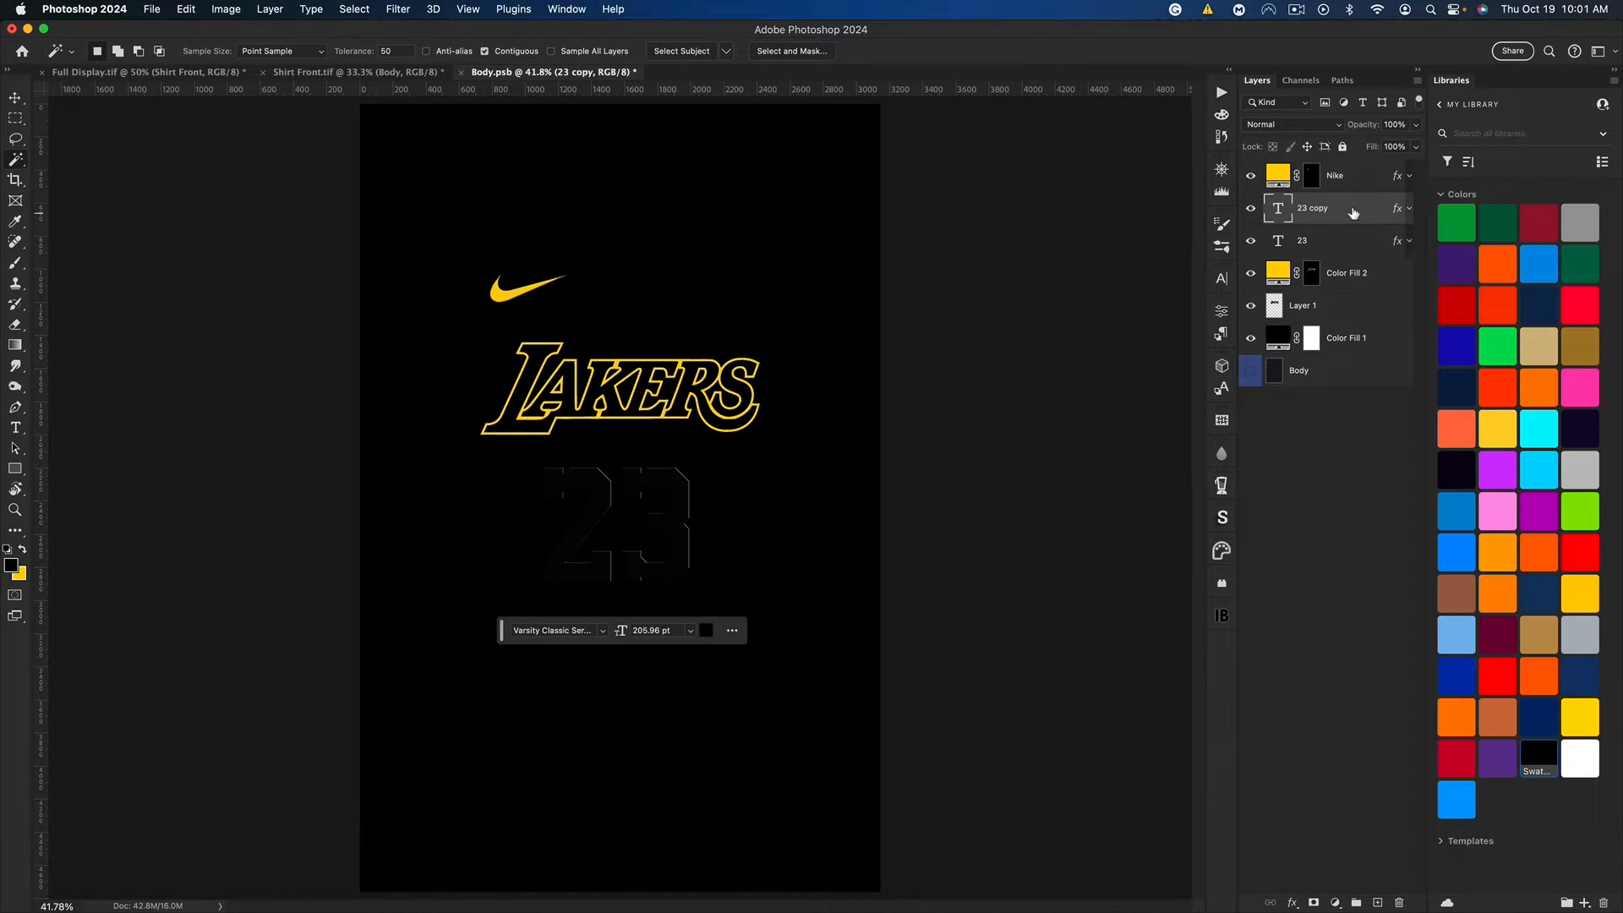
pyautogui.rightClick(1353, 213)
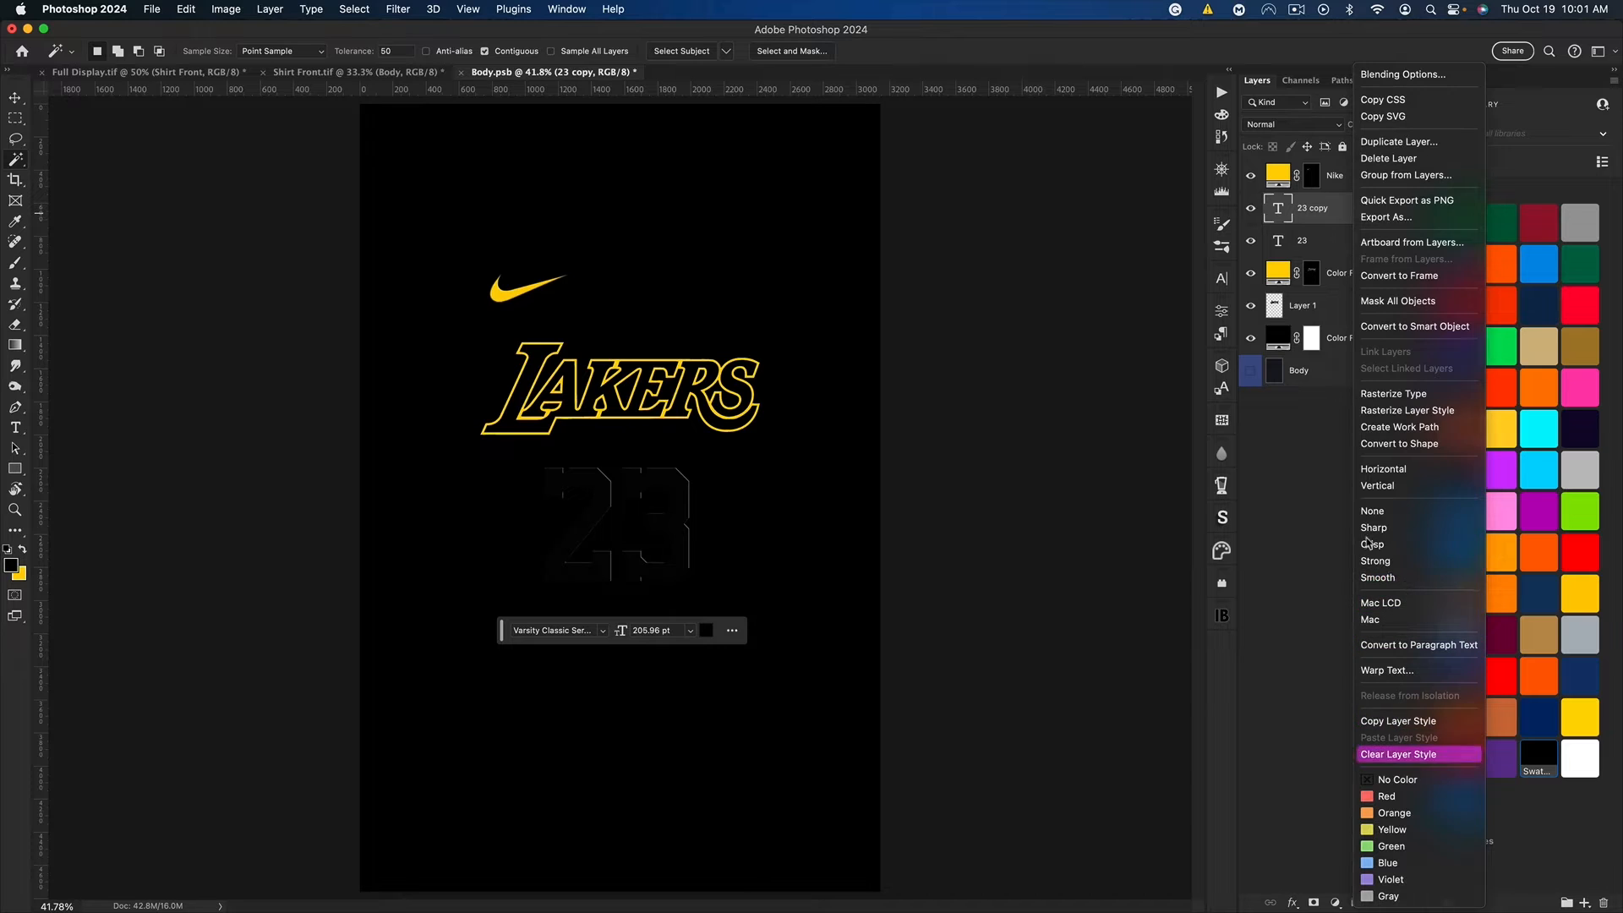
pyautogui.click(1406, 756)
# Step: Add a 13 px inside stroke in yellow ffd200 to the 23 copy layer
pyautogui.doubleClick(1351, 213)
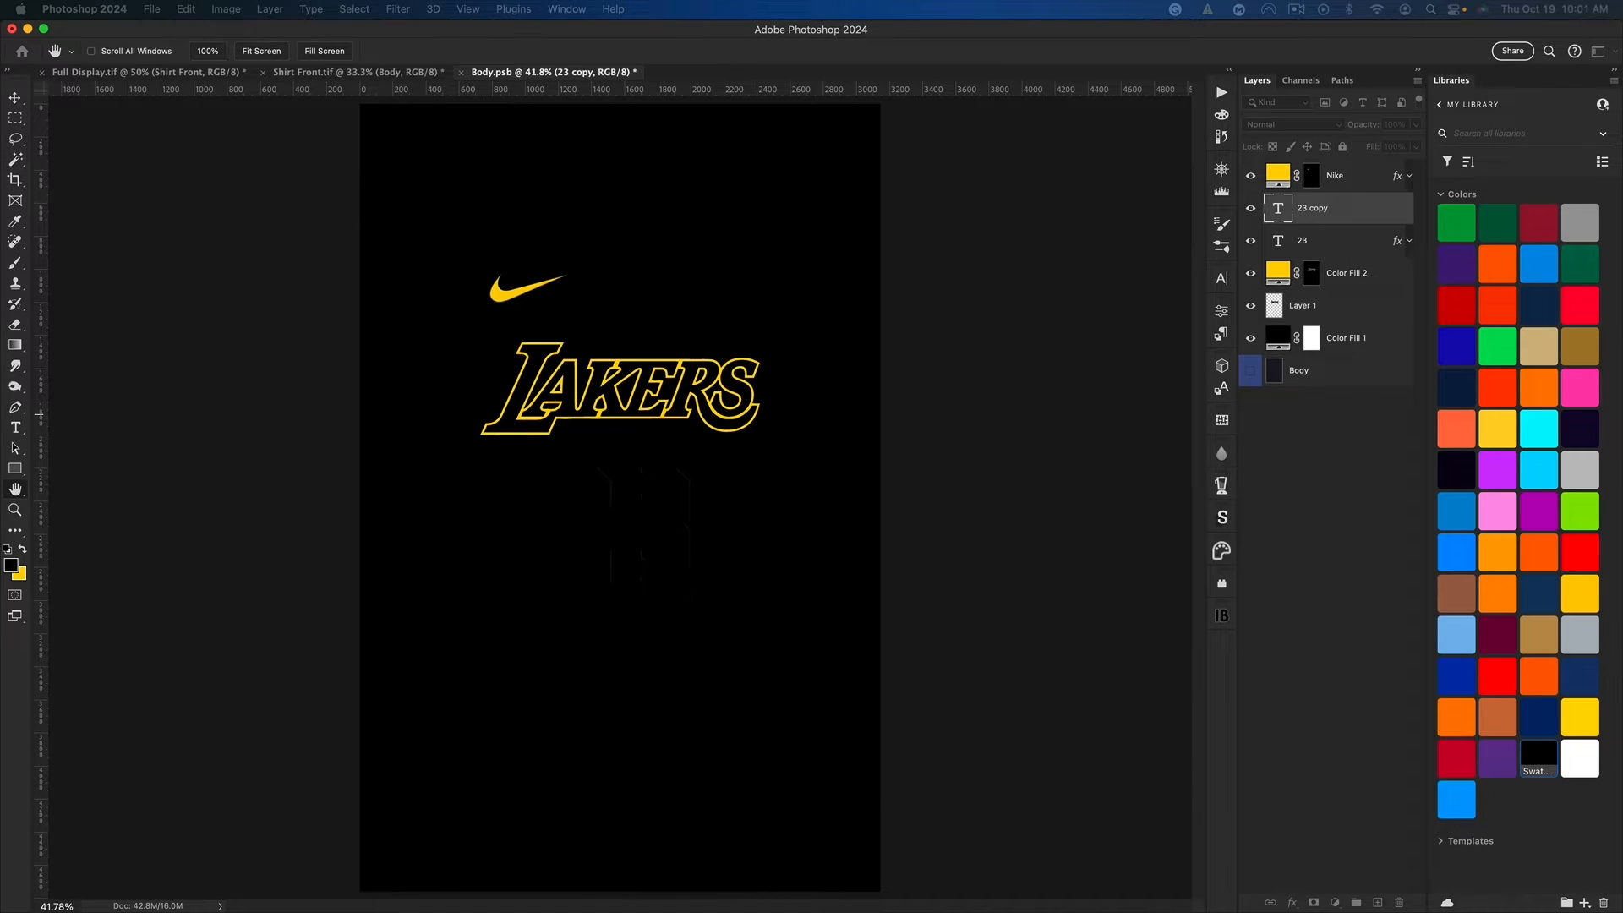
pyautogui.moveTo(0, 383); pyautogui.dragTo(1135, 356)
pyautogui.click(829, 735)
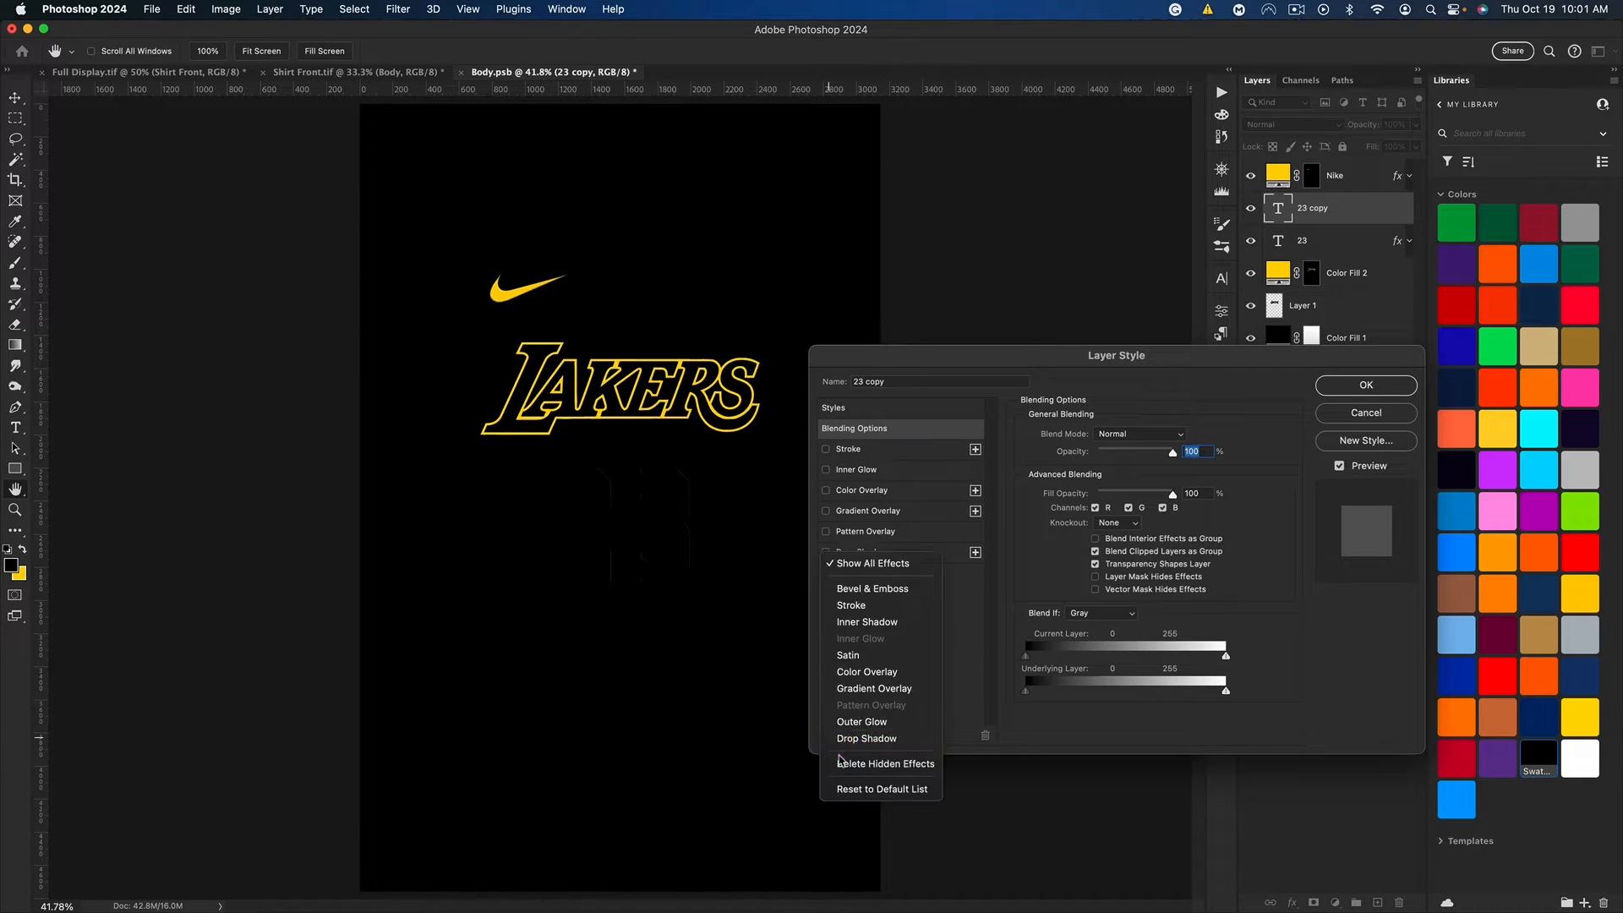
pyautogui.click(868, 605)
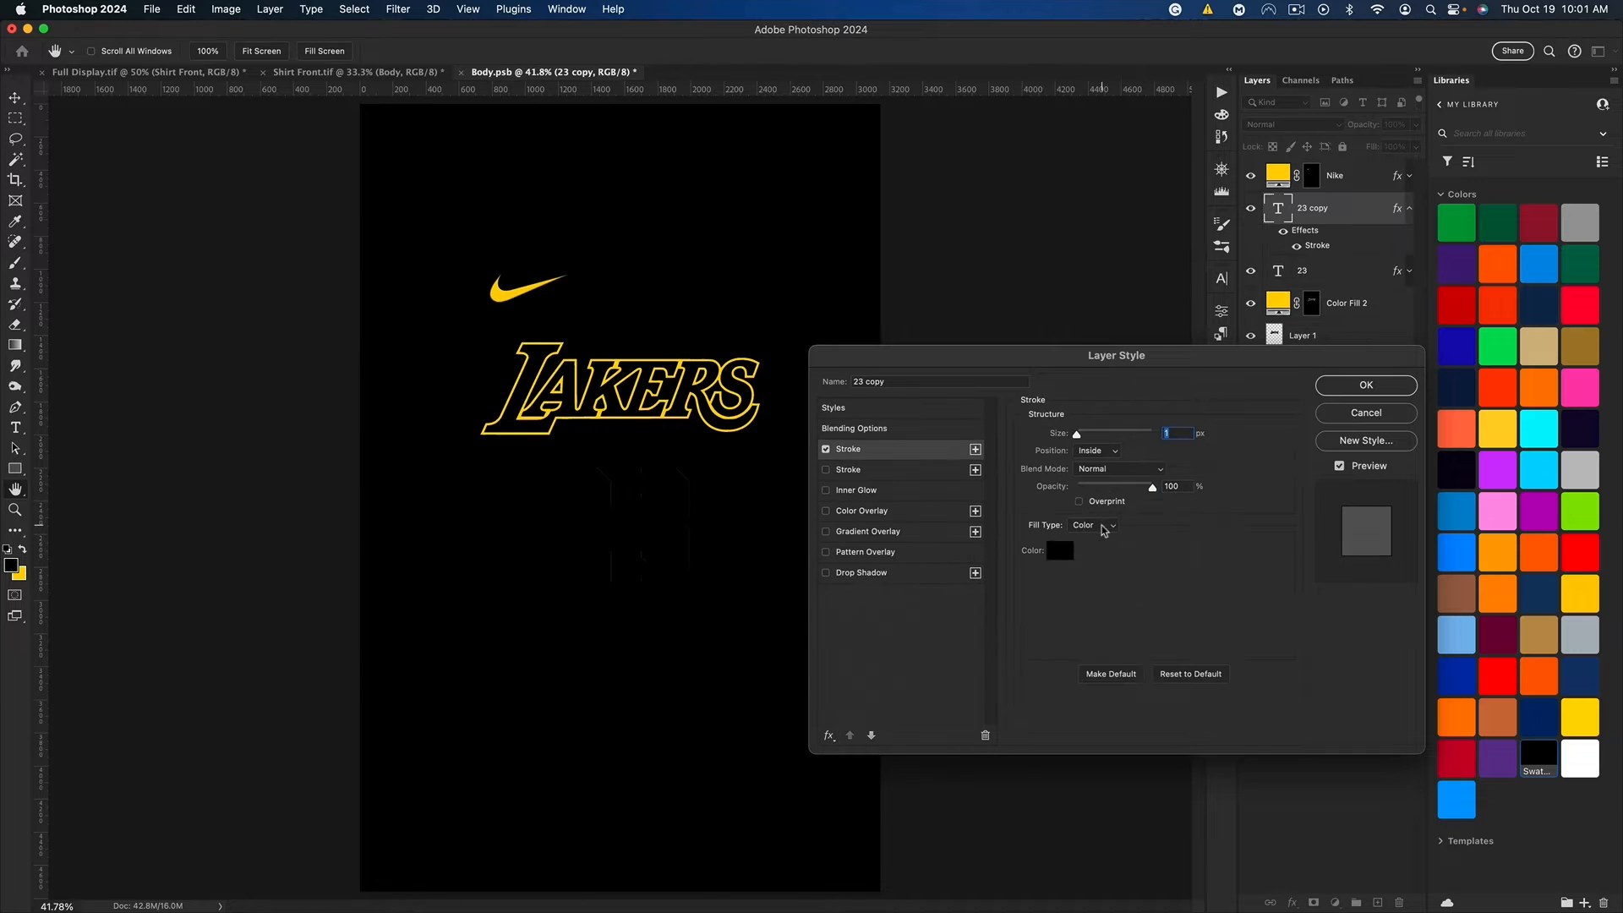
pyautogui.click(1055, 551)
pyautogui.click(19, 574)
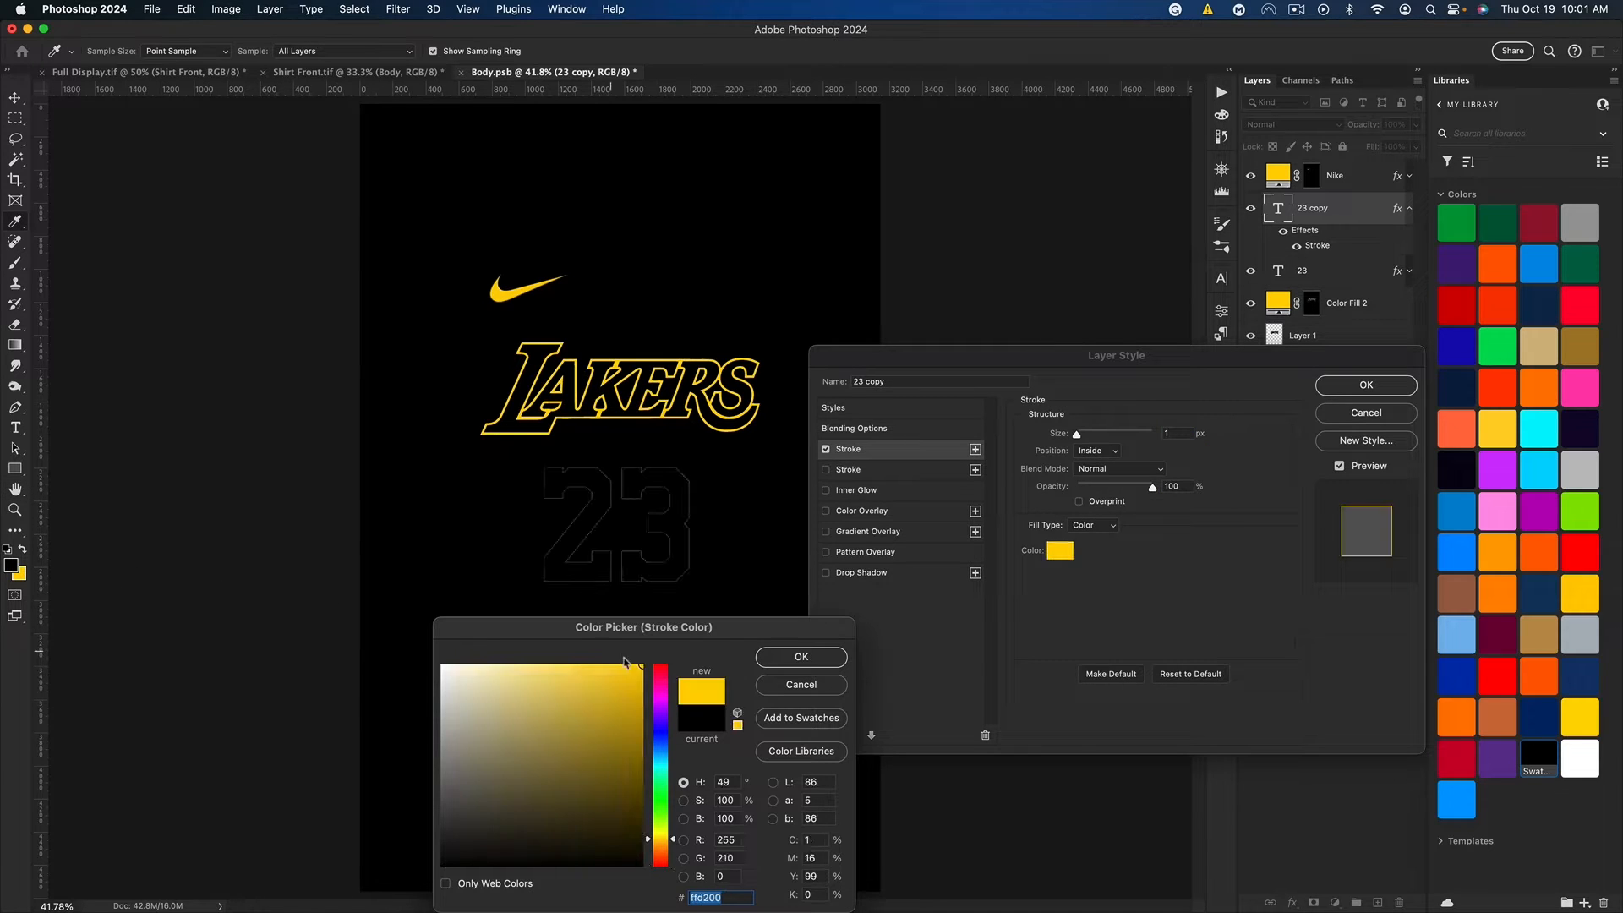
pyautogui.press('Return')
pyautogui.moveTo(1079, 438); pyautogui.dragTo(1086, 438)
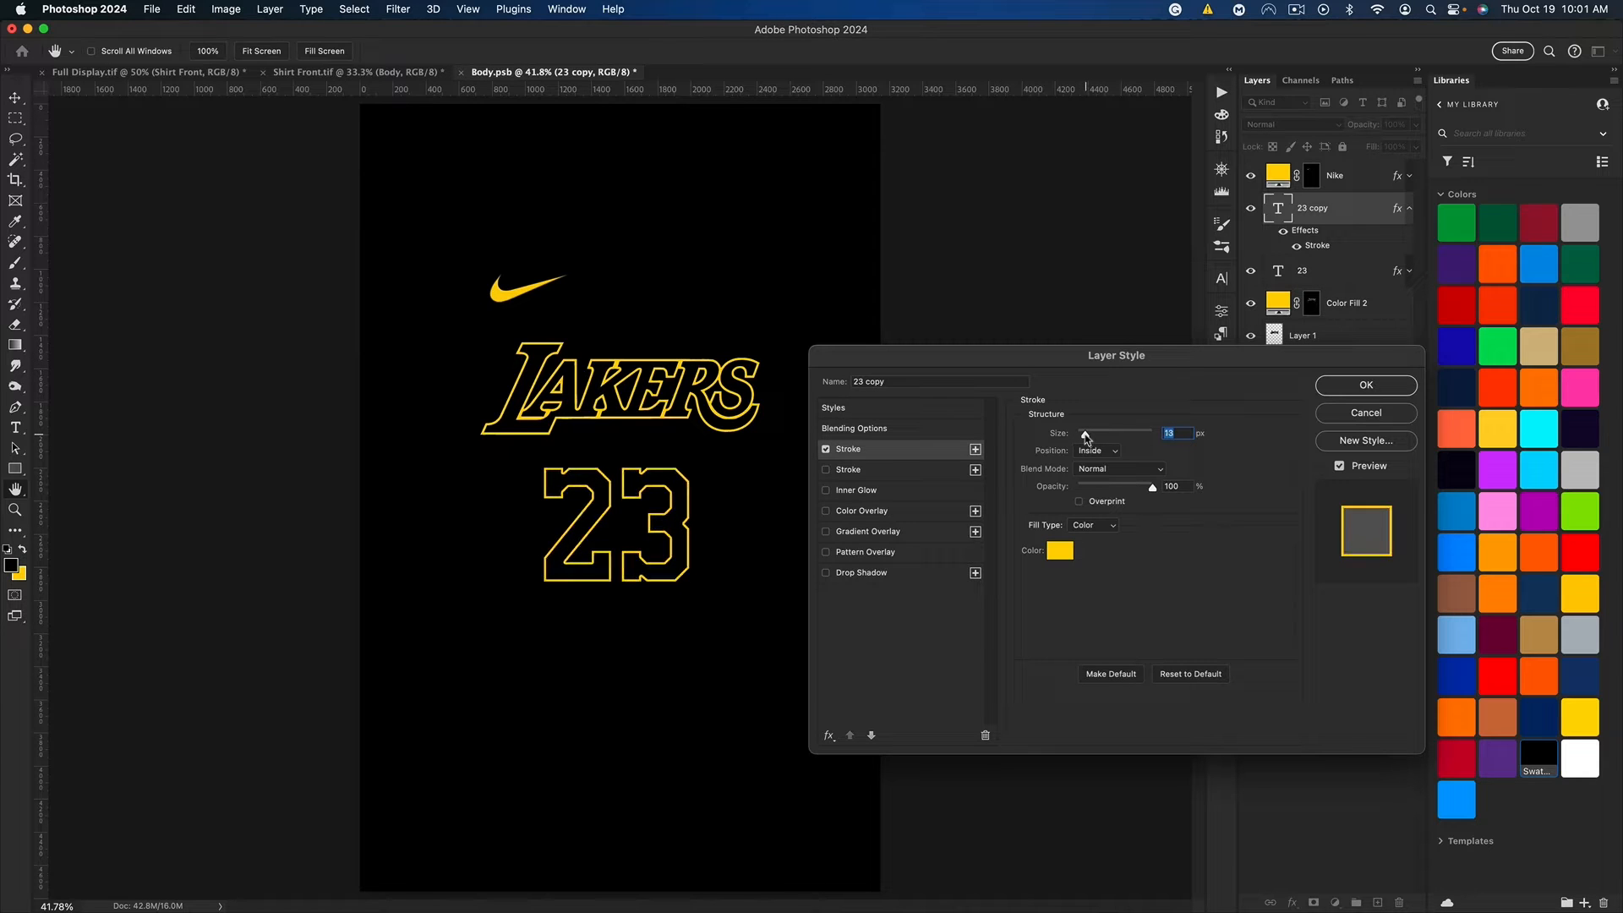
pyautogui.click(1364, 386)
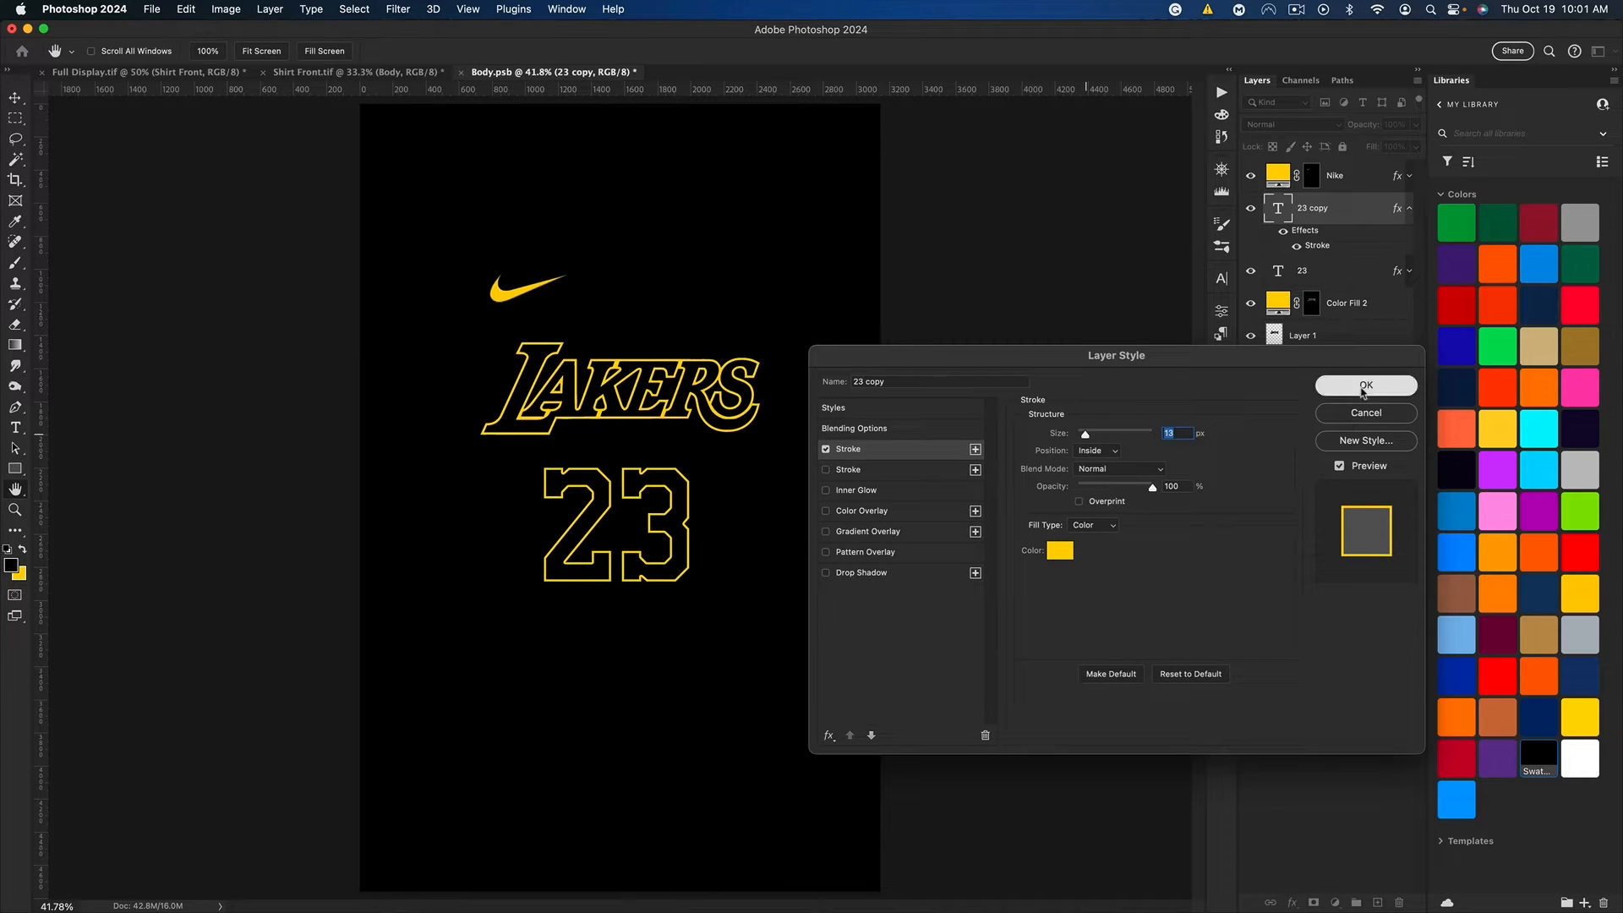
pyautogui.click(1409, 208)
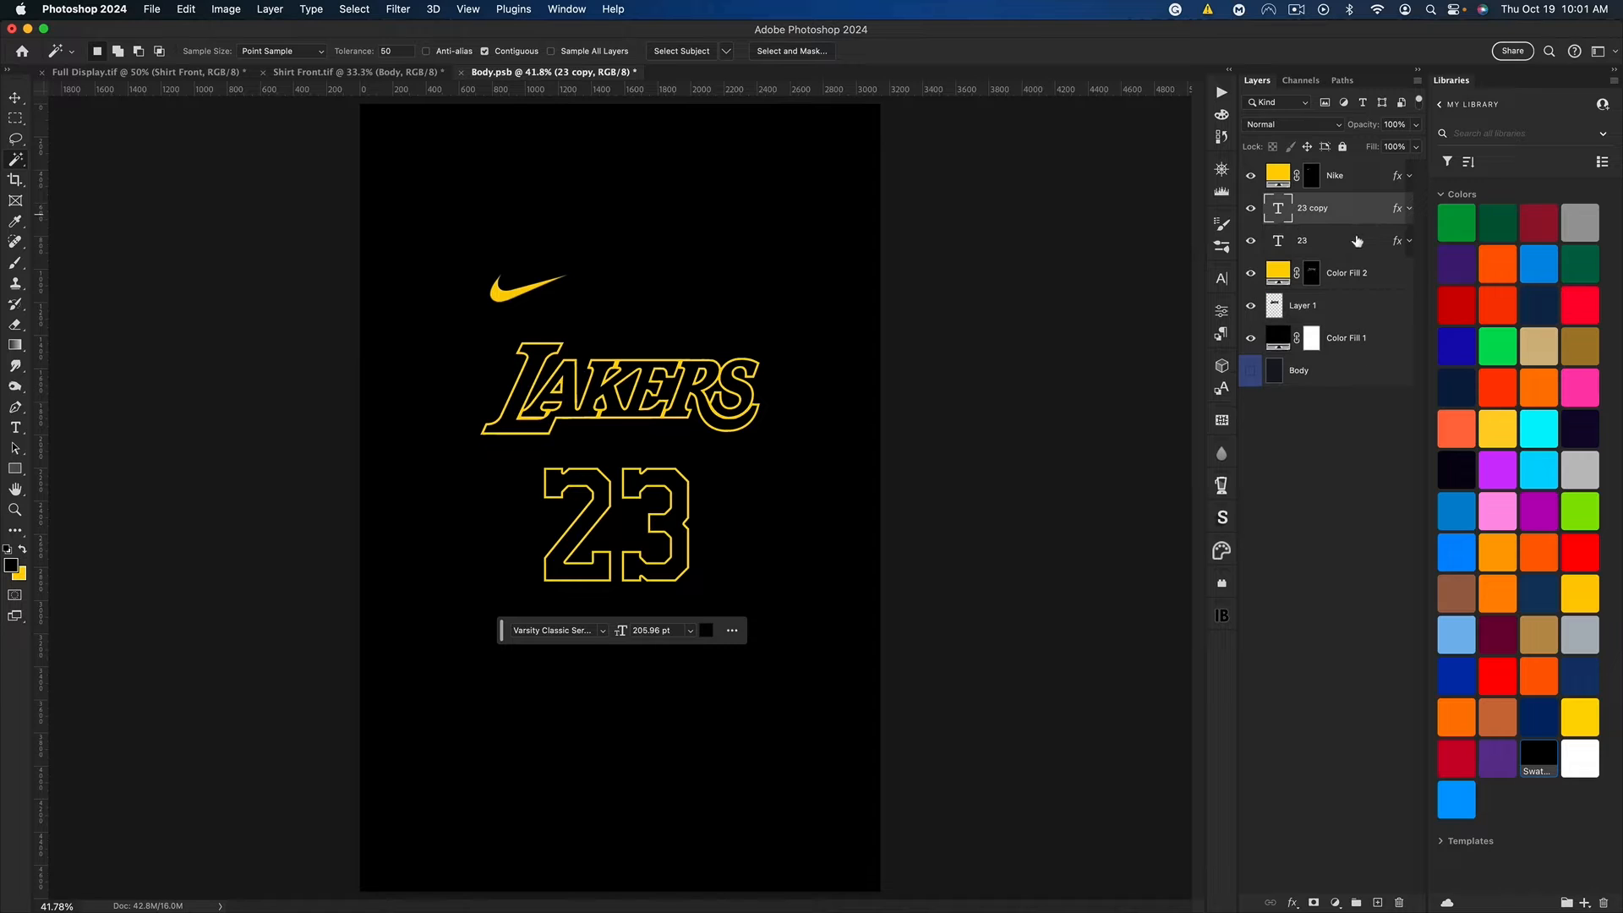
# Step: Set the original 23 layer's drop shadow to Normal blend mode and 100% opacity
pyautogui.click(1352, 247)
pyautogui.press('h')
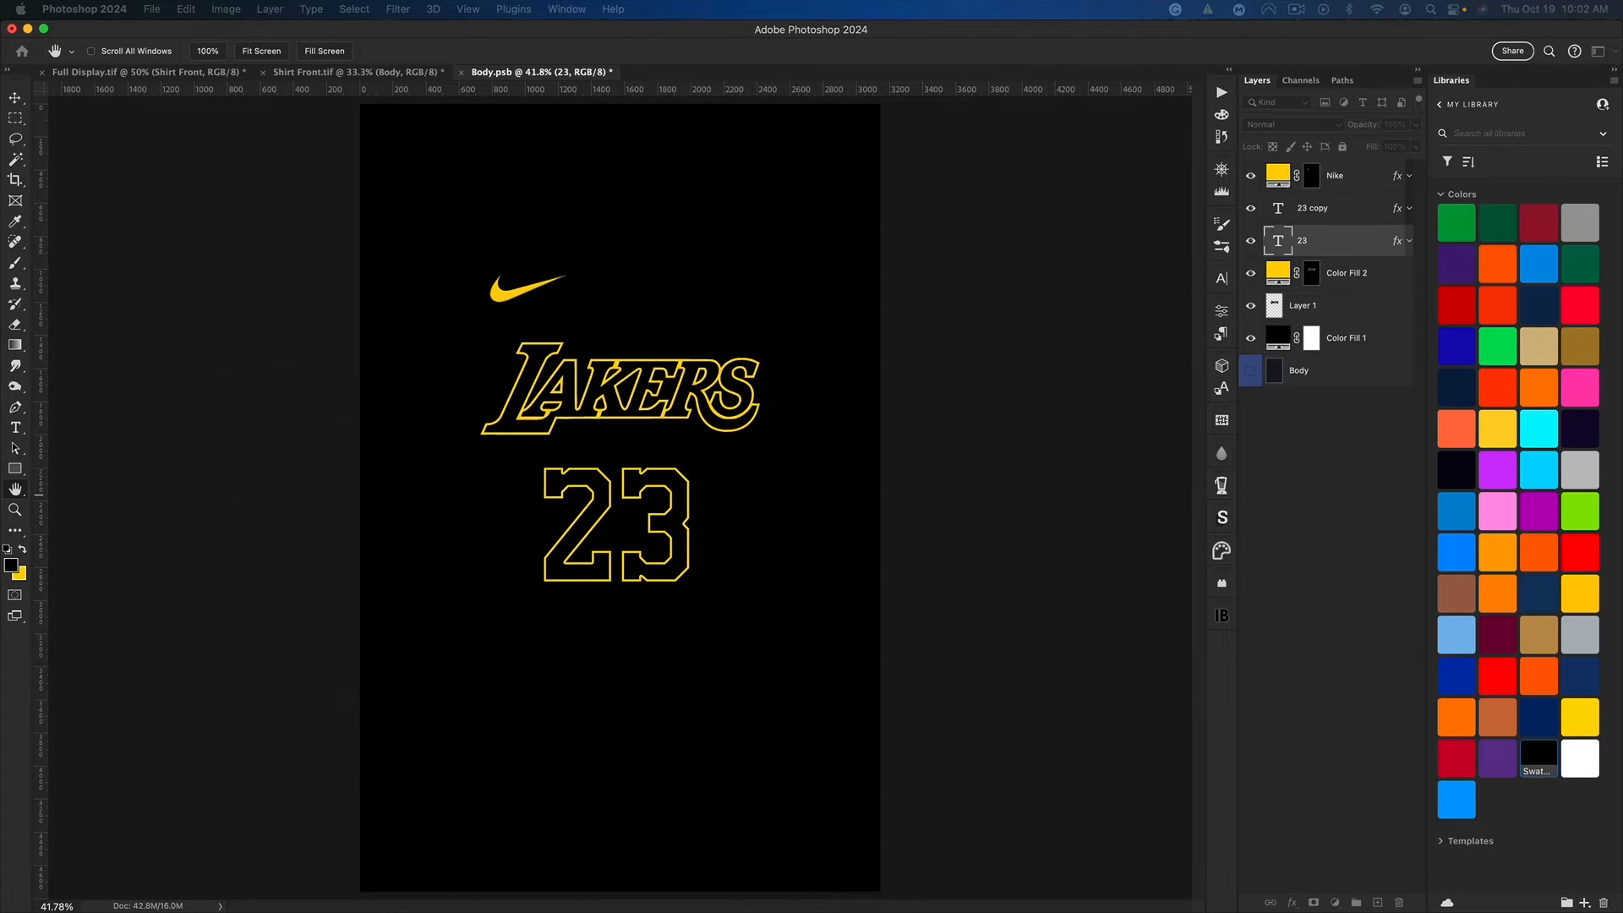
pyautogui.moveTo(1033, 356); pyautogui.dragTo(1270, 338)
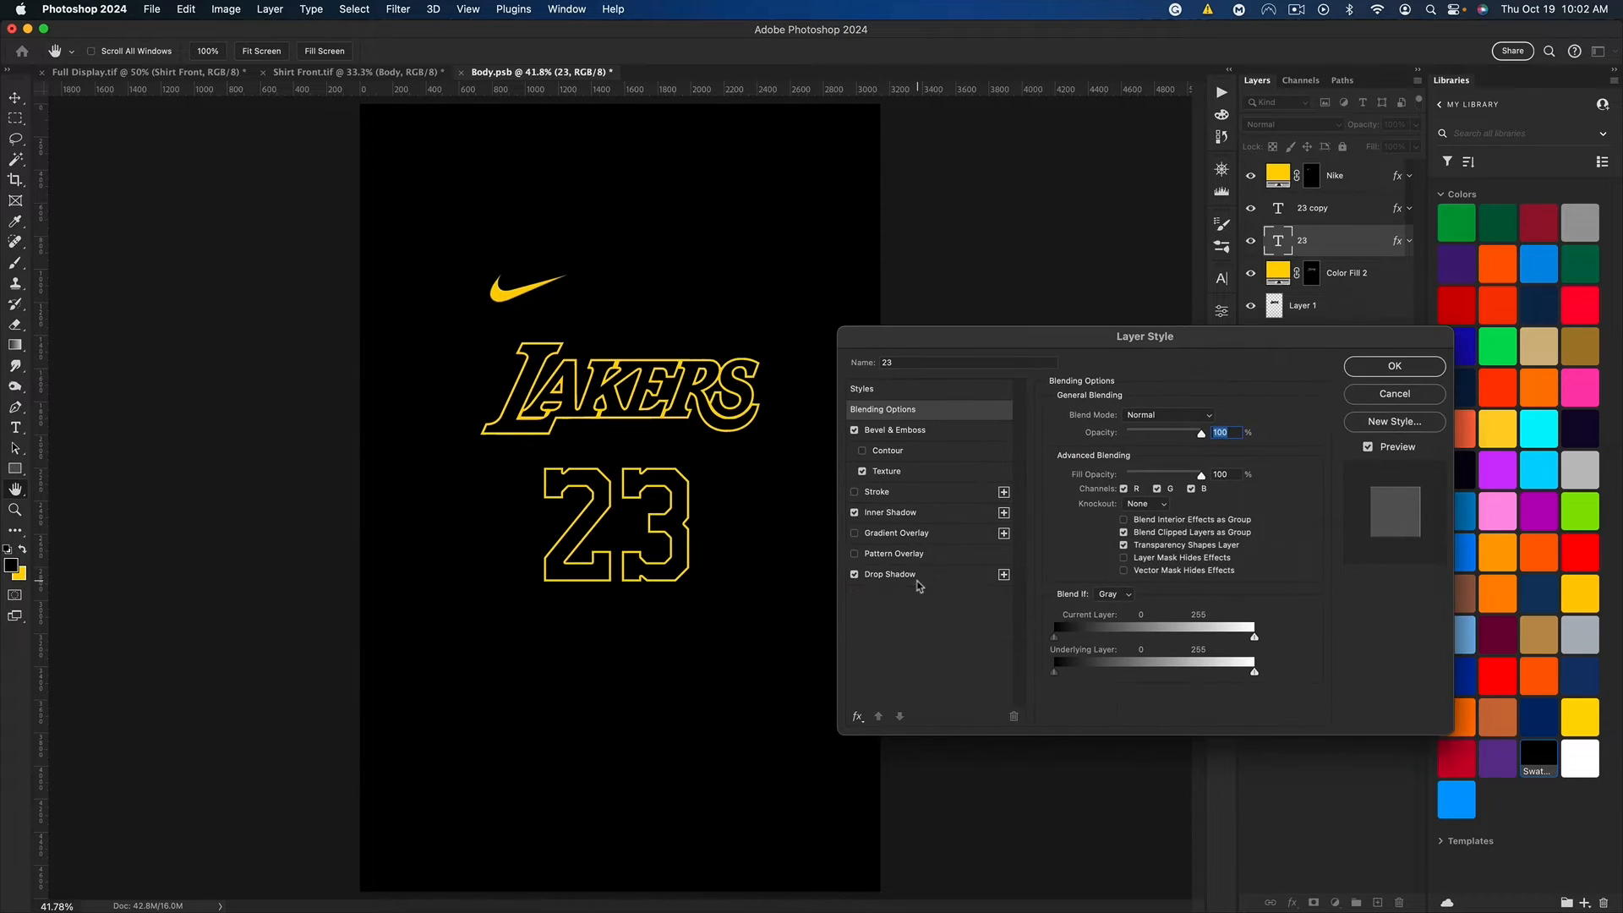
pyautogui.click(917, 581)
pyautogui.click(1148, 413)
pyautogui.click(1138, 365)
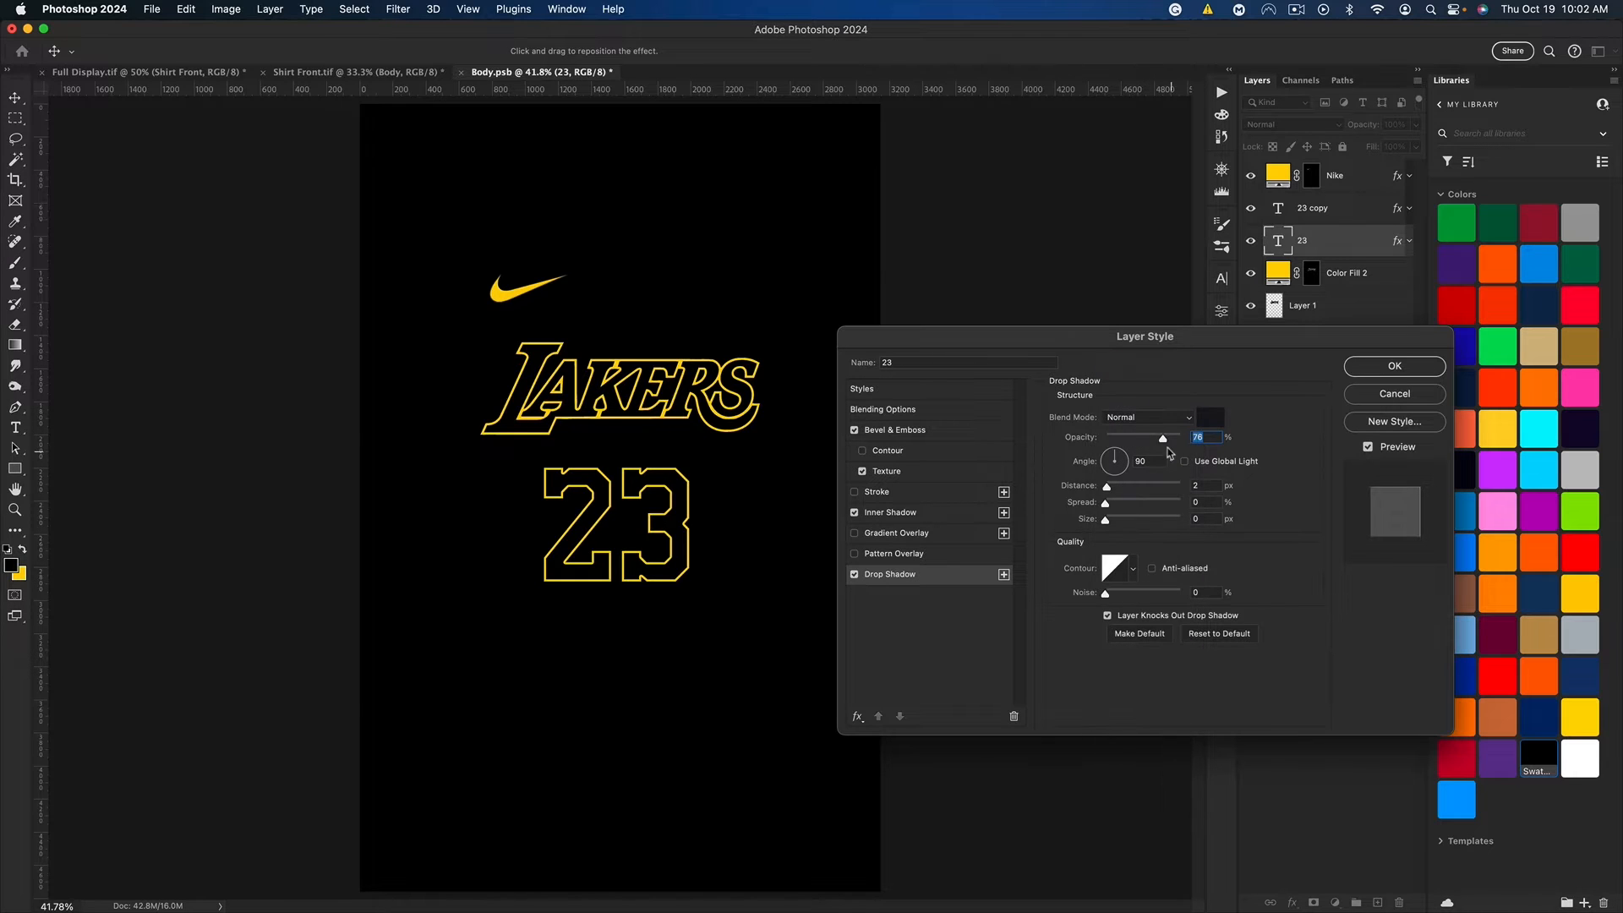
pyautogui.moveTo(1165, 440); pyautogui.dragTo(1265, 433)
# Step: Color the 23 layer's drop shadow with the yellow background color and set its distance to 25 px and angle to 114°
pyautogui.click(1211, 417)
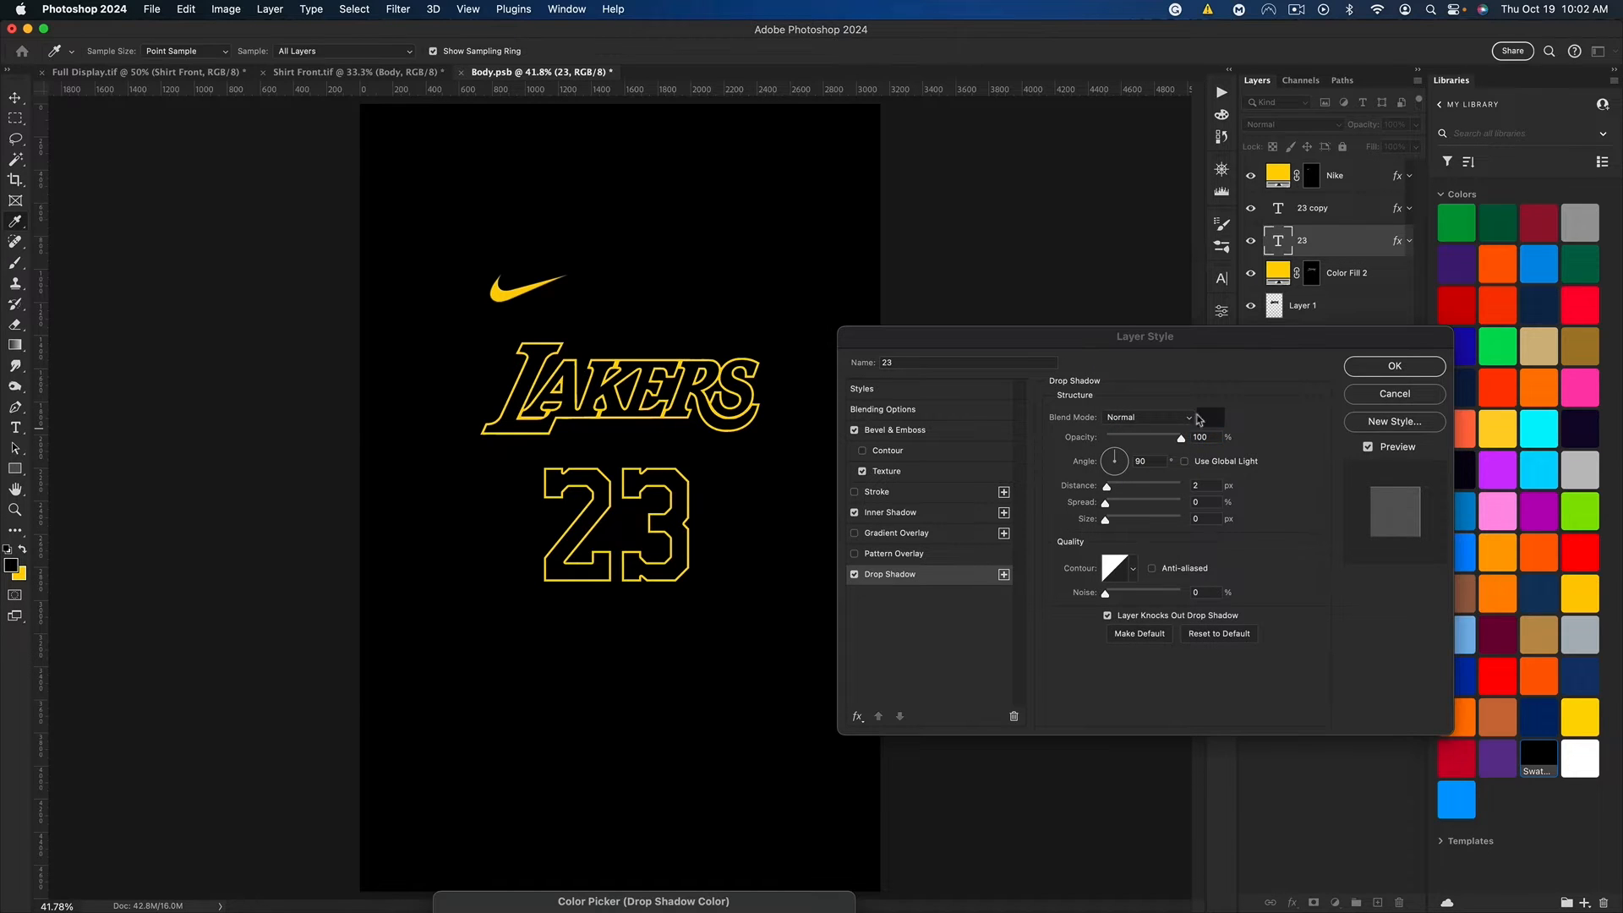
pyautogui.click(21, 573)
pyautogui.press('Return')
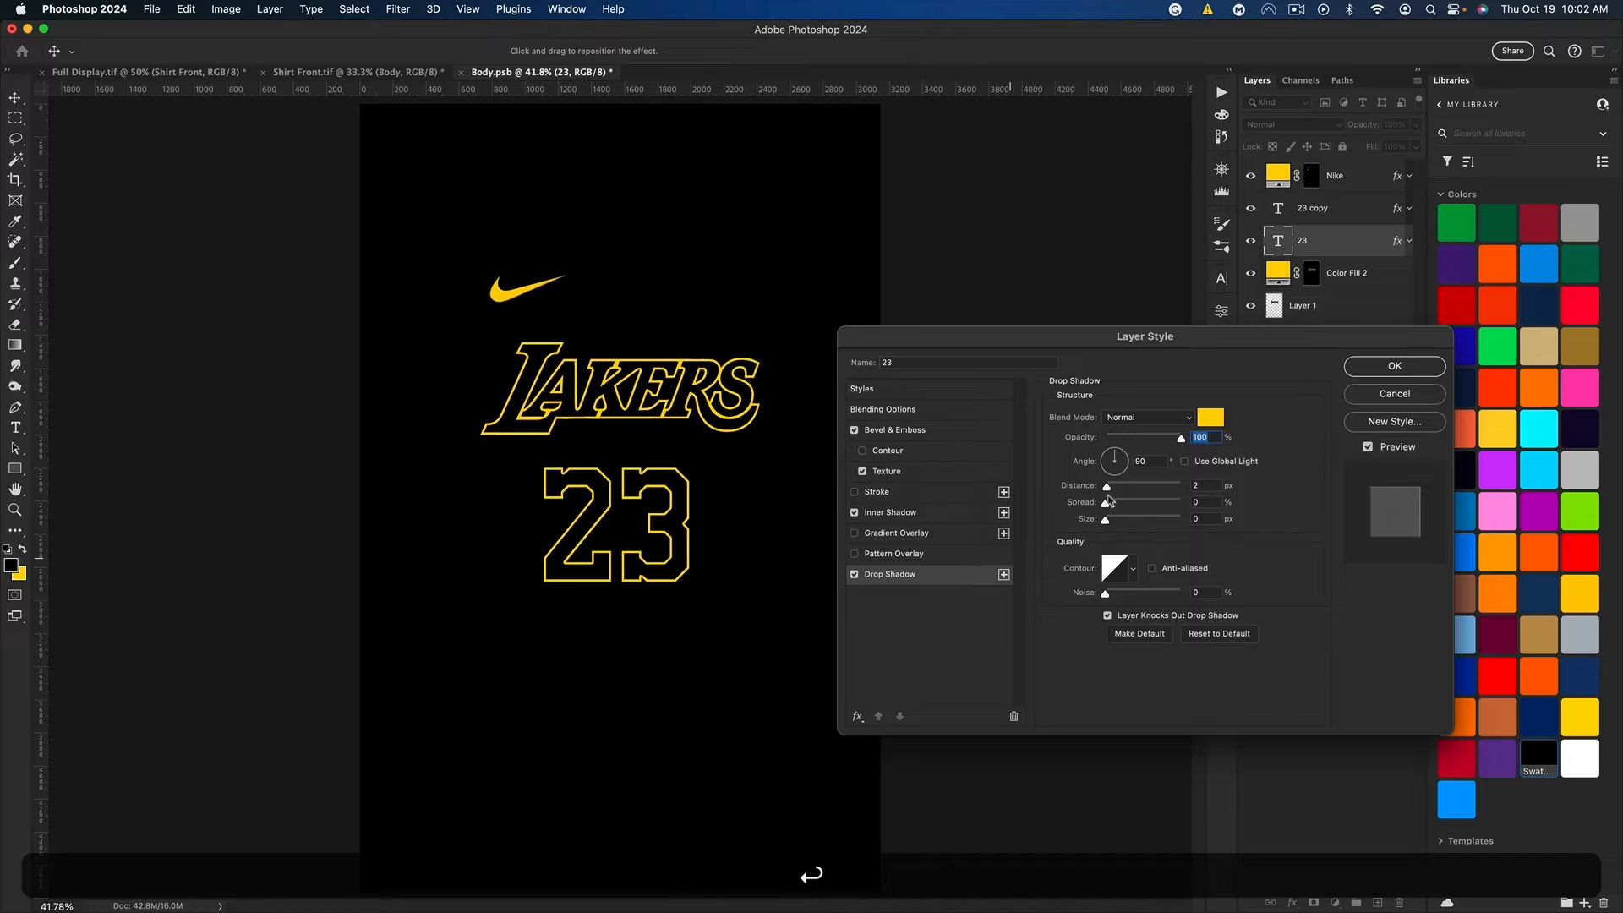
pyautogui.moveTo(1107, 487); pyautogui.dragTo(1108, 449)
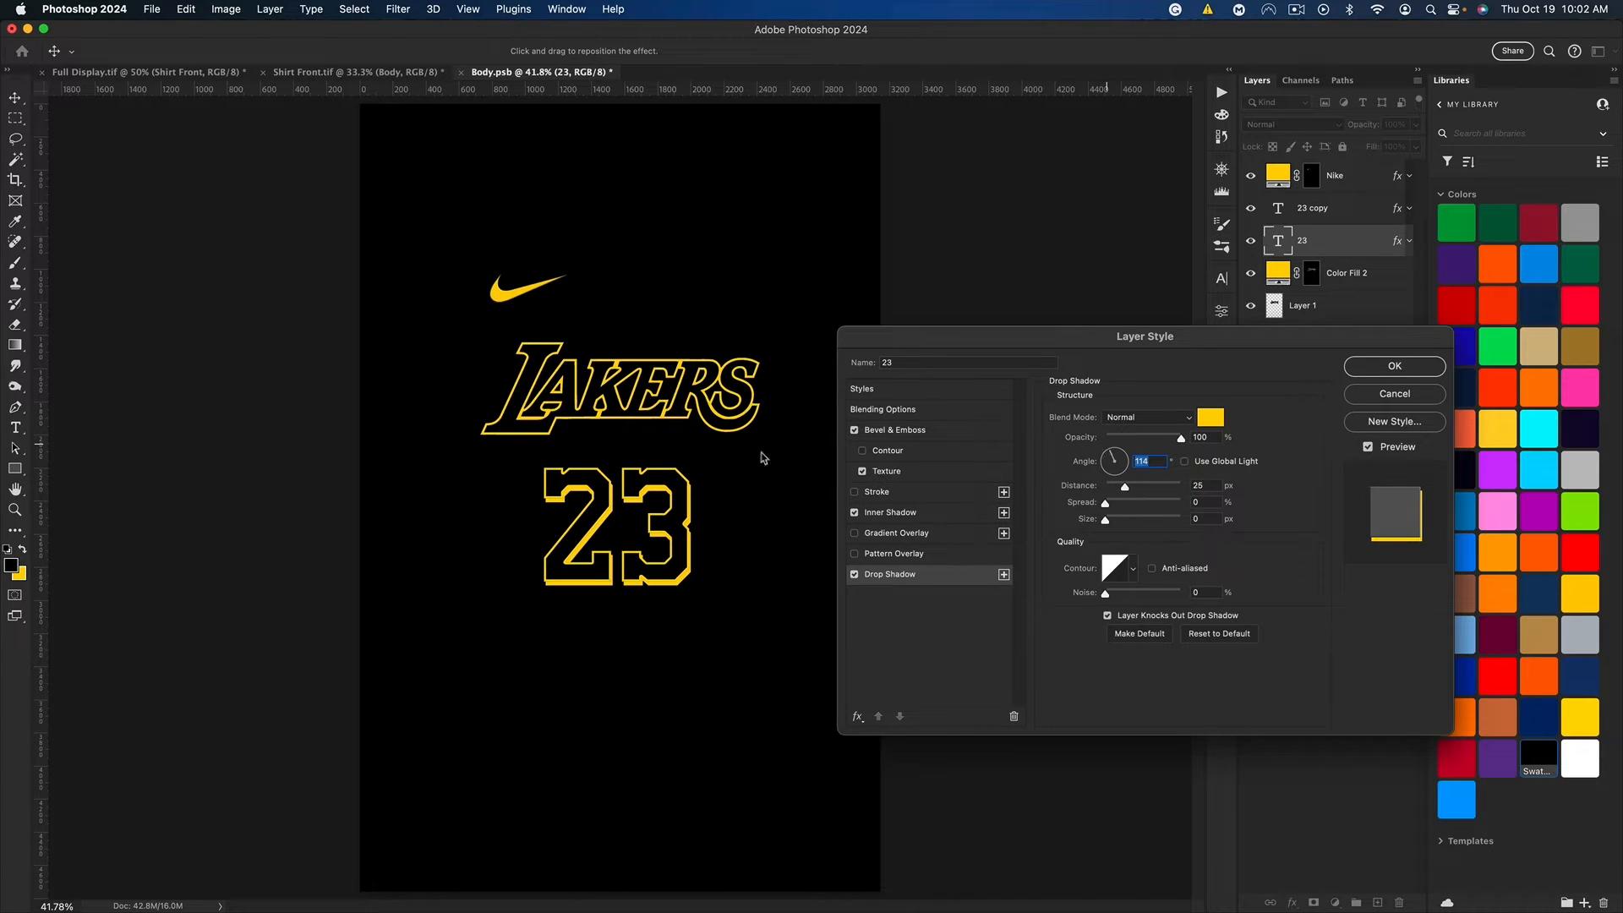
pyautogui.click(1381, 372)
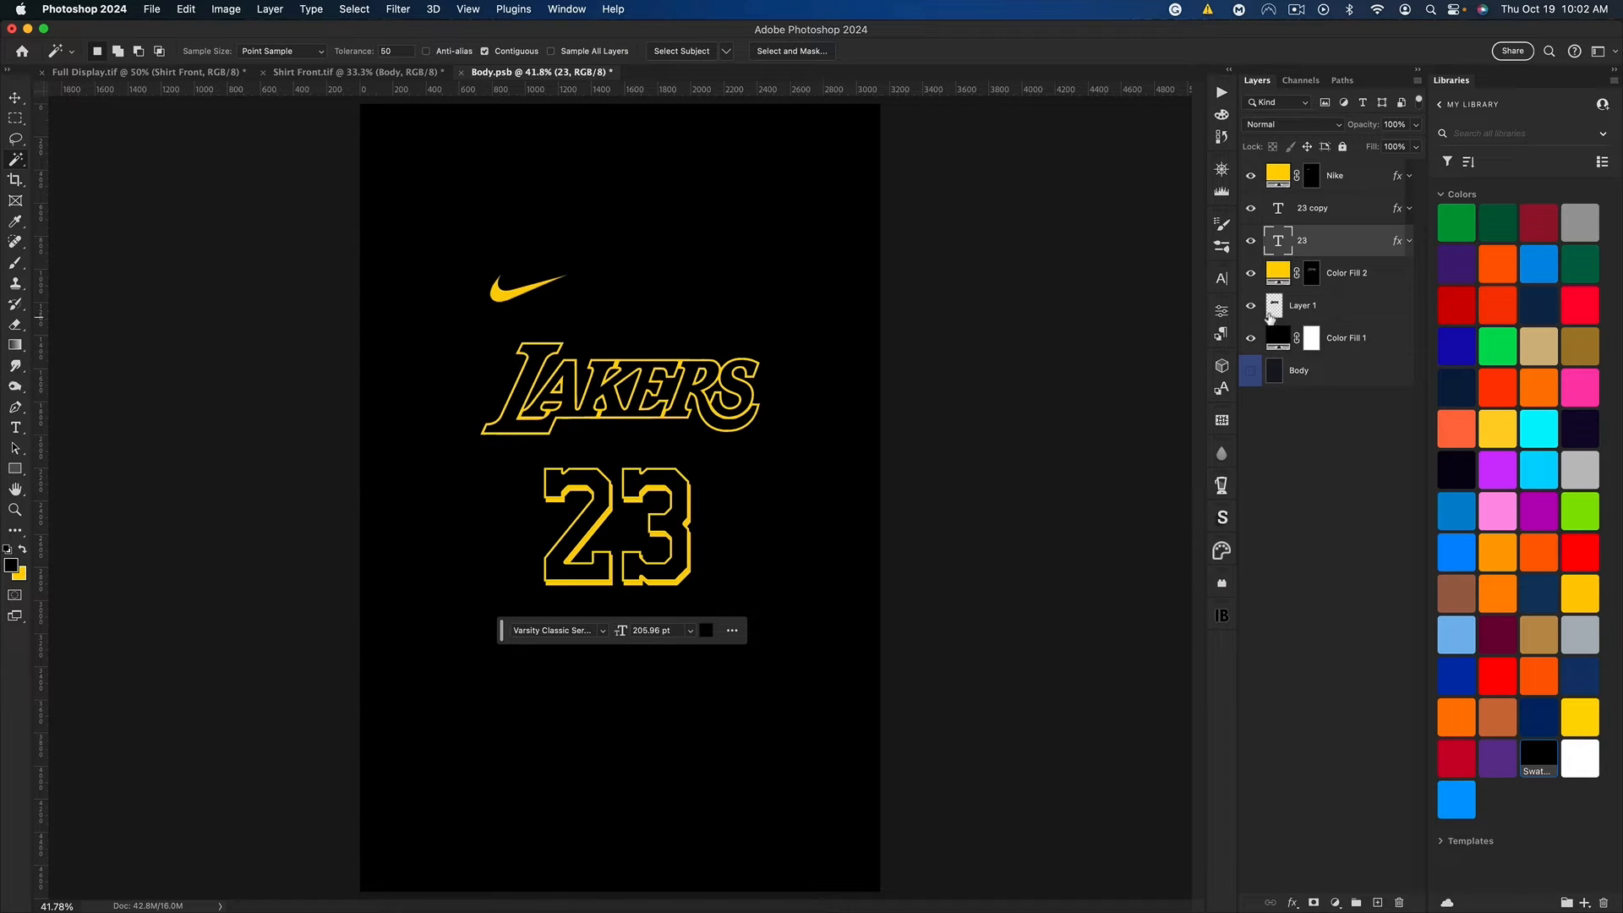
# Step: Place the pink tropical leaf pattern as a new layer directly above the black Color Fill 1 layer
pyautogui.press('v')
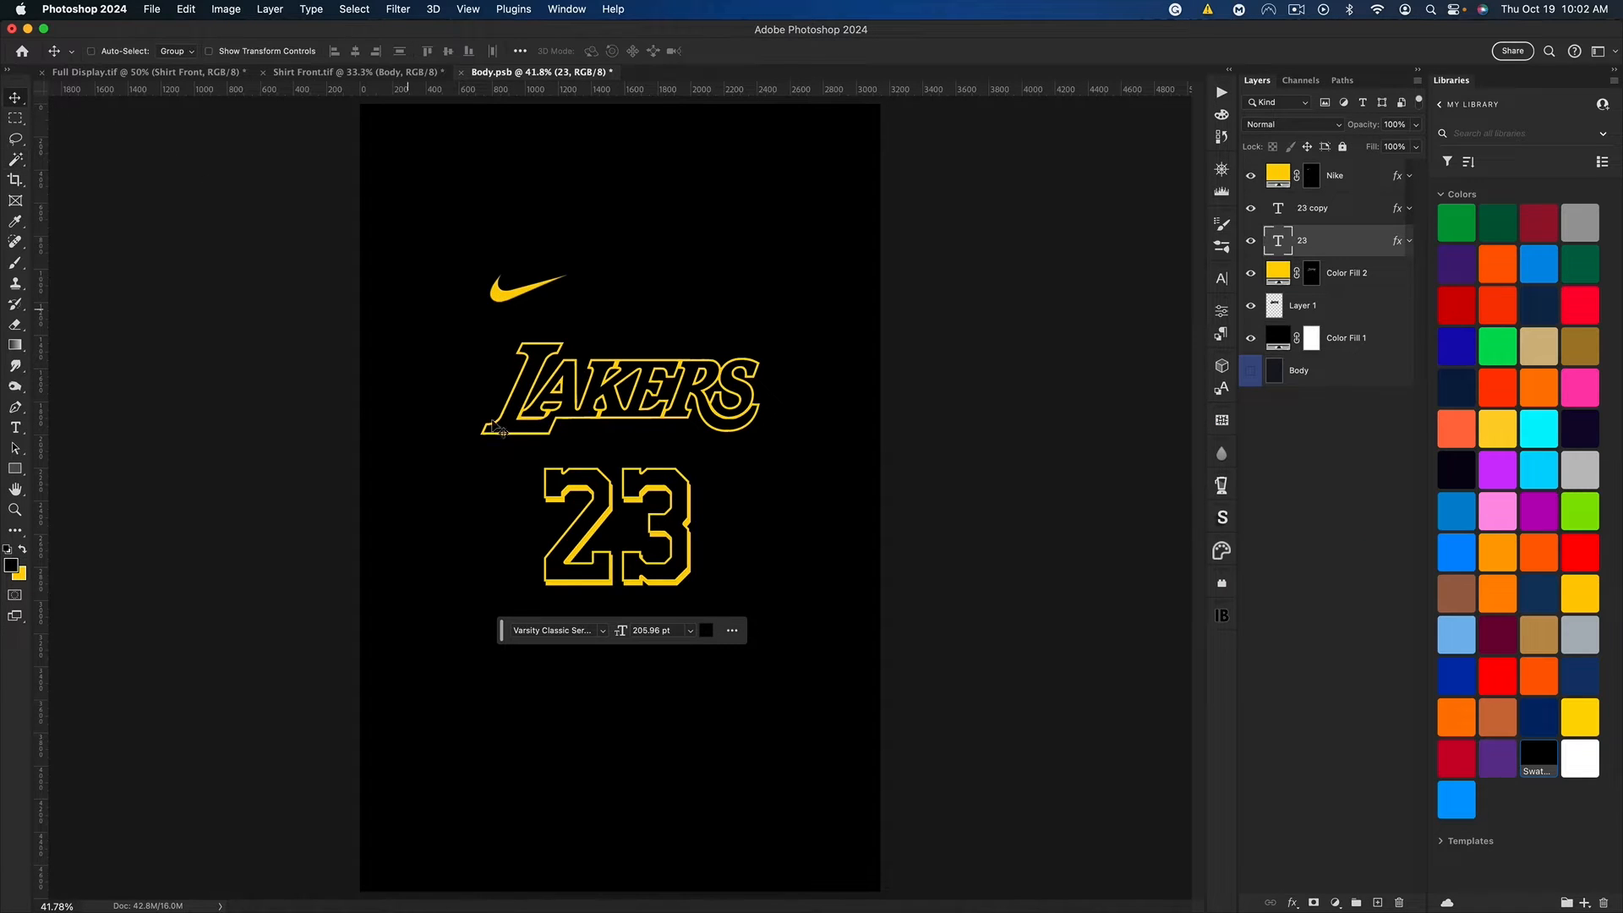
pyautogui.click(1369, 352)
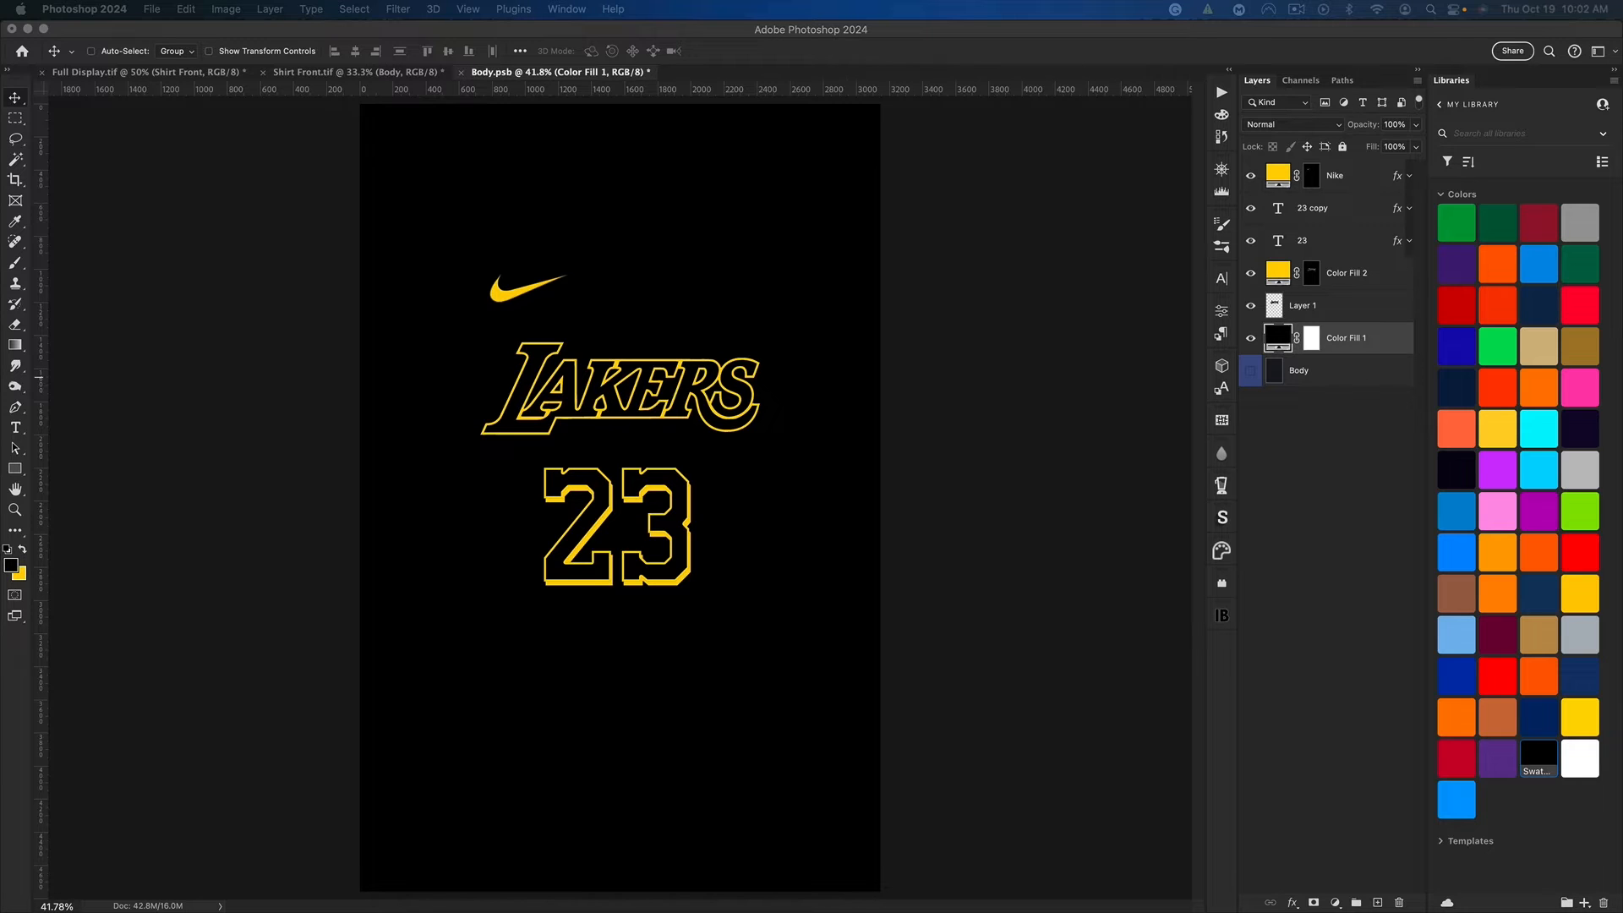
pyautogui.press('super+minus')
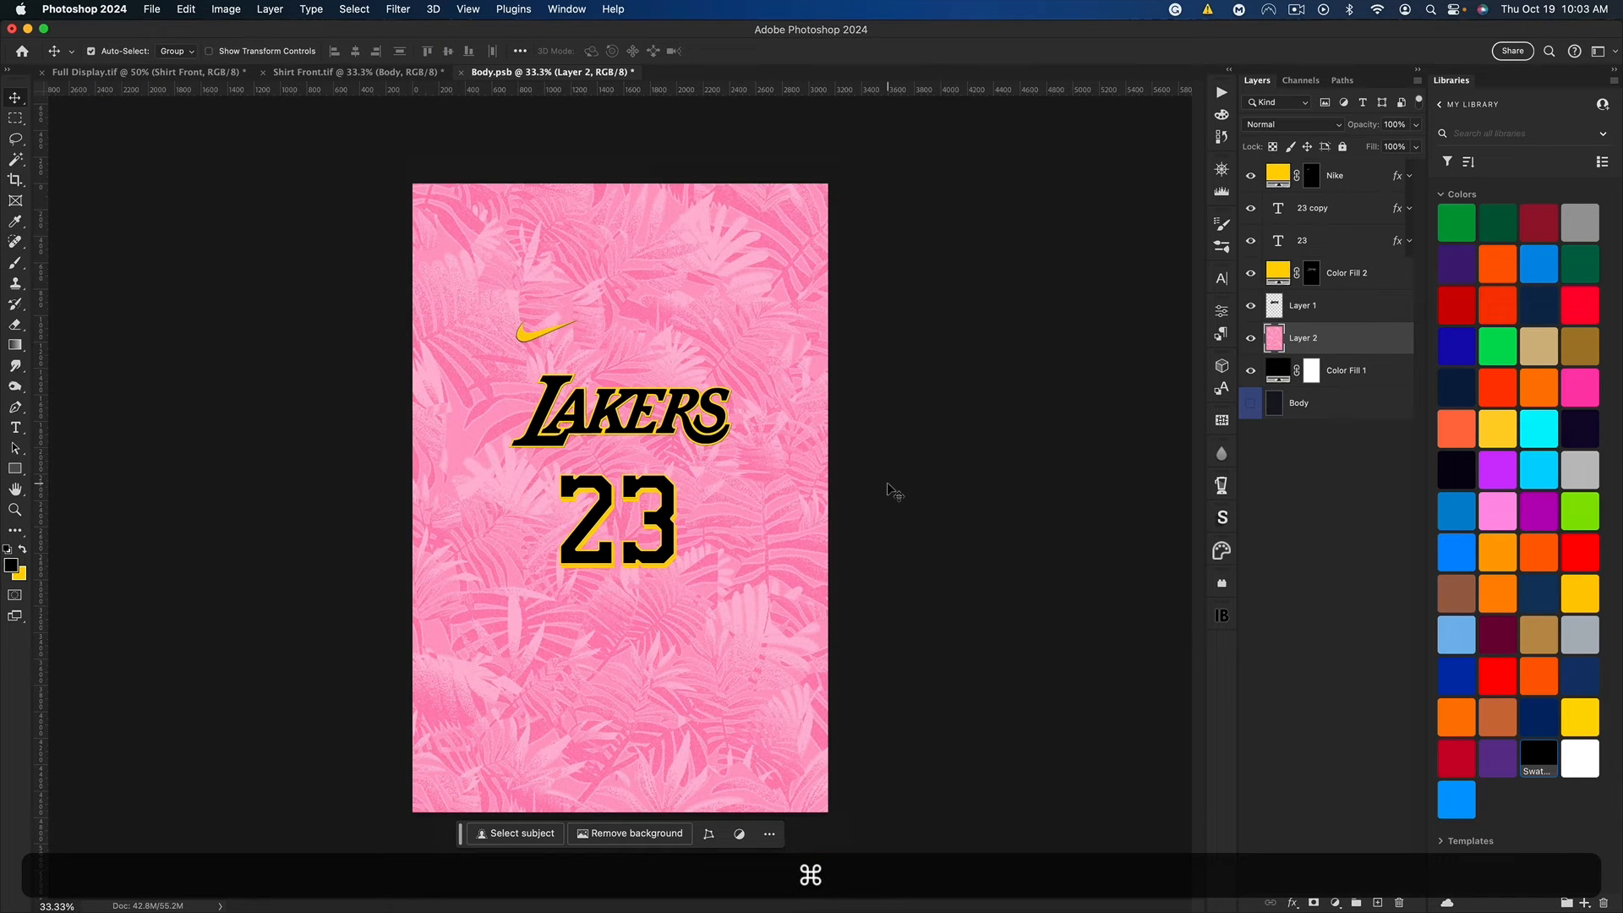
# Step: Desaturate and darken the pink leaf pattern layer with Hue/Saturation, using saturation -100 and lightness -45
pyautogui.press('super+u')
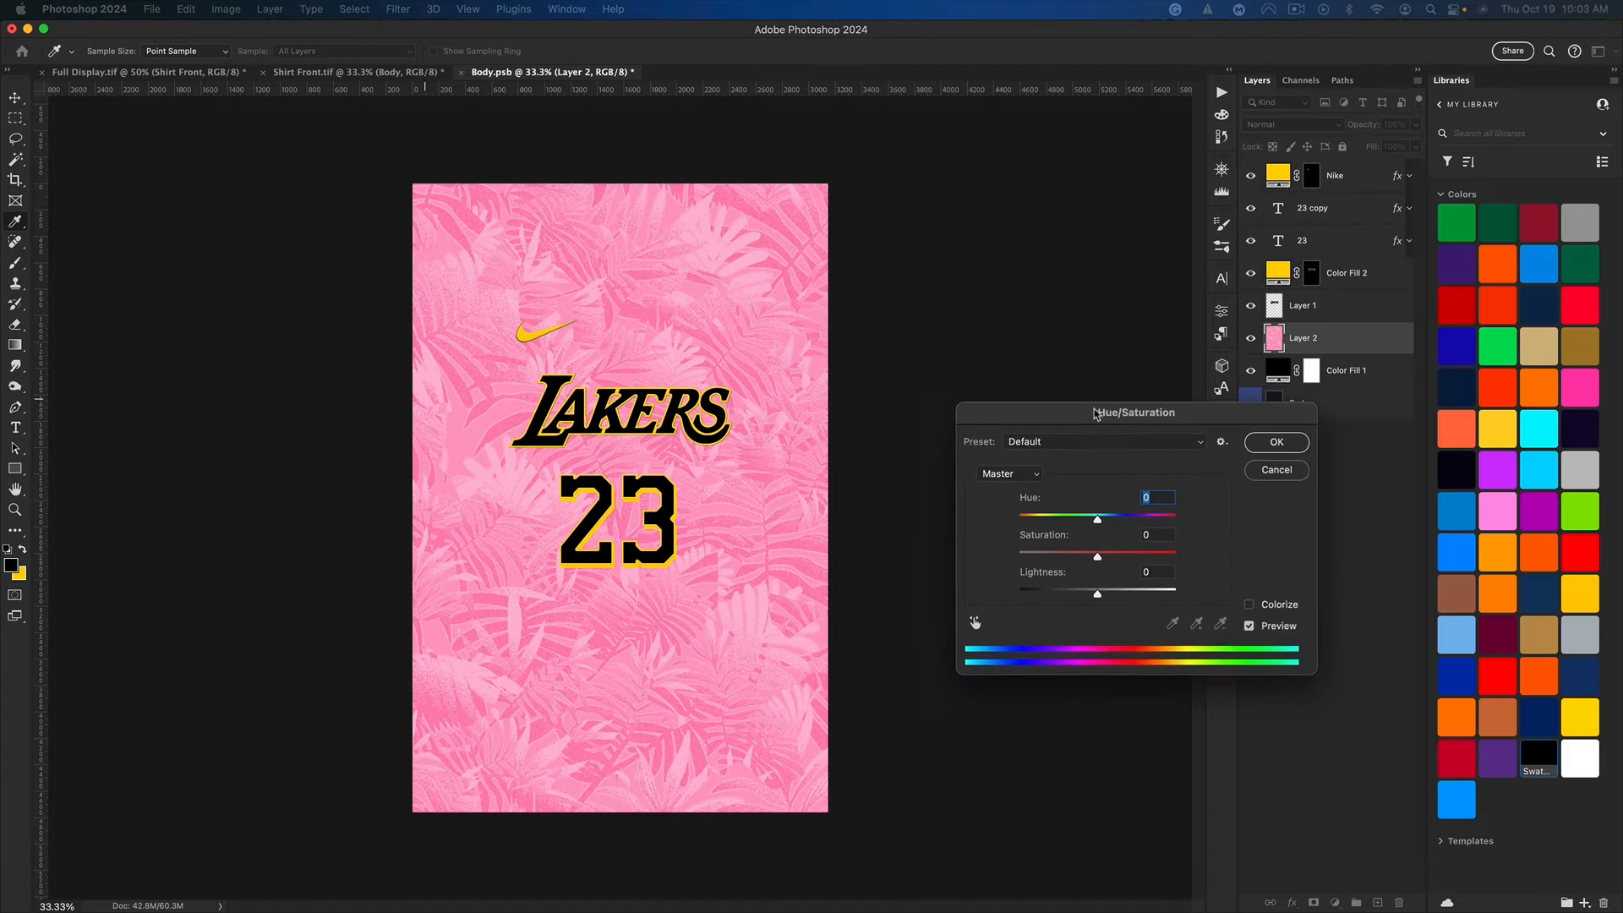
pyautogui.press('Tab')
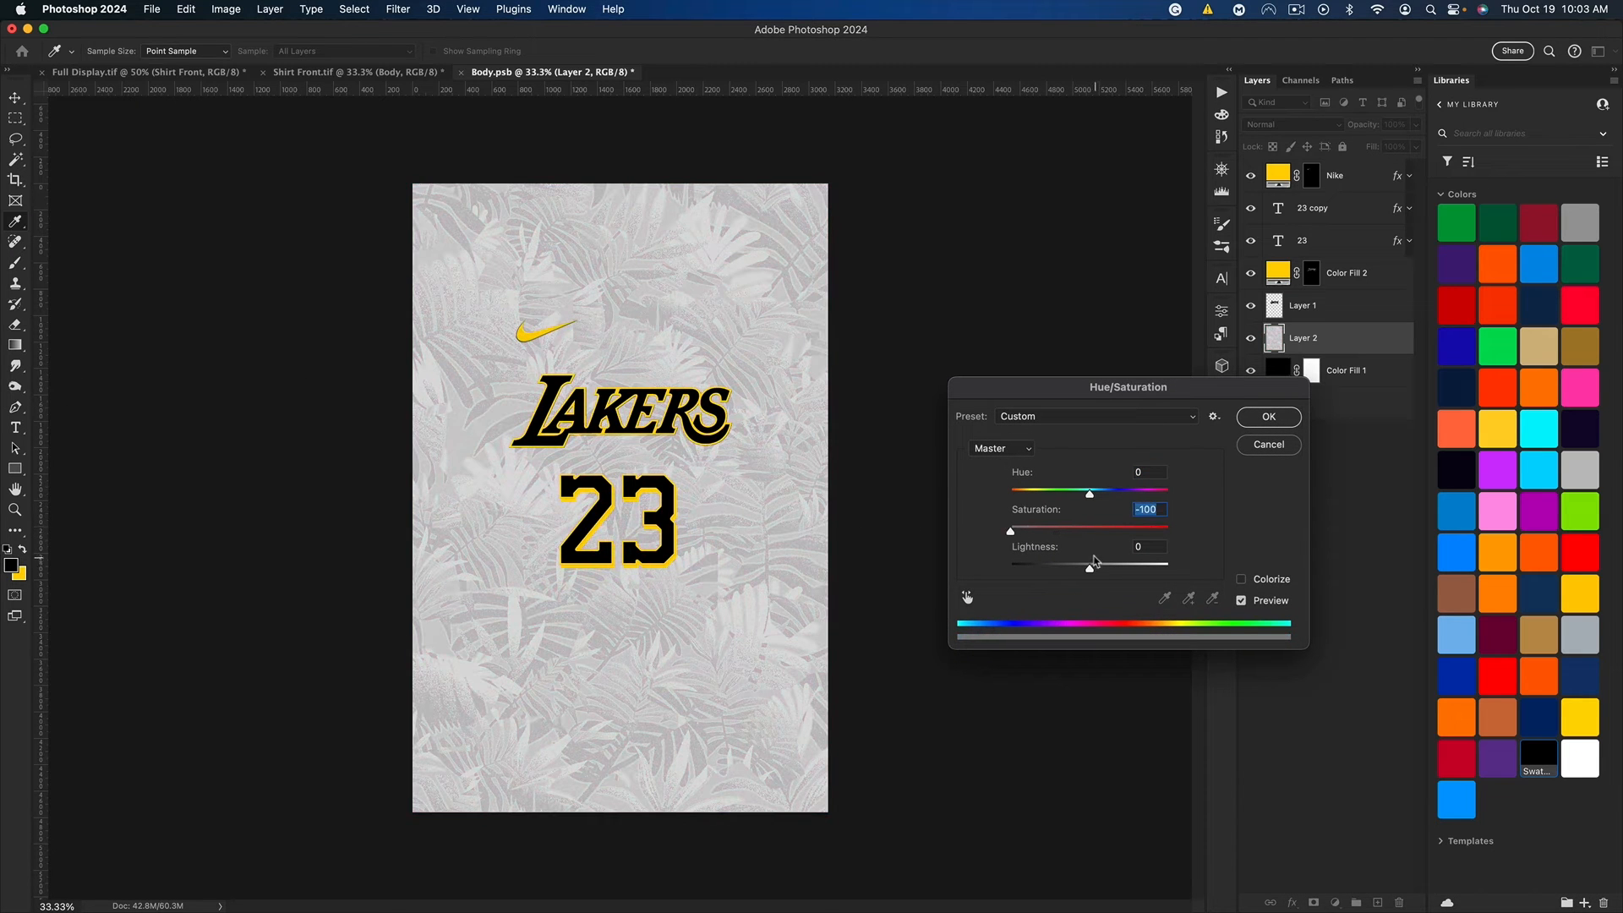
pyautogui.moveTo(1089, 568); pyautogui.dragTo(1053, 568)
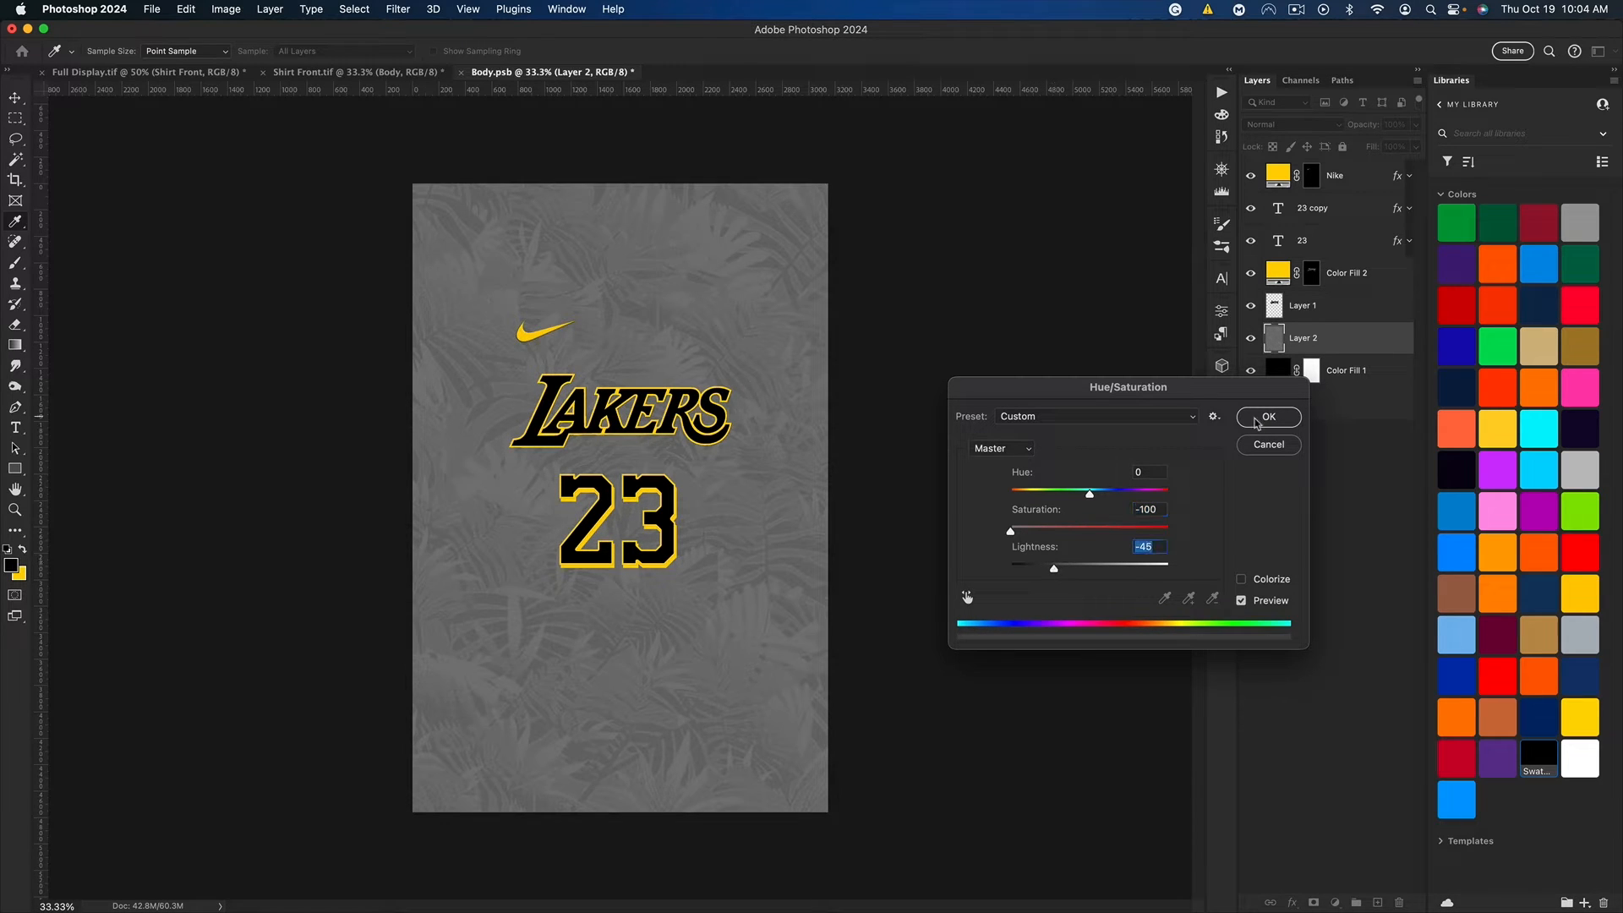
pyautogui.click(1264, 424)
# Step: Boost the grey leaf pattern's contrast with Levels, setting the black input to 105 and the white input to 135
pyautogui.press('super+l')
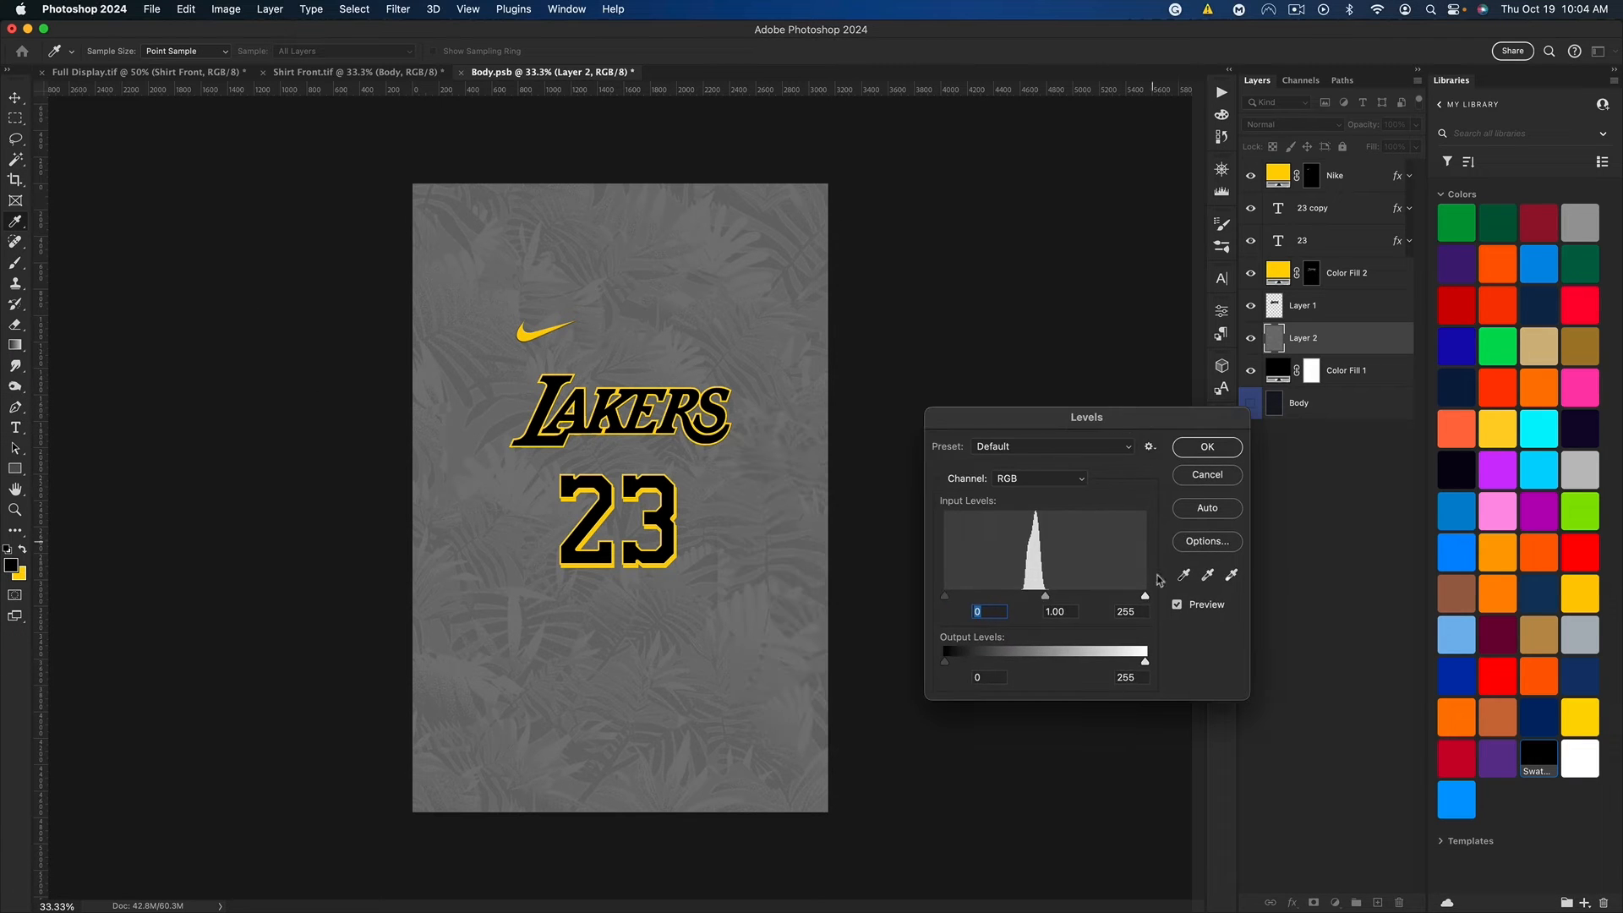
pyautogui.moveTo(1145, 596); pyautogui.dragTo(1052, 598)
pyautogui.moveTo(945, 596); pyautogui.dragTo(1029, 601)
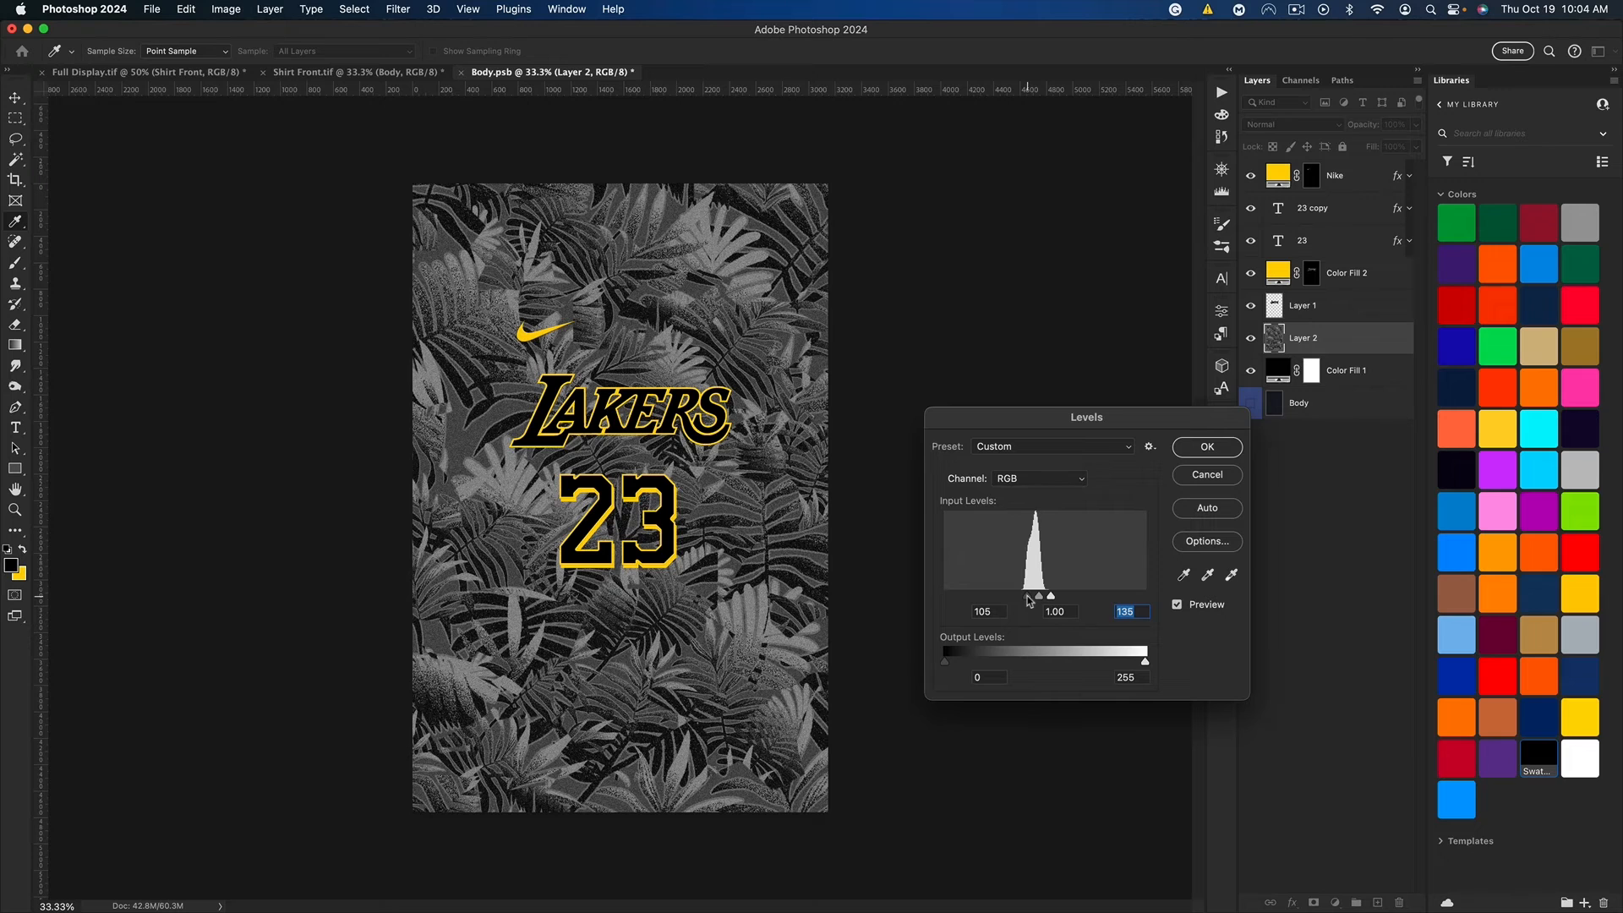
pyautogui.click(1207, 447)
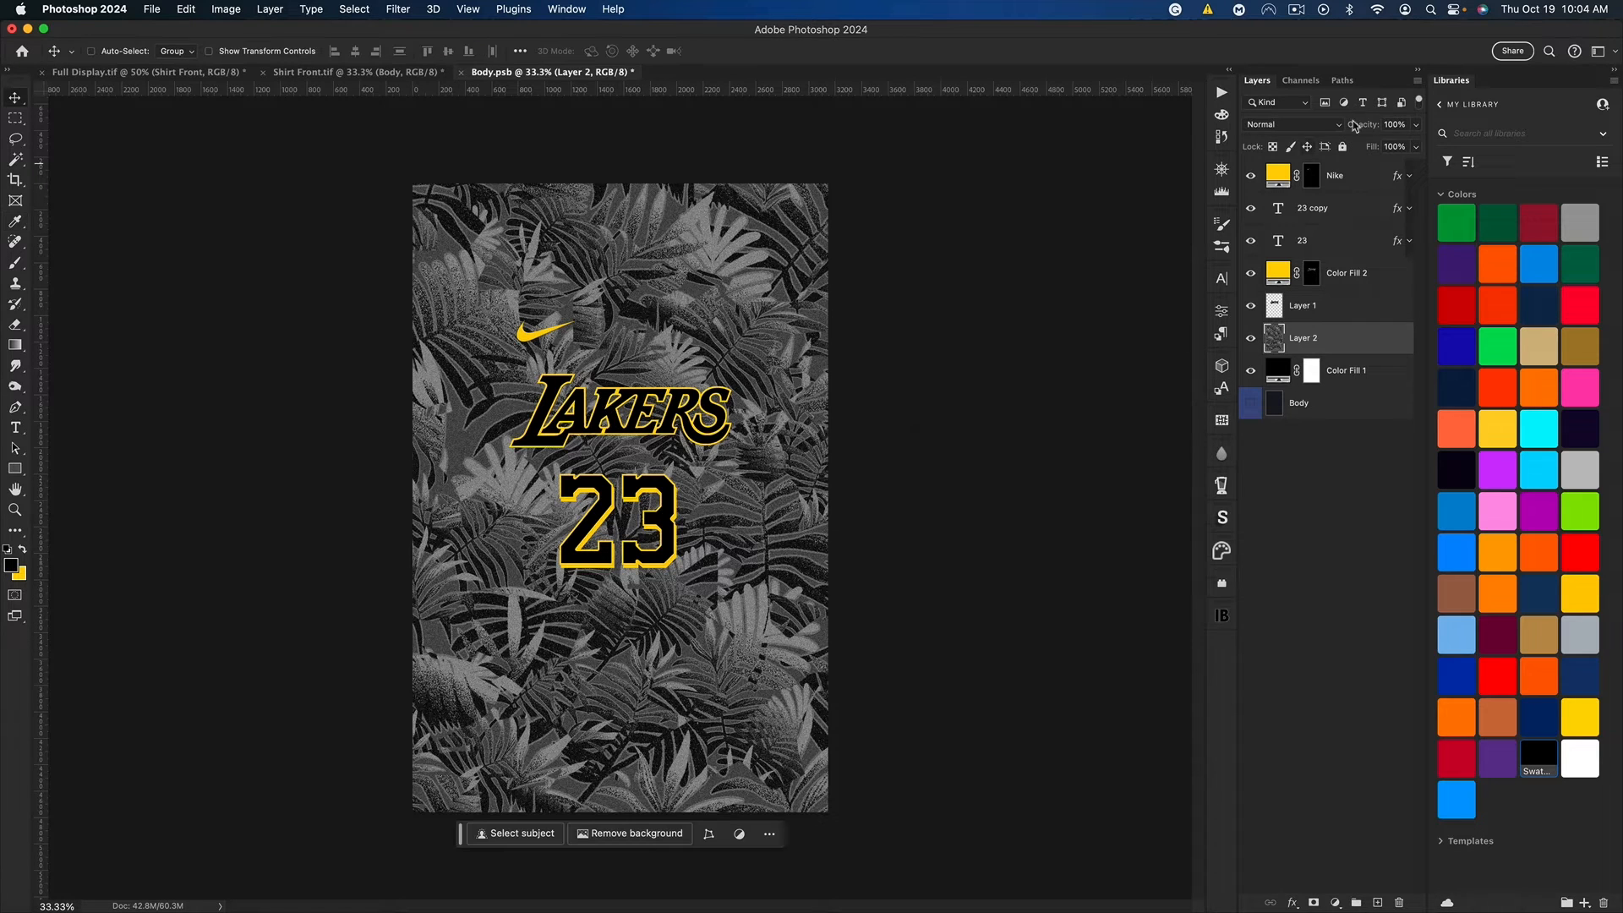
# Step: Set the leaf pattern layer's opacity to 15% and check the saved artwork on the jersey in Shirt Front.tif
pyautogui.moveTo(1365, 129); pyautogui.dragTo(1302, 128)
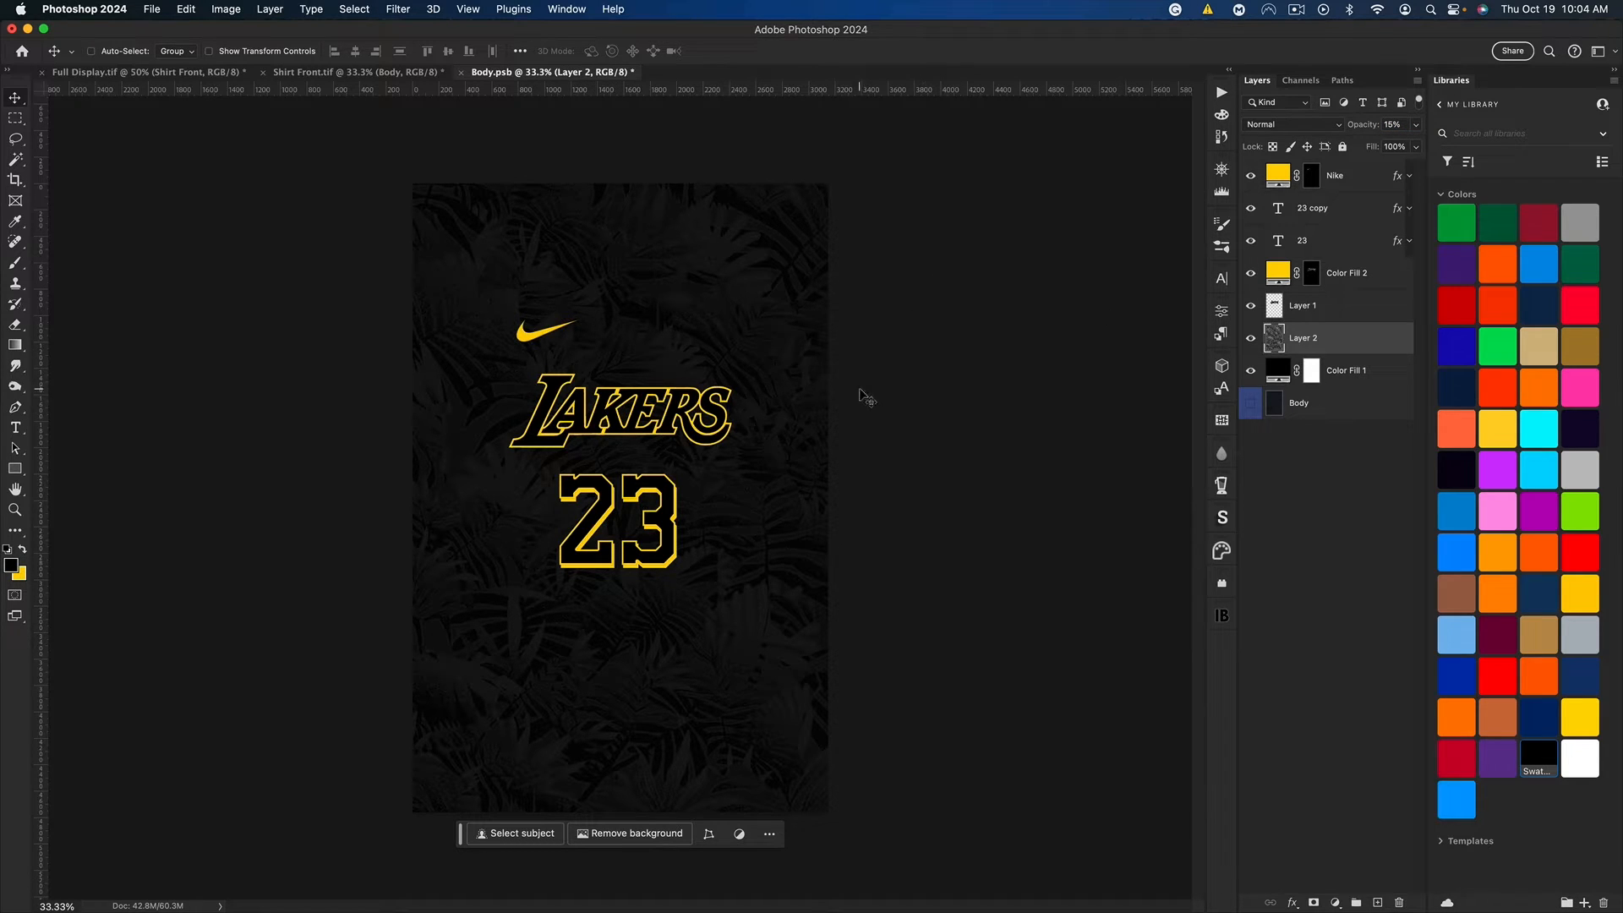
pyautogui.press('super+s')
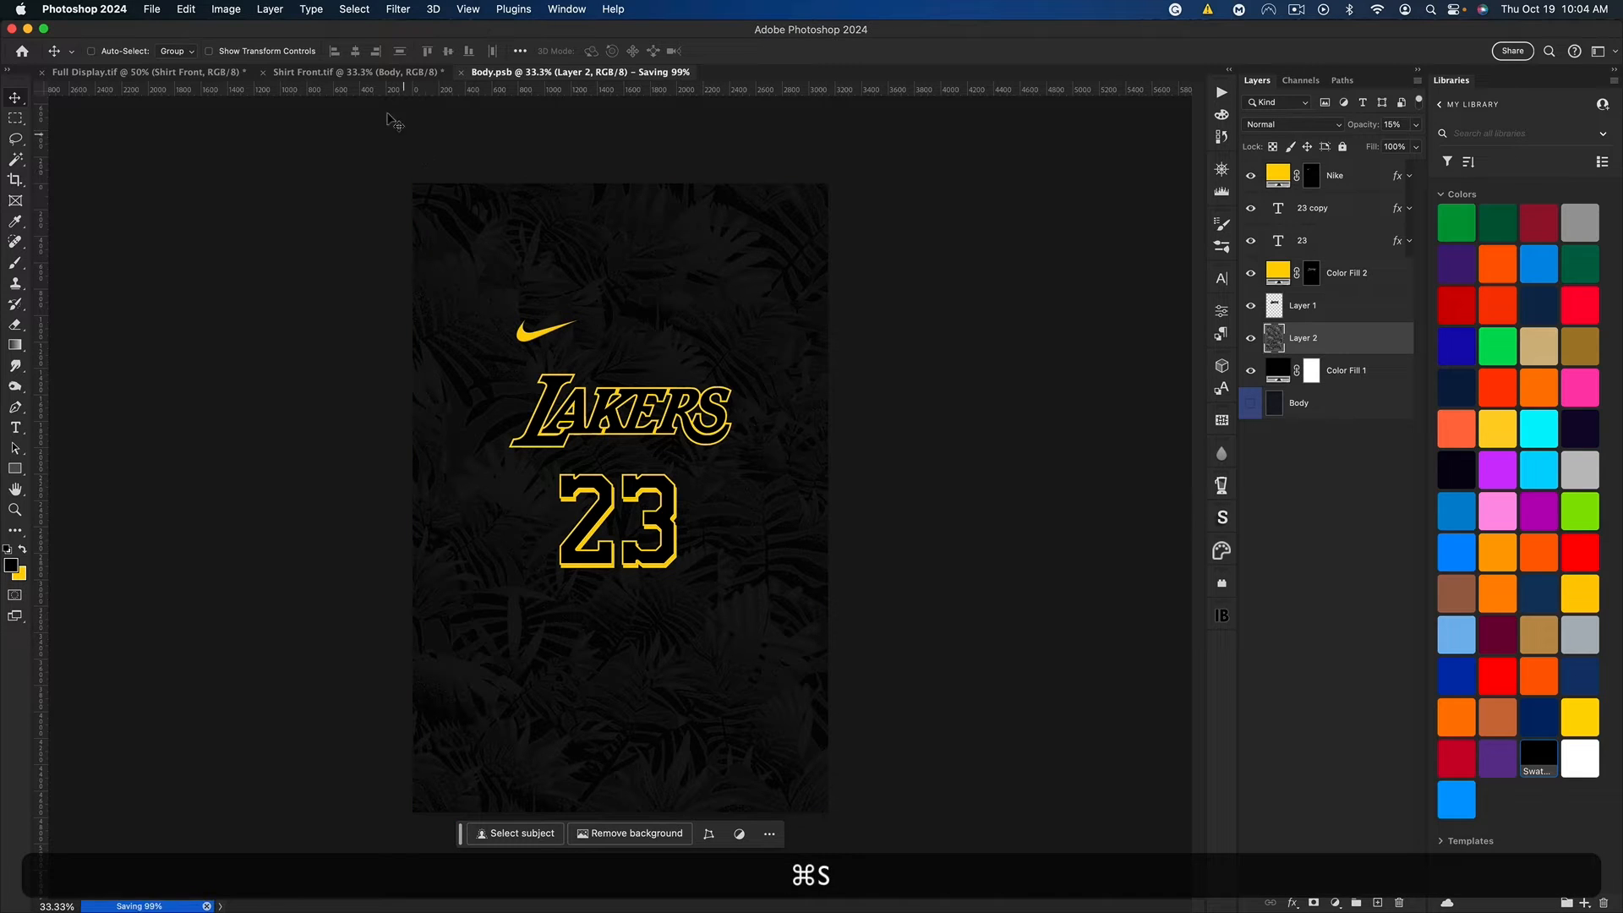
pyautogui.click(308, 72)
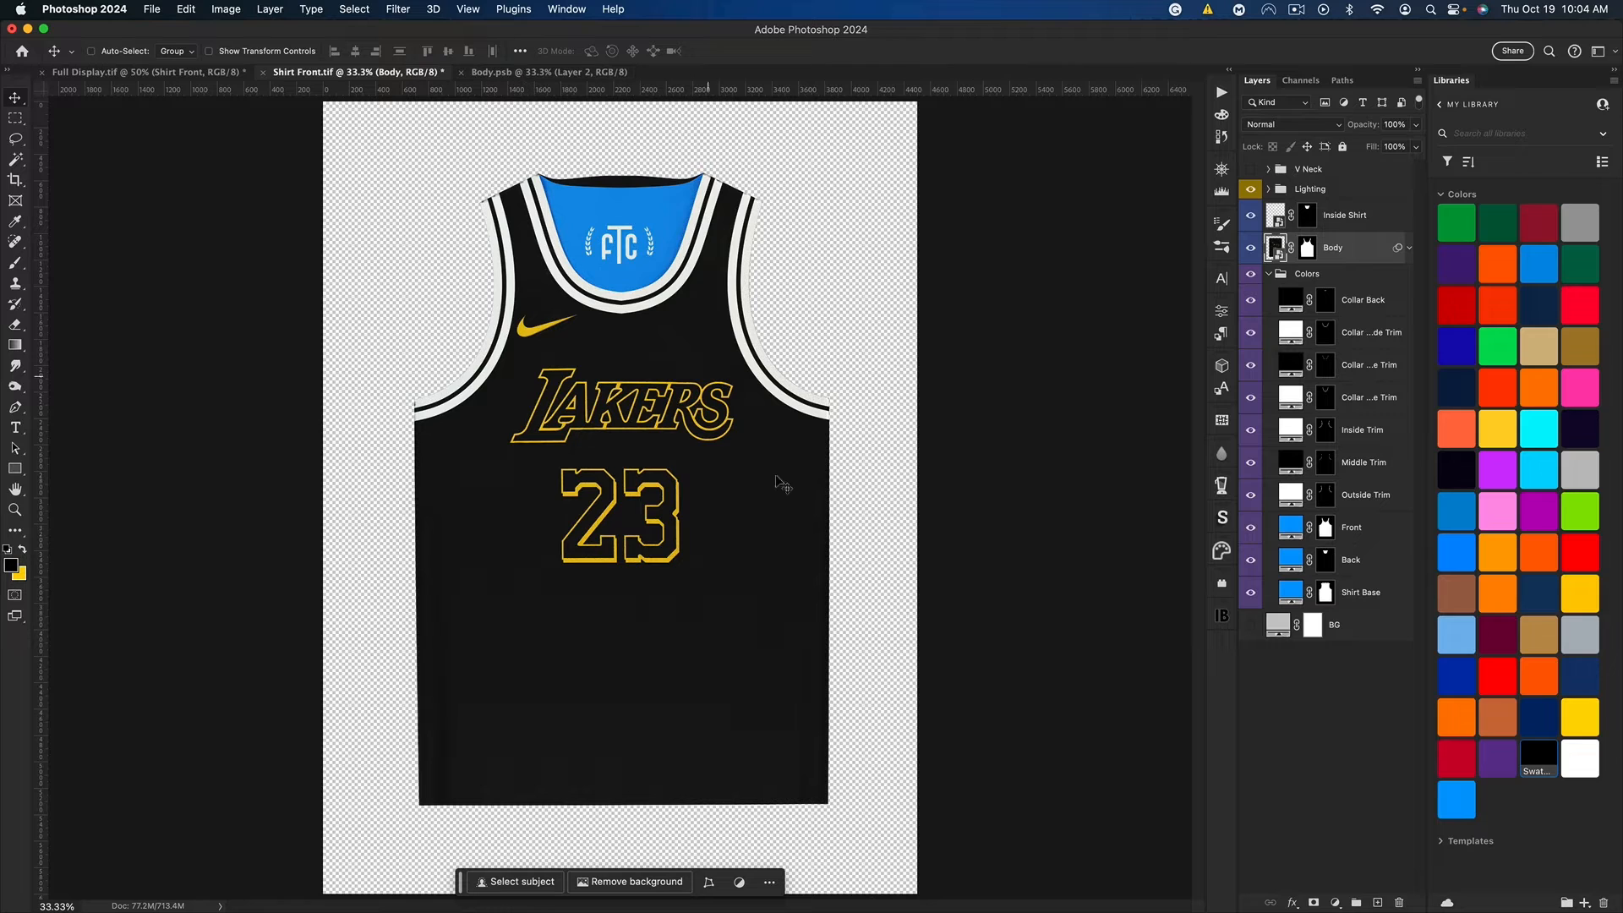
pyautogui.click(1268, 189)
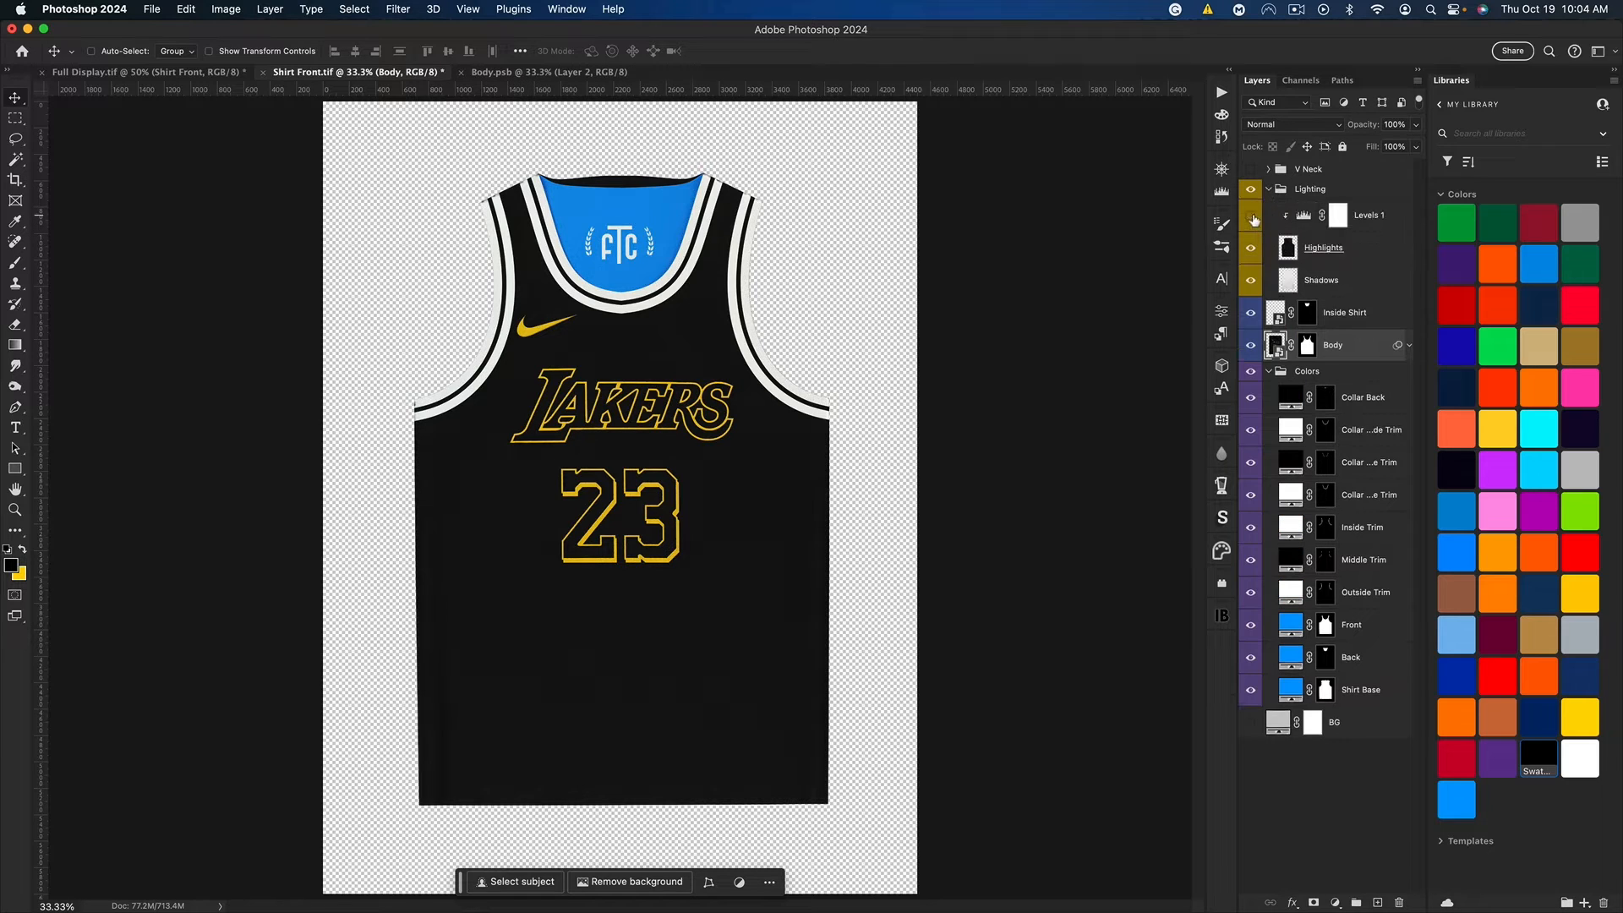
# Step: Raise the leaf pattern layer's opacity slightly in Body.psb and return to the updated jersey in Shirt Front.tif
pyautogui.click(530, 74)
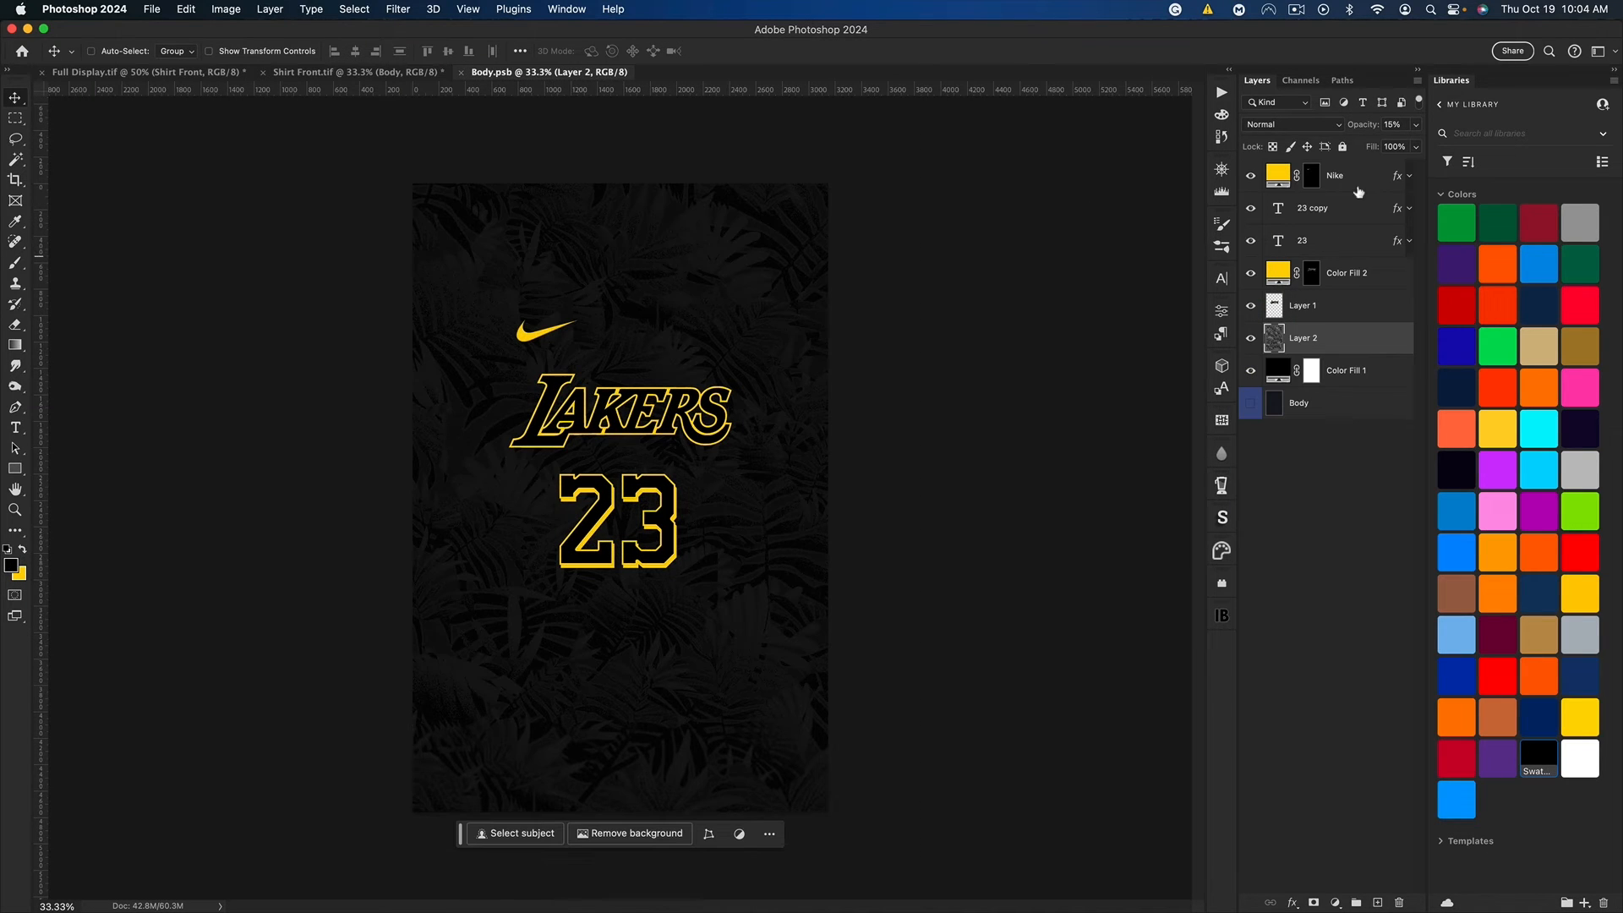
pyautogui.moveTo(1353, 127); pyautogui.dragTo(1375, 127)
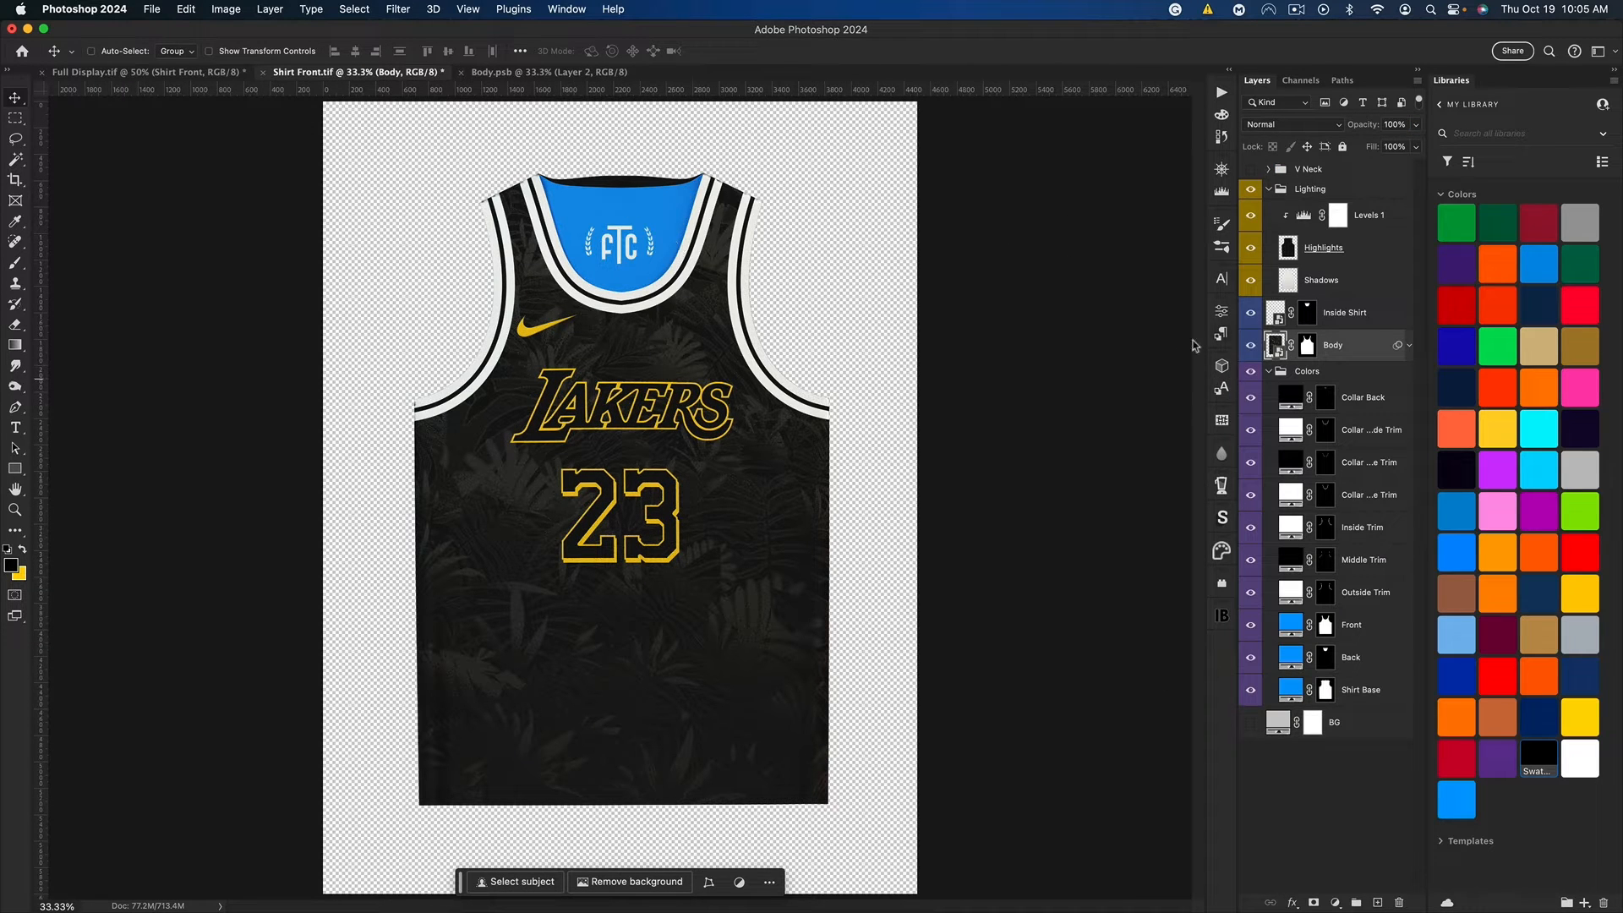
pyautogui.click(1270, 187)
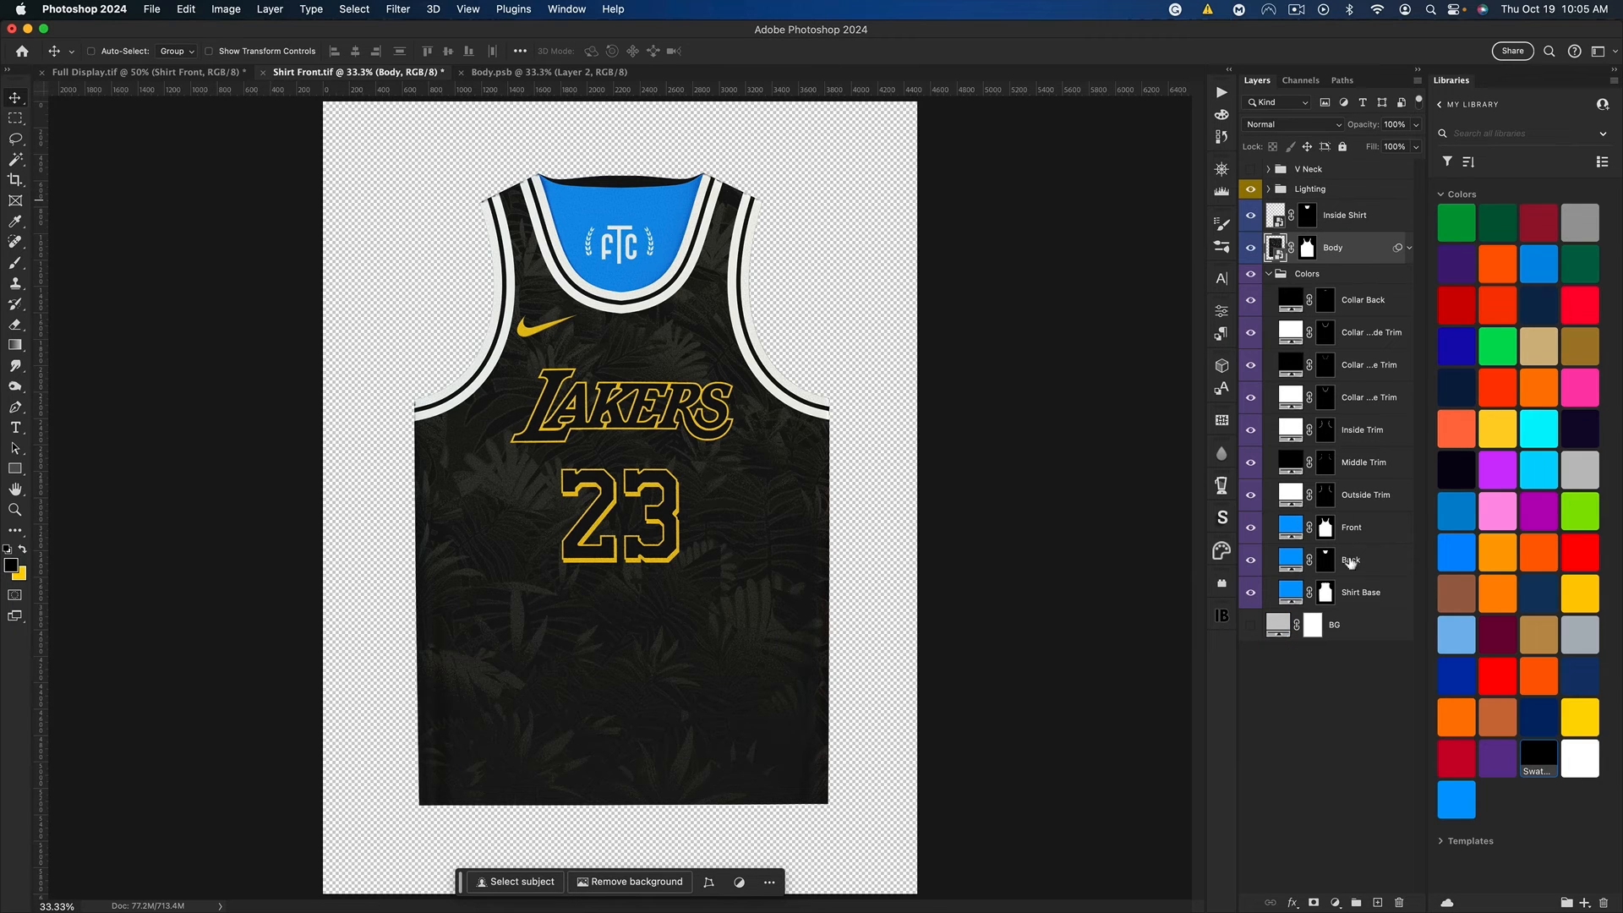
# Step: Recolor the jersey's Front, Back and Shirt Base color layers with the black library swatch
pyautogui.click(1361, 595)
pyautogui.keyDown('shift'); pyautogui.click(1360, 531); pyautogui.keyUp('shift')
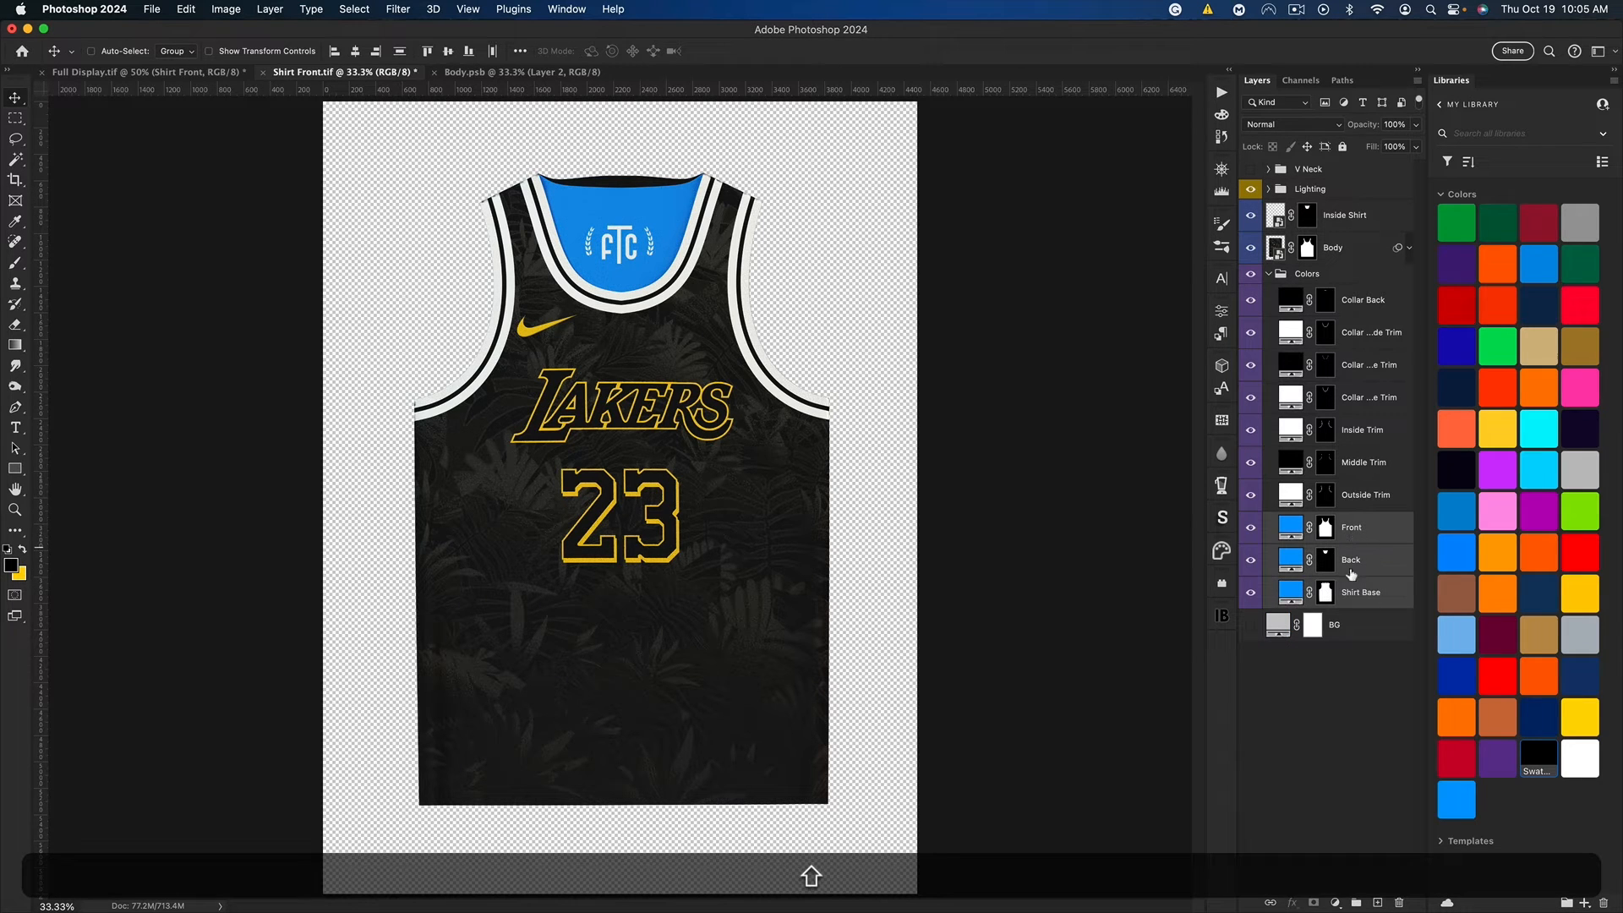
pyautogui.click(1534, 756)
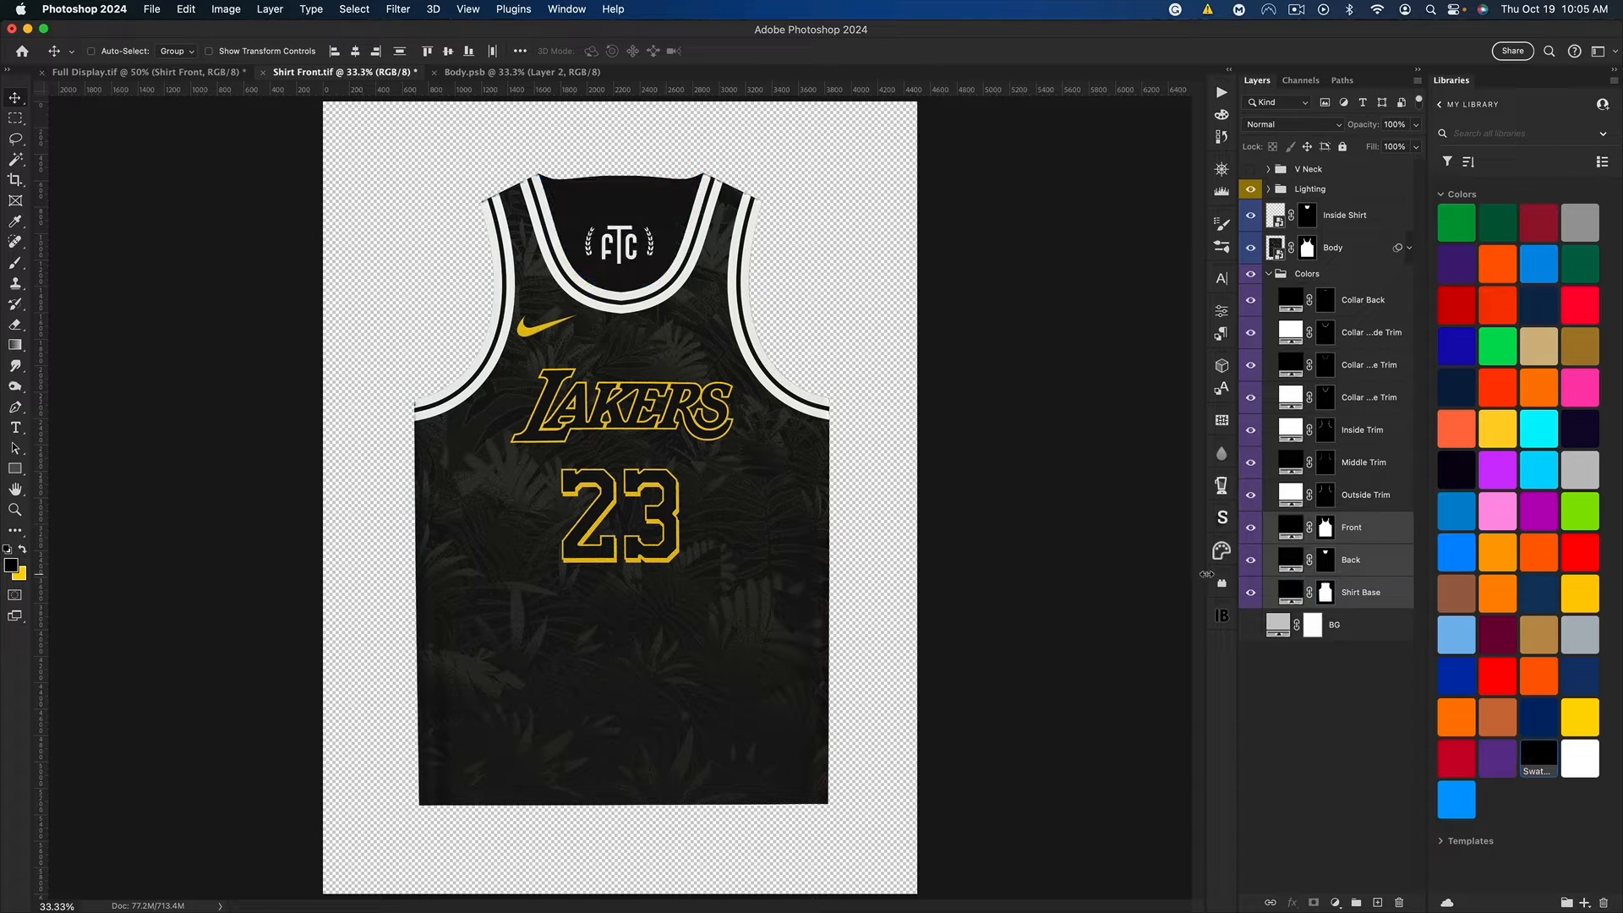
# Step: Change the jersey's Outside Trim and Inside Trim fill layers from white to the yellow background color
pyautogui.doubleClick(1288, 495)
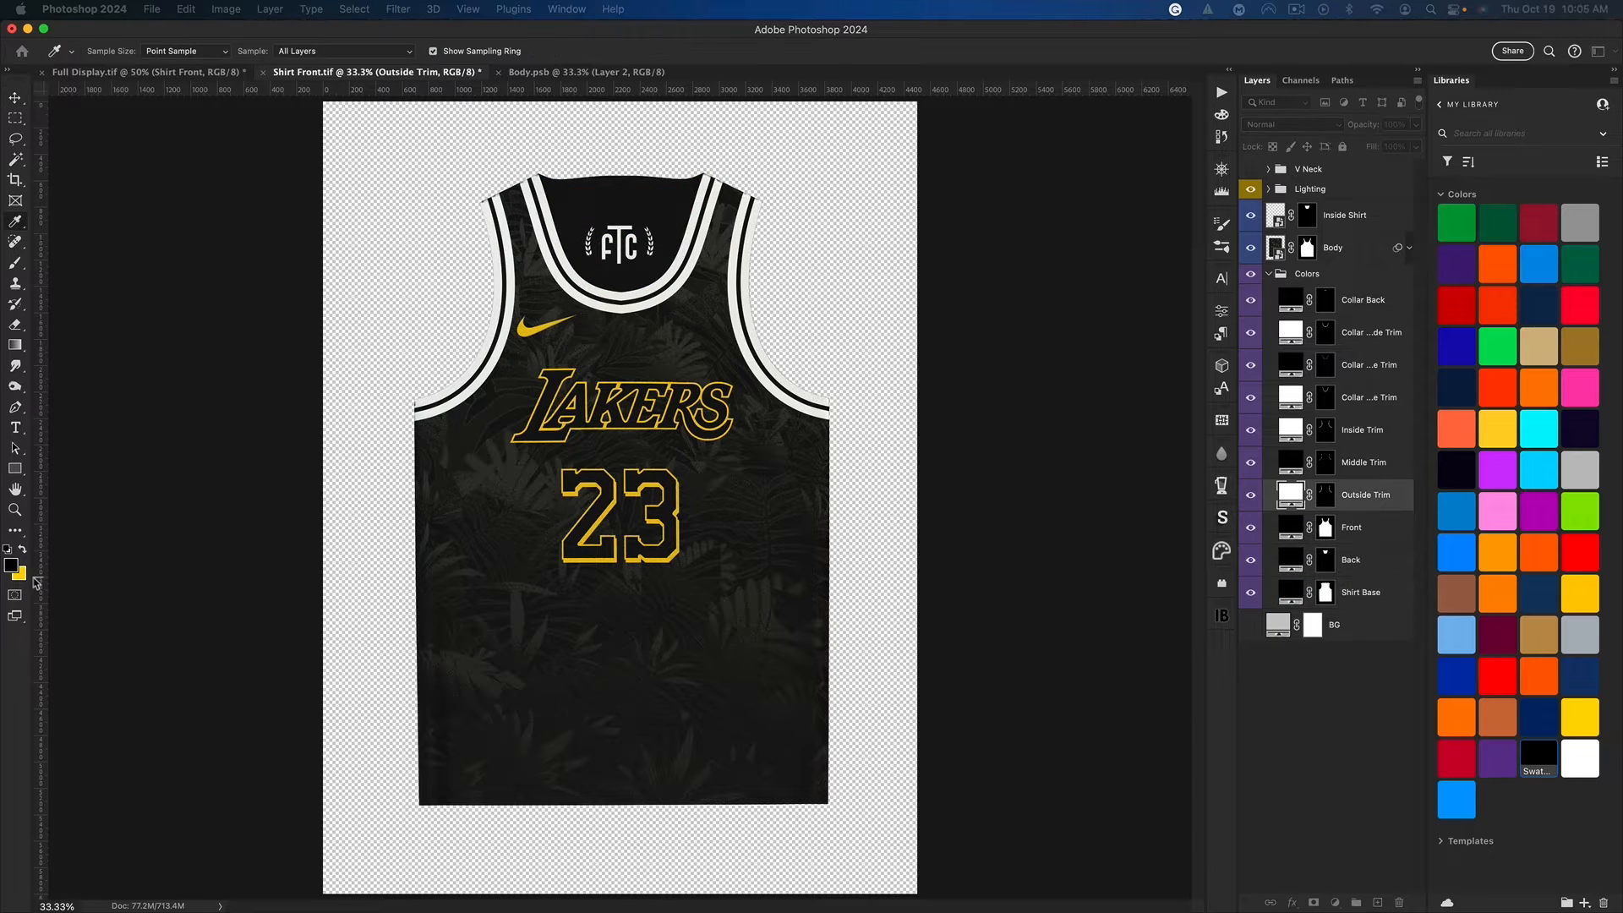
pyautogui.press('super+c')
pyautogui.press('Return')
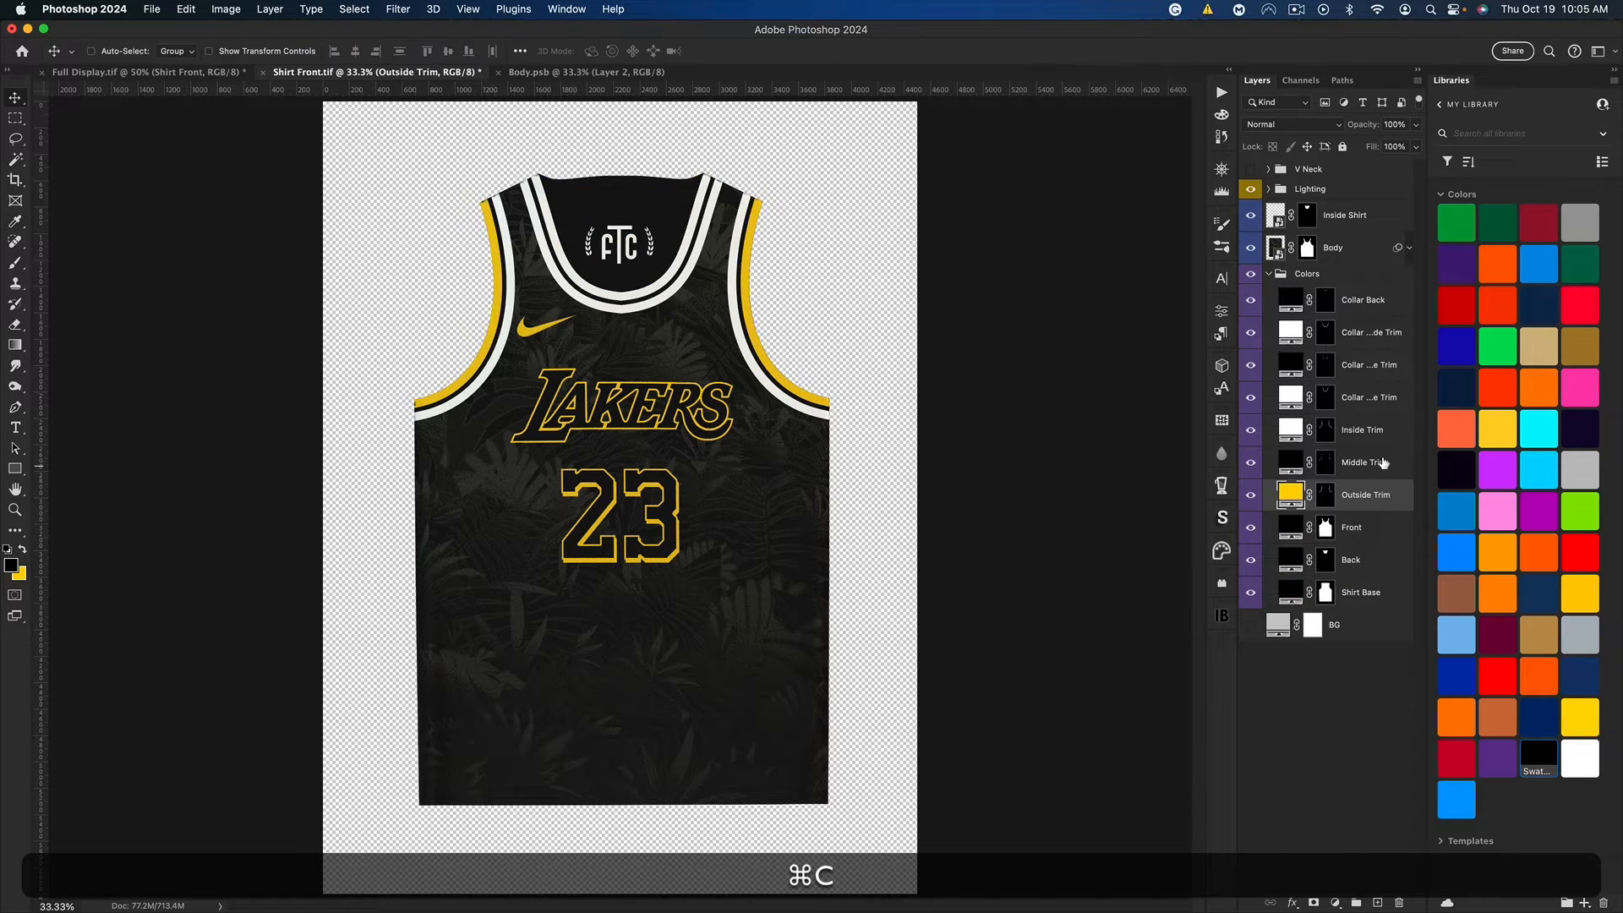
pyautogui.doubleClick(1287, 429)
pyautogui.press('super+v')
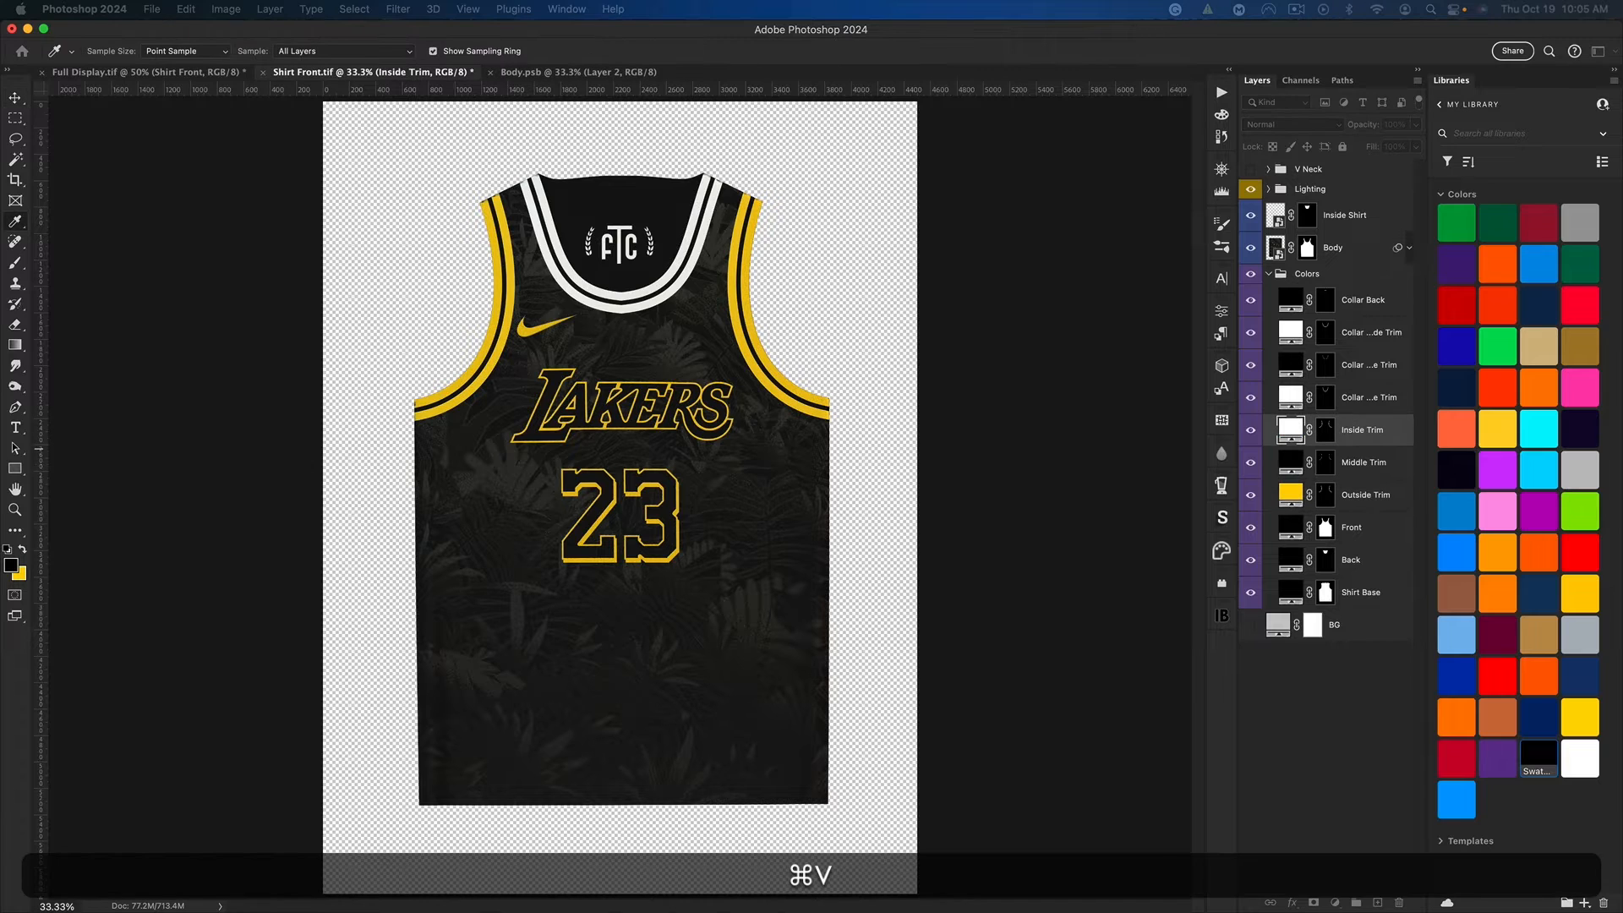
pyautogui.press('Return')
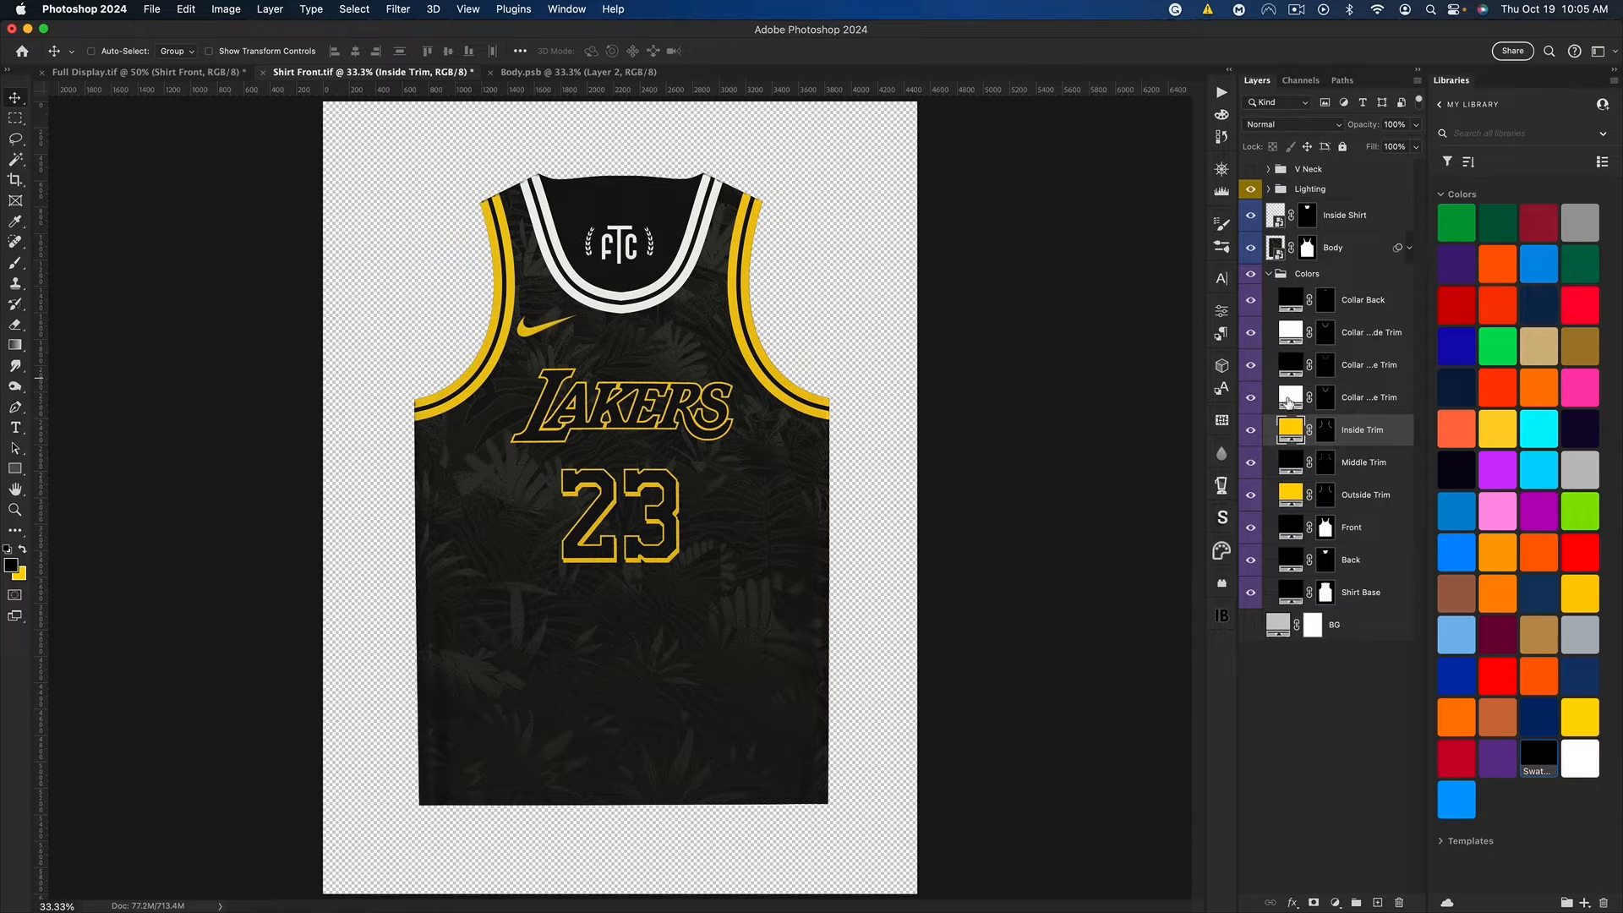
# Step: Change the white Collar Outside Trim and Collar Inside Trim fill layers to the same copied yellow
pyautogui.doubleClick(1287, 397)
pyautogui.press('super+v')
pyautogui.press('Return')
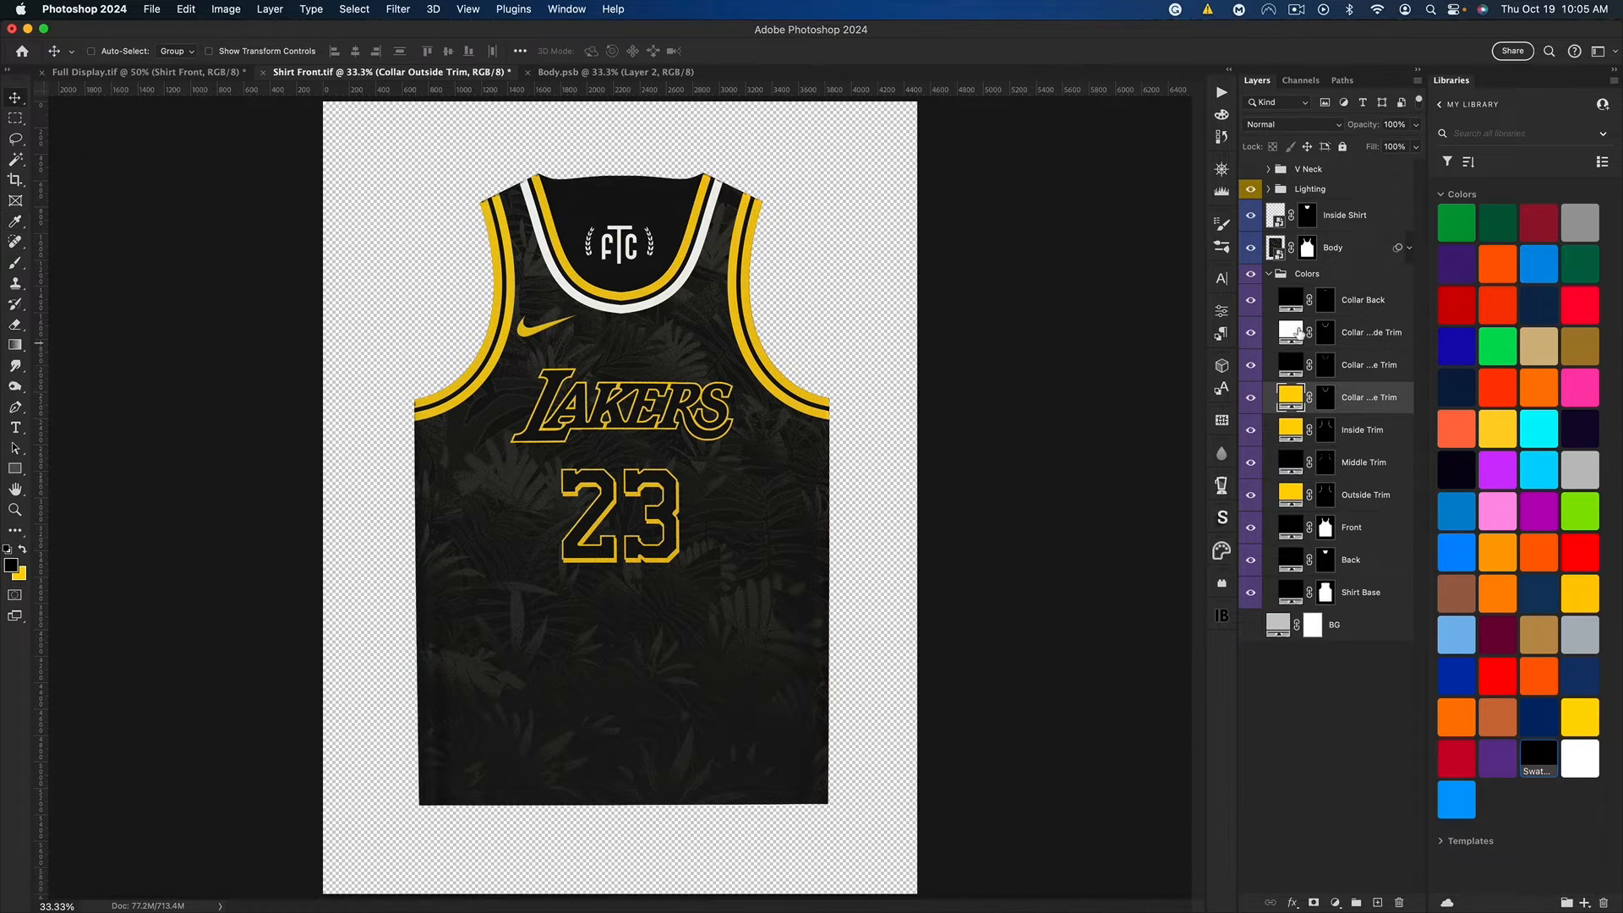
pyautogui.doubleClick(1291, 332)
pyautogui.press('super+v')
pyautogui.press('Return')
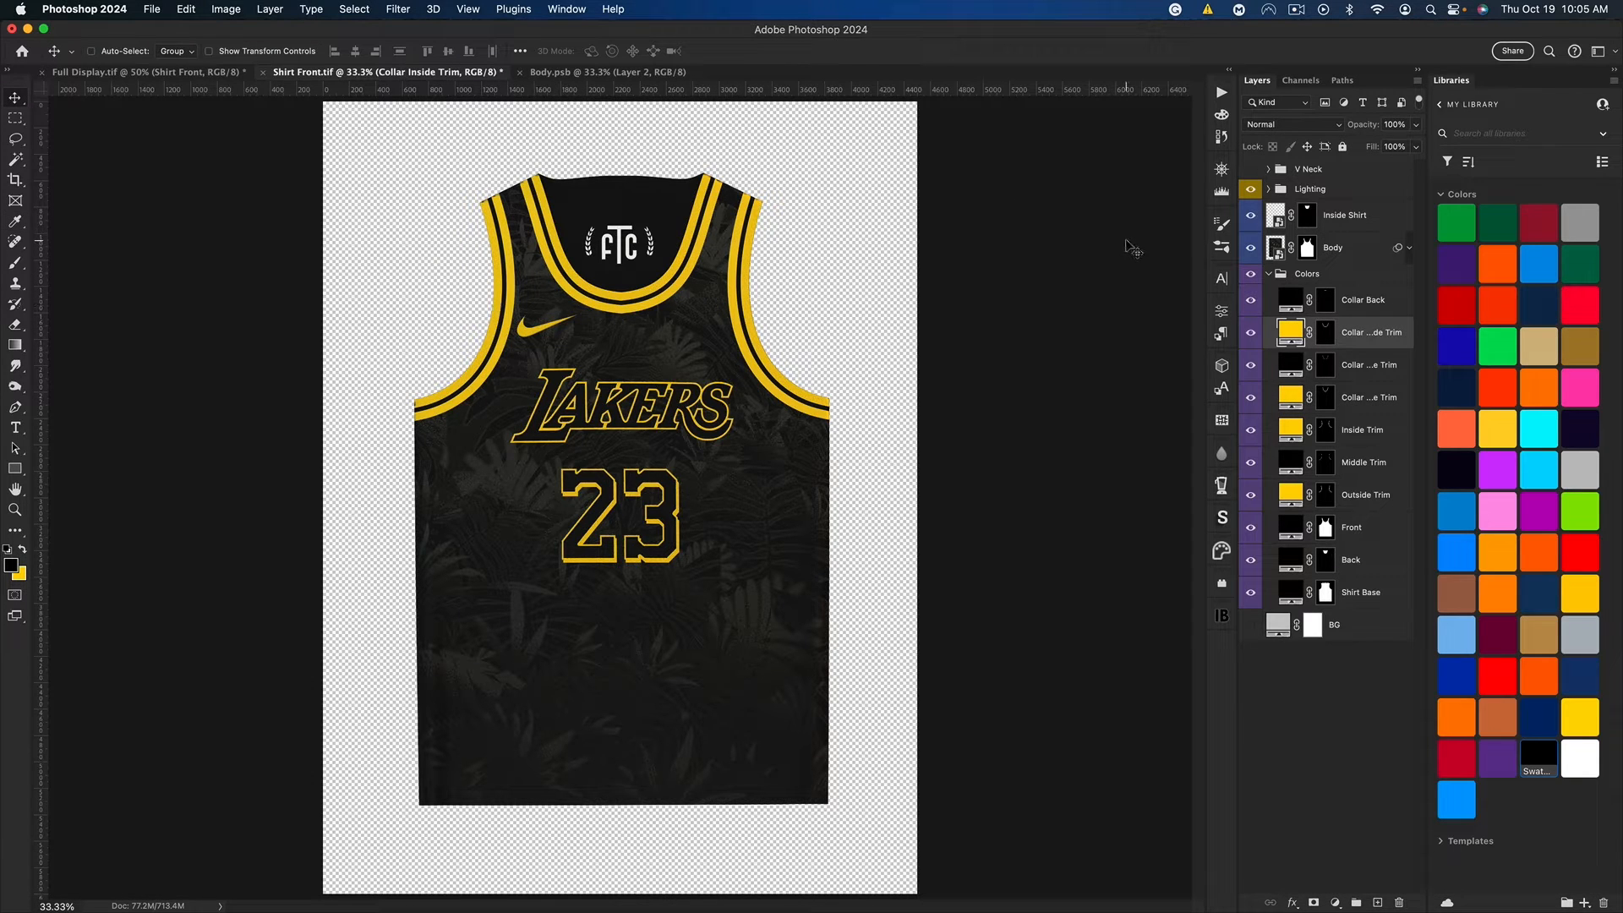
# Step: Toggle the Inside Shirt design to check it, then save Shirt Front.tif and return to Full Display.tif
pyautogui.click(1251, 215)
pyautogui.click(1250, 215)
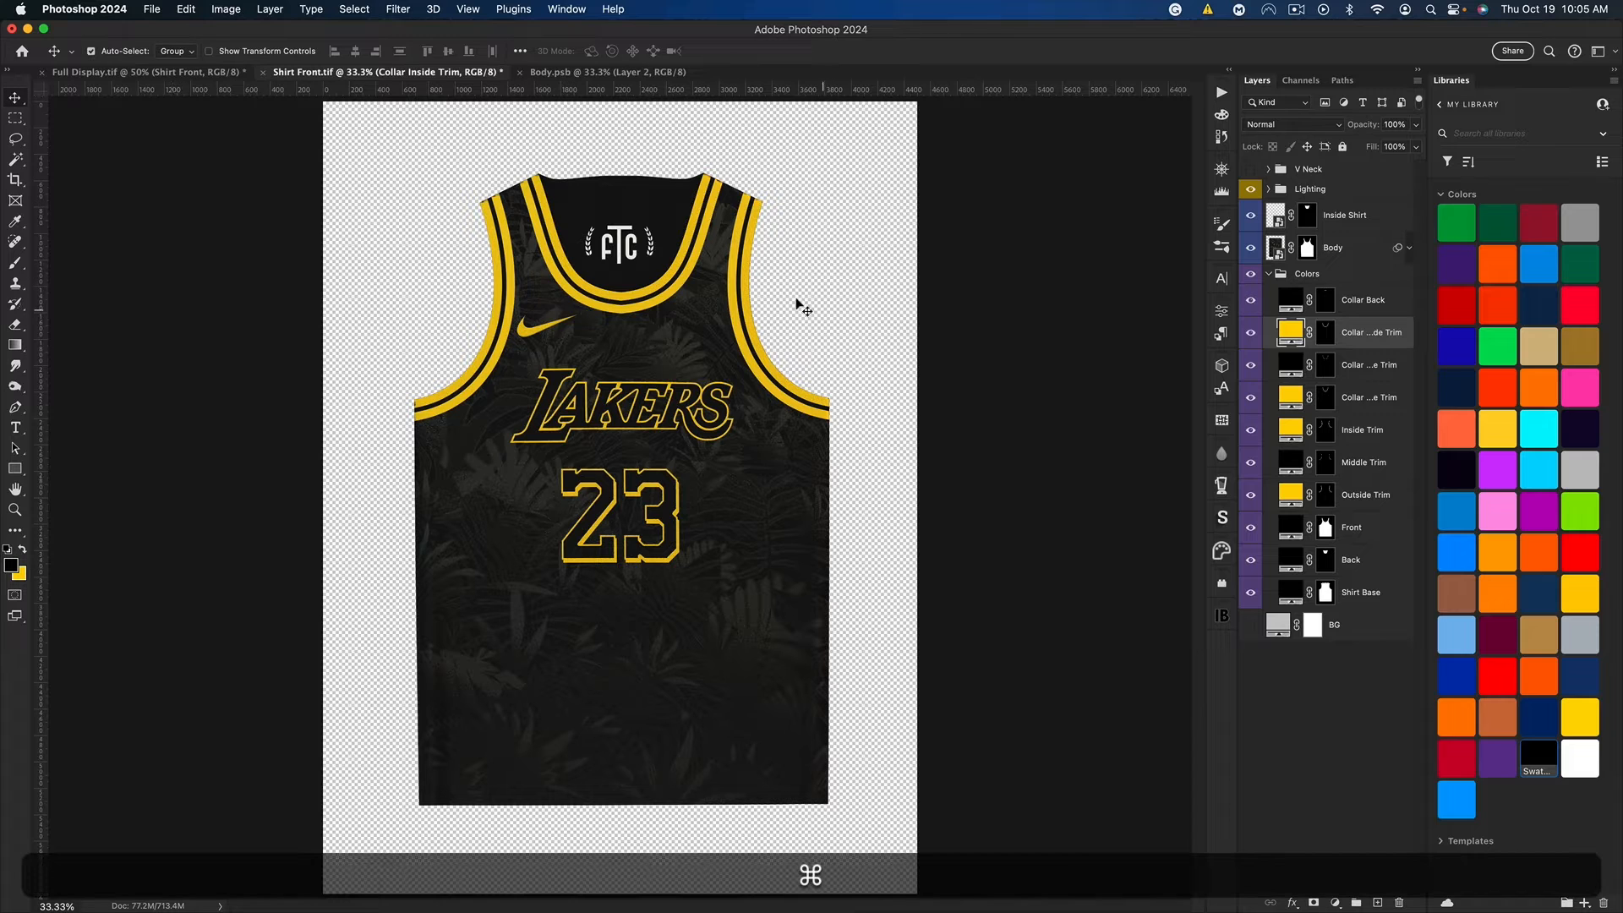
pyautogui.press('super+s')
pyautogui.click(112, 74)
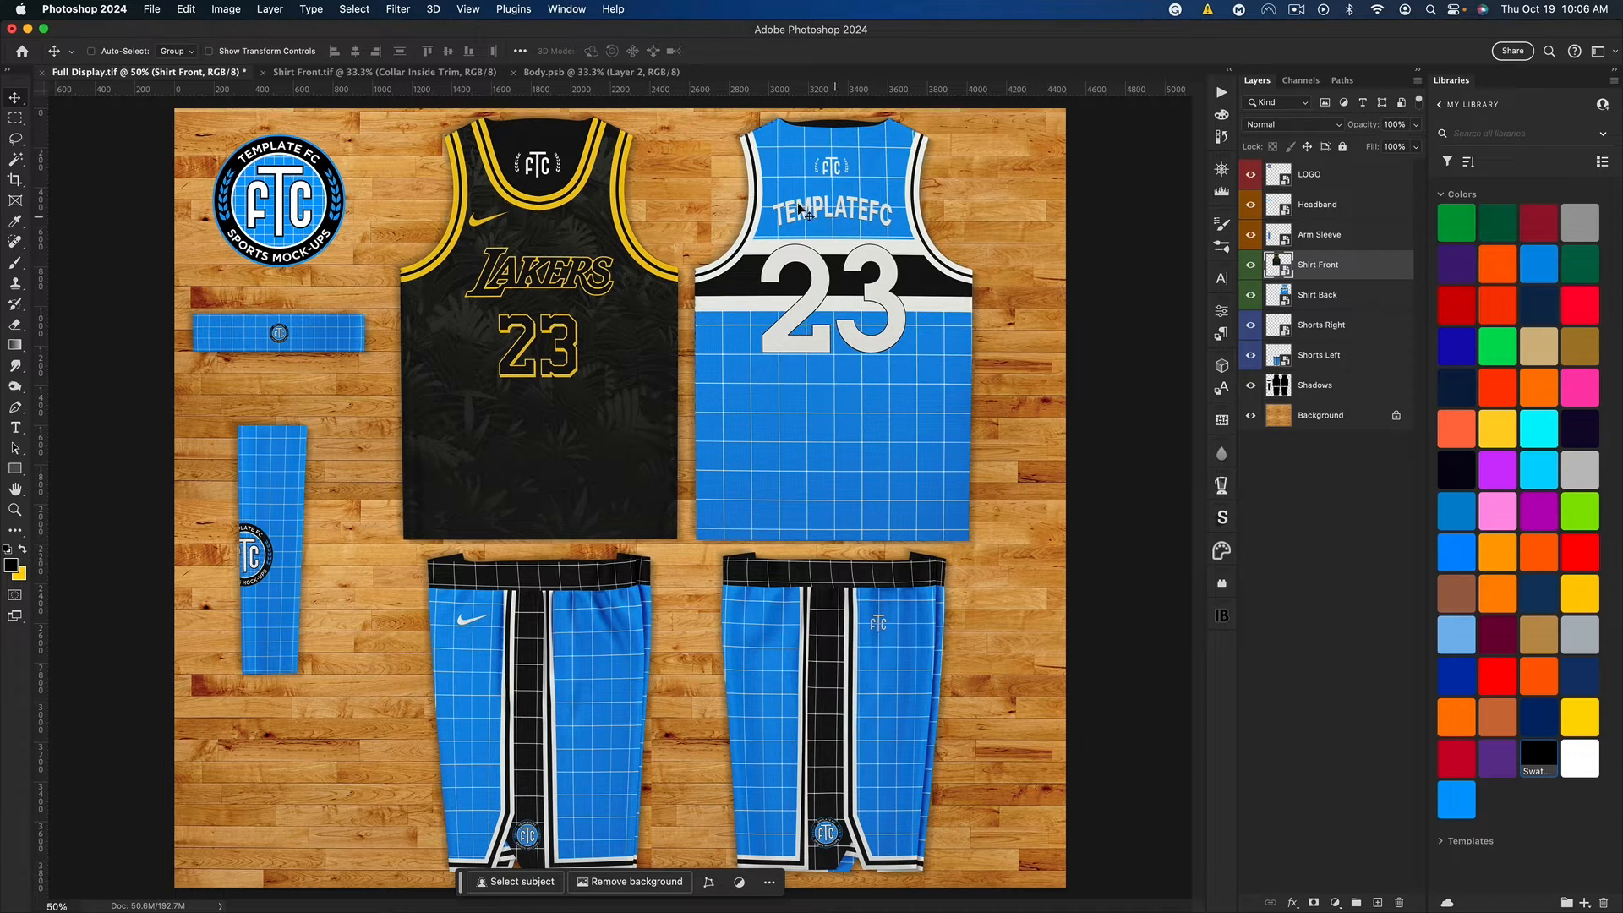
# Step: Identify the Shorts Right layer by toggling its visibility and open its smart object for editing
pyautogui.click(1249, 330)
pyautogui.click(1250, 330)
pyautogui.click(1285, 333)
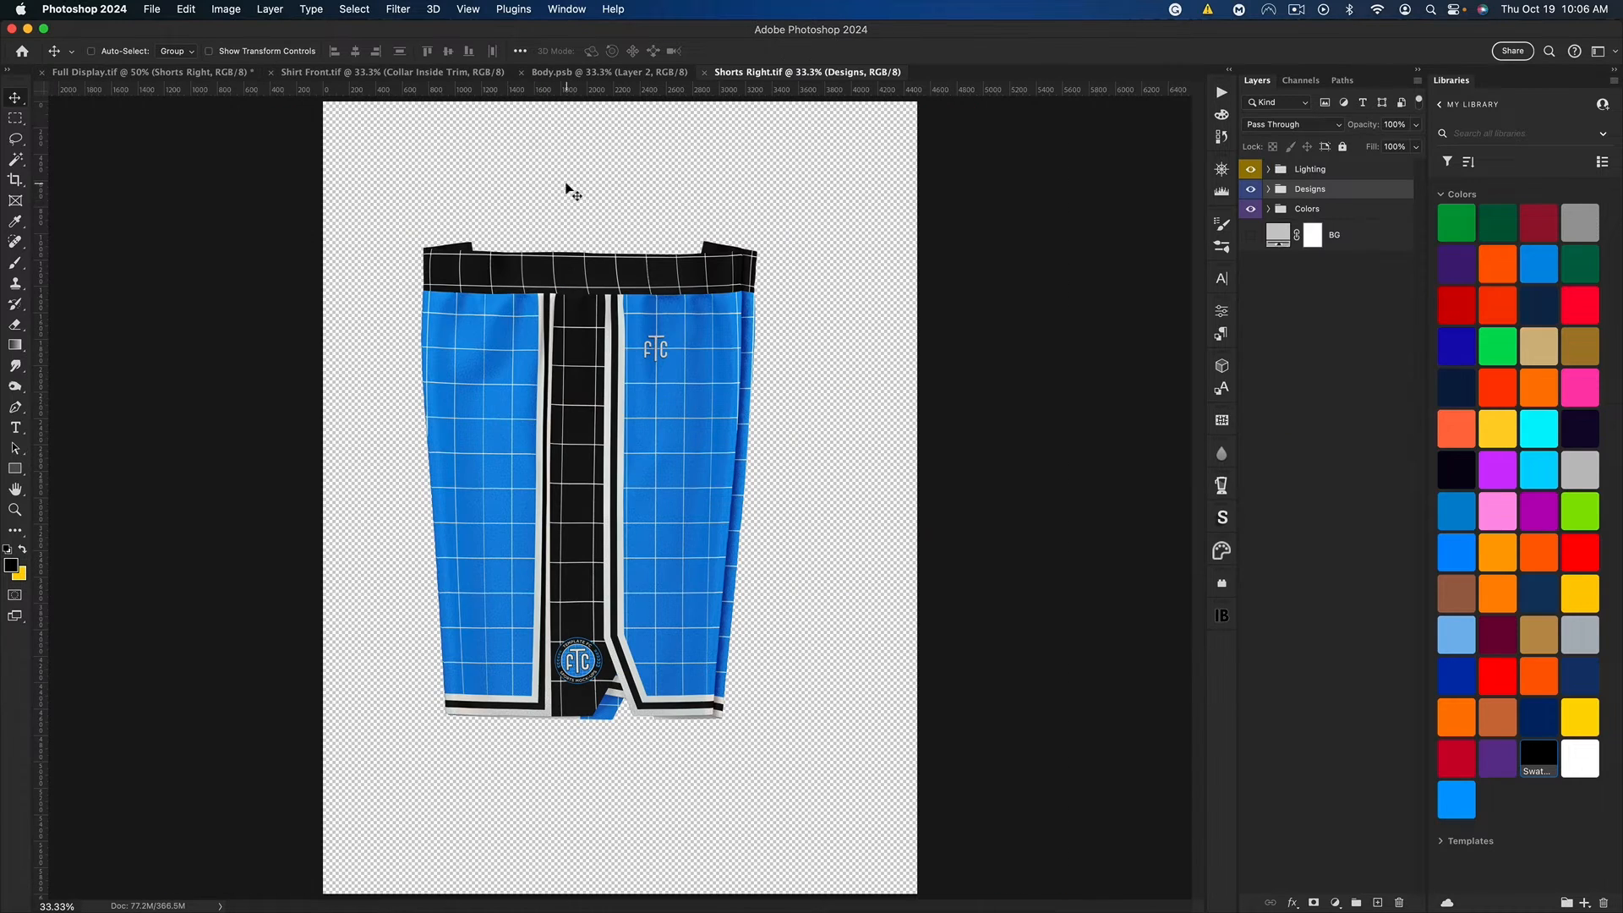
# Step: Hide the Designs group and recolor the Shorts Right, Shorts Left and Shorts Base layers black
pyautogui.click(1270, 210)
pyautogui.click(1250, 190)
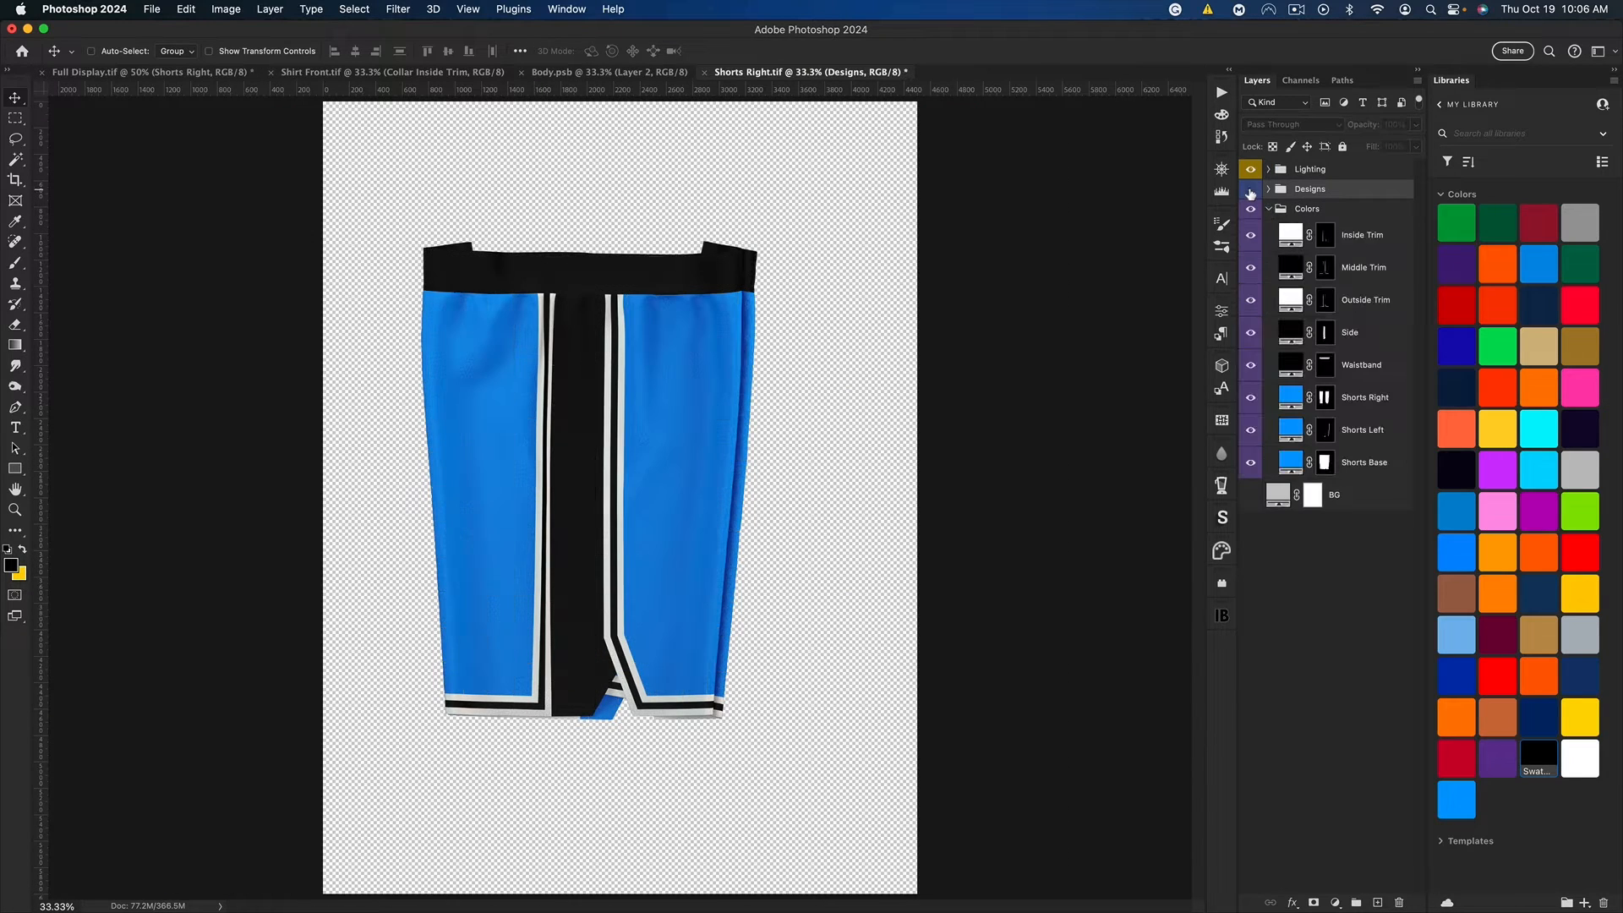
pyautogui.click(1378, 461)
pyautogui.keyDown('shift'); pyautogui.click(1349, 410); pyautogui.keyUp('shift')
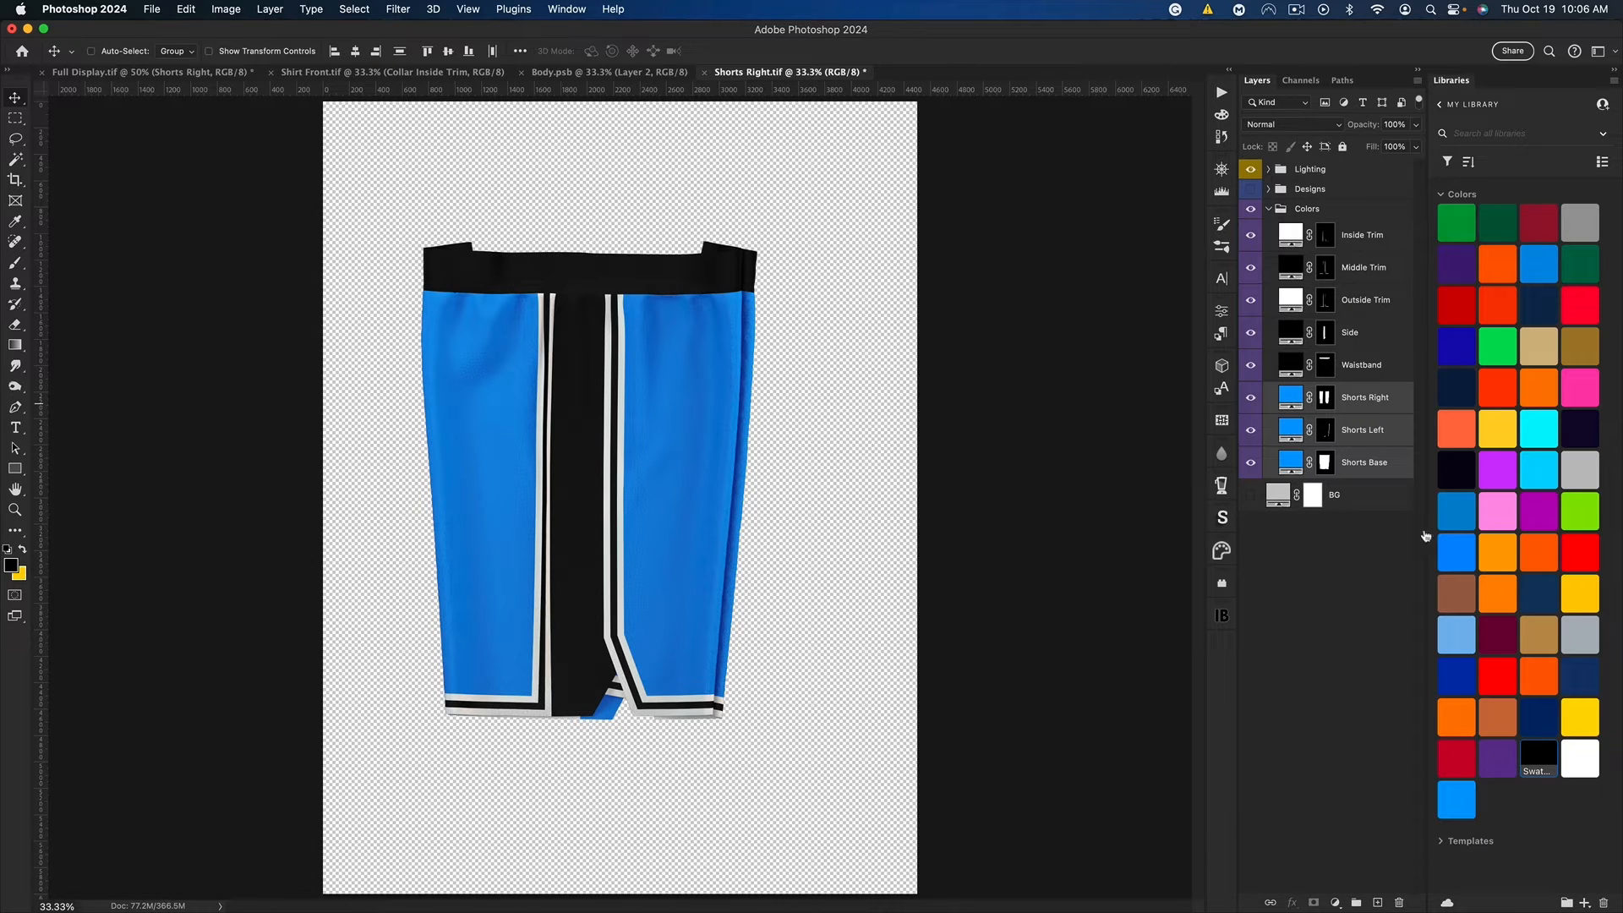
pyautogui.click(1539, 755)
# Step: Change the shorts' Waistband fill layer to the yellow background color
pyautogui.doubleClick(1293, 365)
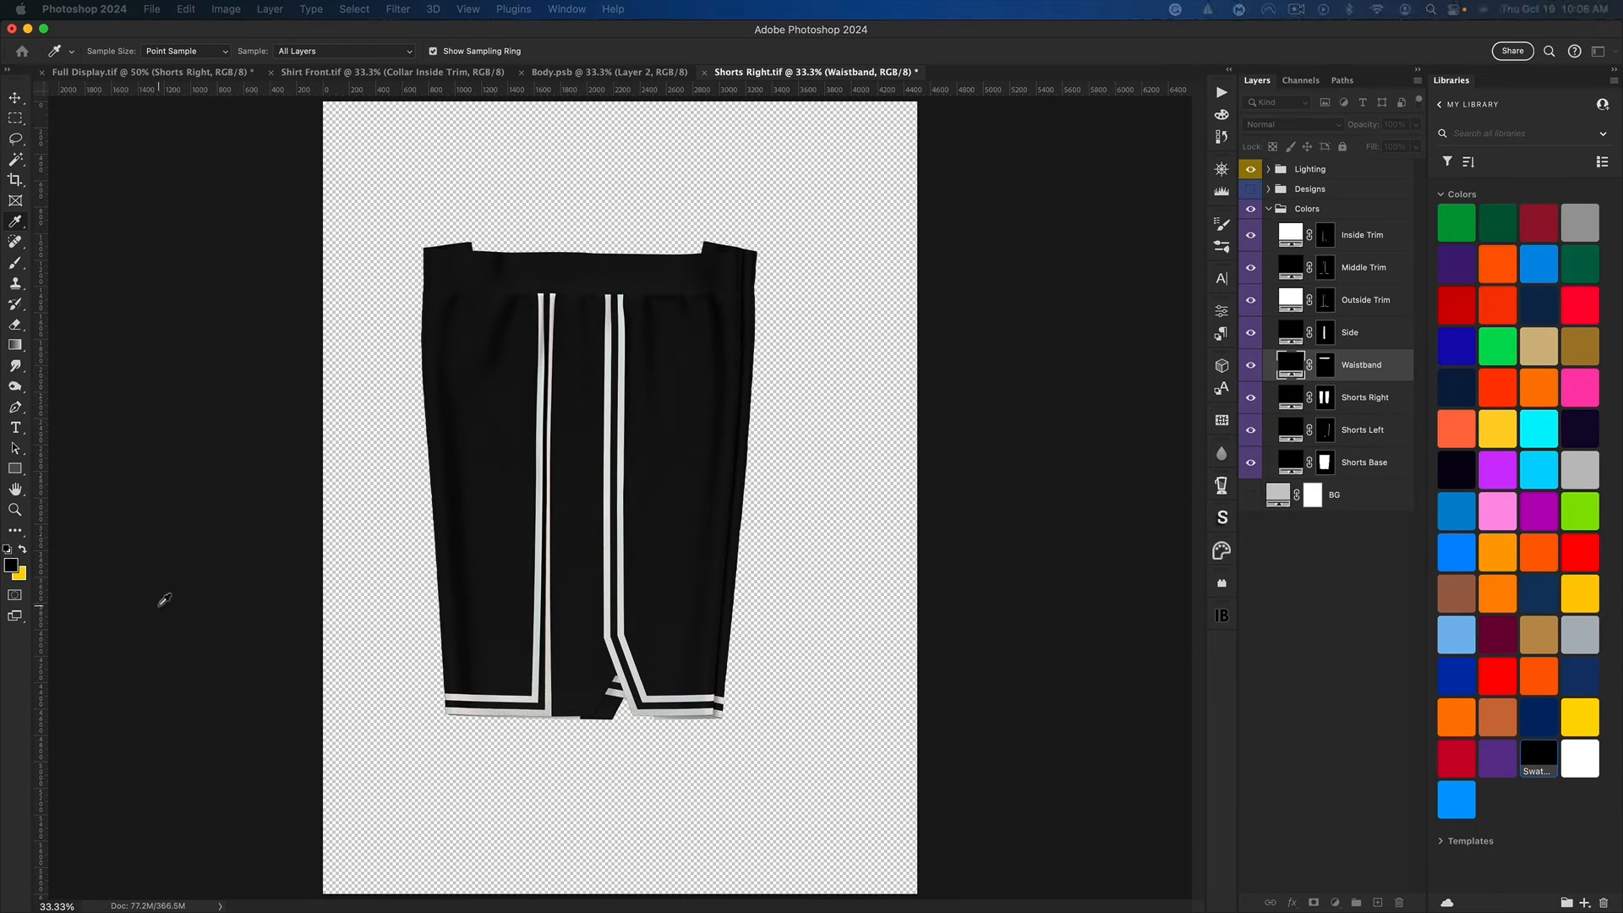
pyautogui.click(25, 574)
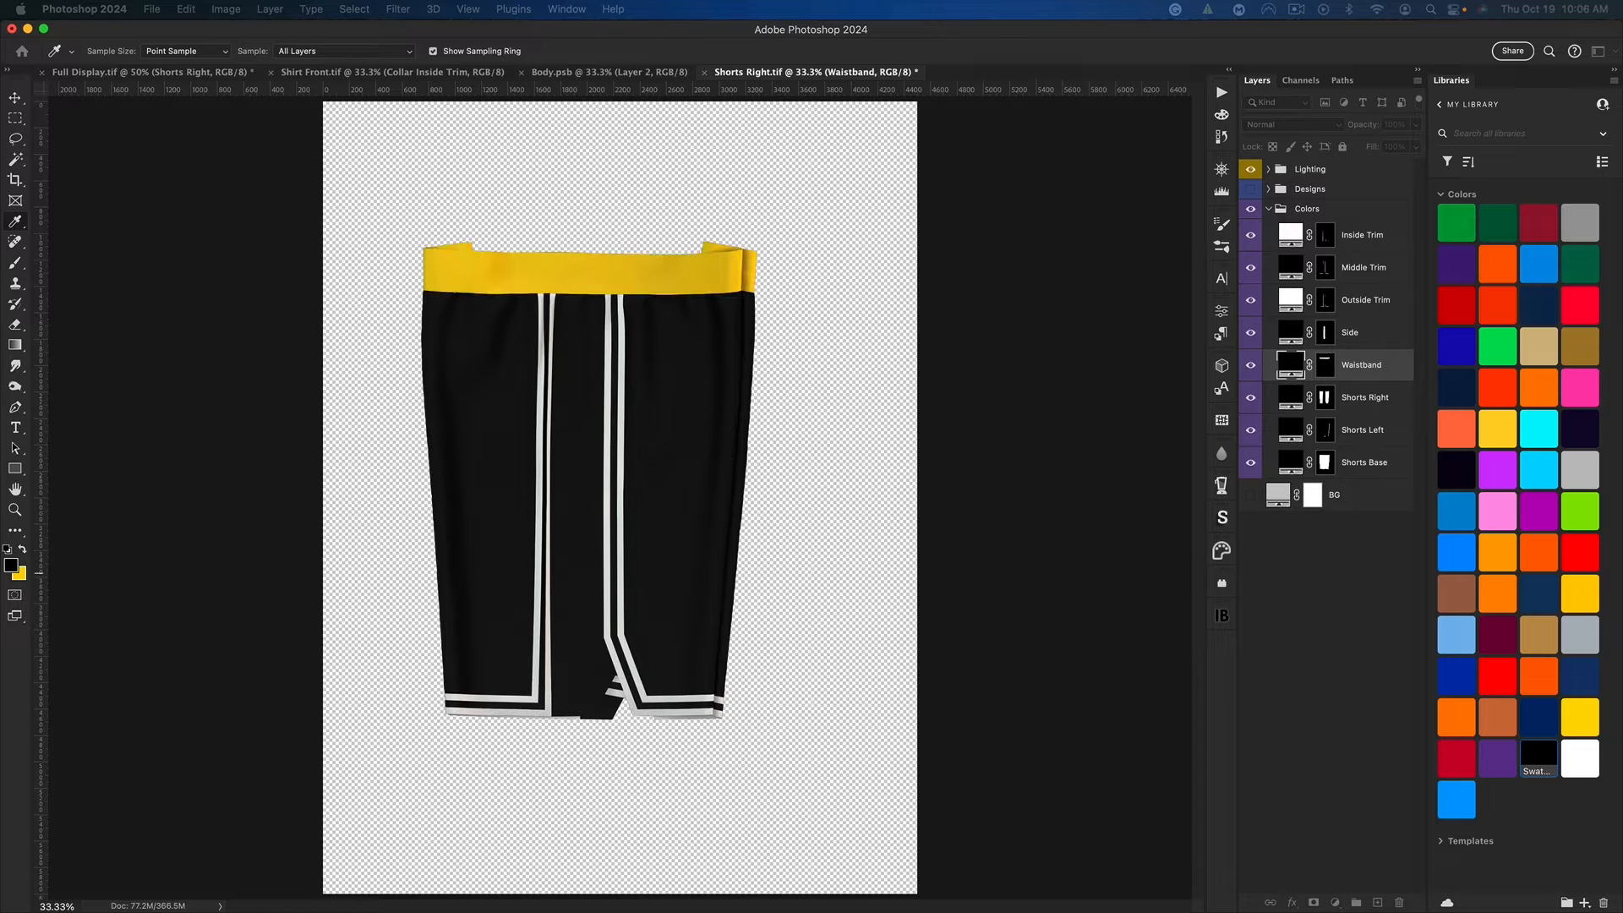
pyautogui.click(1079, 401)
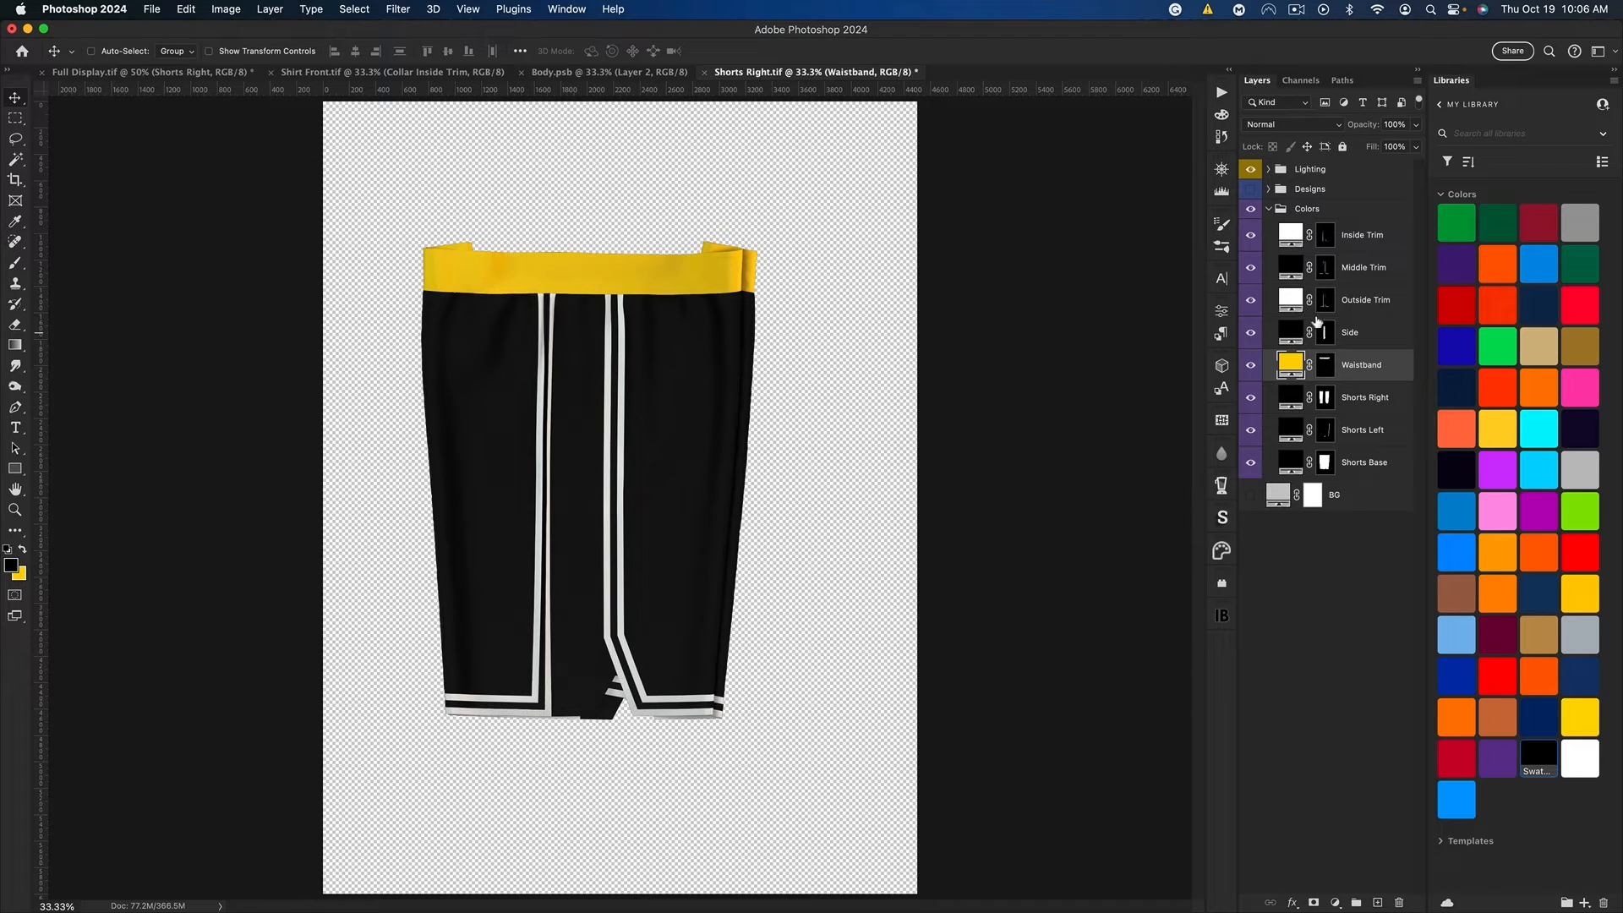
# Step: Change the shorts' white Outside Trim and Inside Trim fill layers to the matching yellow
pyautogui.doubleClick(1291, 302)
pyautogui.click(25, 573)
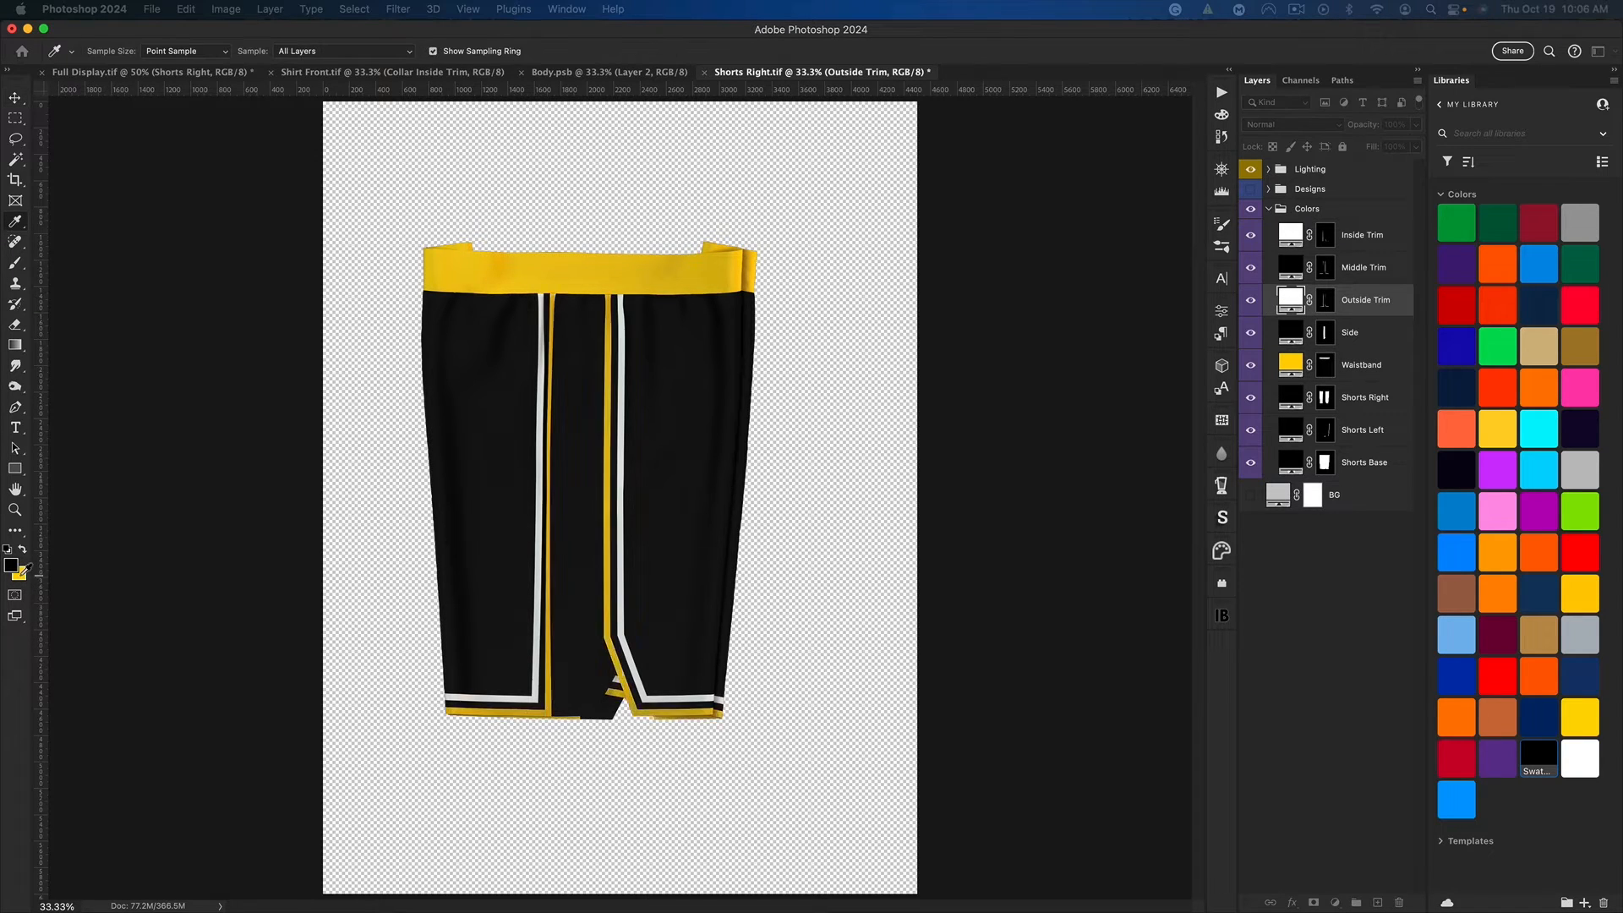
pyautogui.press('Return')
pyautogui.doubleClick(1291, 236)
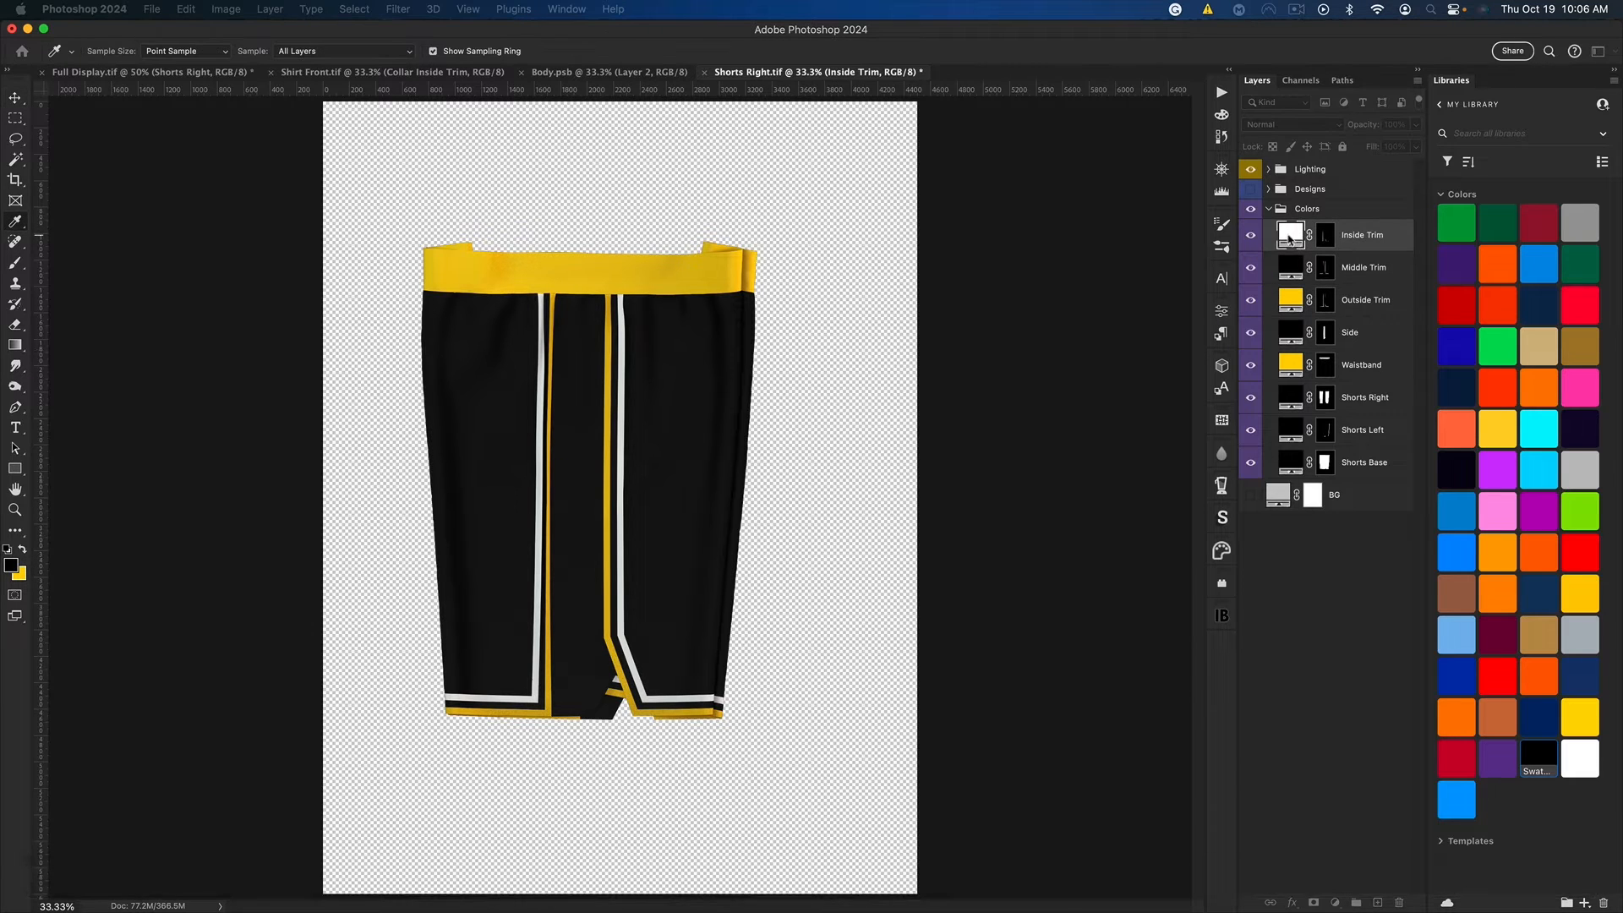
pyautogui.press('super+v')
pyautogui.press('Return')
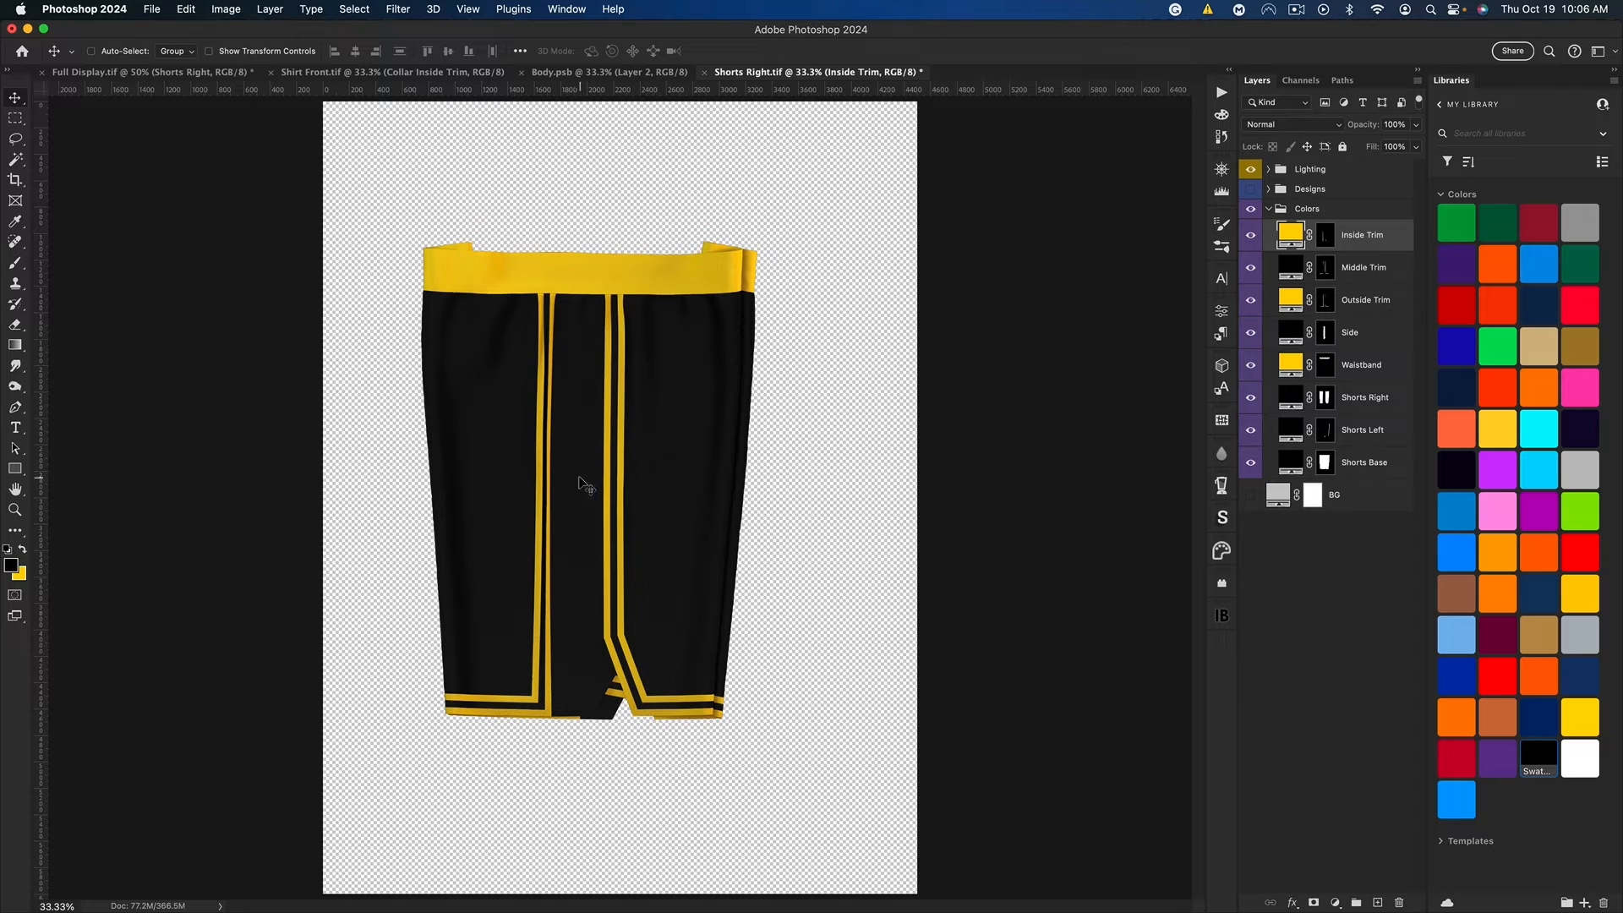
pyautogui.doubleClick(1291, 332)
pyautogui.press('super+v')
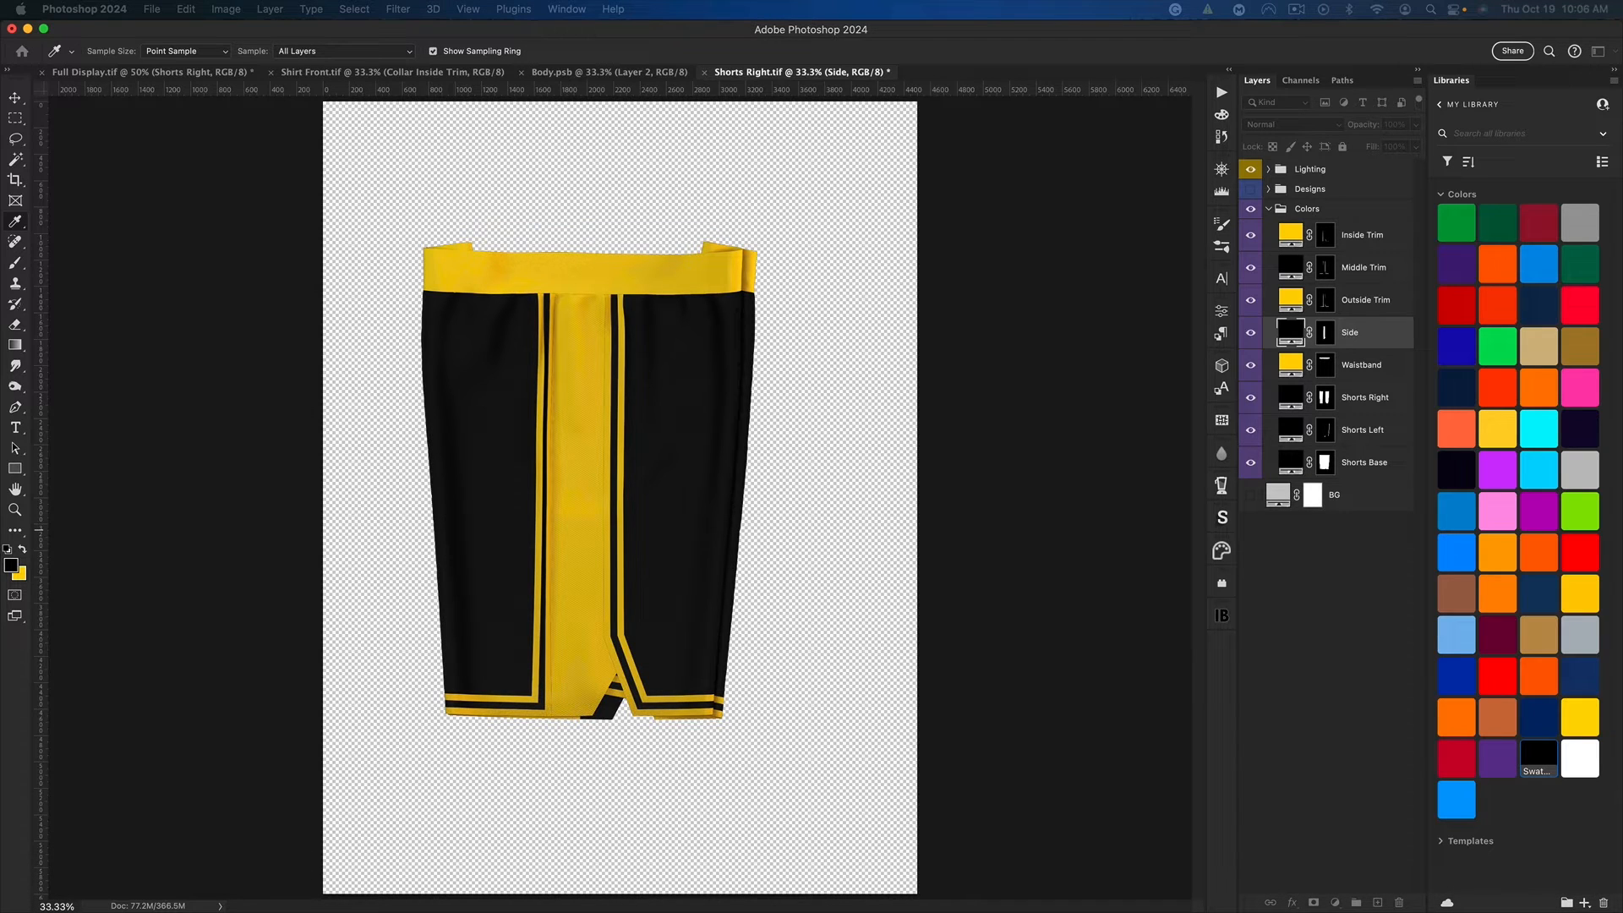
pyautogui.press('Escape')
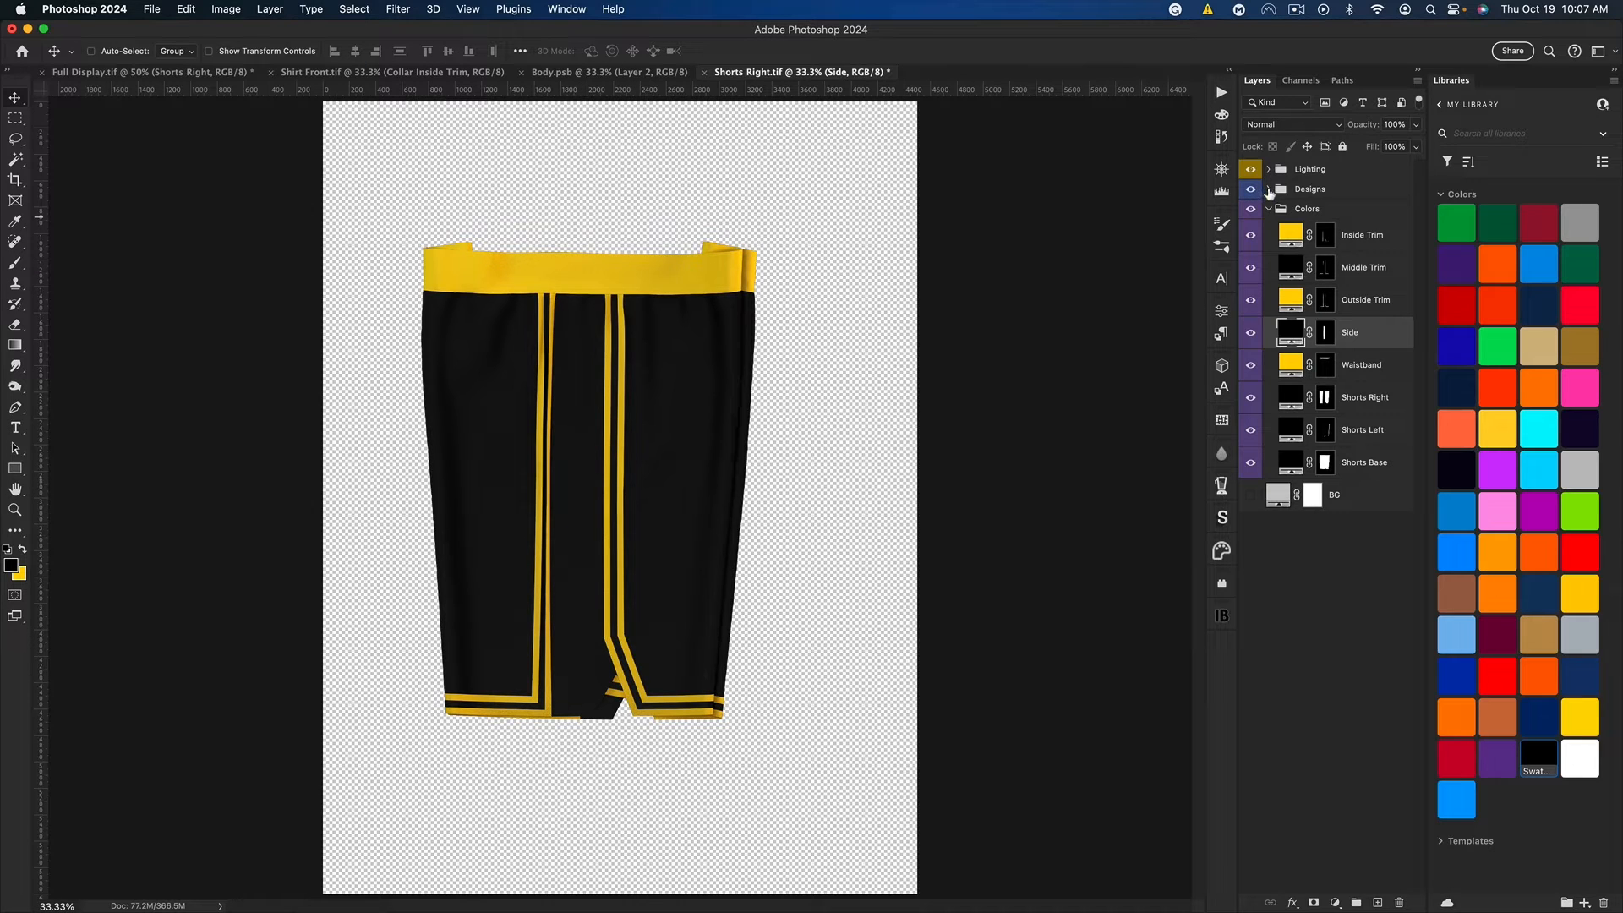
# Step: Hide both Waistband layers in the Designs group and open the Shorts Front and Shorts Back smart objects
pyautogui.click(1268, 190)
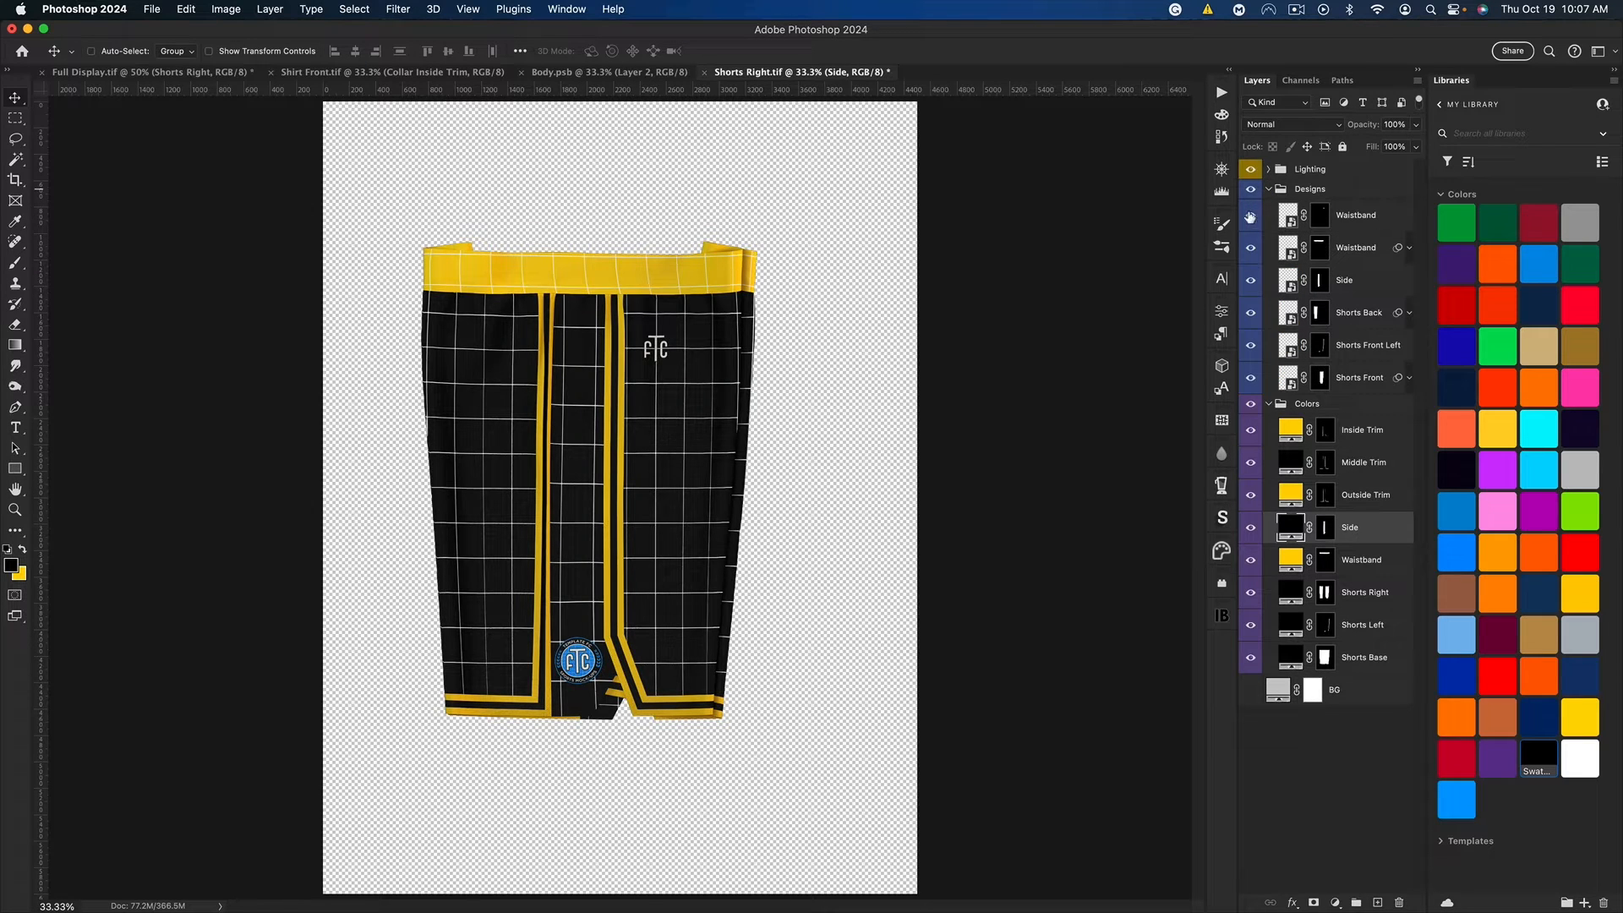
pyautogui.moveTo(1248, 218); pyautogui.dragTo(1250, 248)
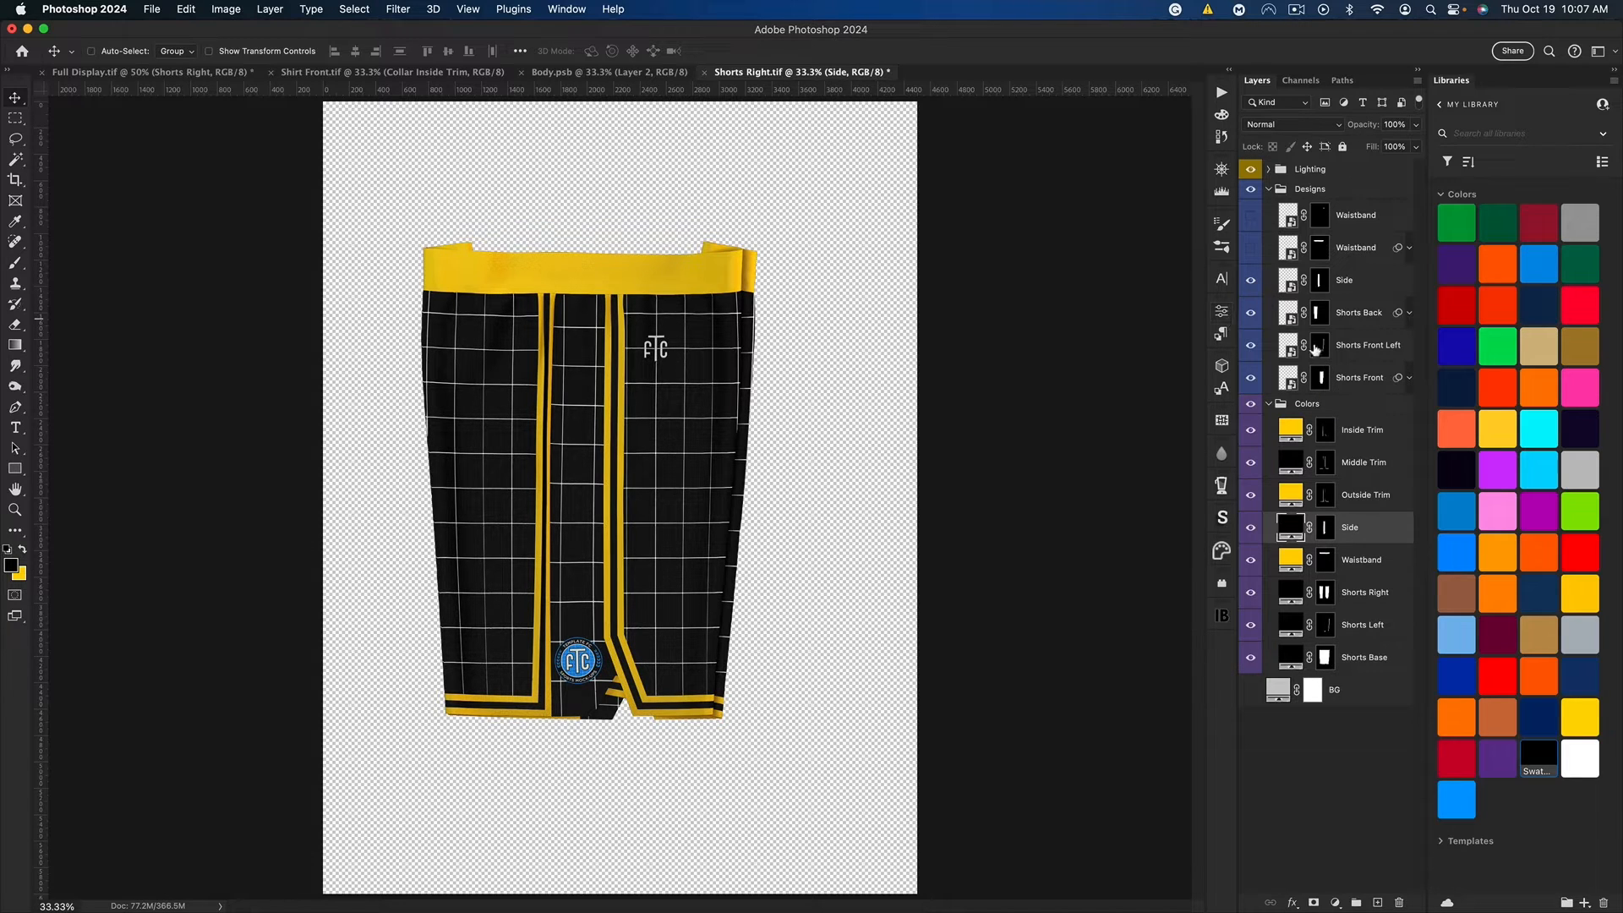
pyautogui.doubleClick(1290, 385)
pyautogui.click(761, 72)
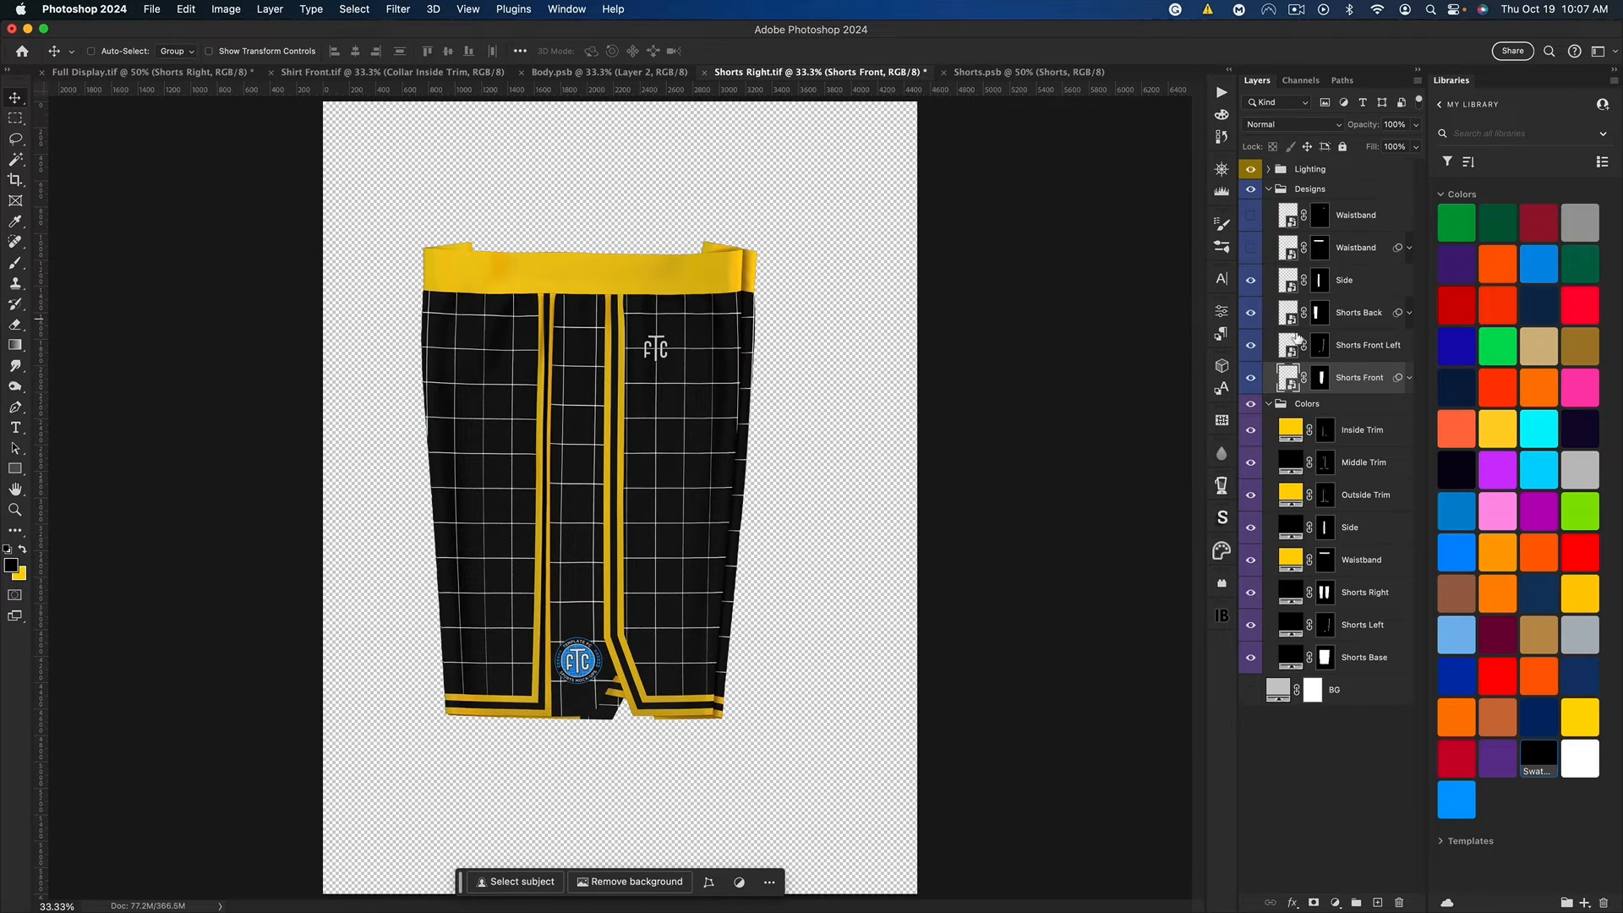
pyautogui.doubleClick(1289, 317)
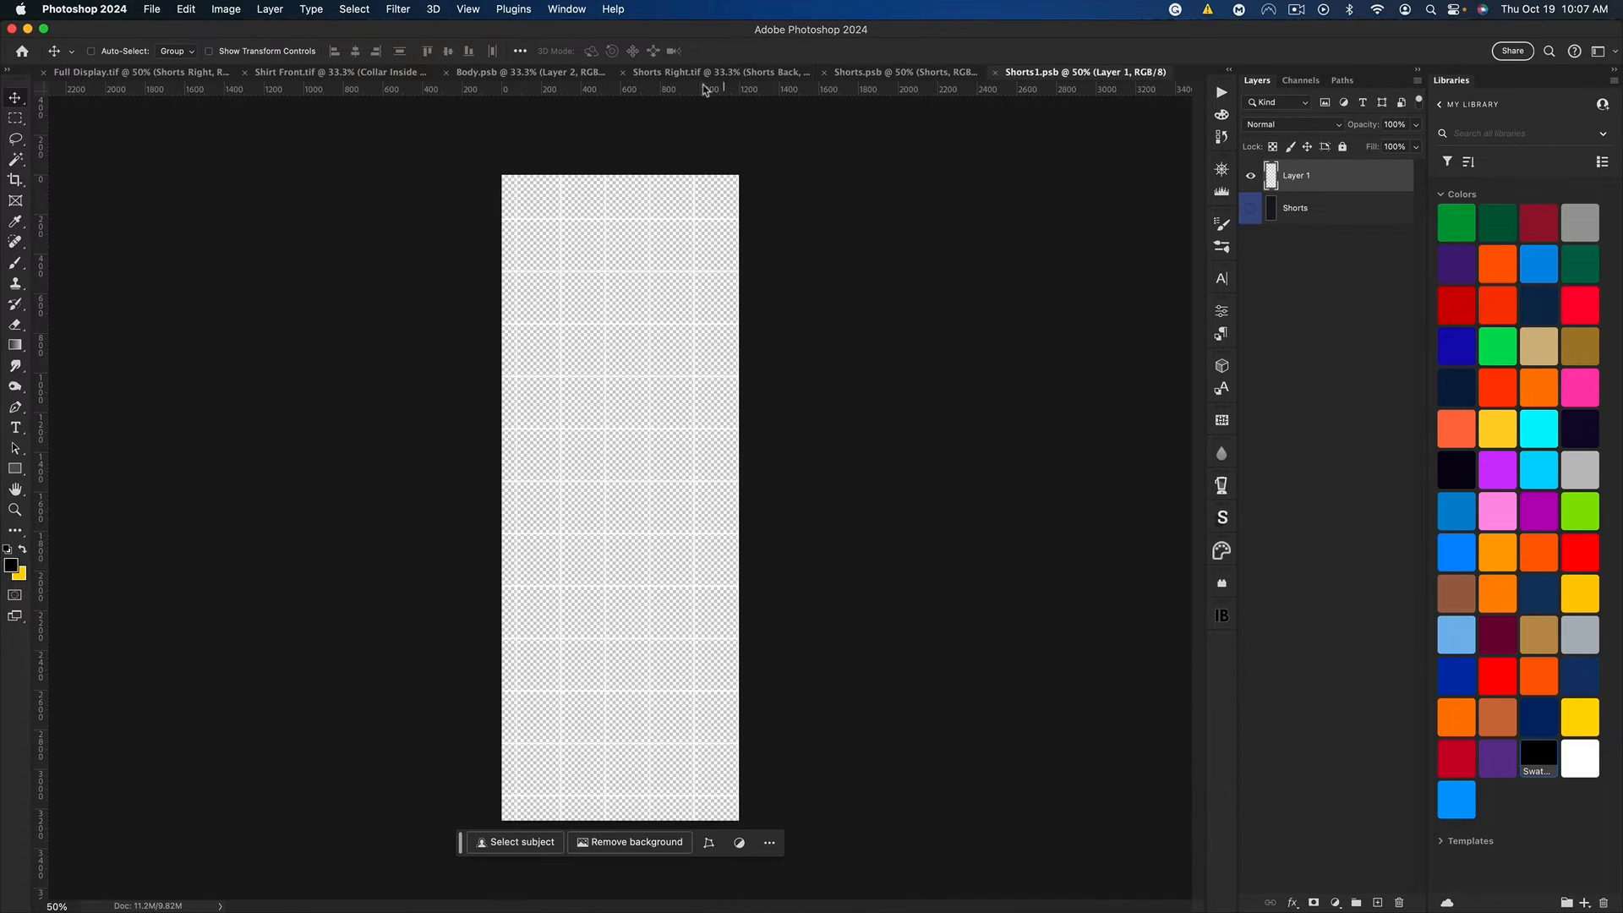
pyautogui.click(682, 74)
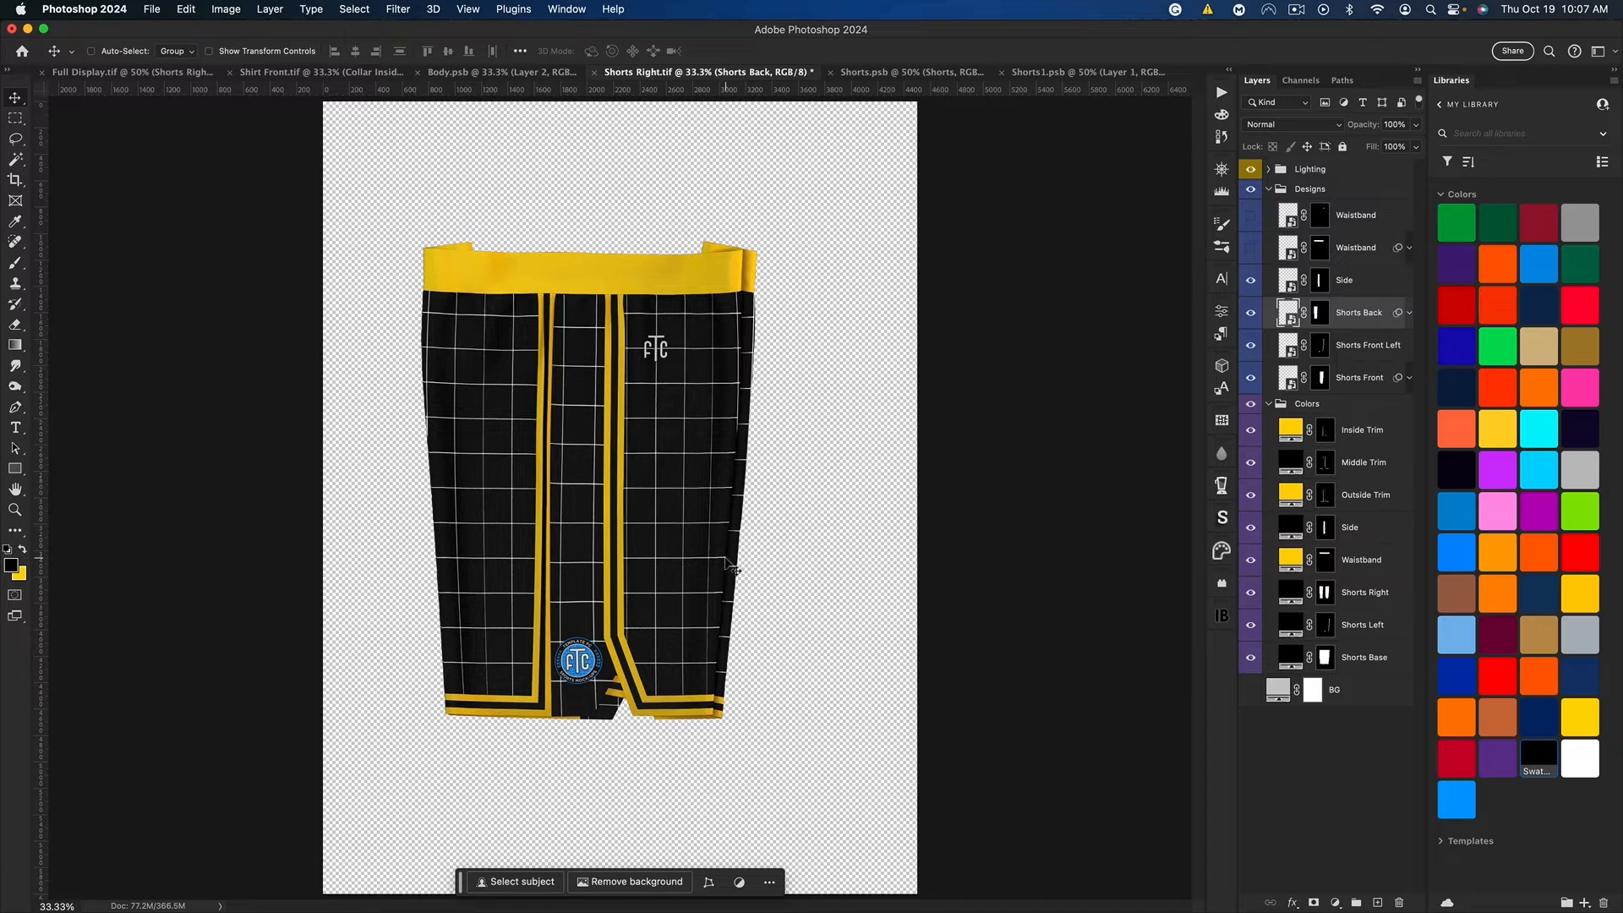
pyautogui.click(1251, 348)
# Step: In Shorts.psb, add a black solid color fill layer above the Shorts layer and delete the grid layer
pyautogui.click(895, 75)
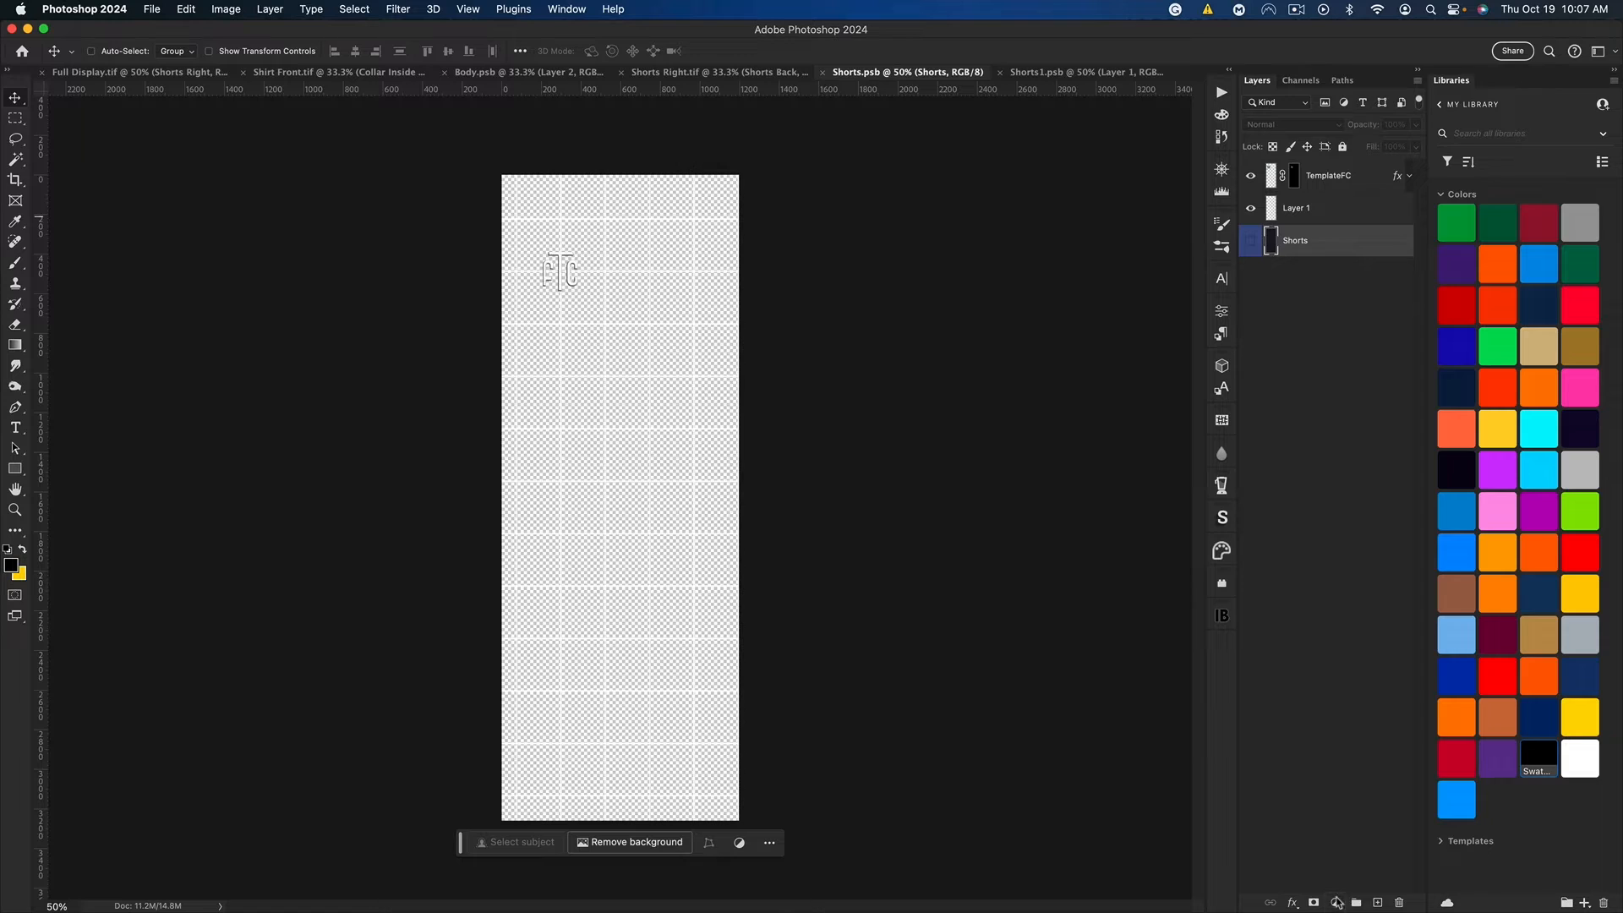
pyautogui.click(1337, 903)
pyautogui.click(1344, 668)
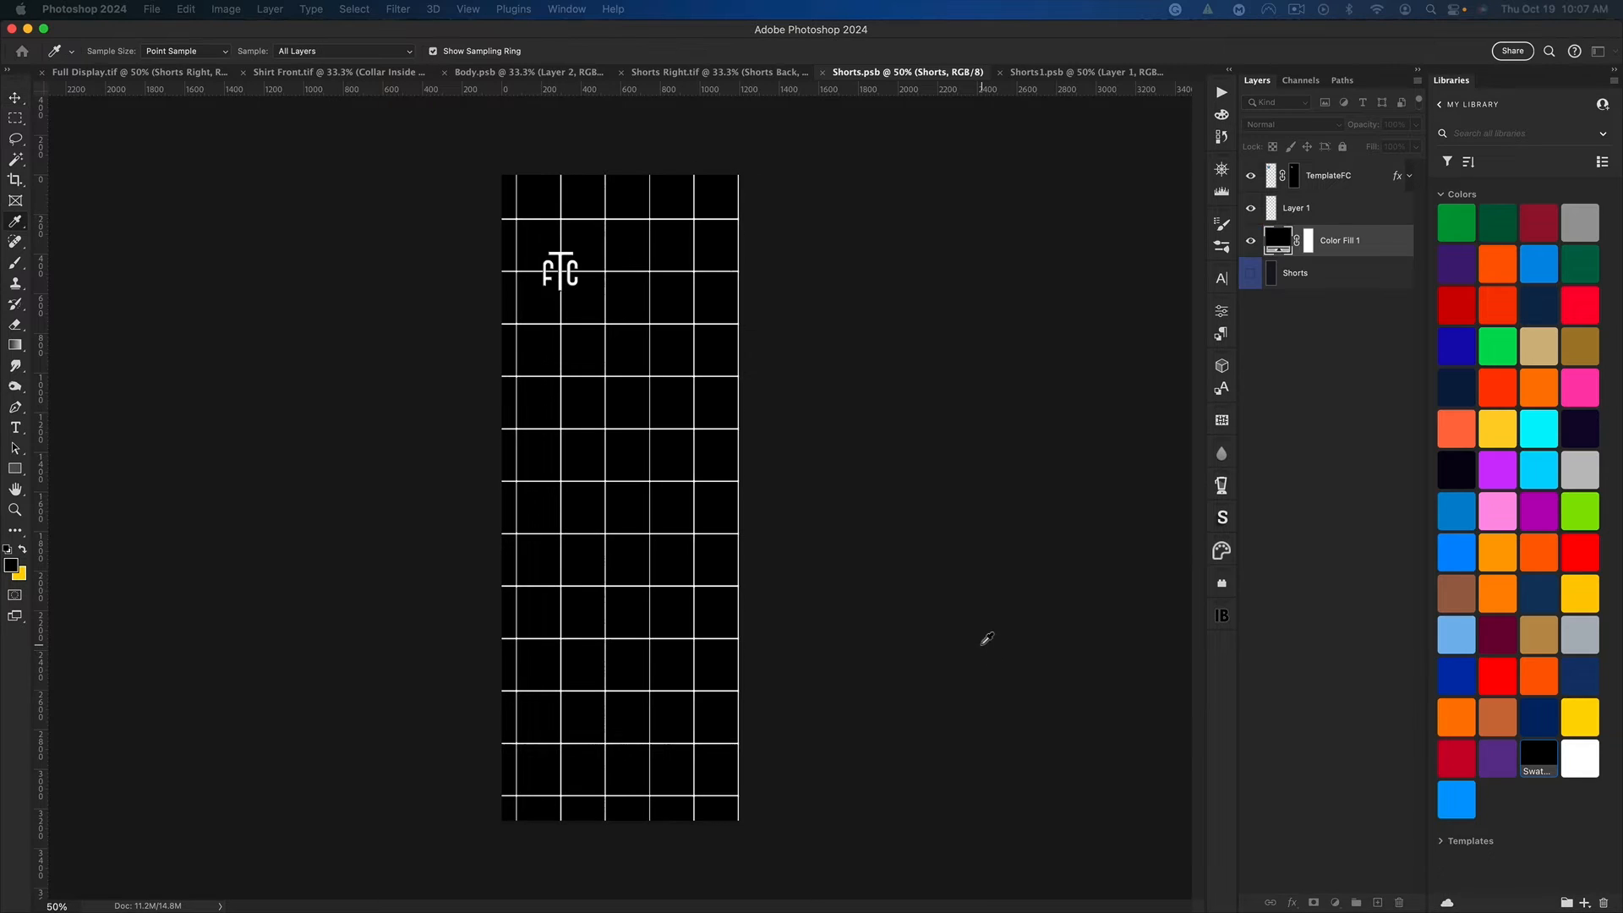
pyautogui.press('Return')
pyautogui.click(1280, 211)
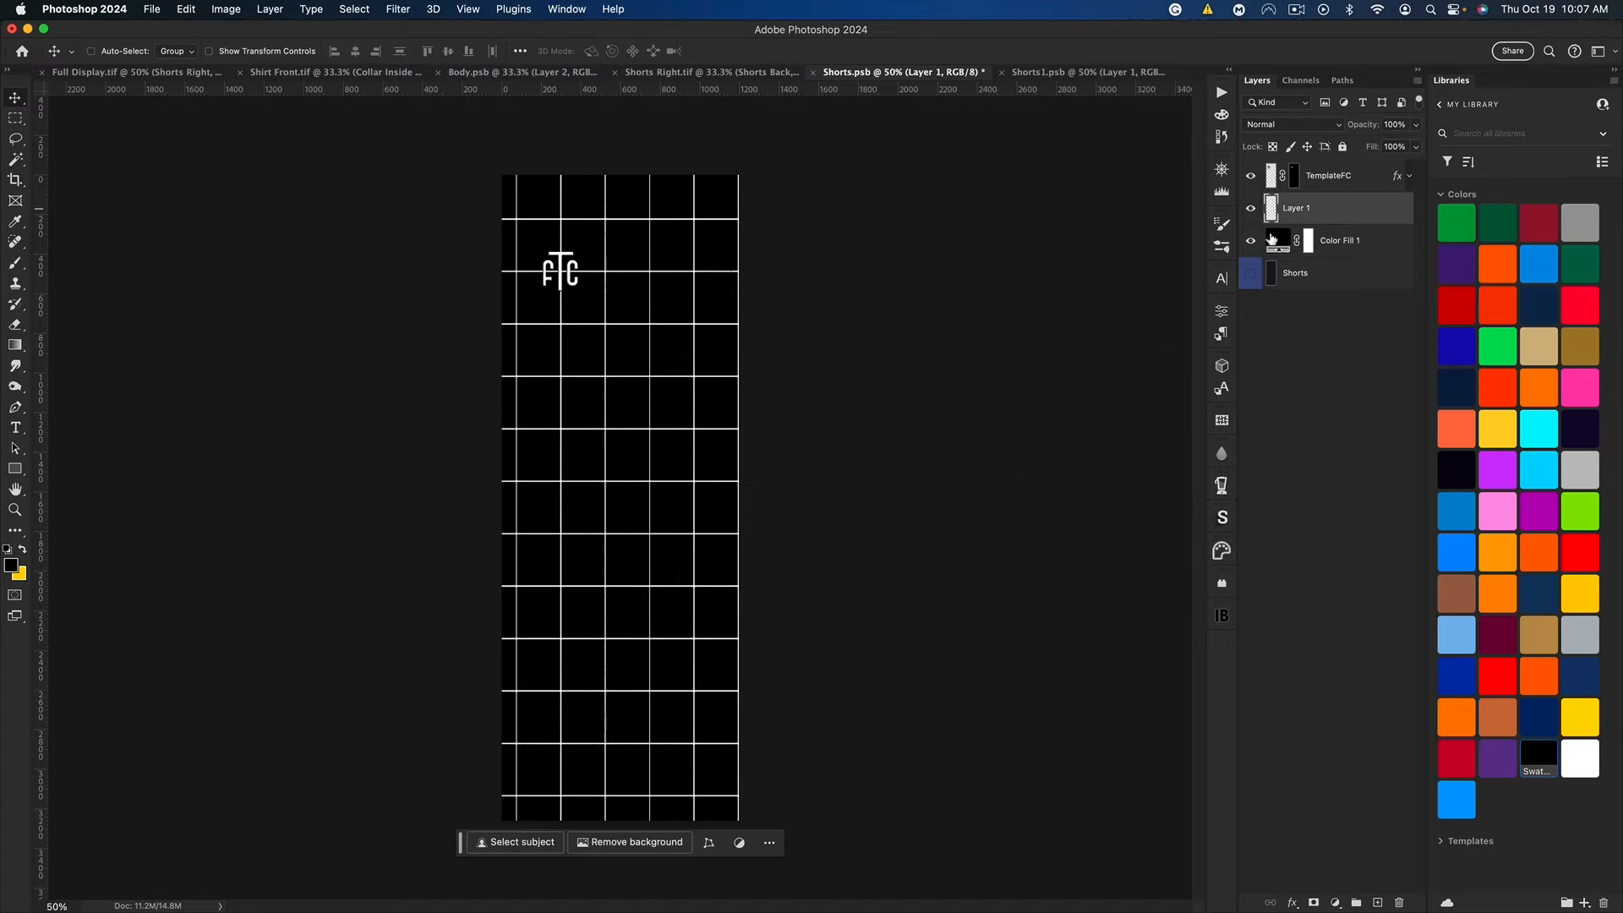
pyautogui.press('BackSpace')
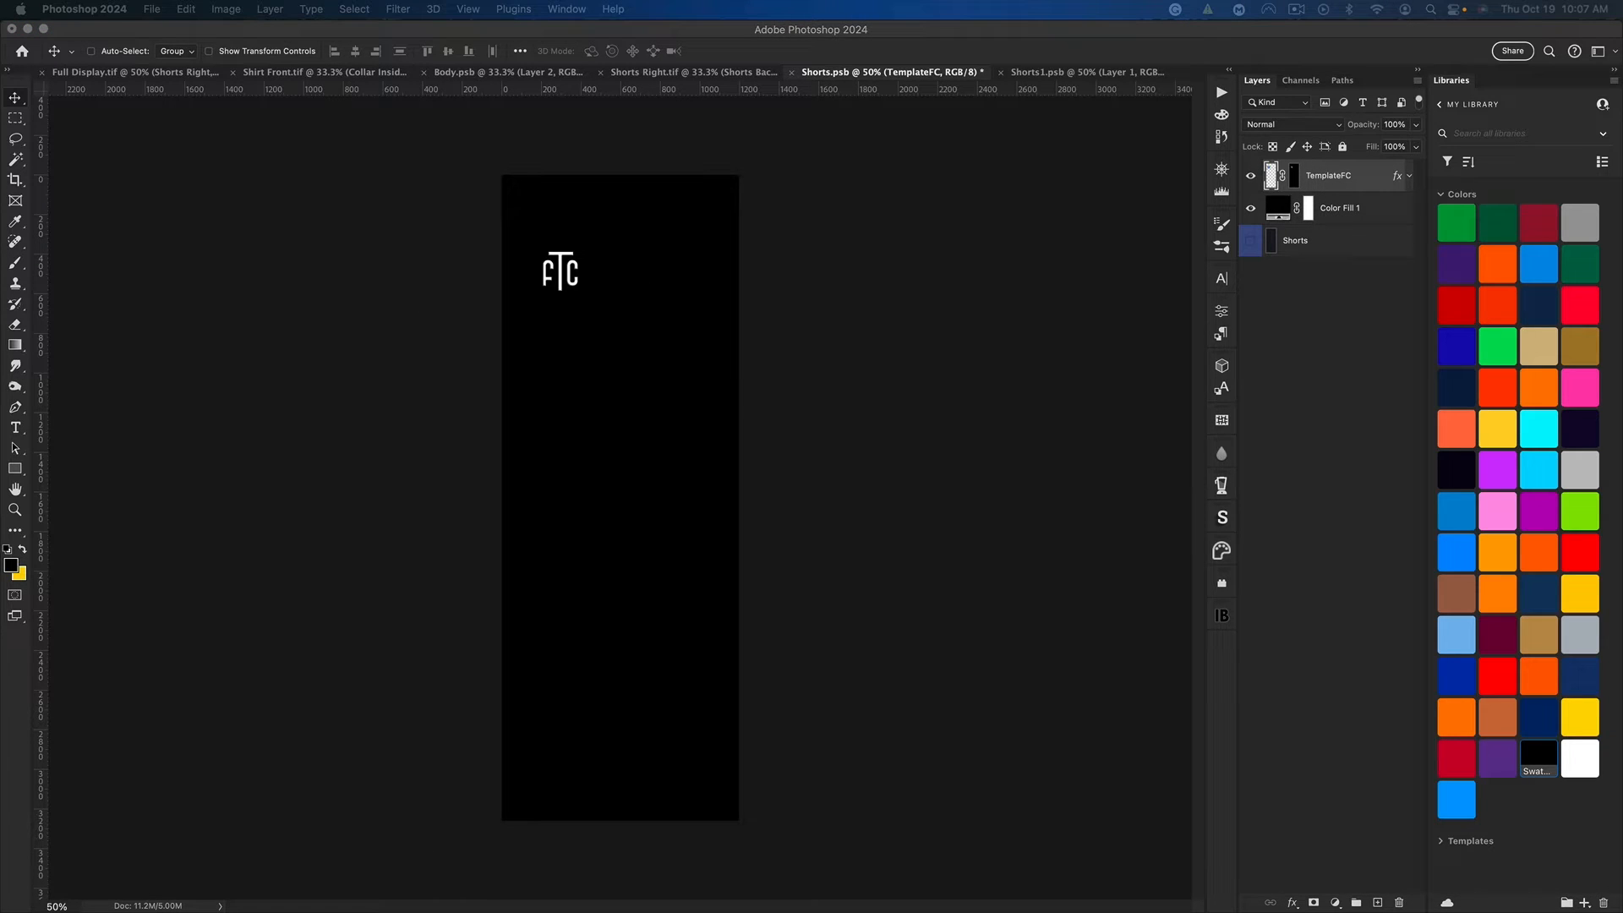
# Step: Place the NBA logo over the TemplateFC logo in Shorts.psb and fit it with Free Transform
pyautogui.press('n')
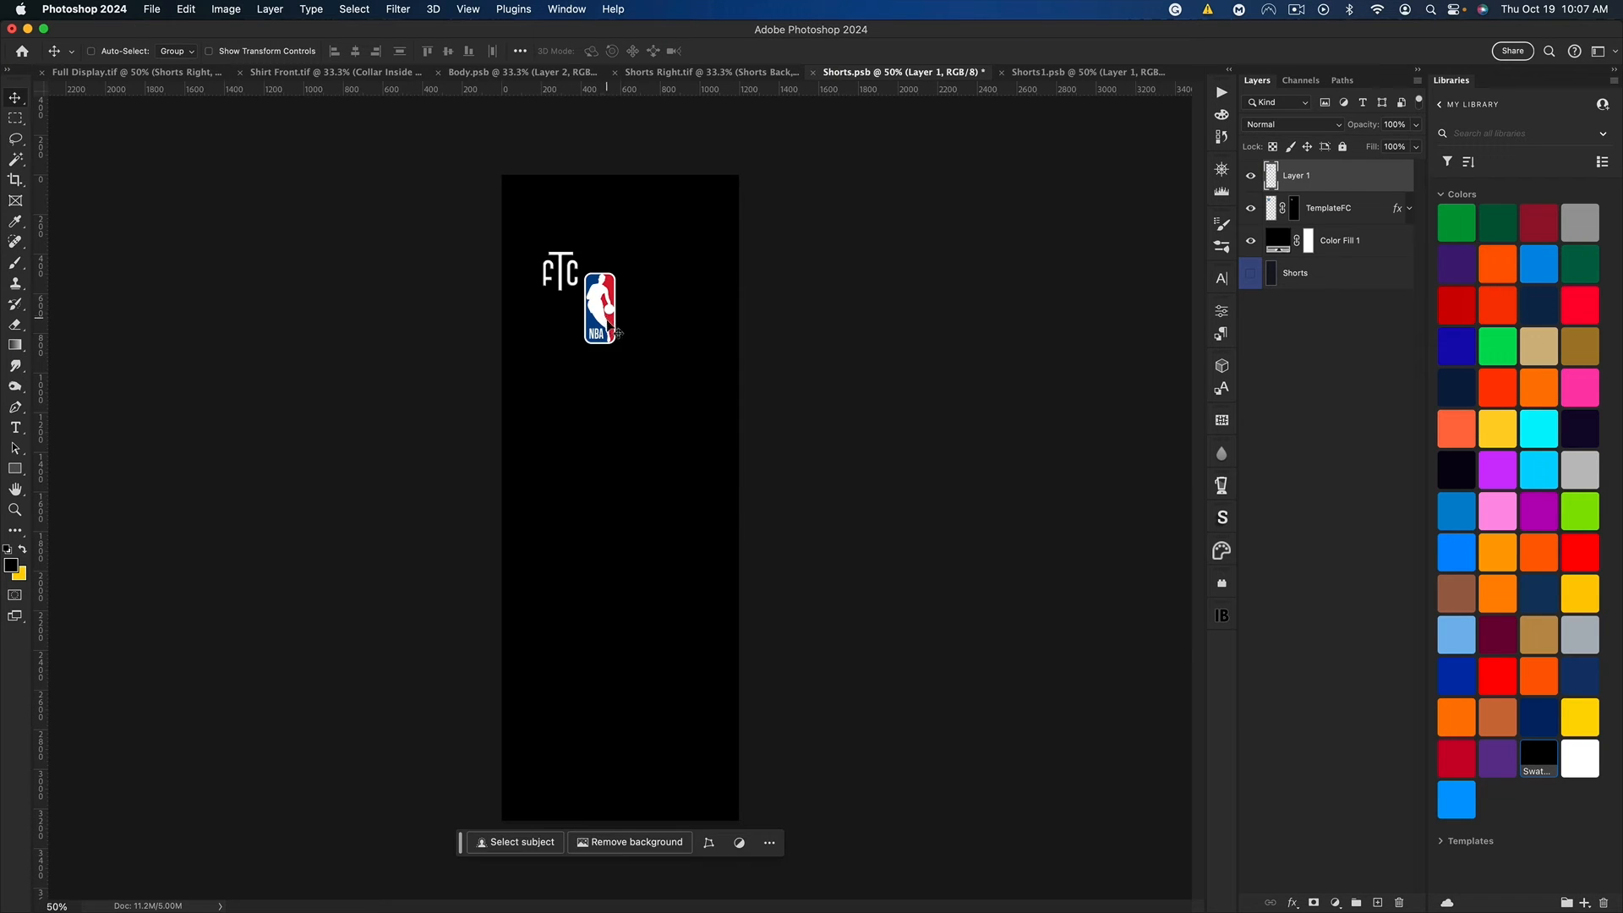
pyautogui.moveTo(611, 325); pyautogui.dragTo(578, 243)
pyautogui.press('super+t')
pyautogui.press('Return')
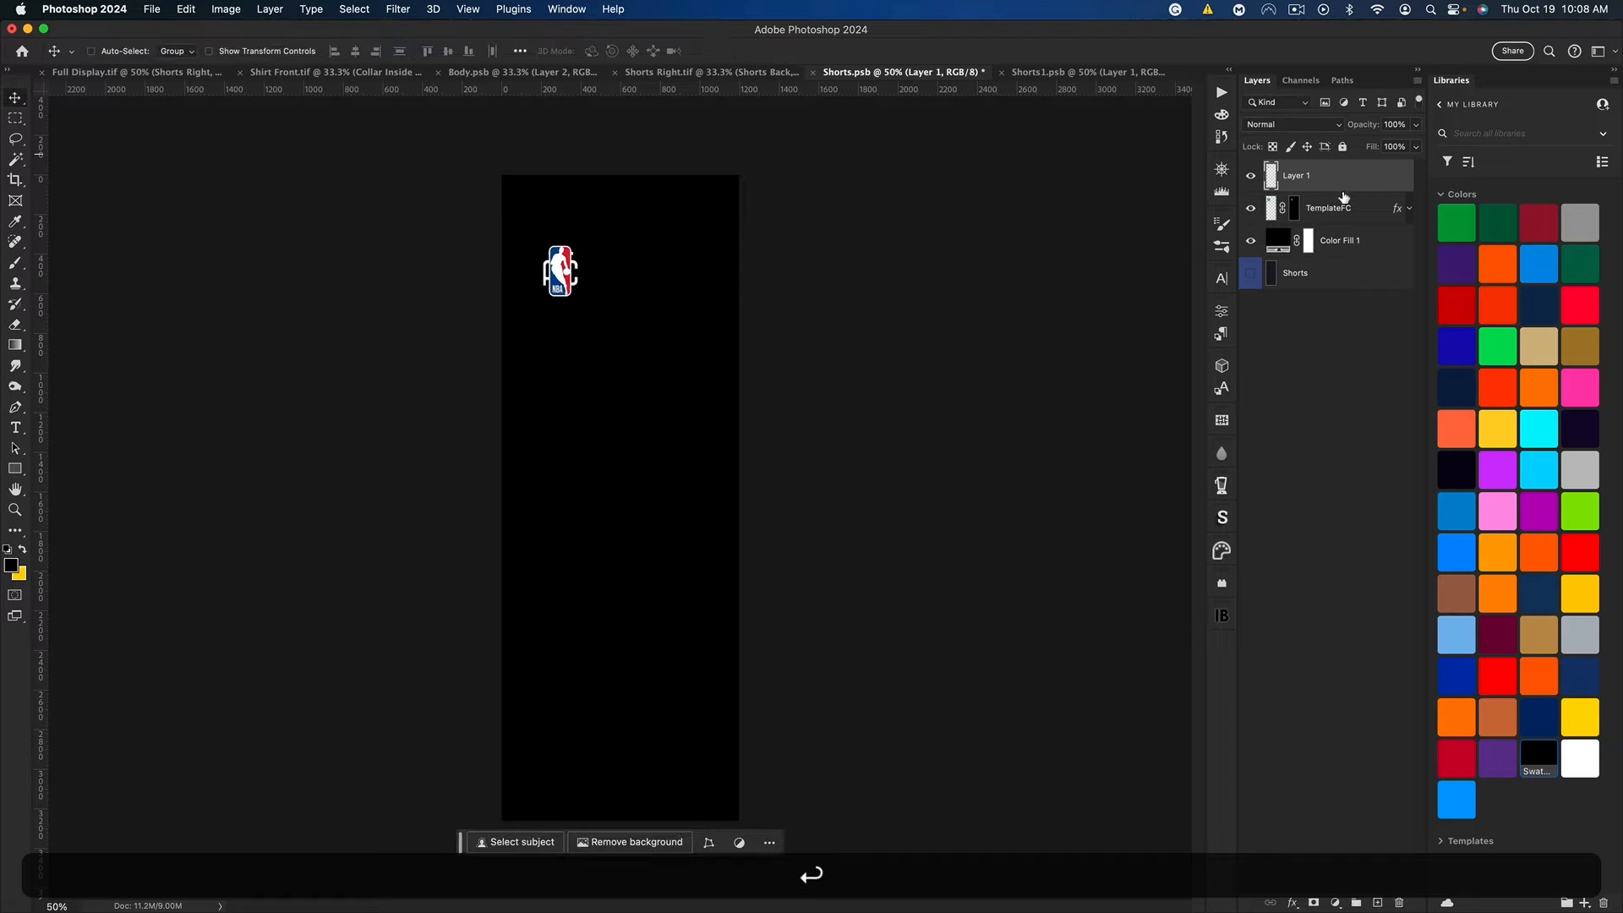
# Step: Copy the TemplateFC layer style, delete that layer, and paste the style onto the NBA logo layer
pyautogui.rightClick(1351, 213)
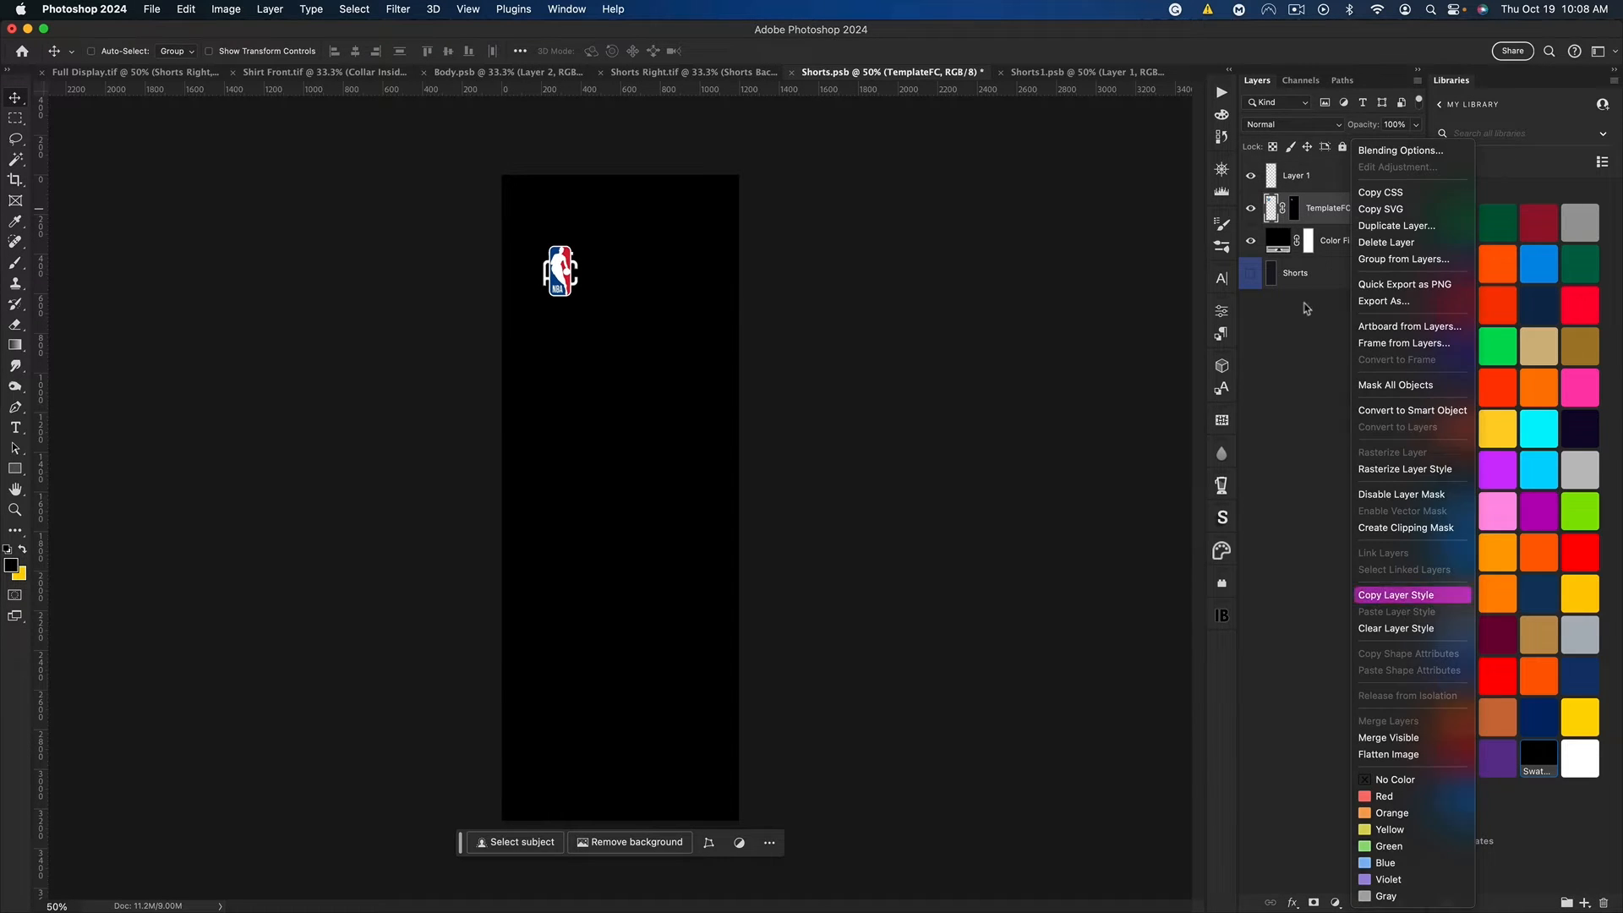
pyautogui.click(1396, 594)
pyautogui.press('BackSpace')
pyautogui.rightClick(1302, 179)
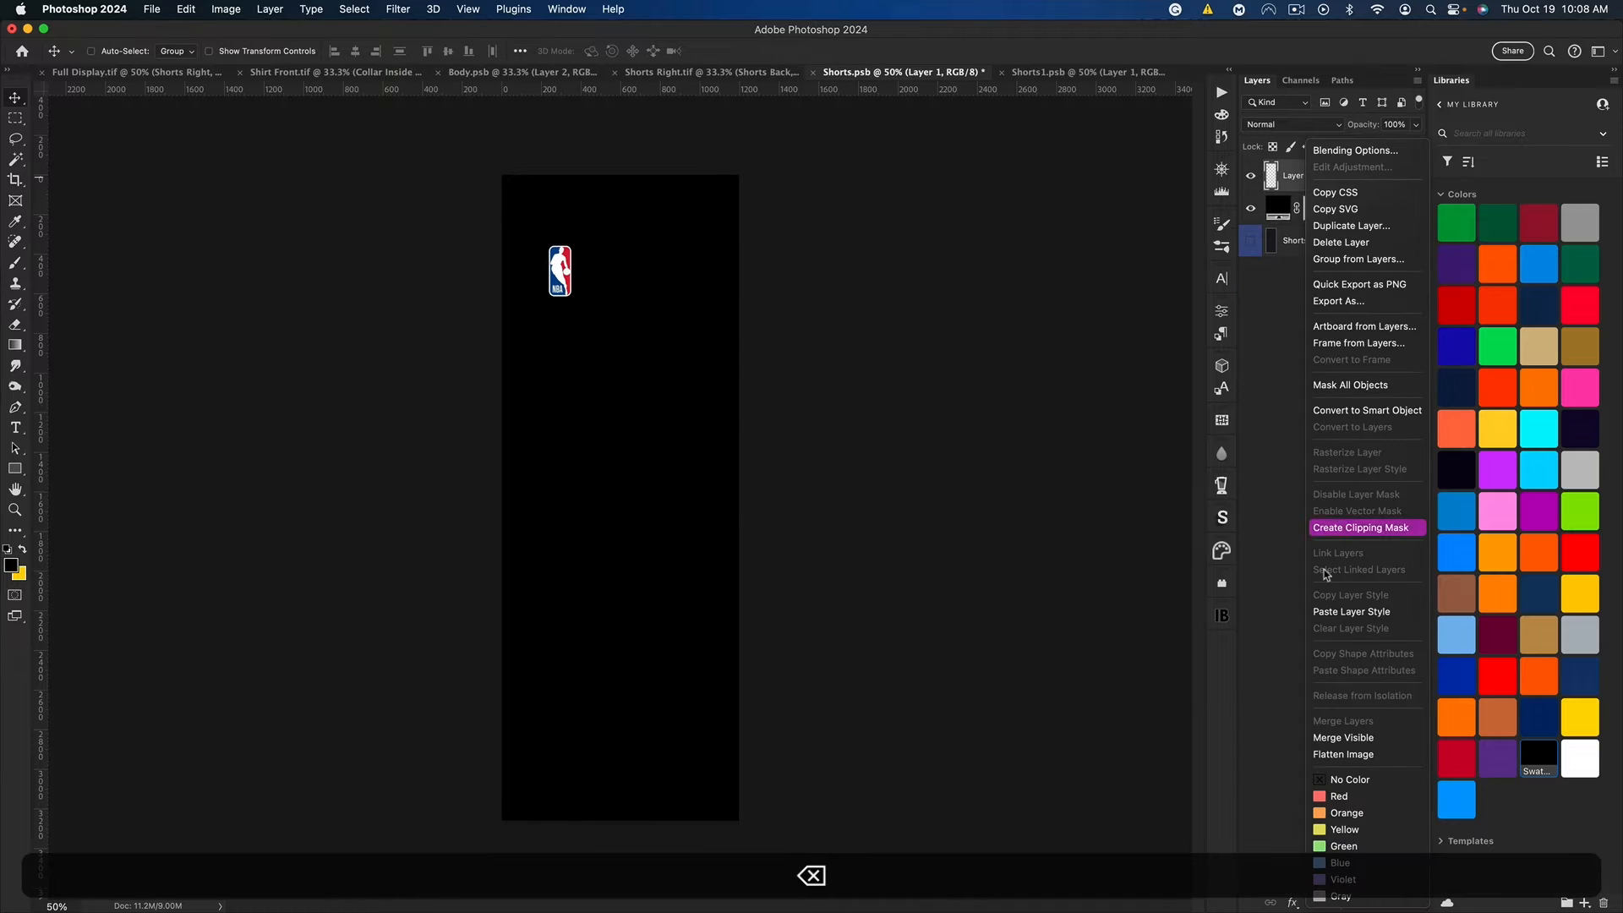
pyautogui.click(1353, 609)
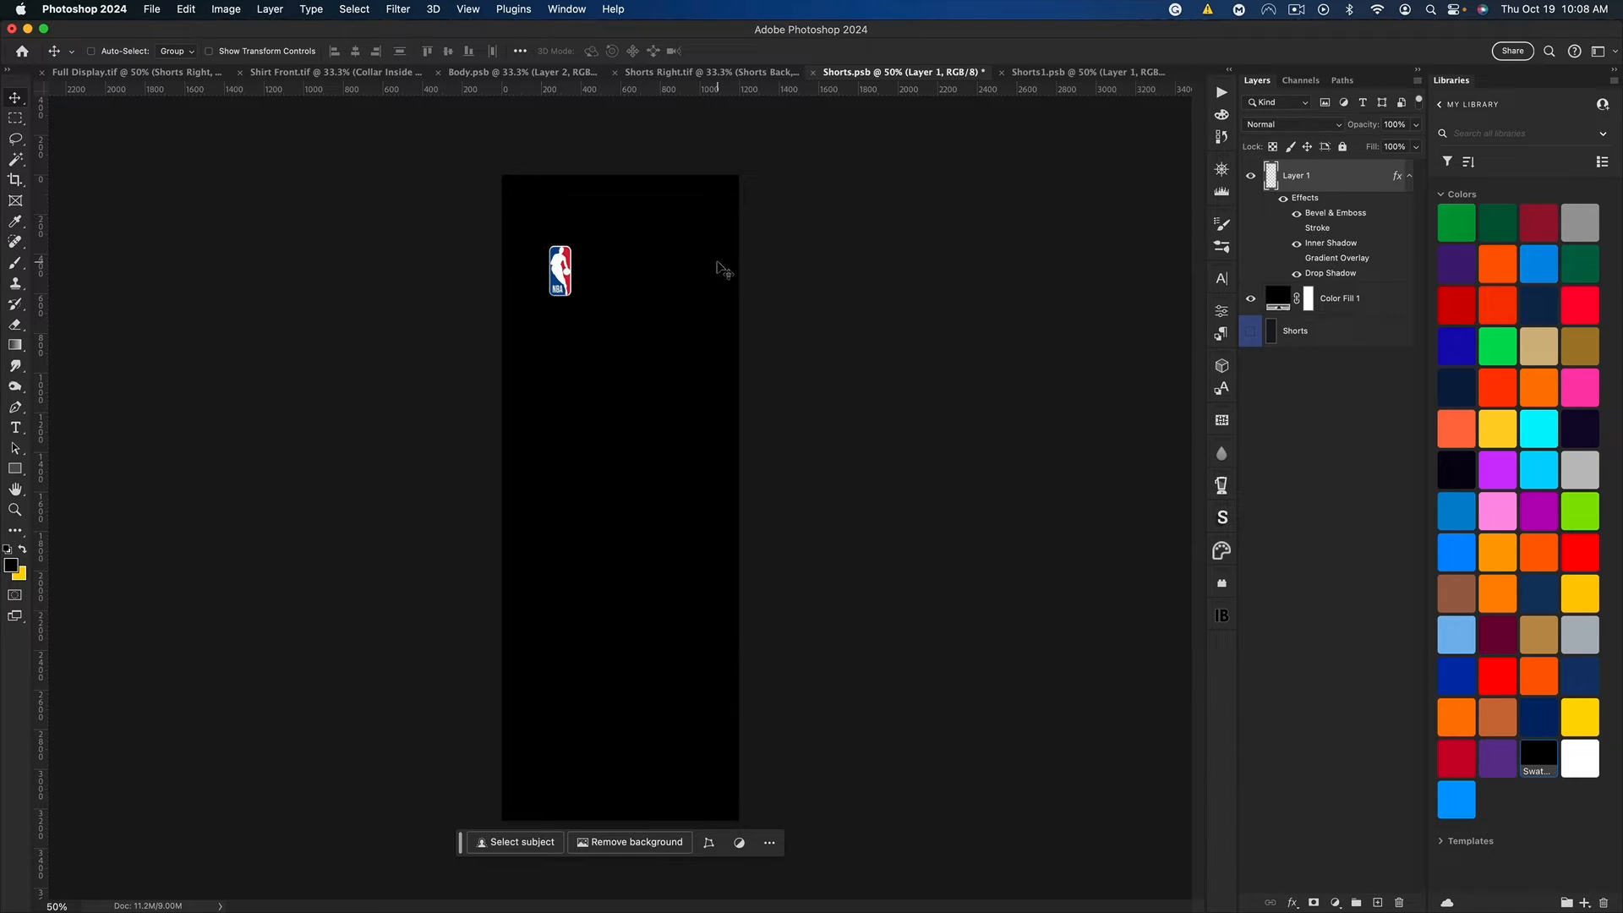
# Step: Copy the leaf pattern layer from Body.psb and paste it above the black fill in Shorts.psb
pyautogui.click(1341, 303)
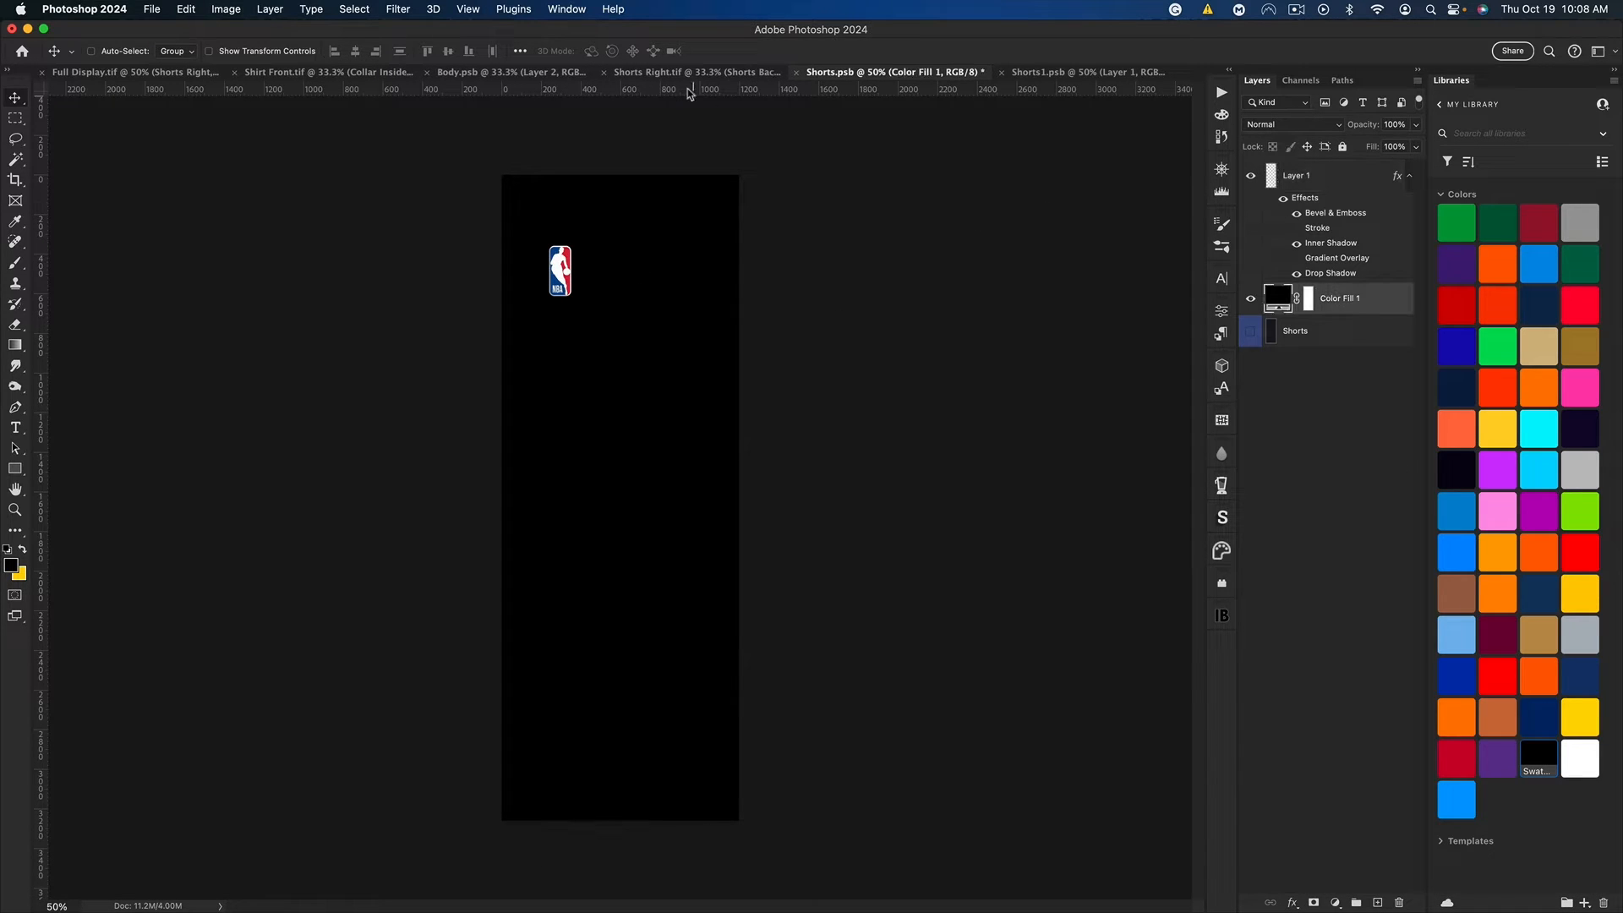
pyautogui.click(504, 75)
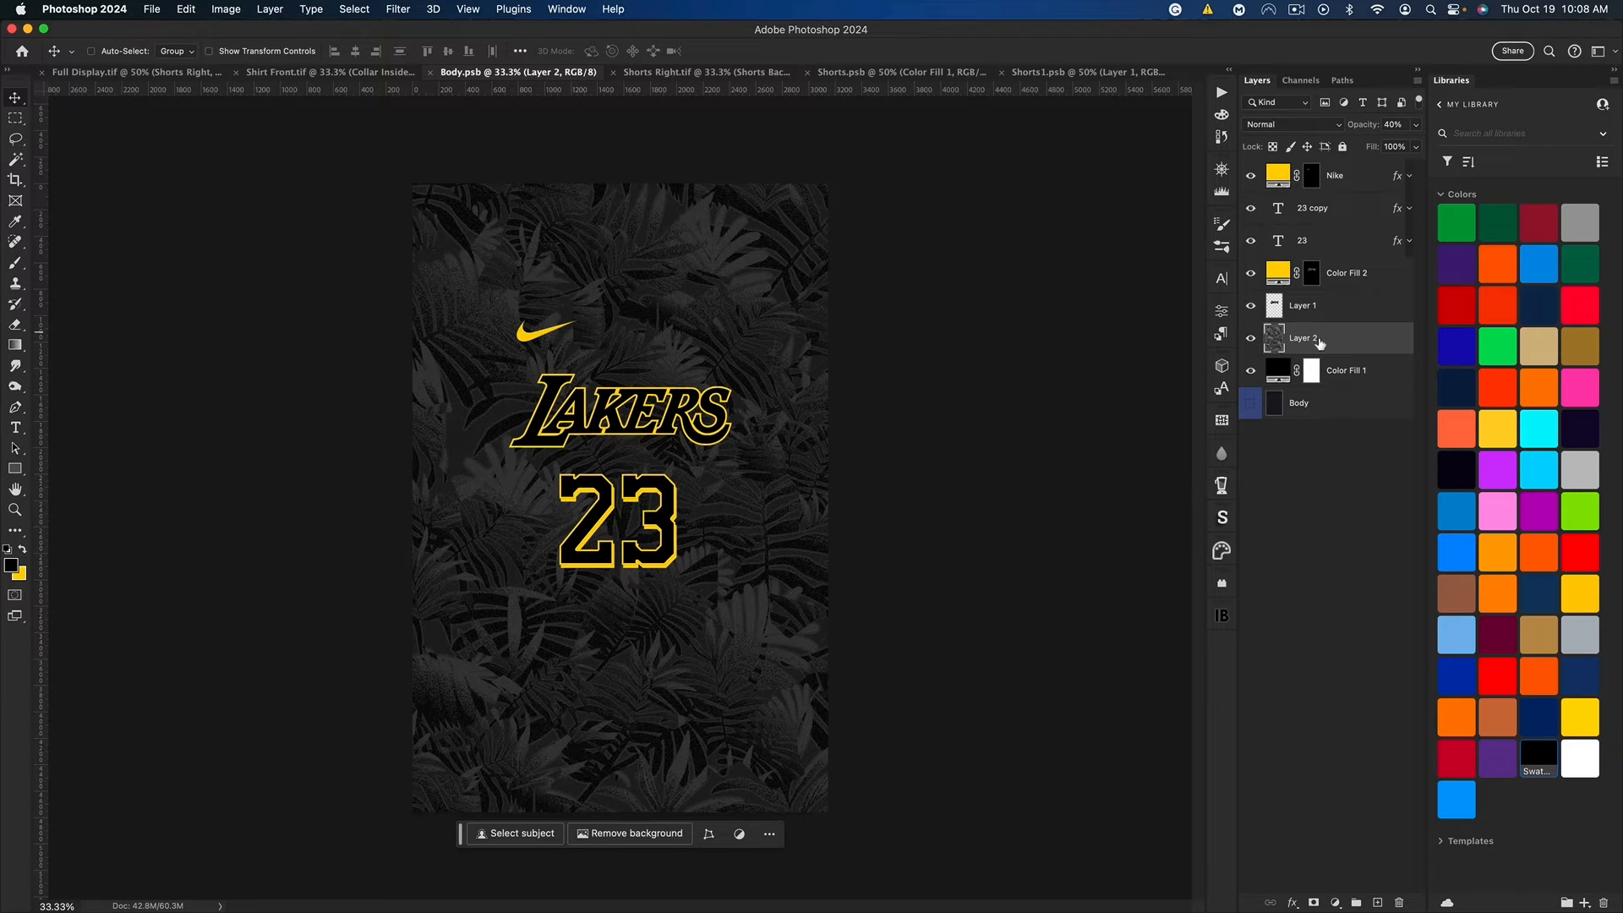
pyautogui.press('super+c')
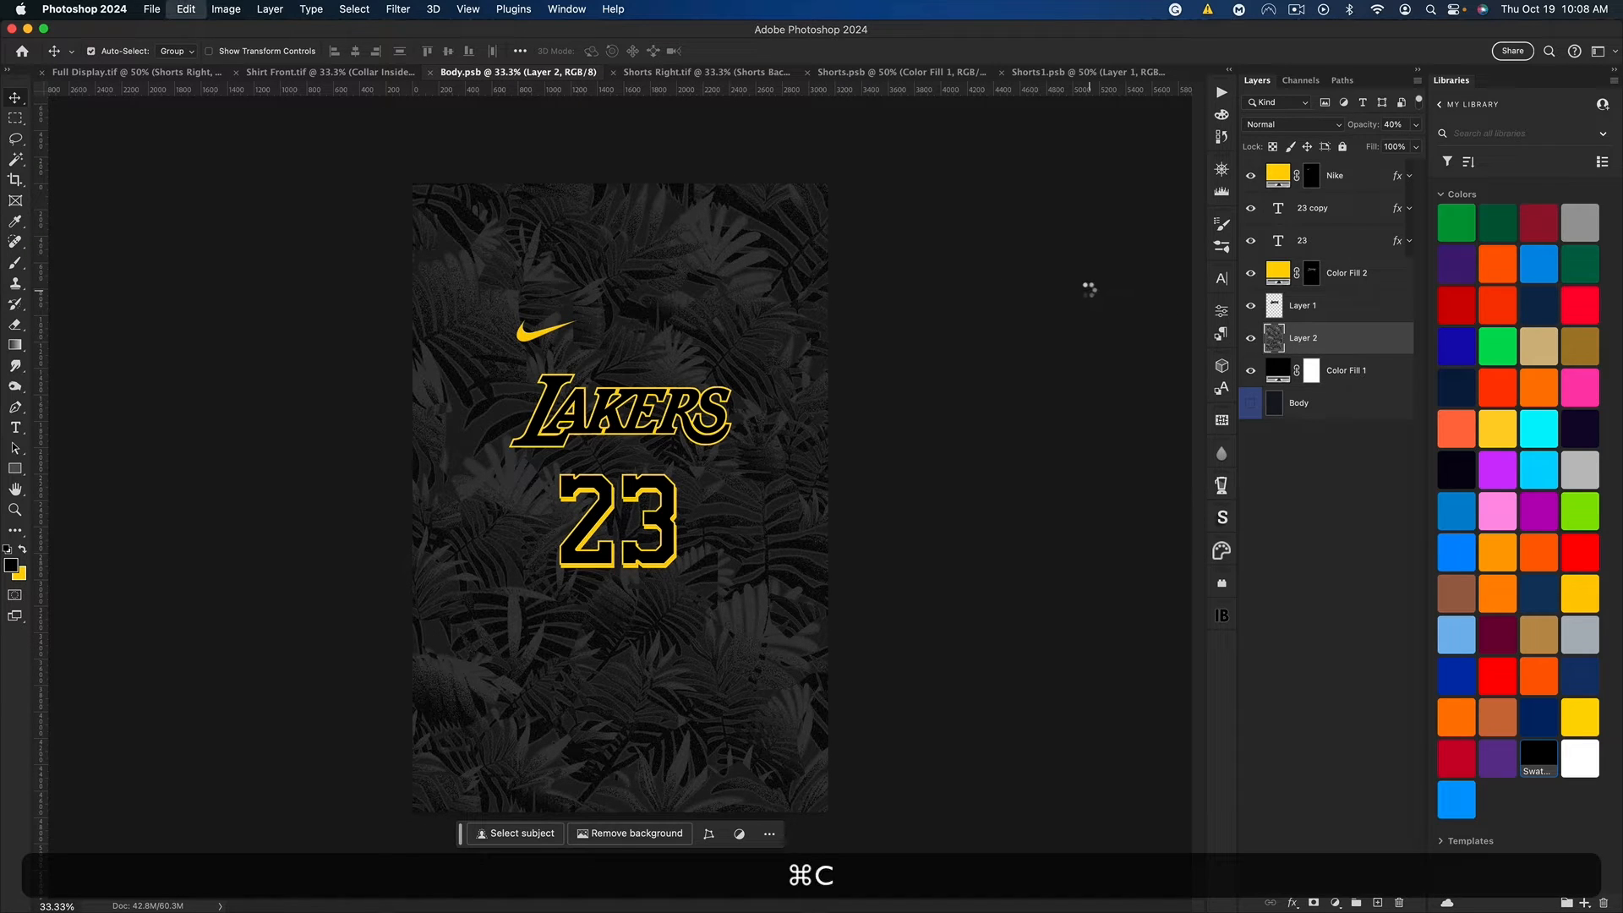
pyautogui.click(852, 79)
pyautogui.press('super+v')
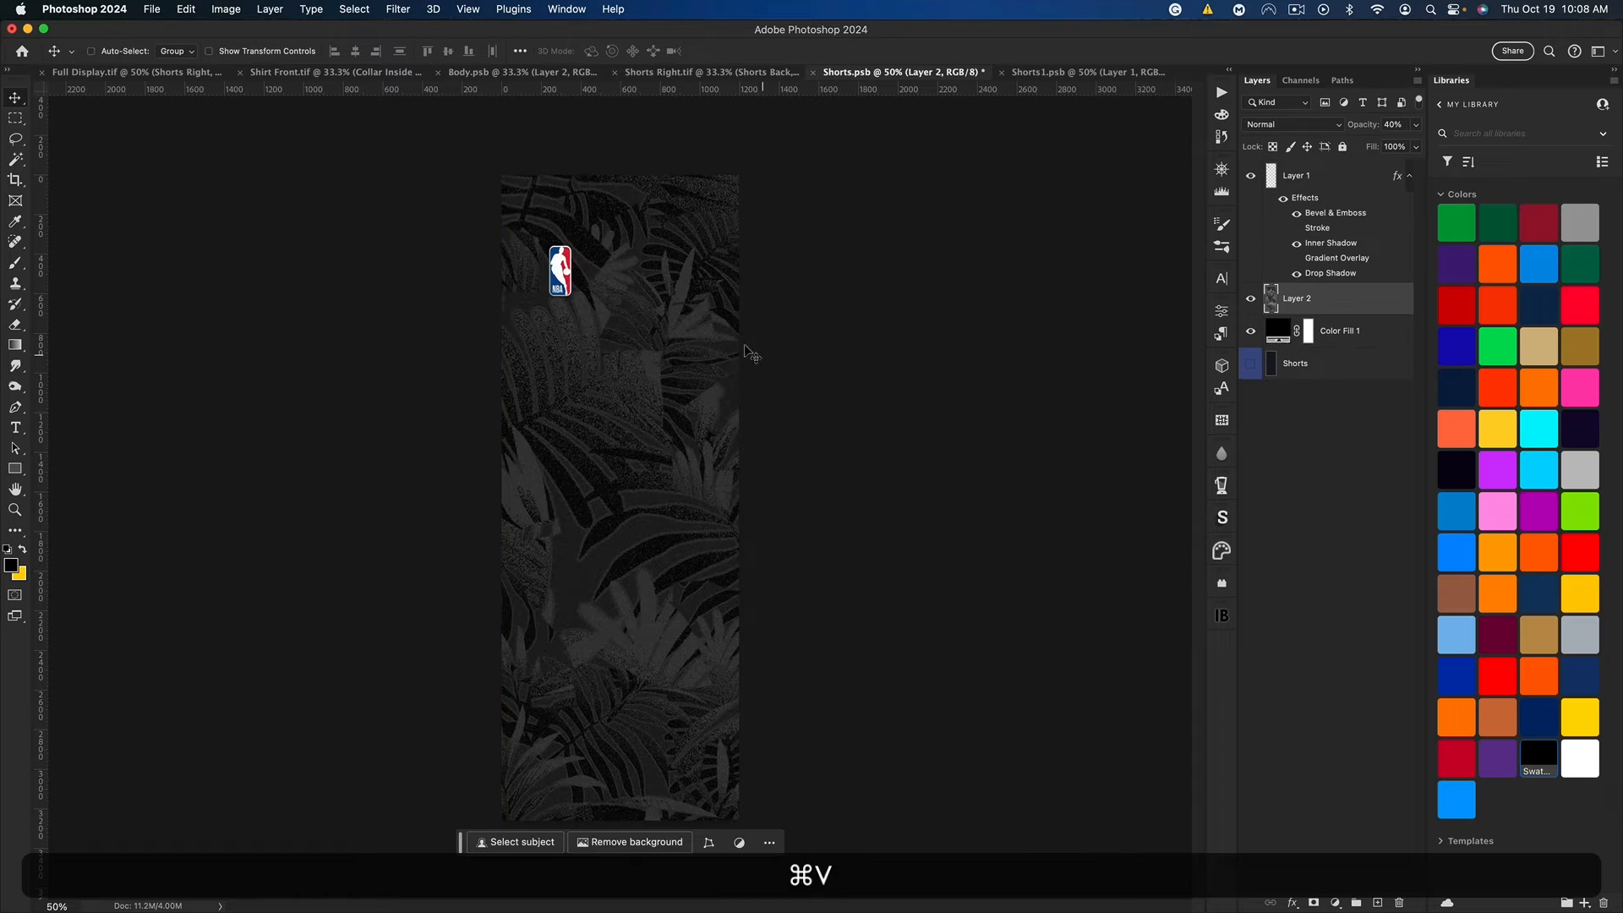
# Step: Reposition the leaf pattern with Free Transform so it covers the shorts panel, and save Shorts.psb
pyautogui.press('super+t')
pyautogui.moveTo(900, 329); pyautogui.dragTo(741, 196)
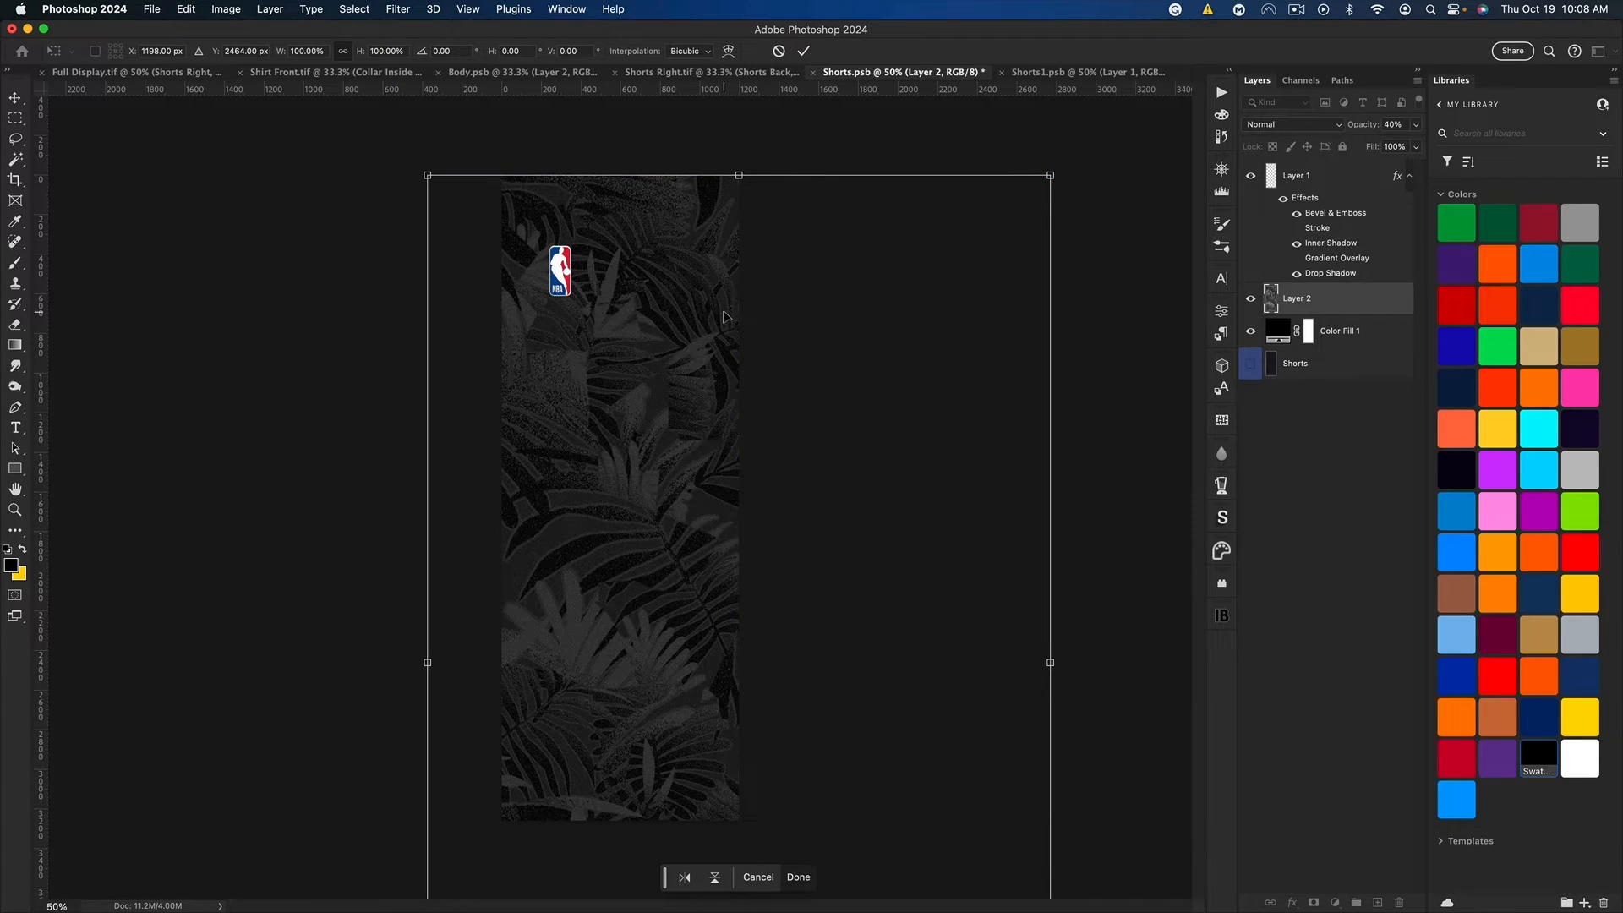
pyautogui.press('Return')
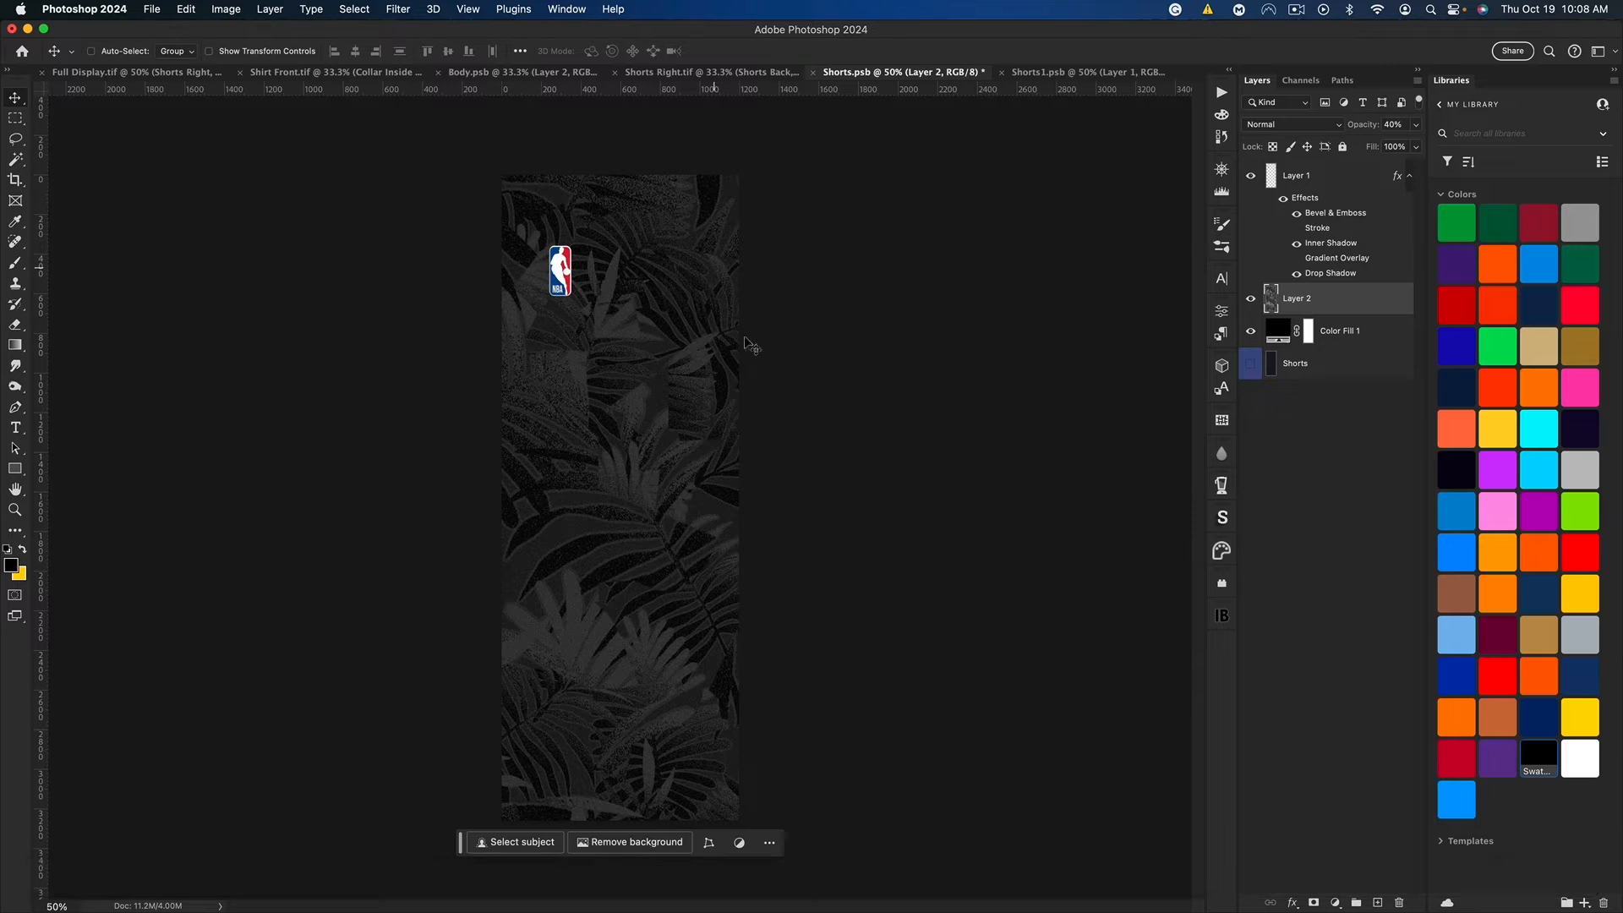
pyautogui.press('super+s')
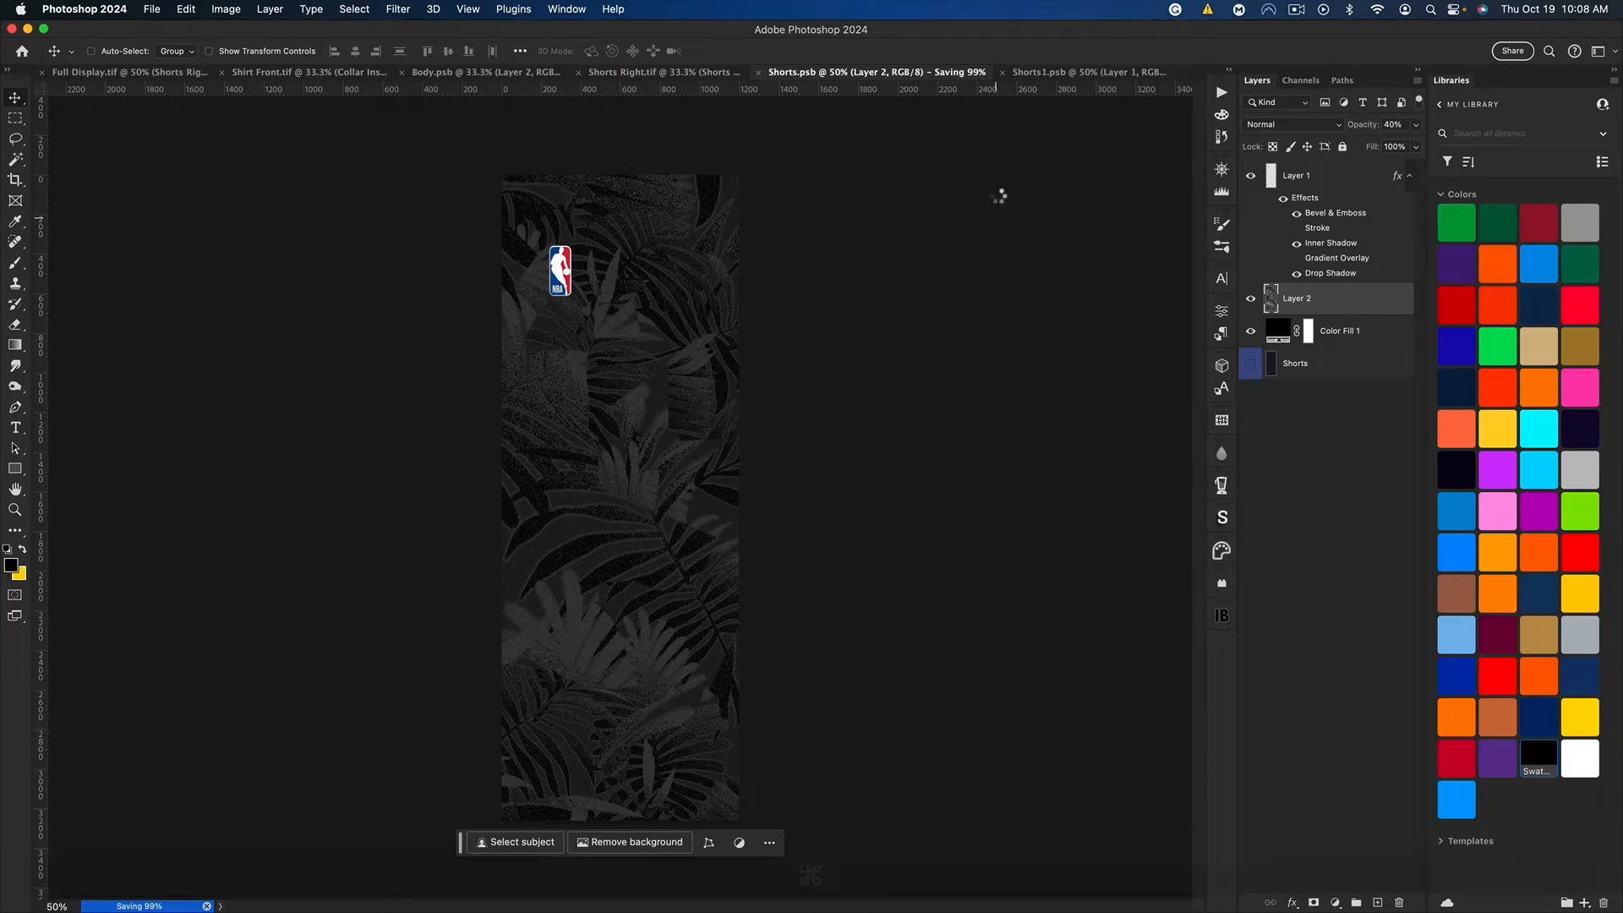
# Step: In Shorts1.psb, delete the grid layer and add a black solid color fill layer
pyautogui.click(1044, 76)
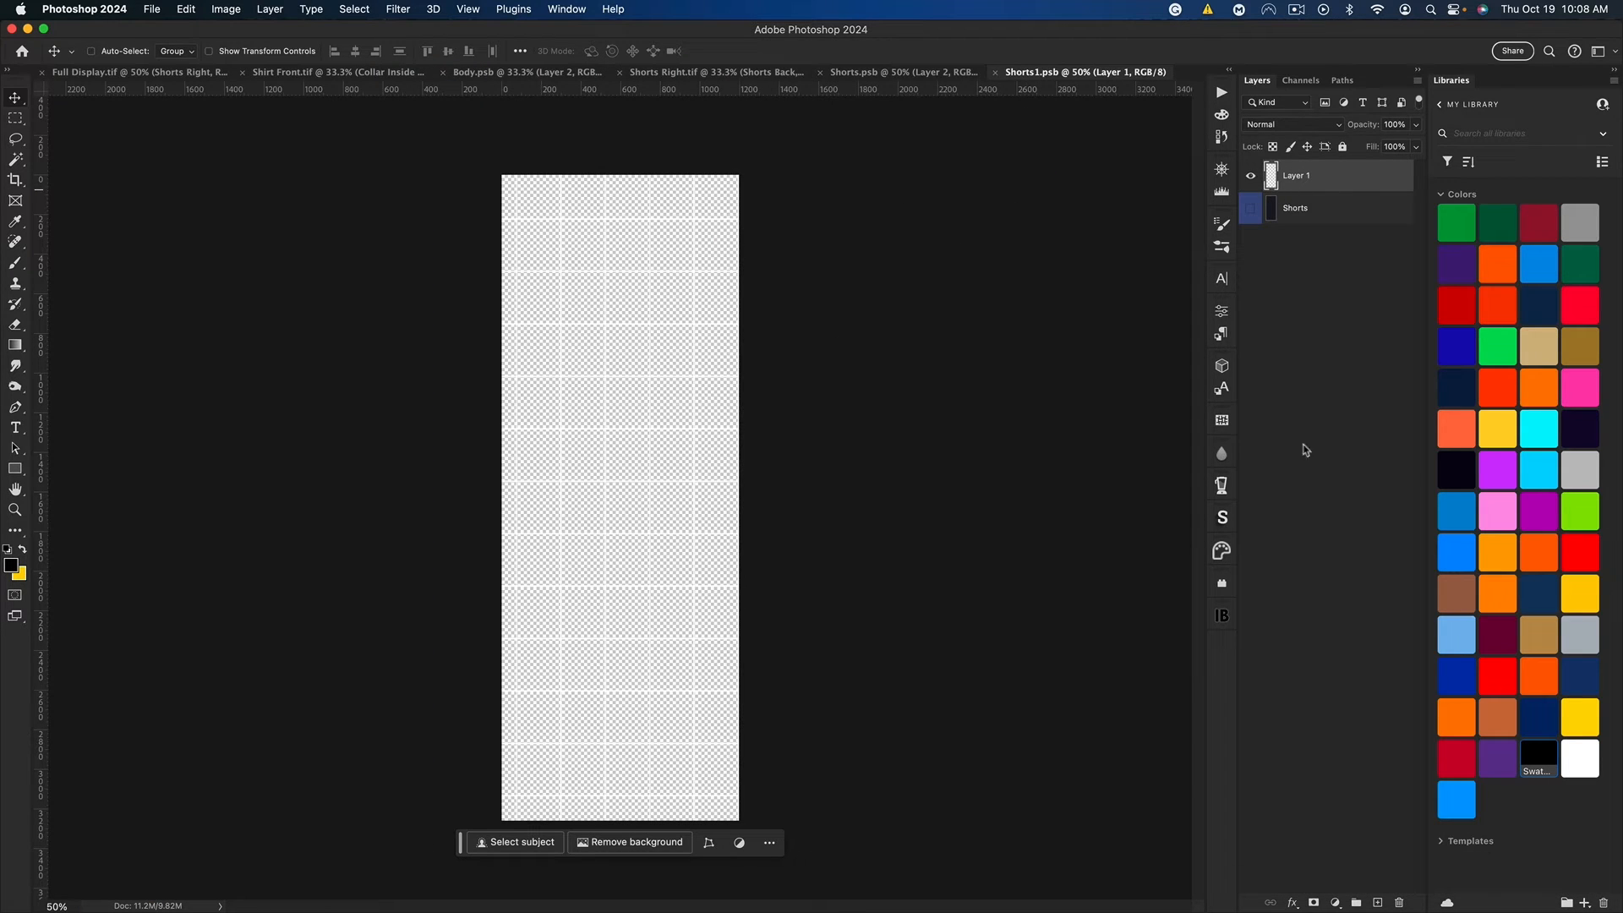
pyautogui.press('BackSpace')
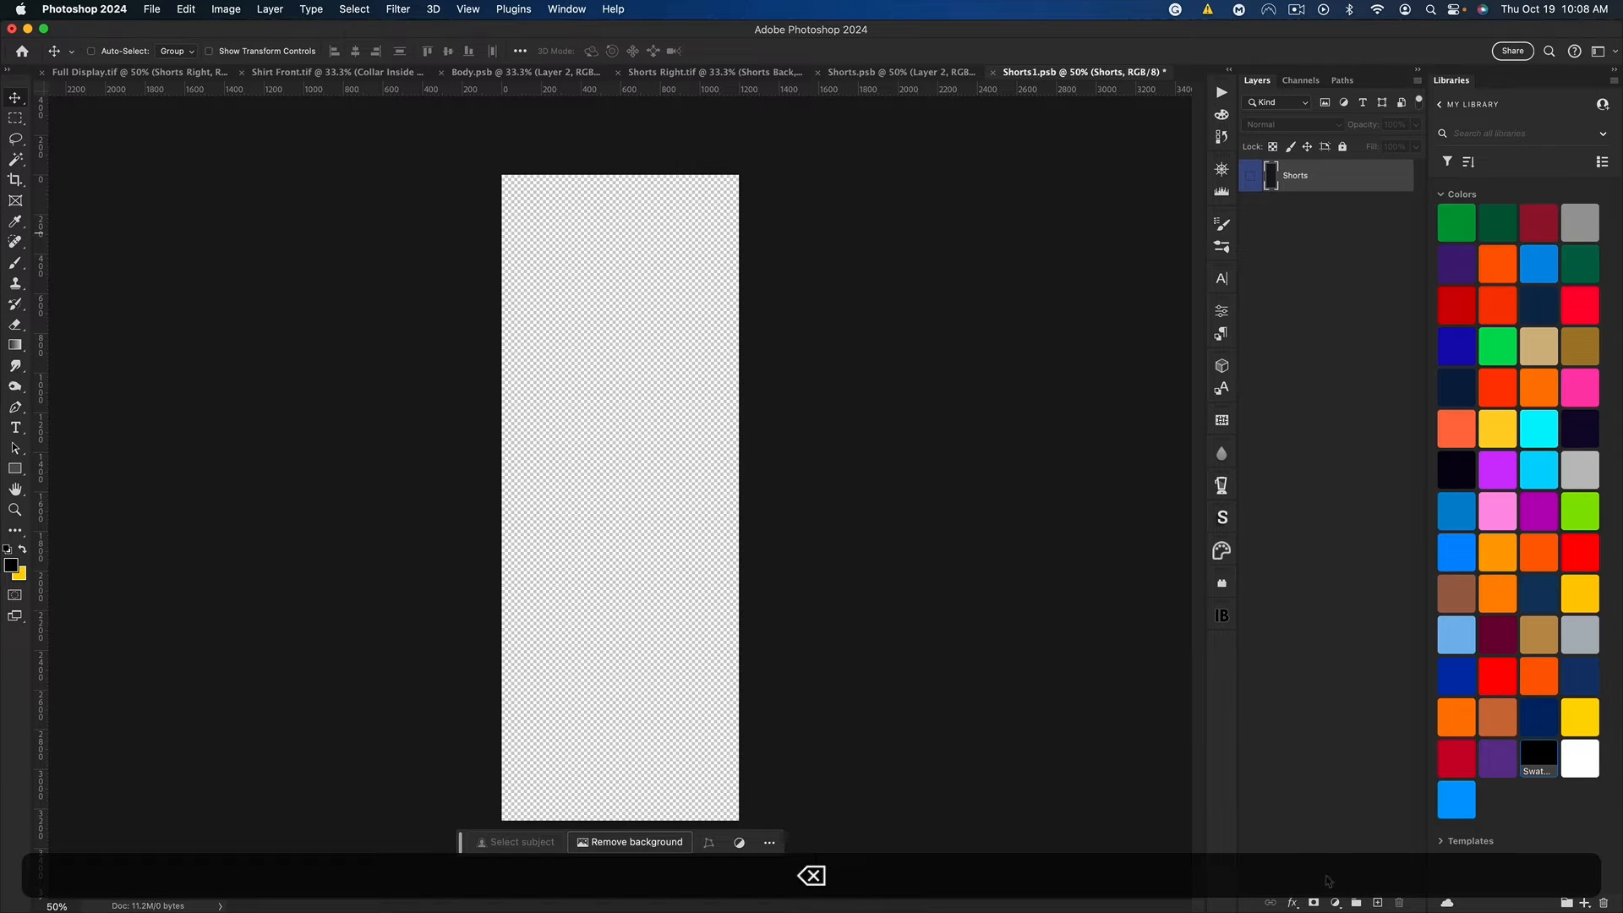
pyautogui.click(1336, 903)
pyautogui.click(1357, 669)
pyautogui.press('Return')
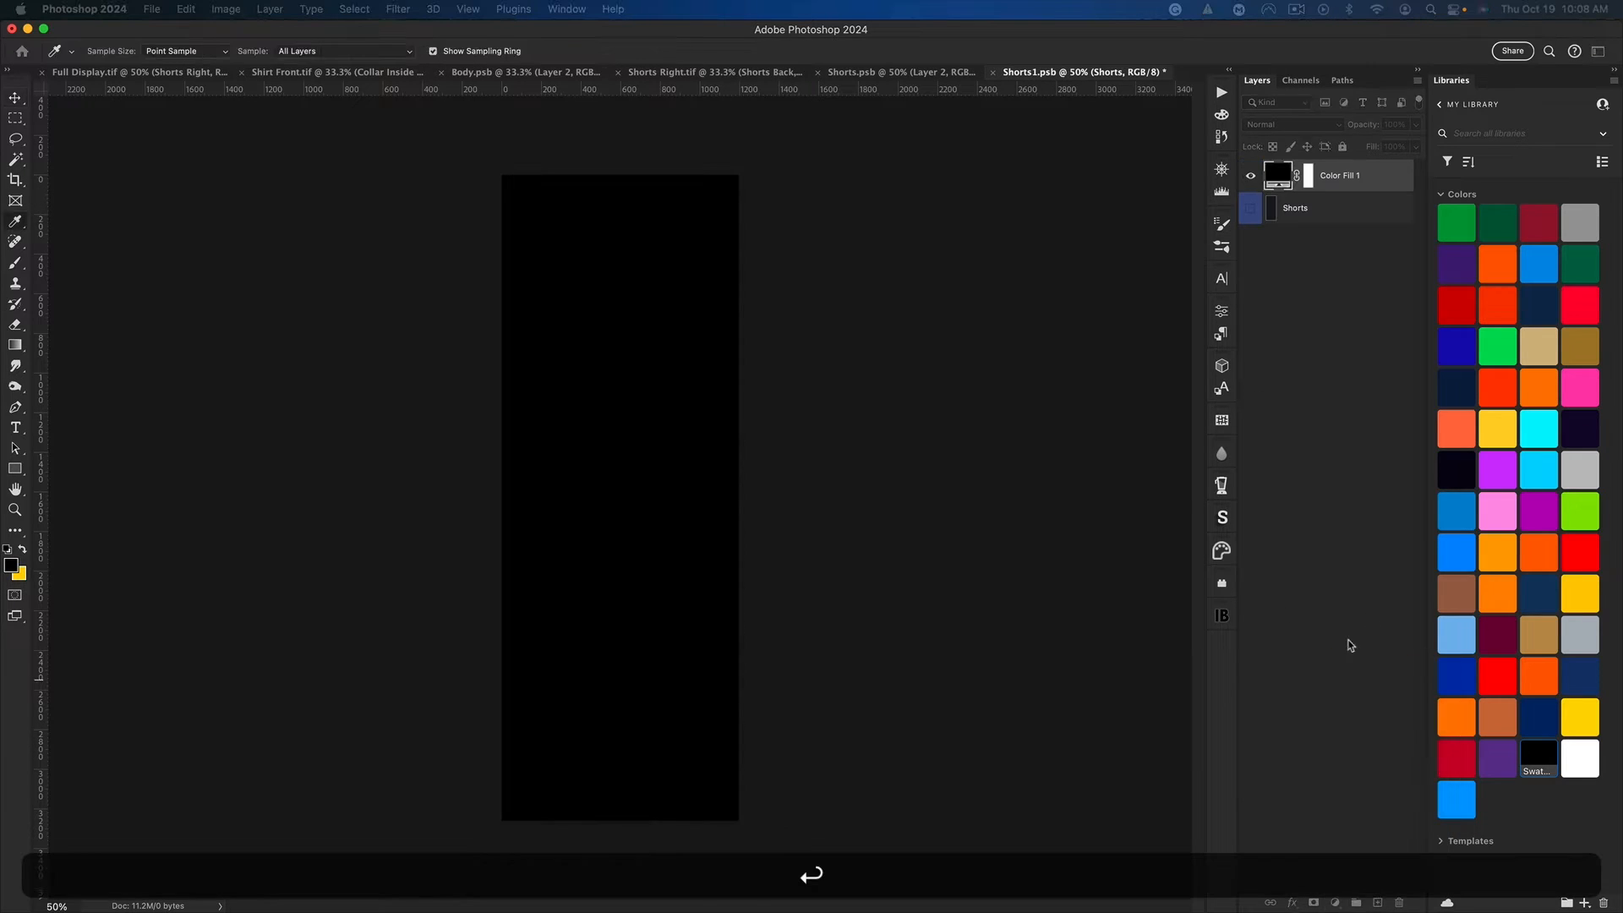
# Step: Paste the leaf pattern into Shorts1.psb, shift it sideways to show a different area, and save
pyautogui.press('cmd+v')
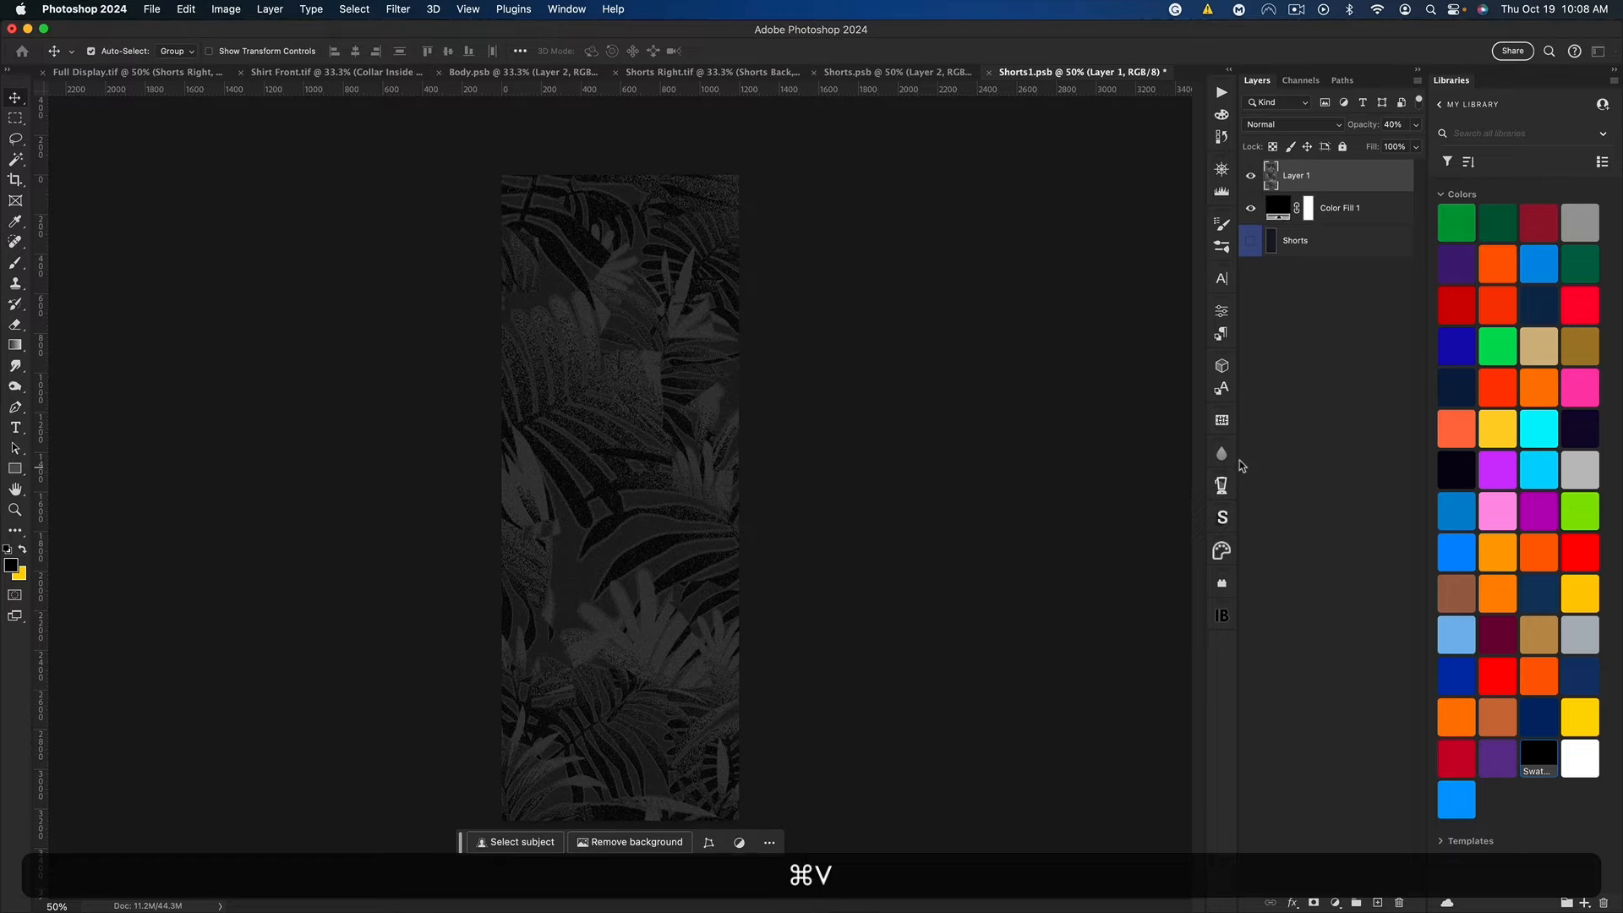
pyautogui.press('cmd+t')
pyautogui.moveTo(859, 330); pyautogui.dragTo(546, 325)
pyautogui.hotkey('shift', 'Return')
pyautogui.press('cmd+s')
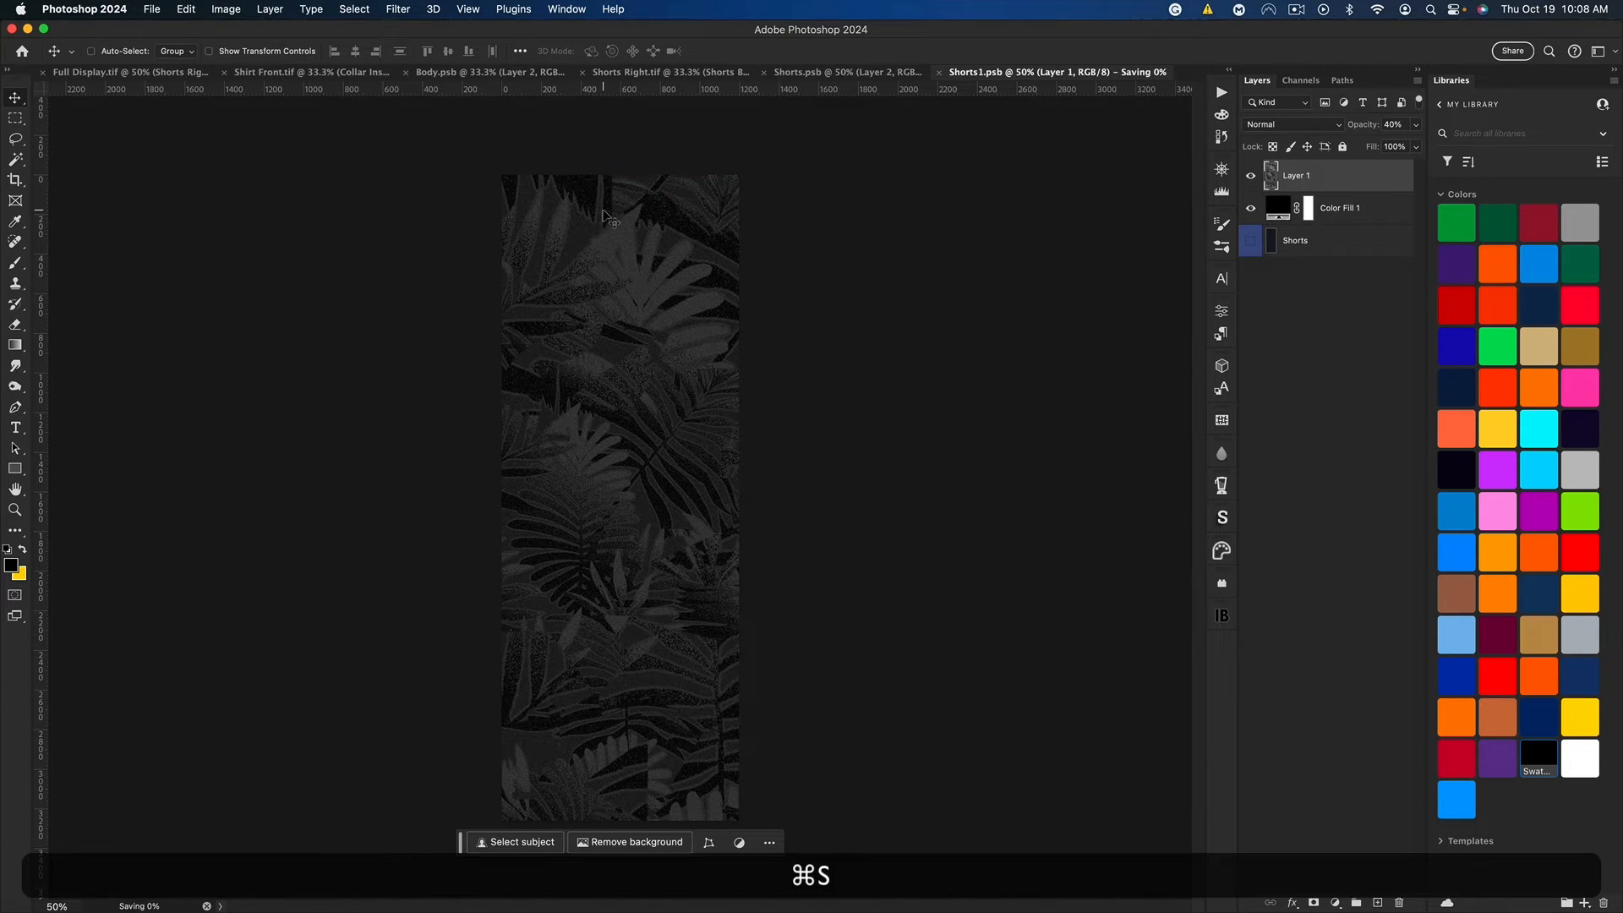
# Step: Return to Shorts Right.tif, close both shorts smart object documents, and open the Side design smart object
pyautogui.click(651, 72)
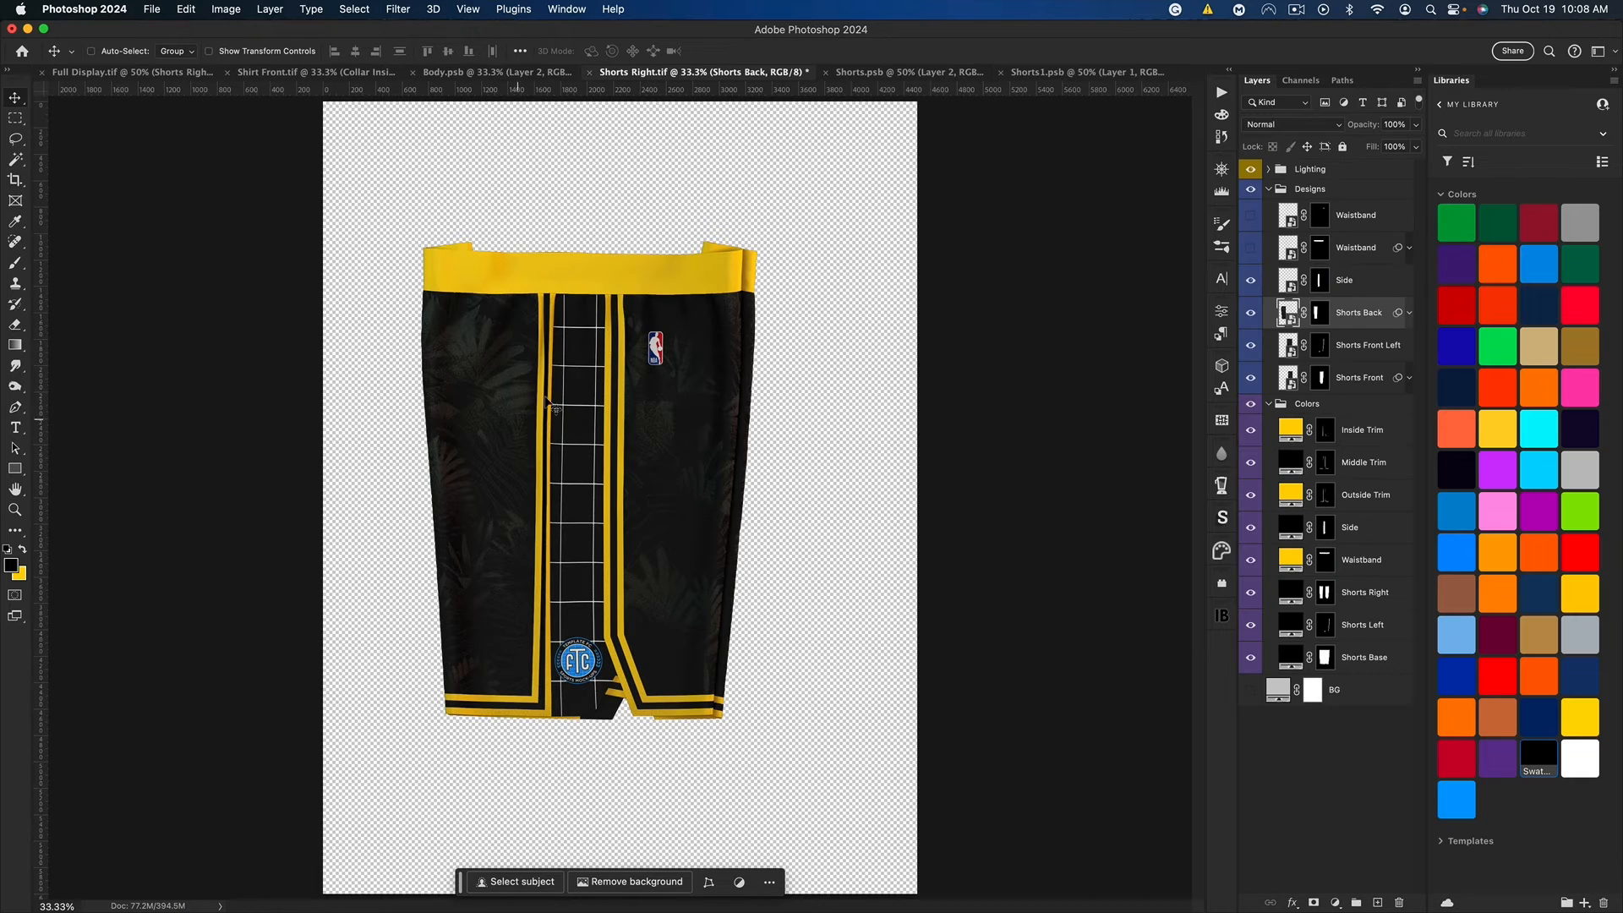
pyautogui.click(825, 73)
pyautogui.click(941, 72)
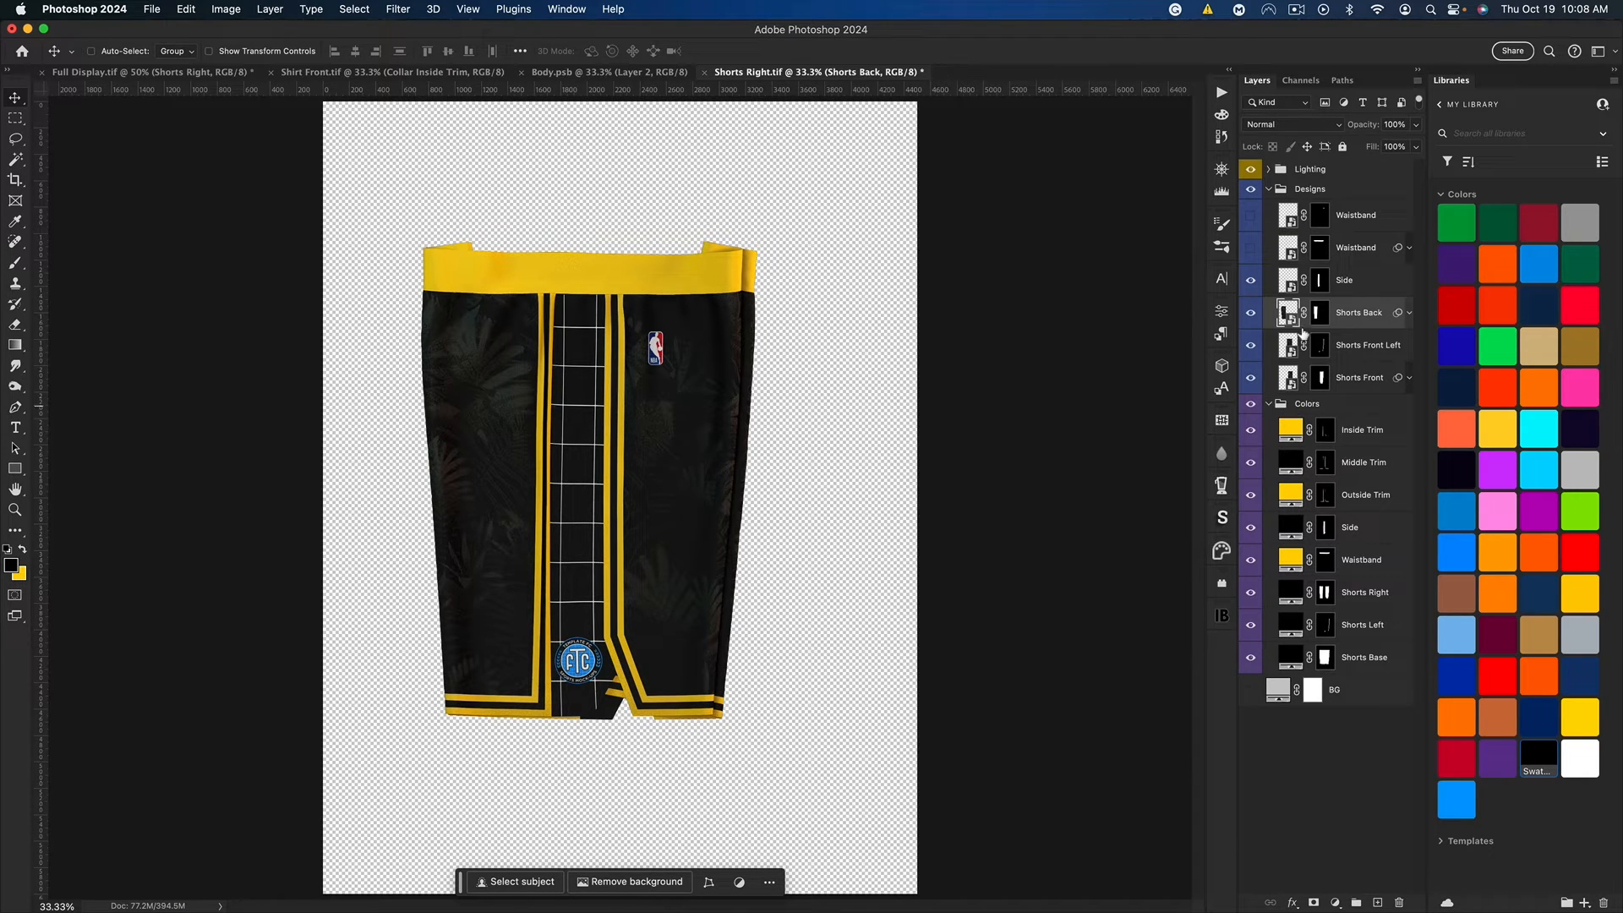
pyautogui.doubleClick(1288, 281)
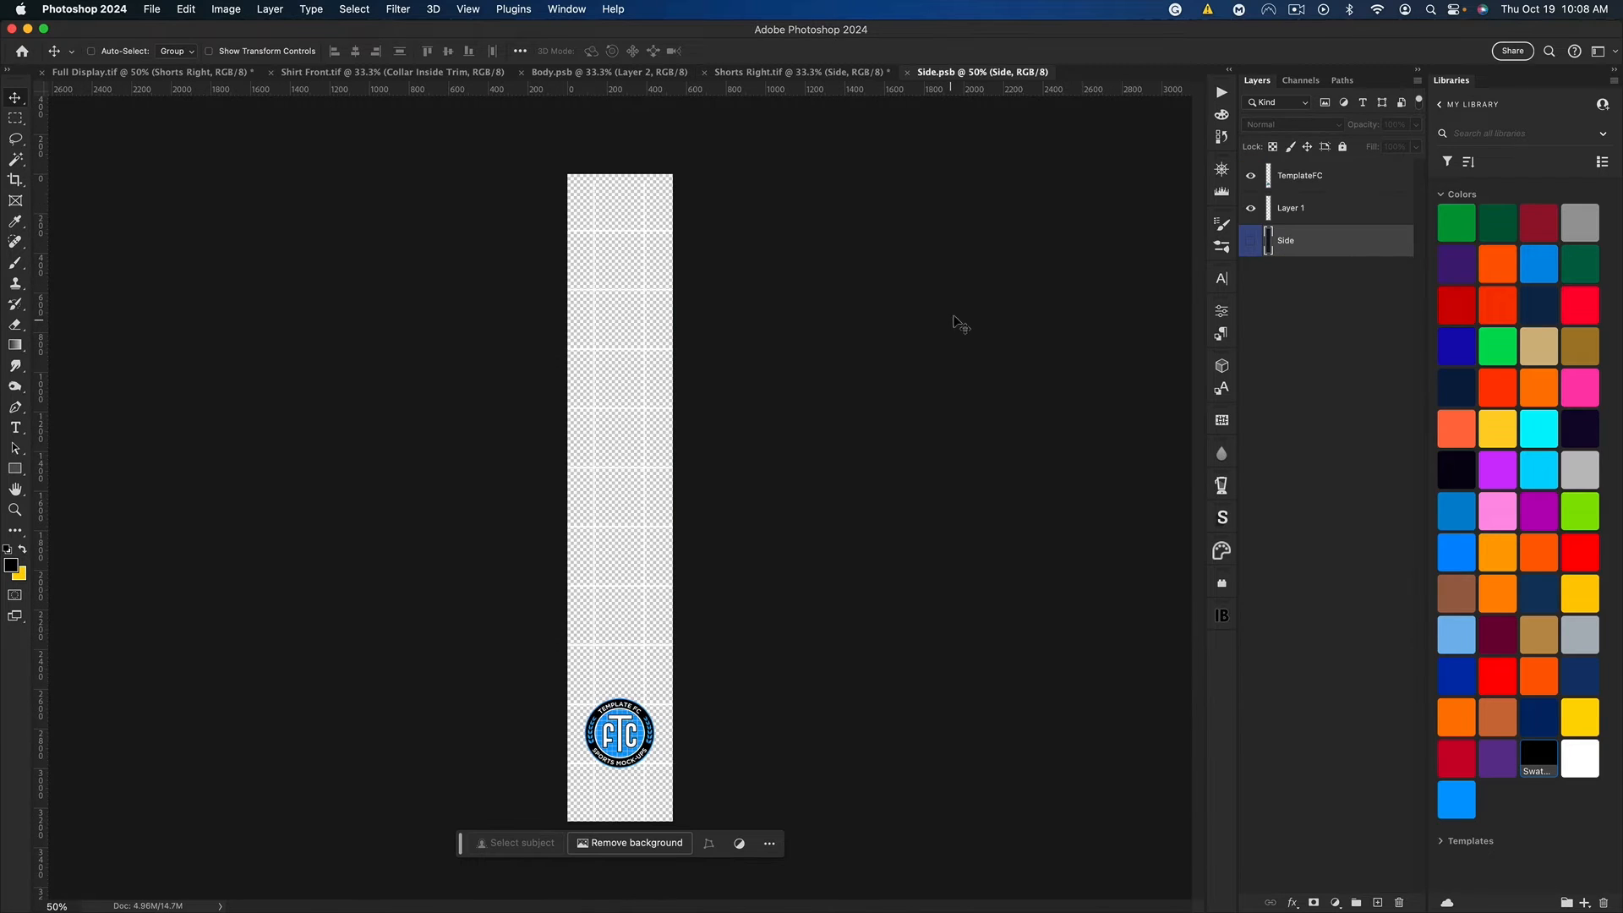
# Step: Place the Lakers logo over the TemplateFC badge in Side.psb, keeping it at 100% scale
pyautogui.click(1307, 185)
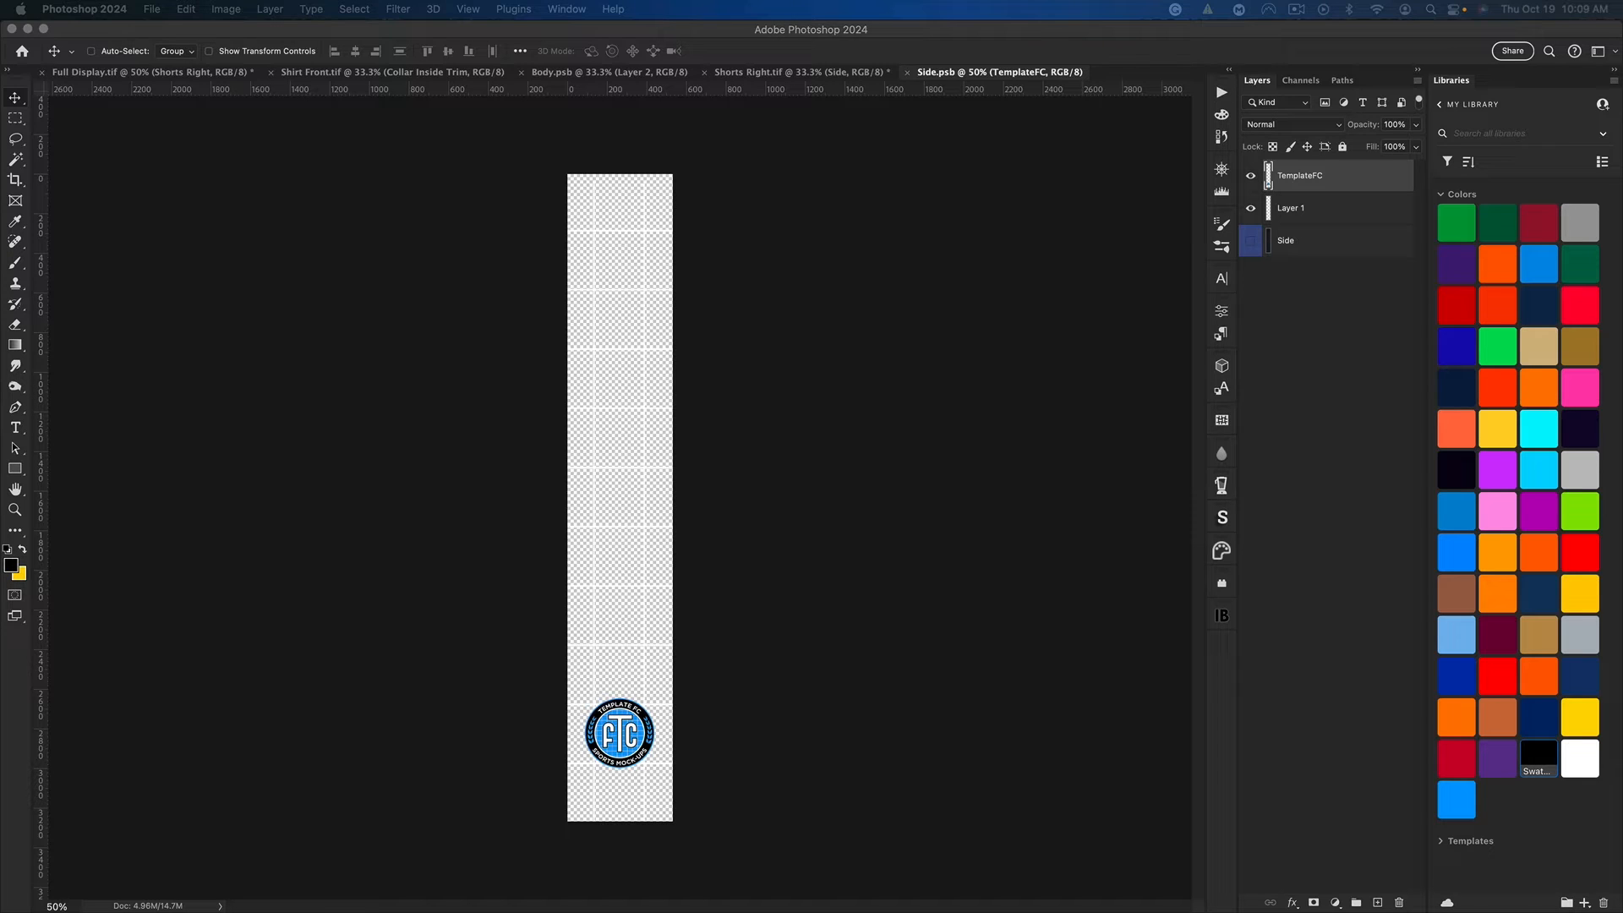
pyautogui.moveTo(686, 545); pyautogui.dragTo(609, 763)
pyautogui.press('super+t')
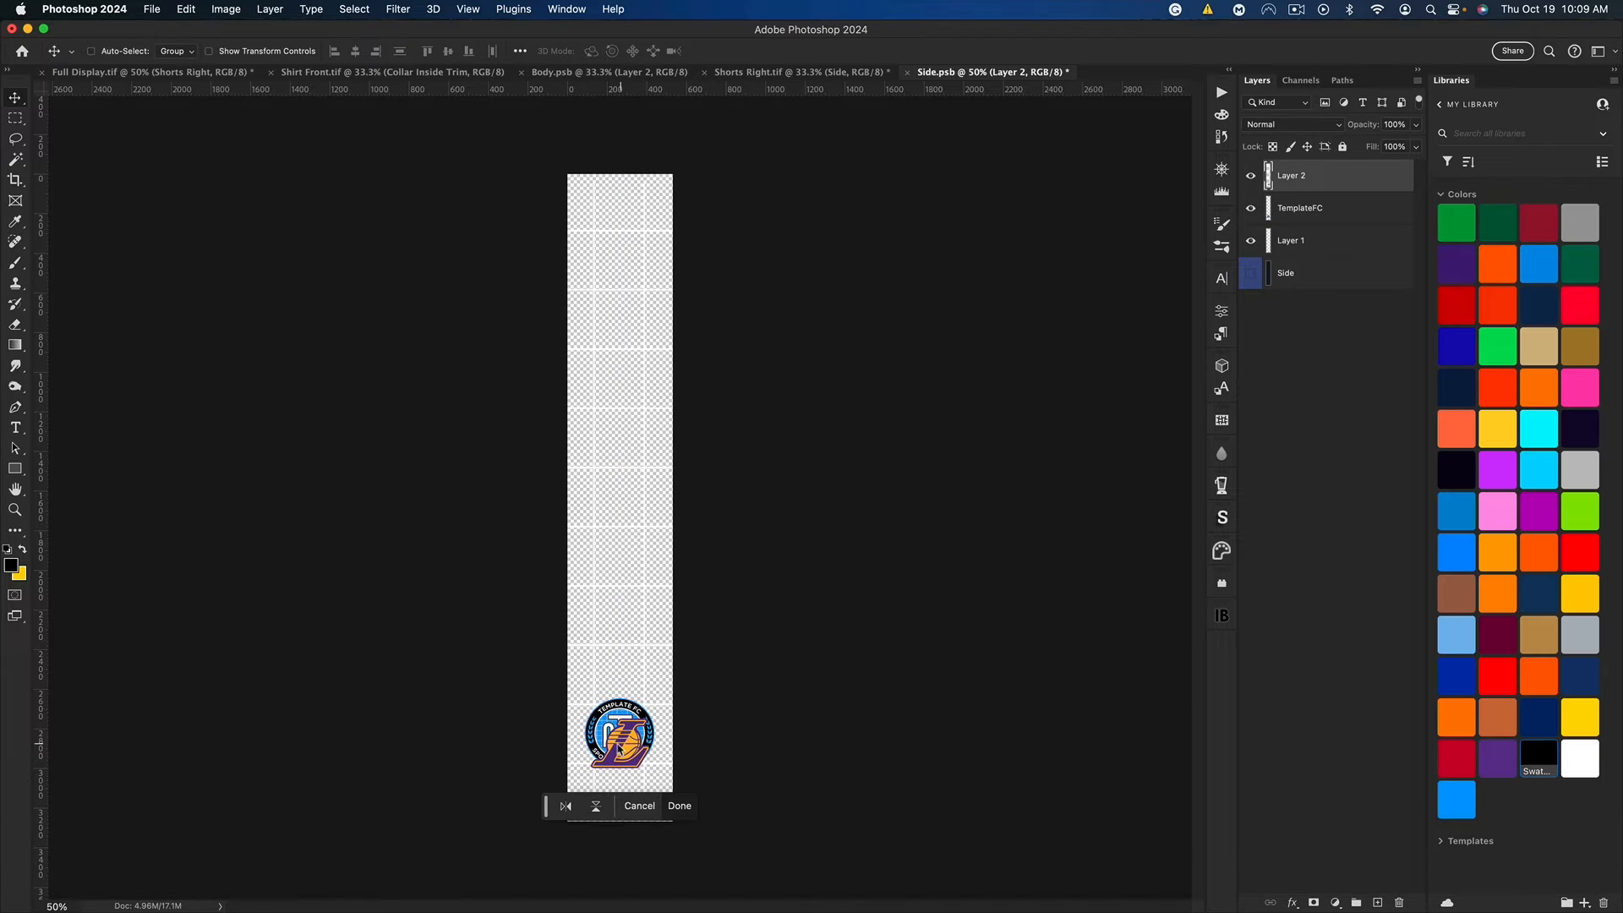
pyautogui.press('super+t')
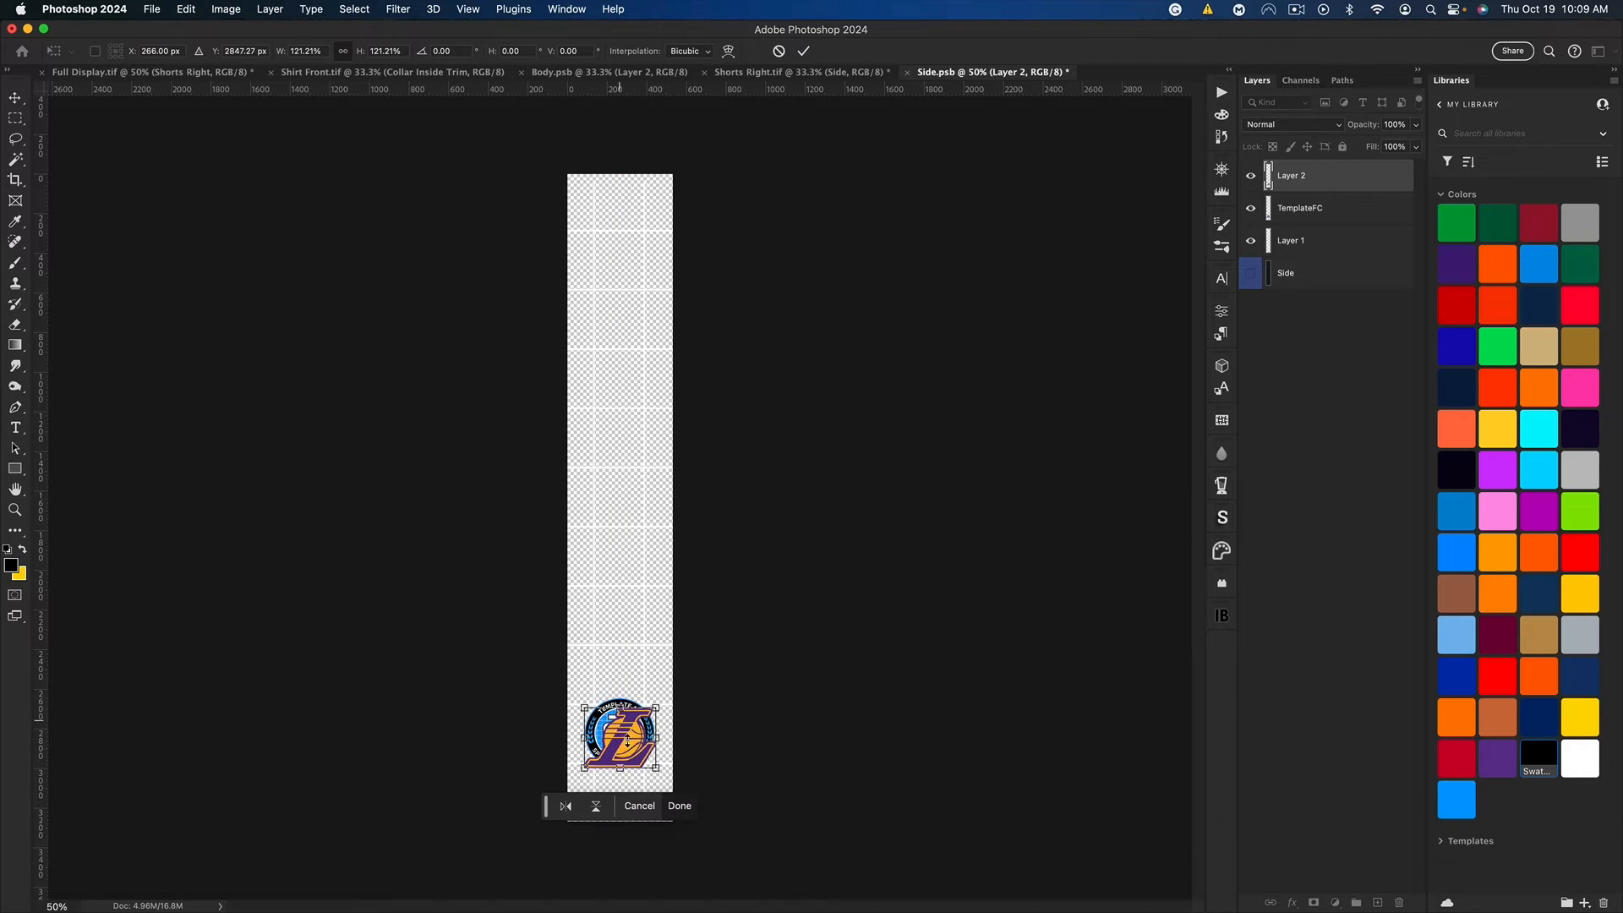
pyautogui.press('super+z')
pyautogui.press('super+z')
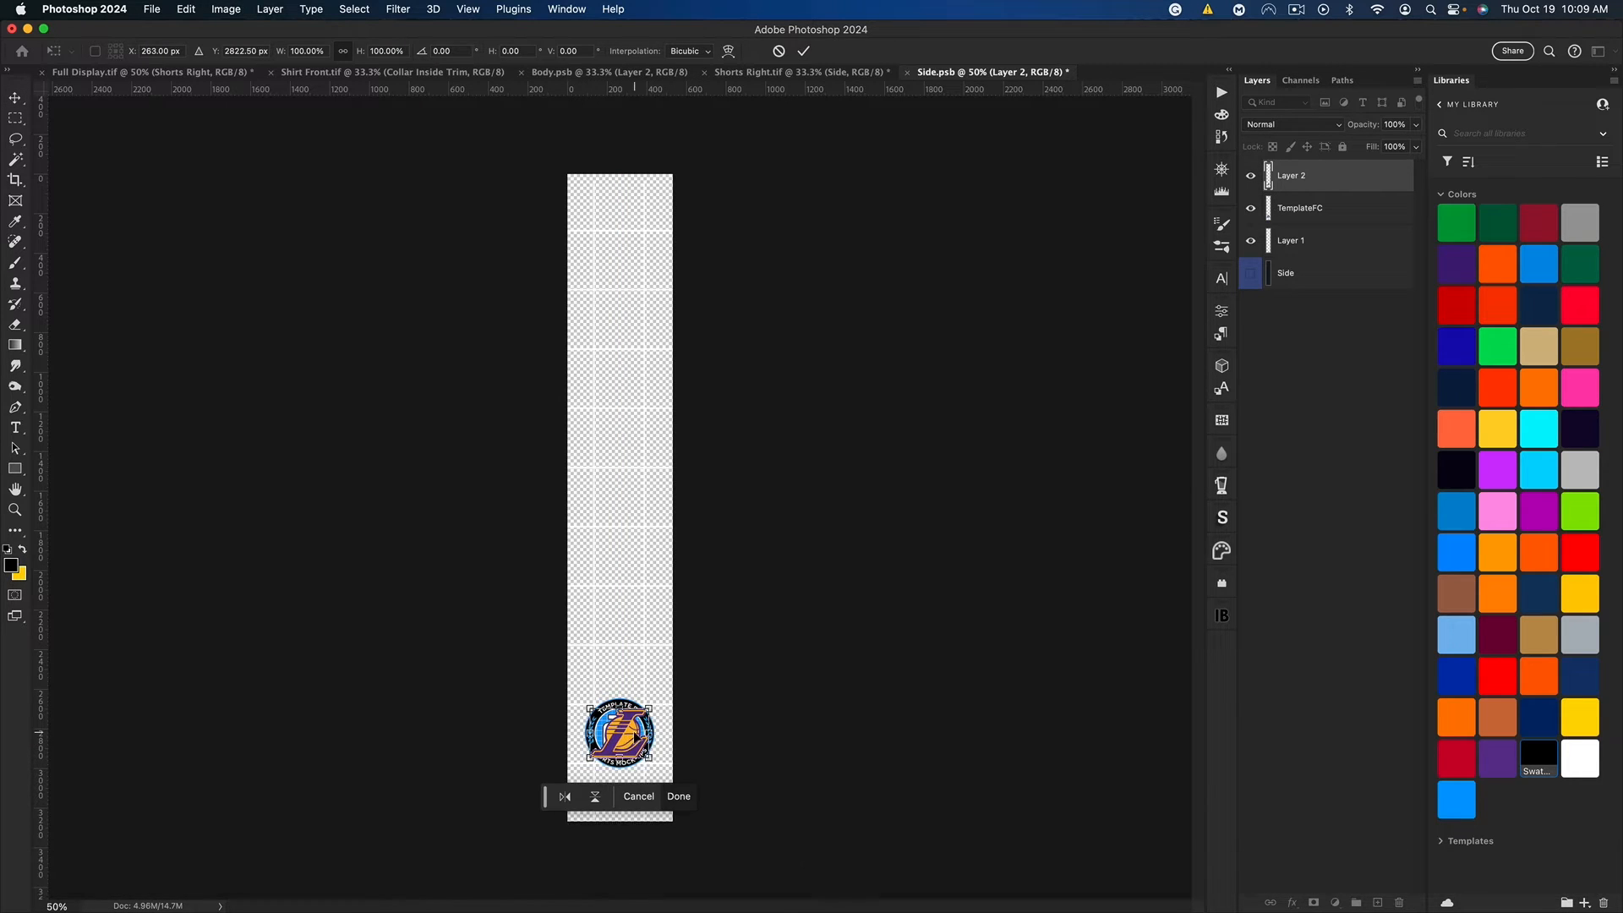
pyautogui.press('super+Return')
# Step: Delete the grid layer and the TemplateFC badge layer from Side.psb
pyautogui.press('super+equal')
pyautogui.press('super+equal')
pyautogui.press('super+equal')
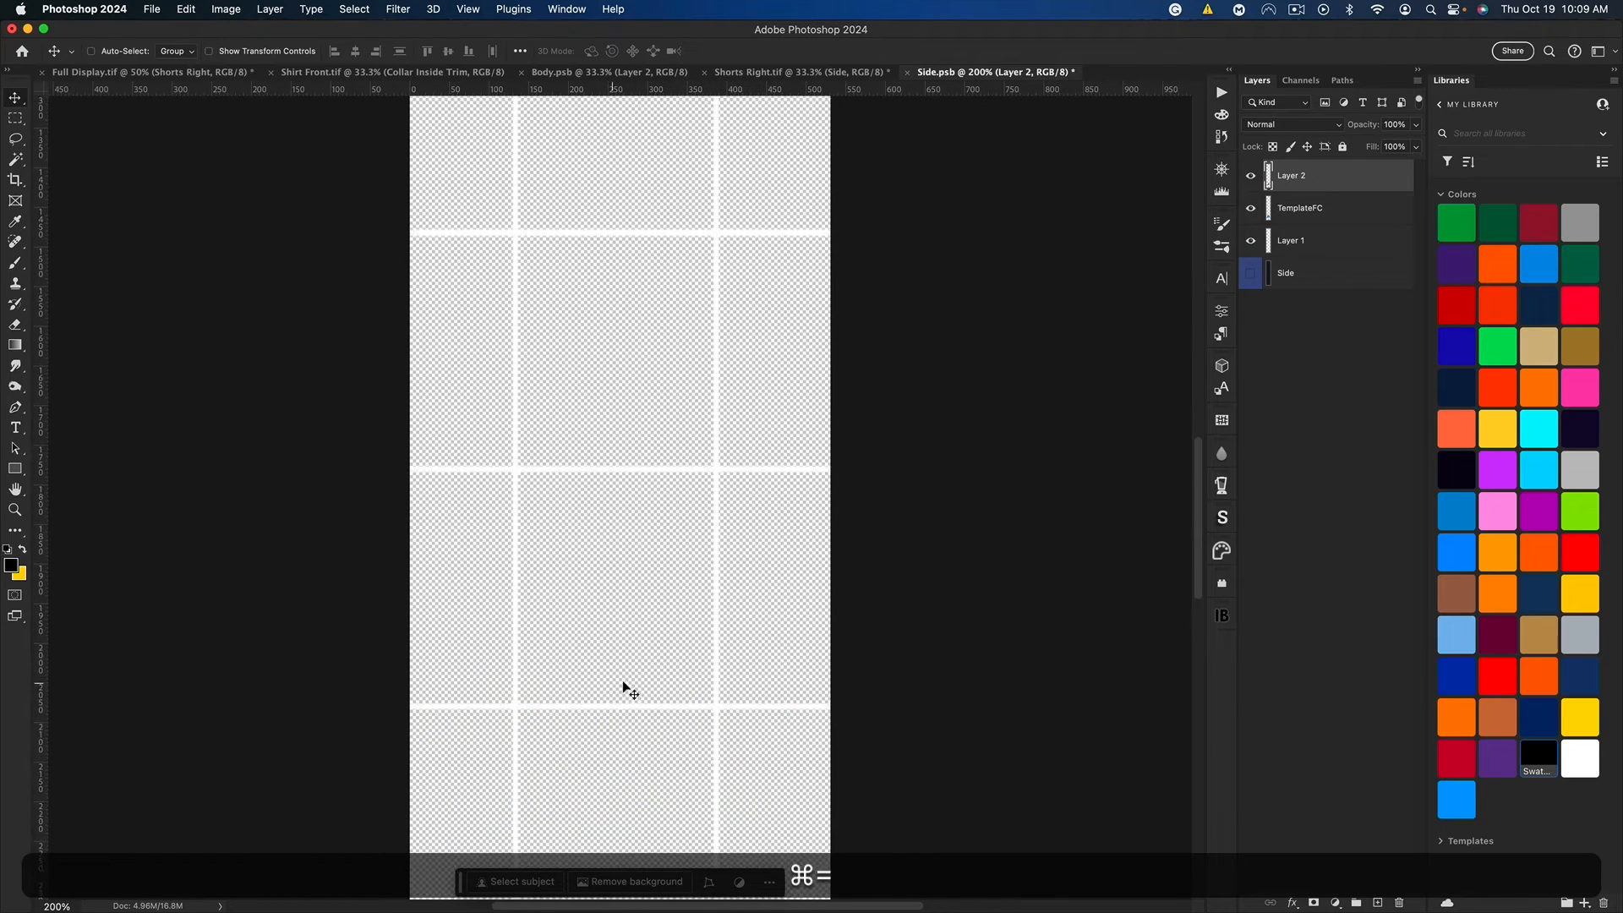
pyautogui.scroll(-3, 626, 687)
pyautogui.click(1252, 241)
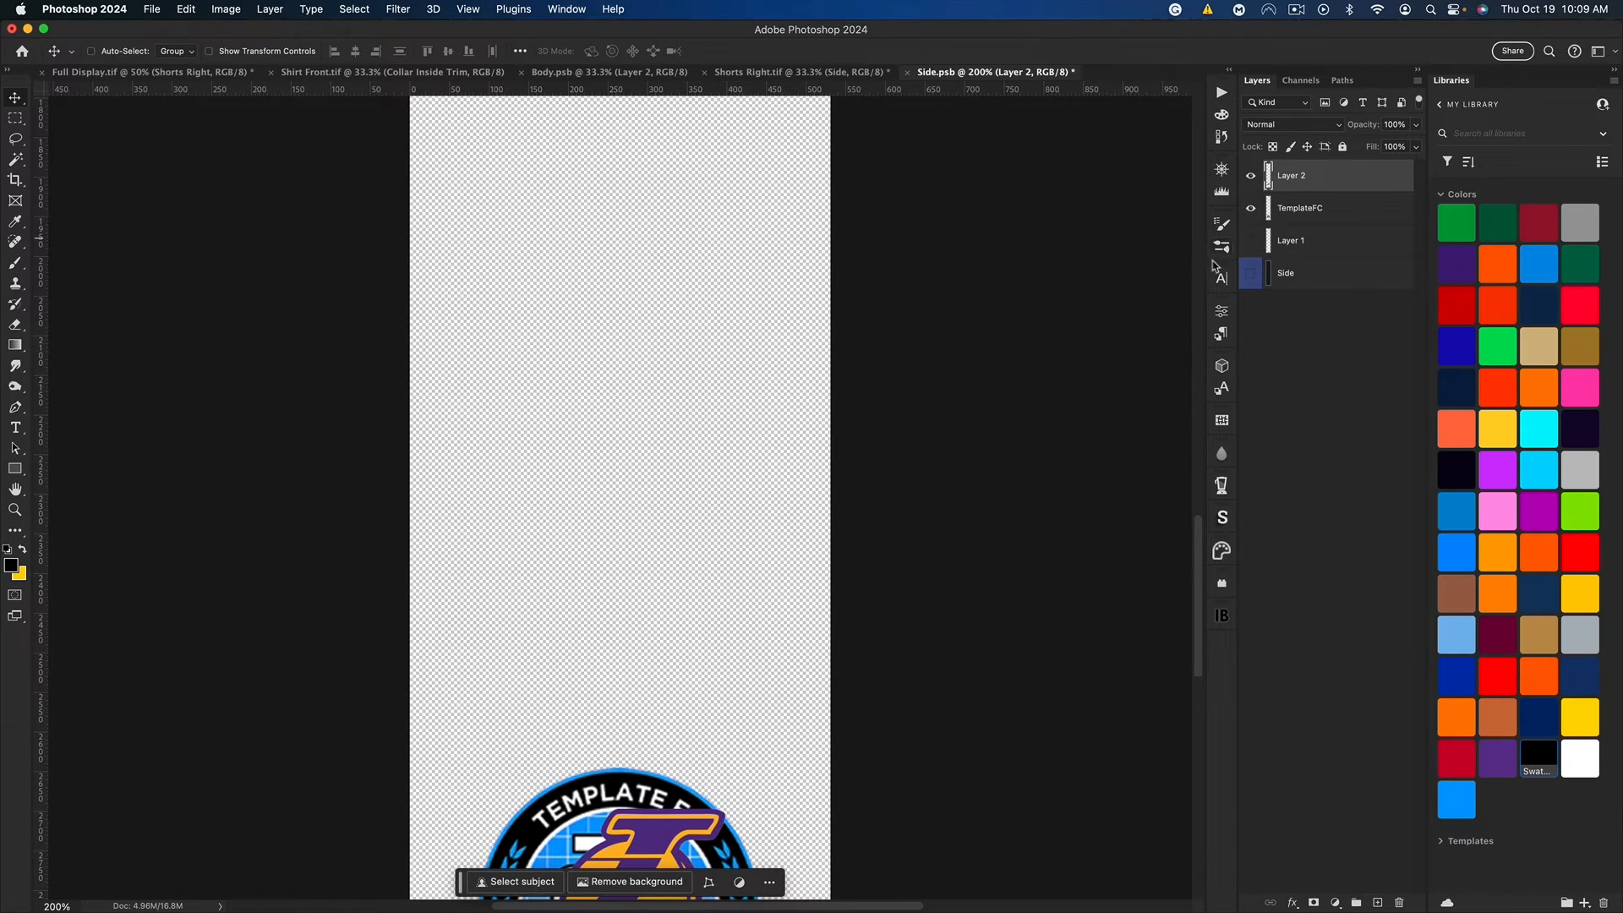
pyautogui.click(1302, 243)
pyautogui.press('BackSpace')
pyautogui.click(1319, 209)
pyautogui.press('BackSpace')
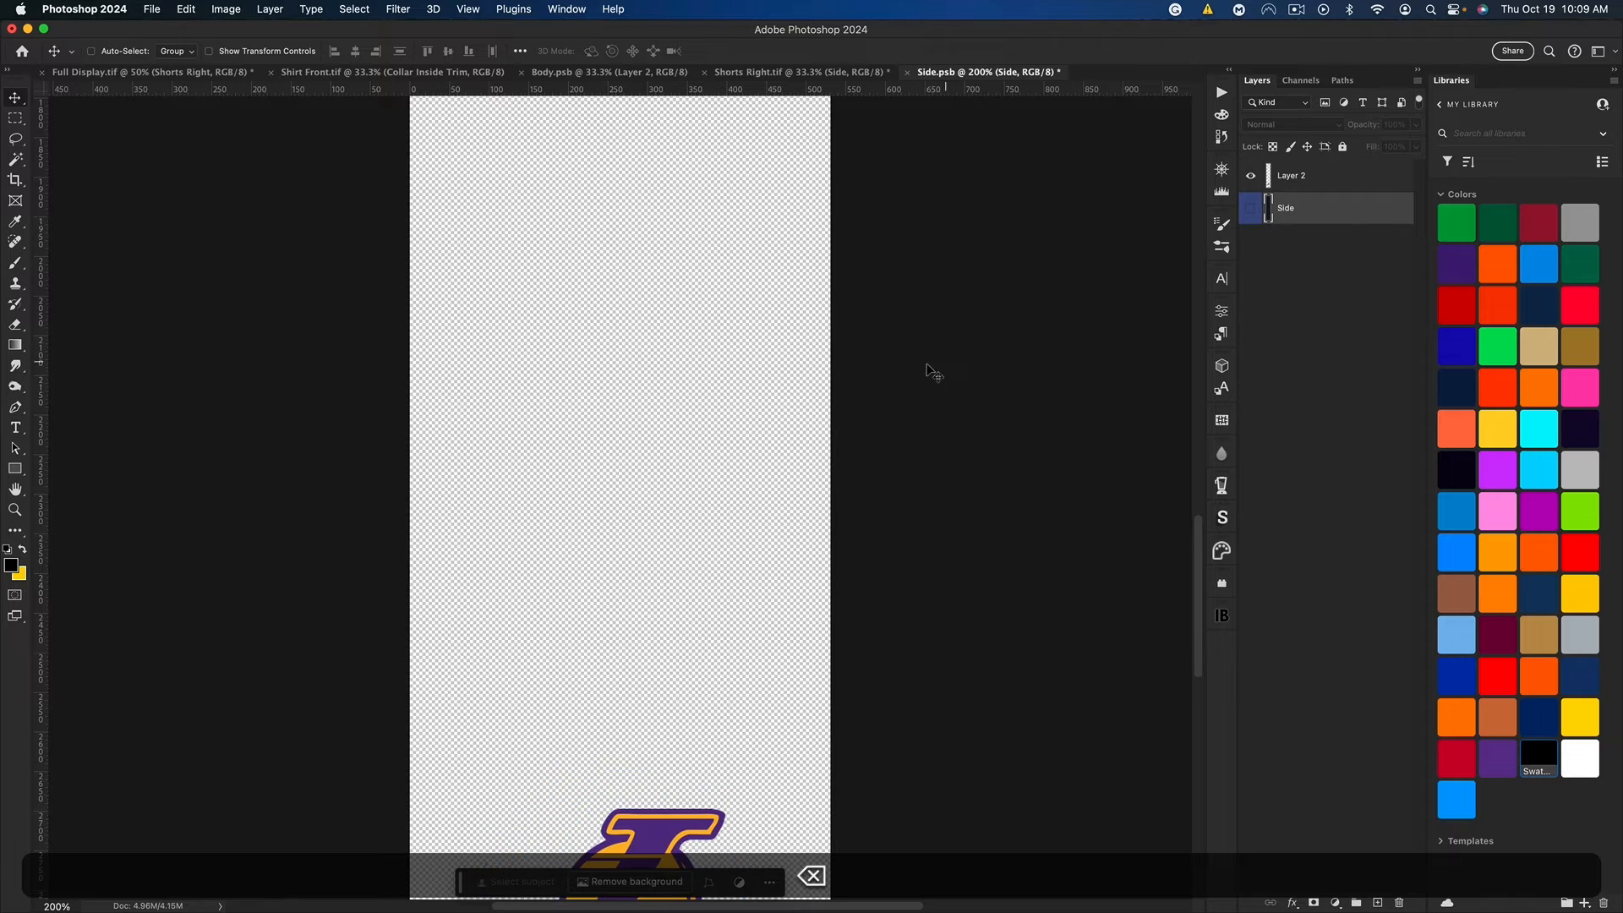
# Step: Select the Lakers logo's yellow-orange areas in Side.psb using Color Range at a fuzziness of 100
pyautogui.scroll(-5, 925, 361)
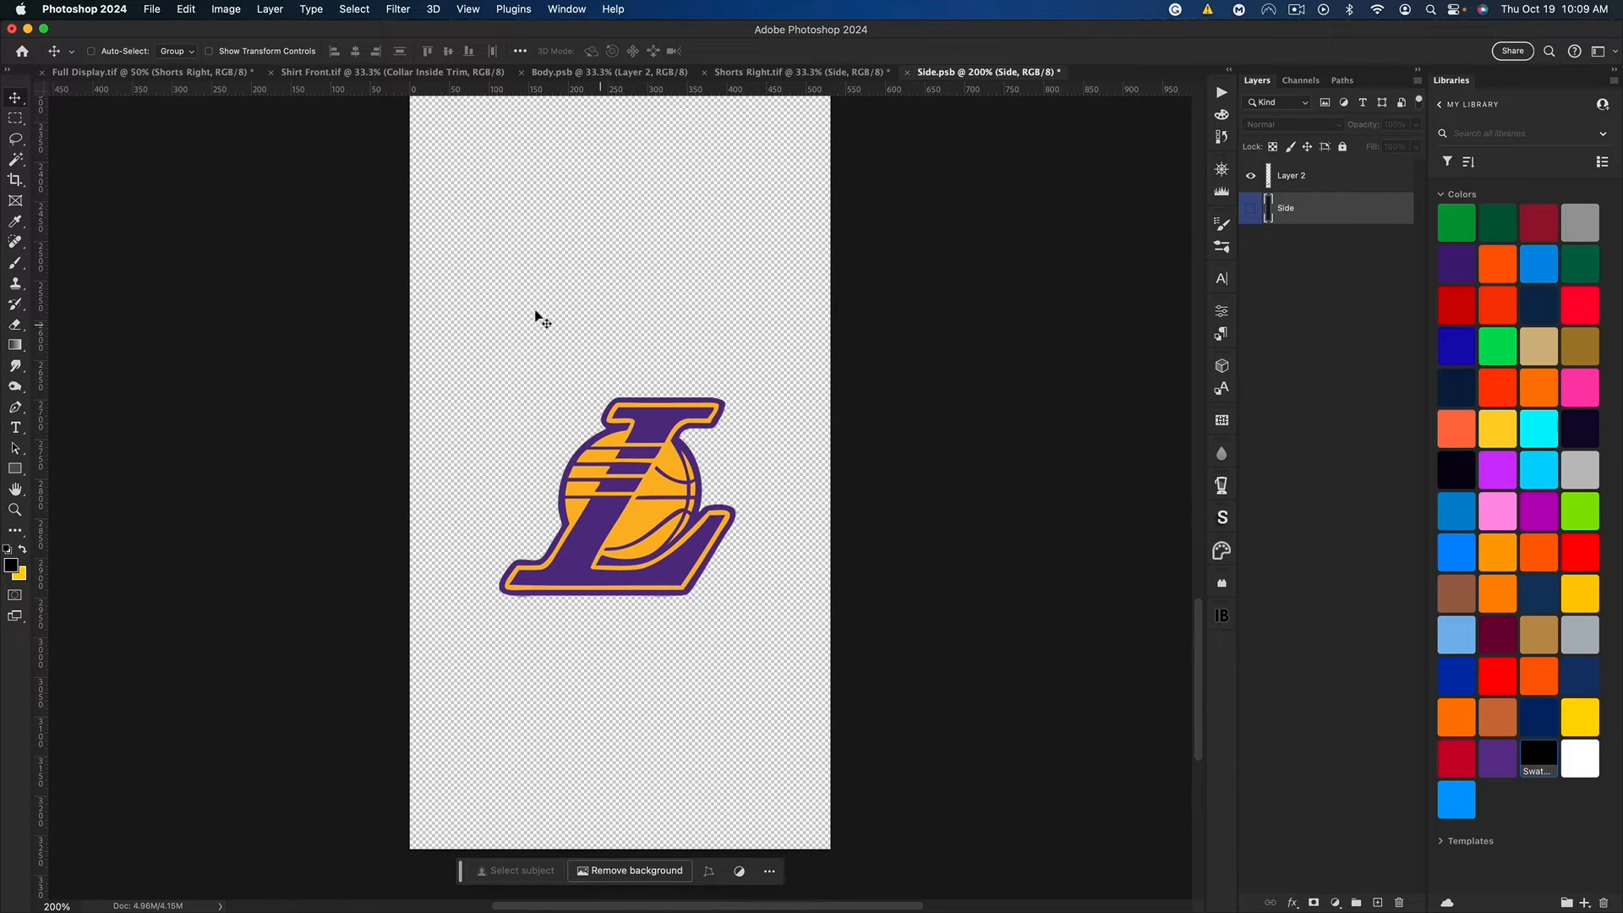
pyautogui.click(354, 9)
pyautogui.click(372, 163)
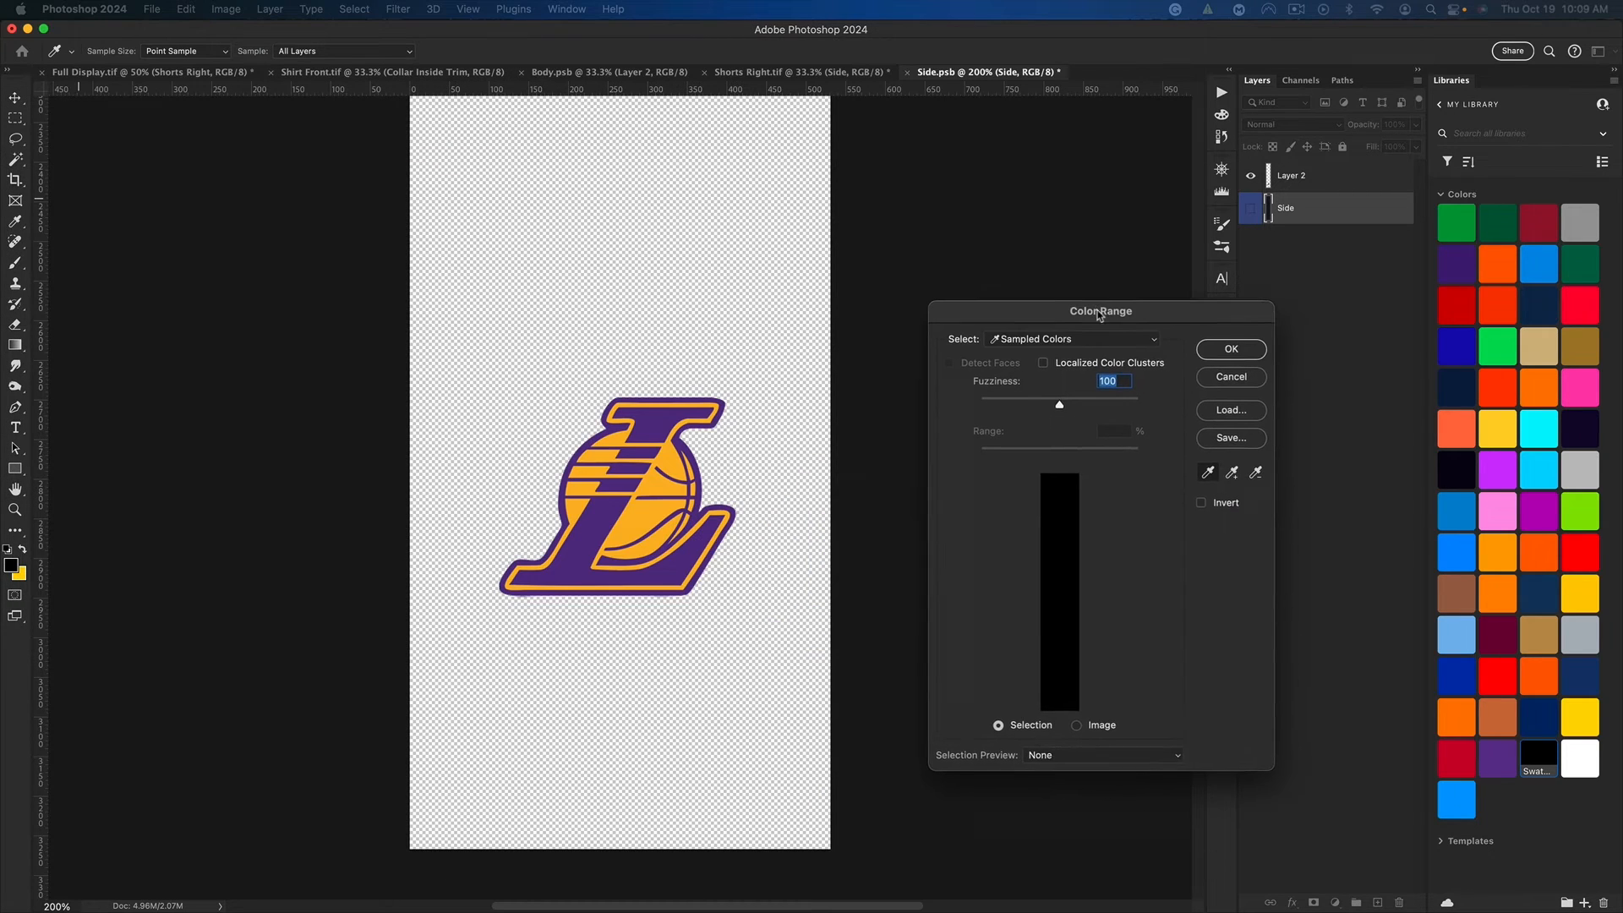
pyautogui.click(648, 510)
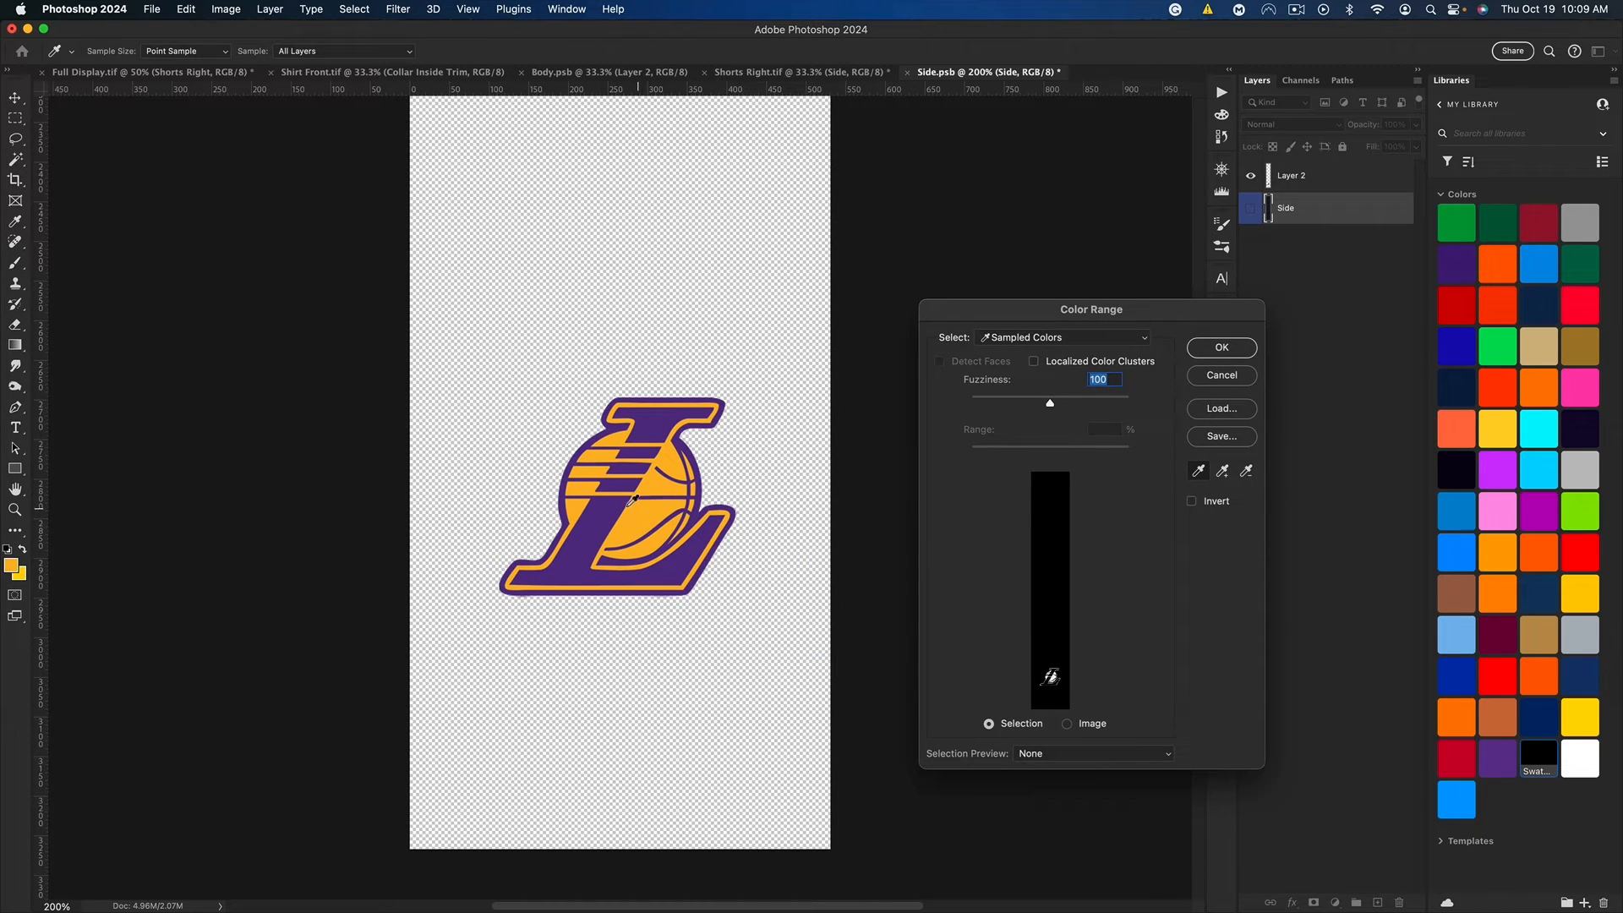
pyautogui.click(1223, 349)
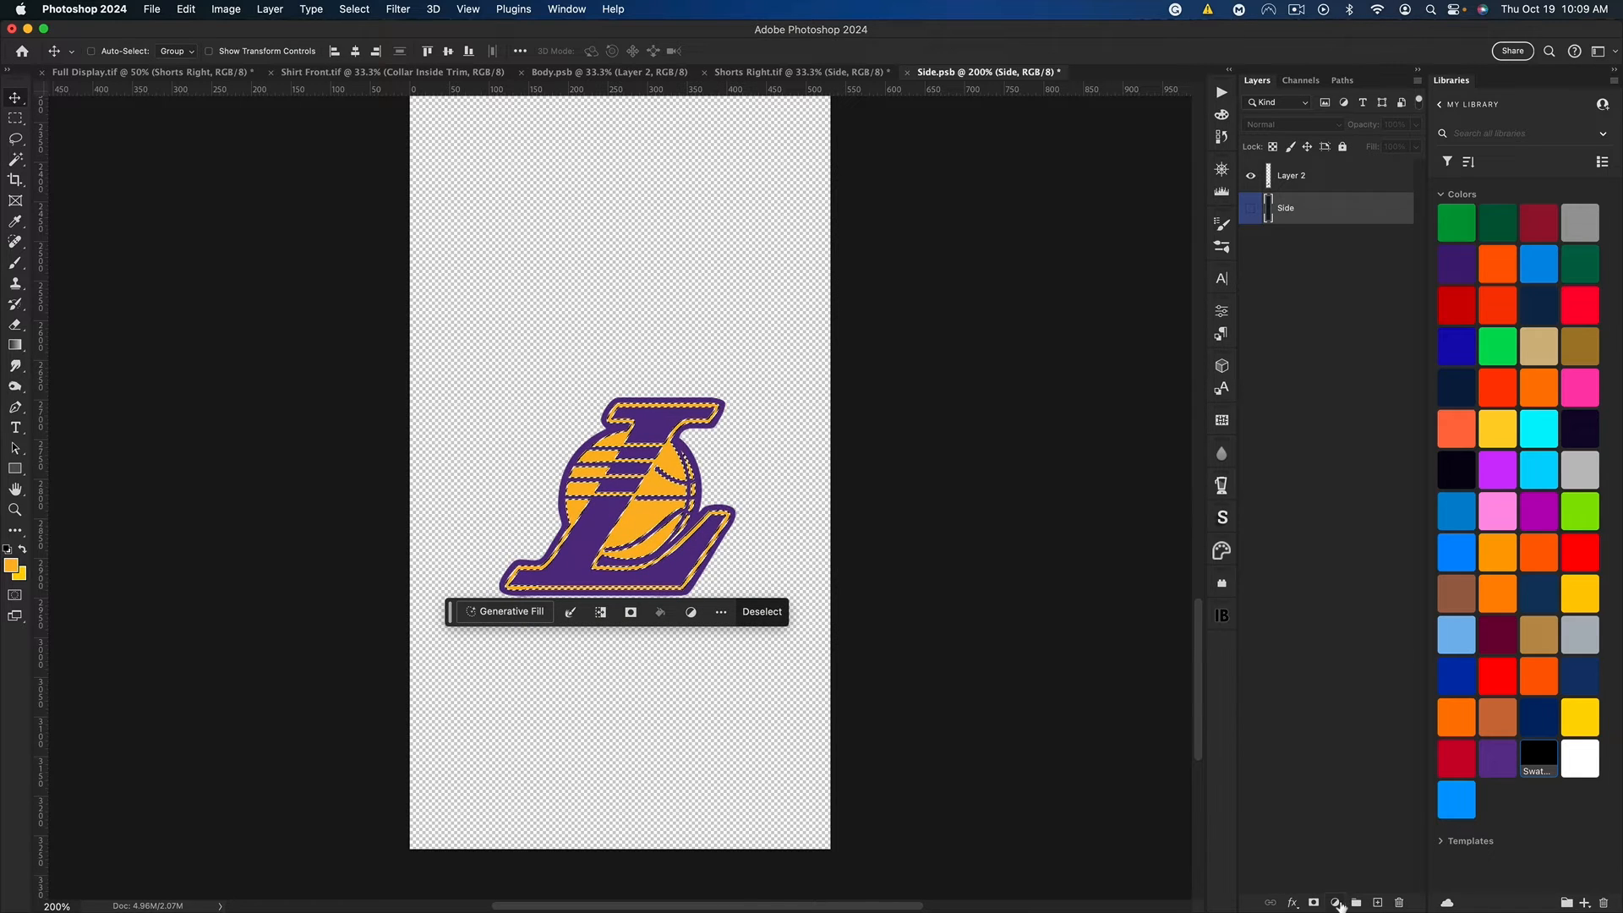
# Step: Fill the selected logo areas with a yellow Solid Color layer and place it above the logo layer
pyautogui.click(1337, 901)
pyautogui.click(1371, 668)
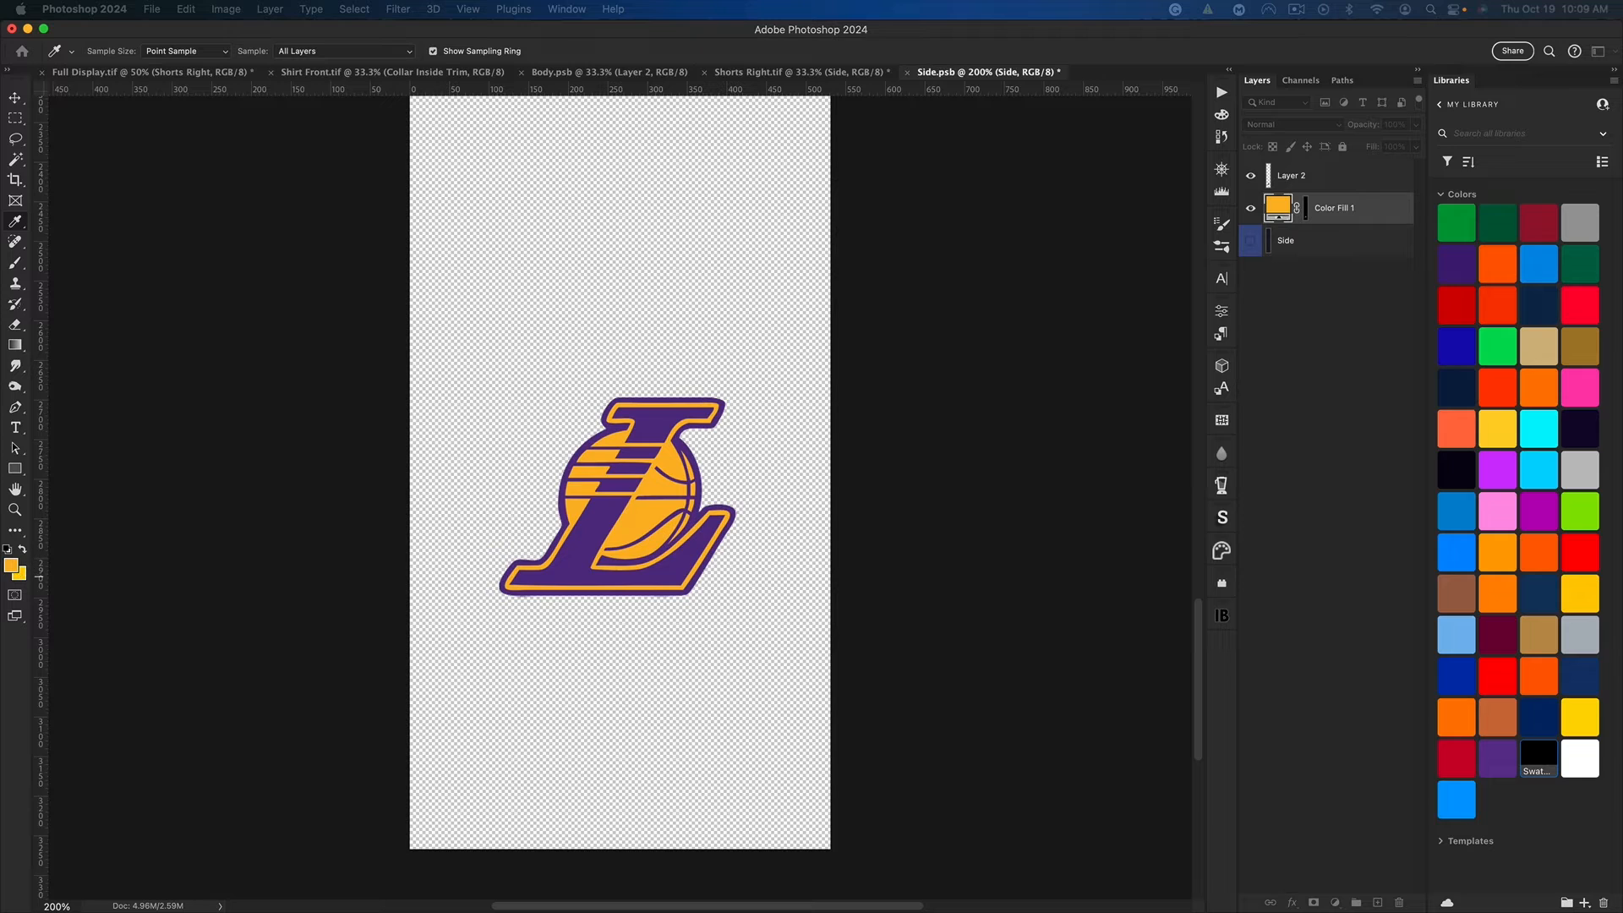
pyautogui.press('v')
pyautogui.press('super+]')
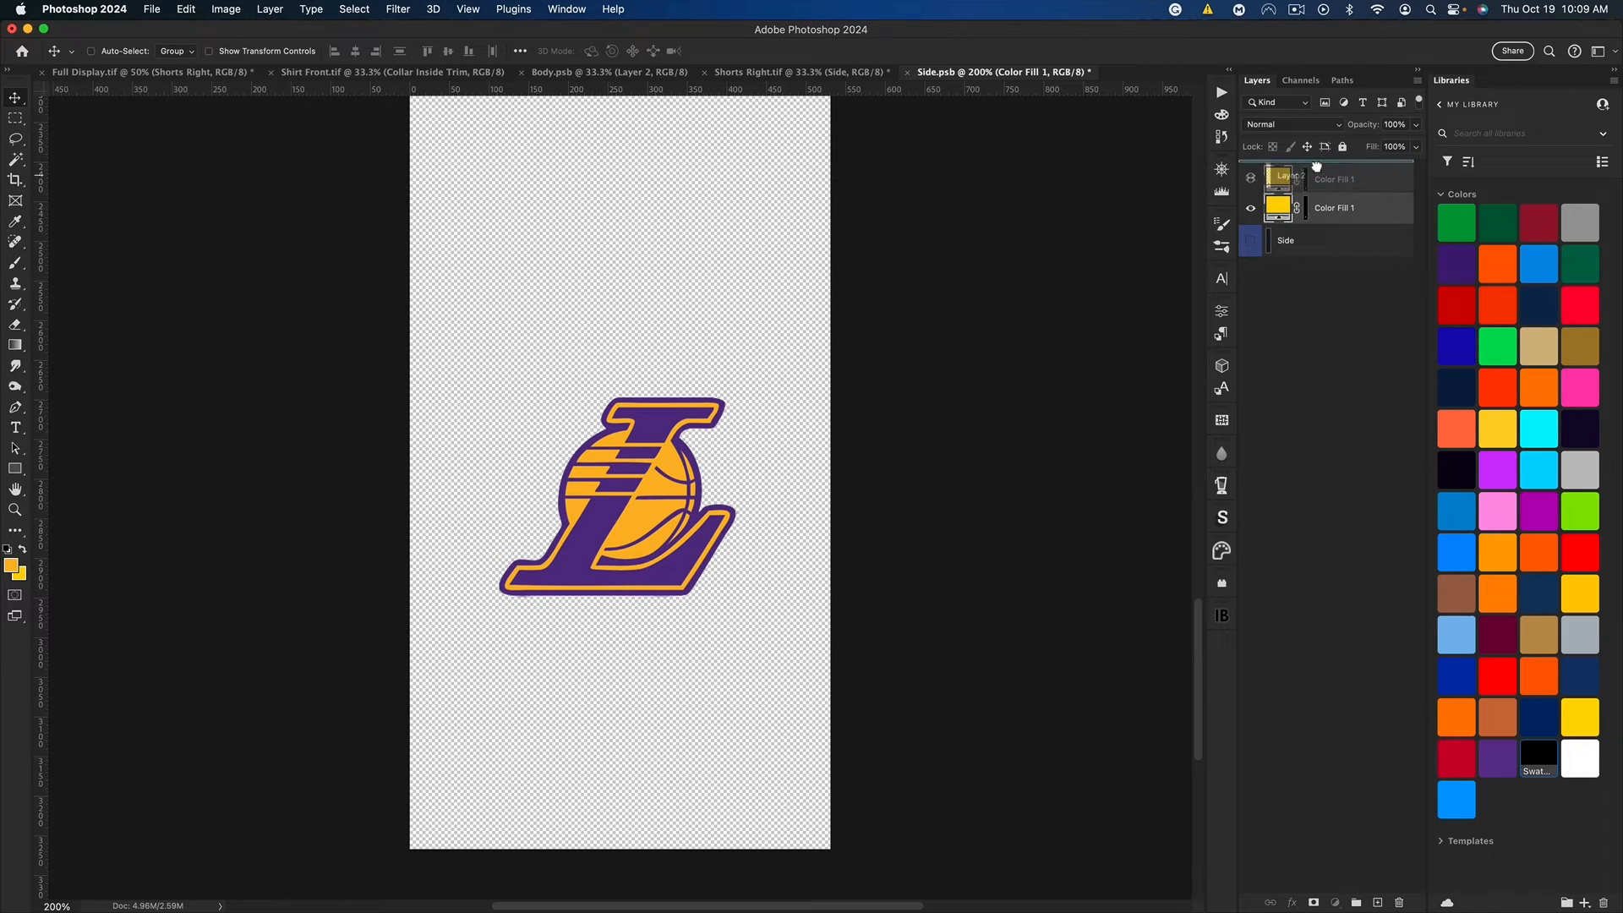
# Step: Turn the purple of the Lakers logo on Layer 2 black using Hue/Saturation with Lightness at -100
pyautogui.click(1316, 213)
pyautogui.press('space')
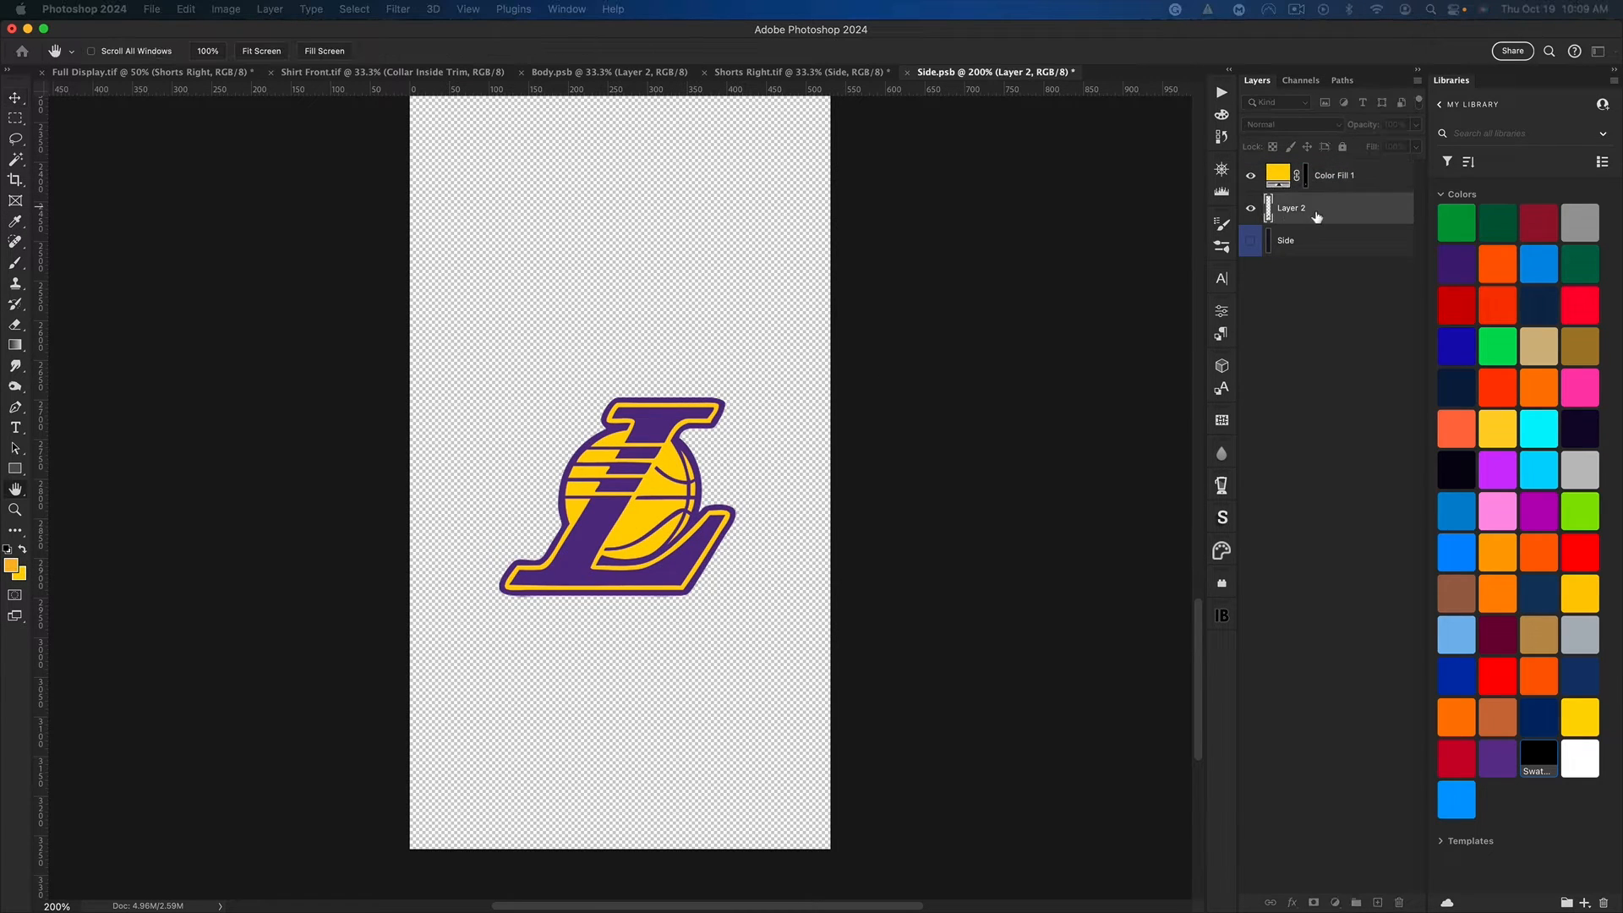
pyautogui.press('Return')
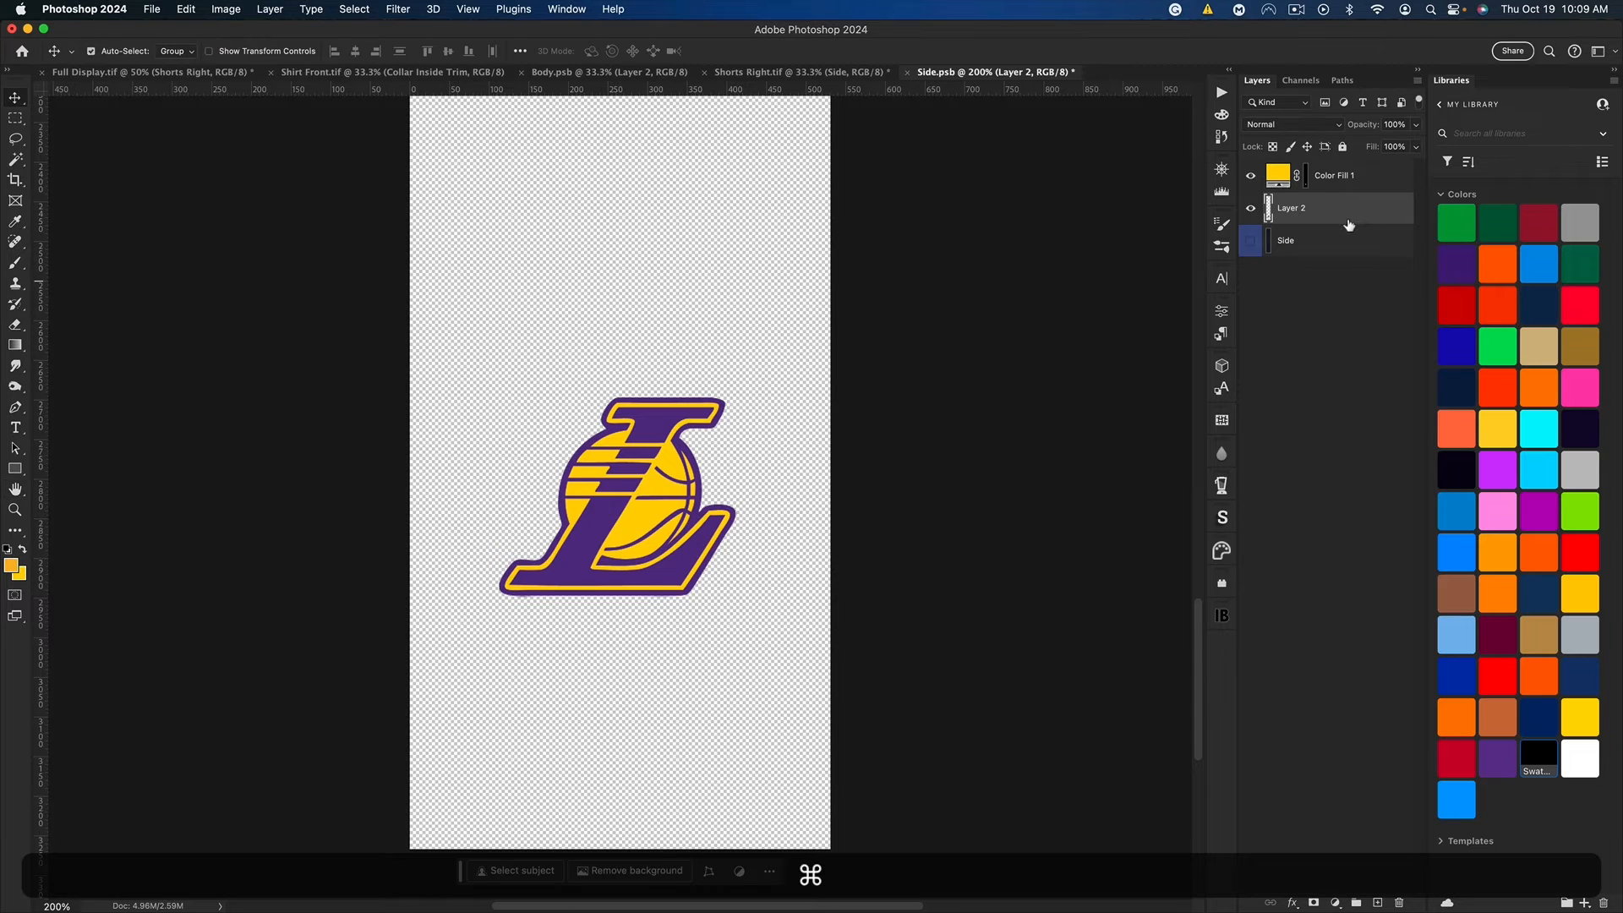
pyautogui.press('super+u')
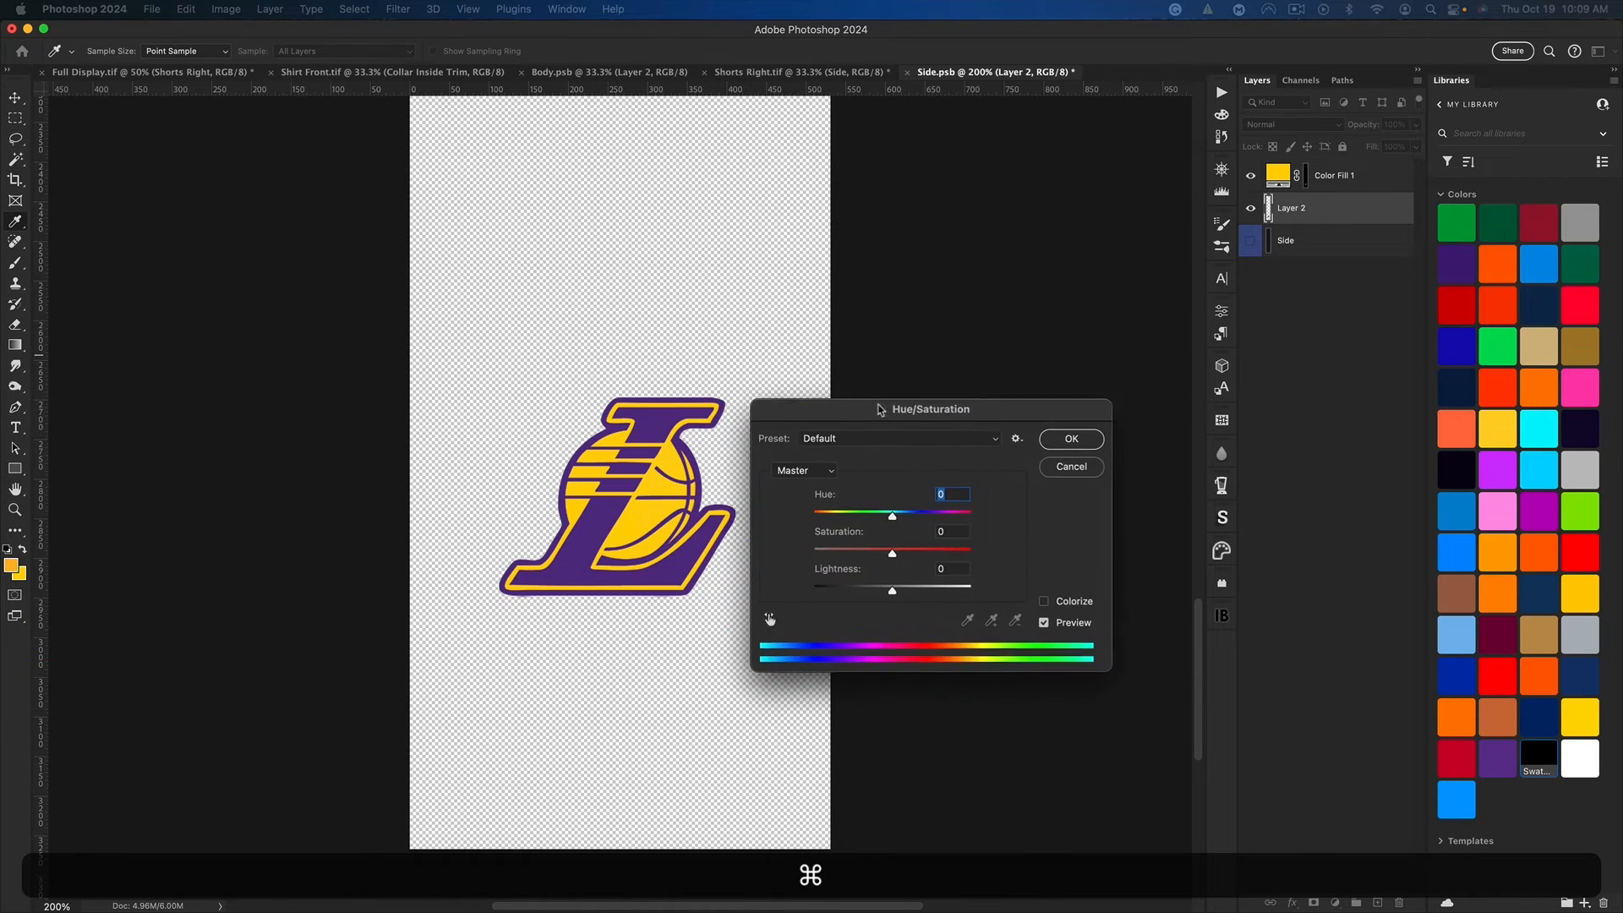
pyautogui.moveTo(954, 591); pyautogui.dragTo(877, 591)
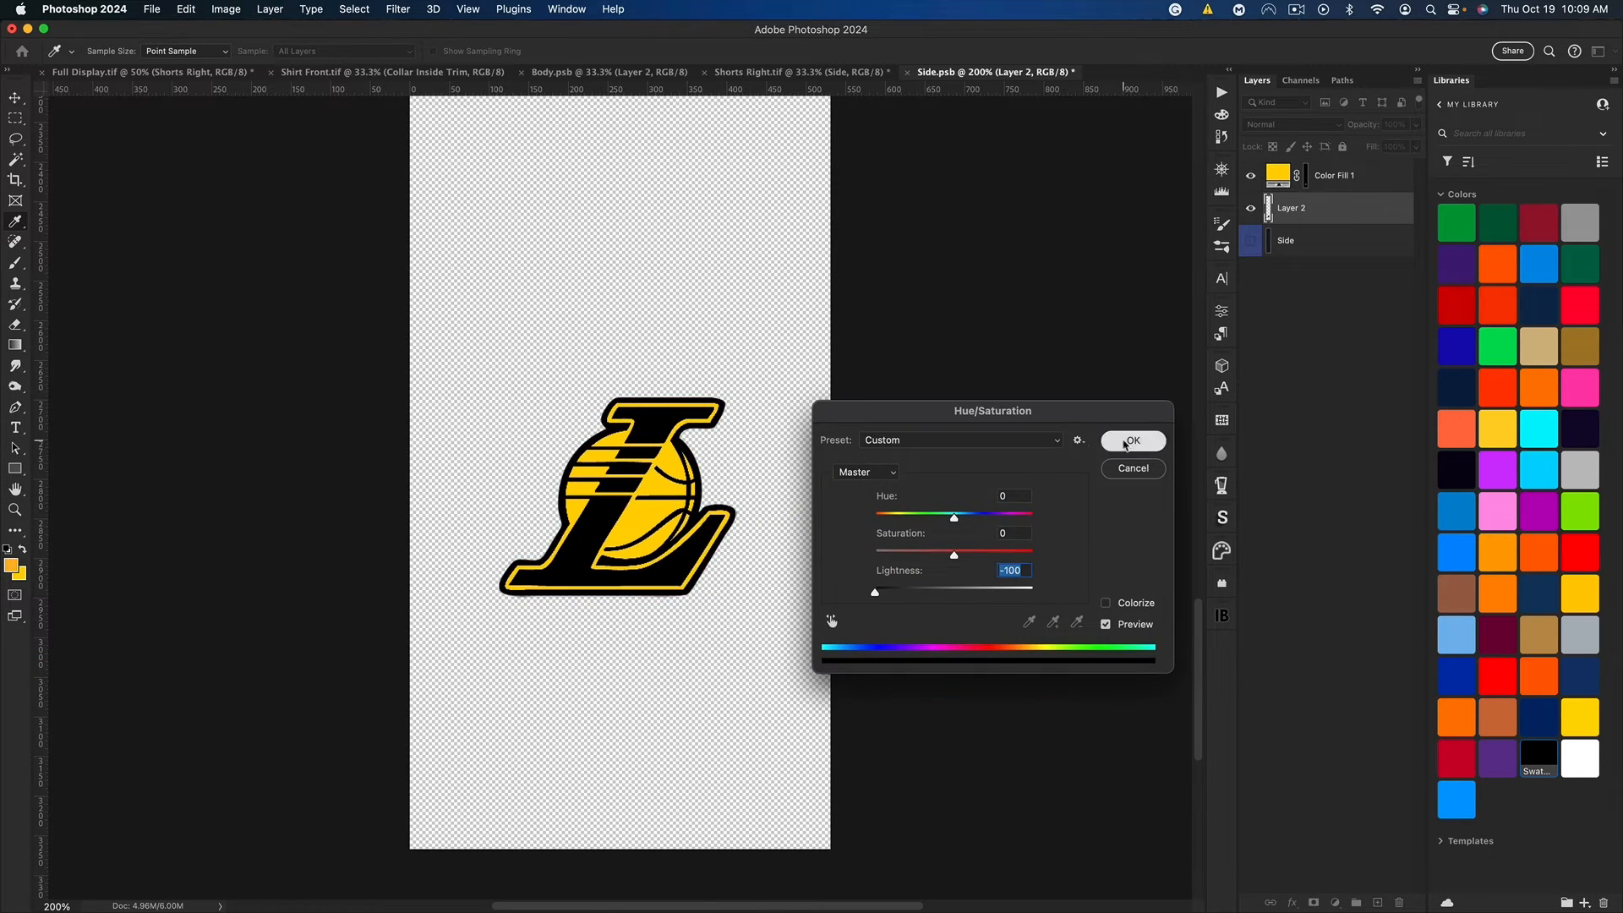
pyautogui.click(1133, 440)
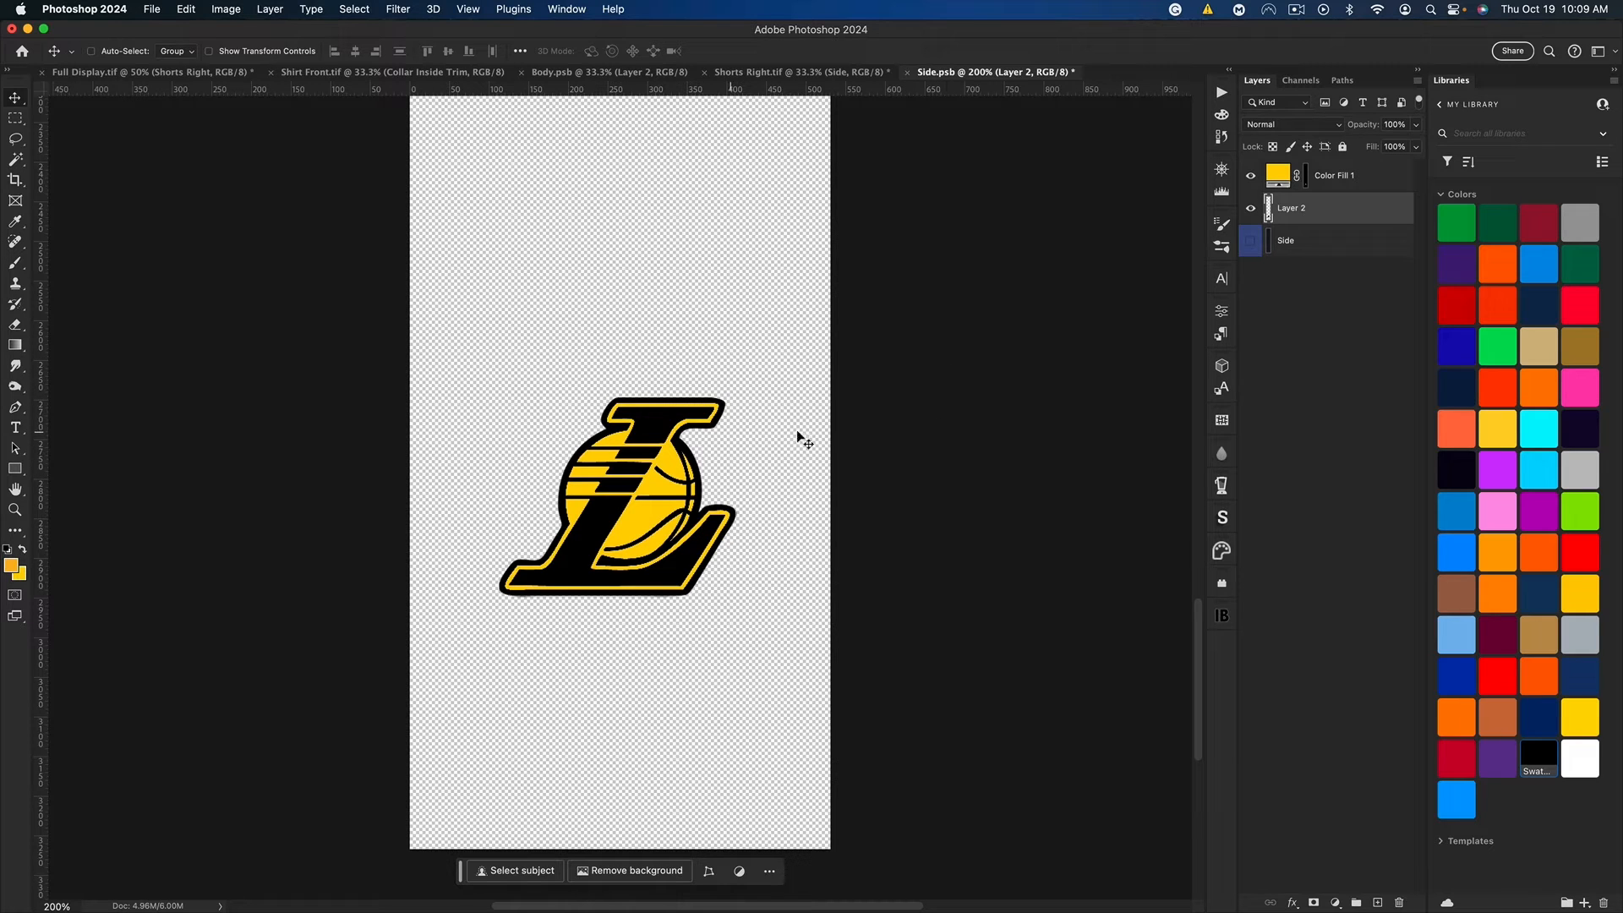
# Step: Save Side.psb with the recolored logo, and save Shorts Right.tif
pyautogui.press('super')
pyautogui.press('super+0')
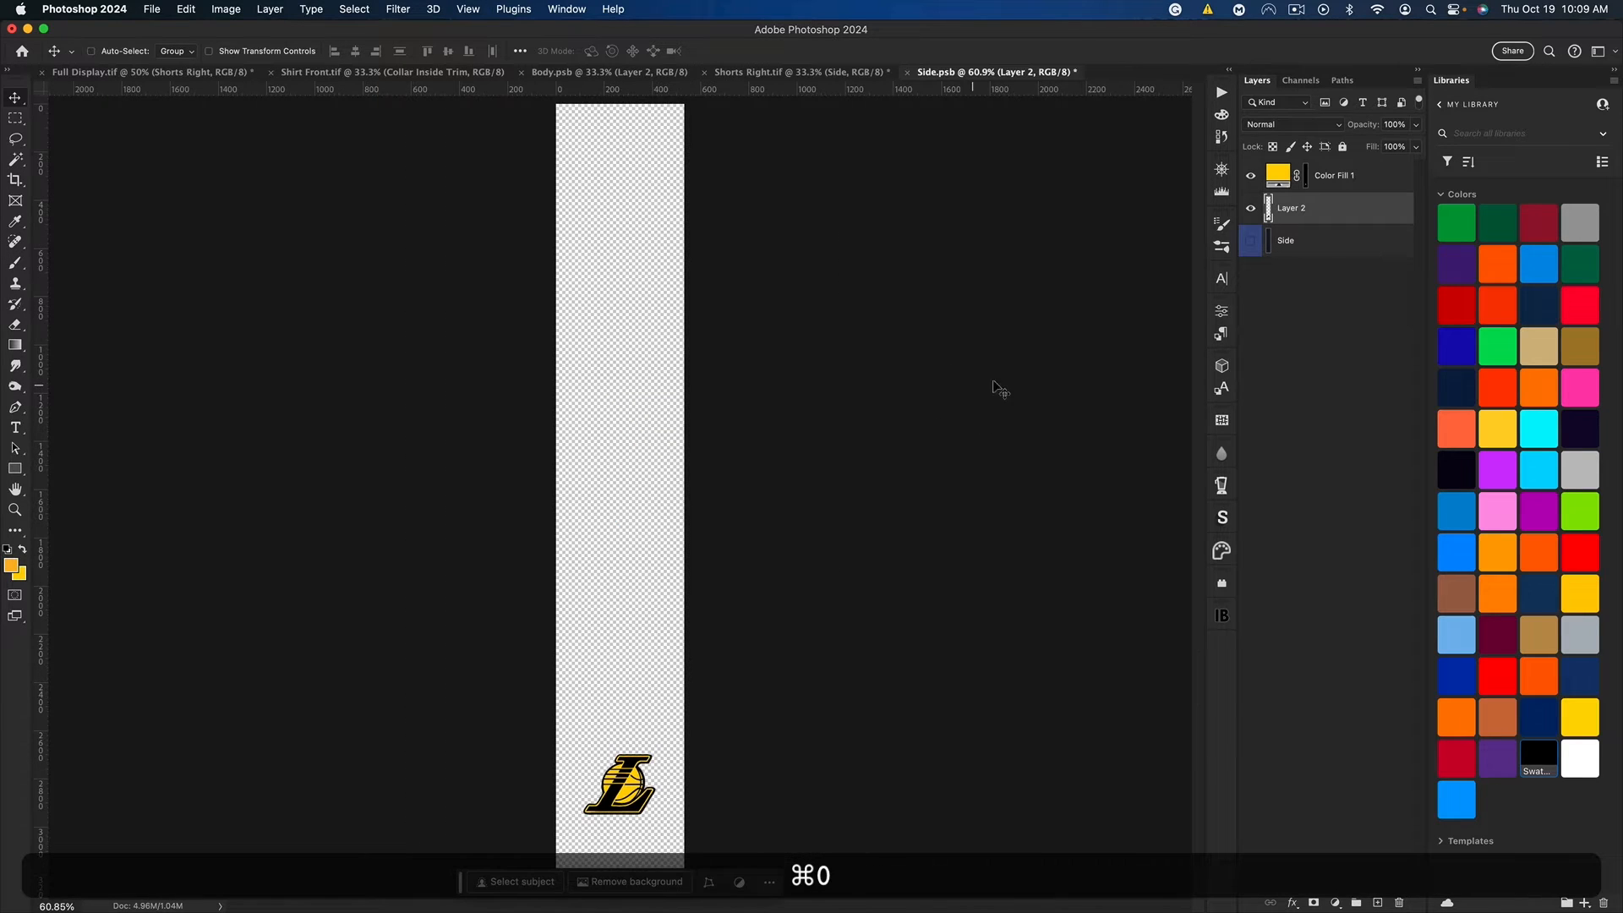
pyautogui.click(1278, 244)
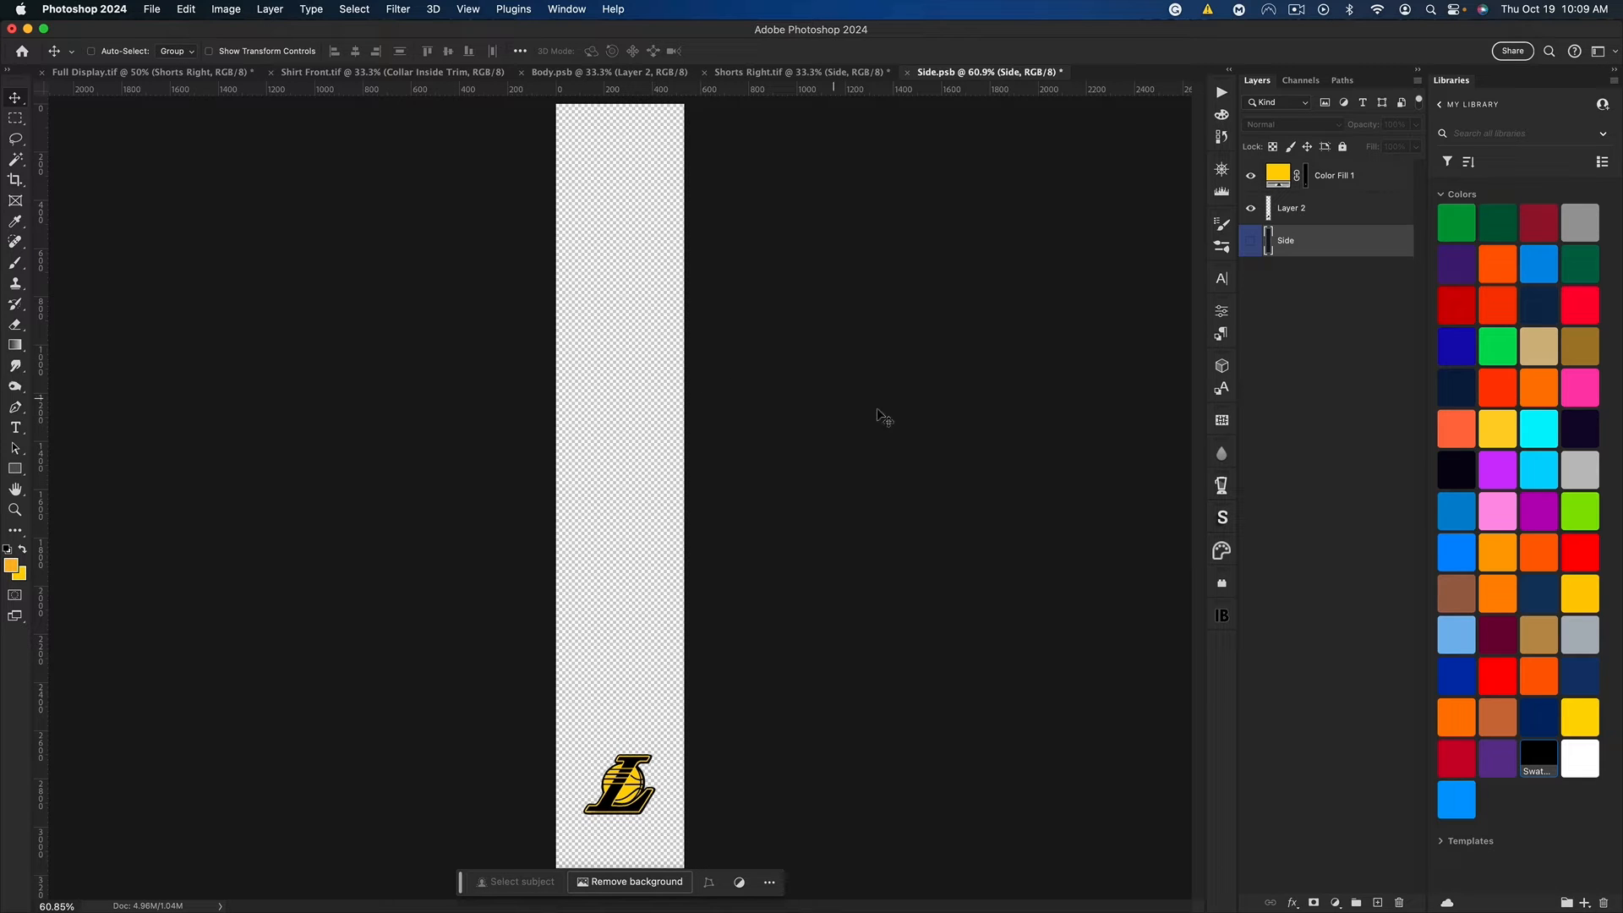
pyautogui.press('super+s')
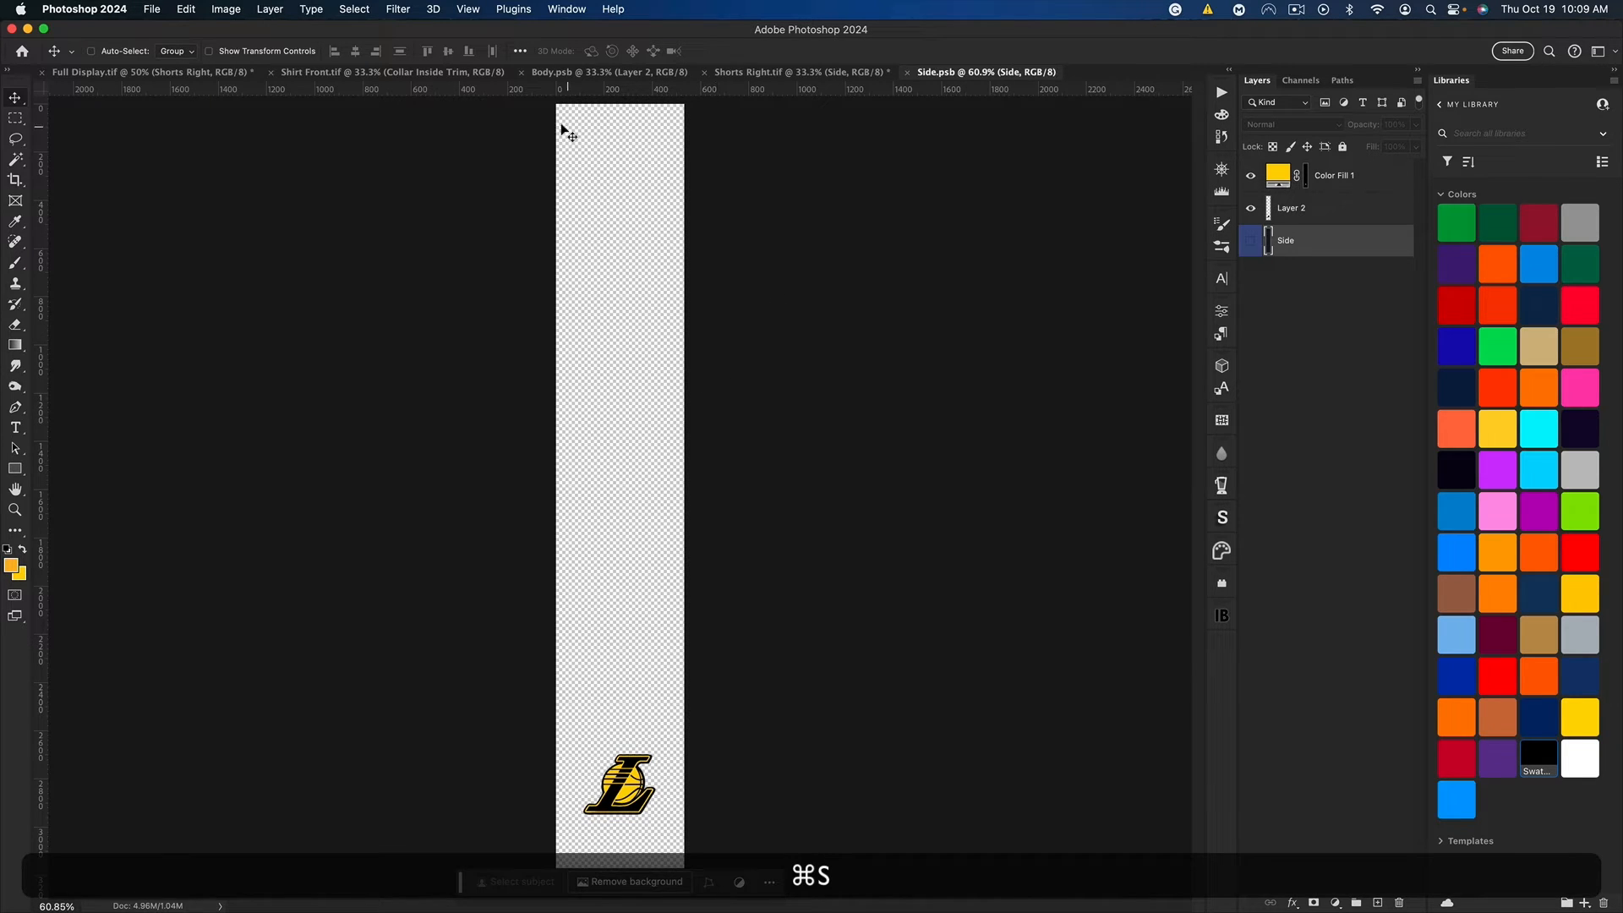
pyautogui.click(761, 73)
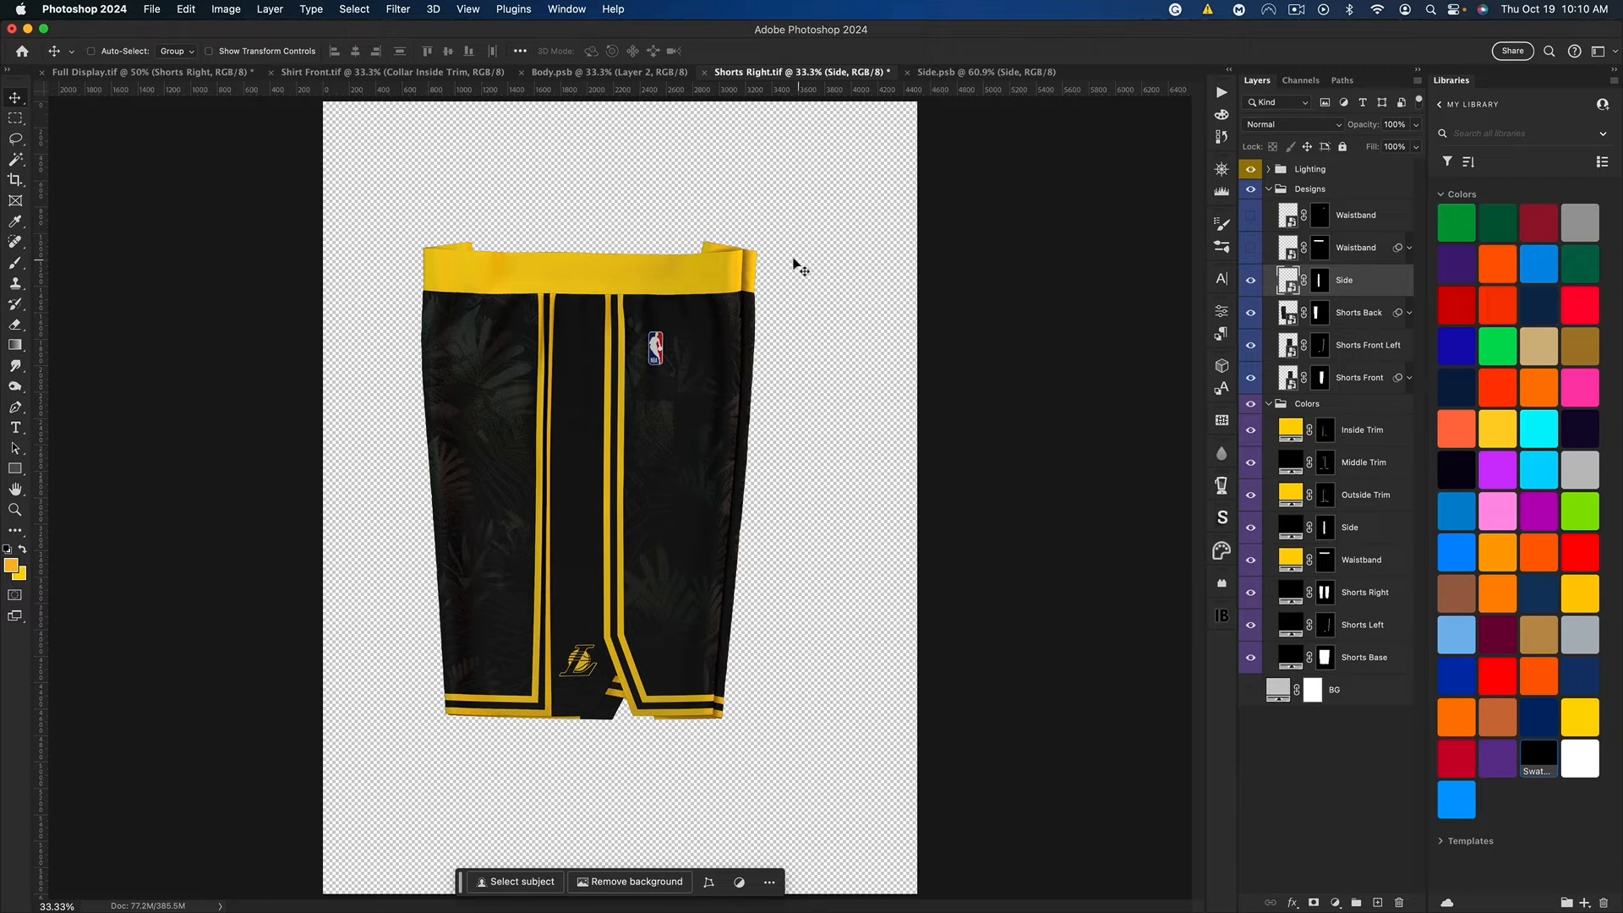
pyautogui.press('super+s')
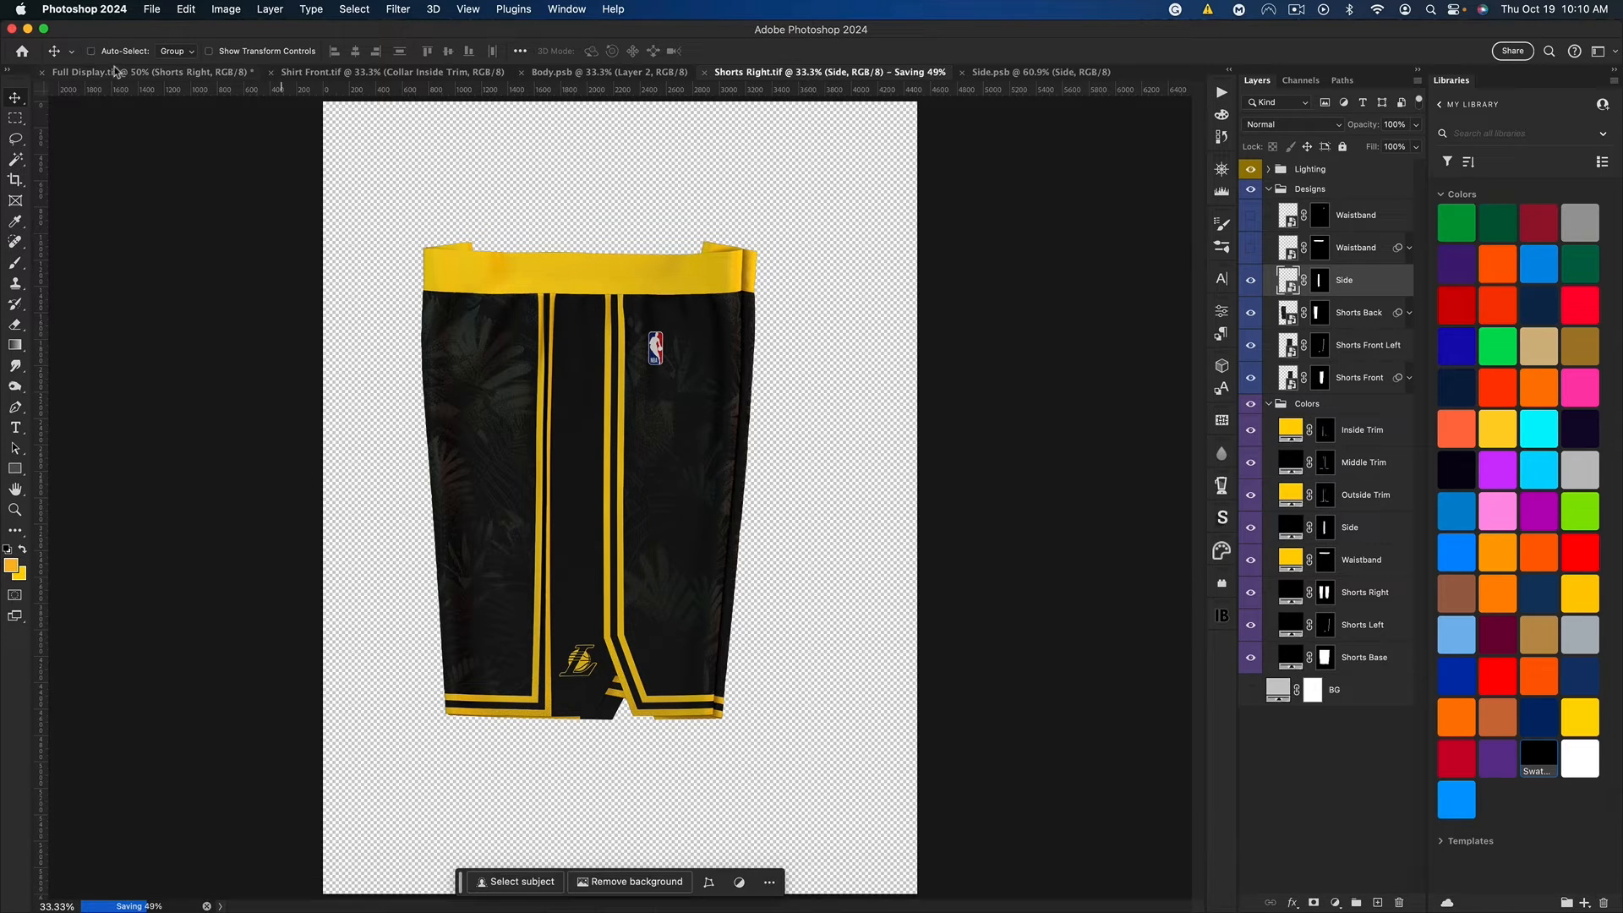
# Step: Close Shorts Right.tif and Side.psb, and open the Shirt Back smart object from Full Display.tif
pyautogui.click(127, 72)
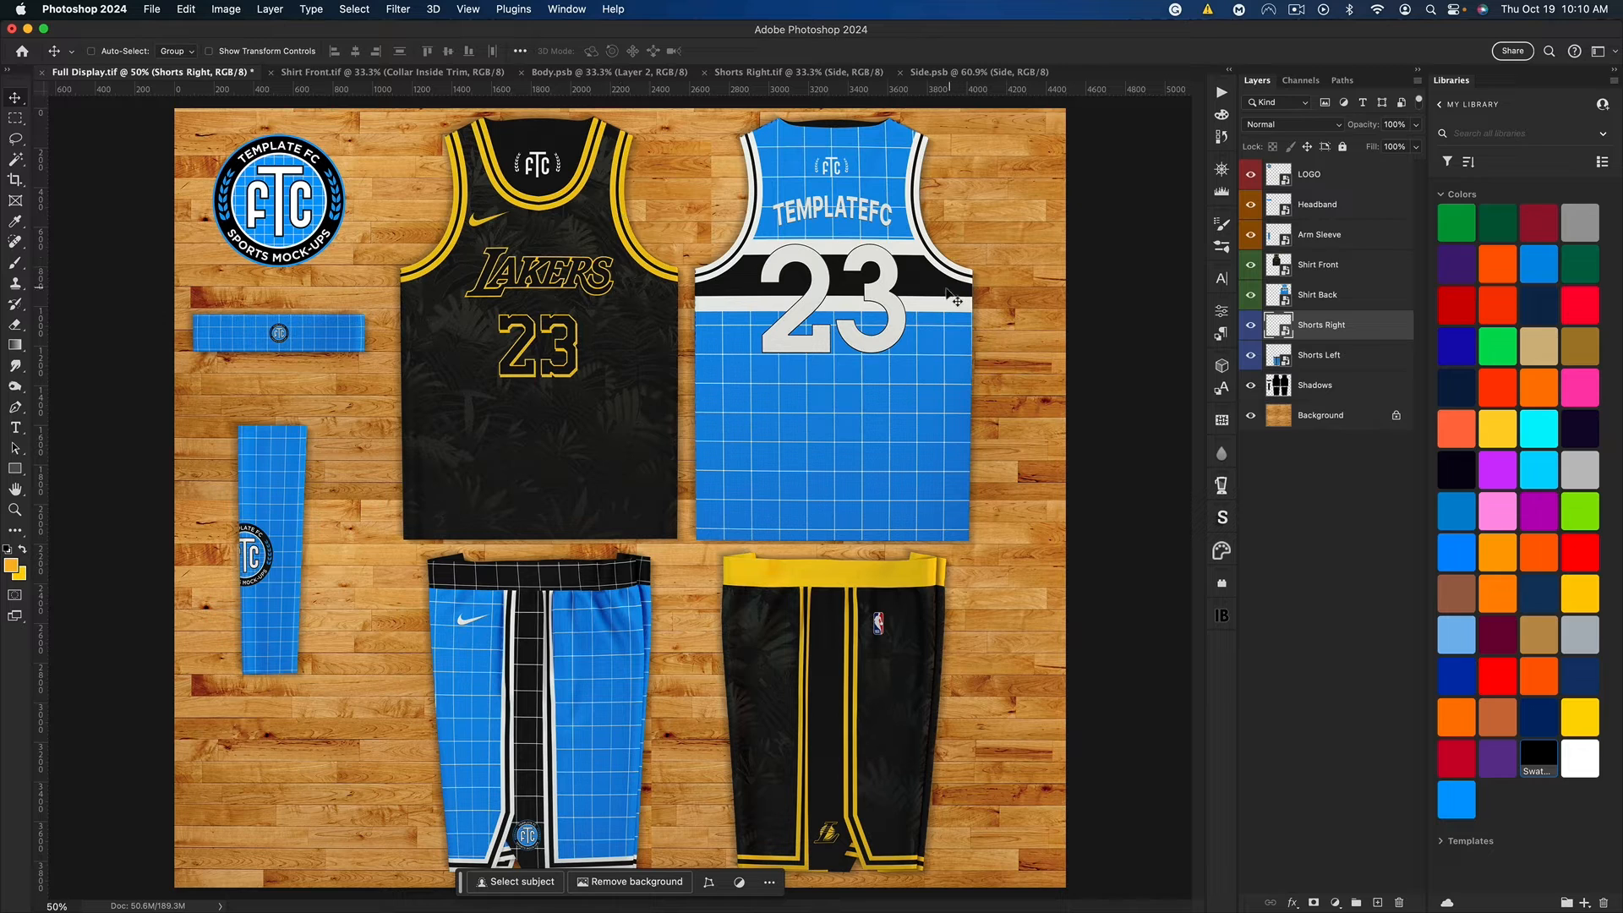
pyautogui.click(706, 73)
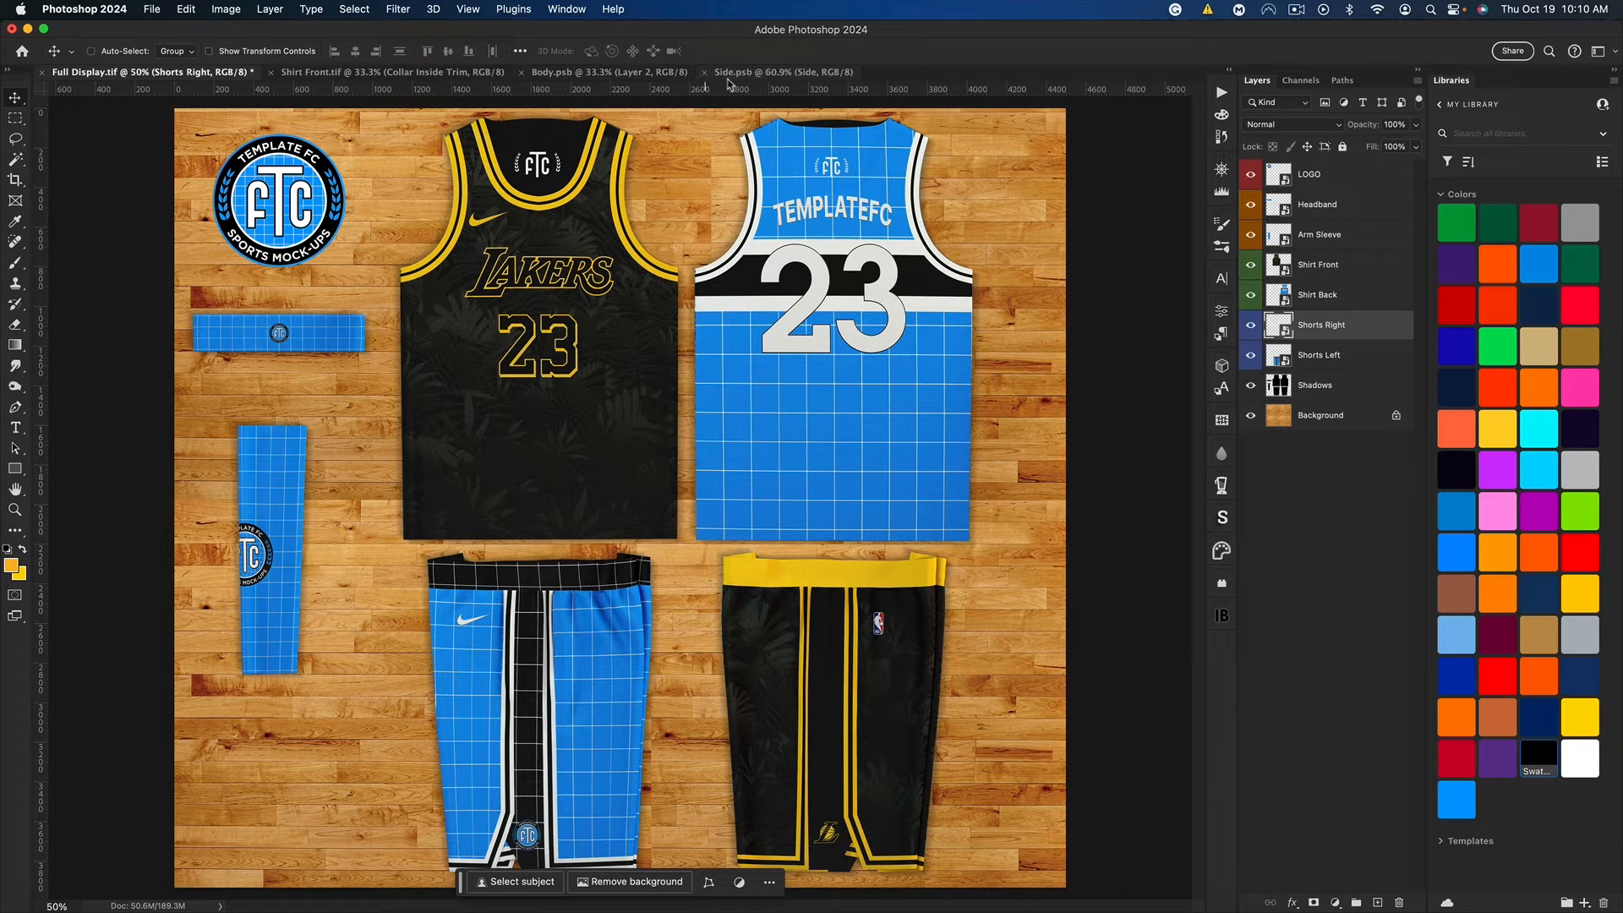
pyautogui.click(705, 73)
pyautogui.doubleClick(1280, 295)
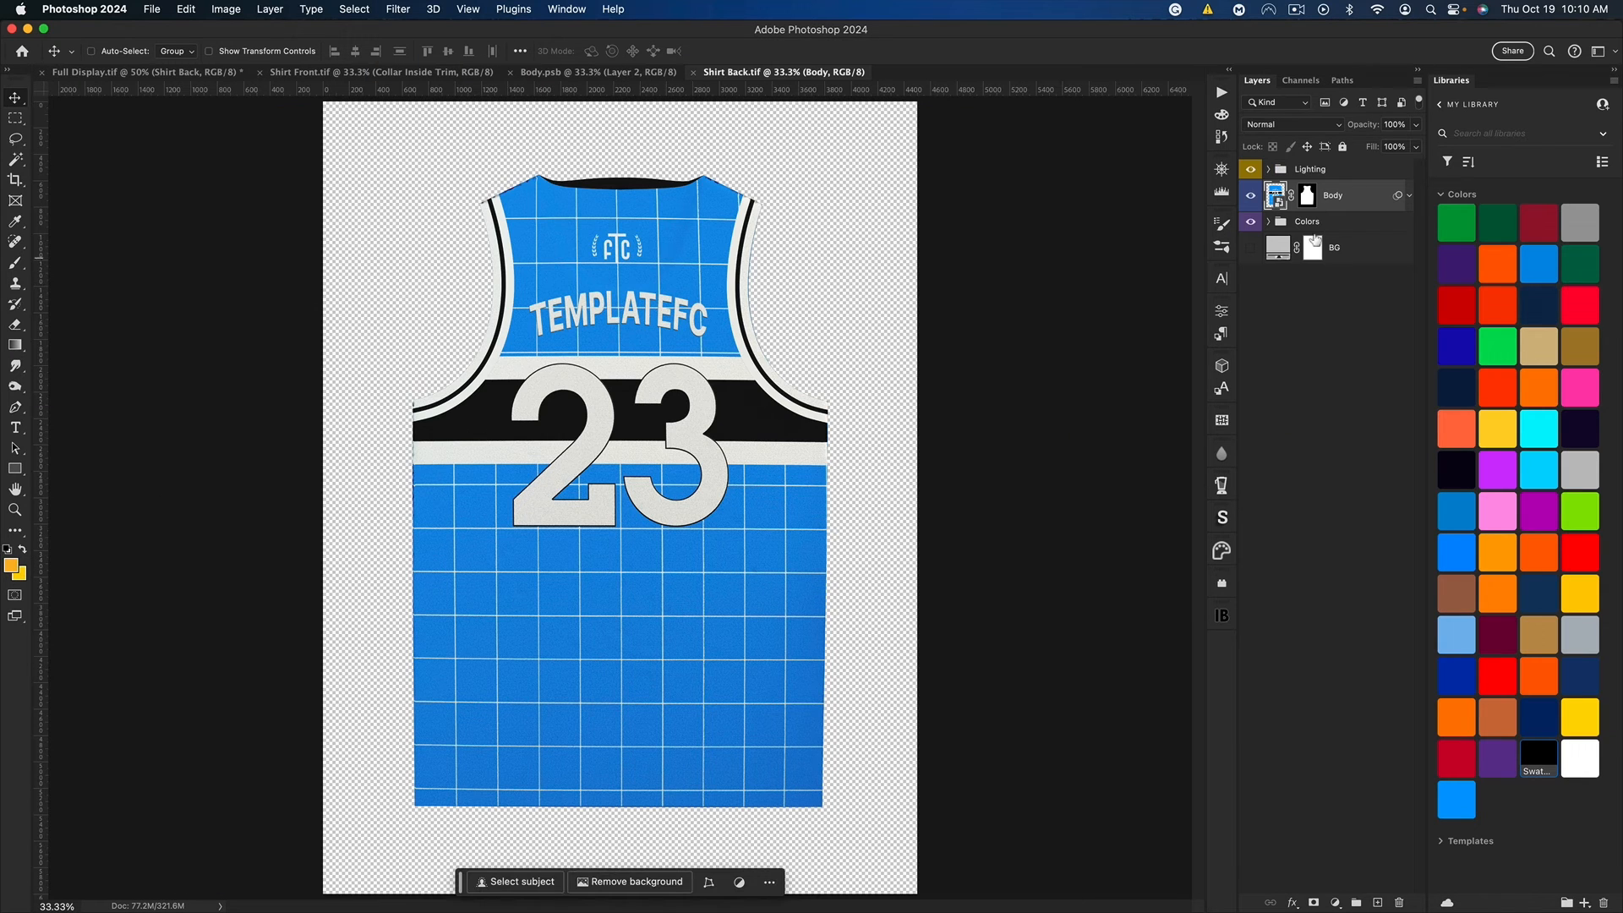
# Step: Hide the Body design in Shirt Back.tif and set the Shirt Base and Back color layers to black
pyautogui.click(1268, 222)
pyautogui.click(1251, 196)
pyautogui.click(1361, 410)
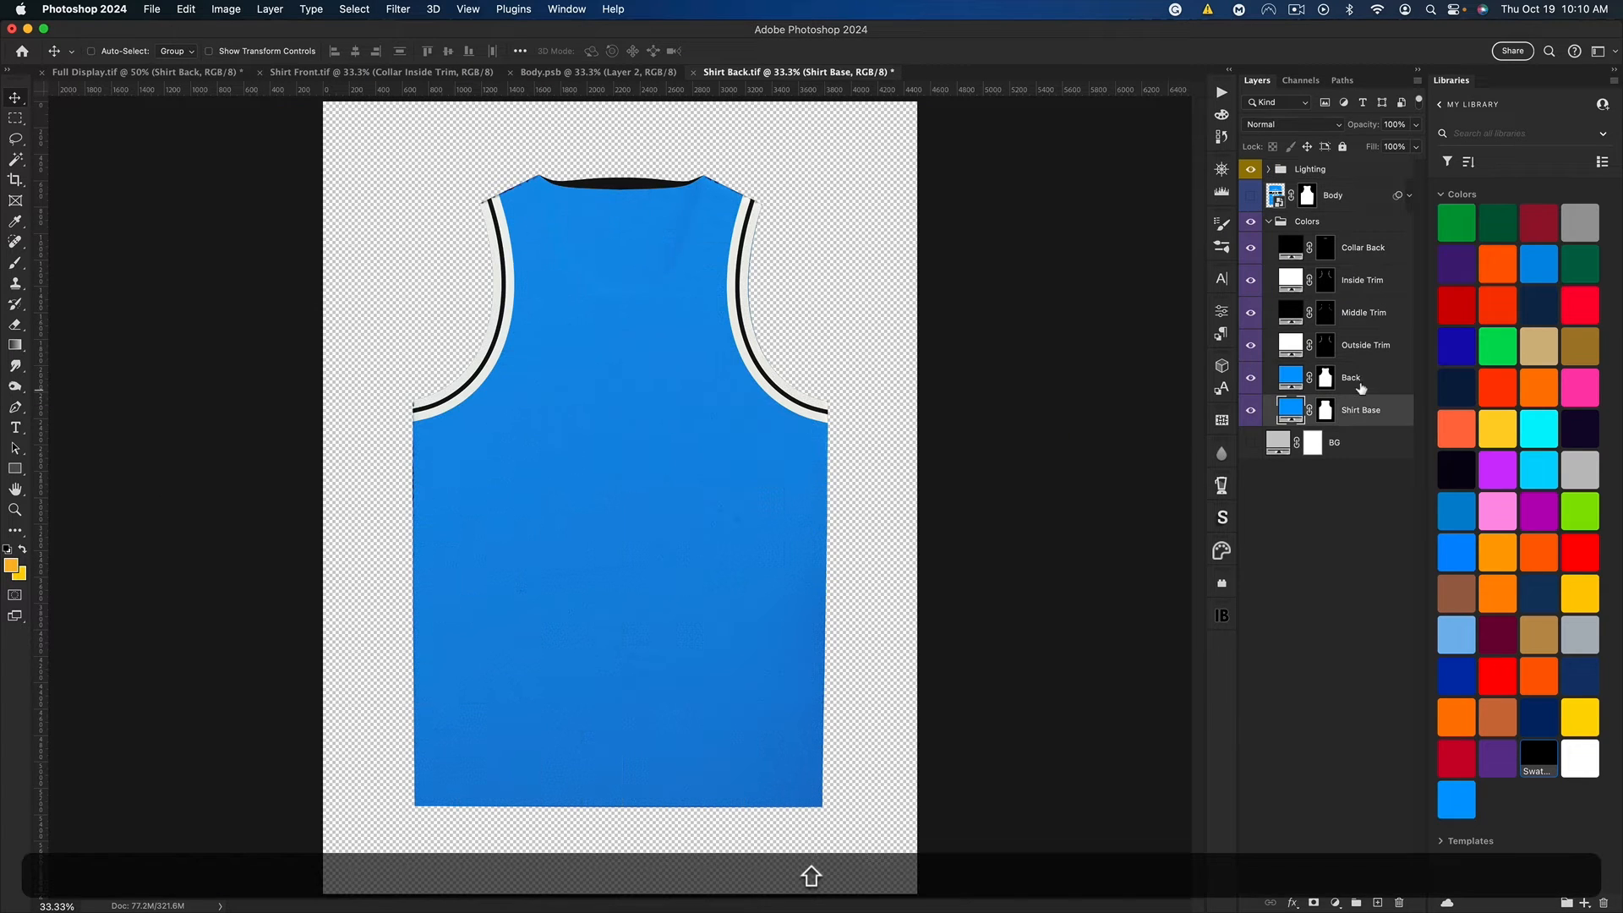
pyautogui.keyDown('shift'); pyautogui.click(1353, 377); pyautogui.keyUp('shift')
pyautogui.click(1549, 763)
# Step: Fill the Outside Trim and Inside Trim color layers of the shirt back with the Lakers yellow
pyautogui.click(1291, 346)
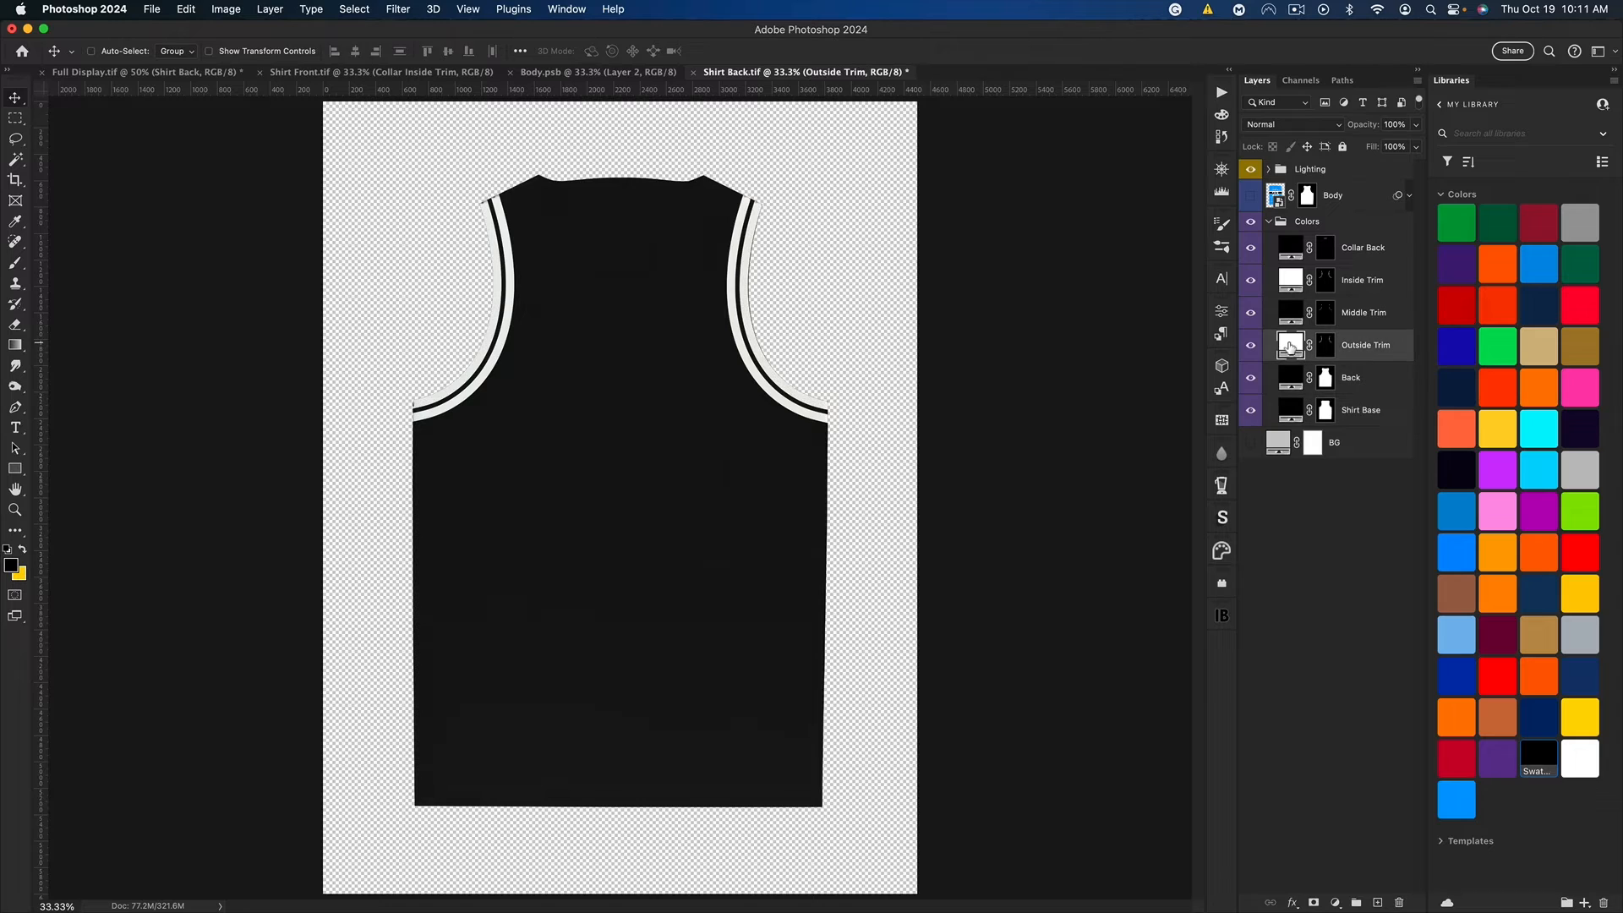
pyautogui.press('super+v')
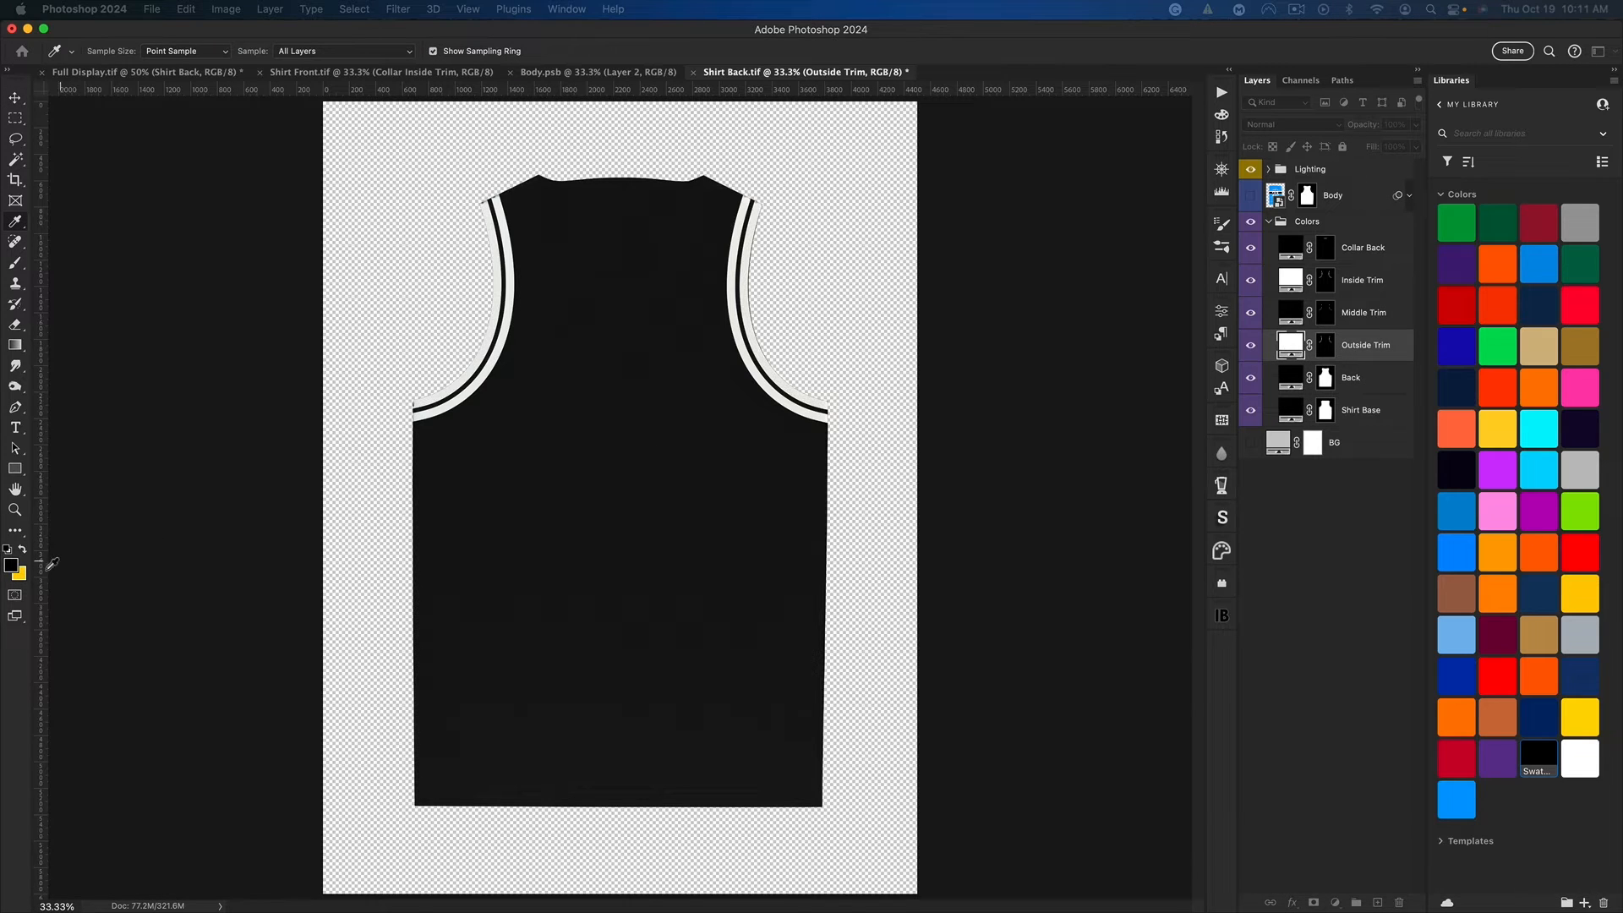
pyautogui.press('super+BackSpace')
pyautogui.press('v')
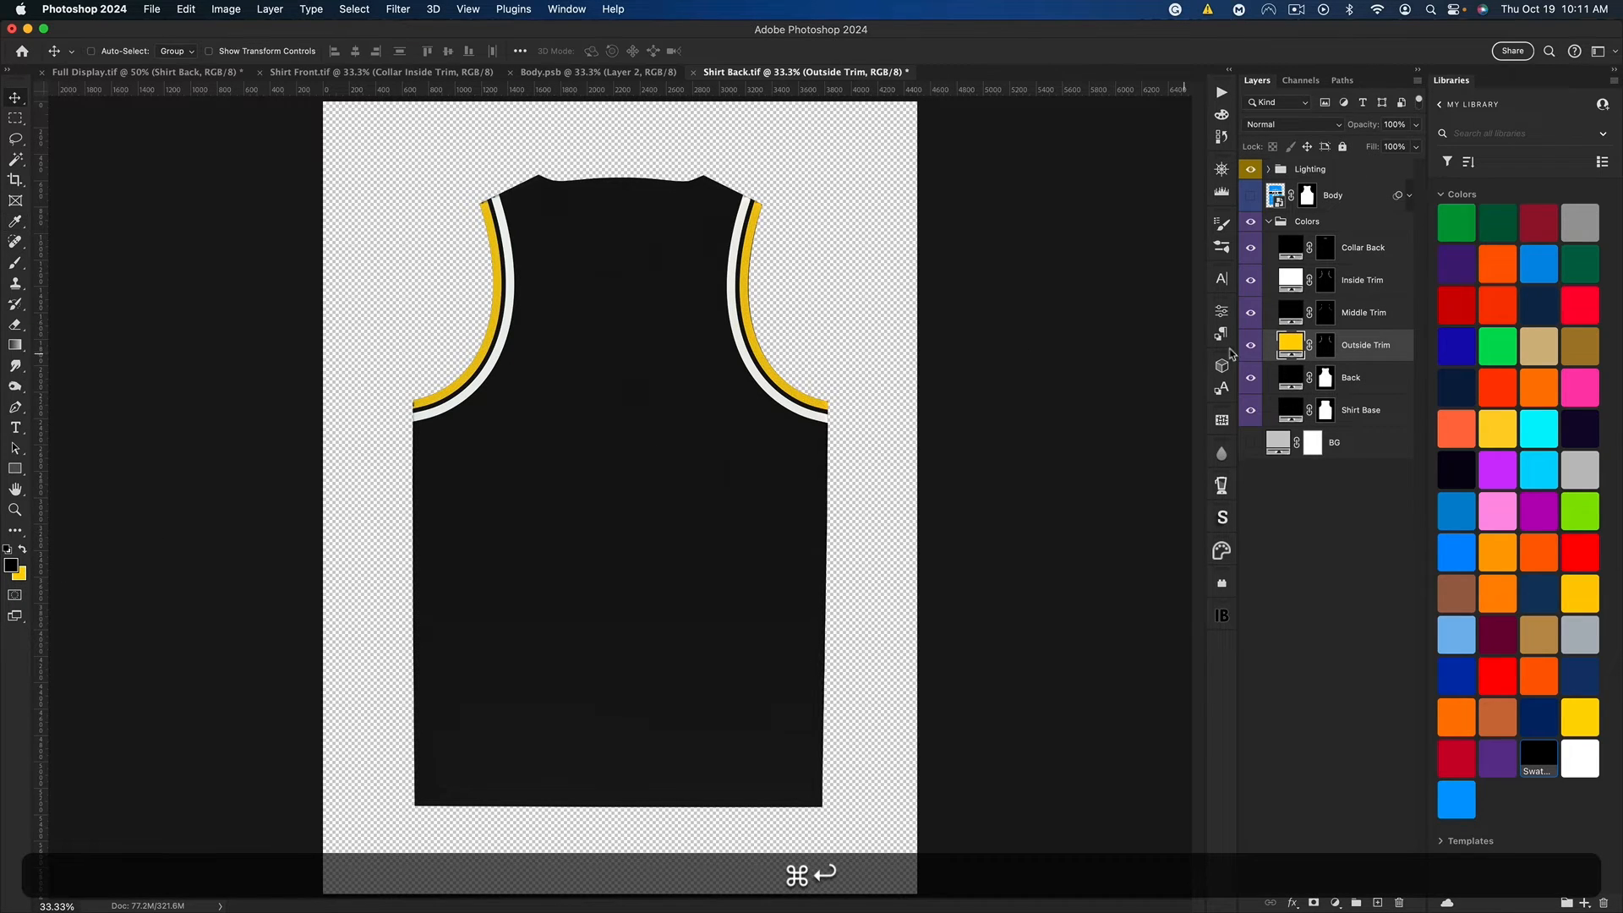
pyautogui.click(1291, 288)
pyautogui.press('super+BackSpace')
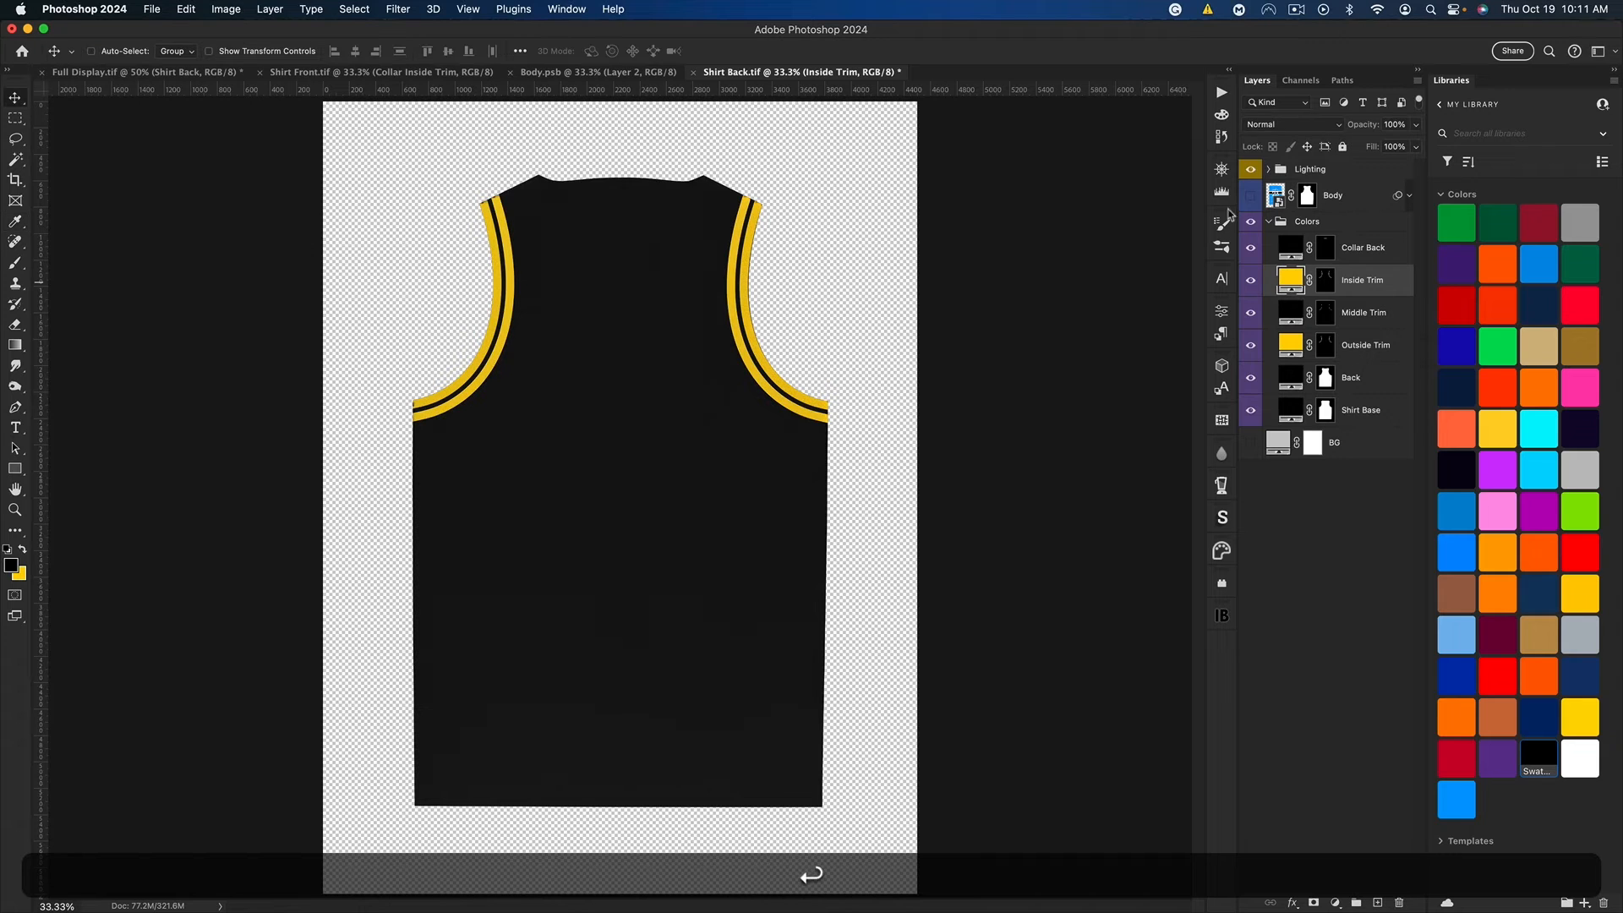
# Step: Show the shirt back's Body design and open its smart object, and copy the leaf pattern and both 23 text layers from Body.psb
pyautogui.click(1252, 196)
pyautogui.click(1277, 195)
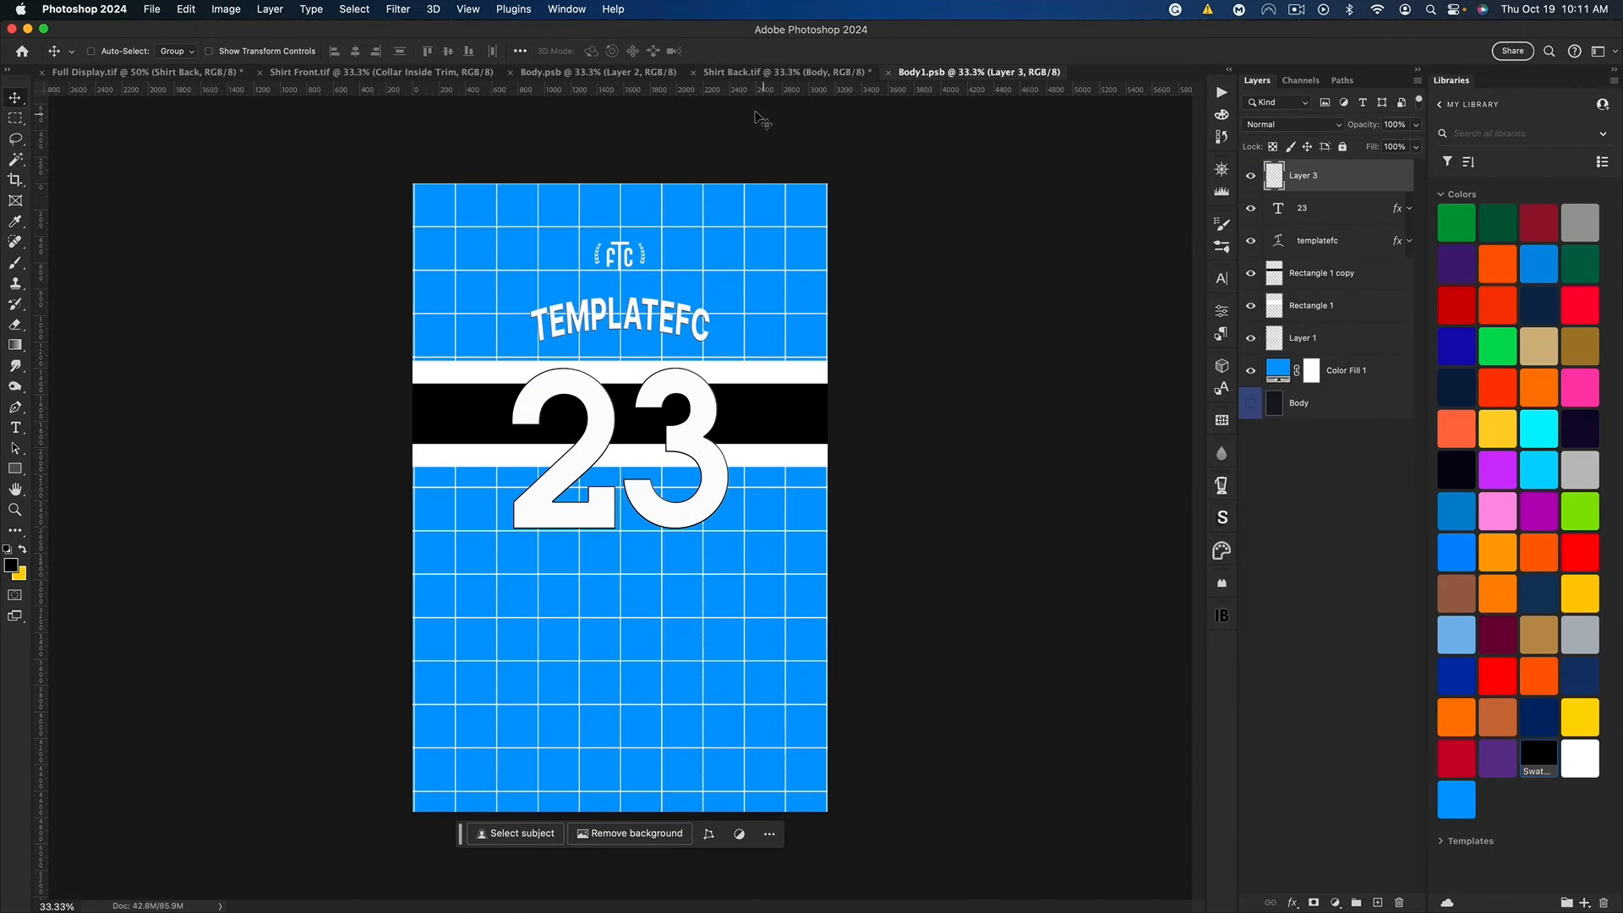
pyautogui.click(598, 73)
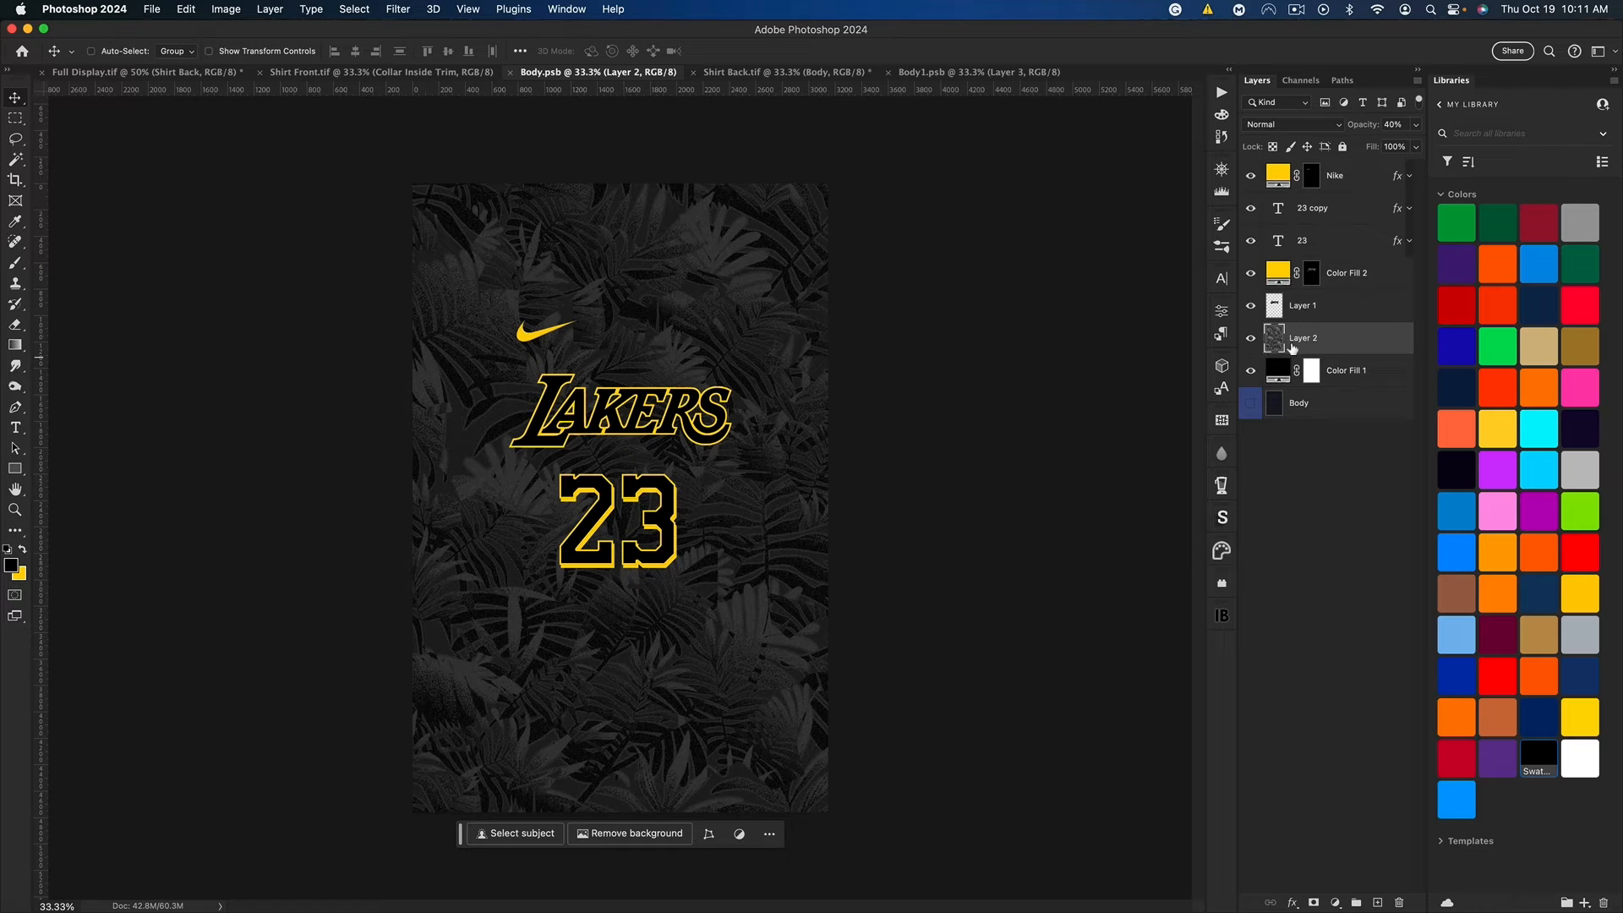
pyautogui.press('super')
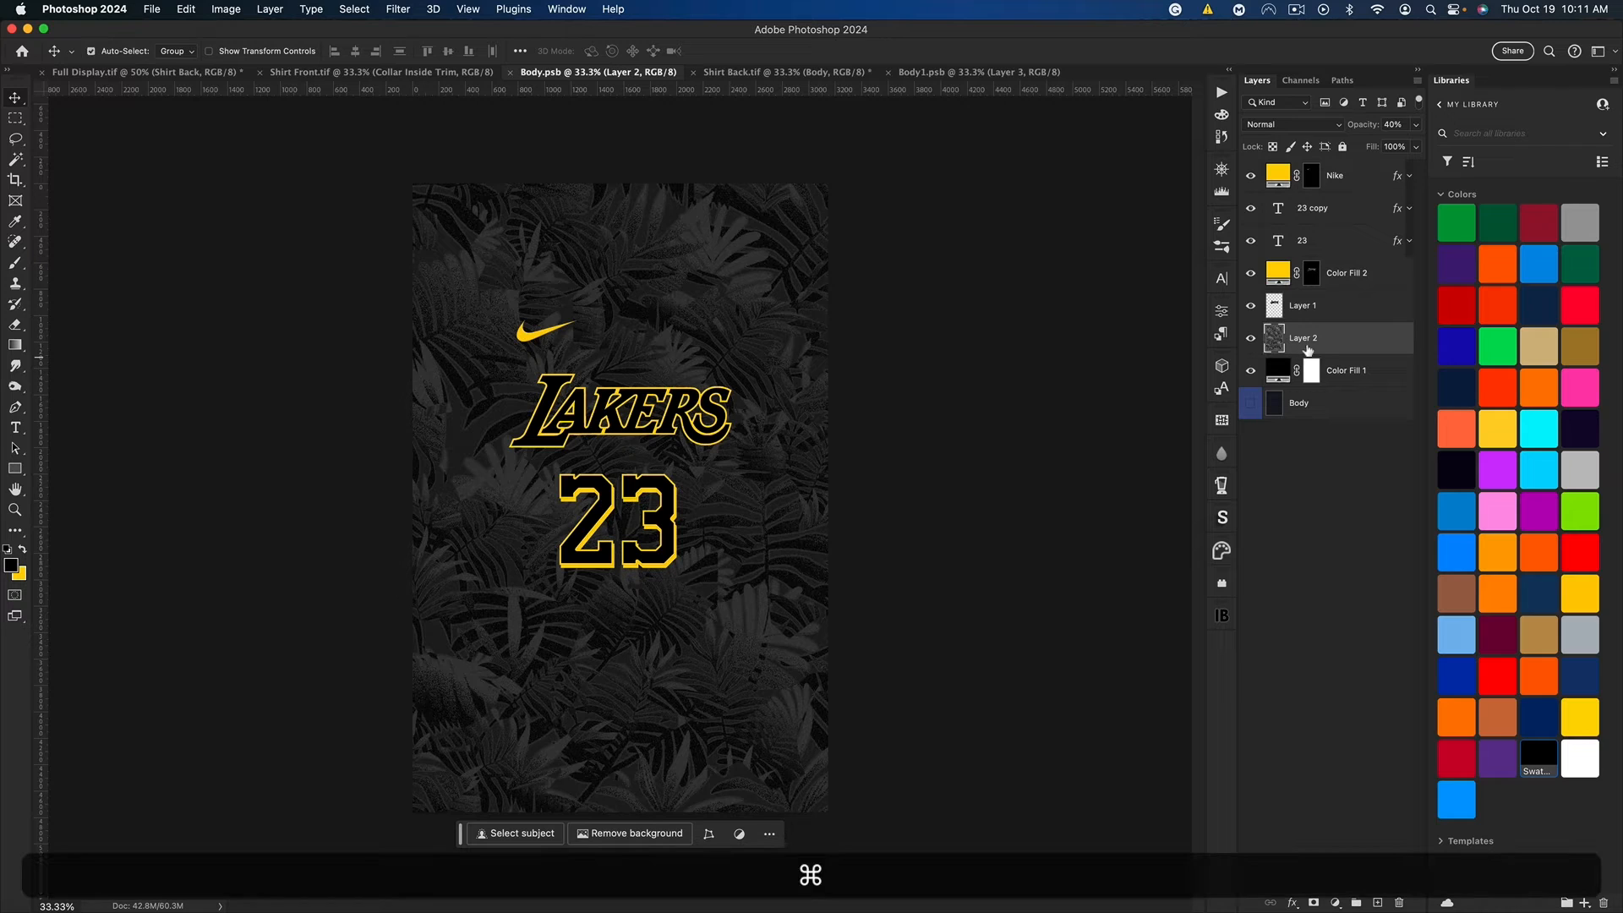
pyautogui.keyDown('super'); pyautogui.click(1337, 245); pyautogui.keyUp('super')
pyautogui.keyDown('super'); pyautogui.click(1349, 212); pyautogui.keyUp('super')
pyautogui.press('super+c')
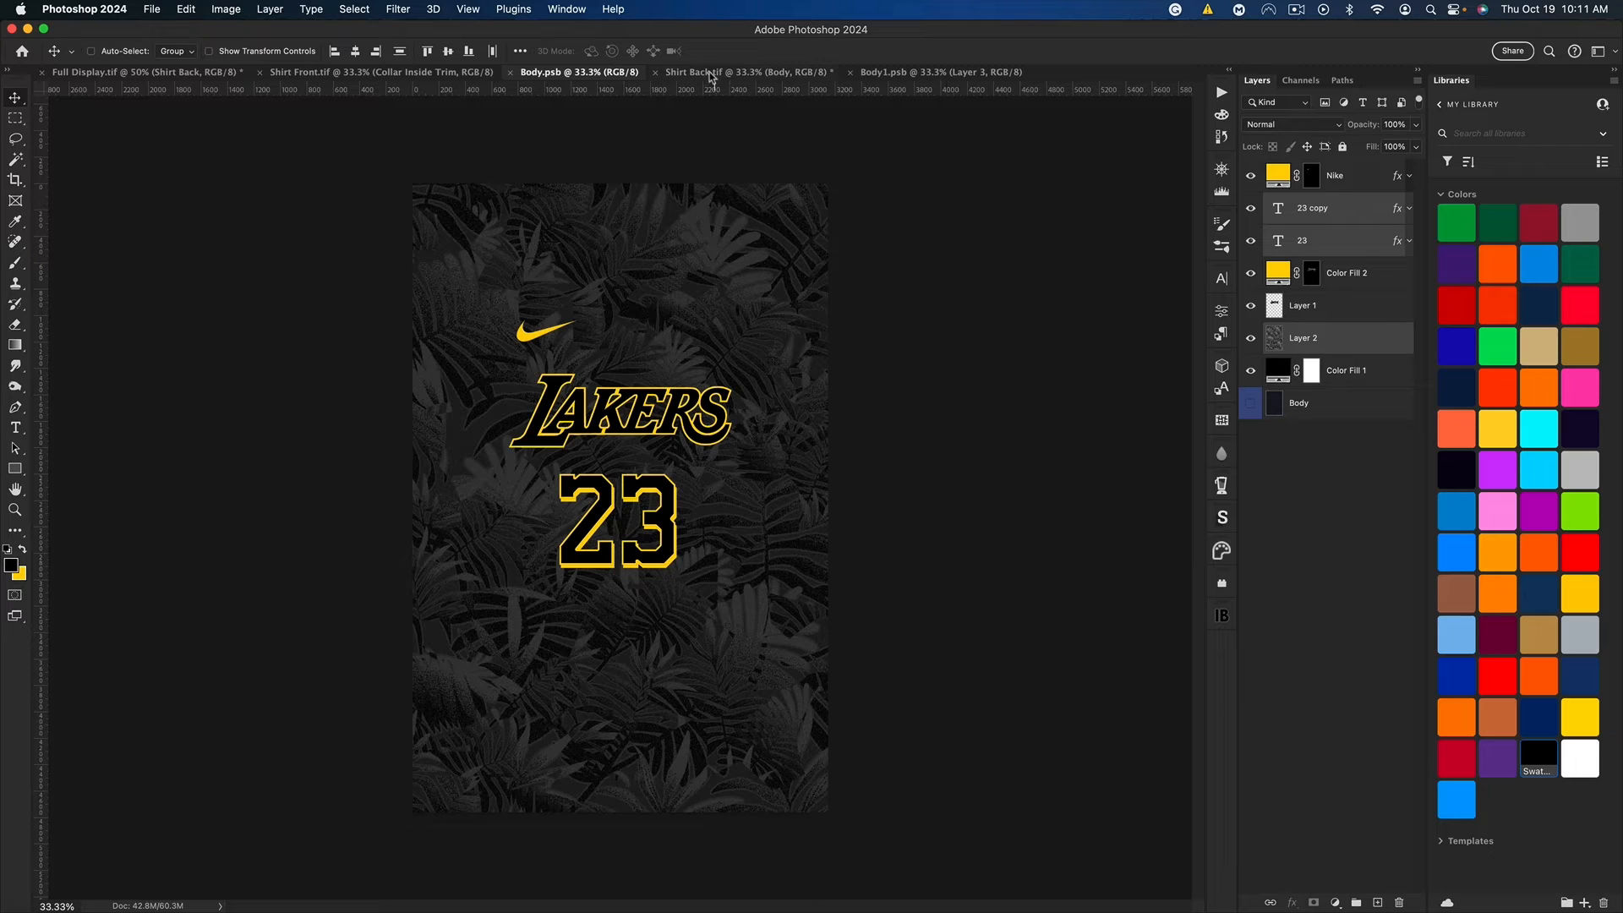
# Step: Delete both rectangle stripe layers and the grid layer in Body1.psb, and set the Color Fill 1 background to black
pyautogui.click(896, 73)
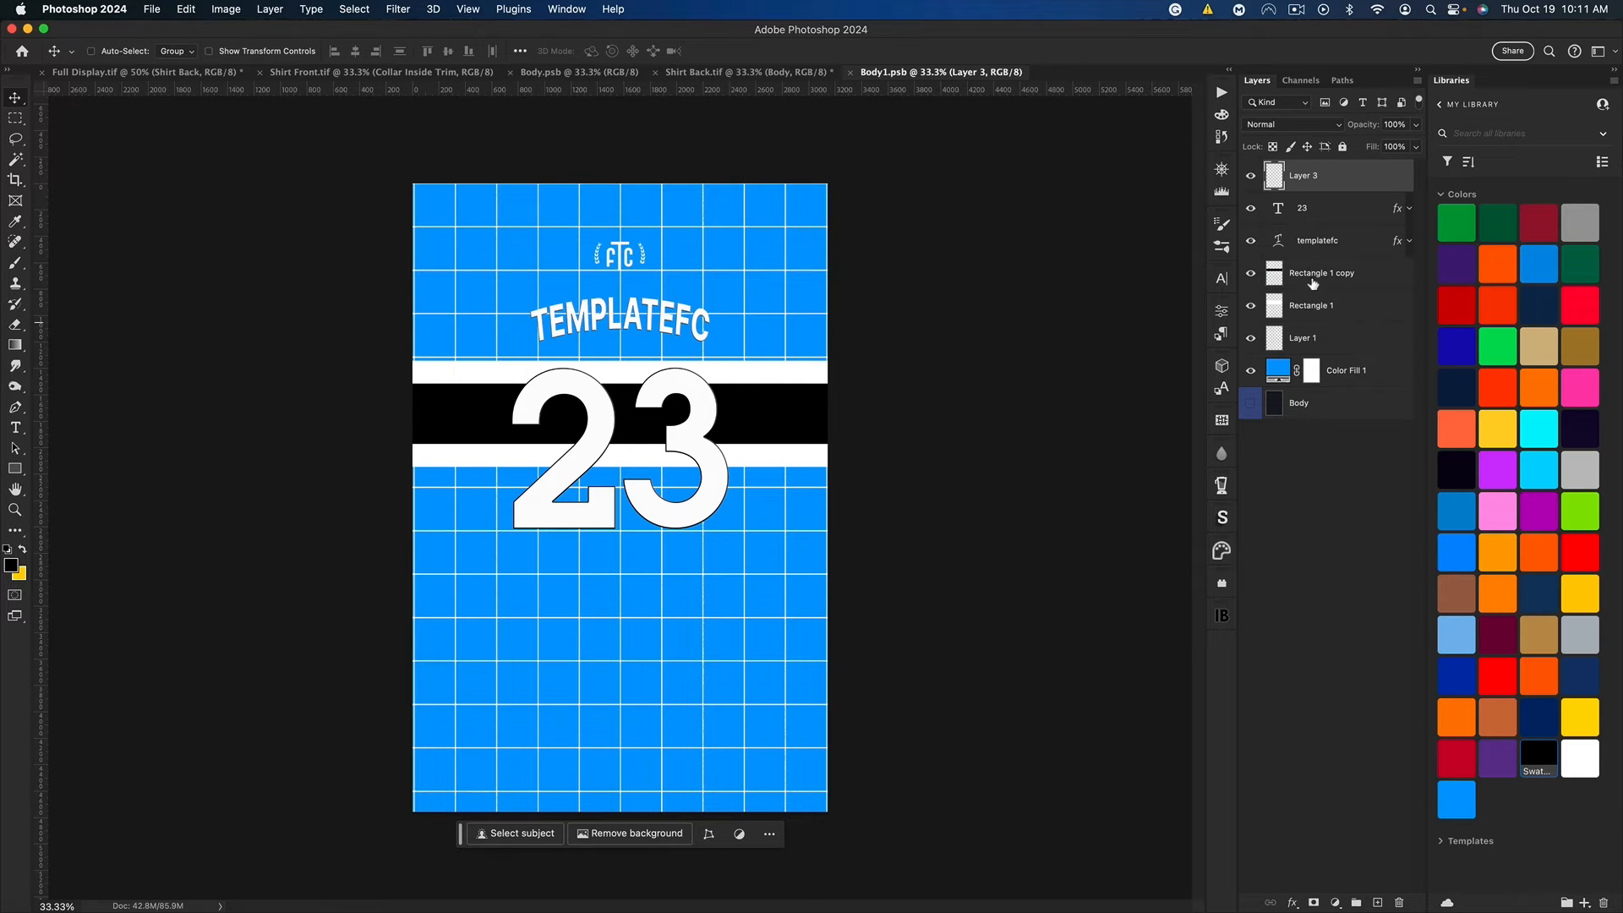
pyautogui.click(1313, 279)
pyautogui.keyDown('shift'); pyautogui.click(1319, 338); pyautogui.keyUp('shift')
pyautogui.press('BackSpace')
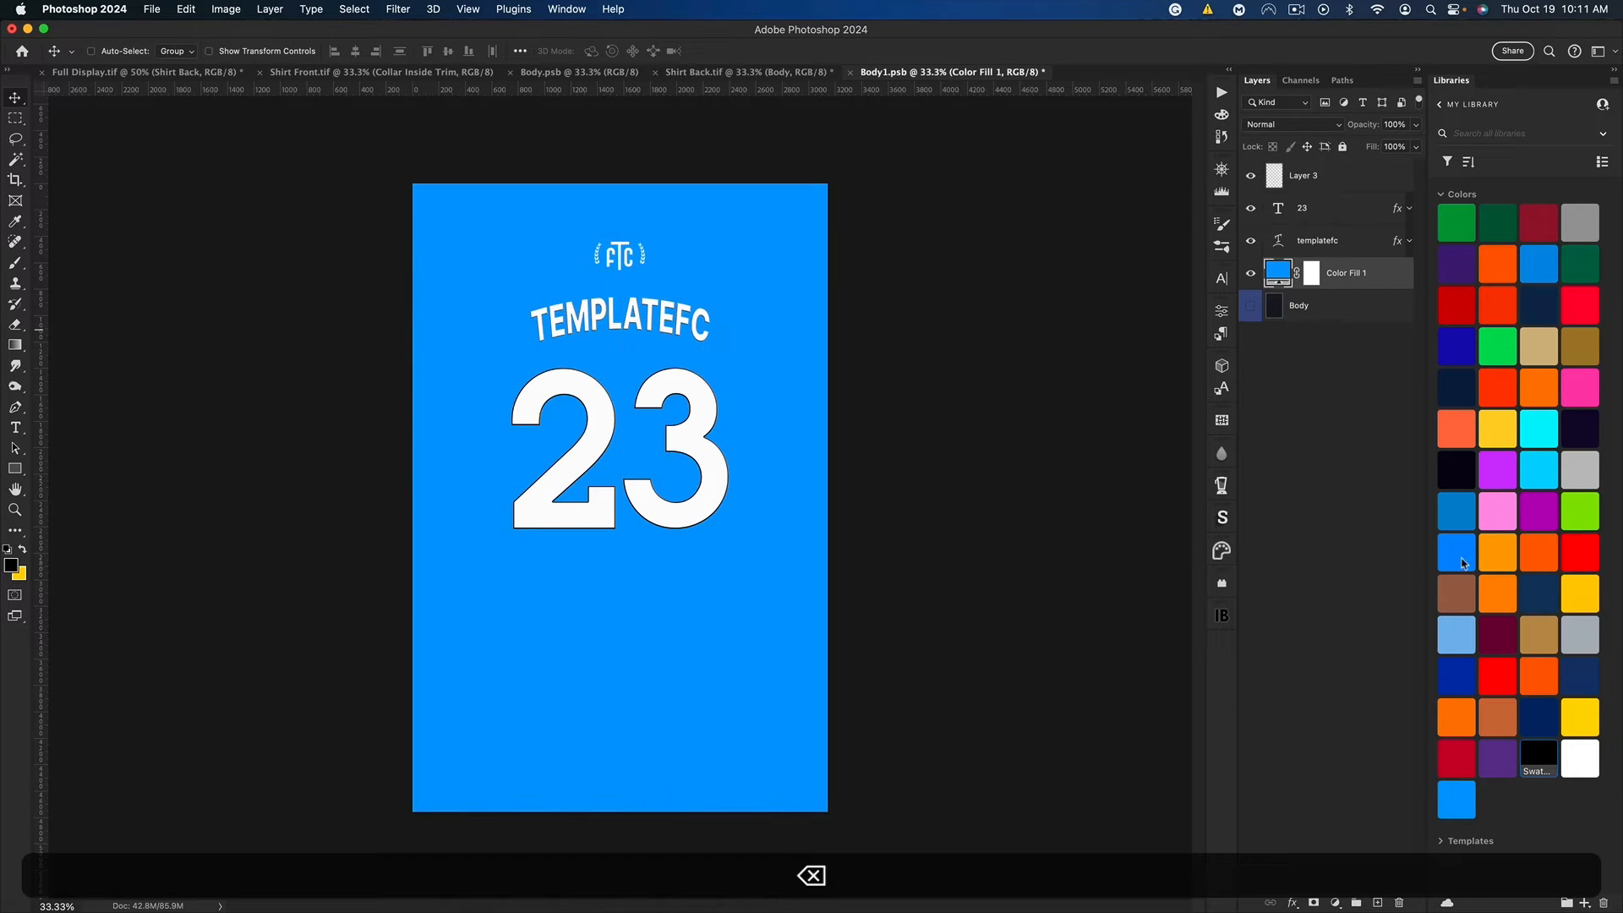
pyautogui.click(1539, 755)
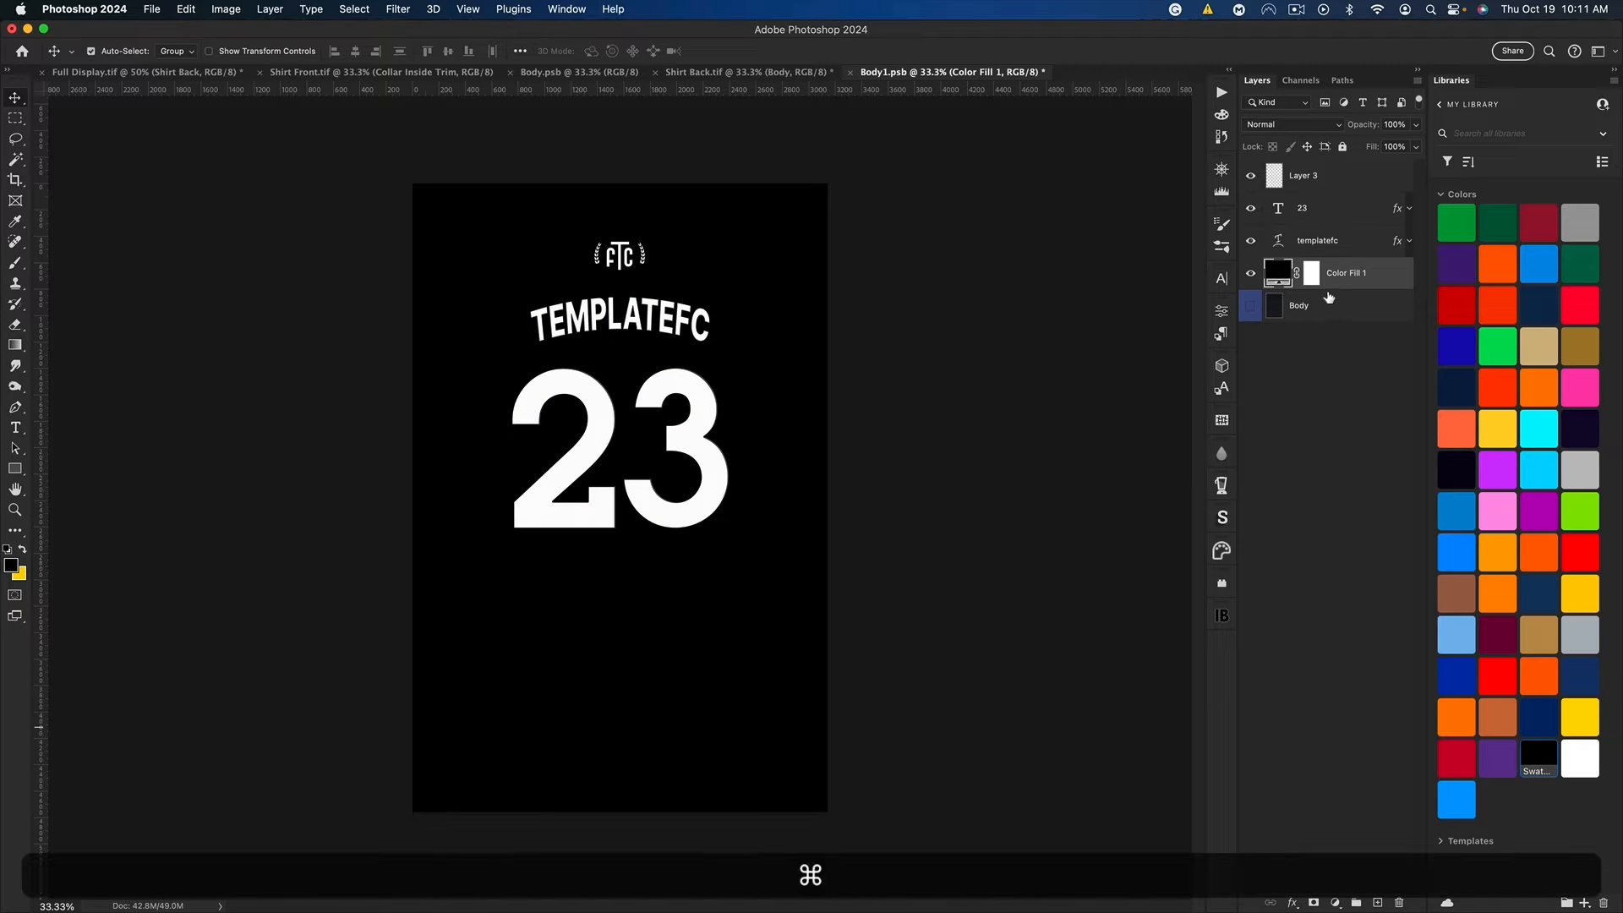
# Step: Paste the leaf pattern and 23 layers into Body1.psb, replacing the old white number with the pasted one scaled to about 179%
pyautogui.press('super+v')
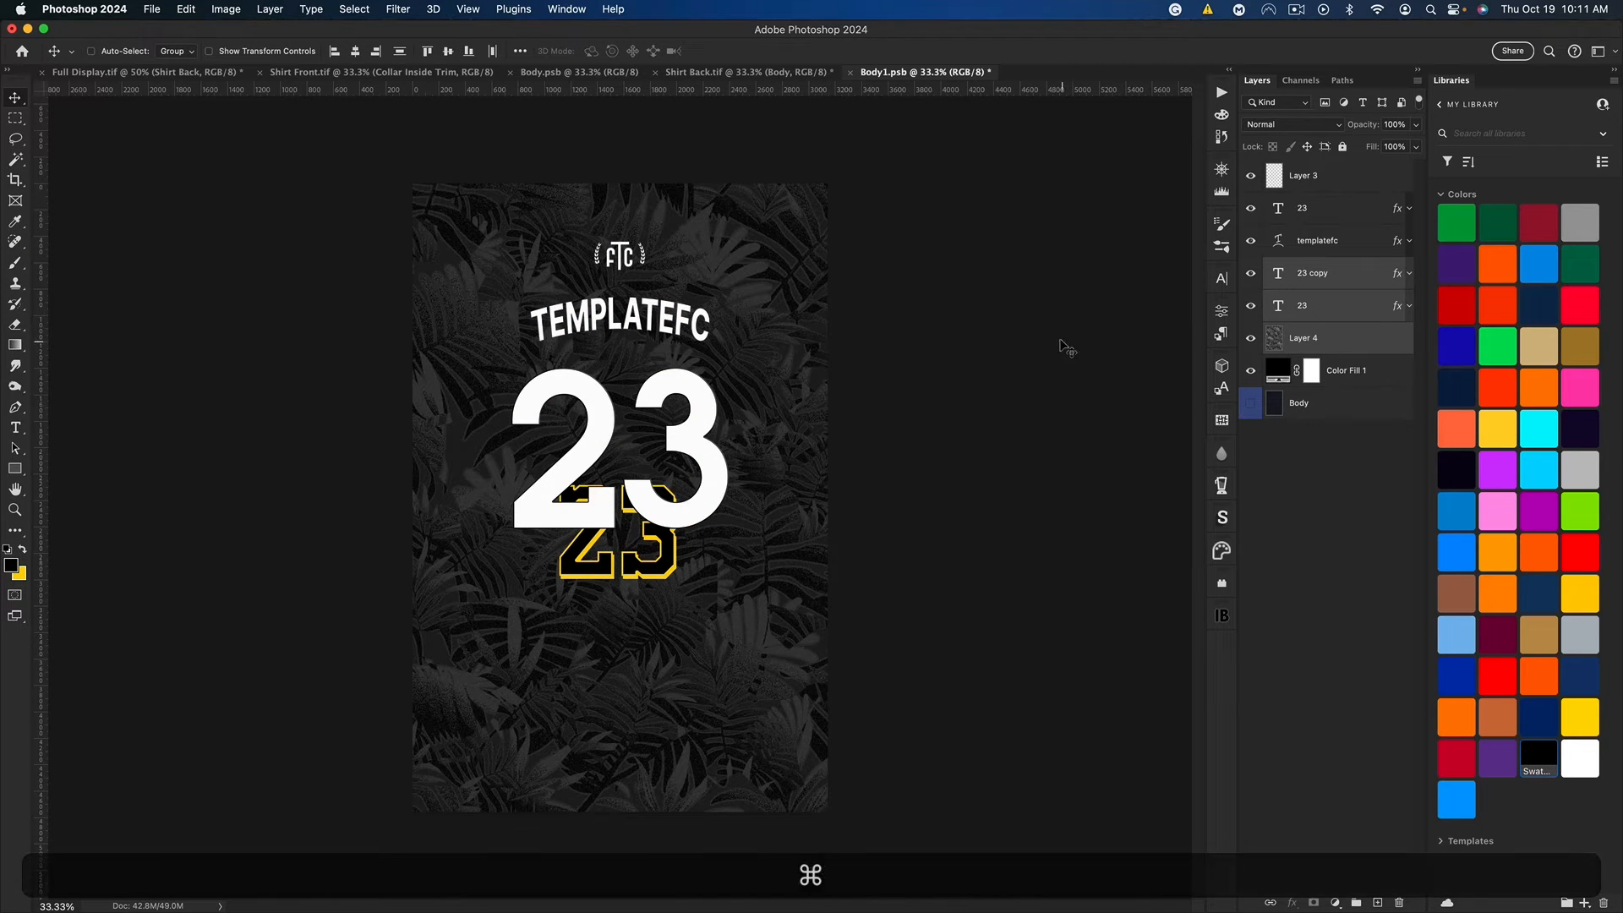
pyautogui.click(1341, 306)
pyautogui.keyDown('shift'); pyautogui.click(1342, 273); pyautogui.keyUp('shift')
pyautogui.press('shift+super+t')
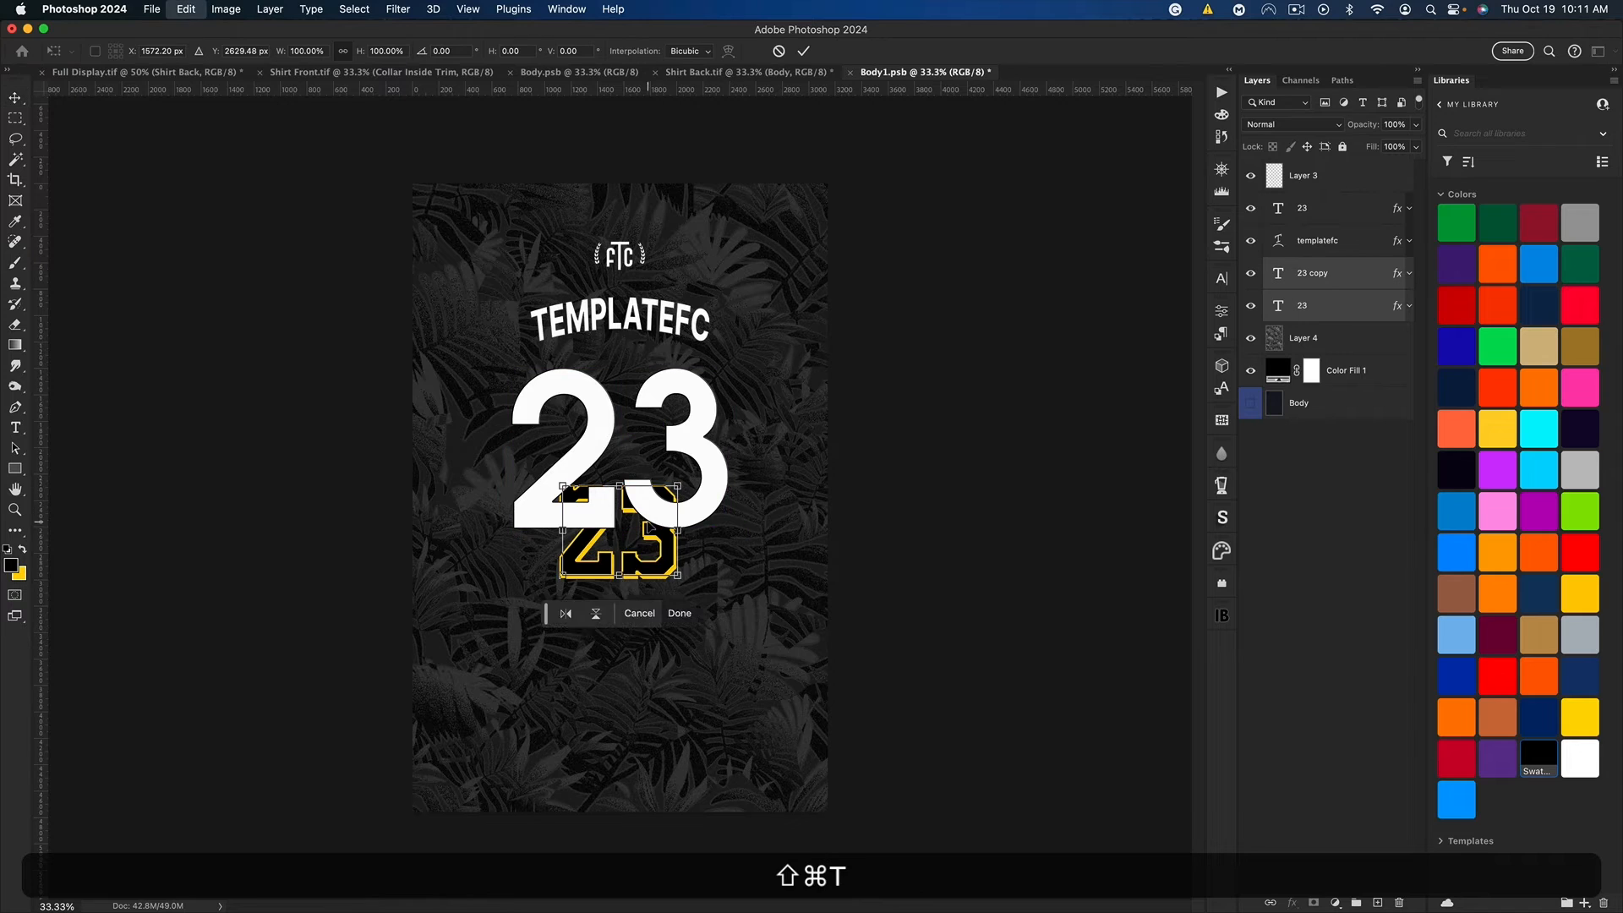
pyautogui.moveTo(619, 533); pyautogui.dragTo(620, 364)
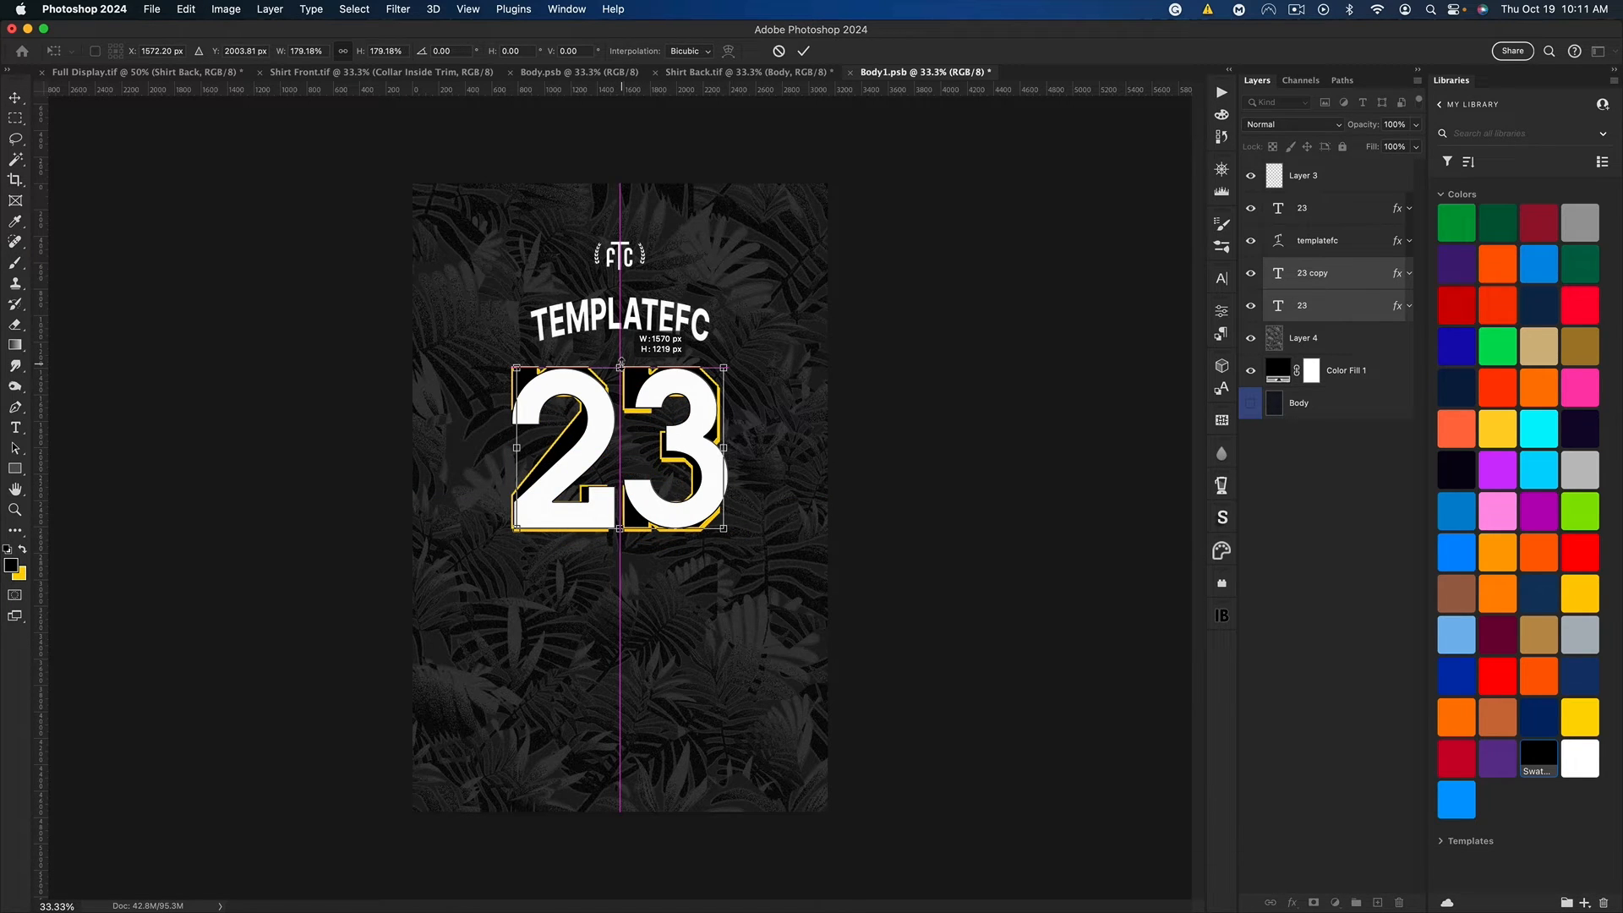
pyautogui.press('Return')
pyautogui.click(1331, 218)
pyautogui.press('BackSpace')
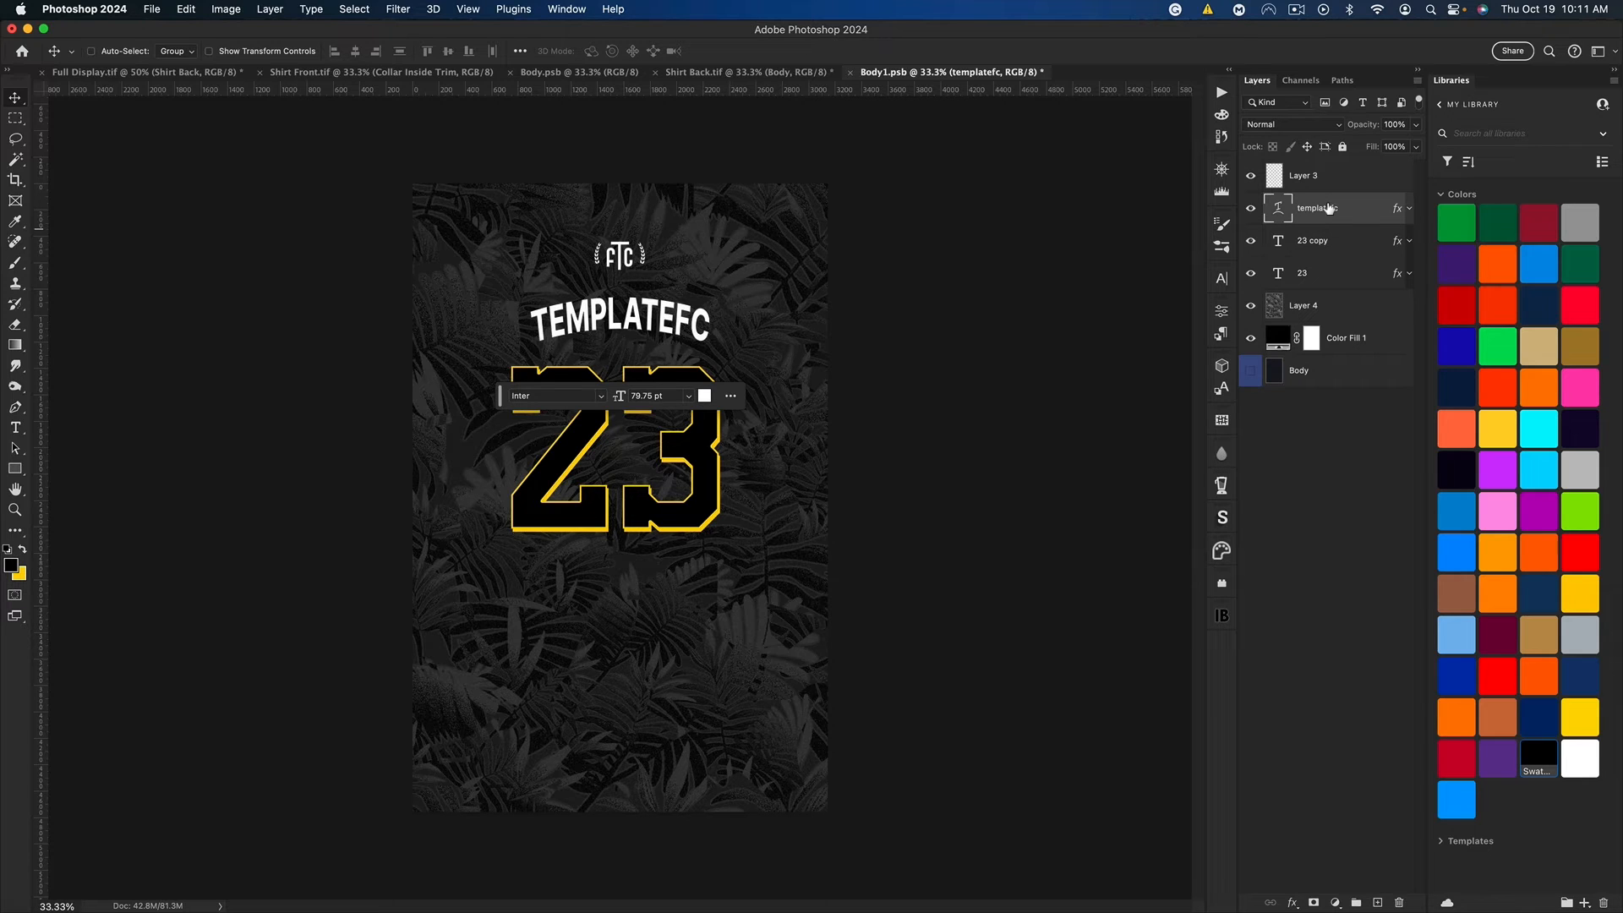
# Step: Duplicate both 23 text layers, move the copies up above the original number, and hide the FTC logo layer
pyautogui.click(1327, 240)
pyautogui.keyDown('shift'); pyautogui.click(1324, 273); pyautogui.keyUp('shift')
pyautogui.press('super+j')
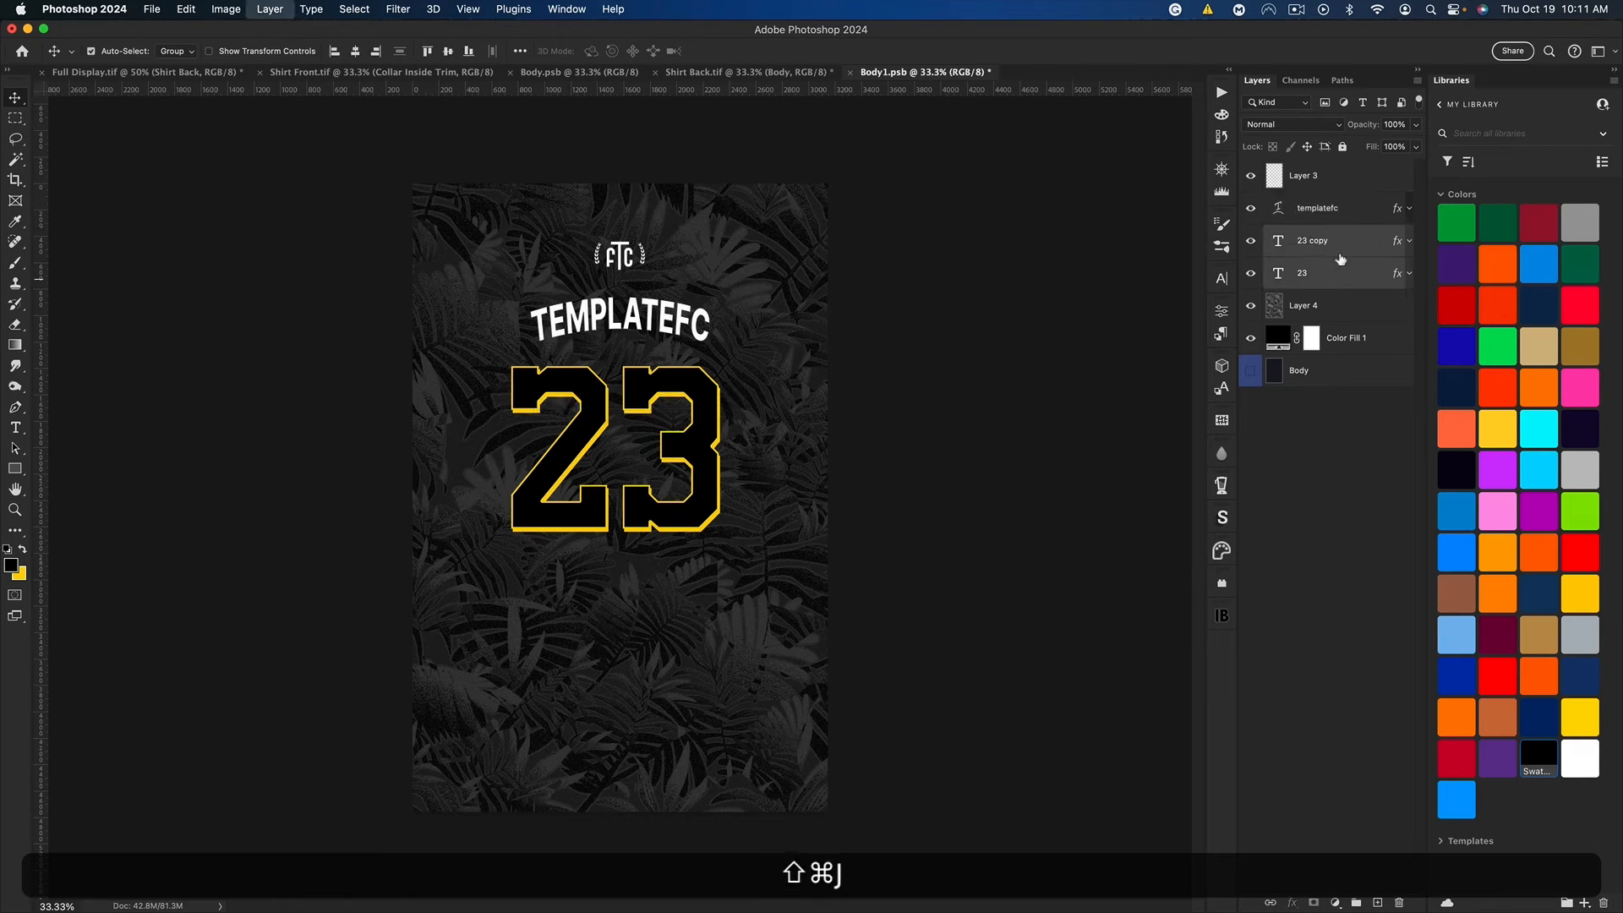
pyautogui.moveTo(642, 363); pyautogui.dragTo(643, 313)
pyautogui.click(1268, 182)
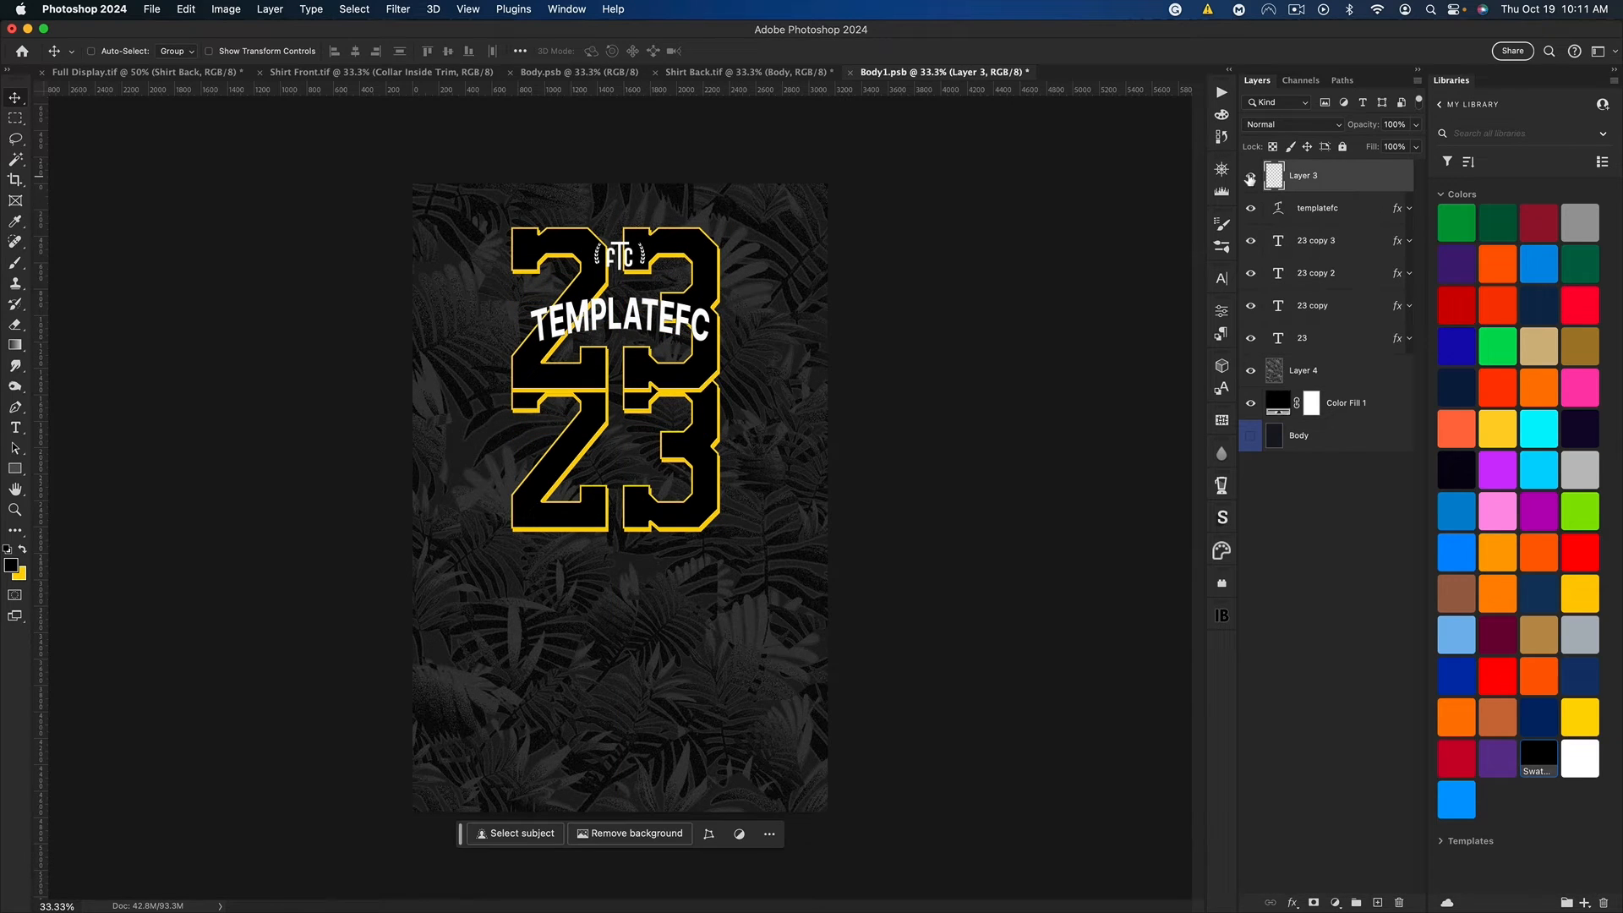
pyautogui.click(1251, 176)
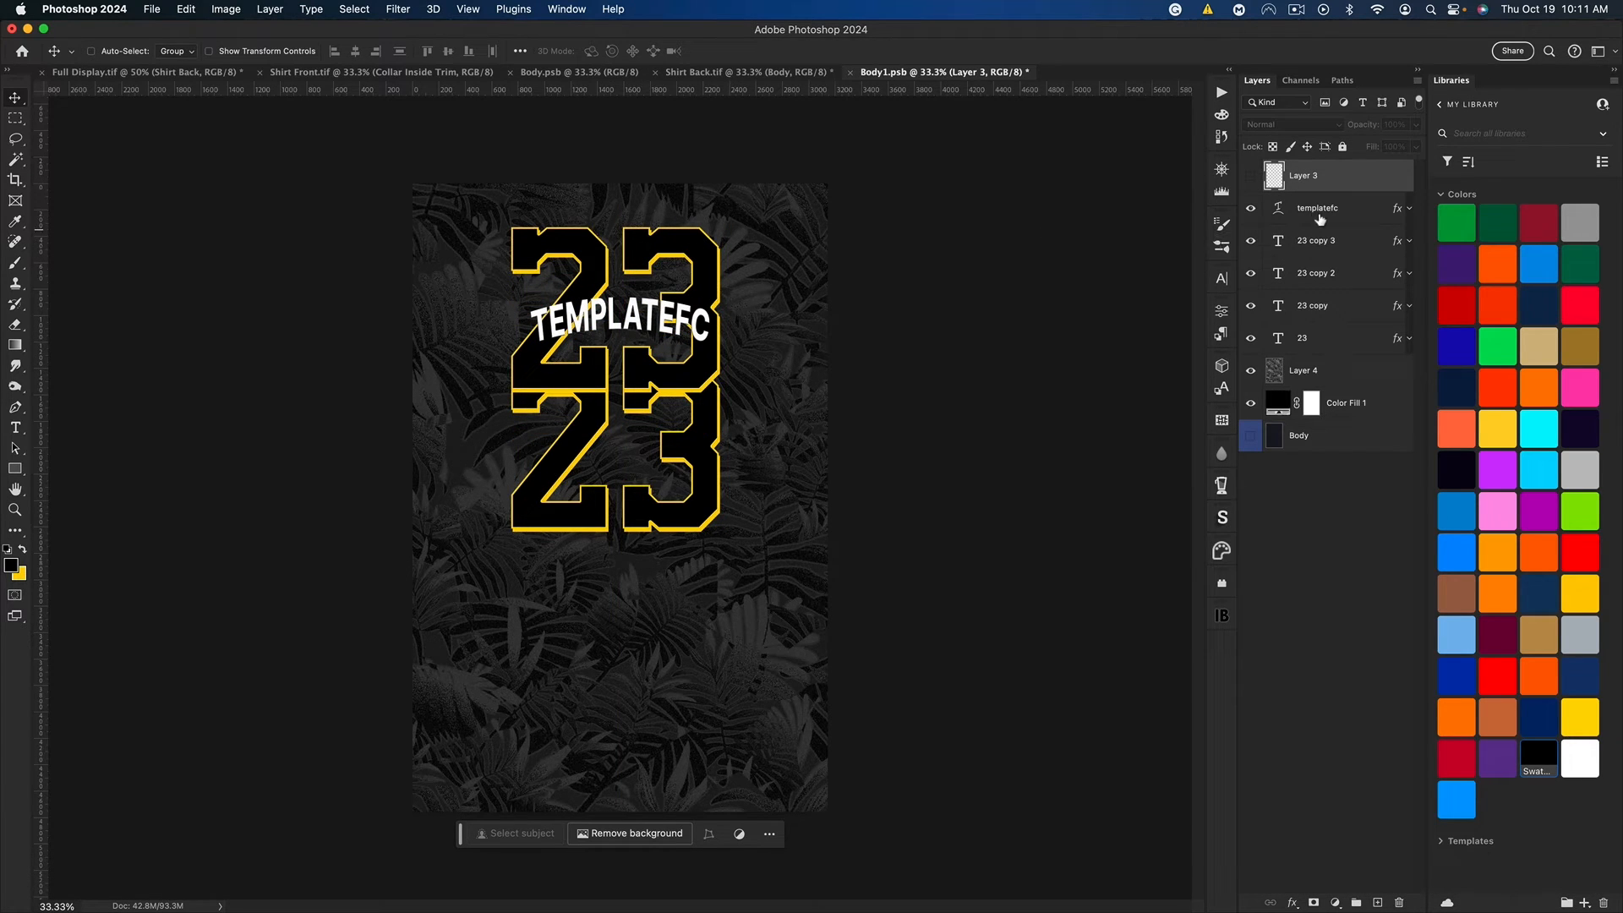
# Step: Replace the text of both duplicated 23 layers with "templatefc"
pyautogui.doubleClick(1277, 275)
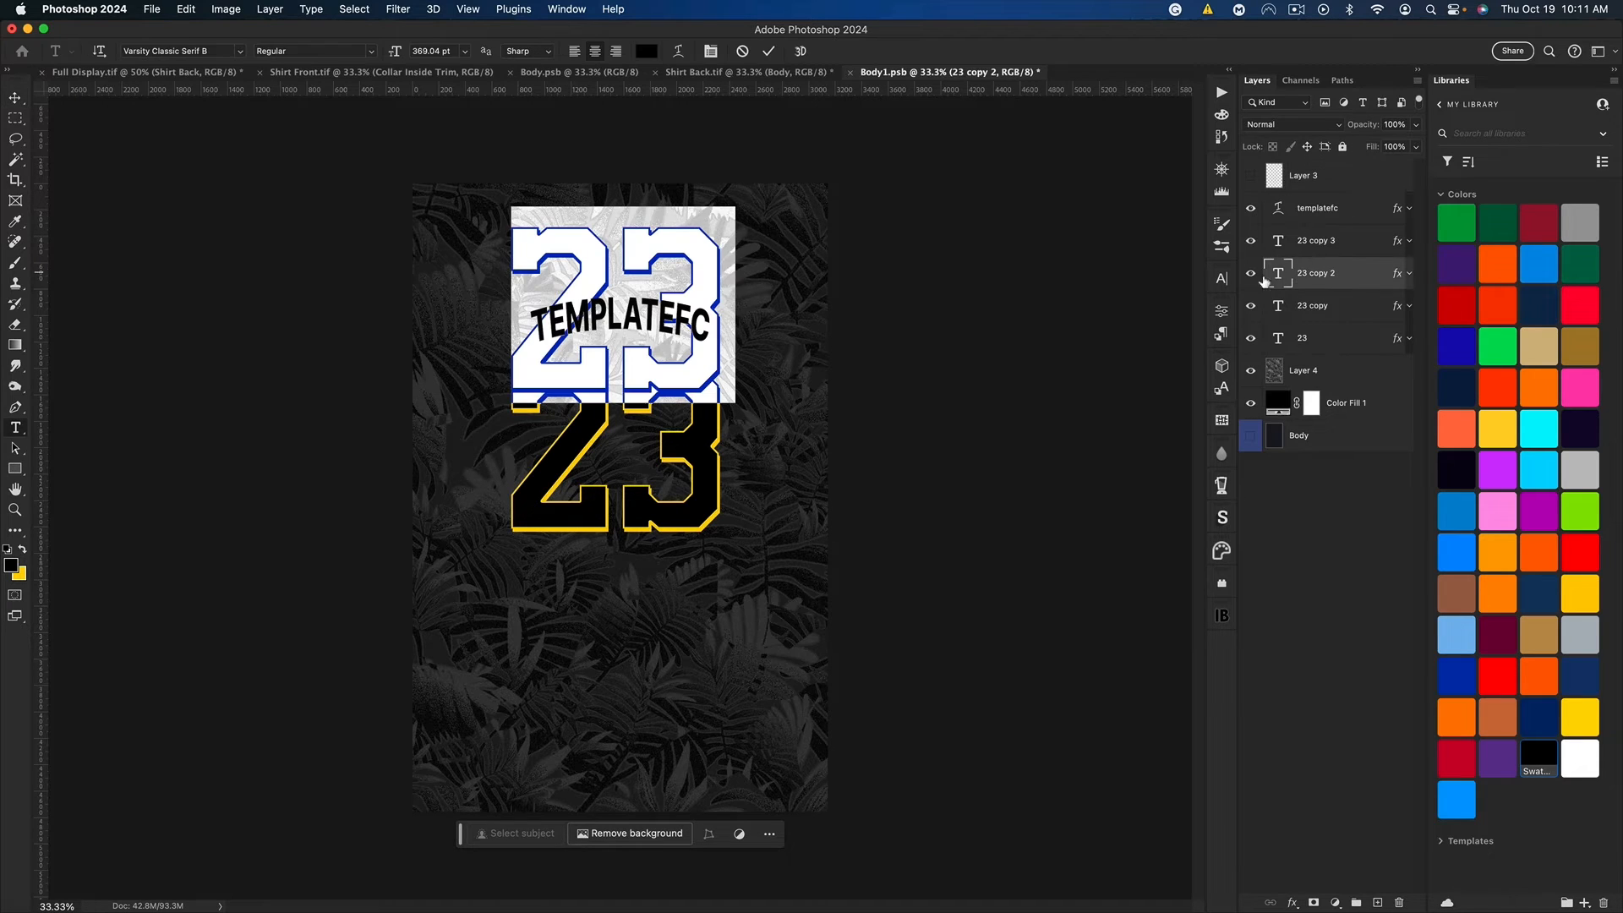
pyautogui.write('templatefc')
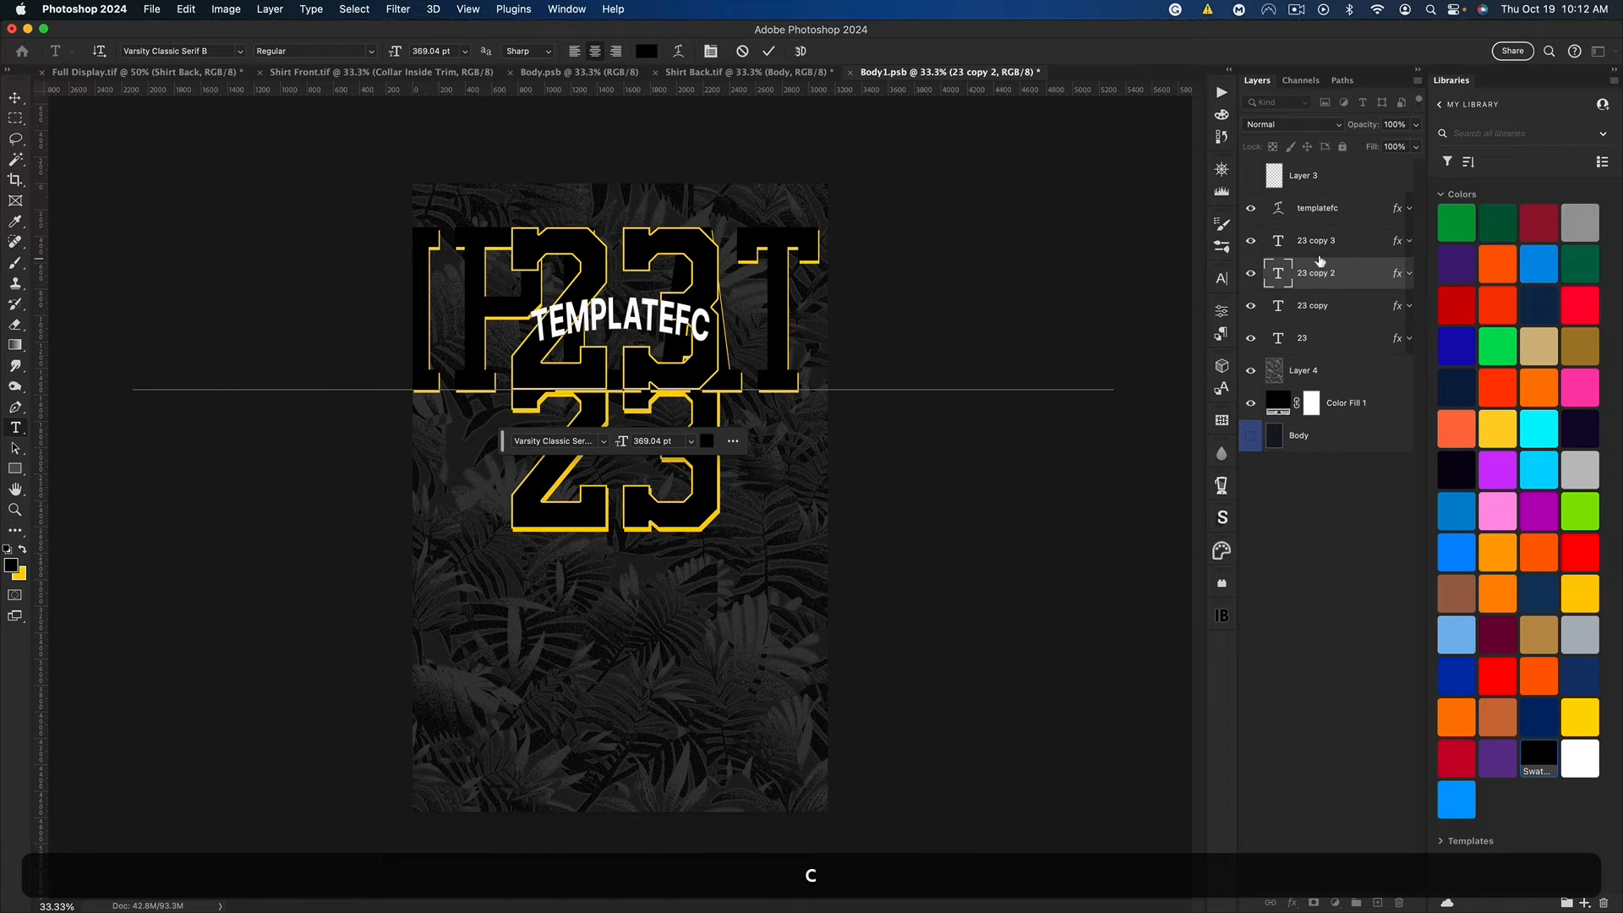
pyautogui.doubleClick(1279, 242)
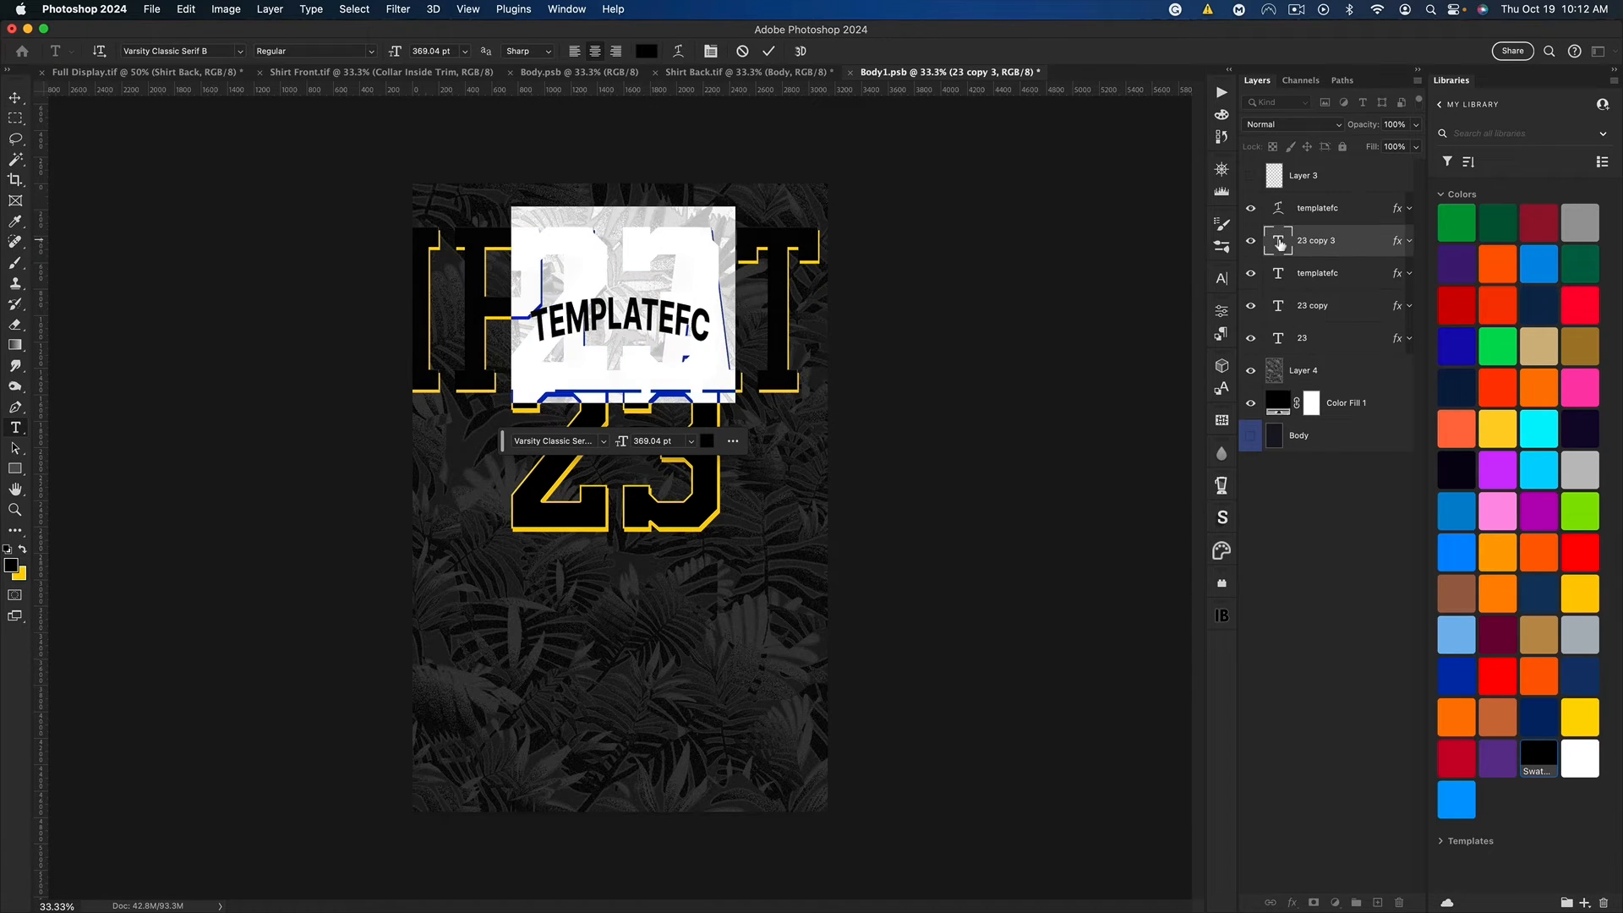
pyautogui.write('template')
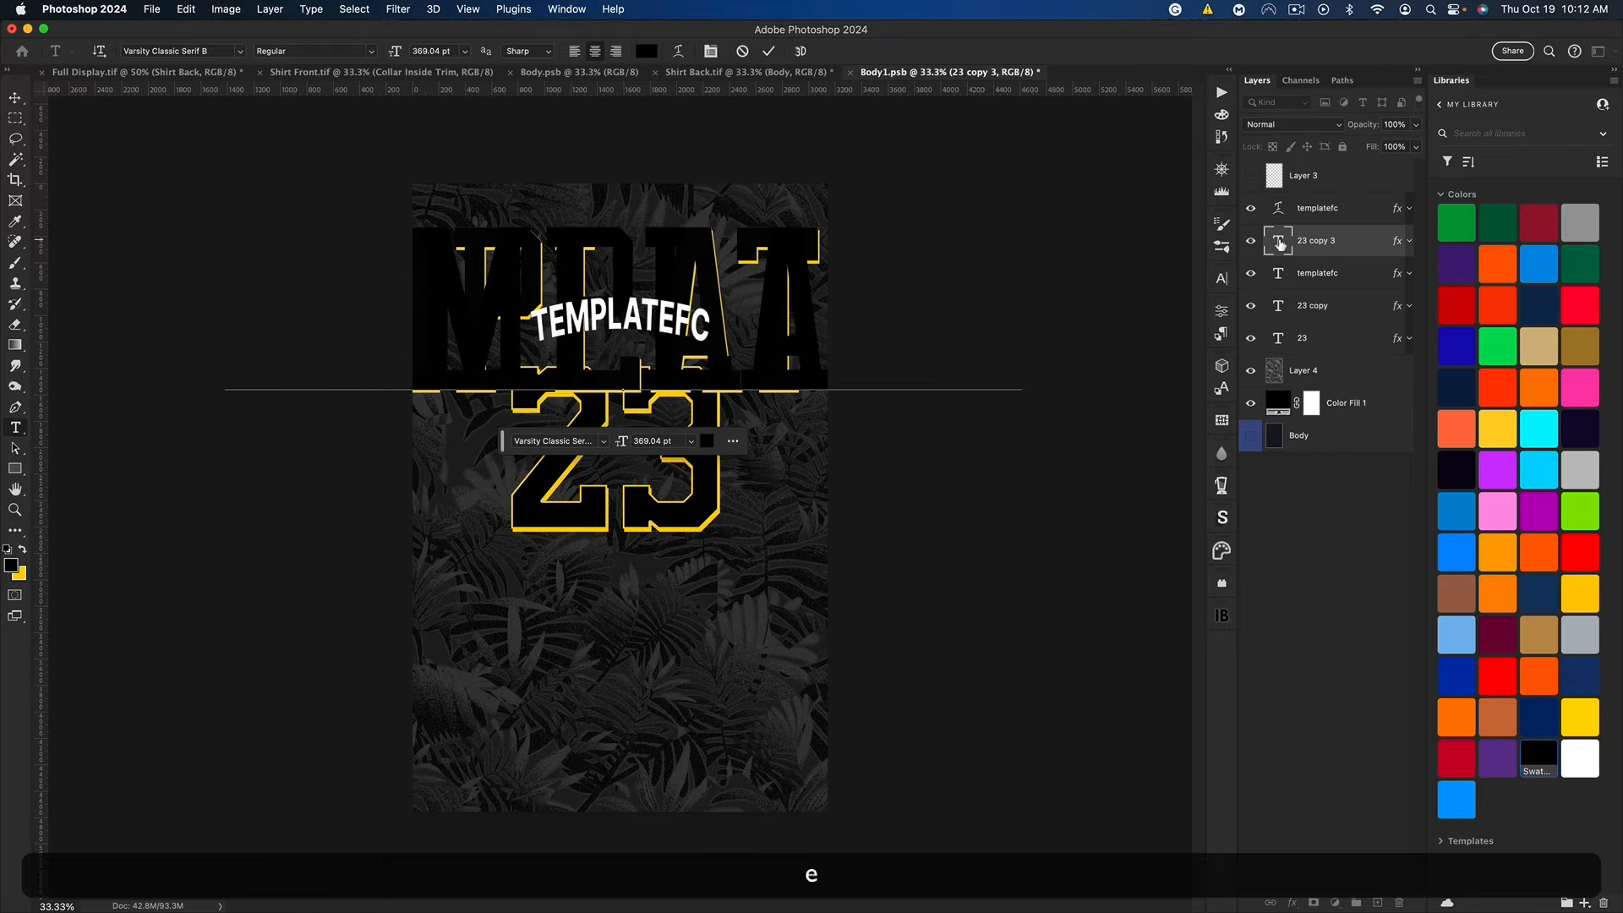
pyautogui.write('fc')
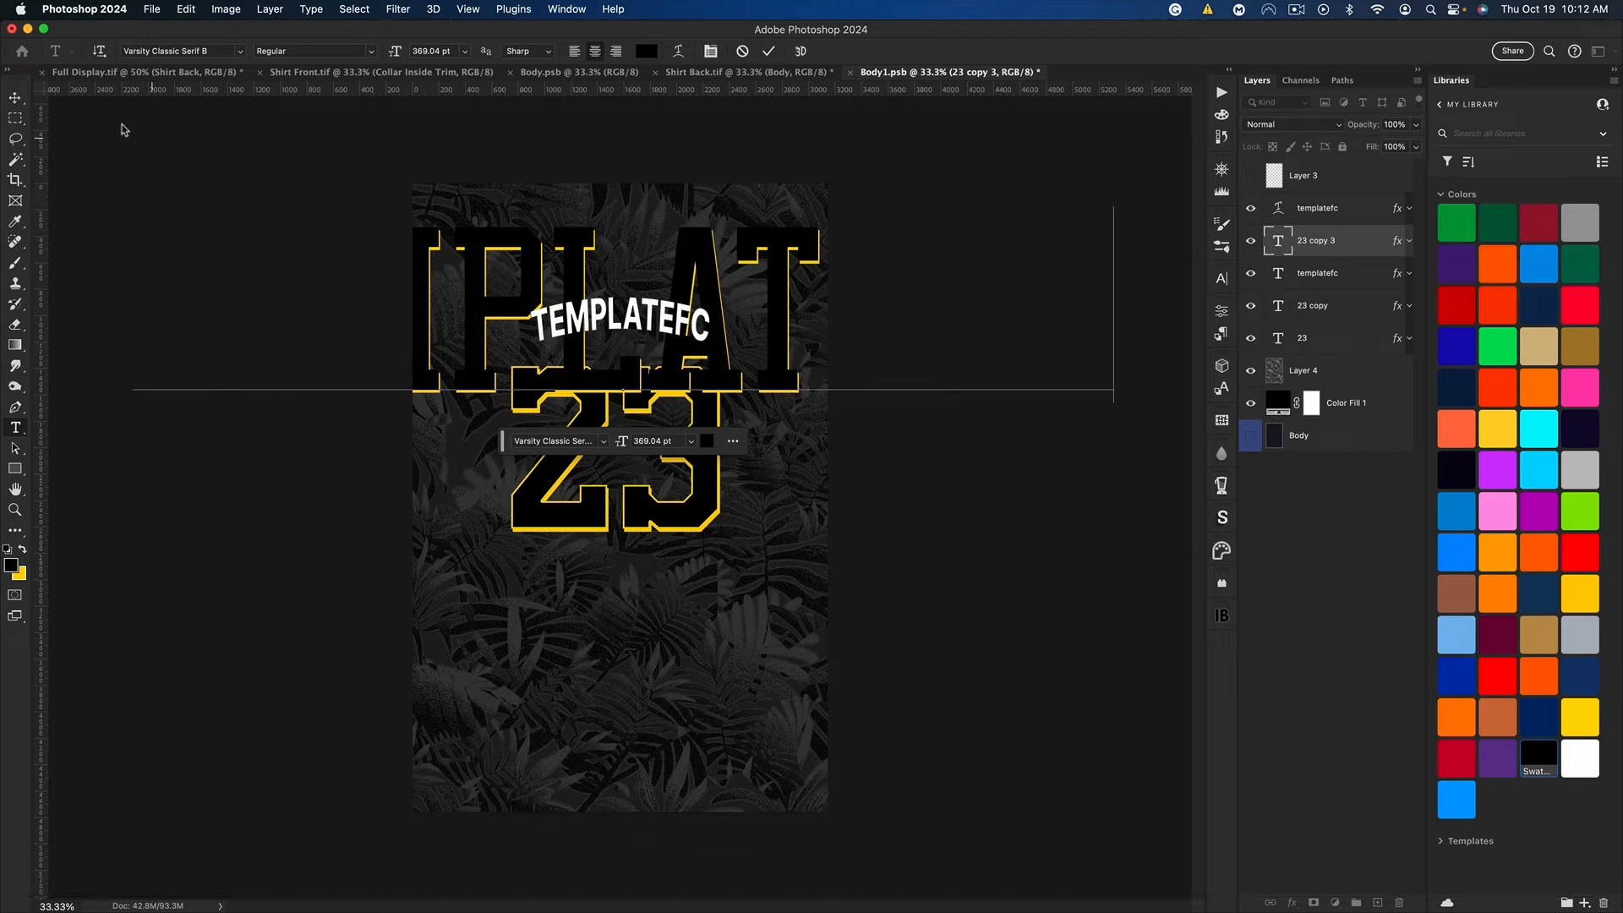
pyautogui.click(15, 98)
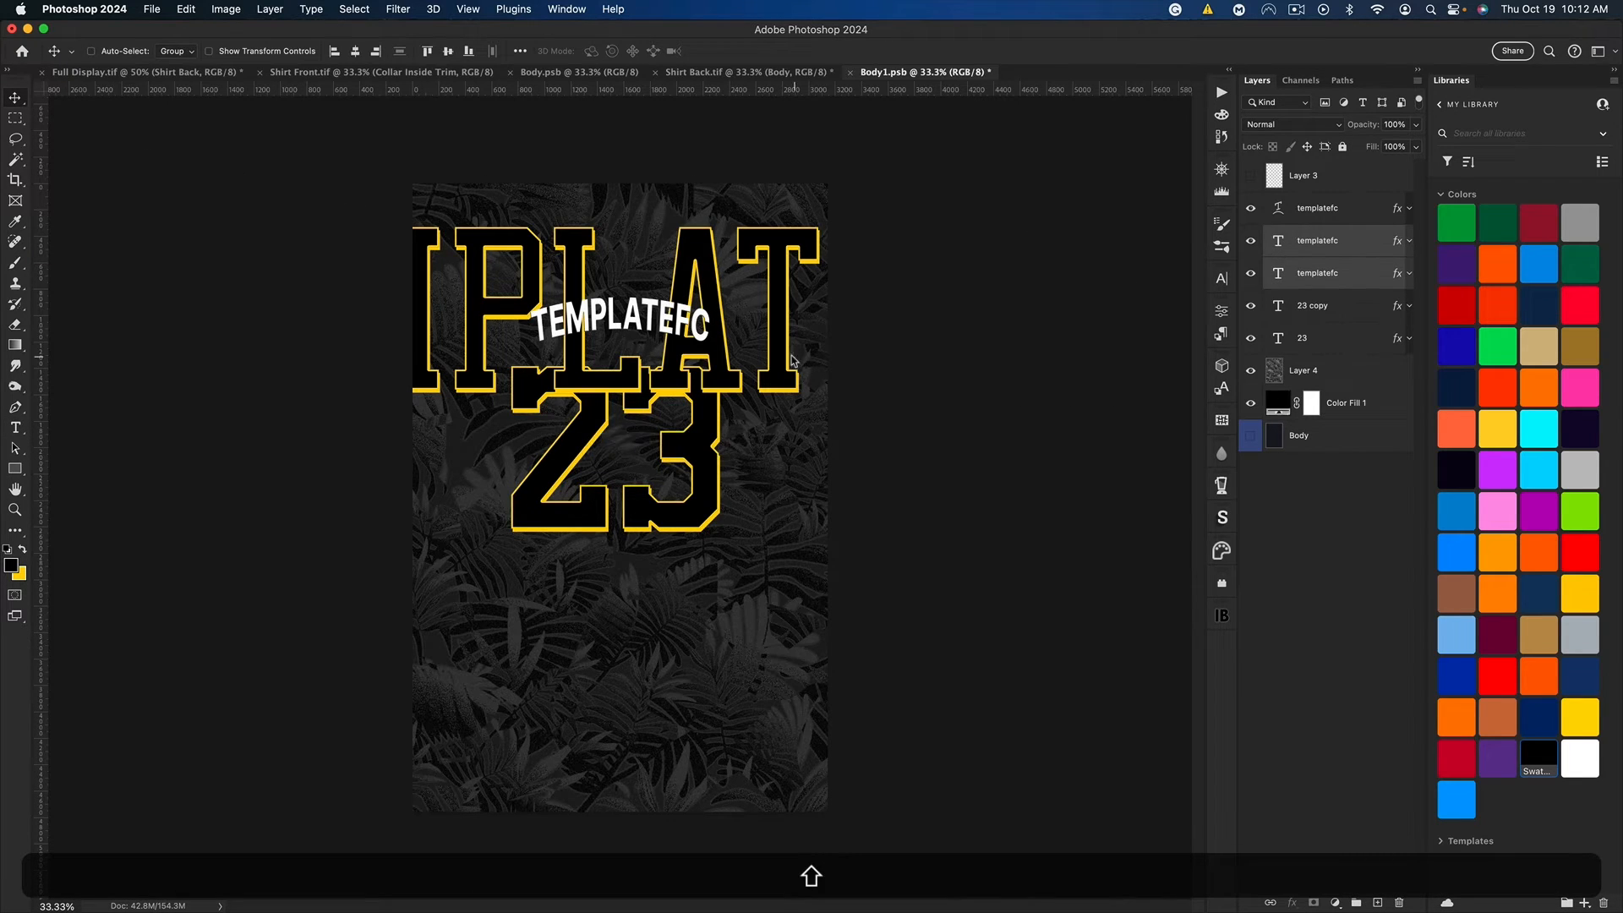
# Step: Scale both templatefc layers down to fit above the number, centre them horizontally on the canvas, and hide the old white name
pyautogui.press('super+t')
pyautogui.moveTo(1108, 310); pyautogui.dragTo(750, 318)
pyautogui.press('alt+super+Return')
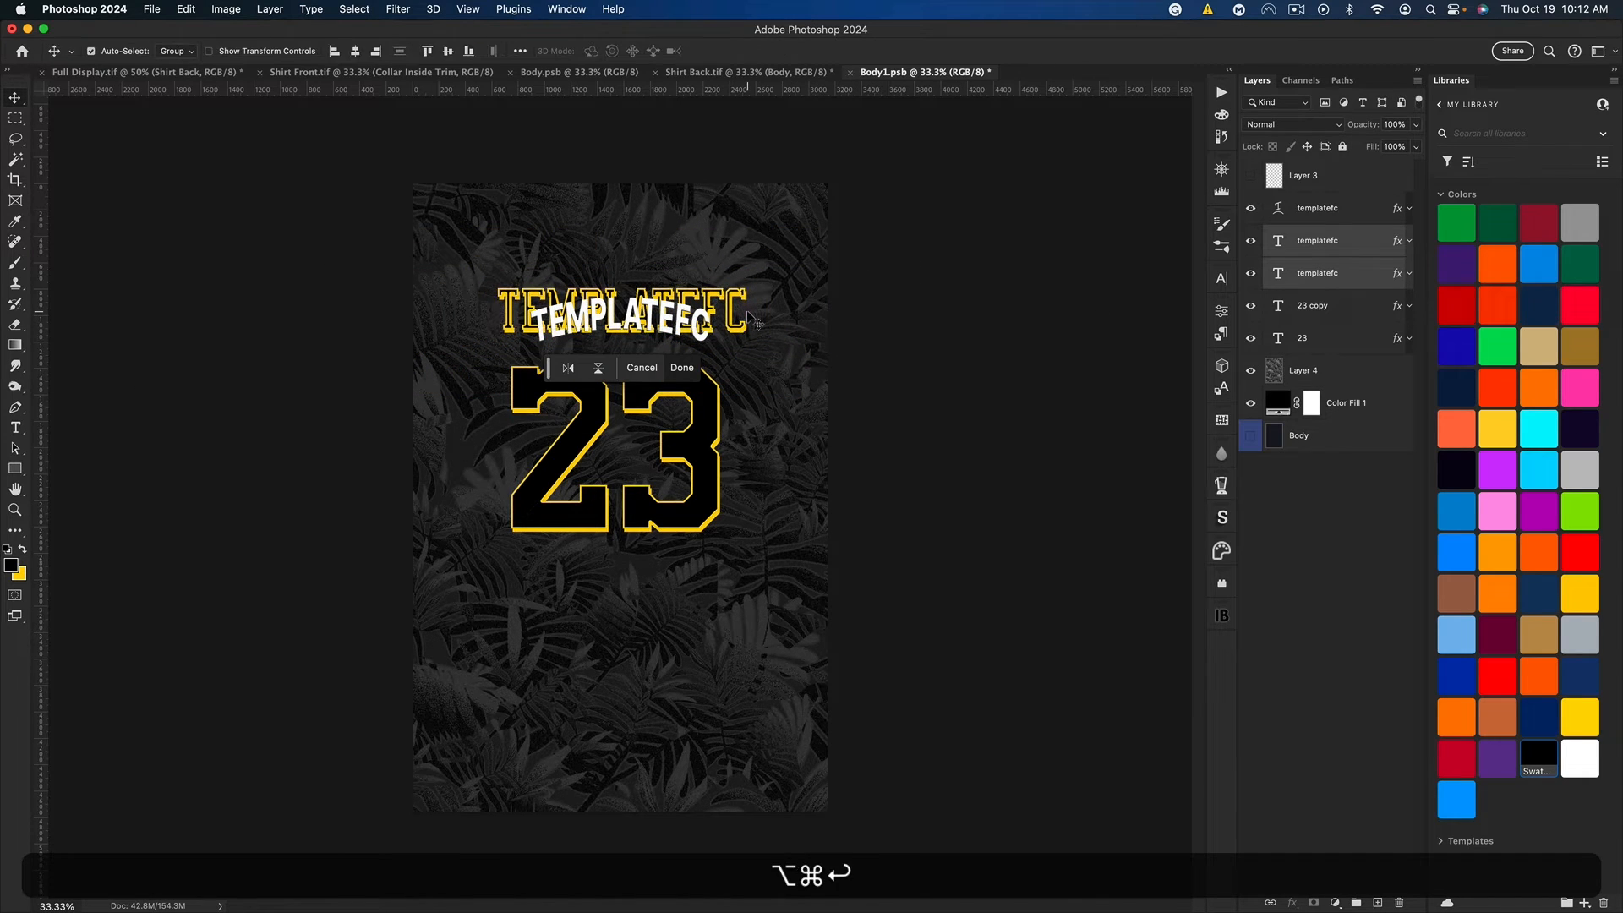
pyautogui.press('super+a')
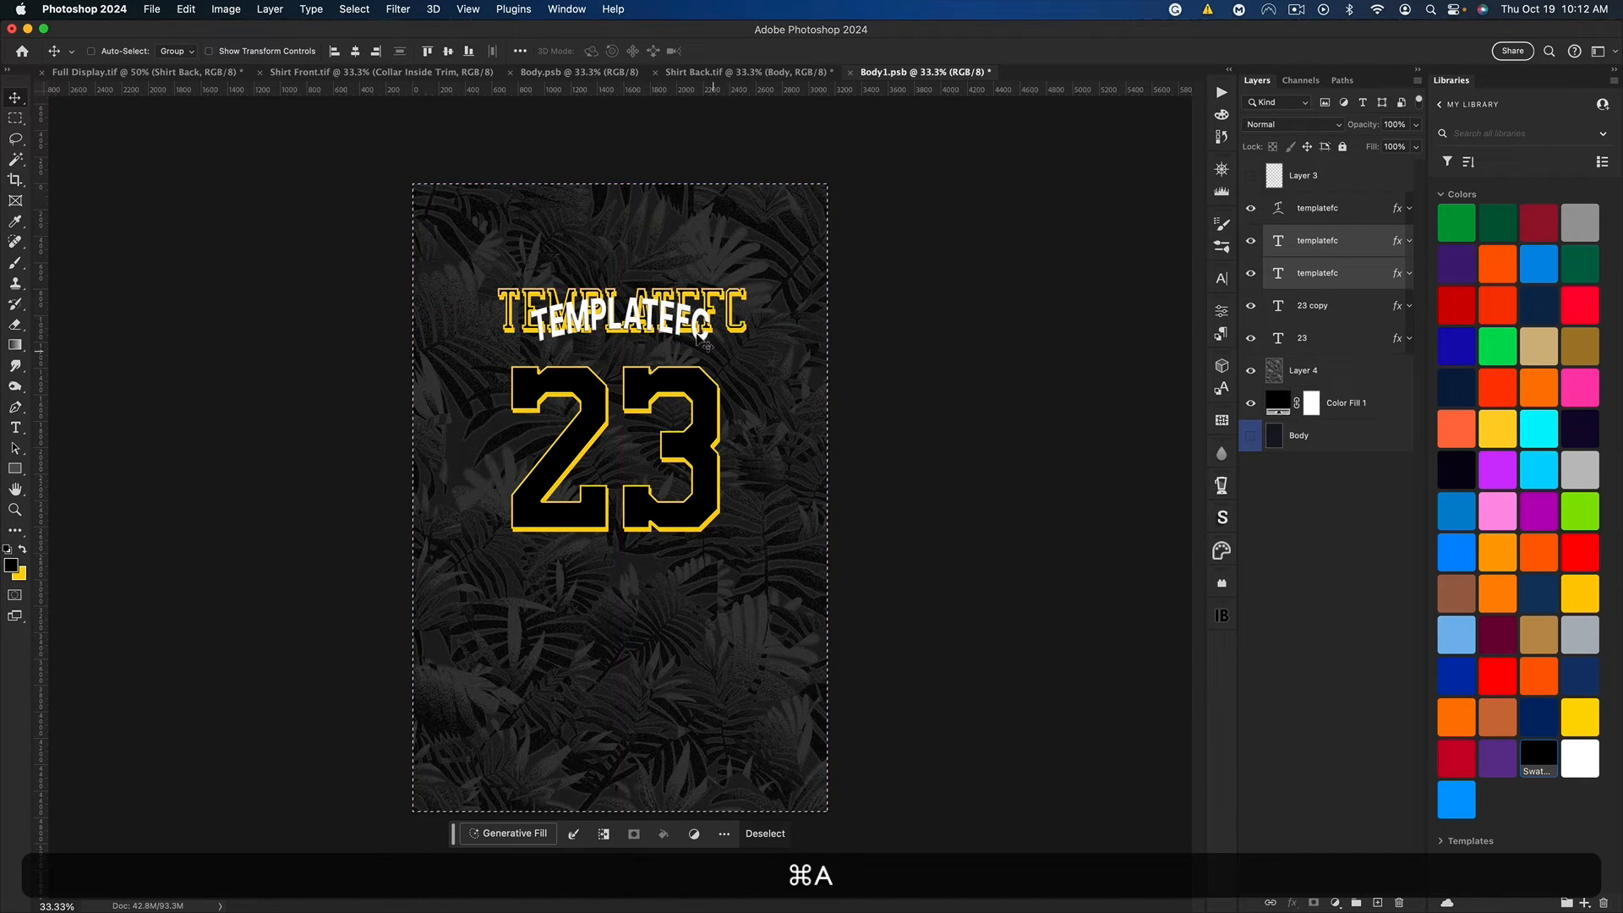
pyautogui.click(355, 51)
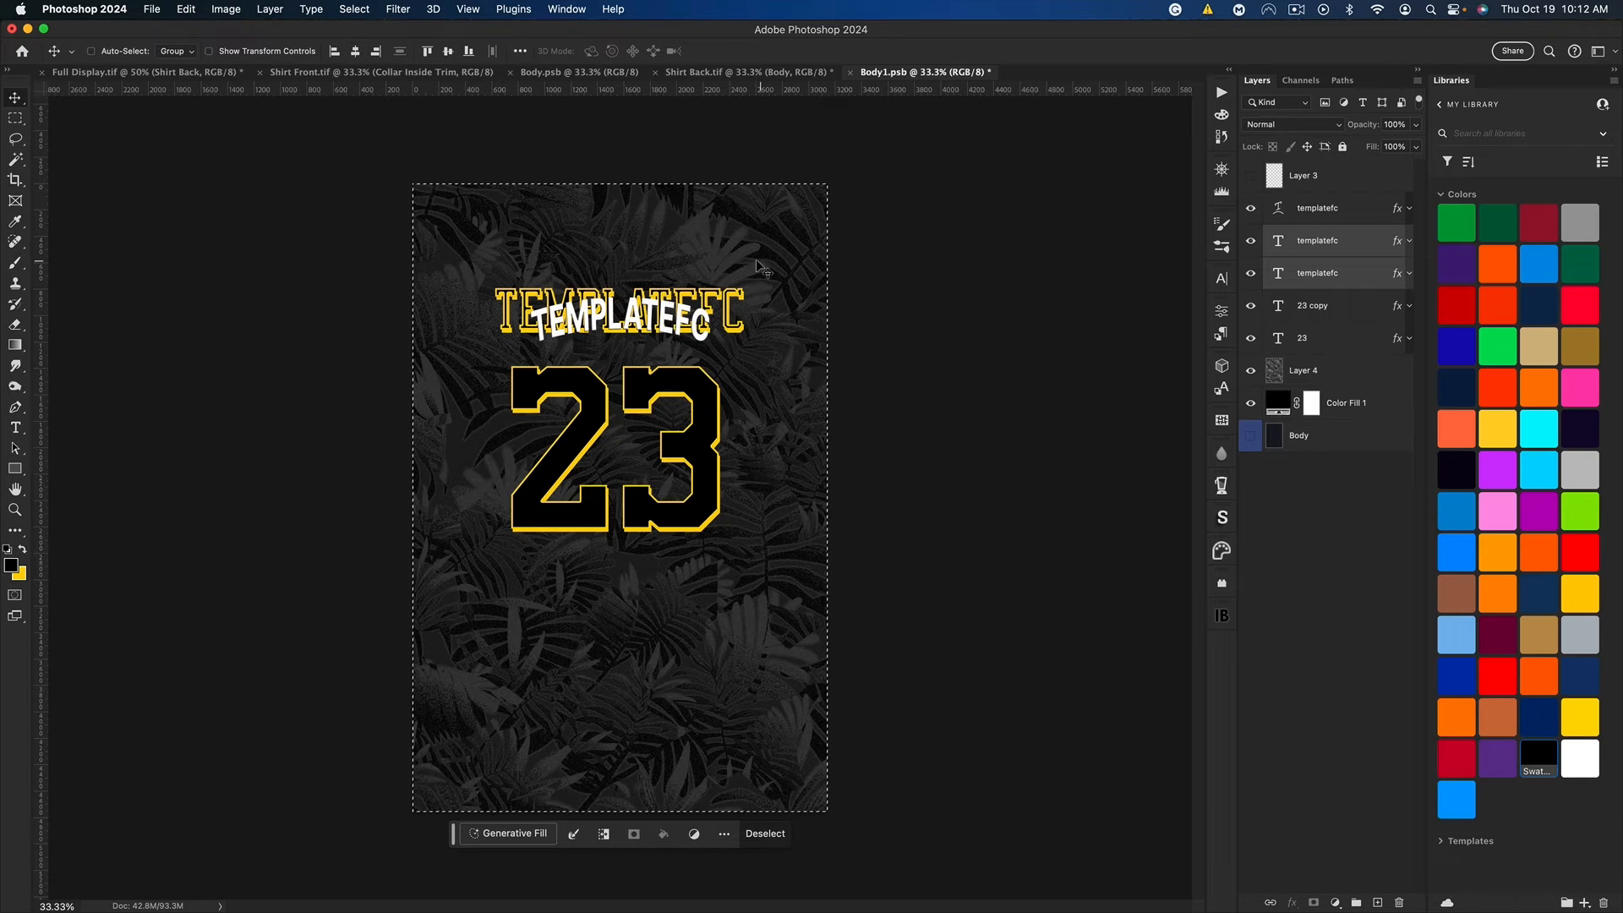
pyautogui.press('super+d')
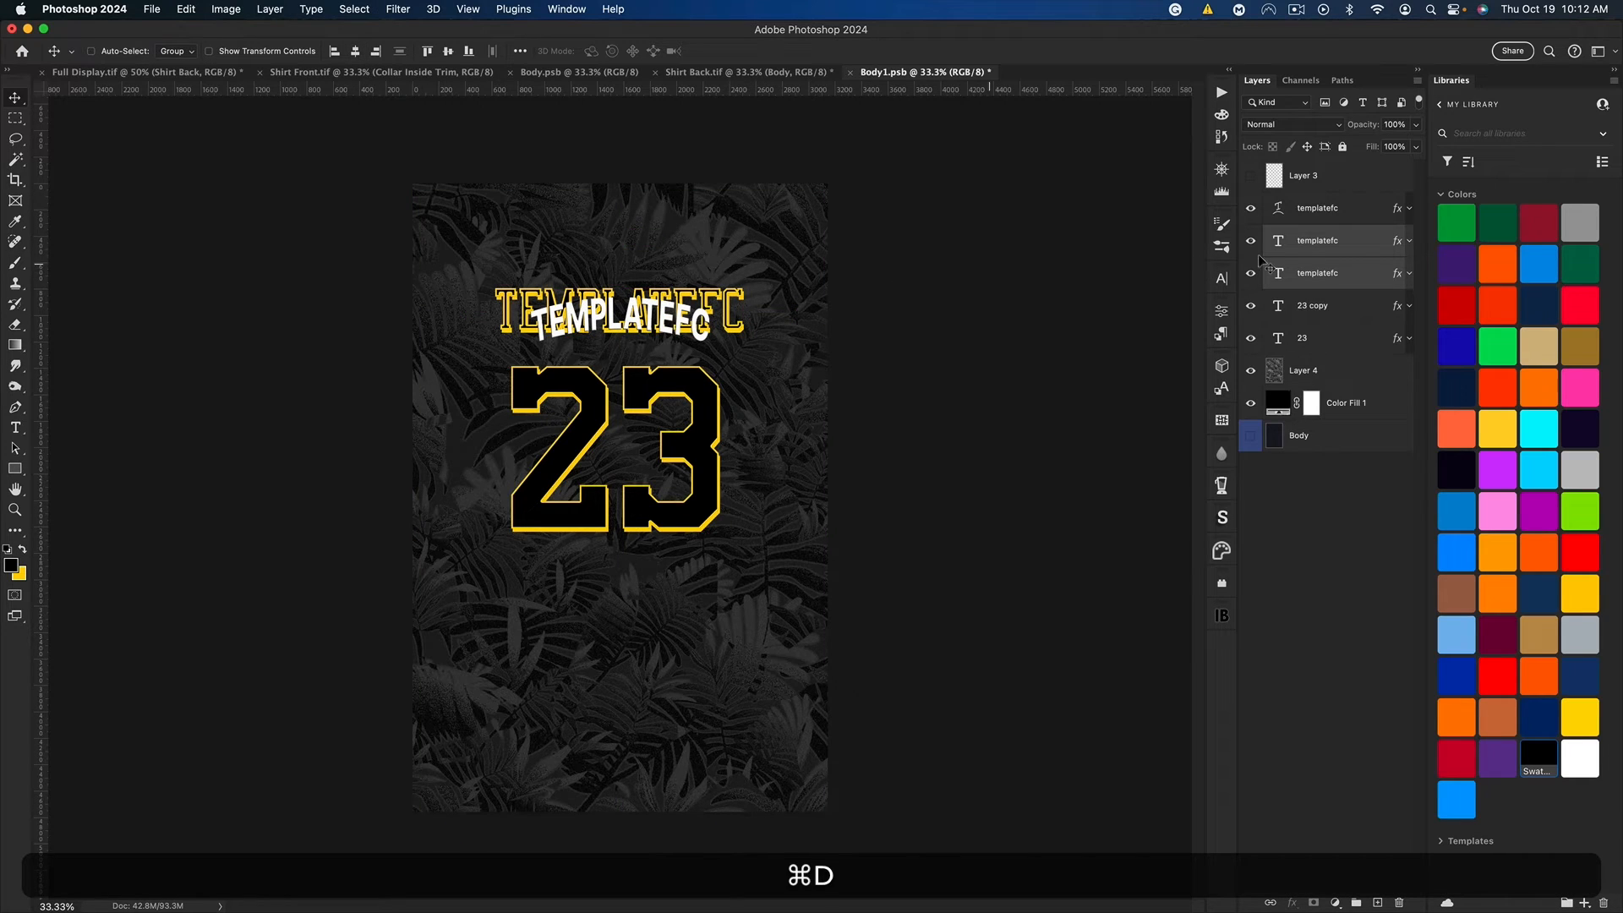
pyautogui.click(1251, 208)
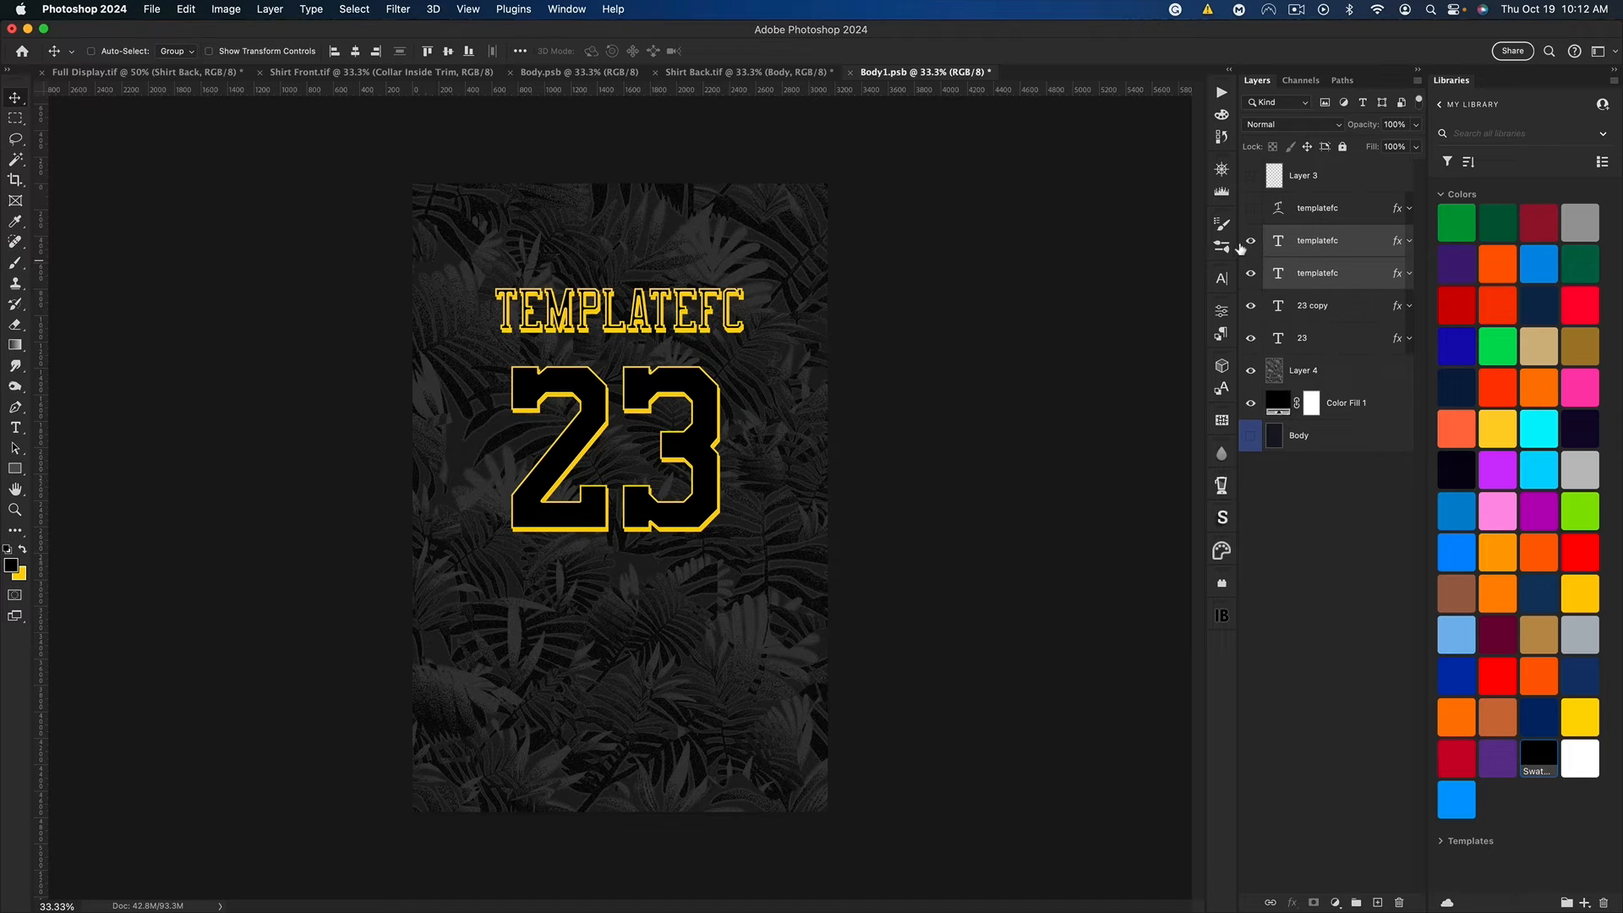
# Step: Reduce the yellow stroke size of the upper outlined templatefc layer to 4 px
pyautogui.click(1250, 241)
pyautogui.click(1250, 241)
pyautogui.doubleClick(1362, 249)
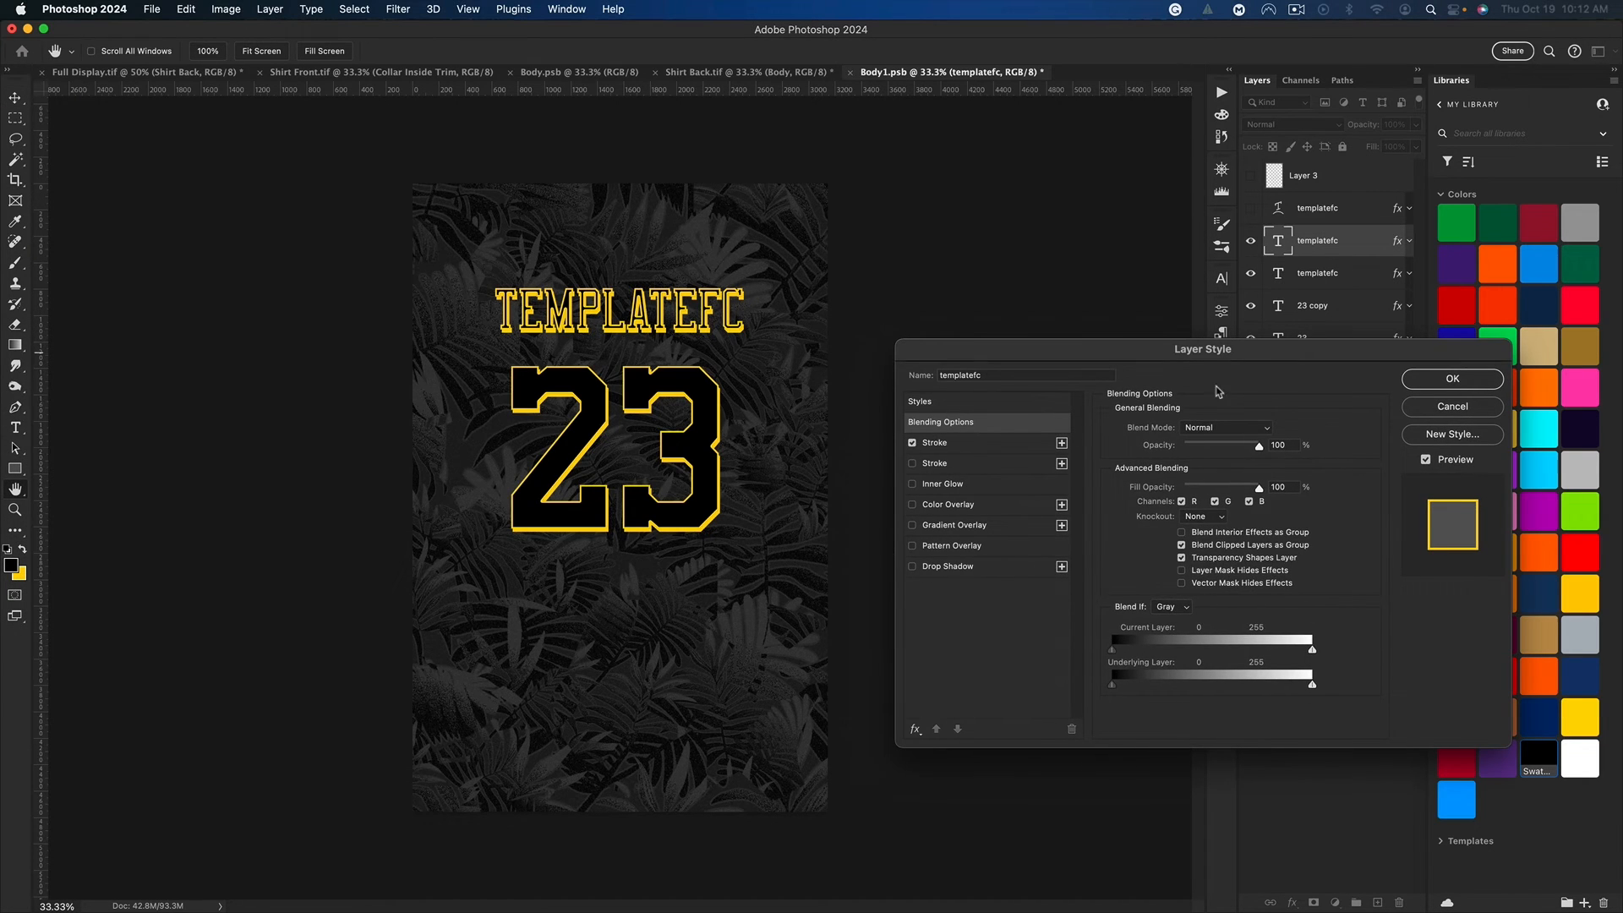
pyautogui.click(977, 448)
pyautogui.press('Down')
pyautogui.press('Down')
pyautogui.press('Down')
pyautogui.press('Down')
pyautogui.press('Down')
pyautogui.press('Down')
pyautogui.press('Down')
pyautogui.press('Down')
pyautogui.press('Down')
pyautogui.press('Down')
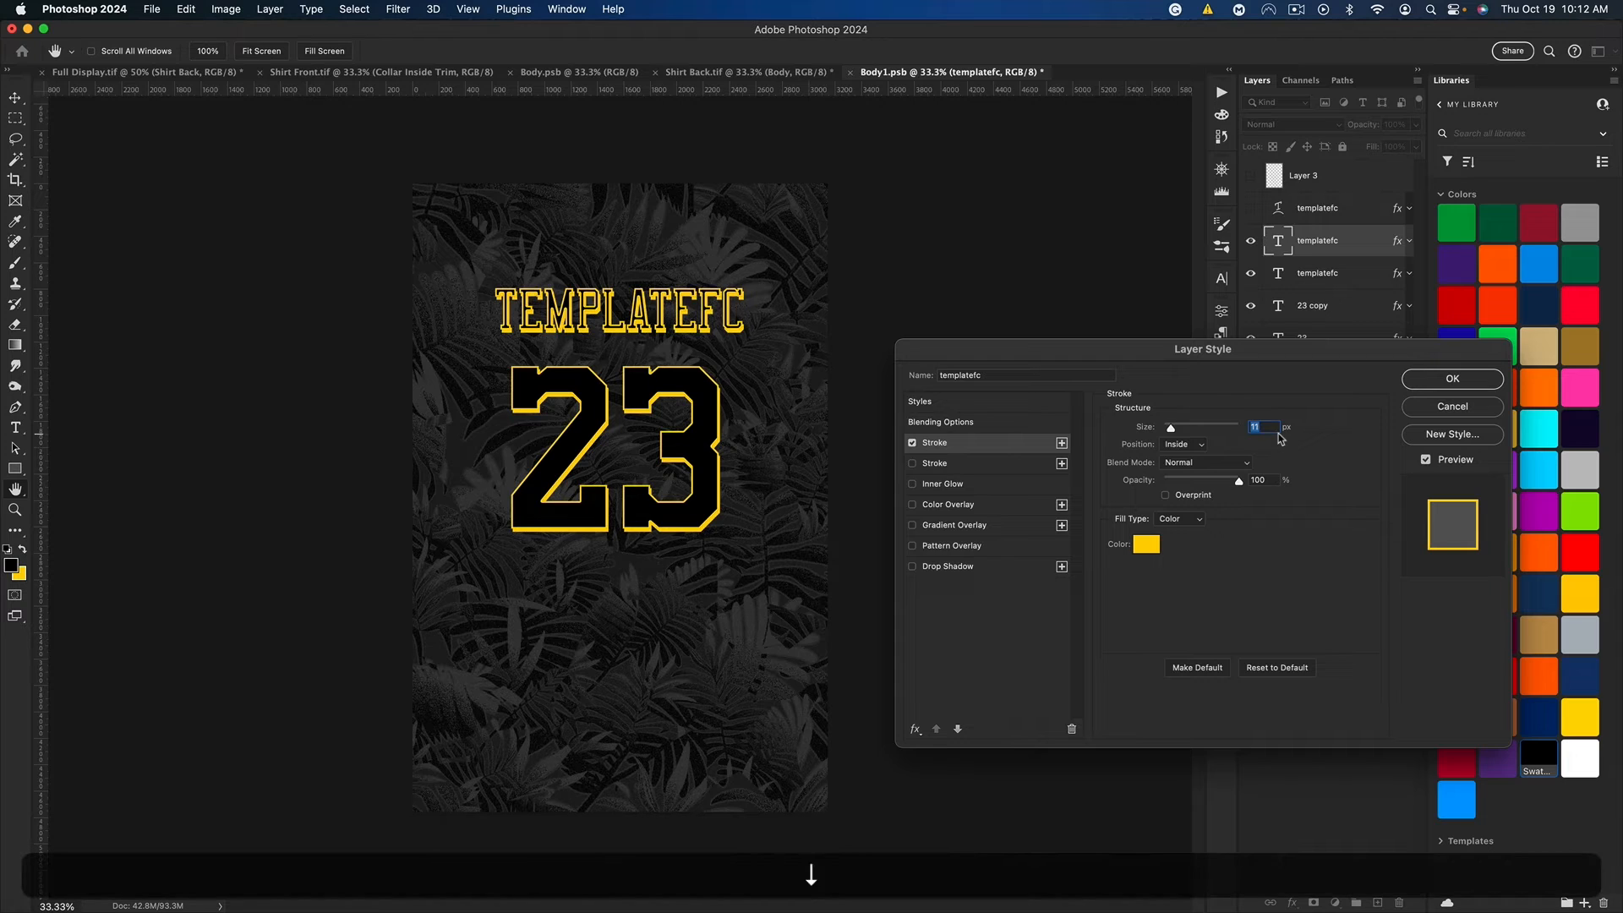
pyautogui.press('Up')
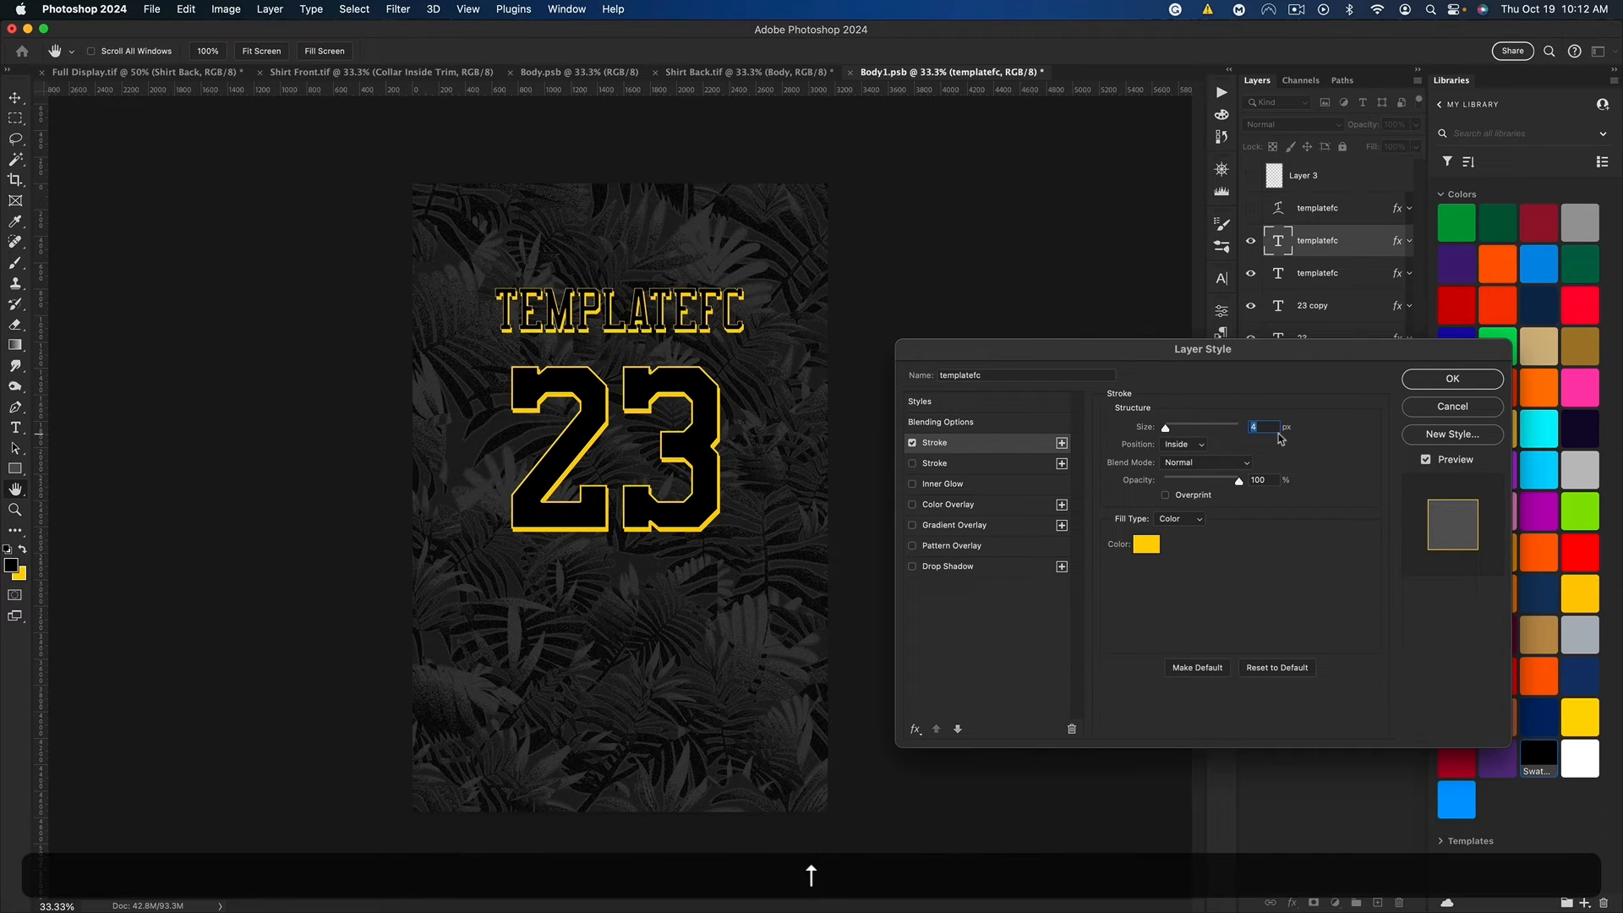
pyautogui.click(1452, 380)
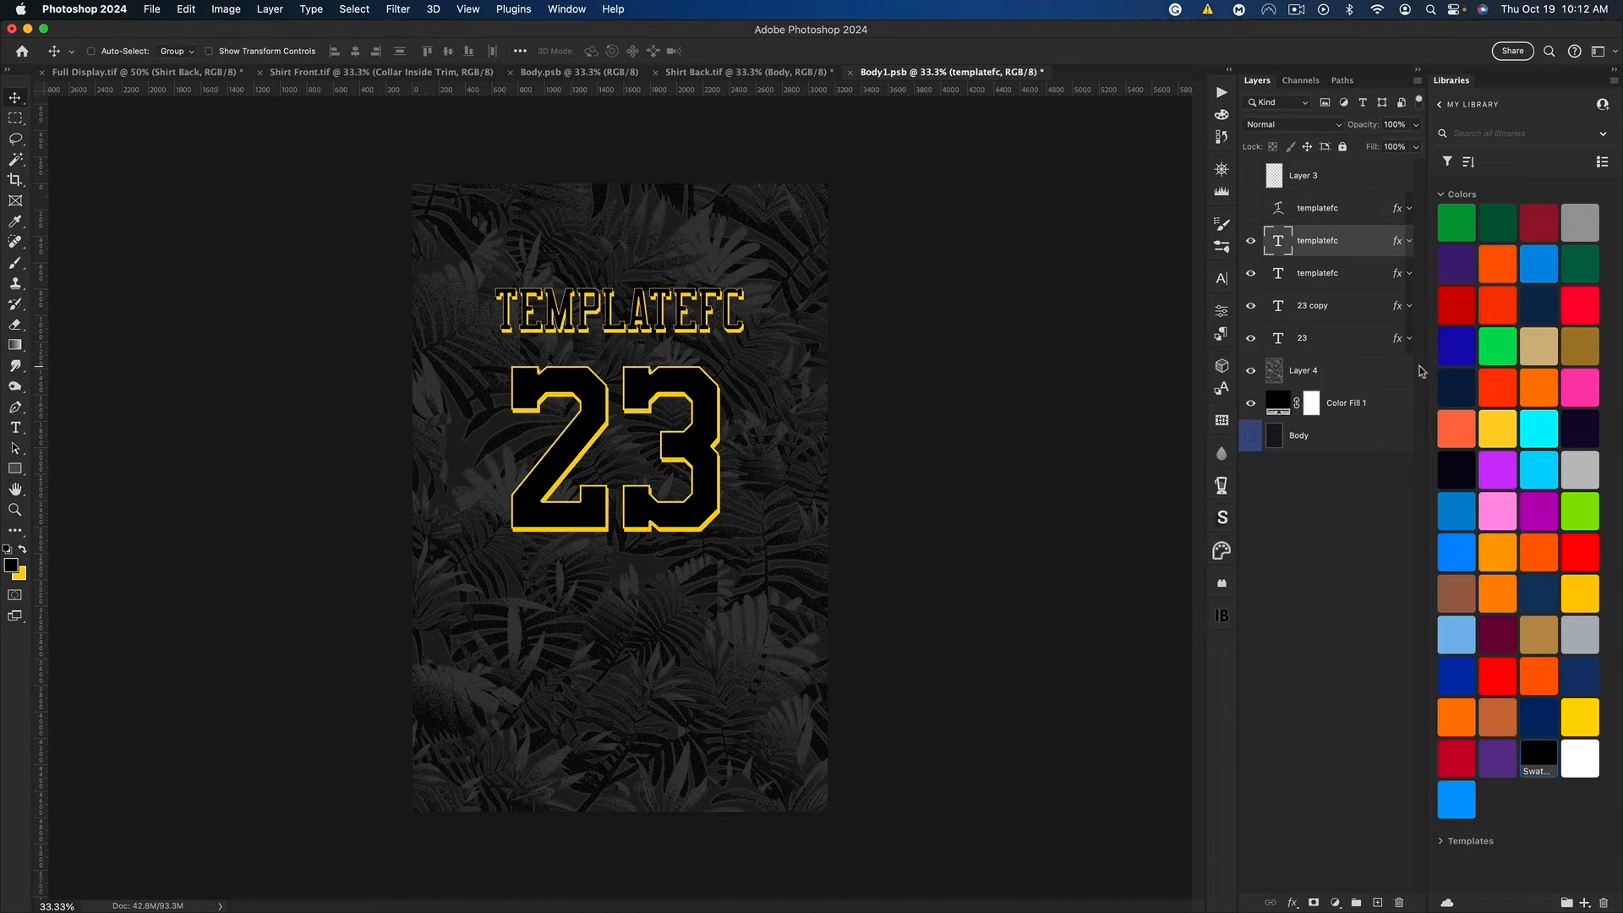
# Step: Group the two outlined templatefc text layers, then duplicate the group and merge the copy into a single layer
pyautogui.keyDown('shift'); pyautogui.click(1347, 275); pyautogui.keyUp('shift')
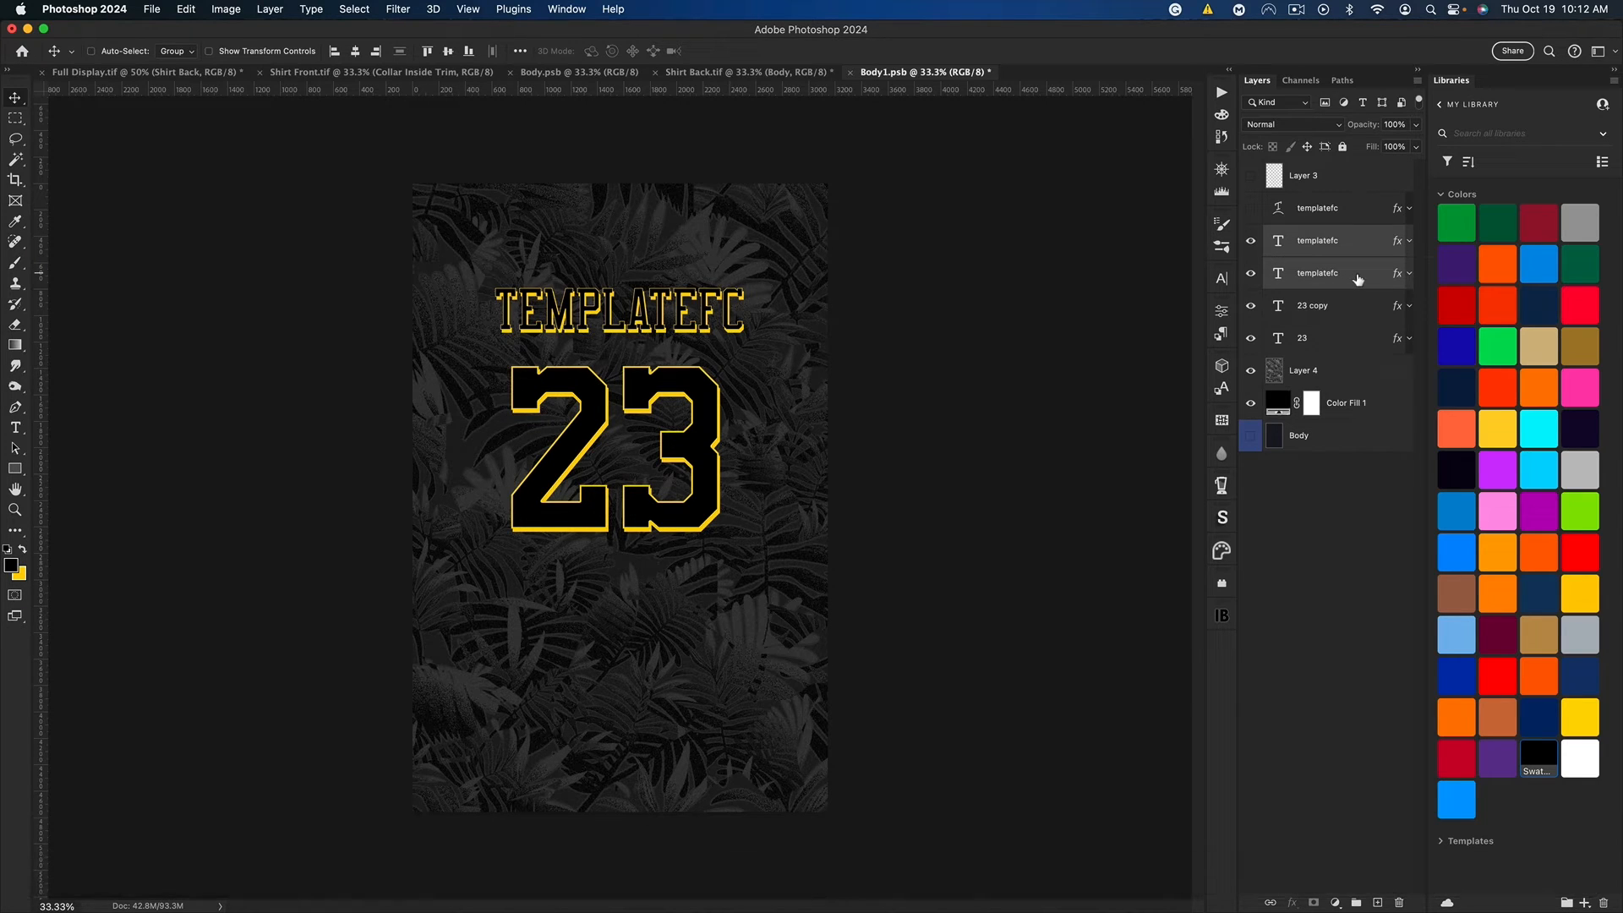
pyautogui.press('super+g')
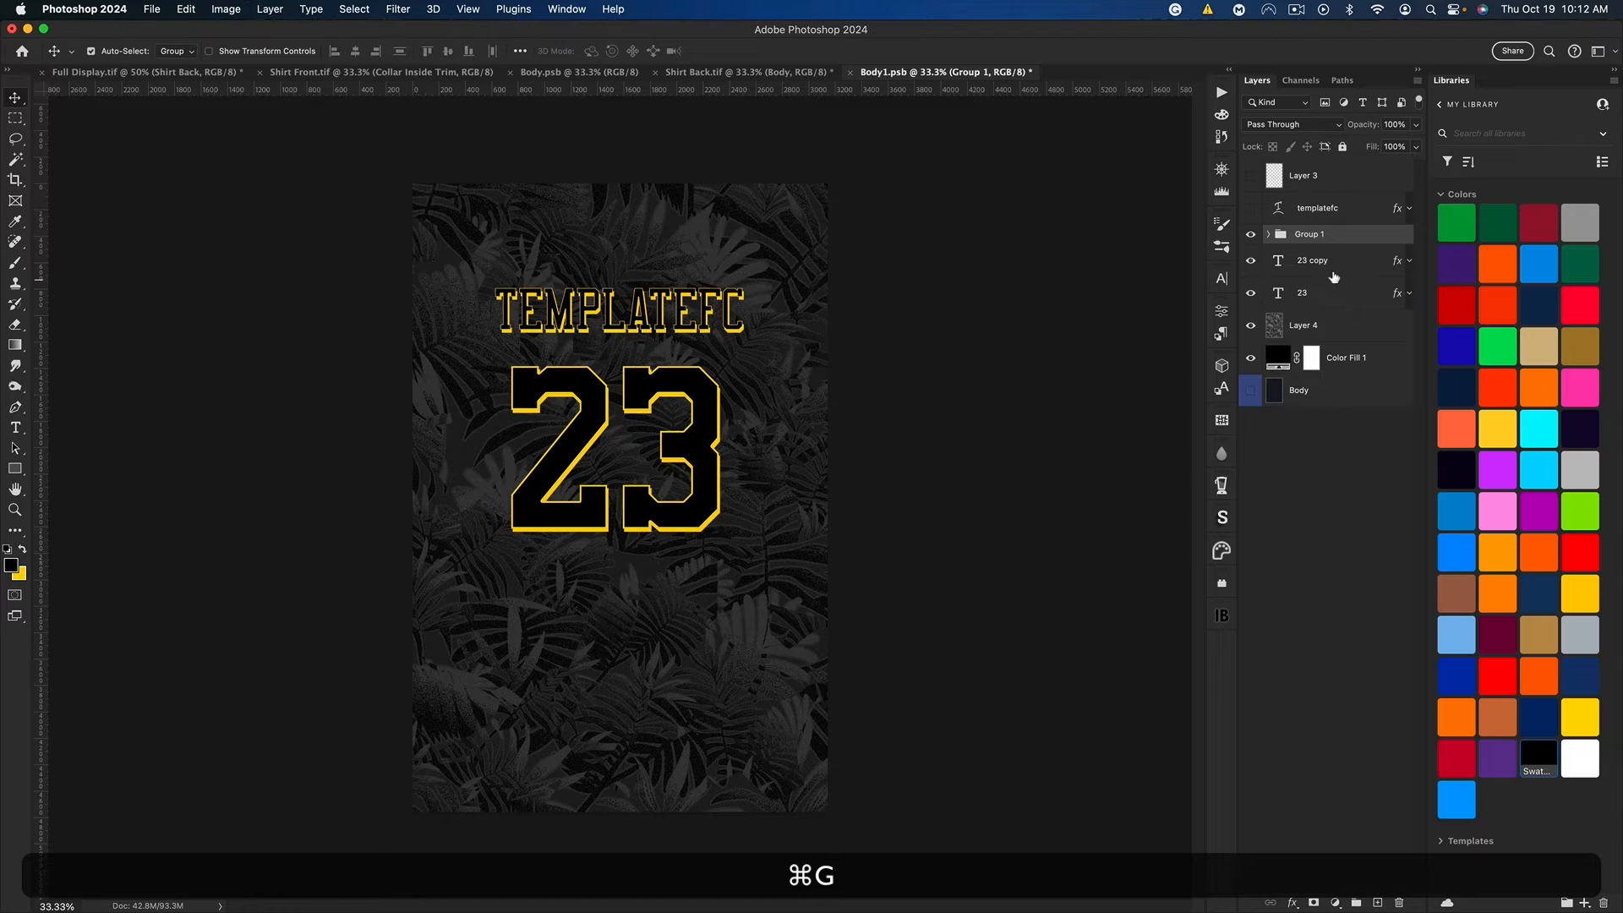
pyautogui.press('super+j')
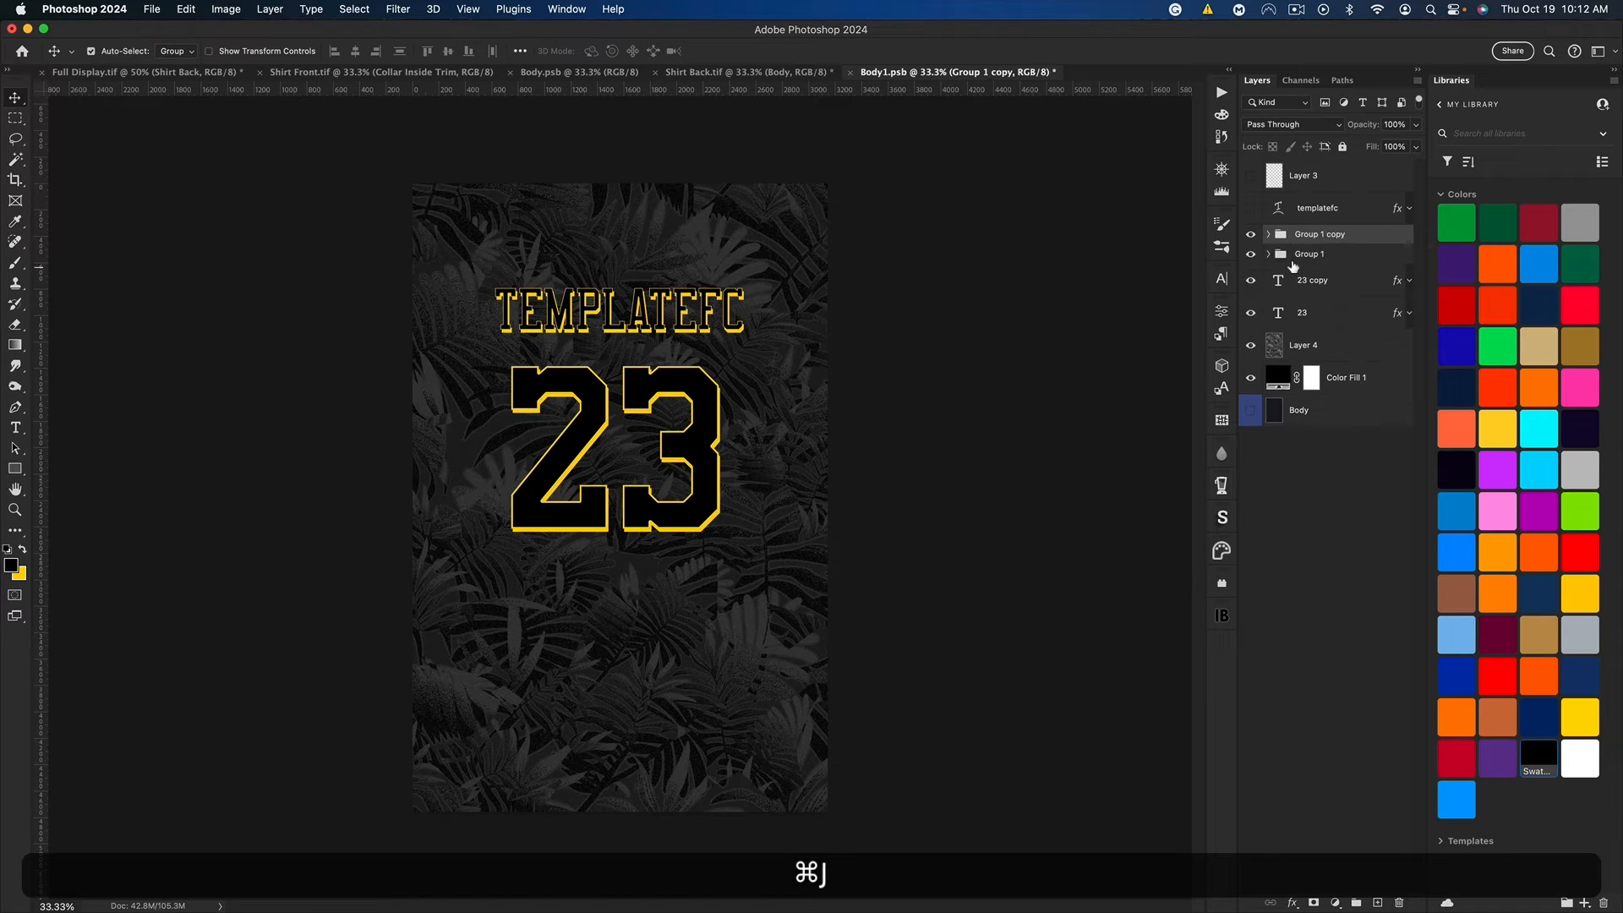
pyautogui.press('super+e')
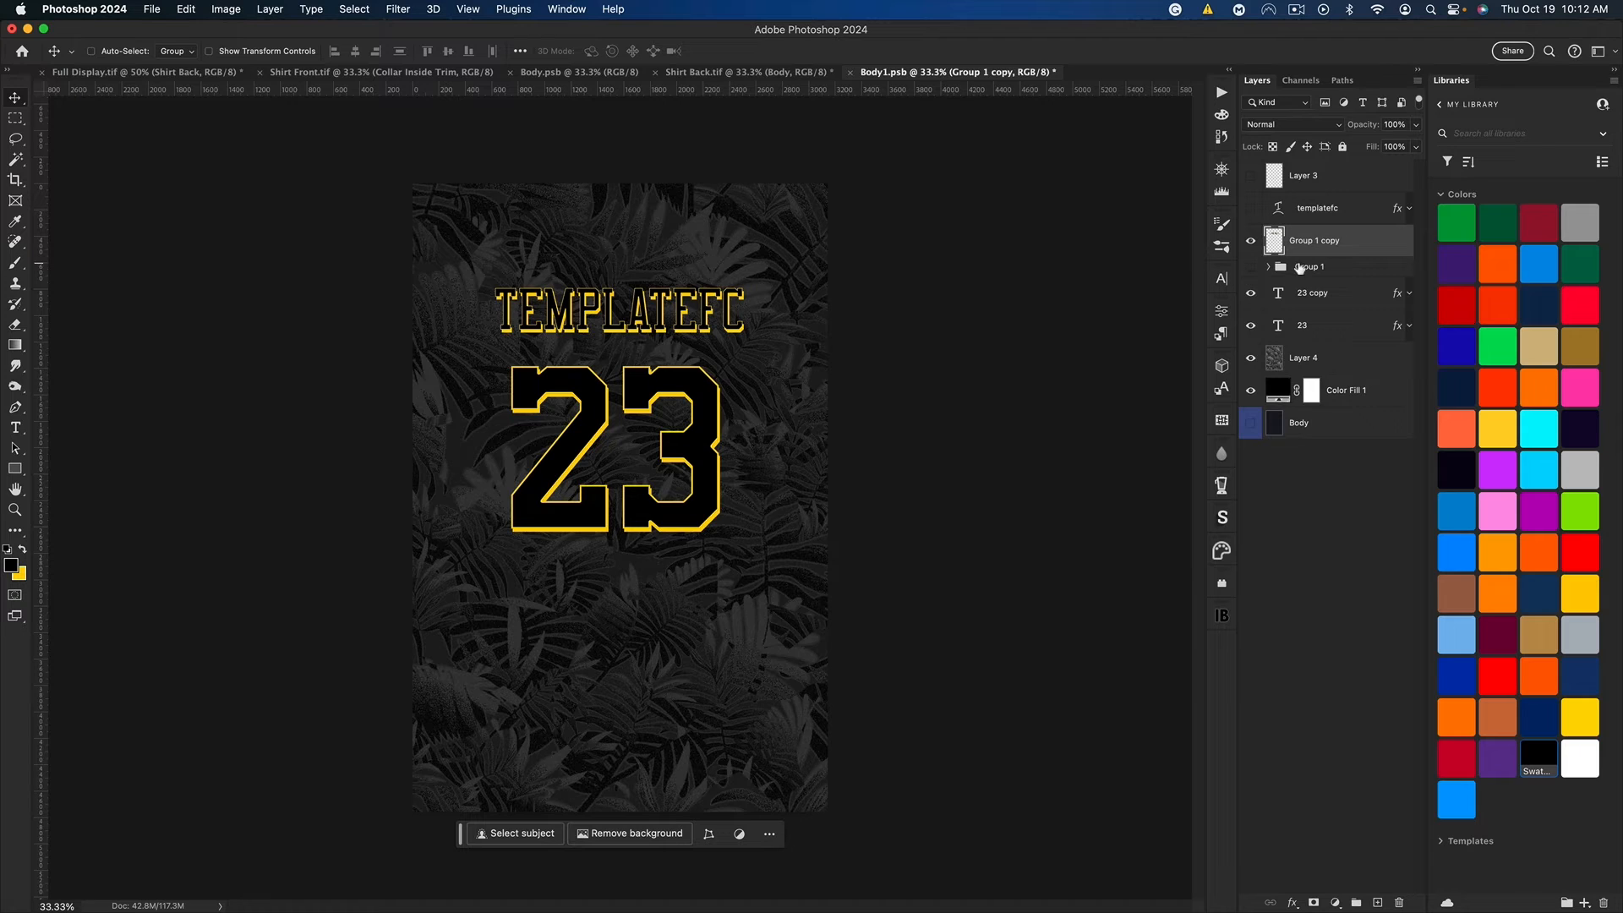
# Step: Warp the merged TEMPLATEFC name with an Arc of 15% bend and move it slightly down
pyautogui.press('super+t')
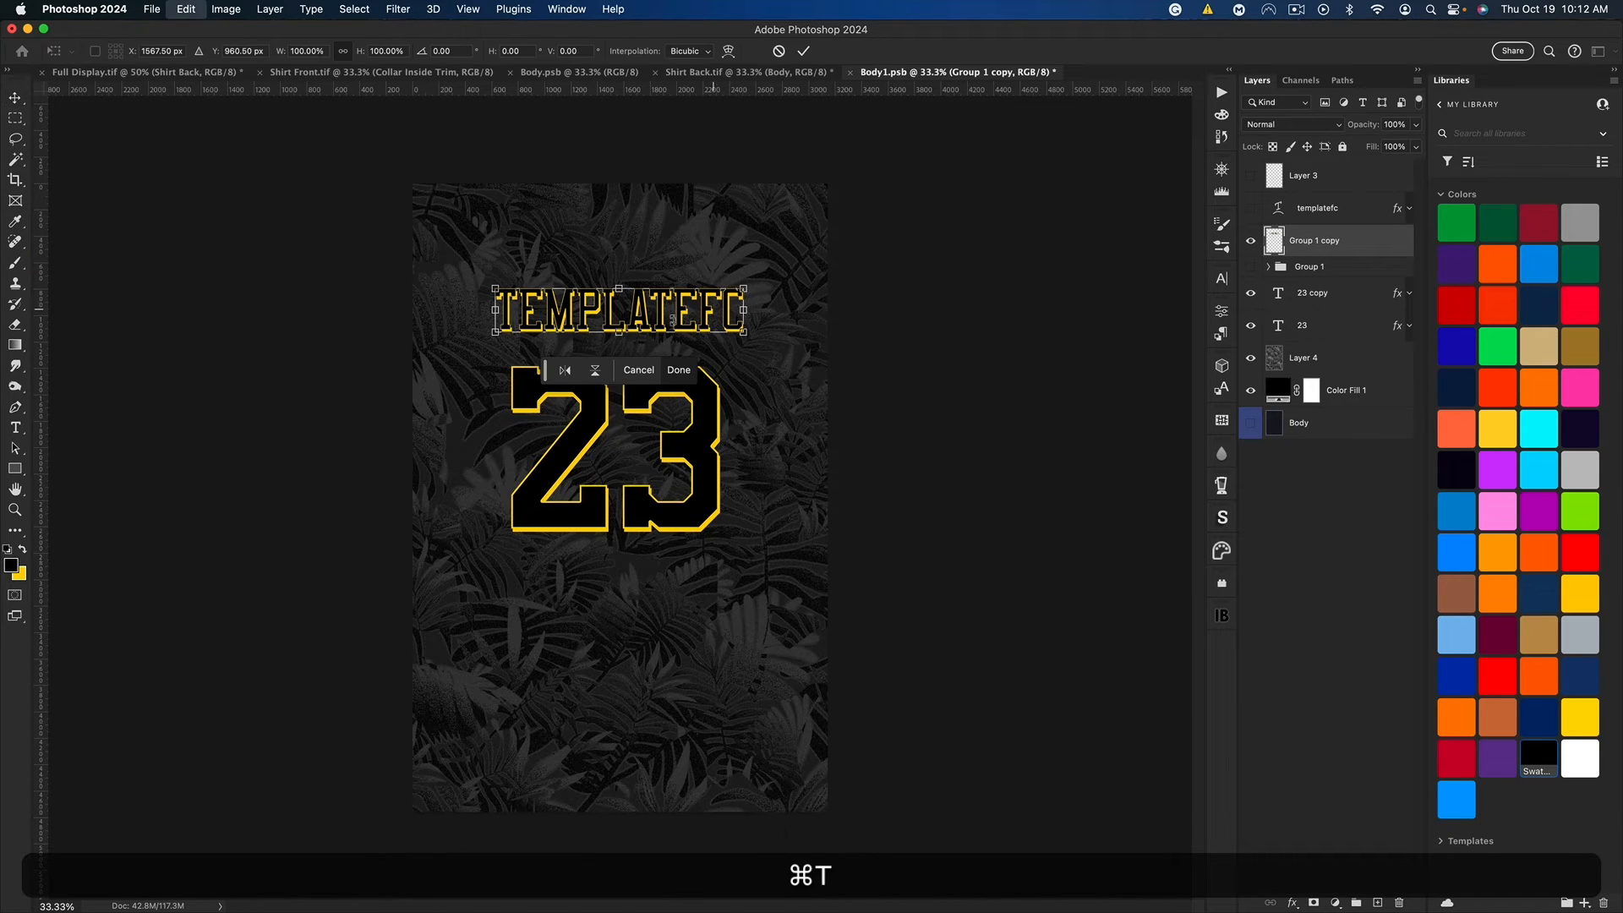
pyautogui.rightClick(623, 301)
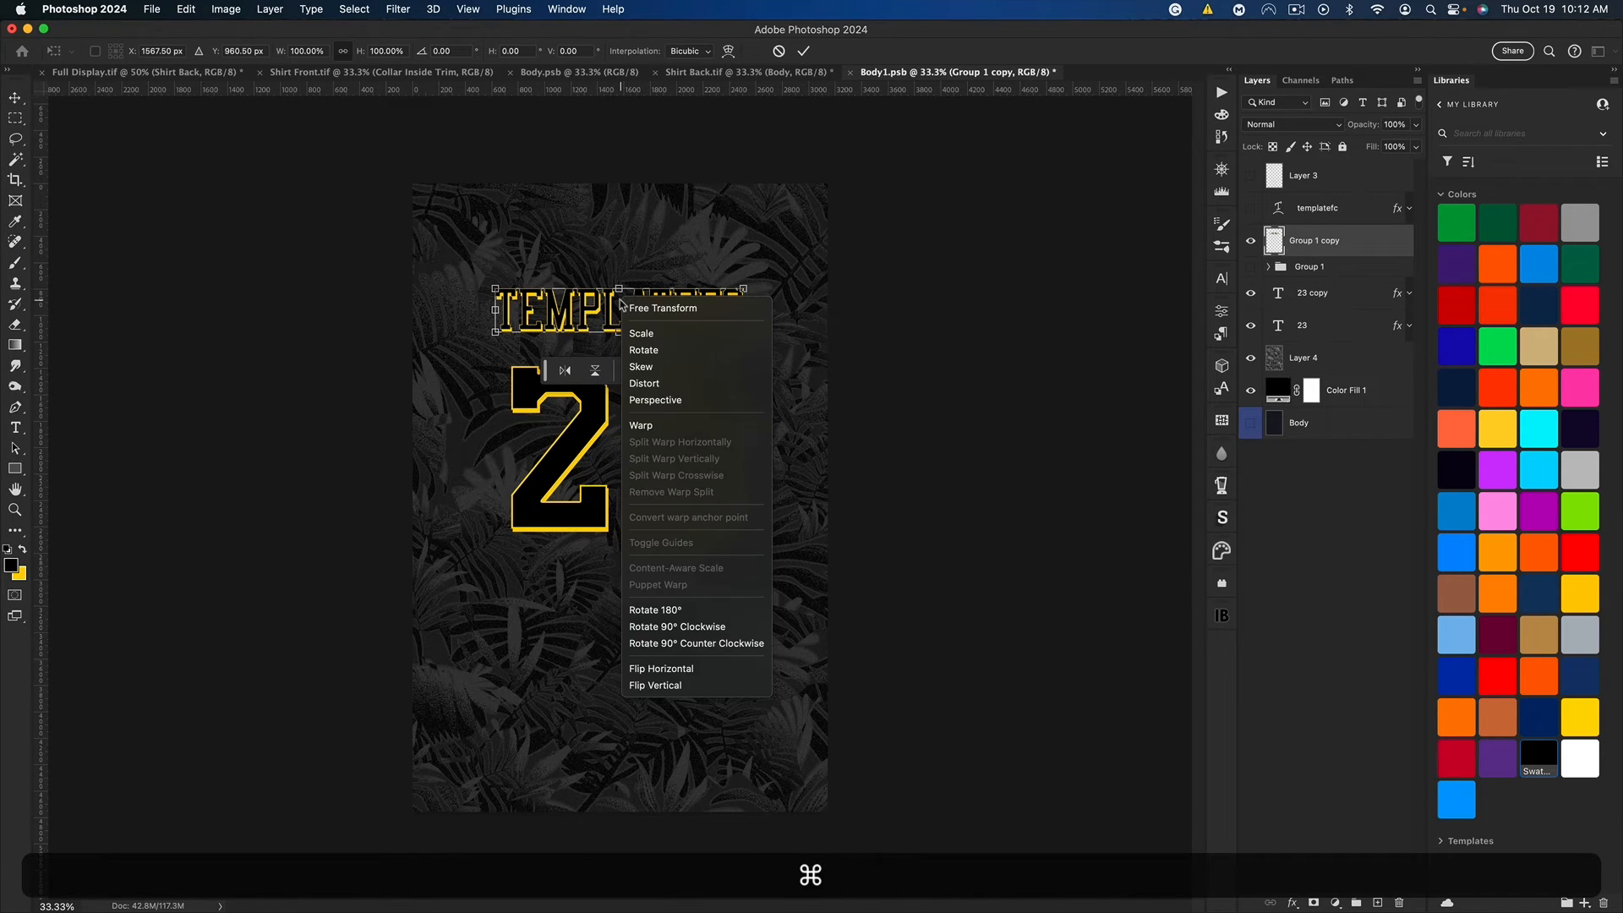
pyautogui.click(673, 427)
pyautogui.click(376, 50)
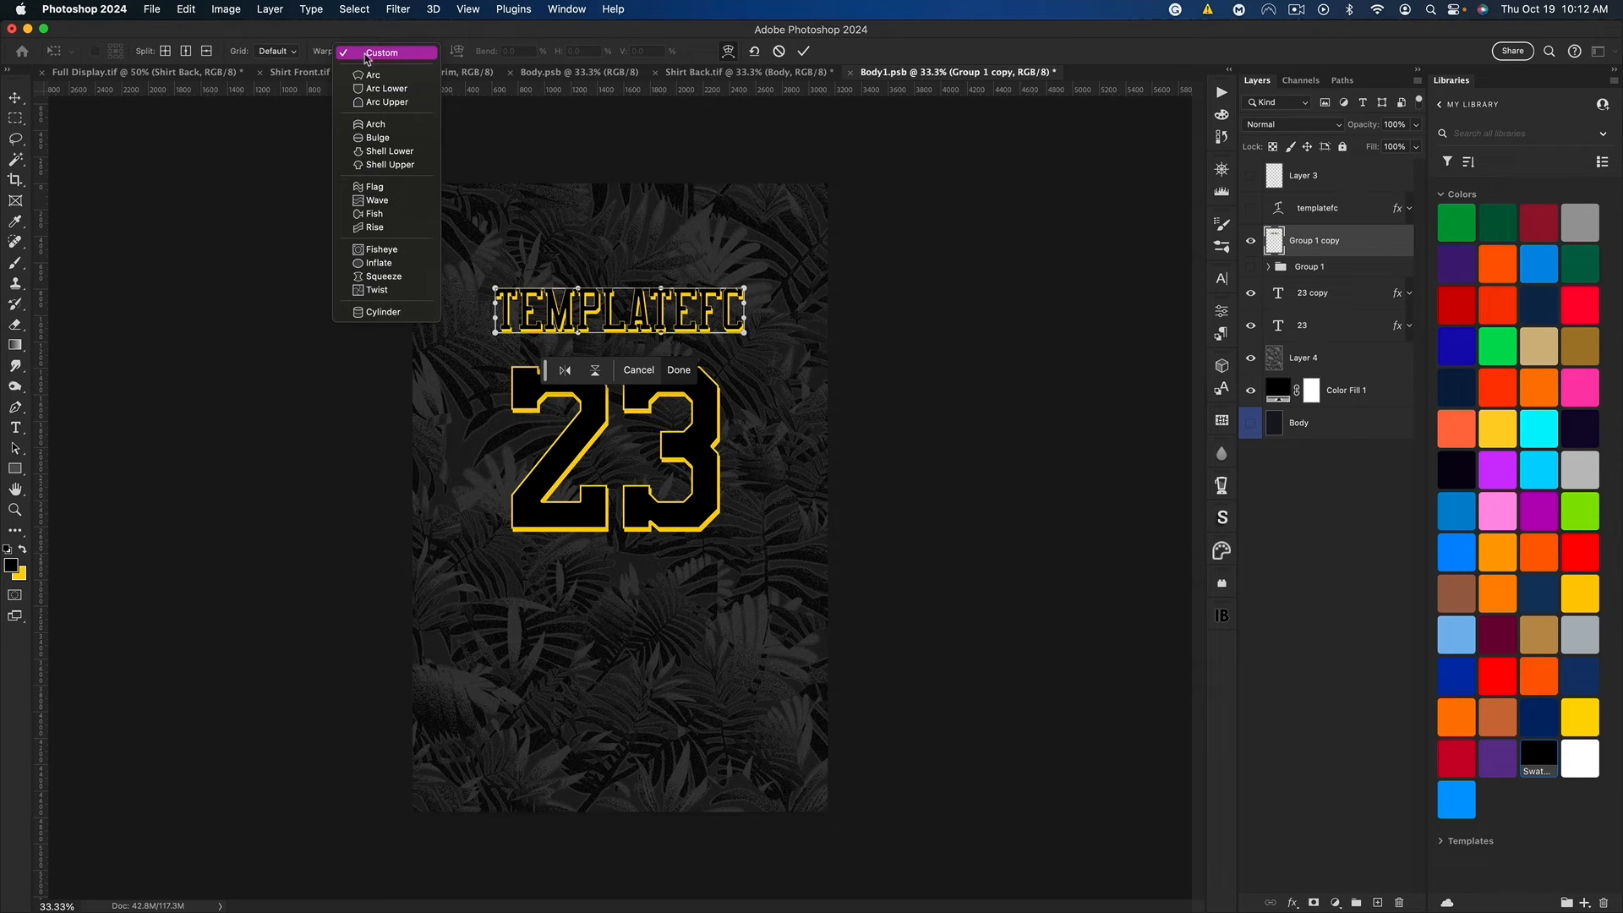
pyautogui.click(376, 75)
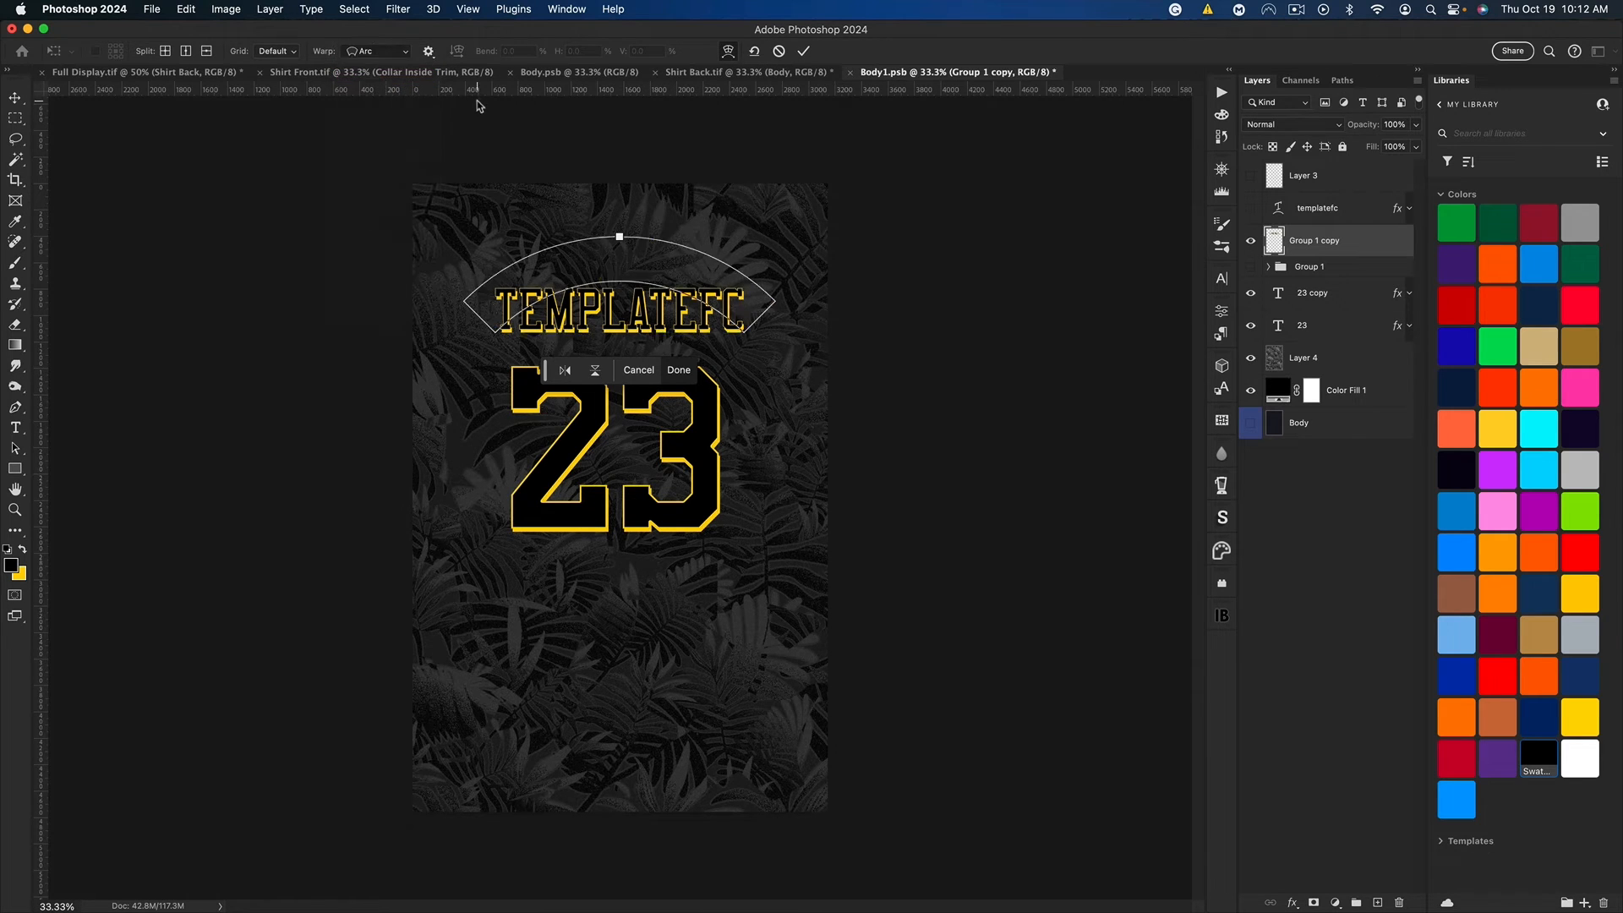
pyautogui.moveTo(527, 51); pyautogui.dragTo(433, 44)
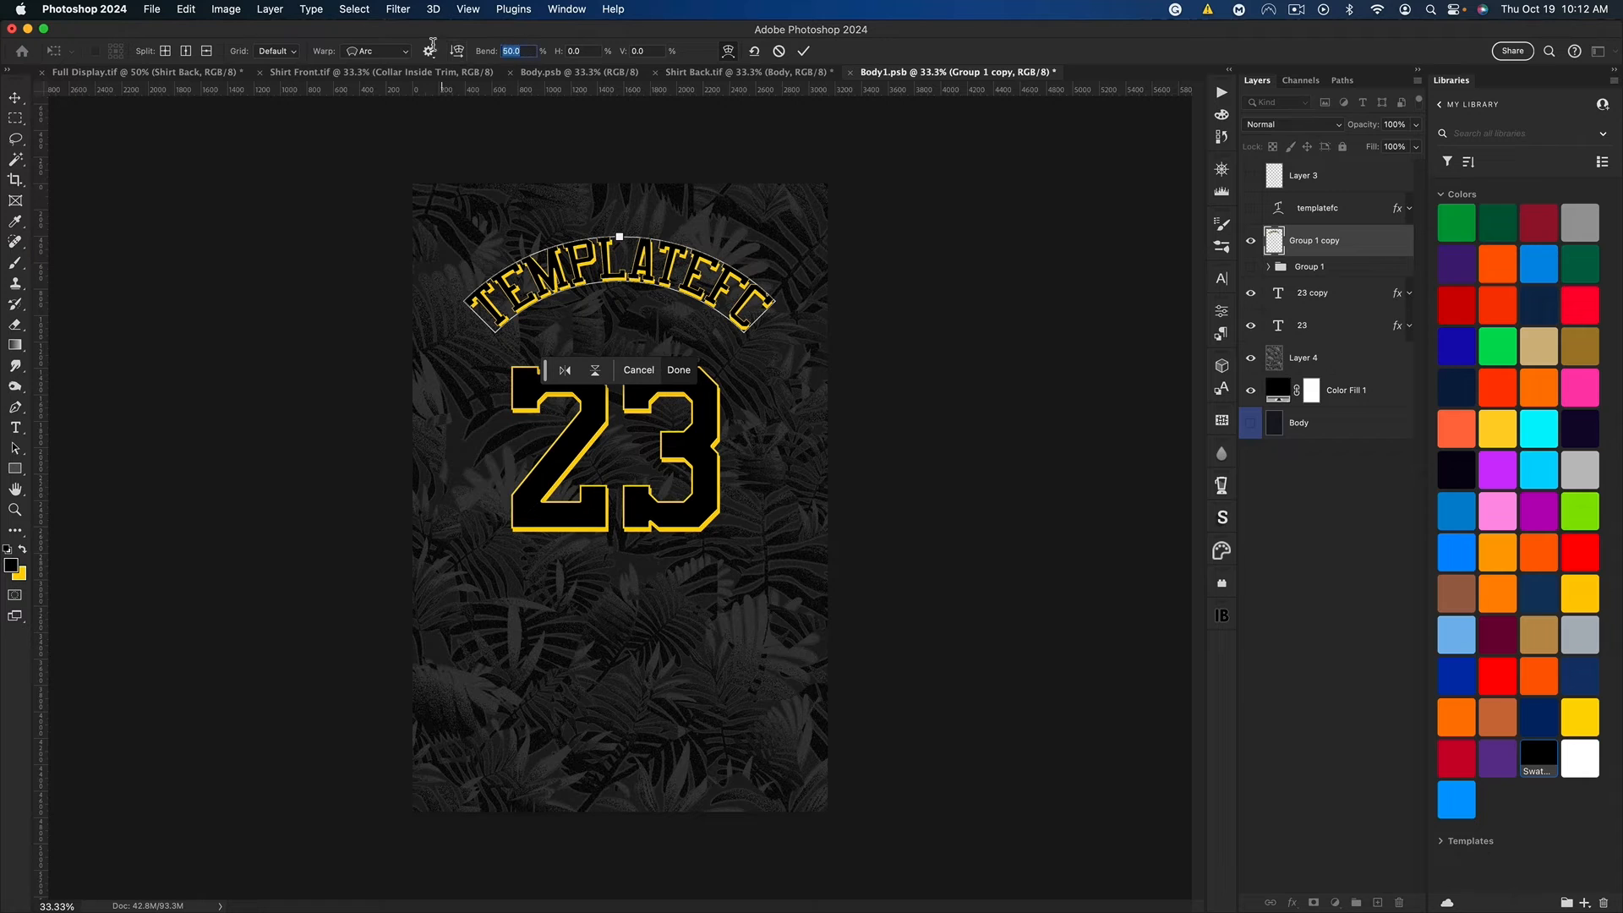
pyautogui.write('15')
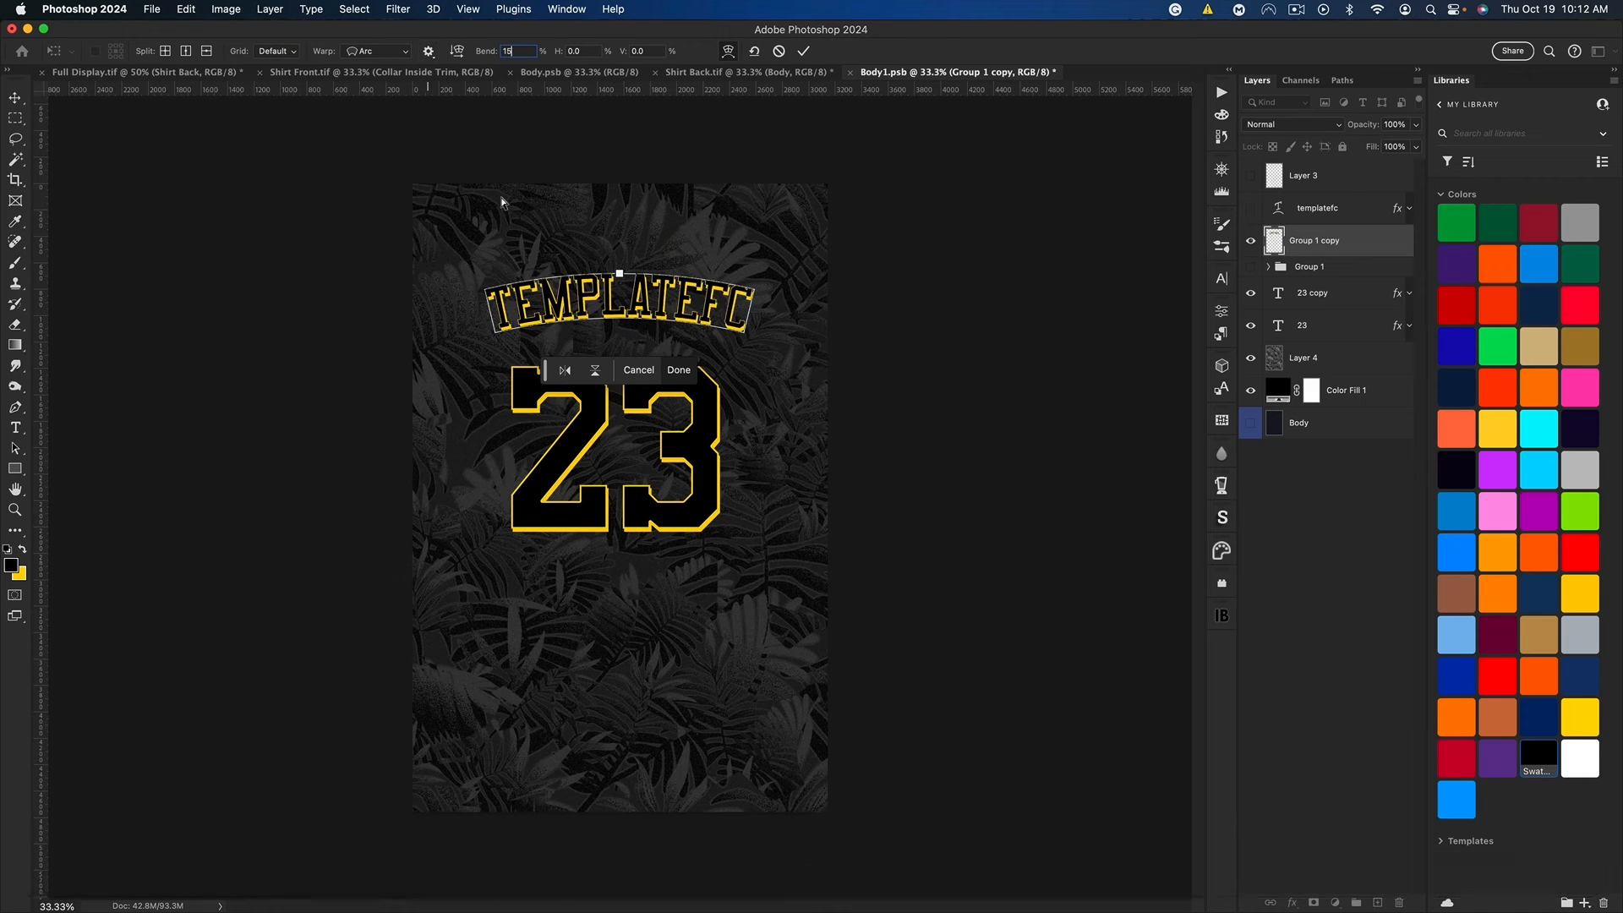
pyautogui.press('Return')
pyautogui.press('Return')
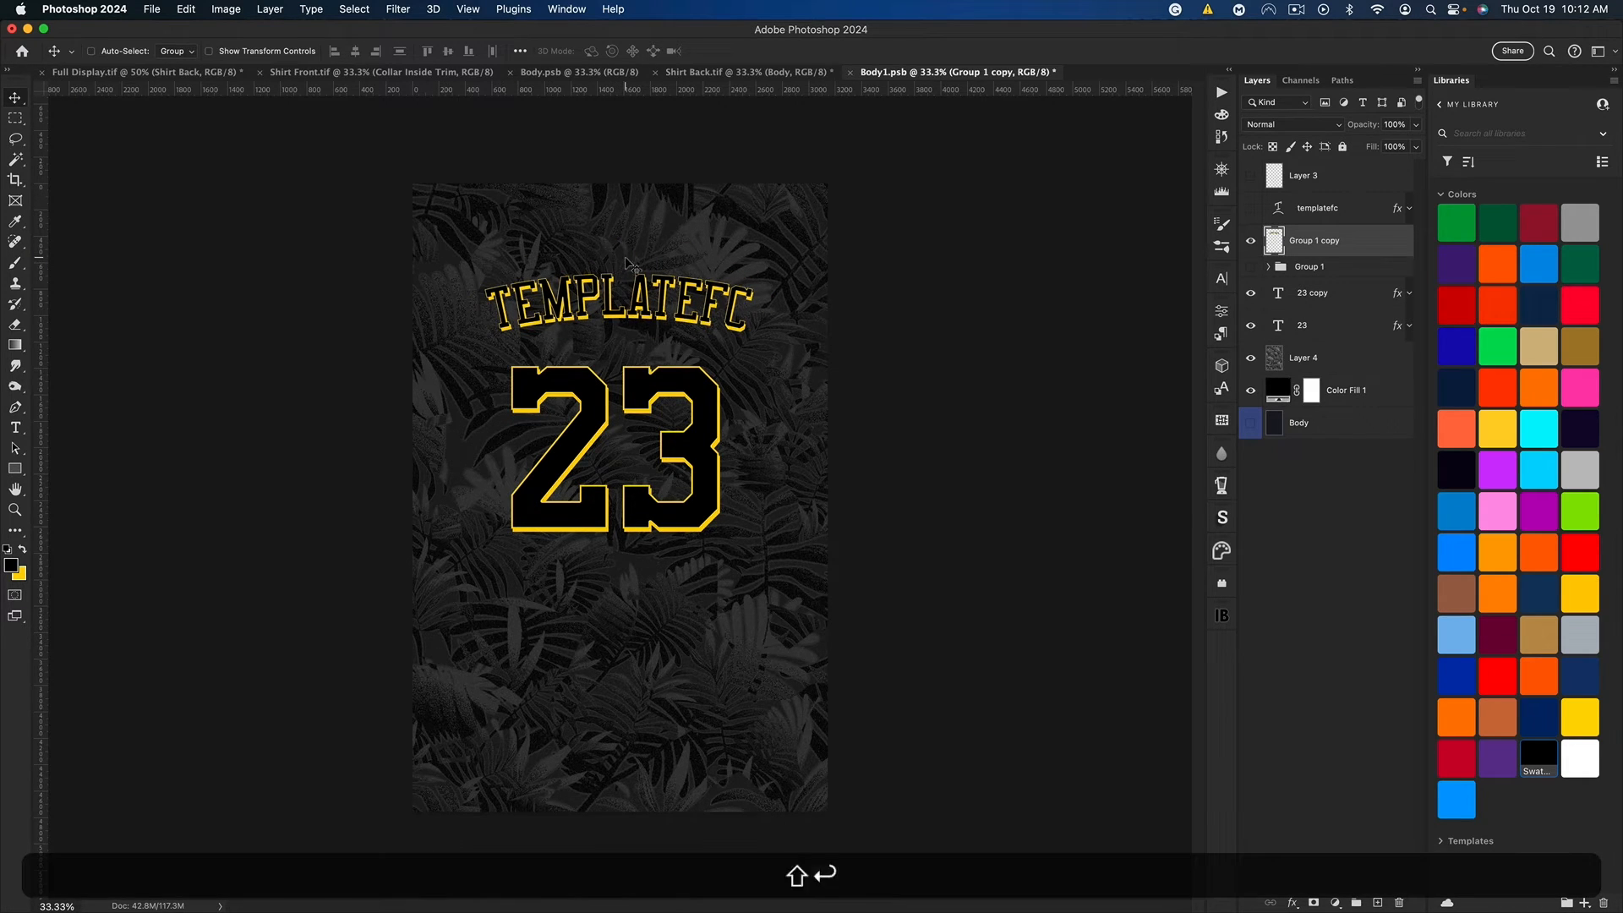
pyautogui.moveTo(626, 254); pyautogui.dragTo(627, 269)
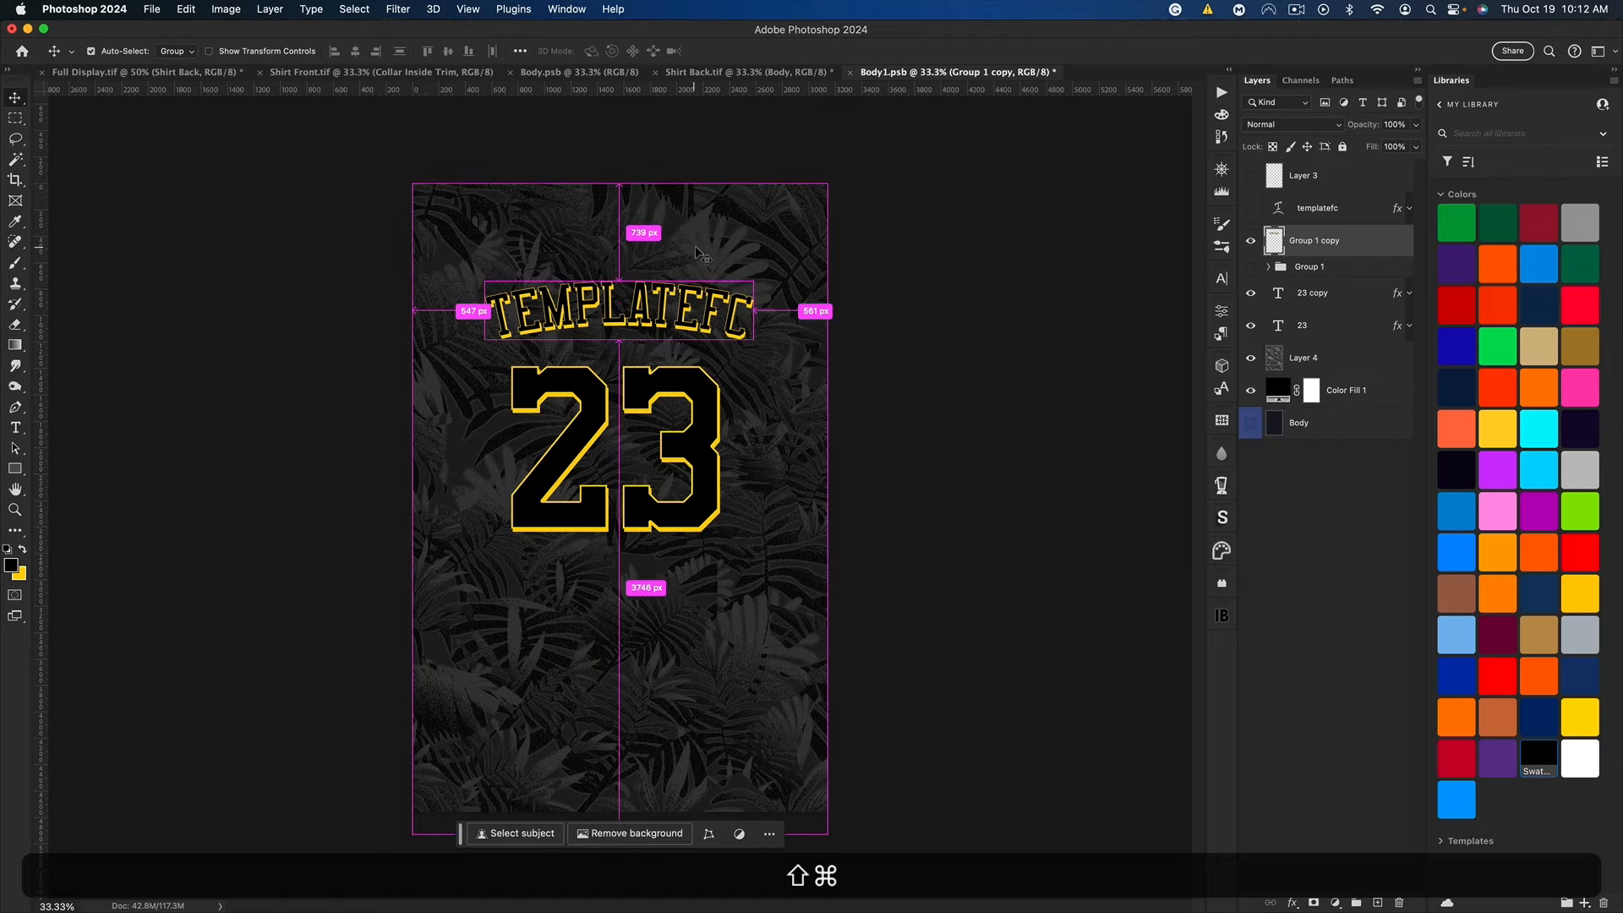
# Step: Save Body1.psb and check how the arched name fits on the shirt back
pyautogui.press('super+s')
pyautogui.click(707, 73)
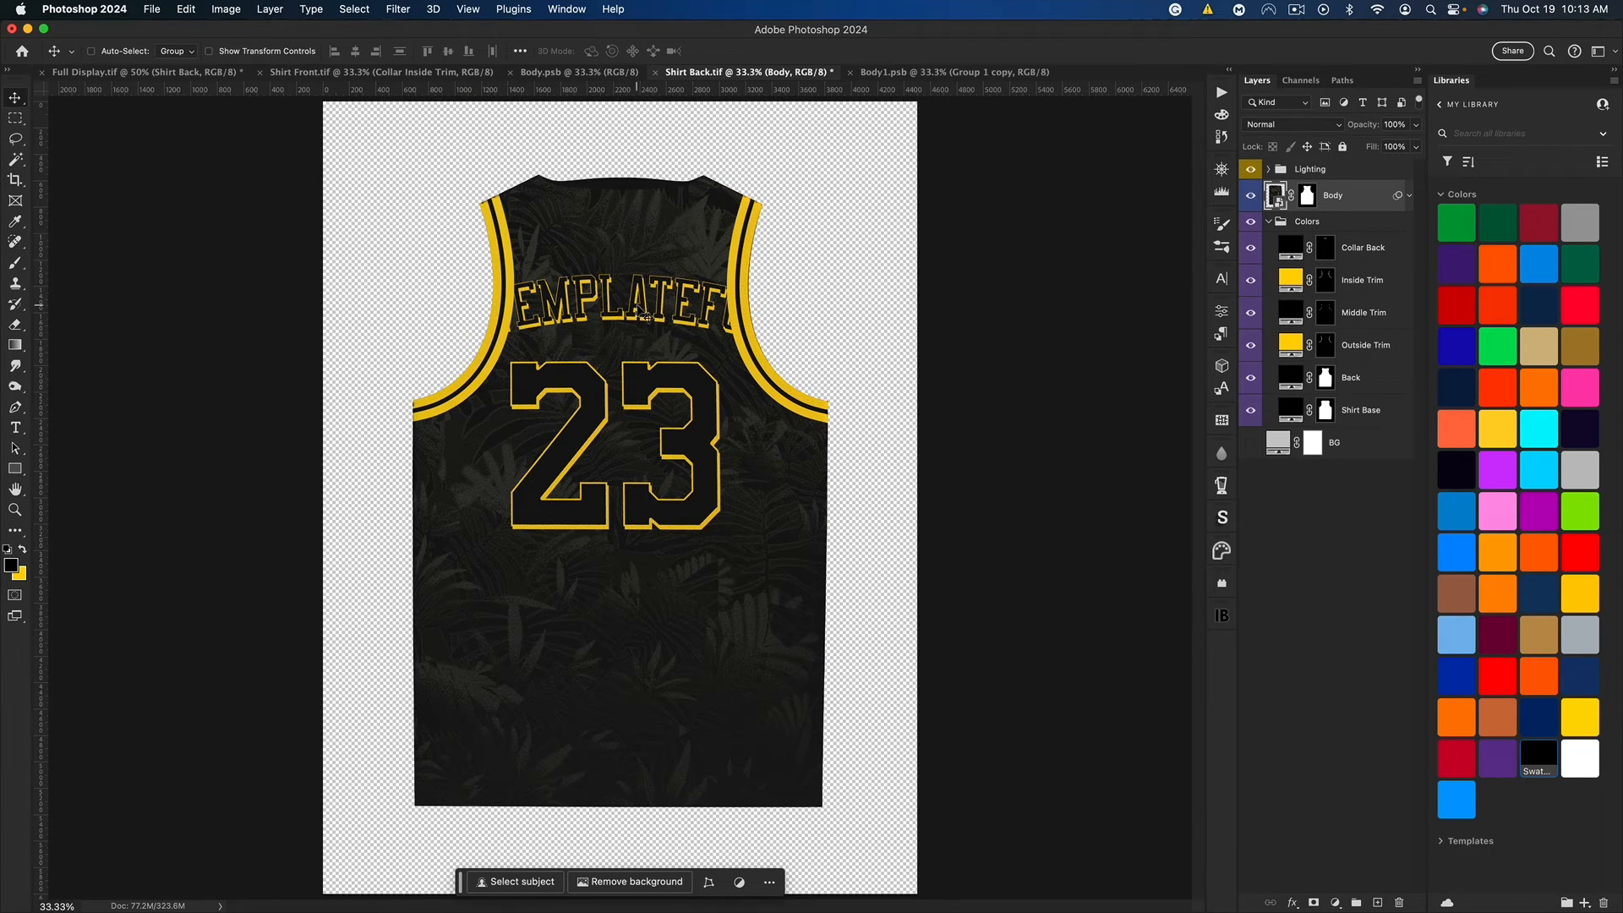
pyautogui.click(913, 74)
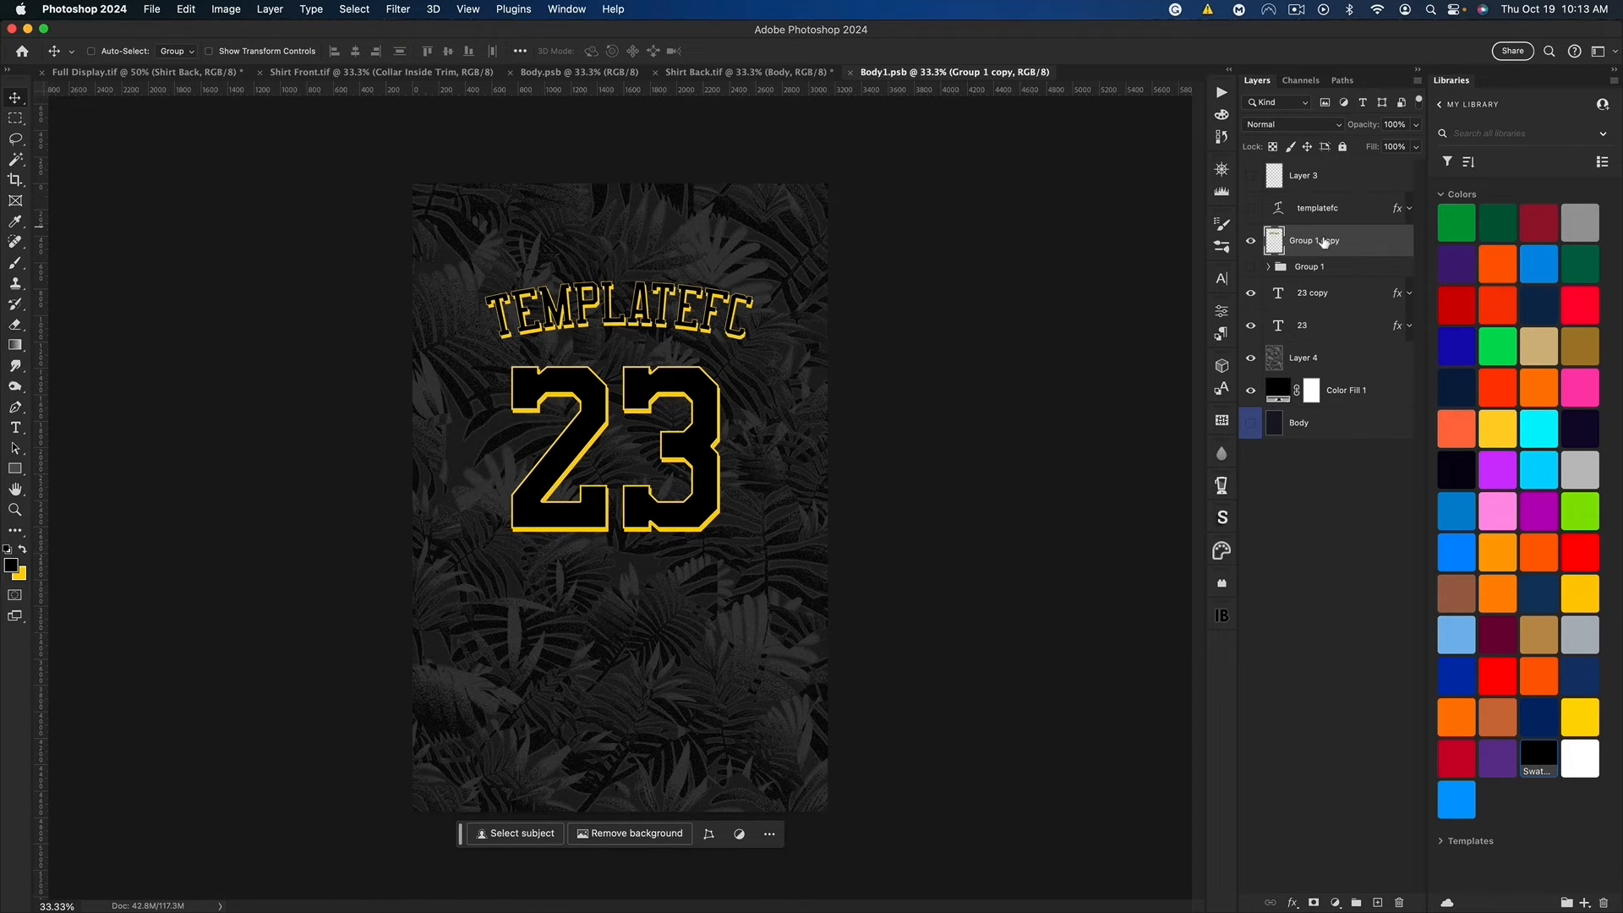
# Step: Undo the last move and the Arc warp of the merged name
pyautogui.press('super+z')
pyautogui.press('super+z')
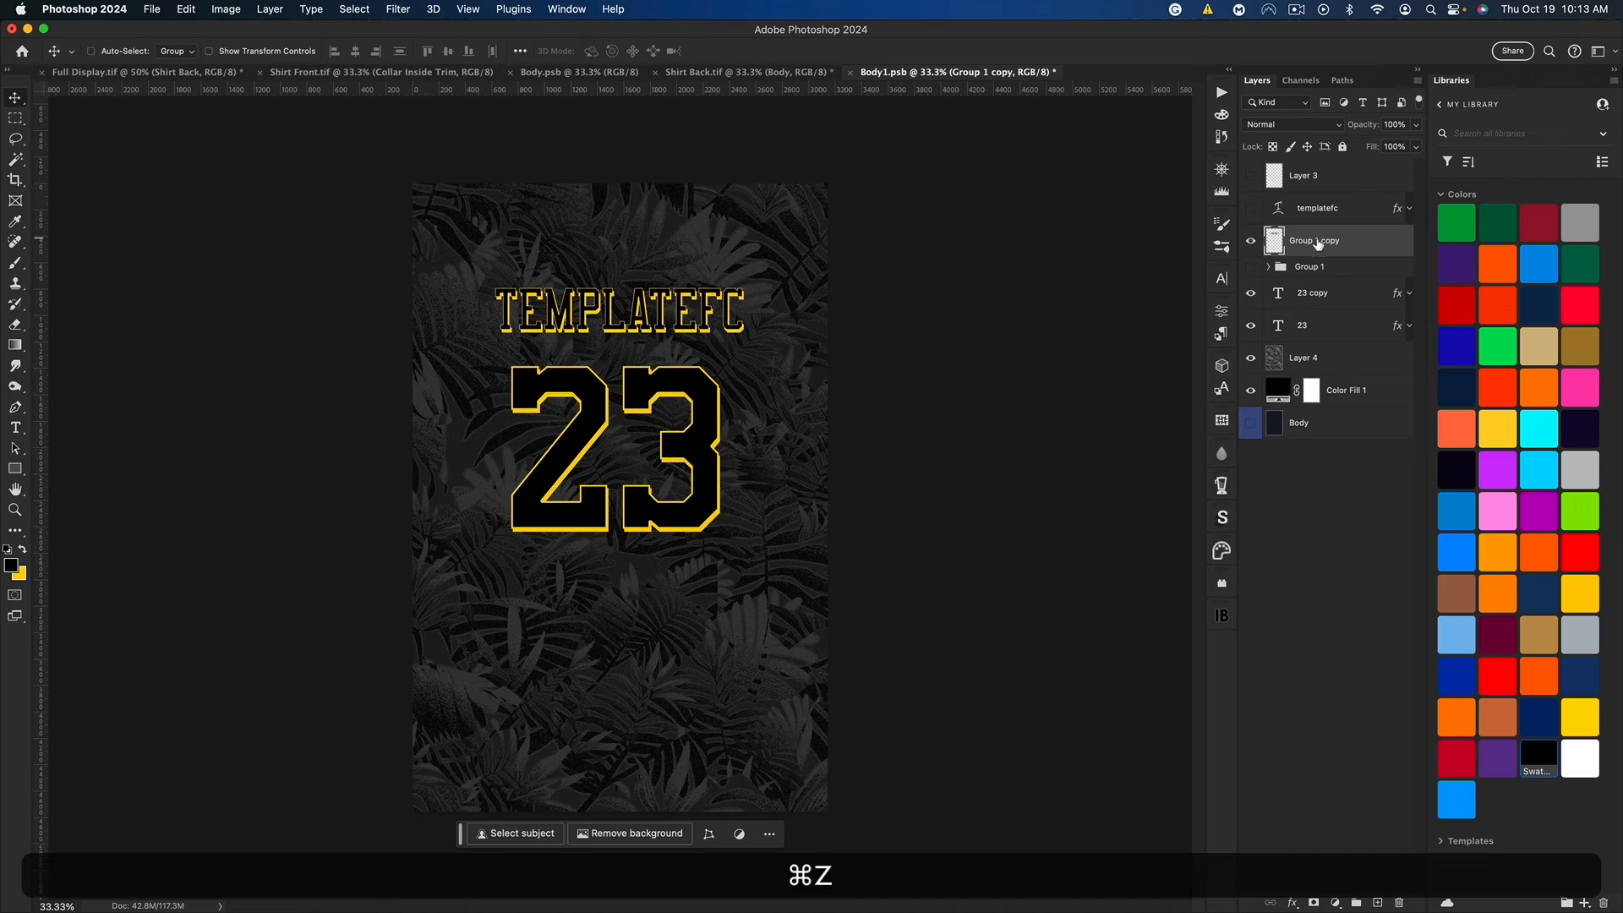
# Step: Warp the merged TEMPLATEFC name with an Arc of -15% bend and move it below the number 23
pyautogui.press('super+t')
pyautogui.rightClick(647, 294)
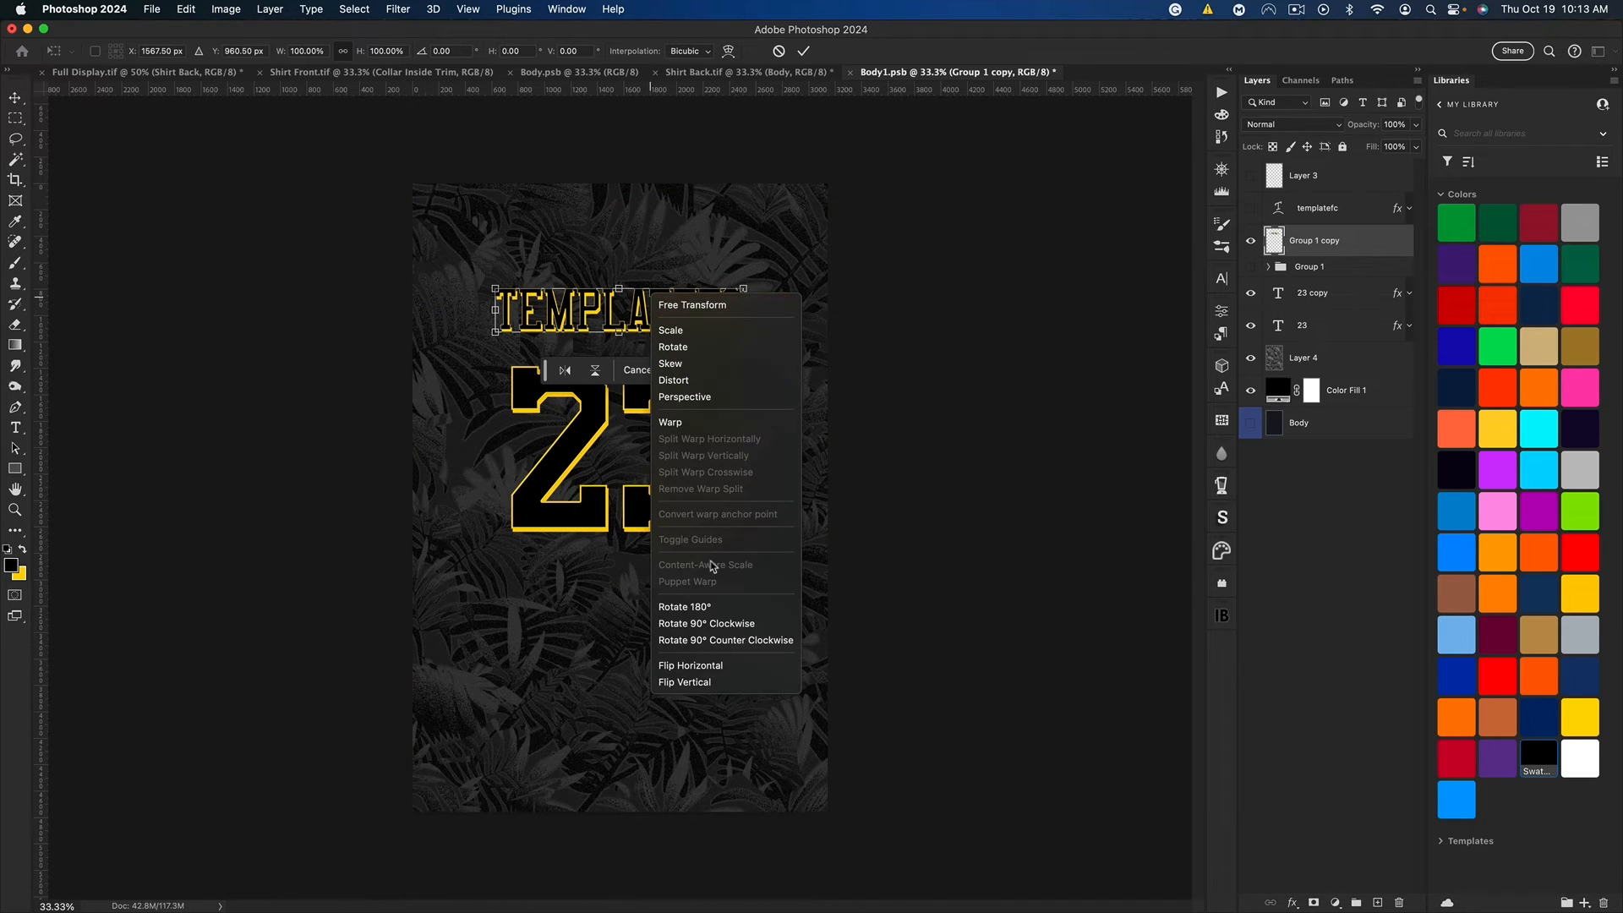
pyautogui.click(685, 421)
pyautogui.click(391, 52)
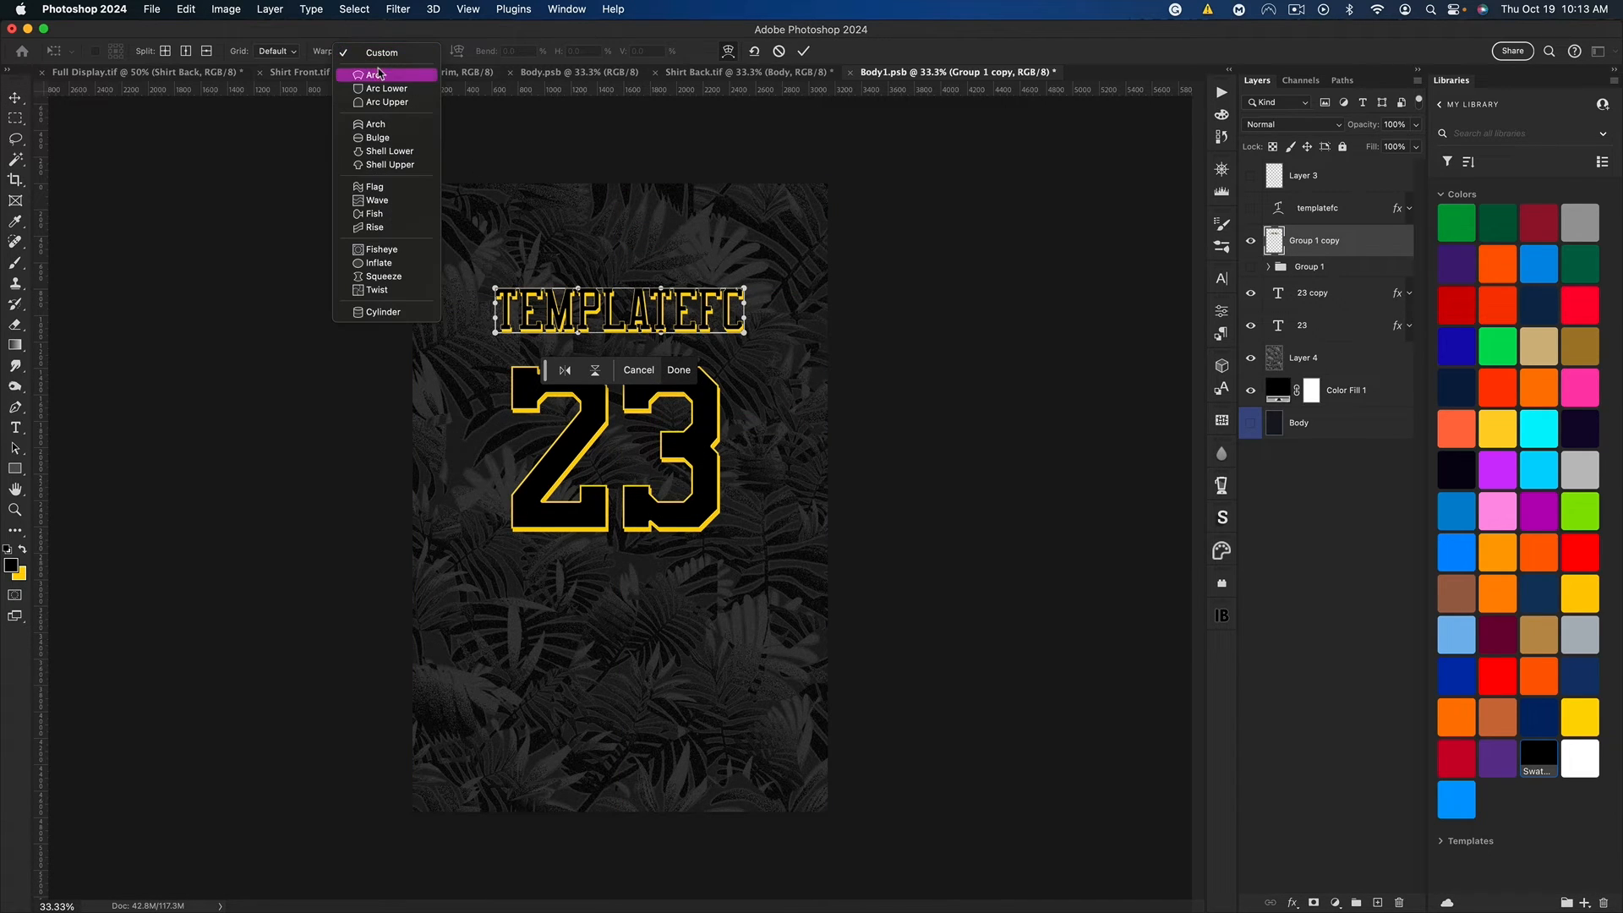
pyautogui.click(372, 85)
pyautogui.click(514, 52)
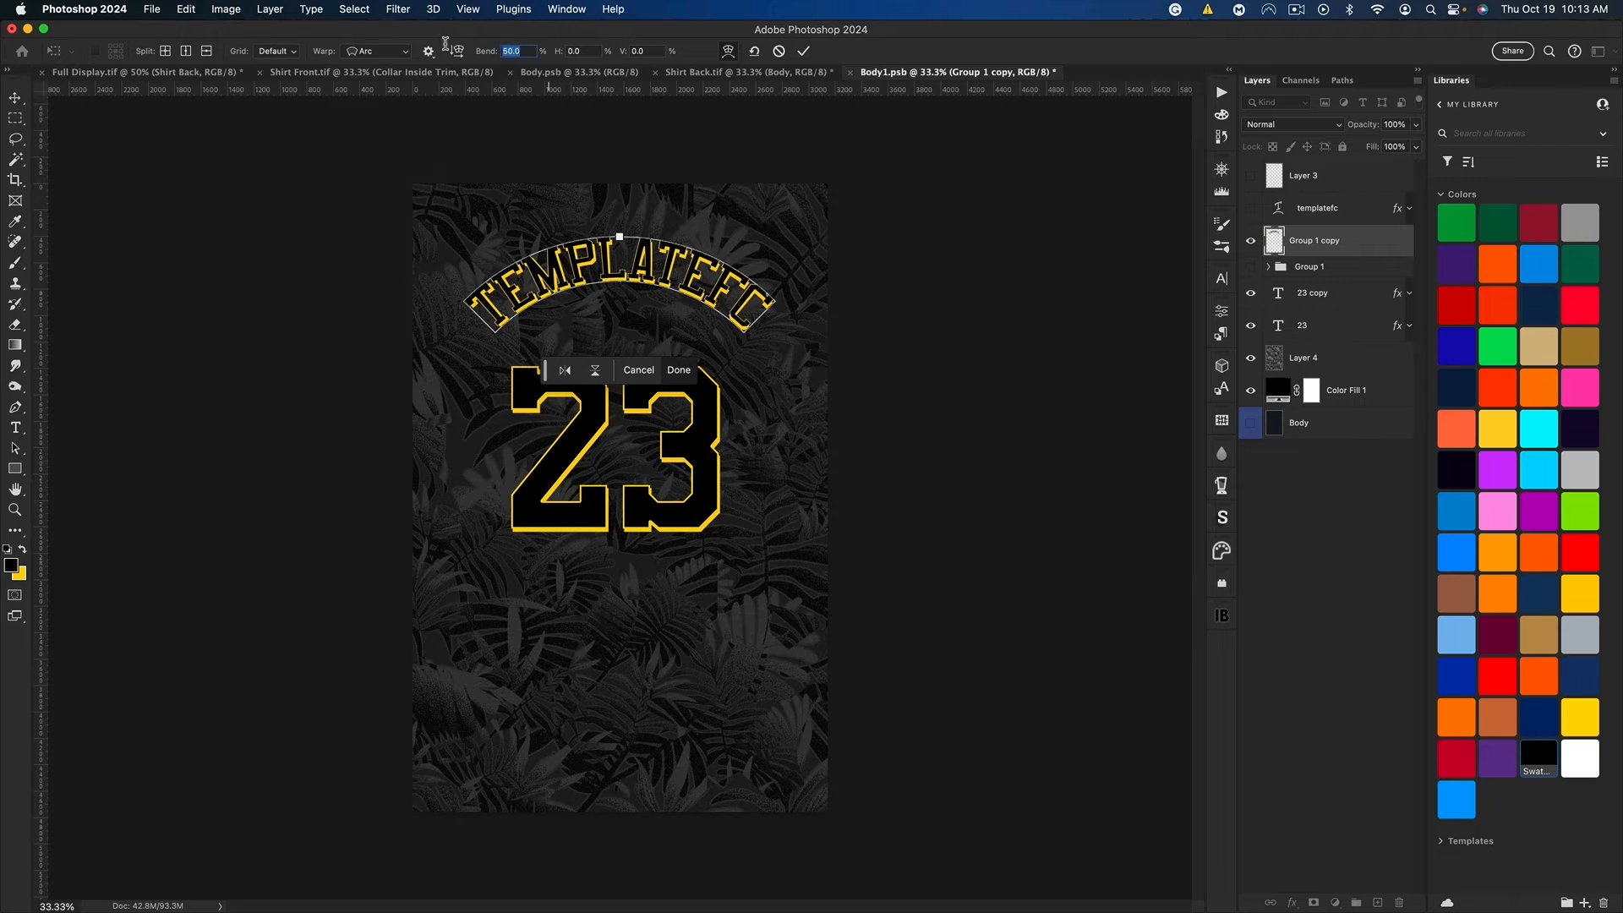
pyautogui.write('-15')
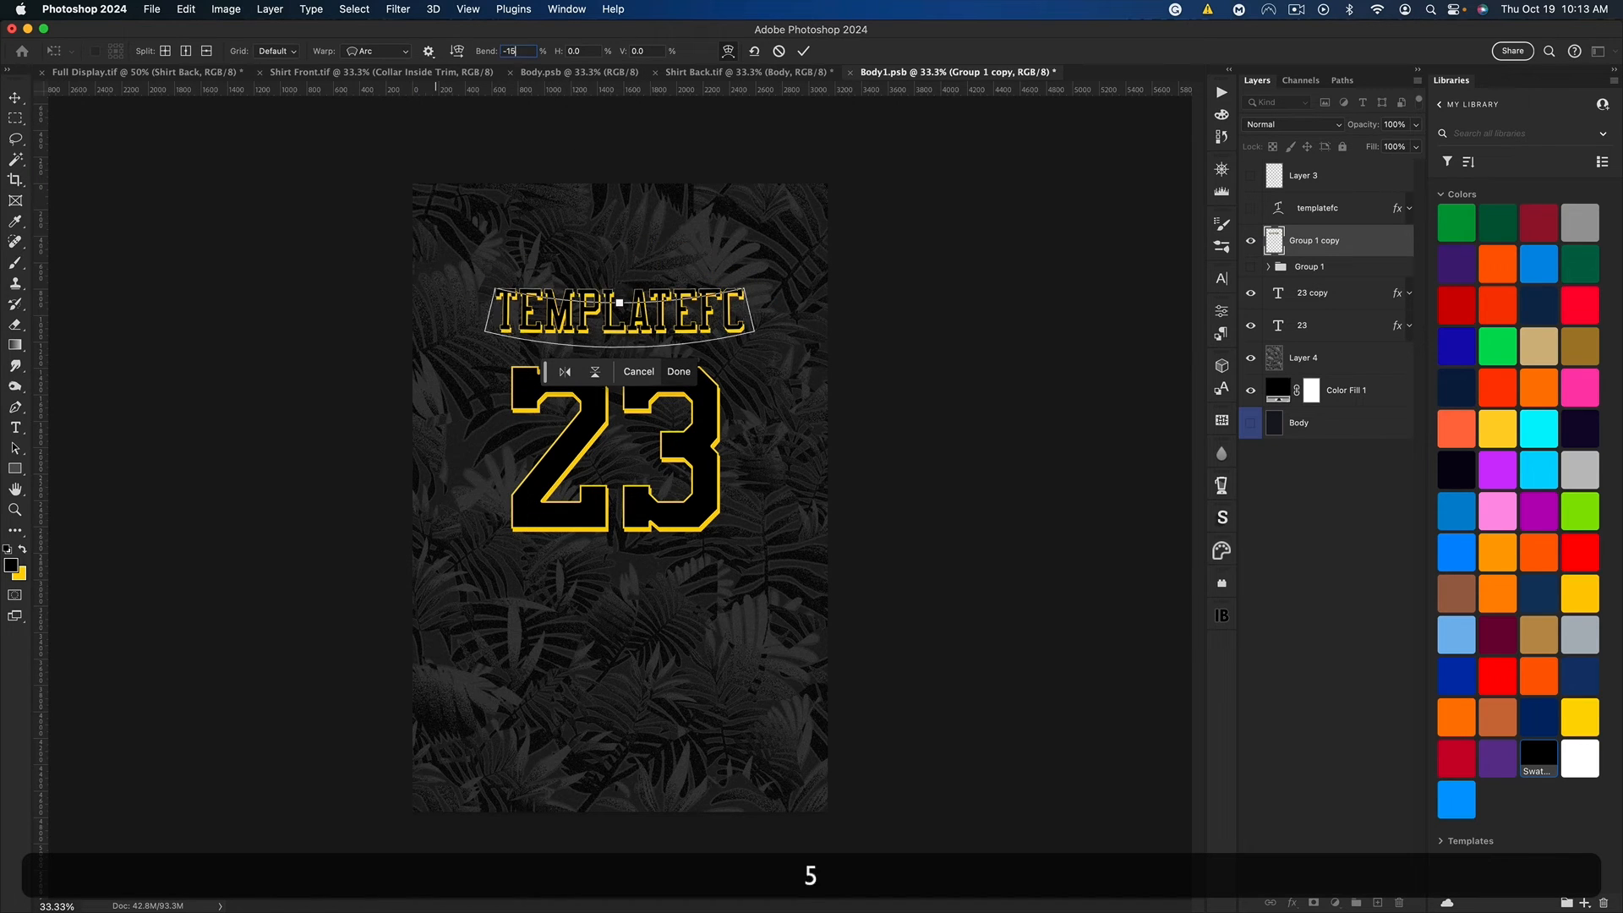
pyautogui.press('Return')
pyautogui.moveTo(647, 314); pyautogui.dragTo(695, 550)
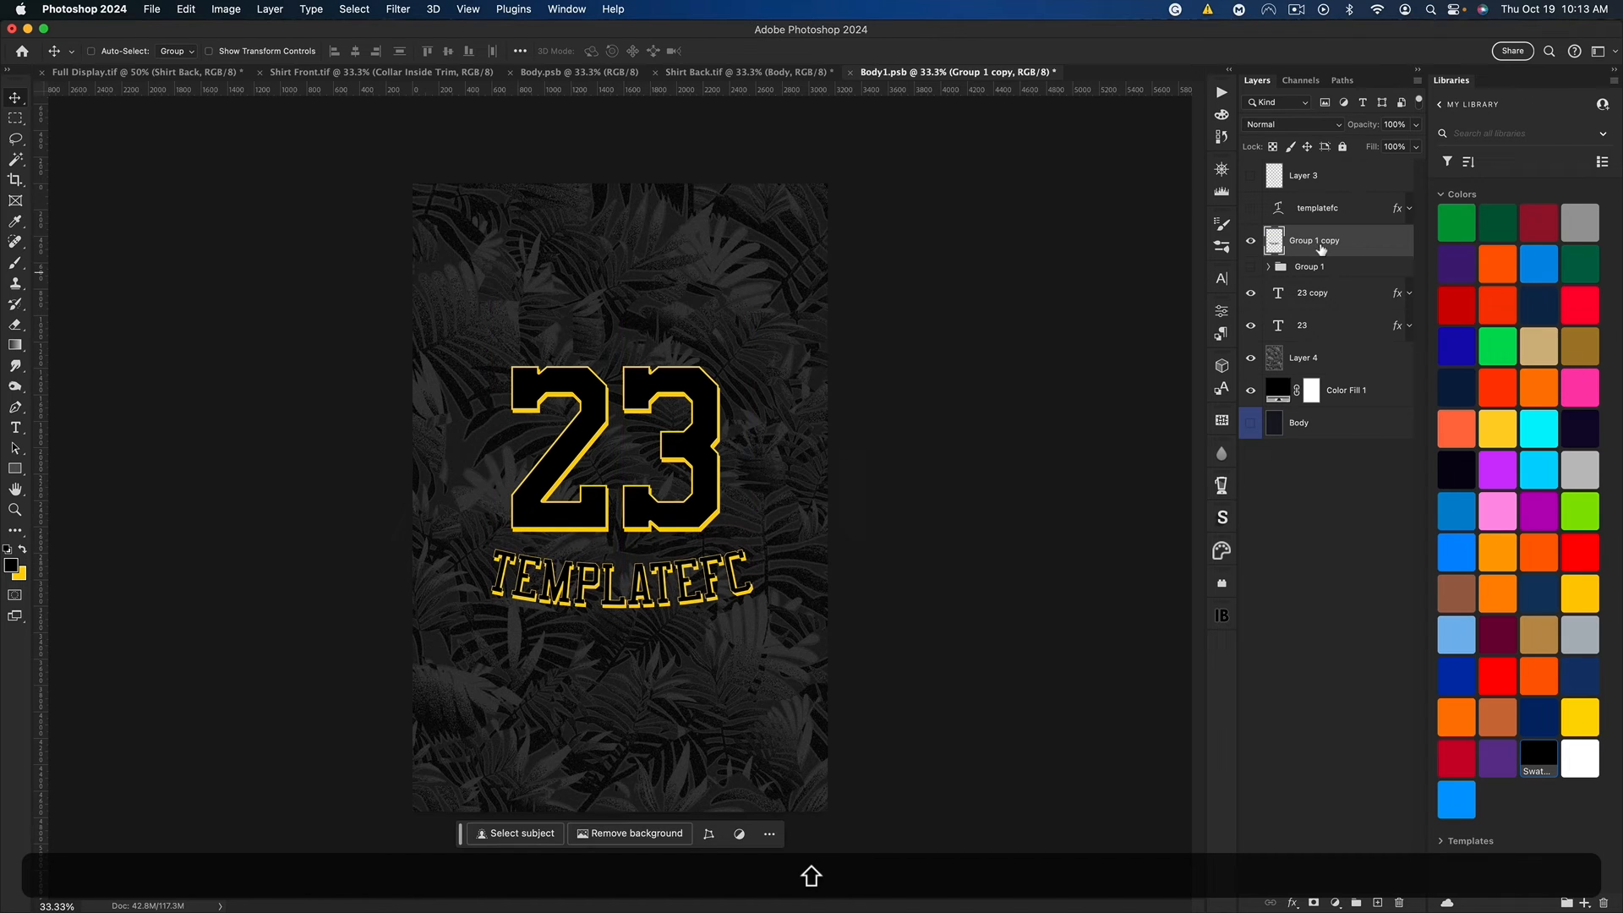
# Step: Move the TEMPLATEFC name and both 23 text layers up together, and save Body1.psb
pyautogui.keyDown('super'); pyautogui.click(1340, 292); pyautogui.keyUp('super')
pyautogui.keyDown('super'); pyautogui.click(1340, 325); pyautogui.keyUp('super')
pyautogui.moveTo(717, 434); pyautogui.dragTo(712, 381)
pyautogui.press('shift+super+s')
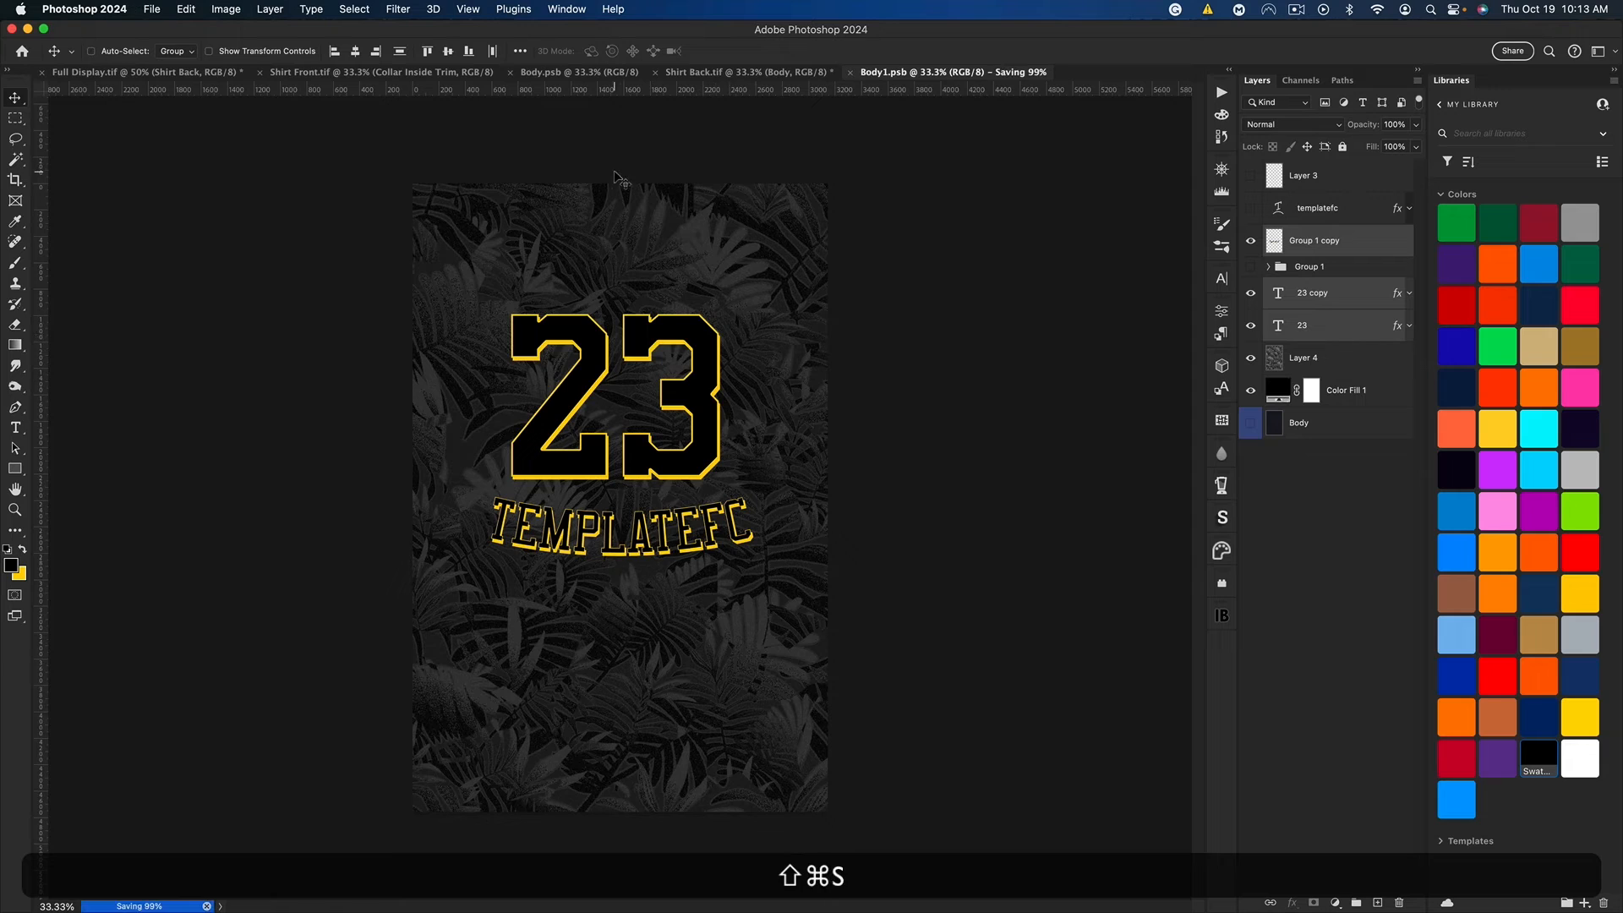
pyautogui.press('super+s')
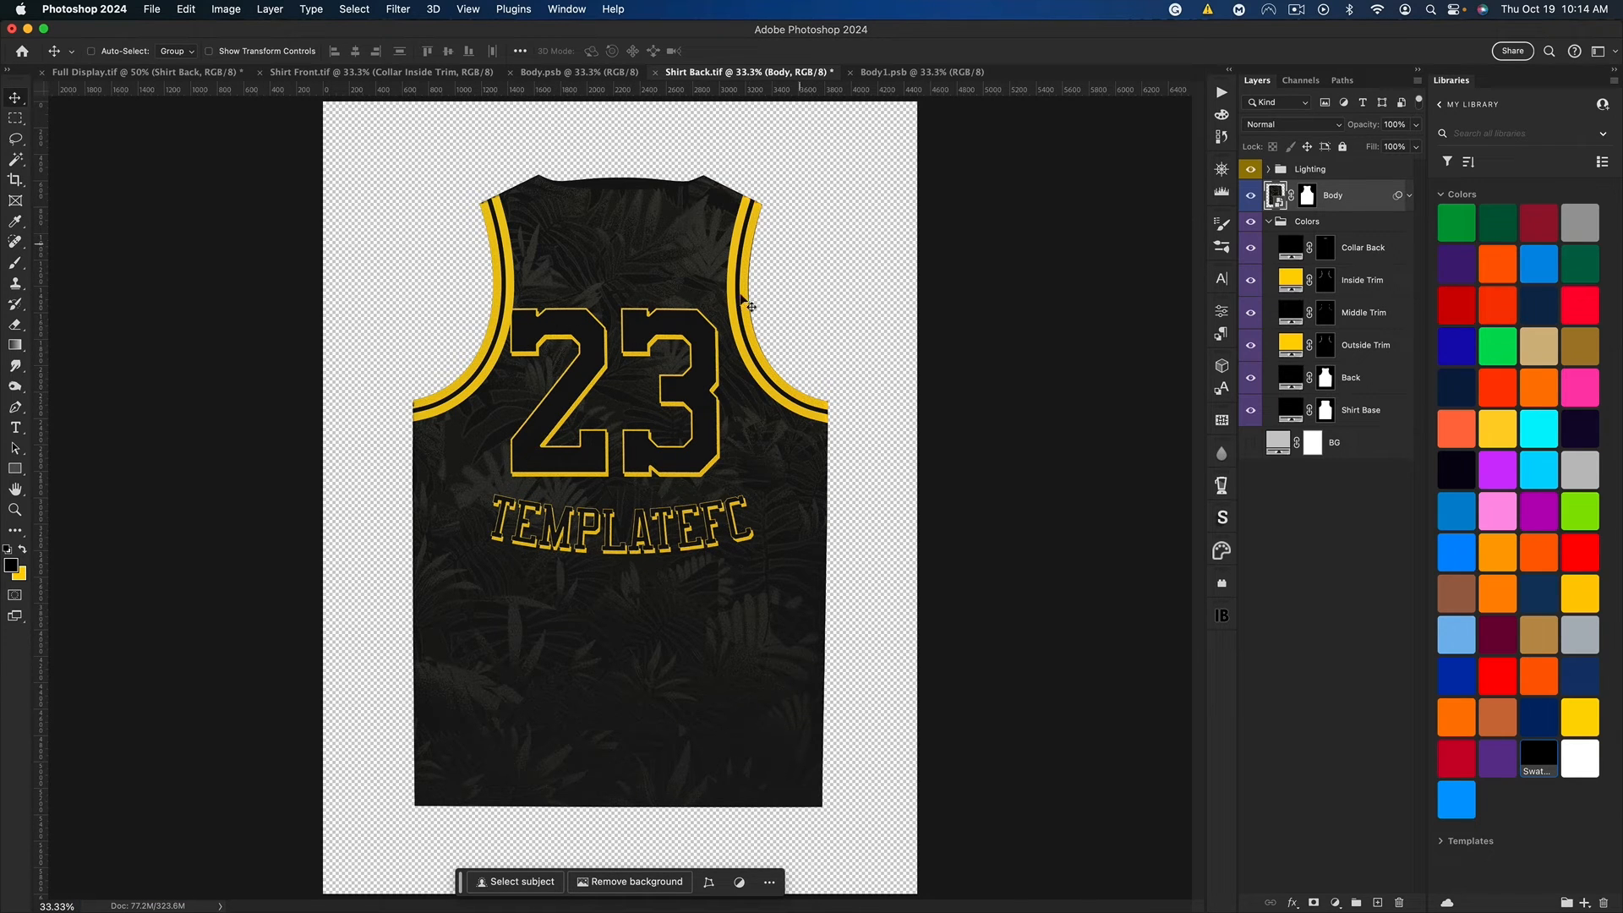
# Step: Back in Body1.psb, centre the selected name and number layers horizontally on the canvas
pyautogui.click(922, 72)
pyautogui.press('super+h')
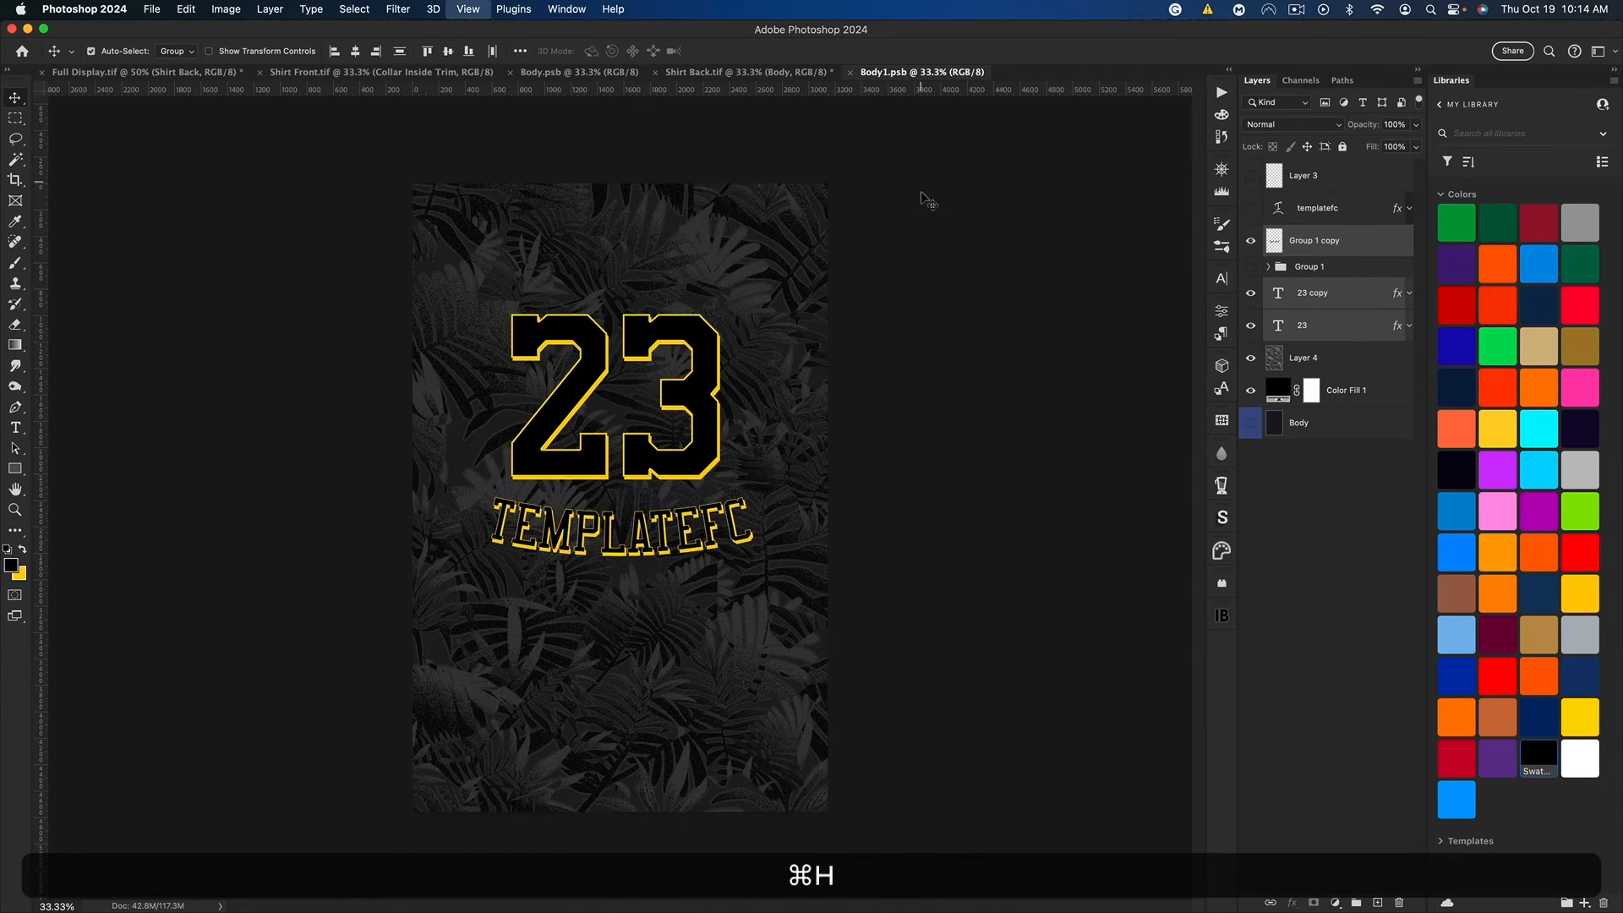
pyautogui.press('super+a')
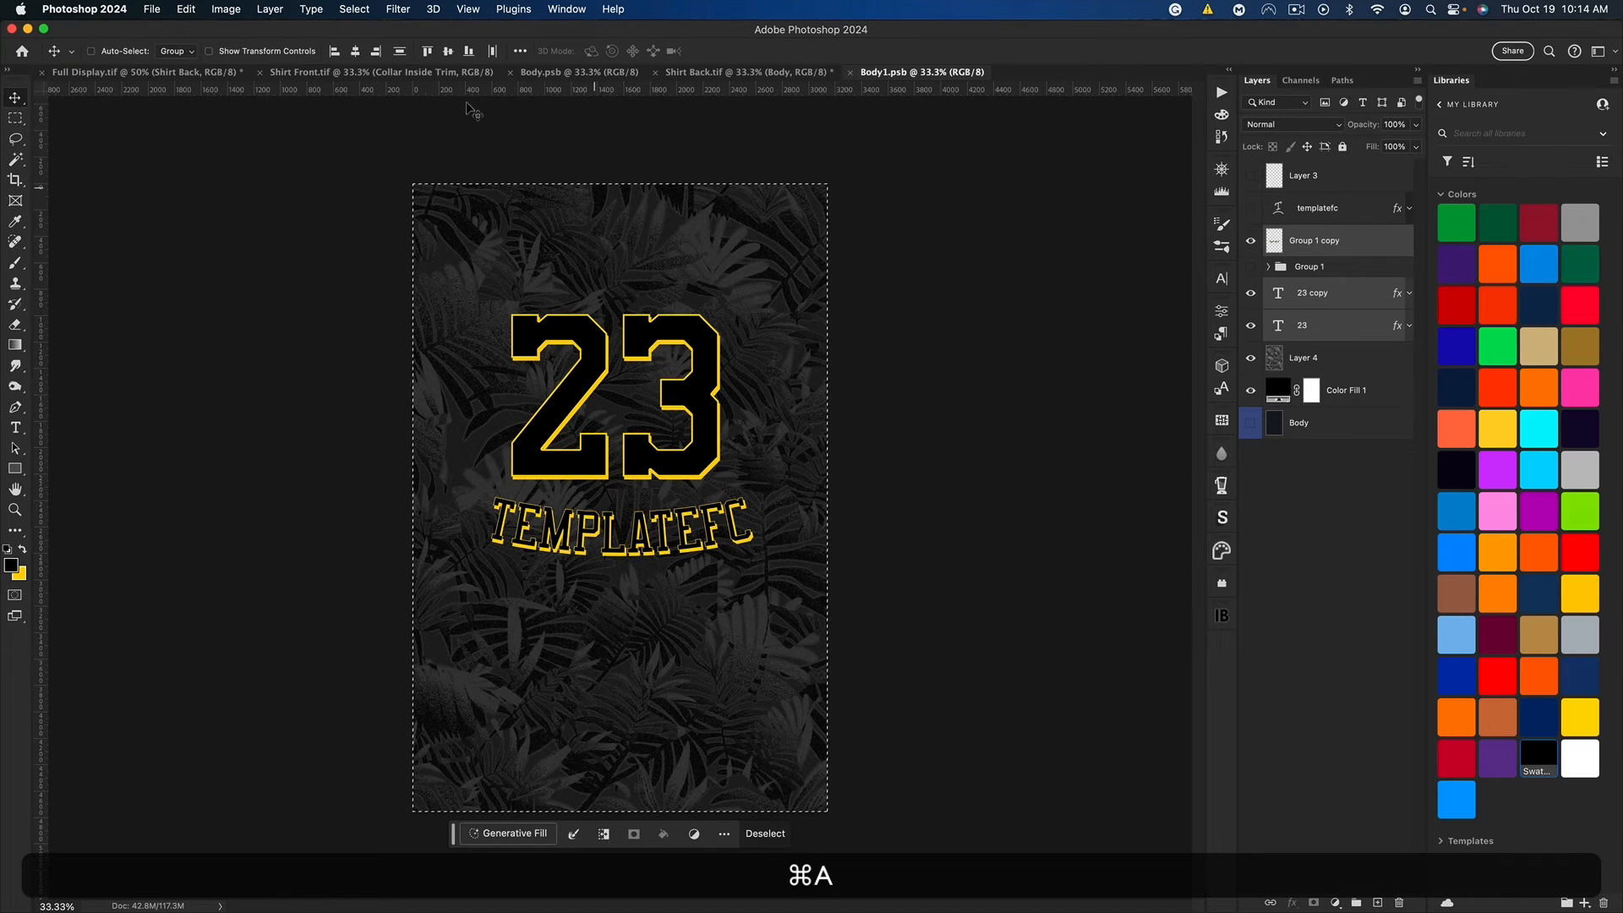
pyautogui.click(361, 52)
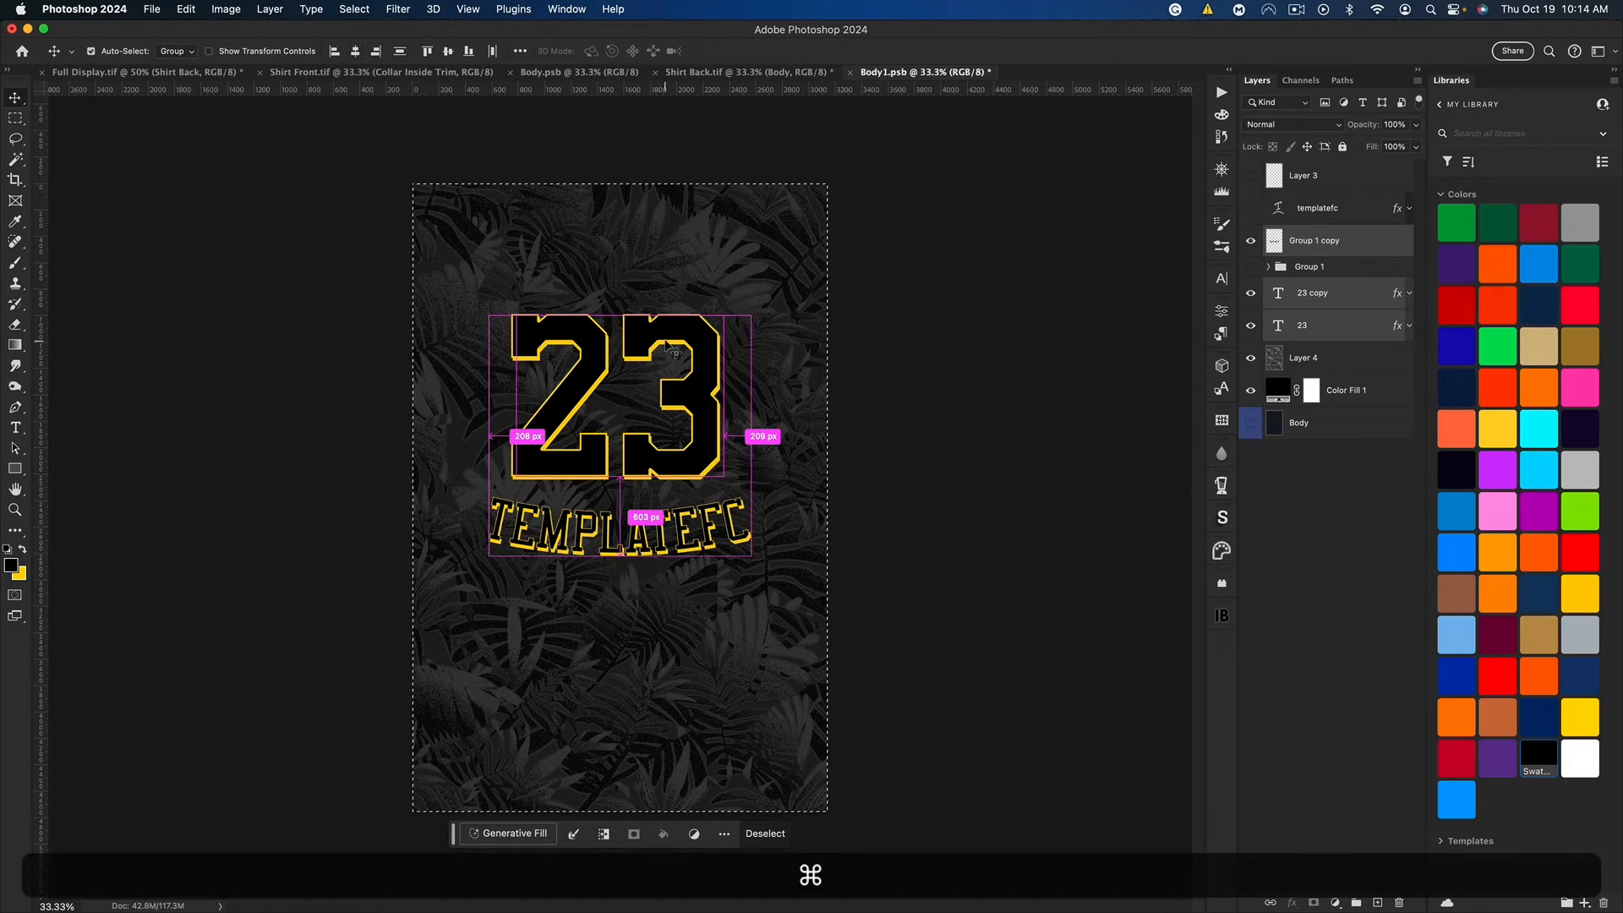
pyautogui.press('super+h')
# Step: Shift both 23 text layers about 52 px to the right above the name, and save Body1.psb
pyautogui.click(1323, 300)
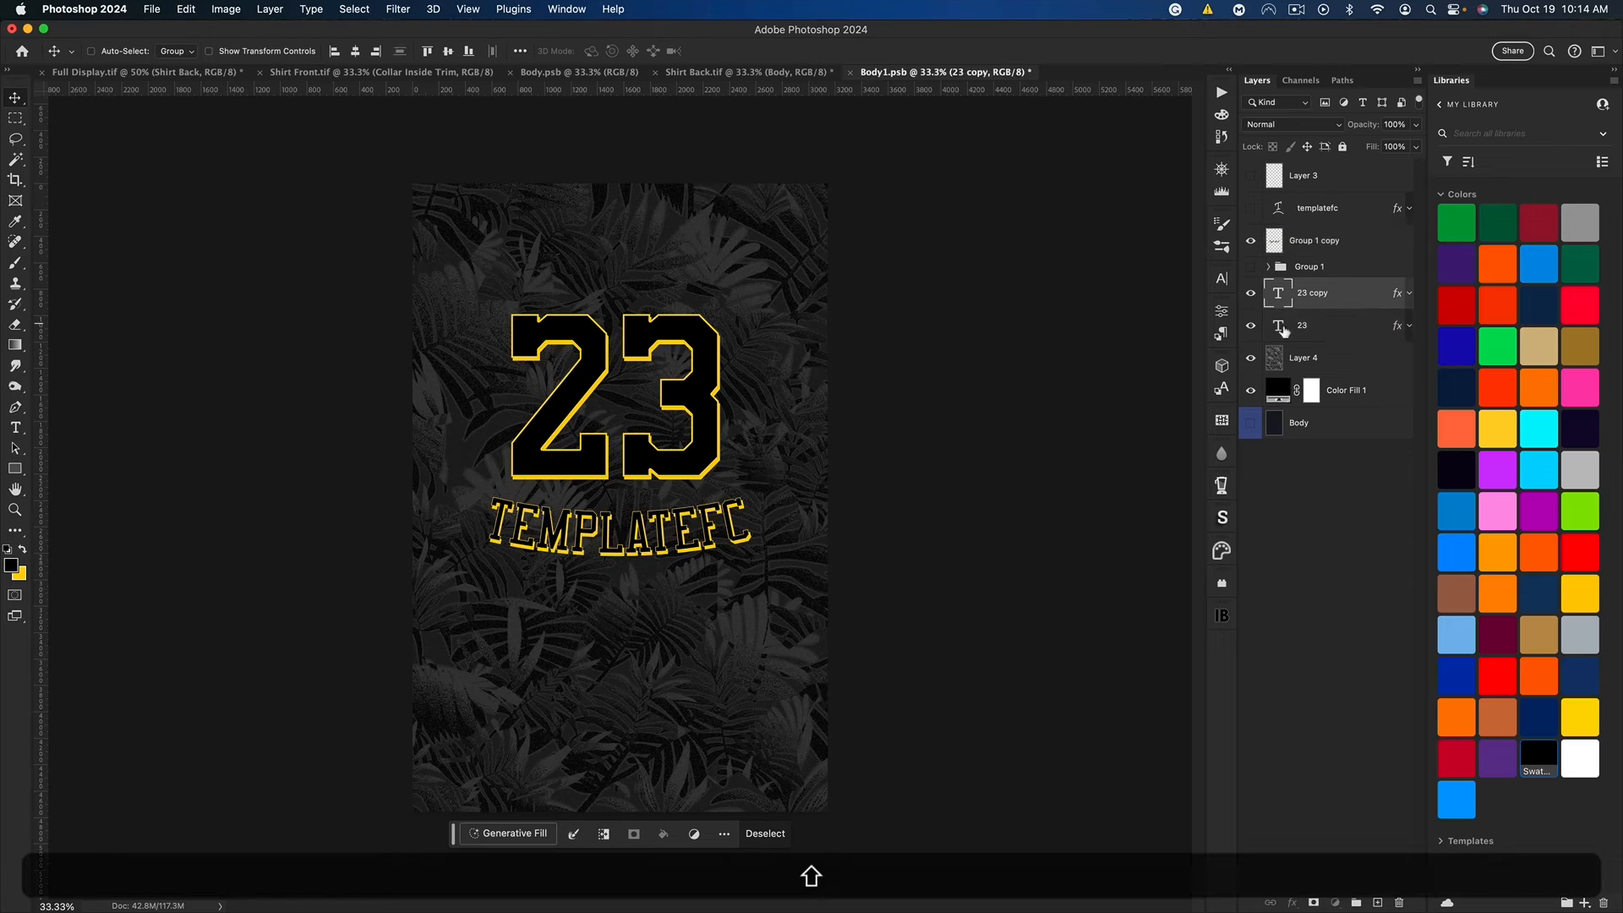
pyautogui.keyDown('shift'); pyautogui.click(1283, 328); pyautogui.keyUp('shift')
pyautogui.hotkey('shift', 'Right')
pyautogui.hotkey('shift', 'Right')
pyautogui.hotkey('shift', 'Right')
pyautogui.hotkey('shift', 'Right')
pyautogui.hotkey('shift', 'Right')
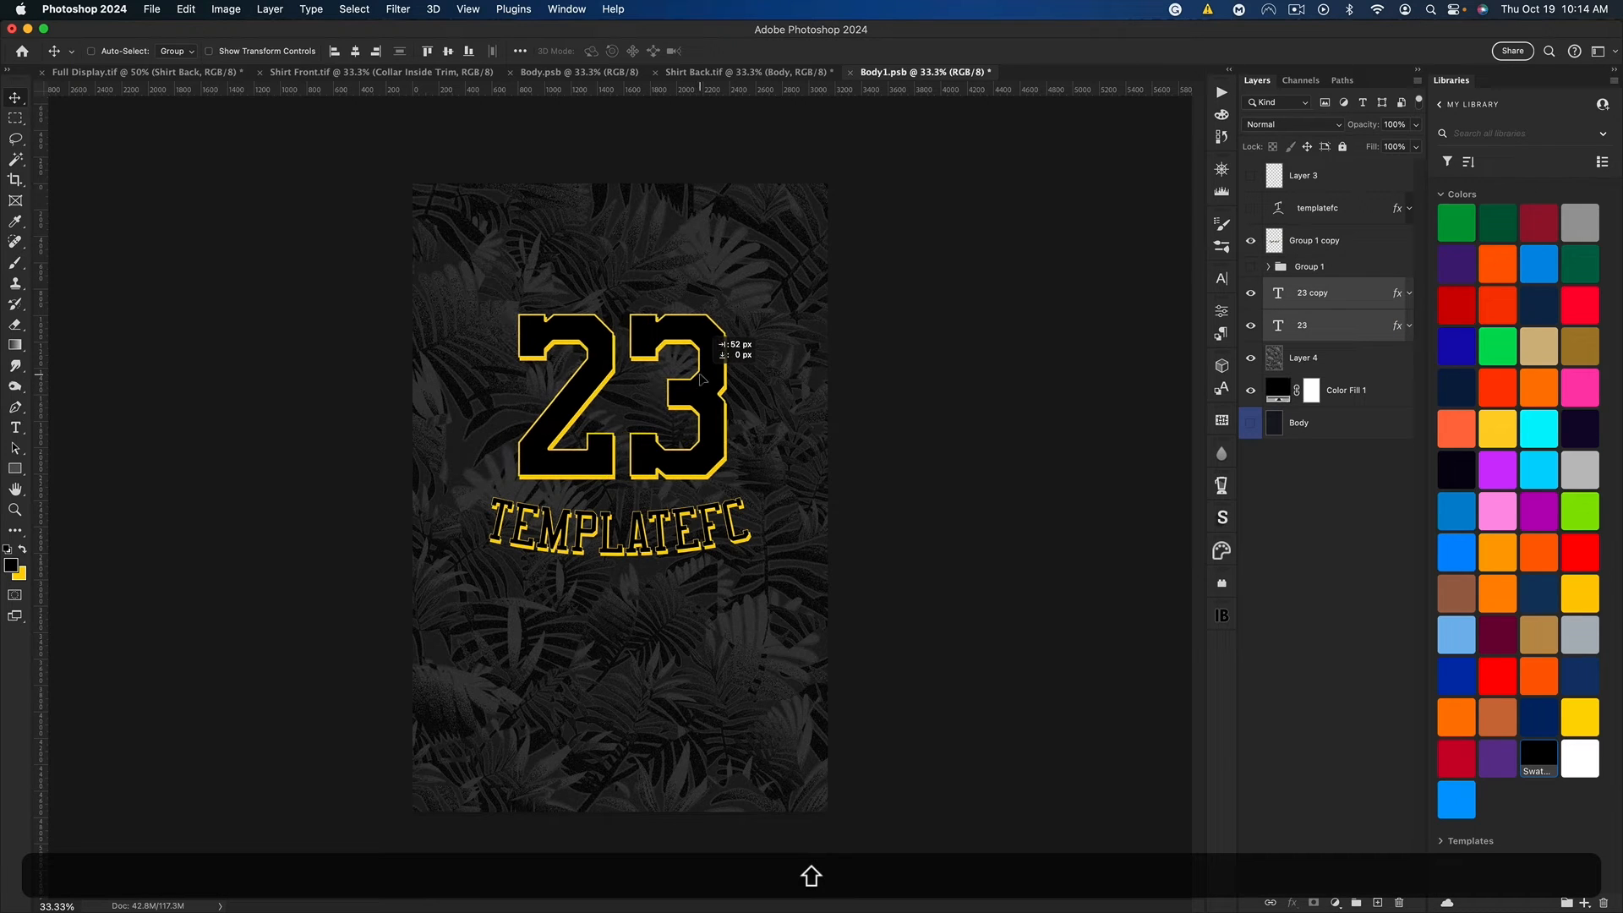
pyautogui.press('super+s')
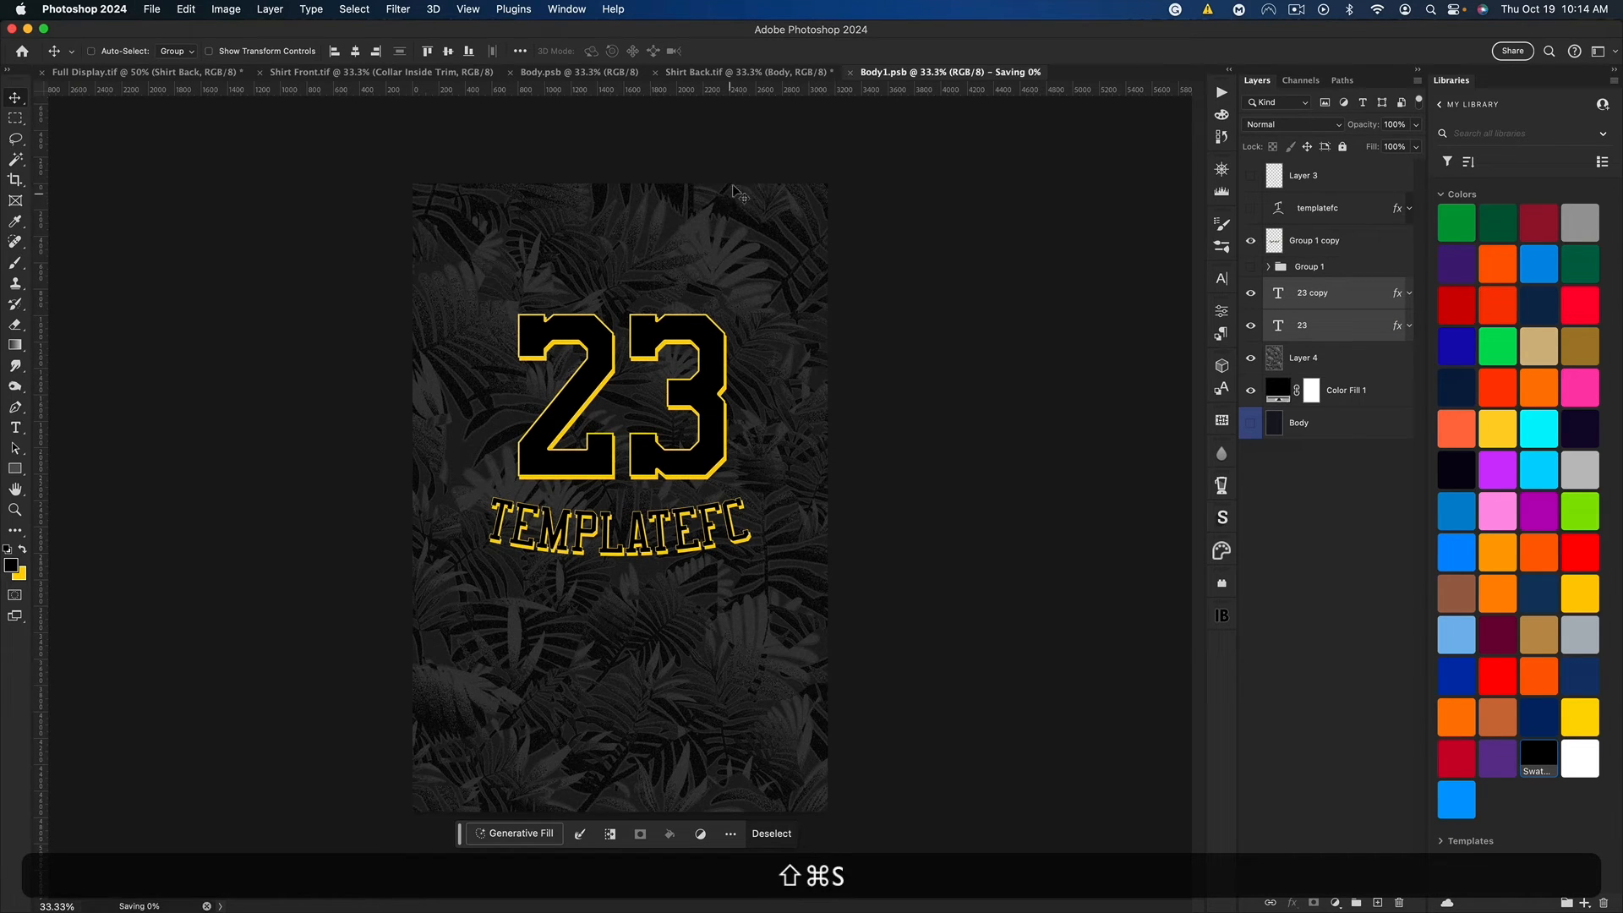
# Step: Close Body1.psb and Shirt Back.tif with their changes saved, and return to Full Display.tif
pyautogui.click(712, 74)
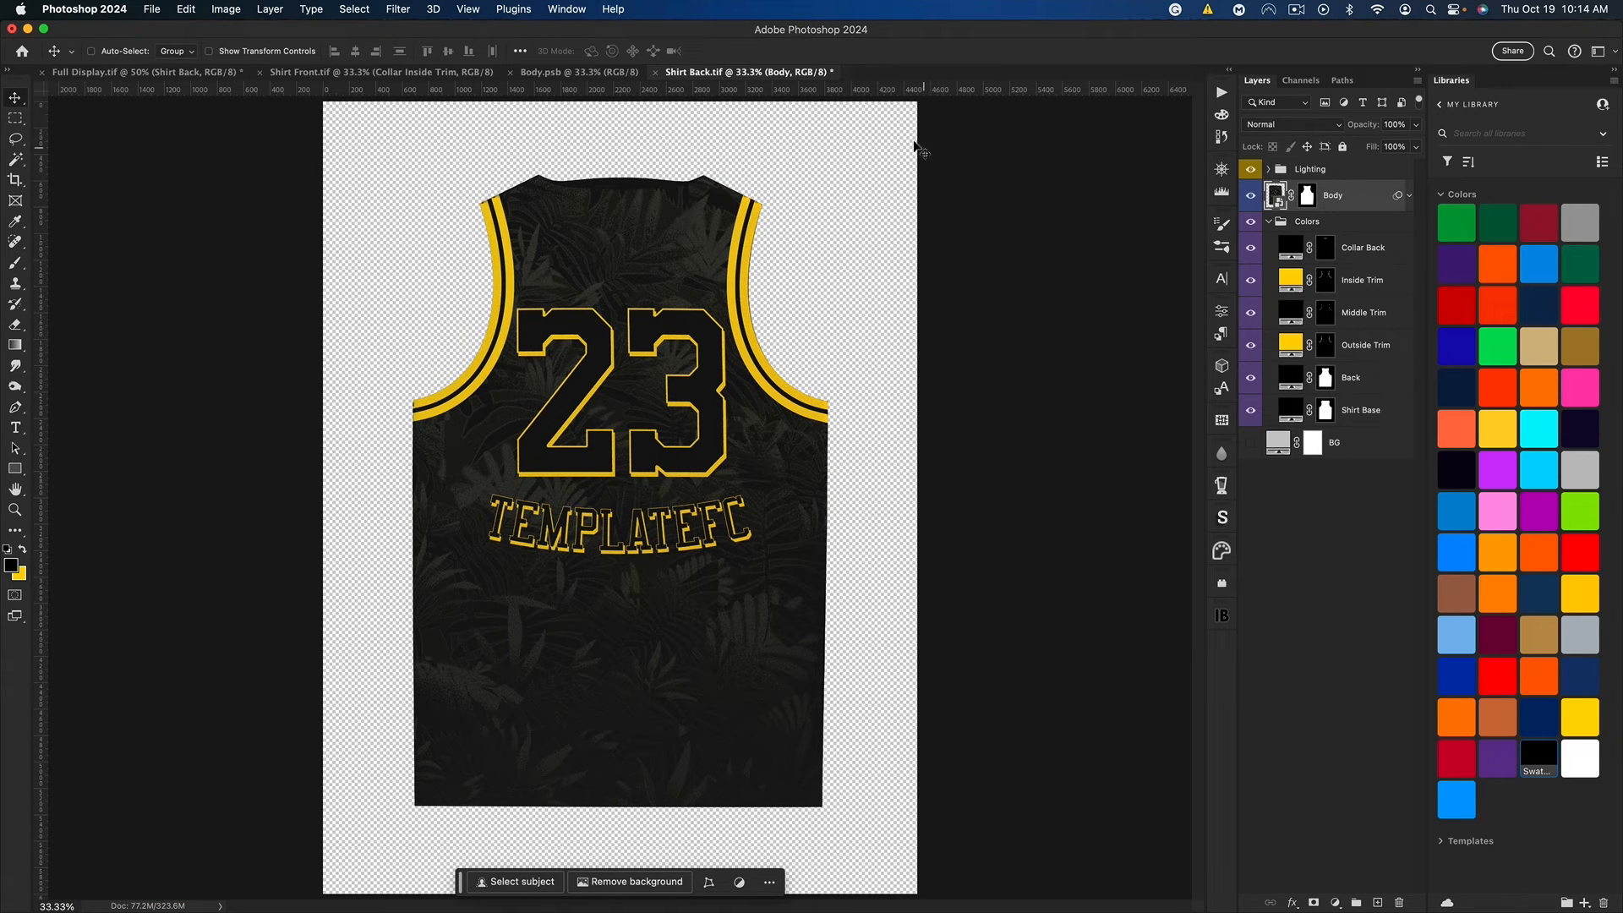
pyautogui.press('super+s')
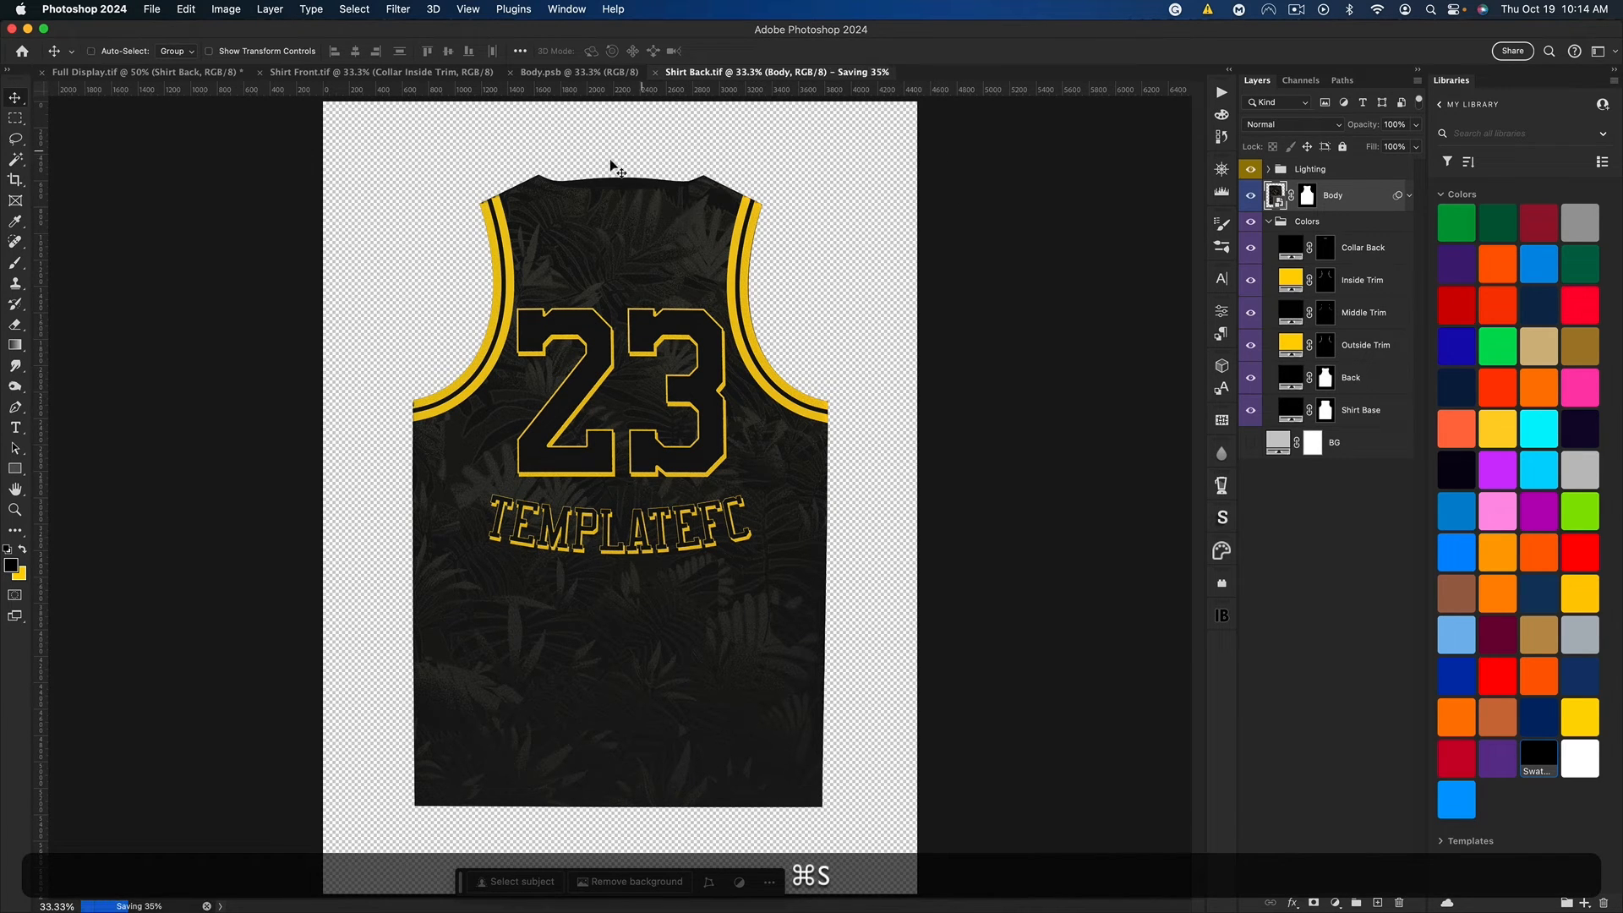
pyautogui.press('super+w')
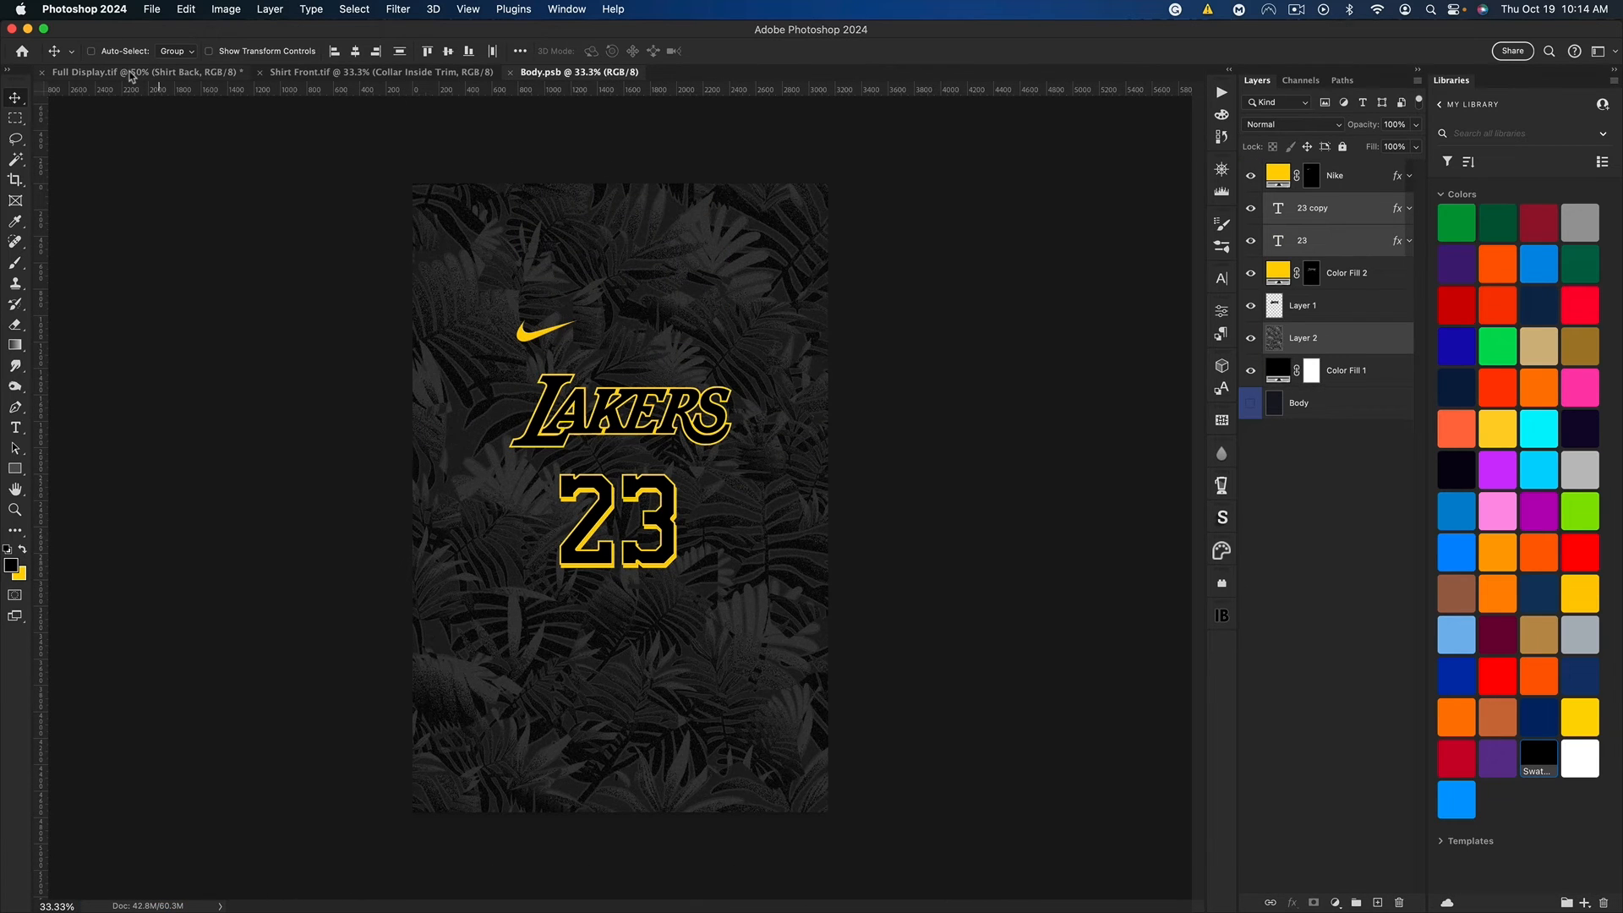
pyautogui.click(131, 73)
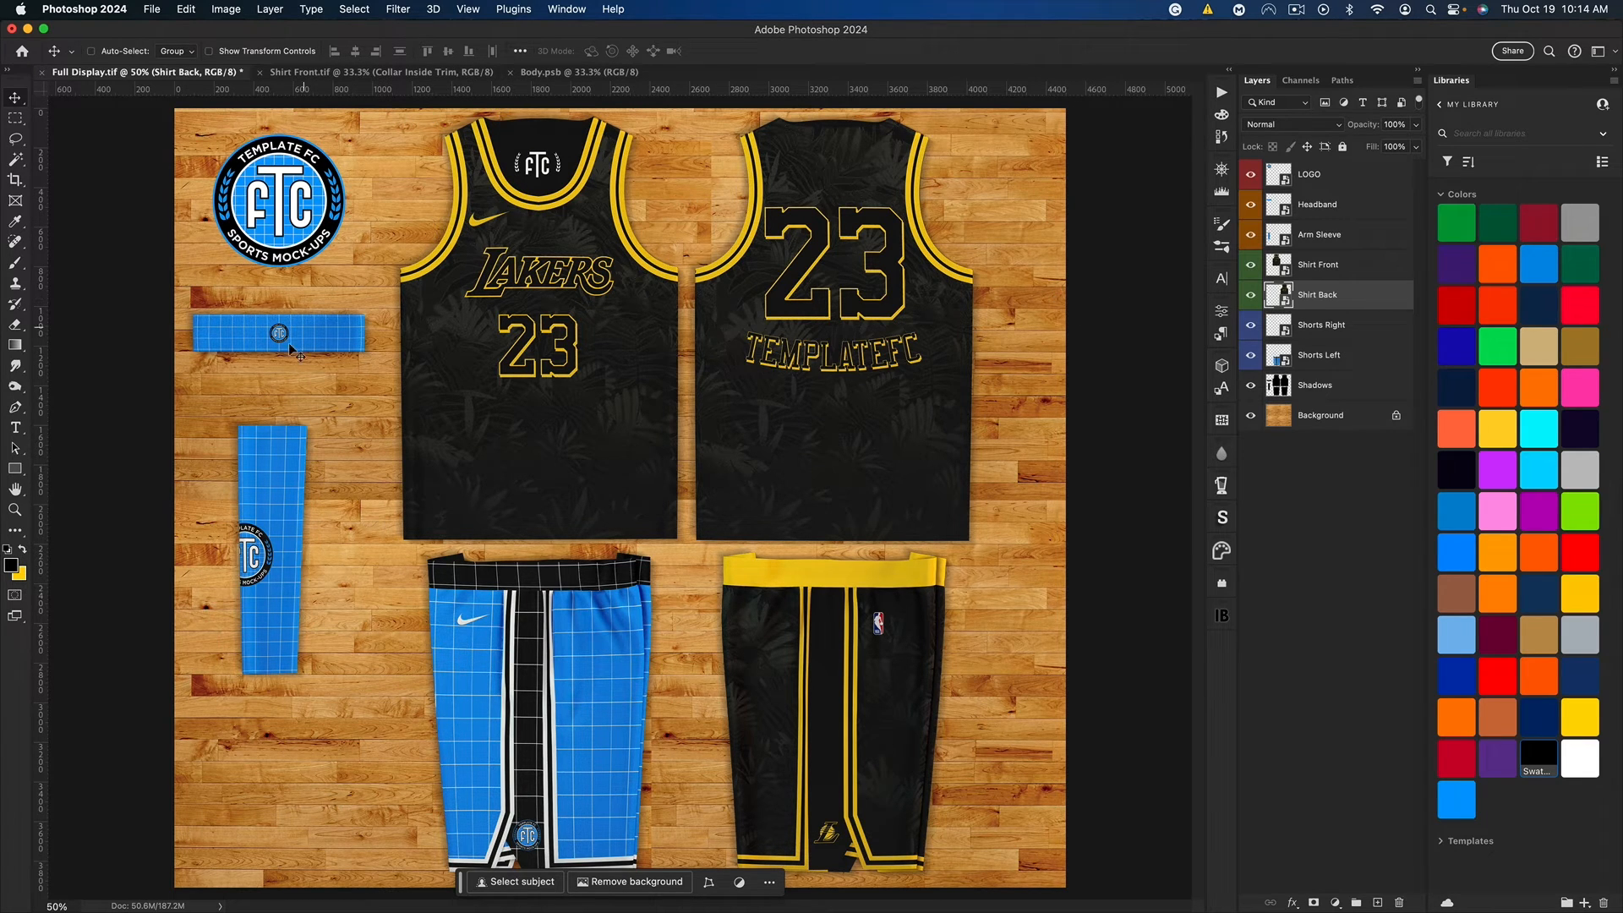
# Step: Open the Shorts Right artwork for reference, return to Full Display.tif, and open the Shorts Left smart object
pyautogui.click(1285, 333)
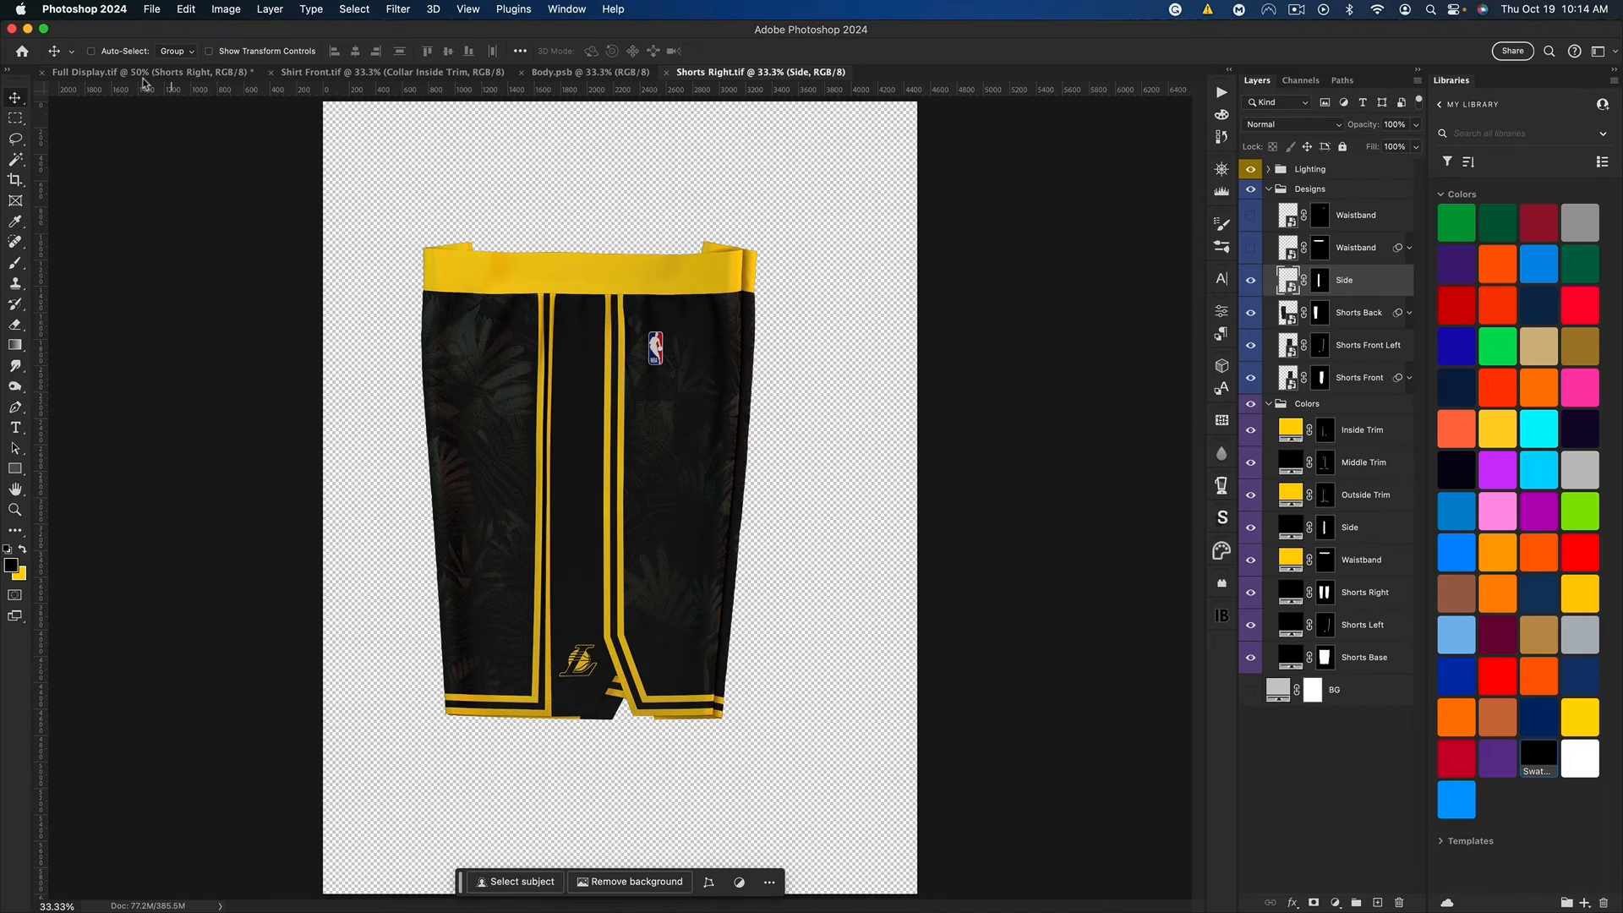
pyautogui.click(119, 72)
pyautogui.click(1283, 361)
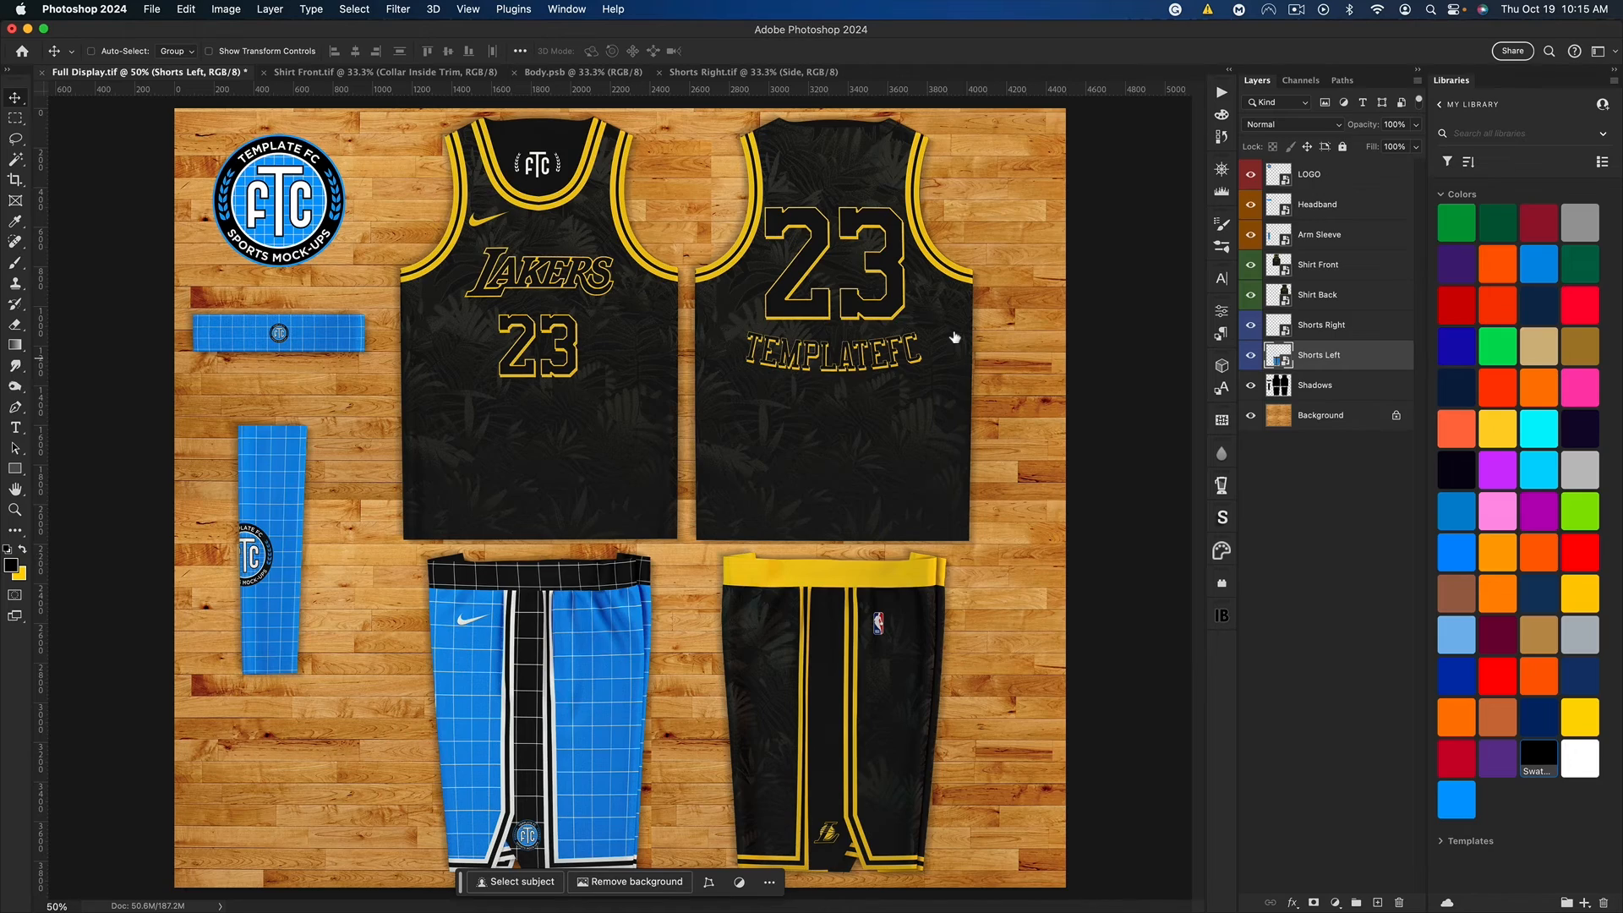
# Step: Copy the black fill and leaf pattern into Shorts.psb and Shorts1.psb, and the yellow-and-black Lakers logo into Side.psb
pyautogui.press('super+c')
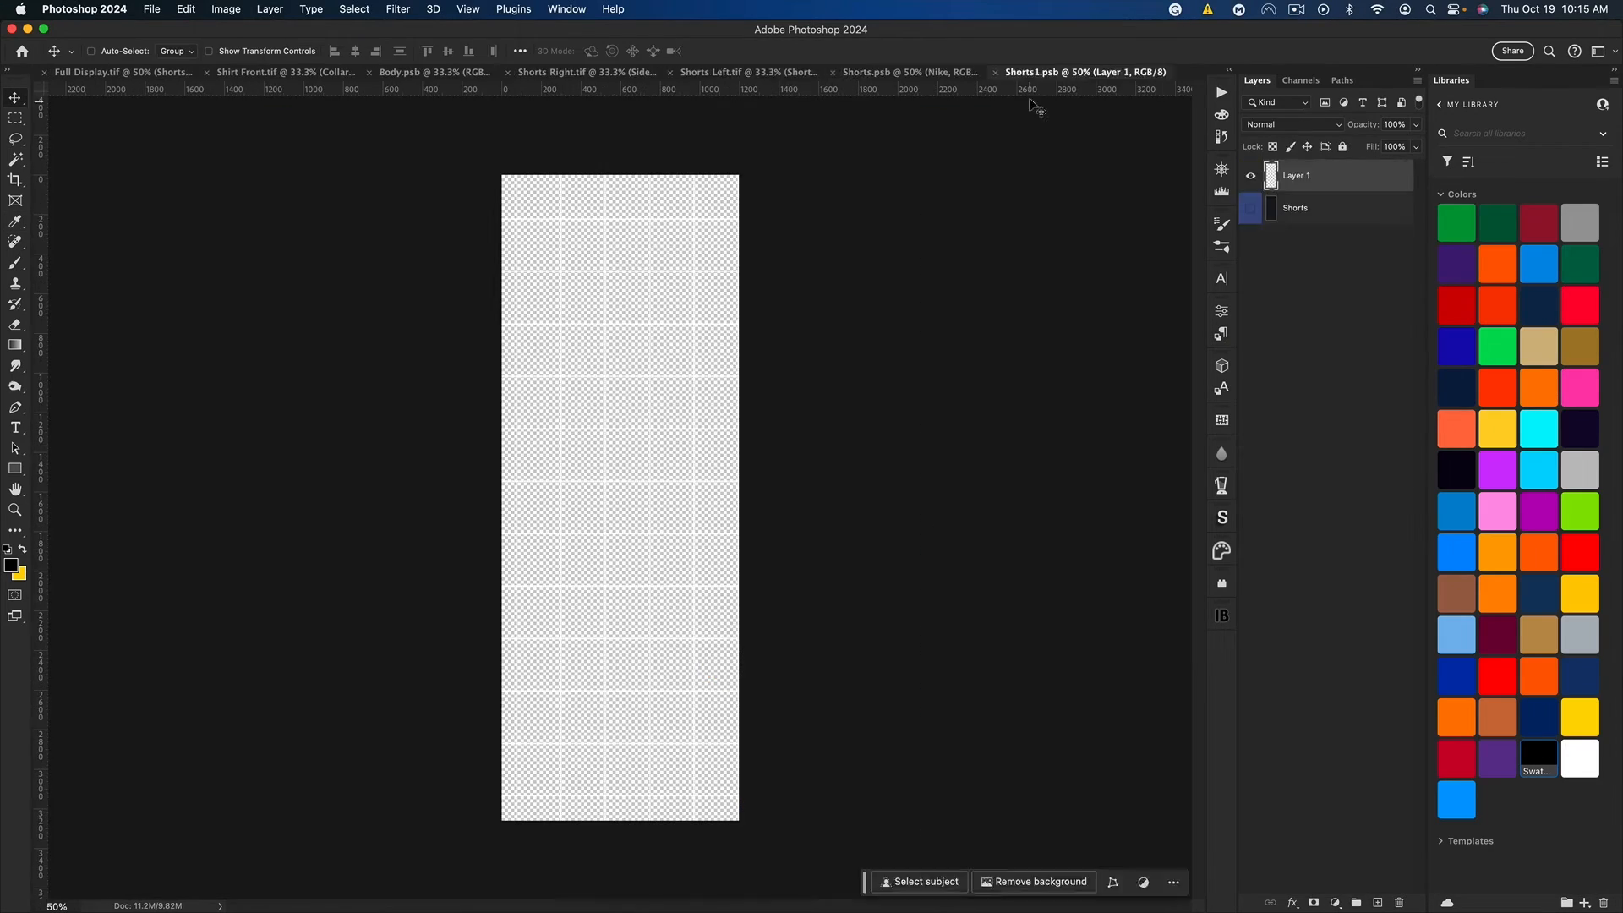
pyautogui.press('super+v')
pyautogui.press('super+t')
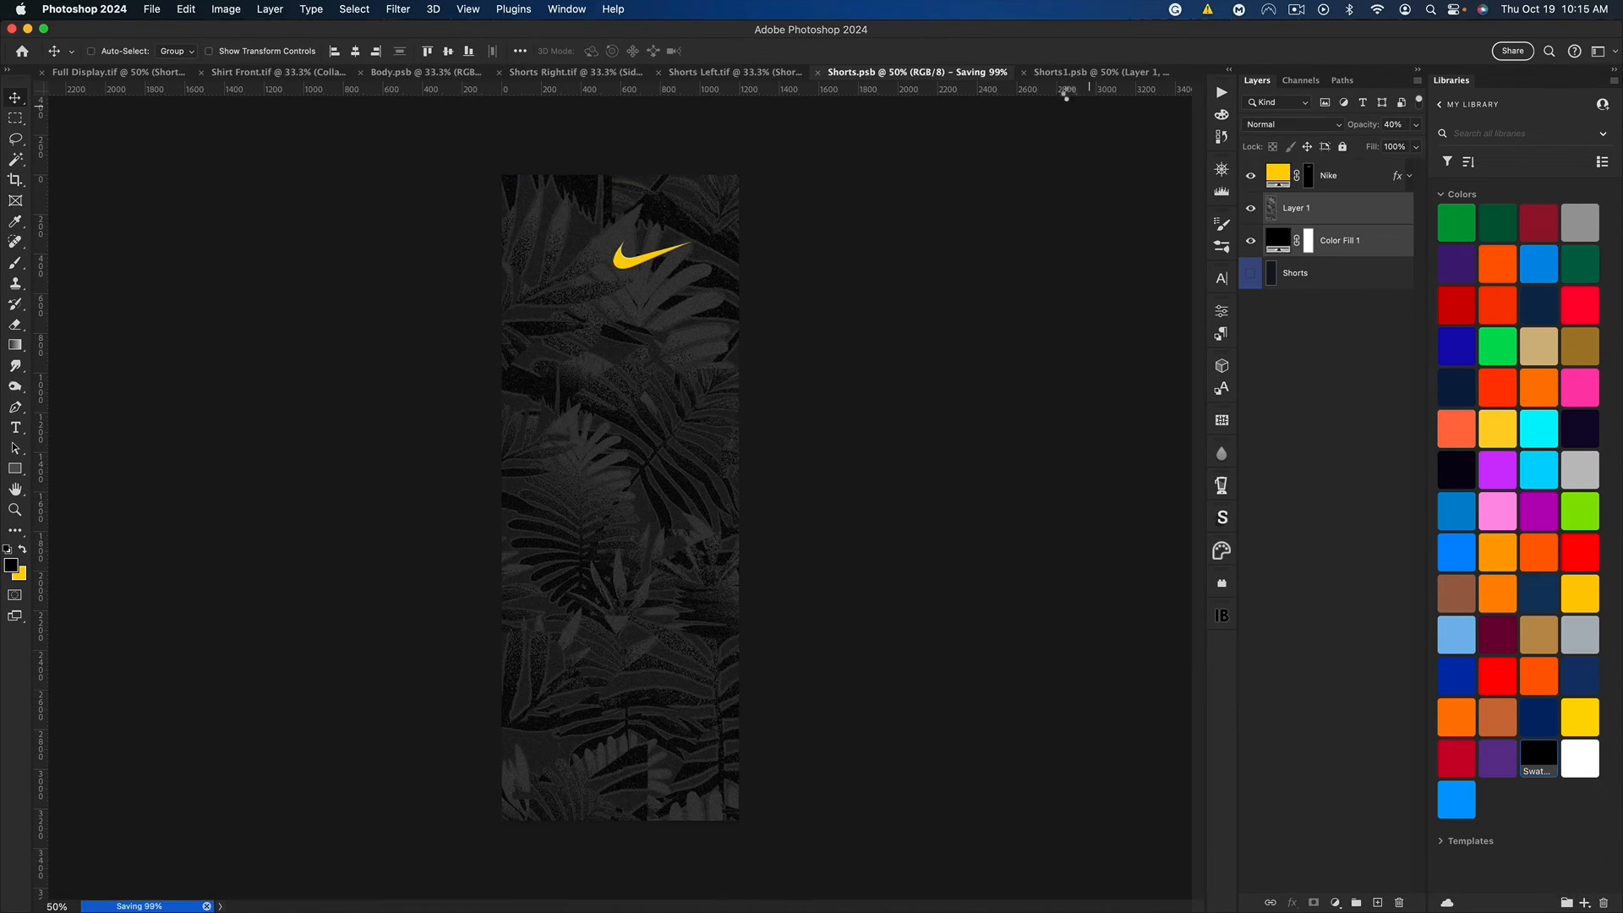
pyautogui.press('super+v')
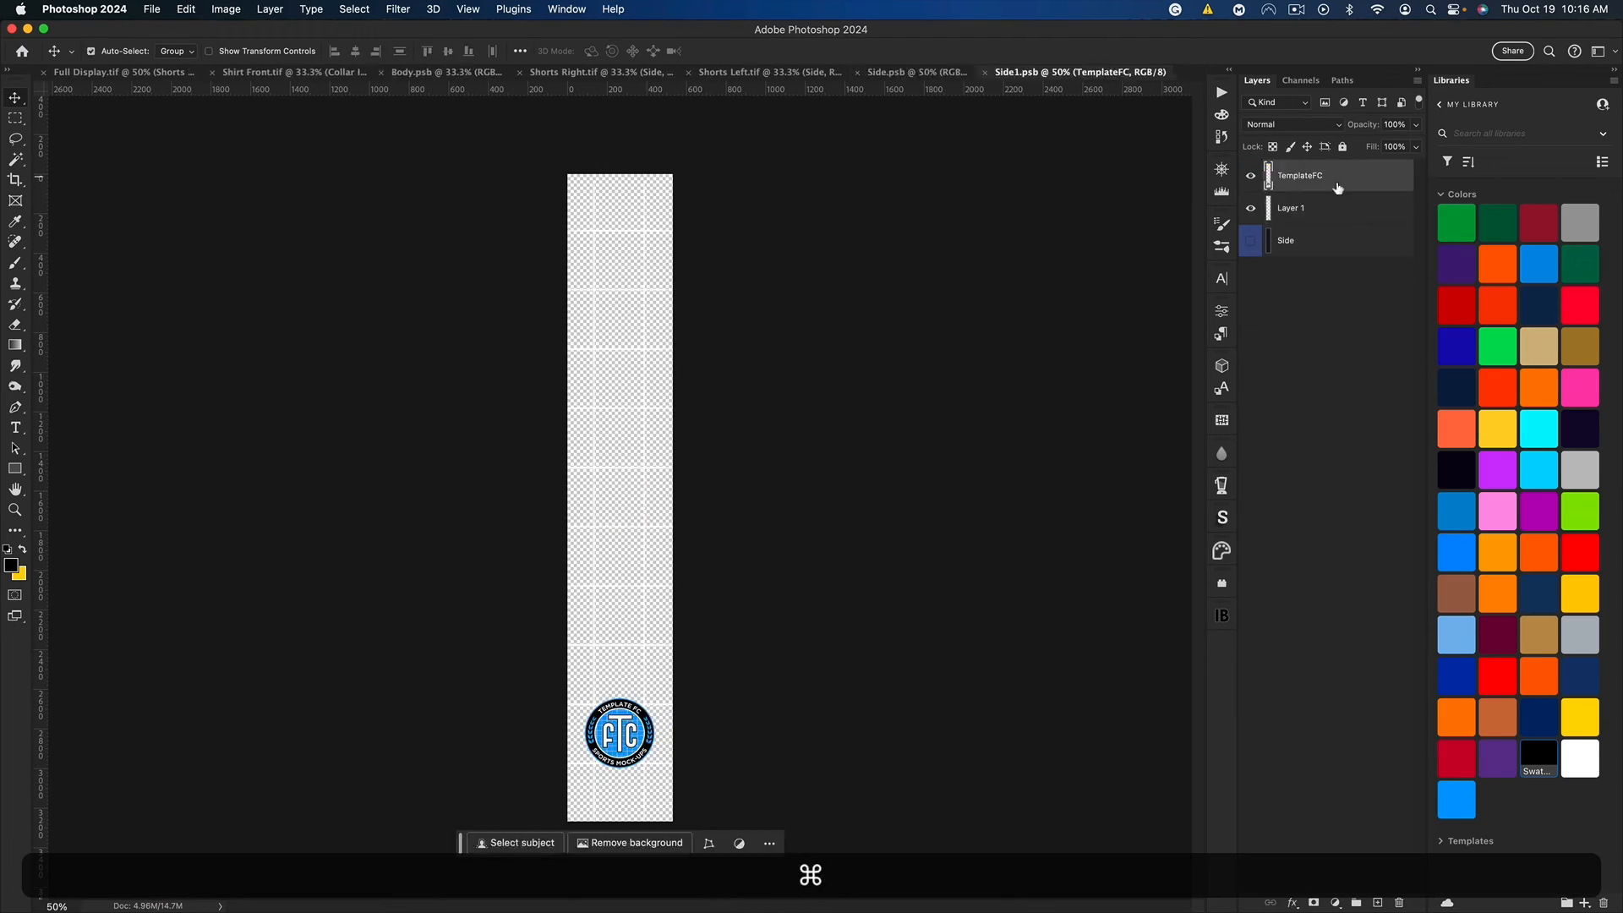
pyautogui.press('super+BackSpace')
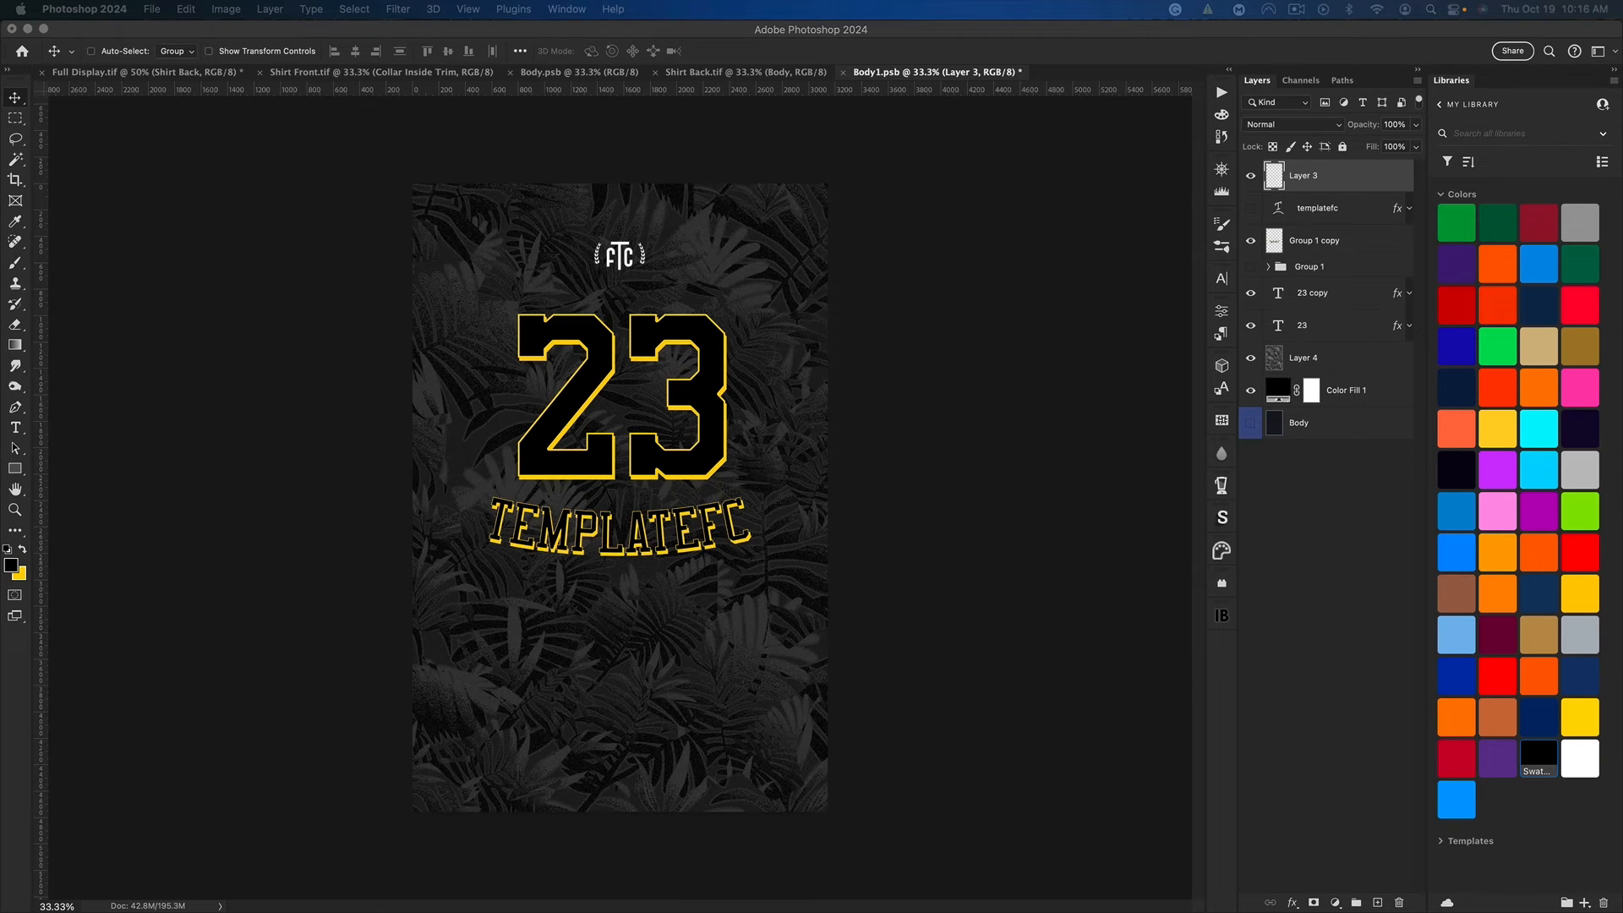
# Step: In Body1.psb, replace the small FTC logo above the 23 with the NBA logo, save and close it, and return to Shirt Back.tif
pyautogui.click(665, 296)
pyautogui.press('super+v')
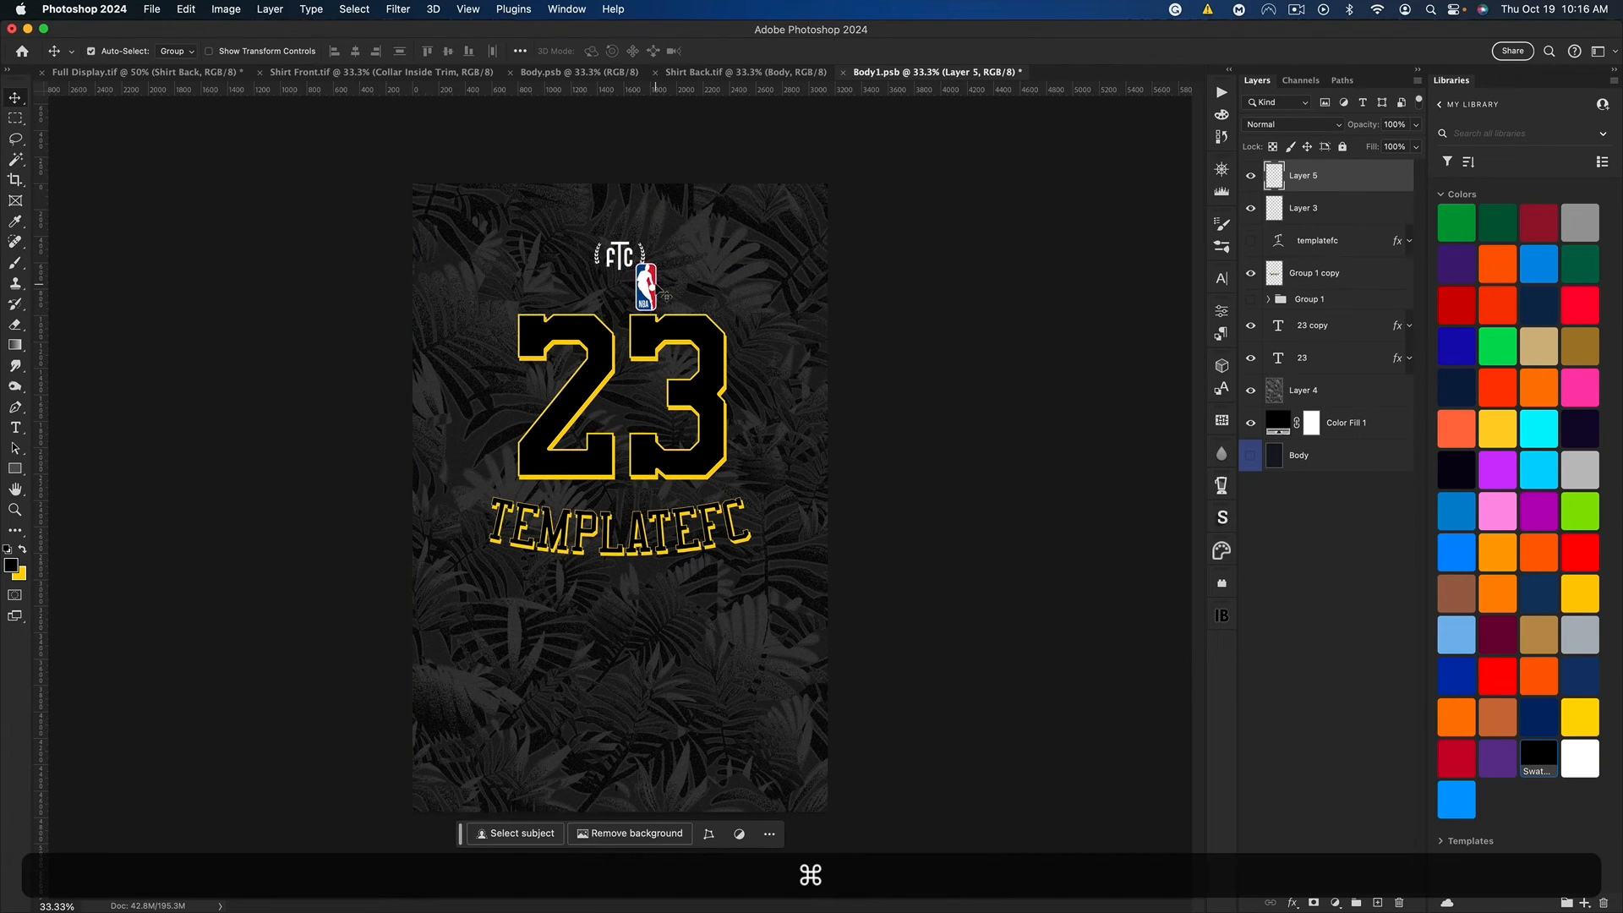
pyautogui.moveTo(665, 296); pyautogui.dragTo(636, 250)
pyautogui.press('super+s')
pyautogui.press('super+w')
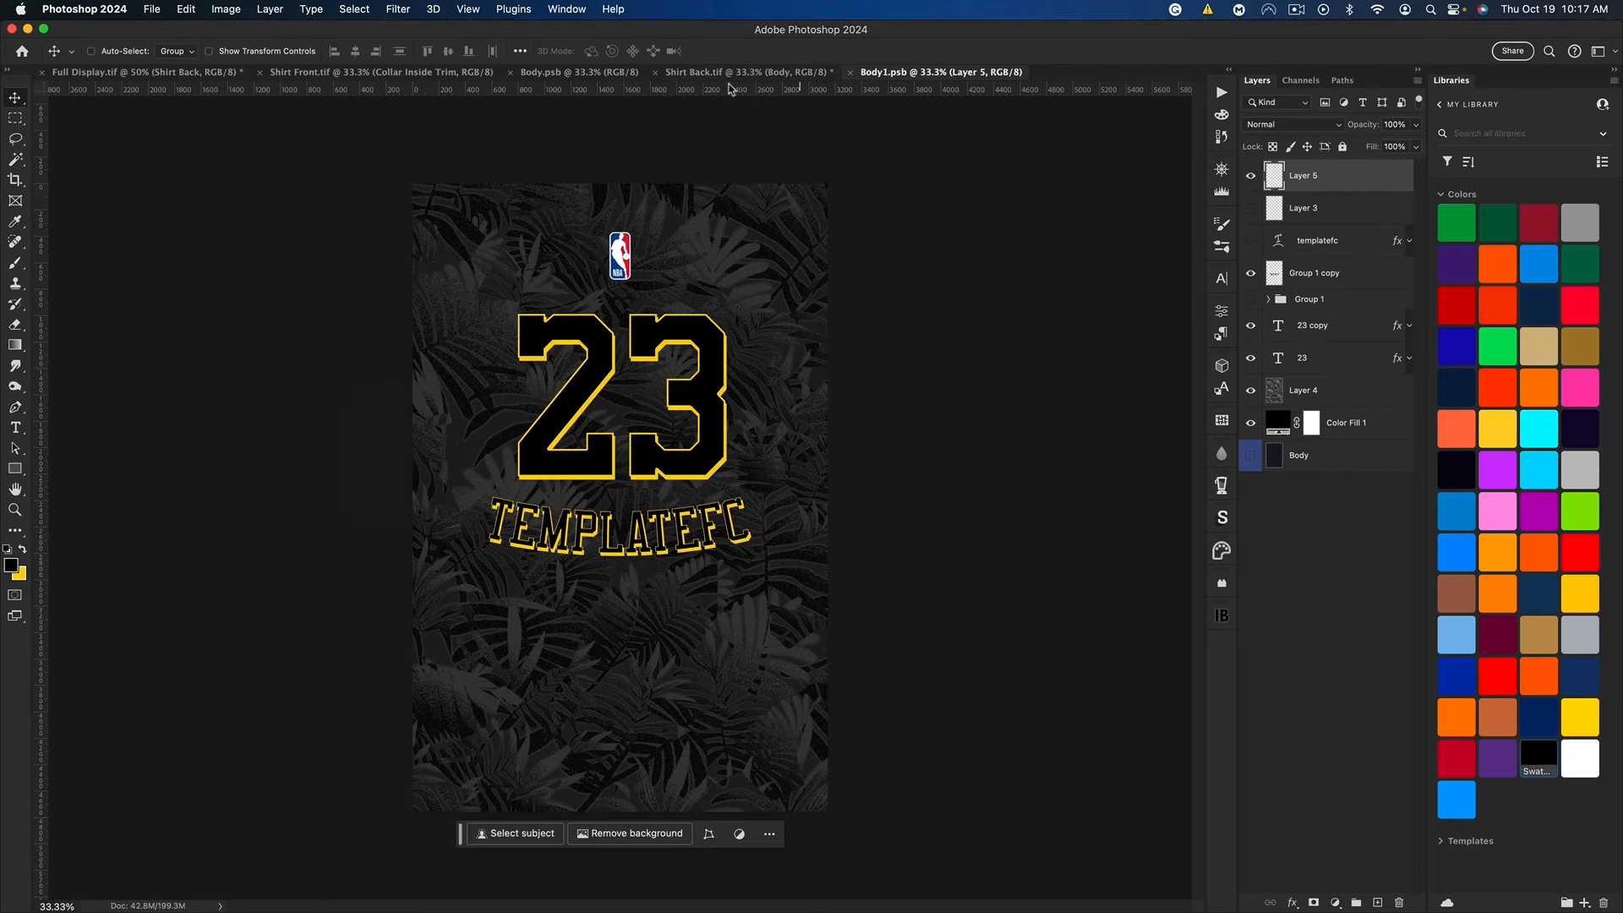
pyautogui.click(655, 73)
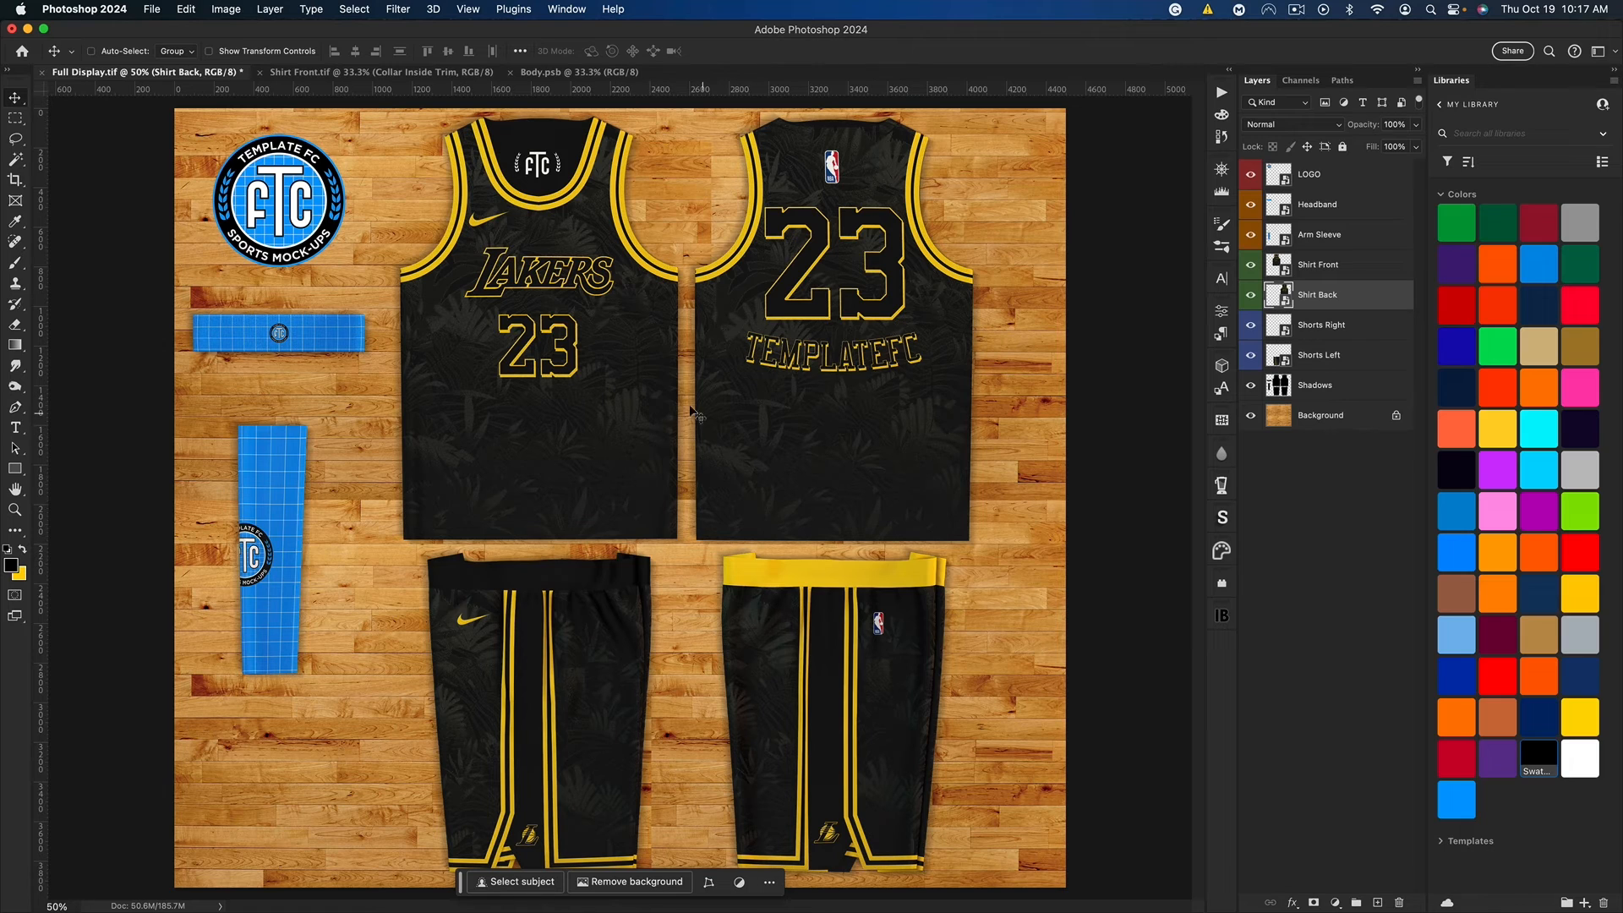
# Step: Make the Shorts Left waistband yellow, and open the Headband and Arm Sleeve smart objects from Full Display.tif
pyautogui.click(1284, 361)
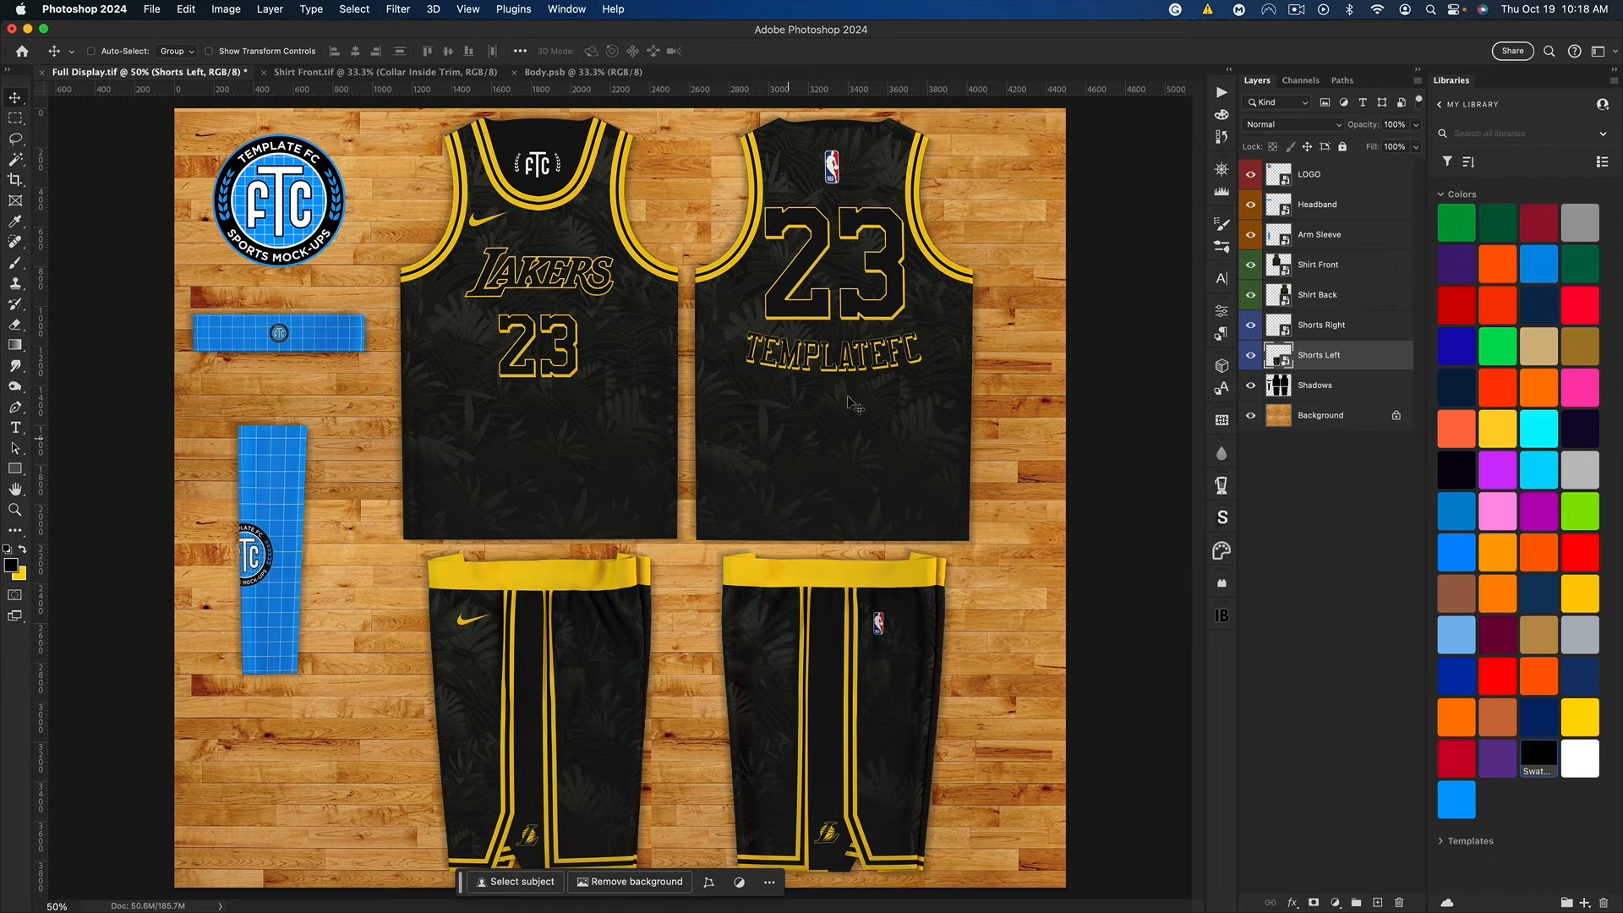
pyautogui.doubleClick(1279, 204)
pyautogui.click(127, 73)
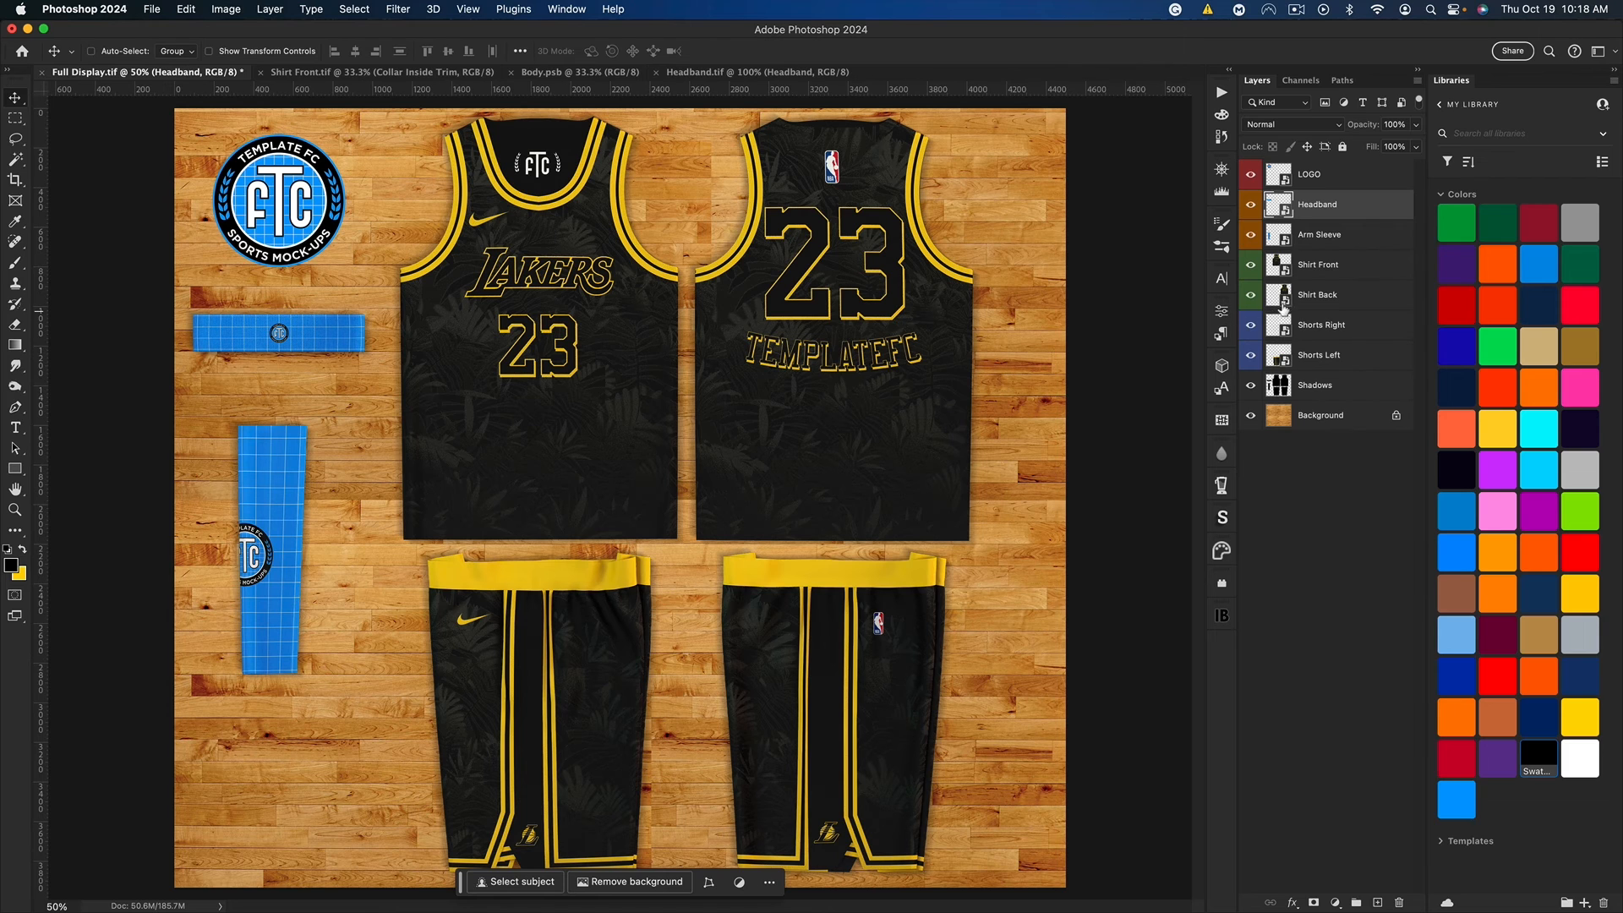
pyautogui.click(1284, 238)
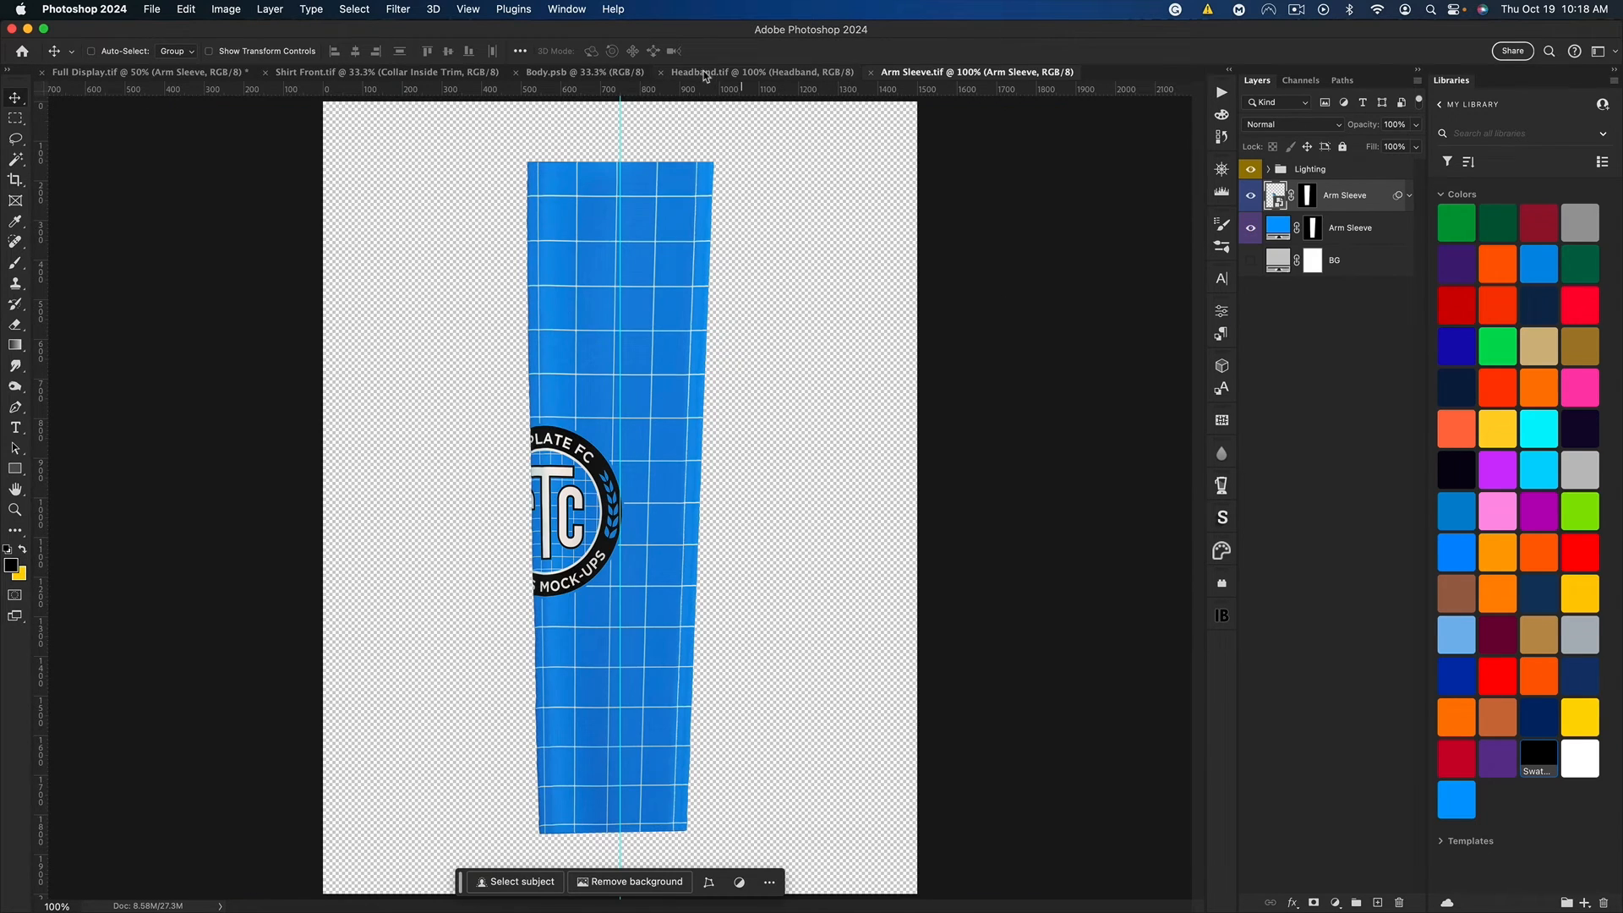
# Step: In Headband.tif, change the headband's base colour fill to yellow ffd200
pyautogui.click(706, 74)
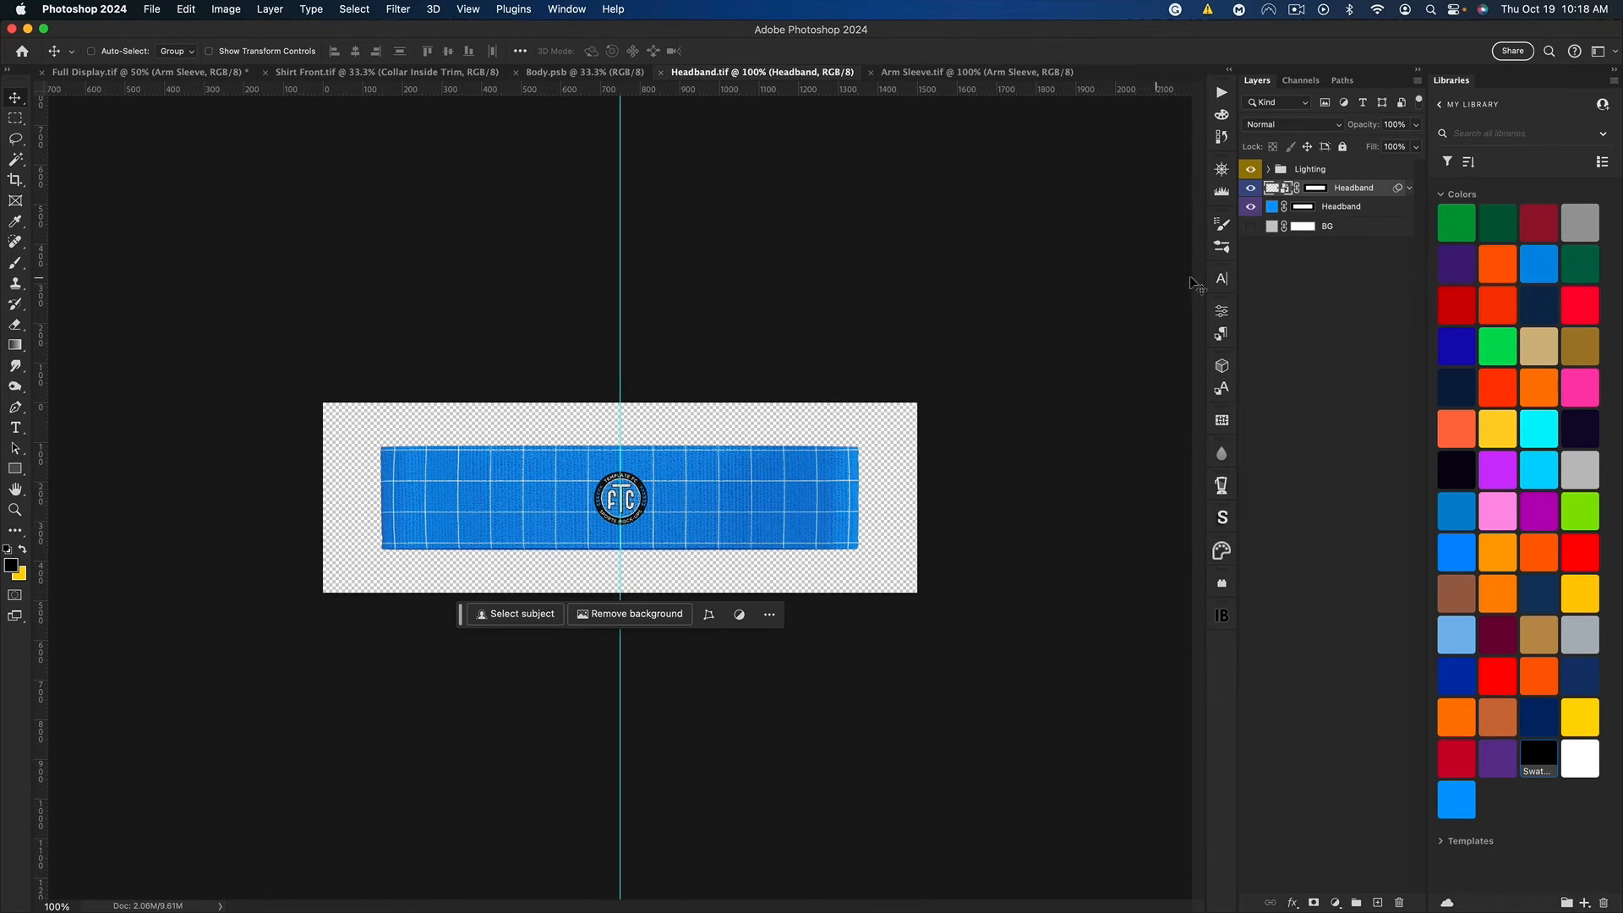
pyautogui.click(1278, 208)
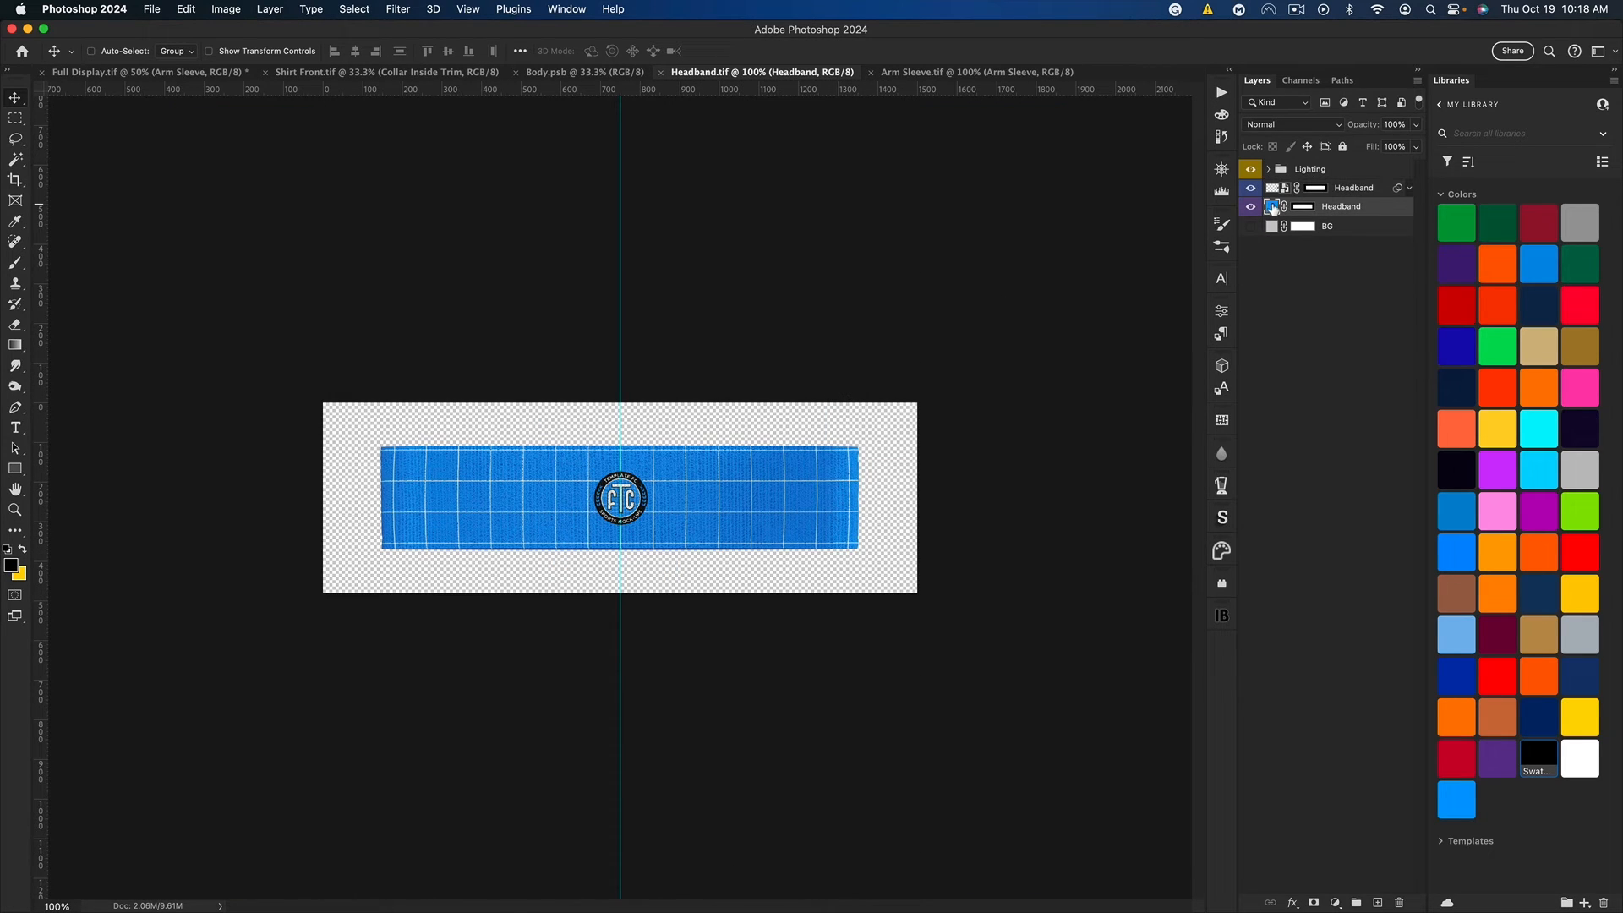
pyautogui.press('i')
pyautogui.press('super+BackSpace')
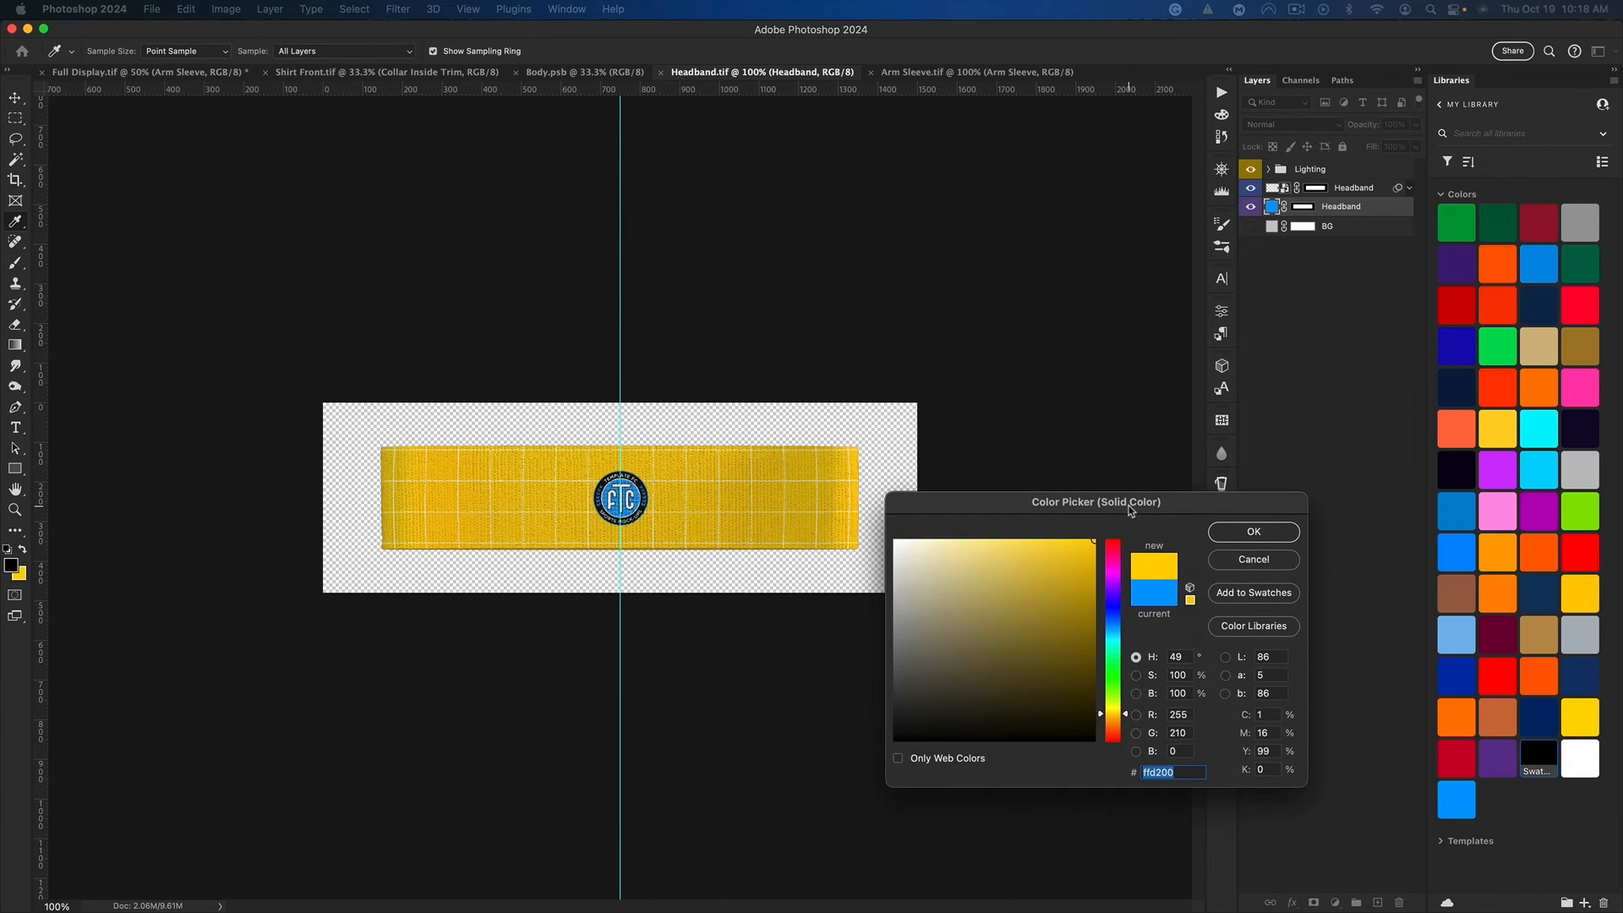
pyautogui.click(1255, 532)
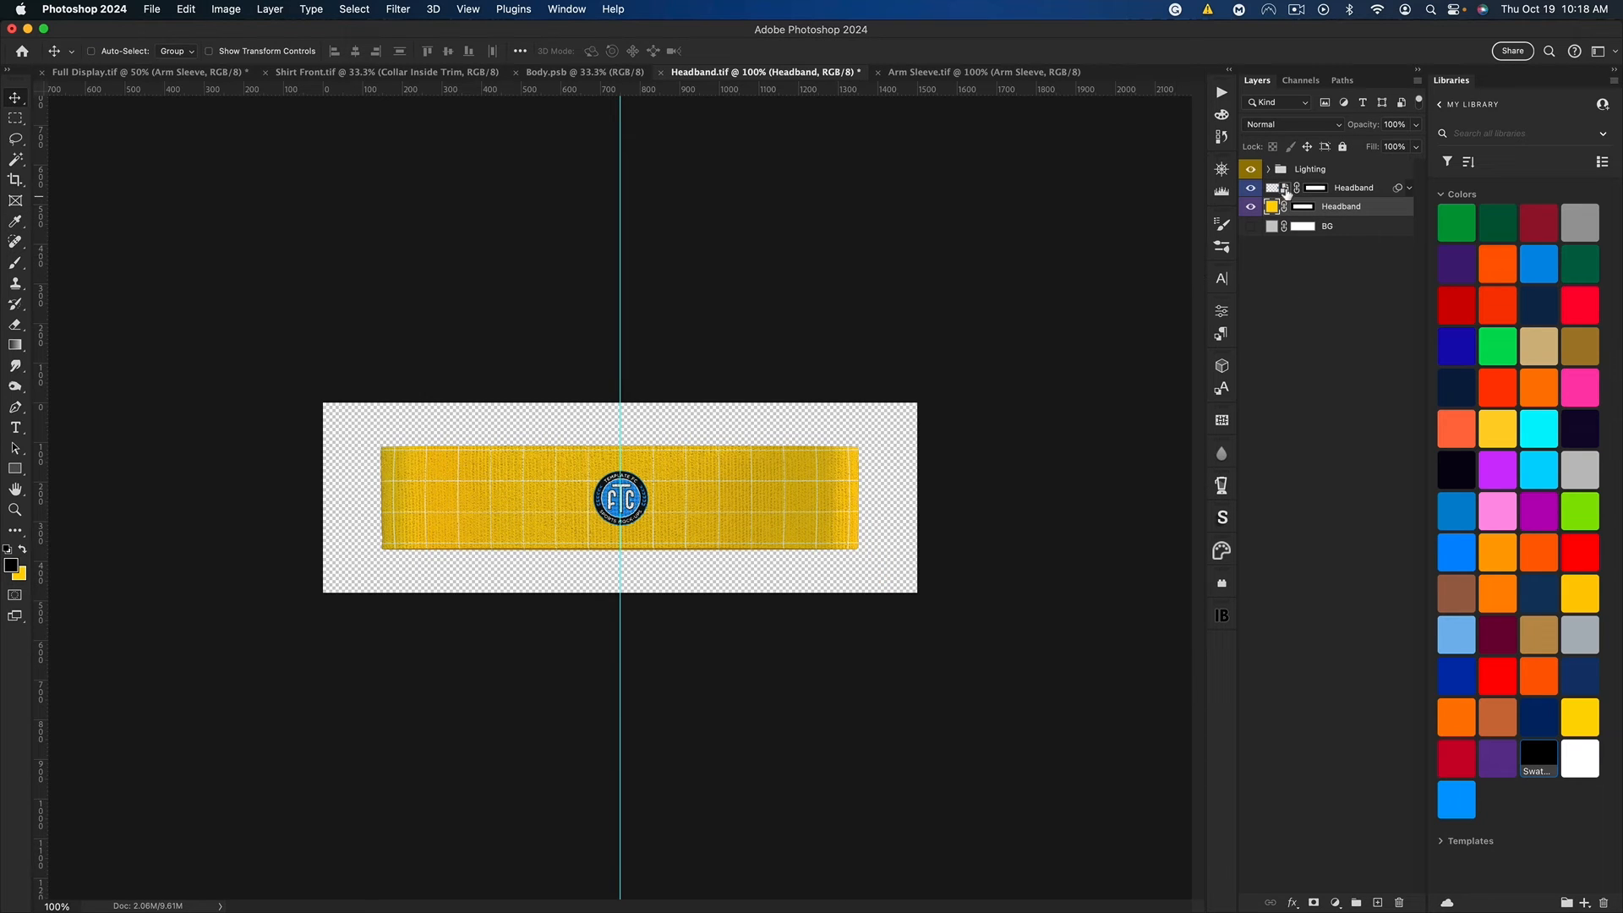
# Step: In Headband.psb, add the Lakers L logo at the centre scaled to about 164%, and hide the TemplateFC logo and Layer 1 grid
pyautogui.doubleClick(1285, 190)
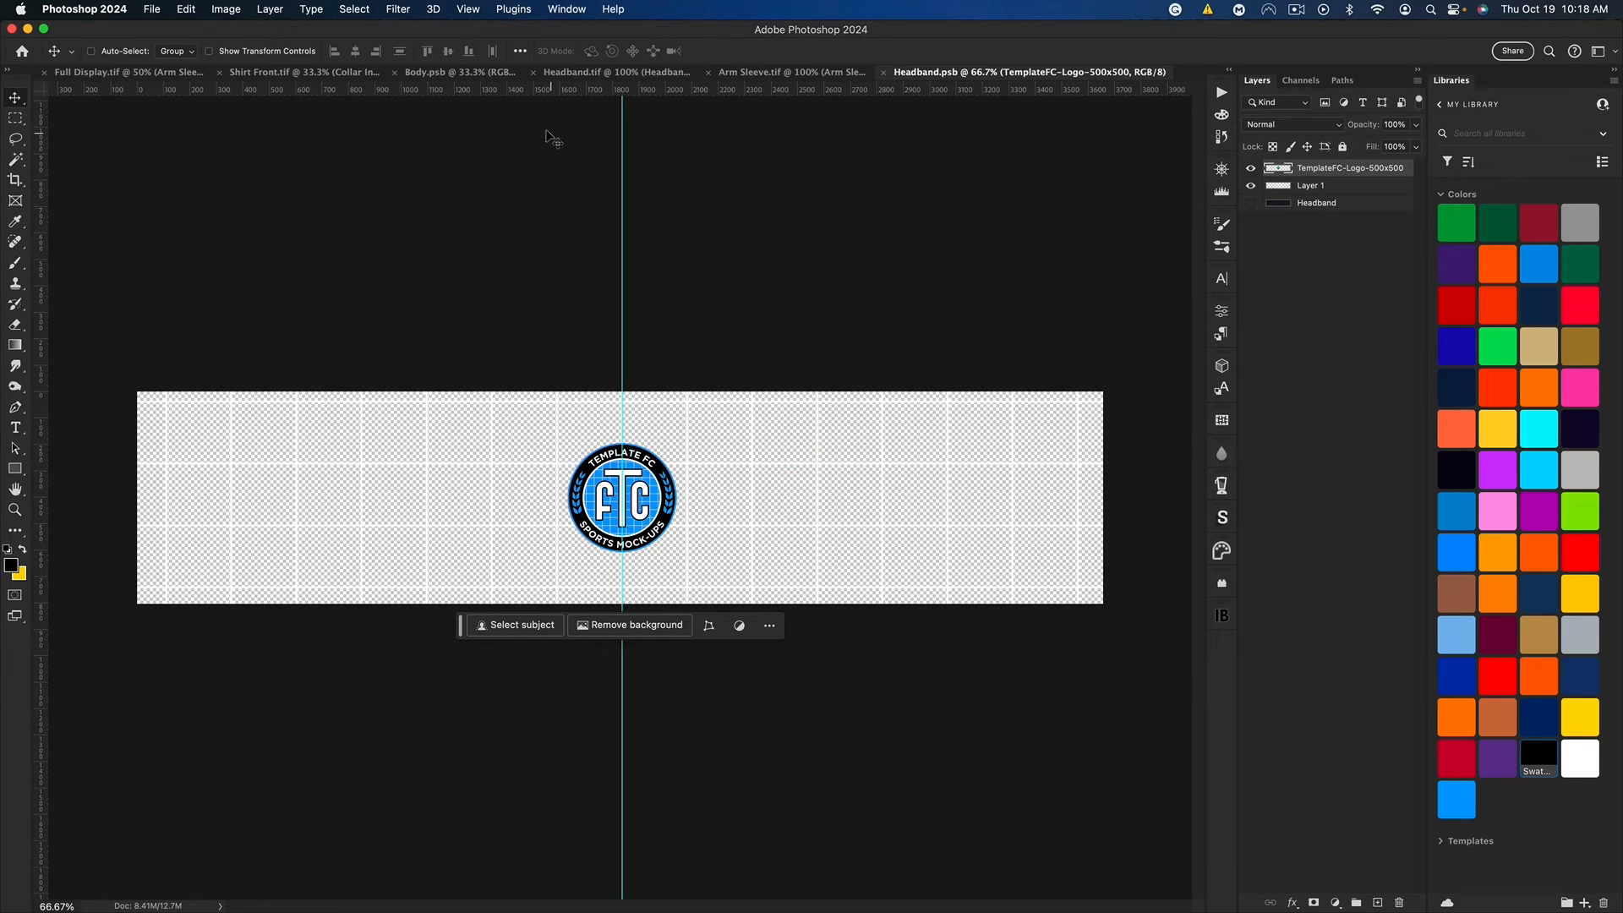
pyautogui.press('super+Tab')
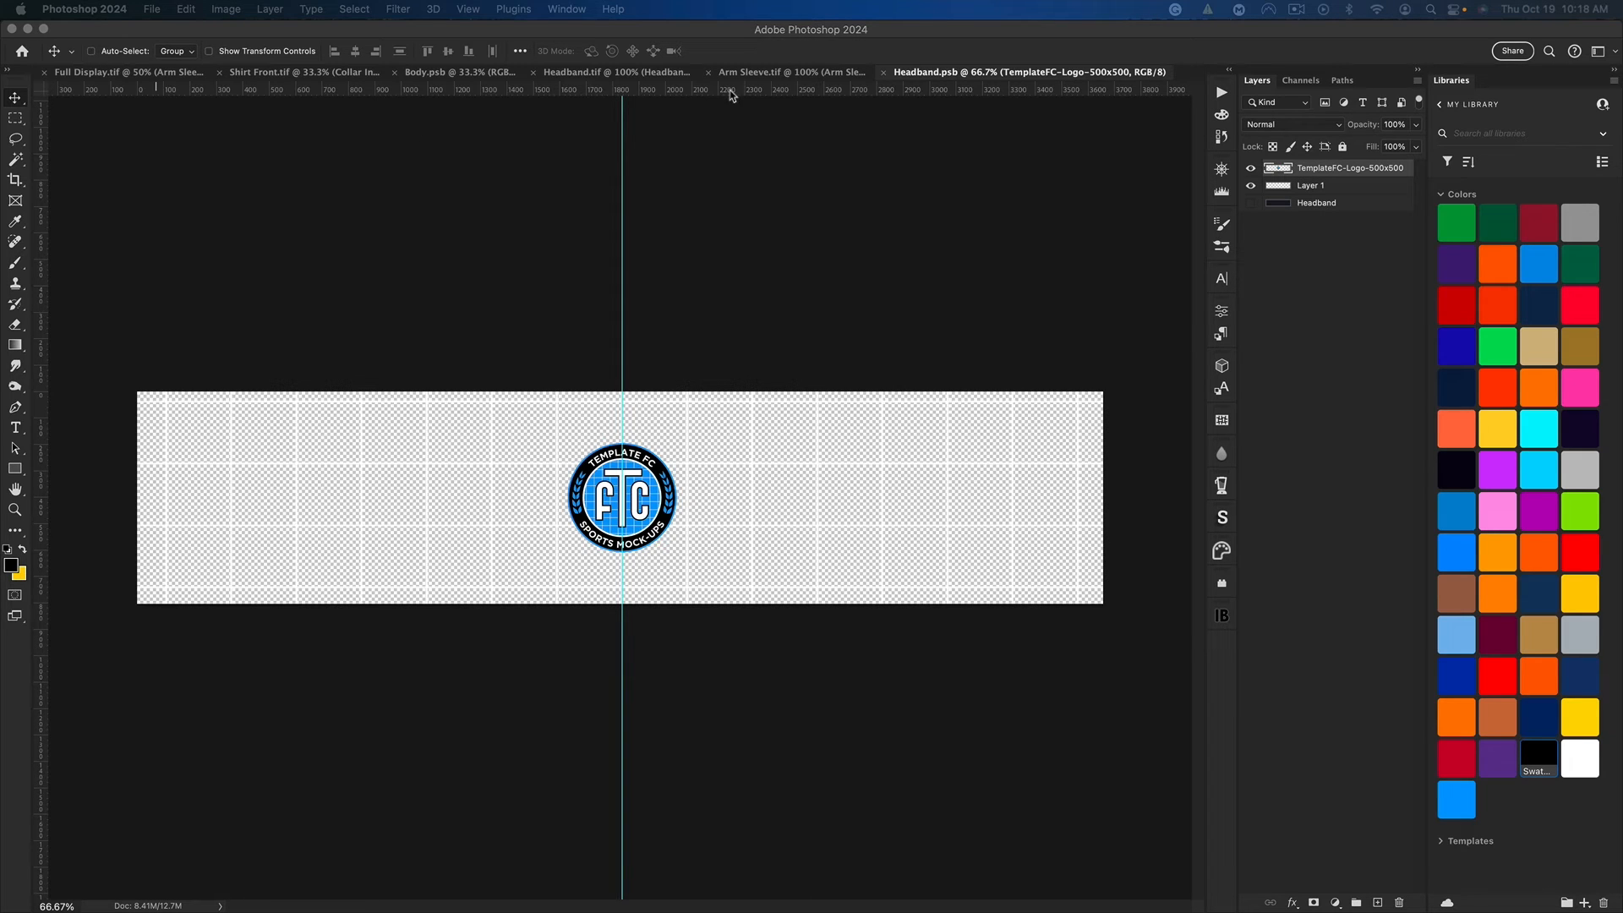
pyautogui.moveTo(0, 451); pyautogui.dragTo(642, 450)
pyautogui.press('super+t')
pyautogui.press('alt')
pyautogui.press('alt+super+z')
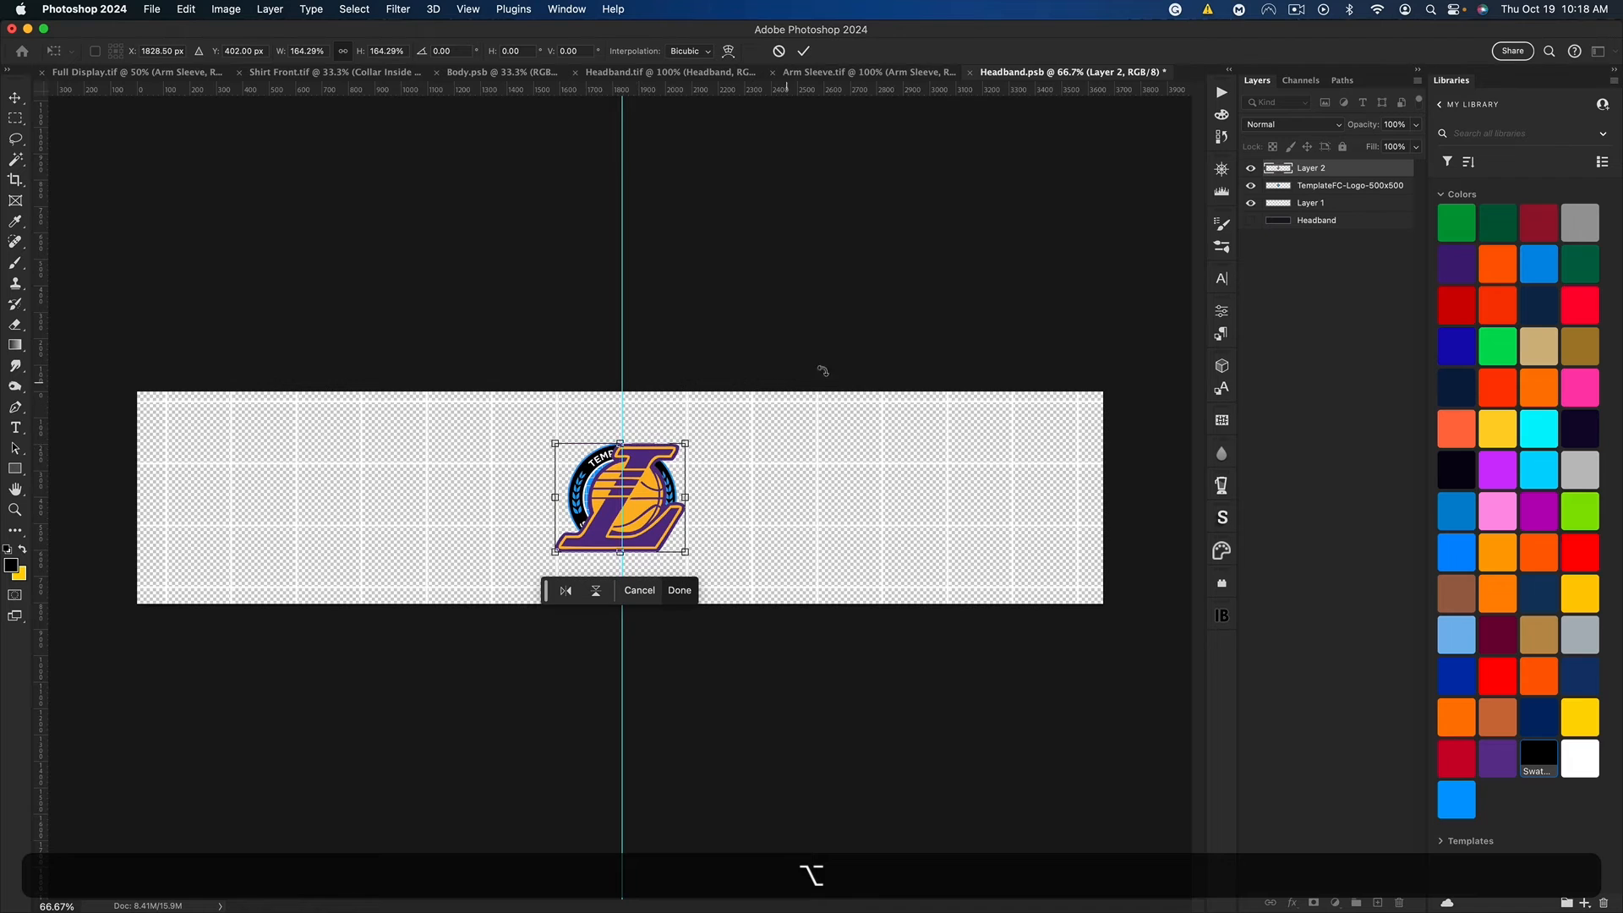
pyautogui.press('Return')
pyautogui.moveTo(1250, 185); pyautogui.dragTo(1250, 203)
# Step: Select the gold areas of the Lakers logo with Color Range and cover them with a yellow Solid Color fill layer
pyautogui.press('super+equal')
pyautogui.press('super+equal')
pyautogui.press('super+equal')
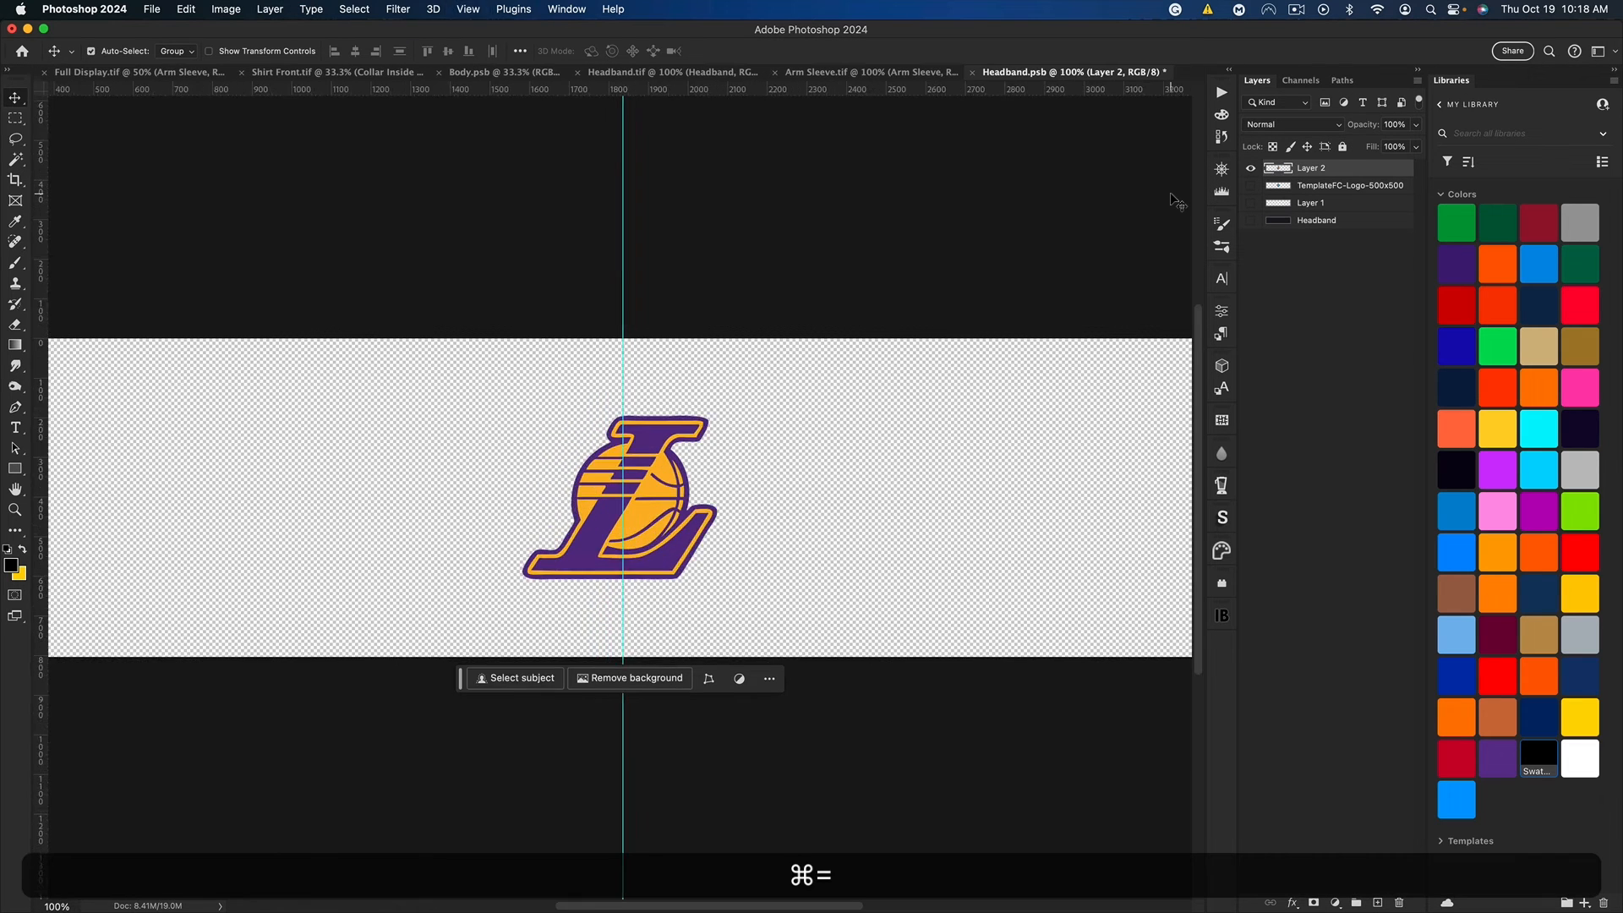
pyautogui.press('super+h')
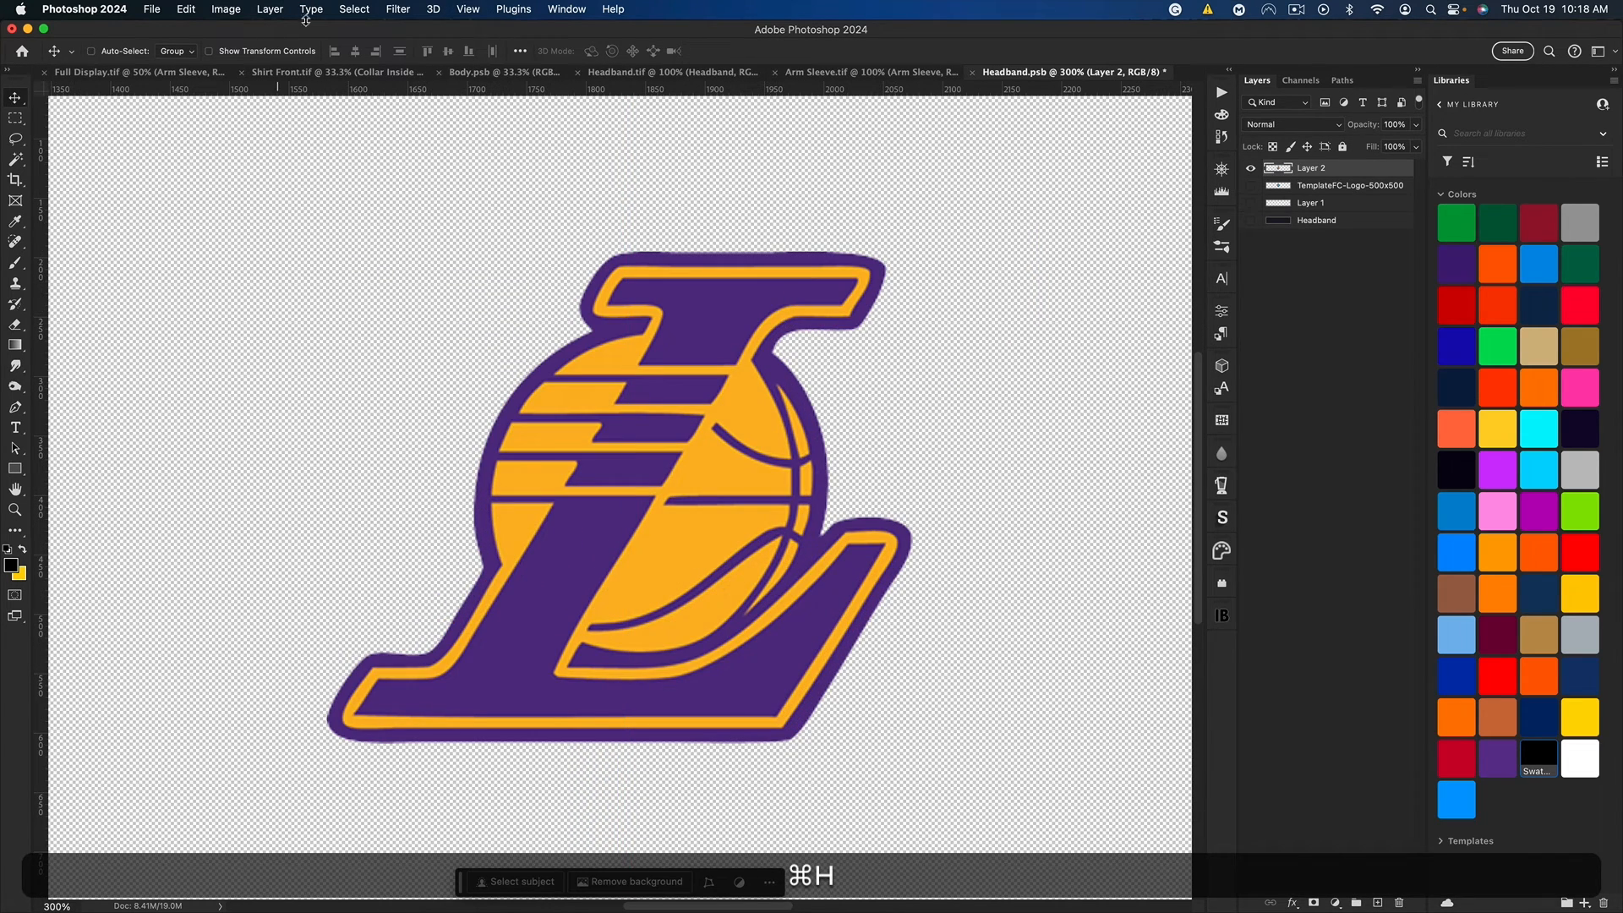
pyautogui.click(354, 9)
pyautogui.click(396, 164)
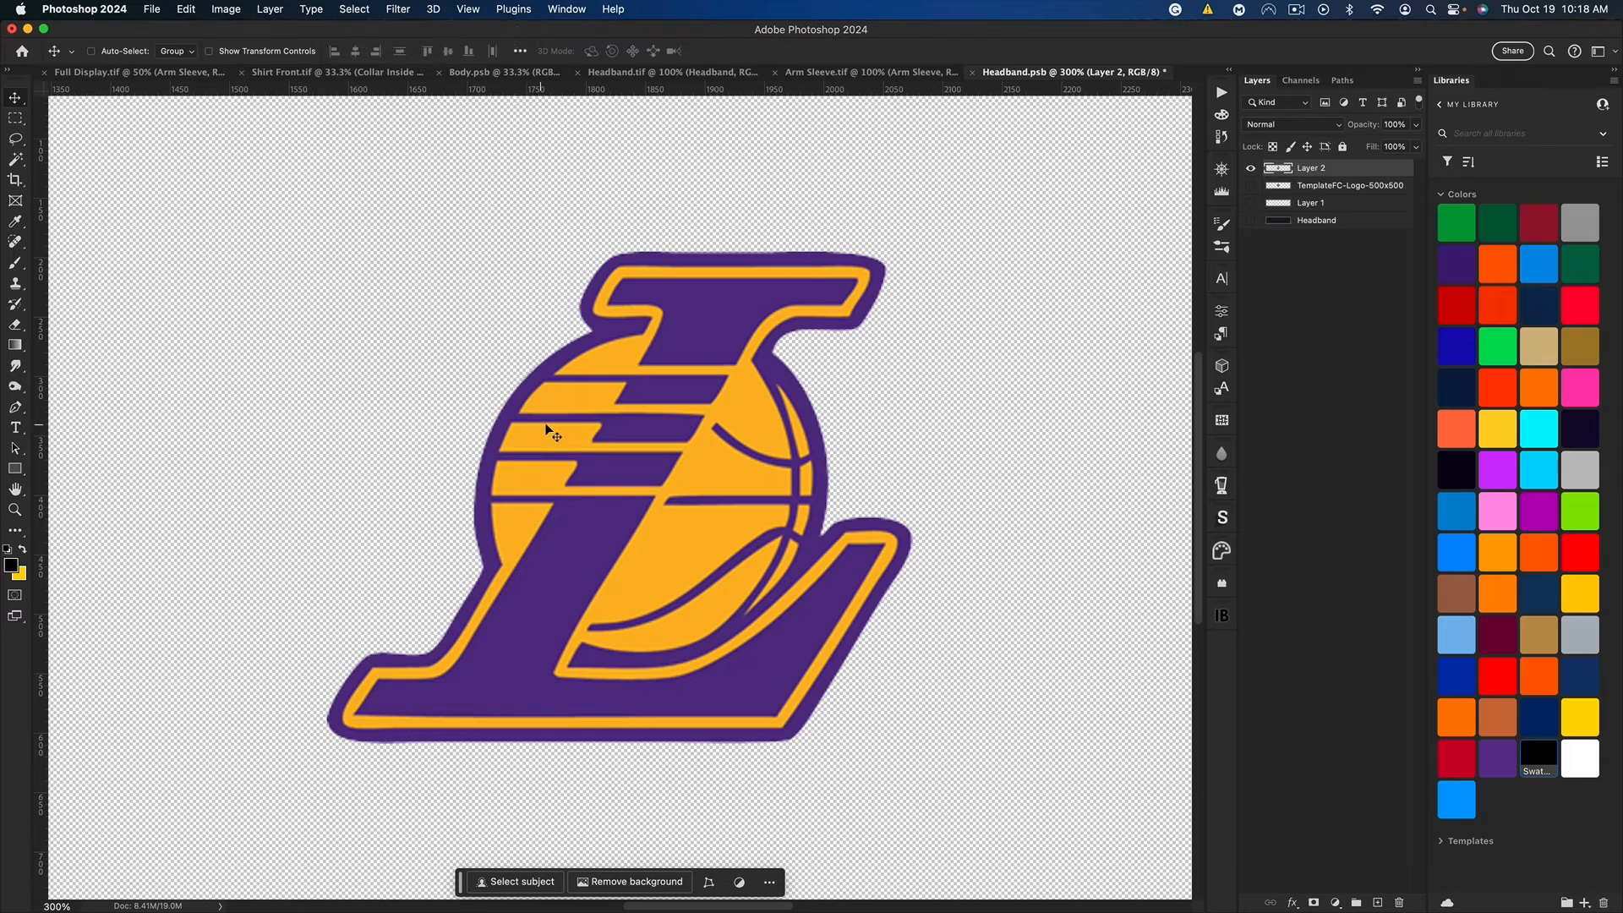
pyautogui.click(714, 459)
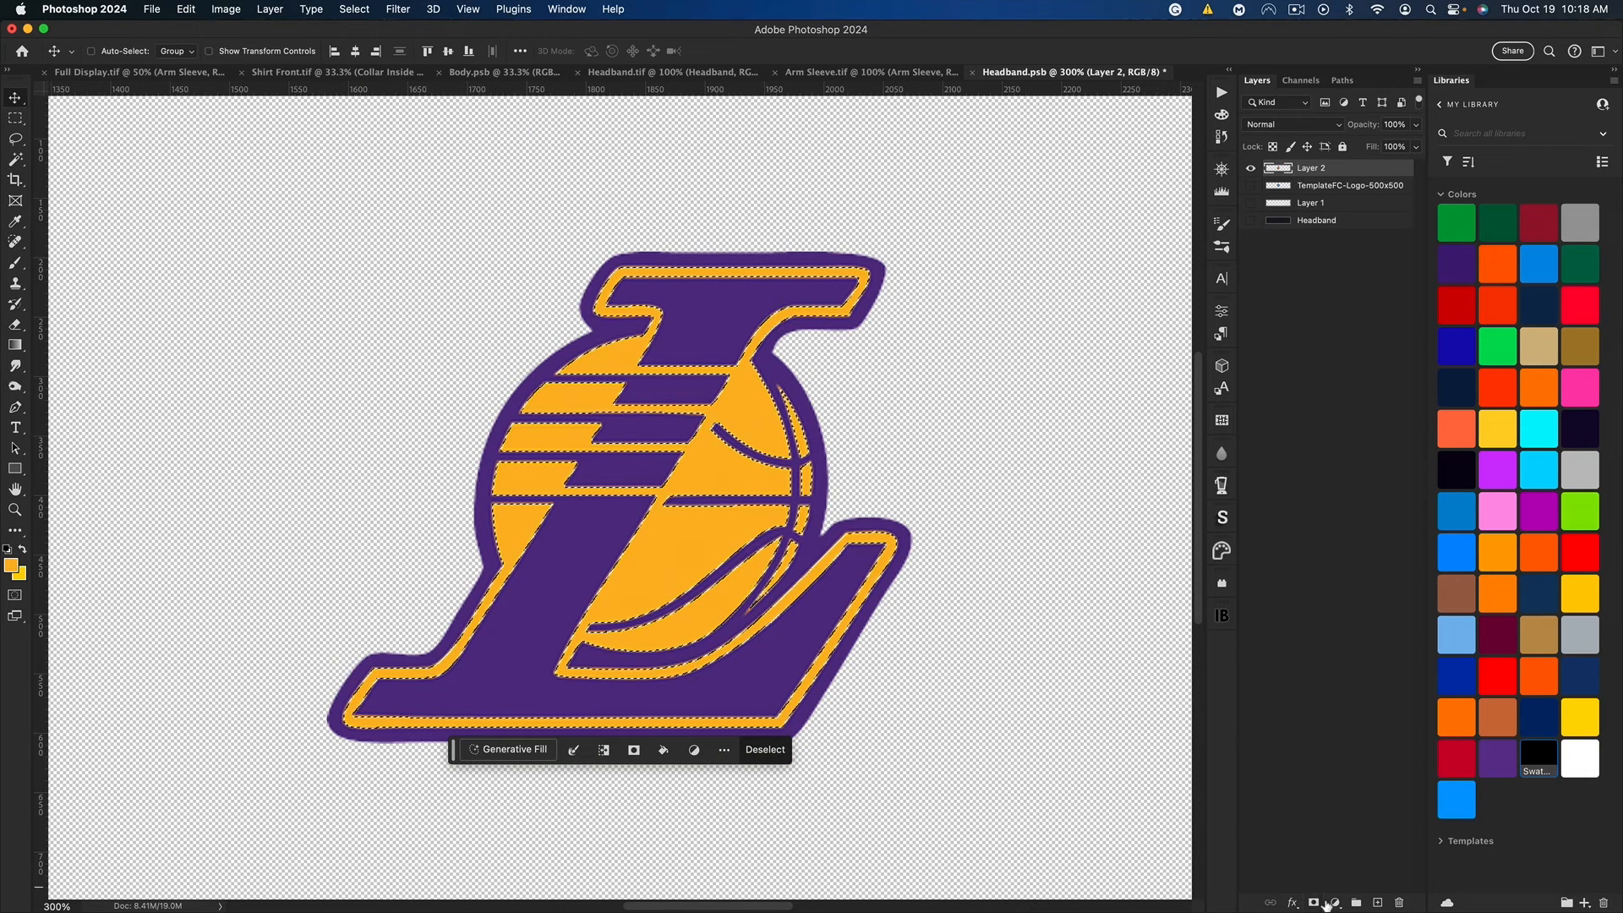
pyautogui.click(1335, 903)
pyautogui.click(1376, 670)
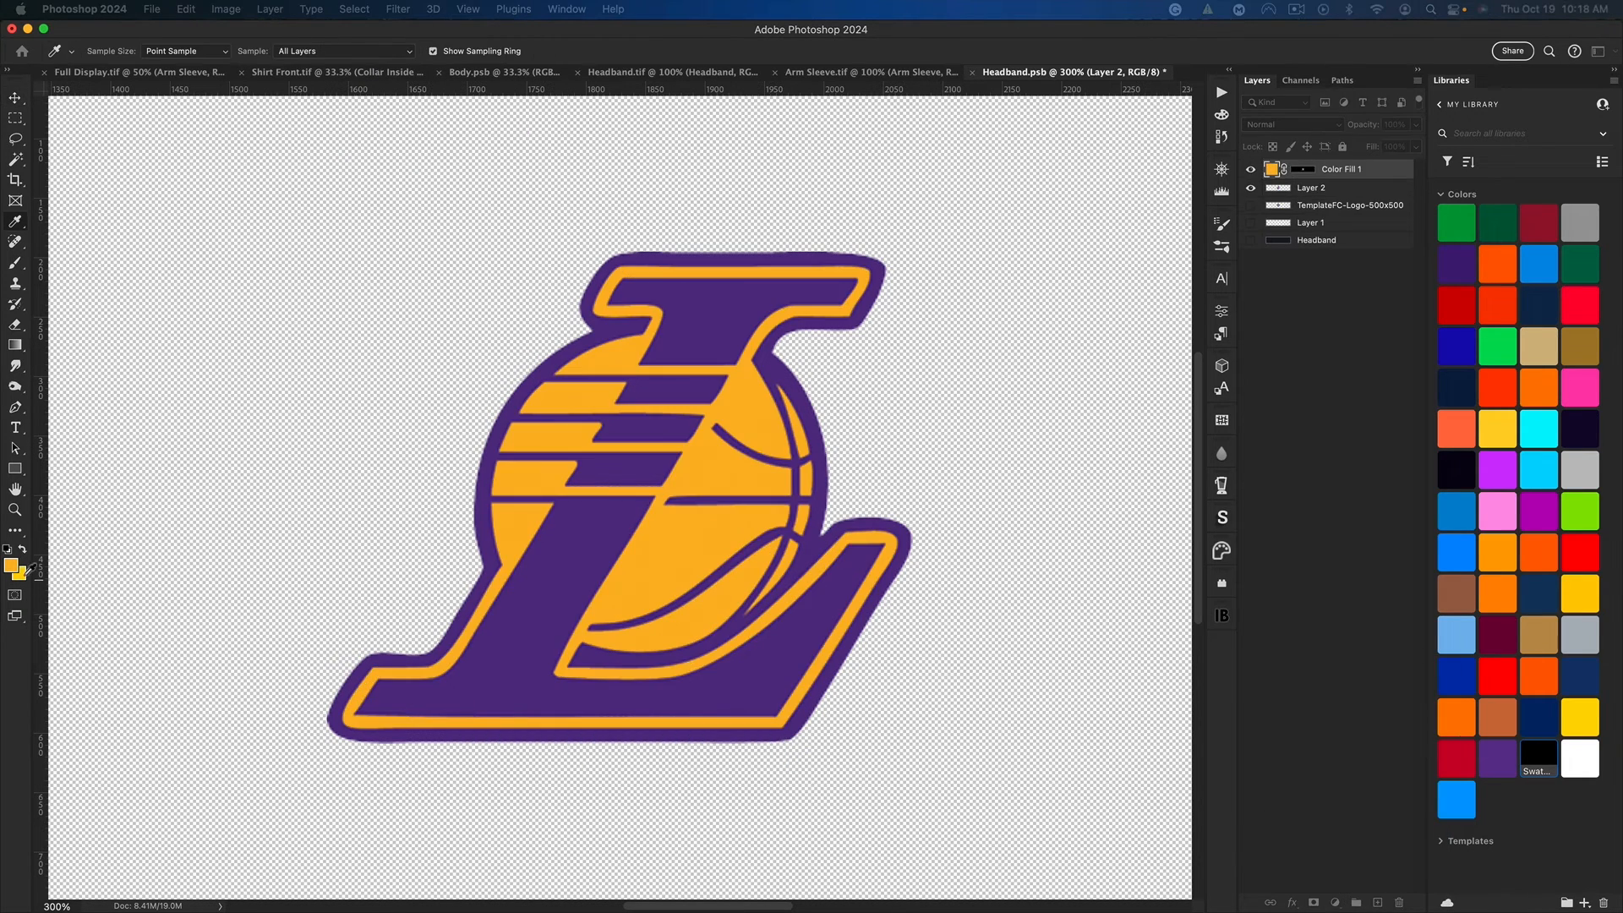
# Step: Turn the purple parts of the Lakers logo on Layer 2 black with Hue/Saturation, and save Headband.psb
pyautogui.click(1319, 190)
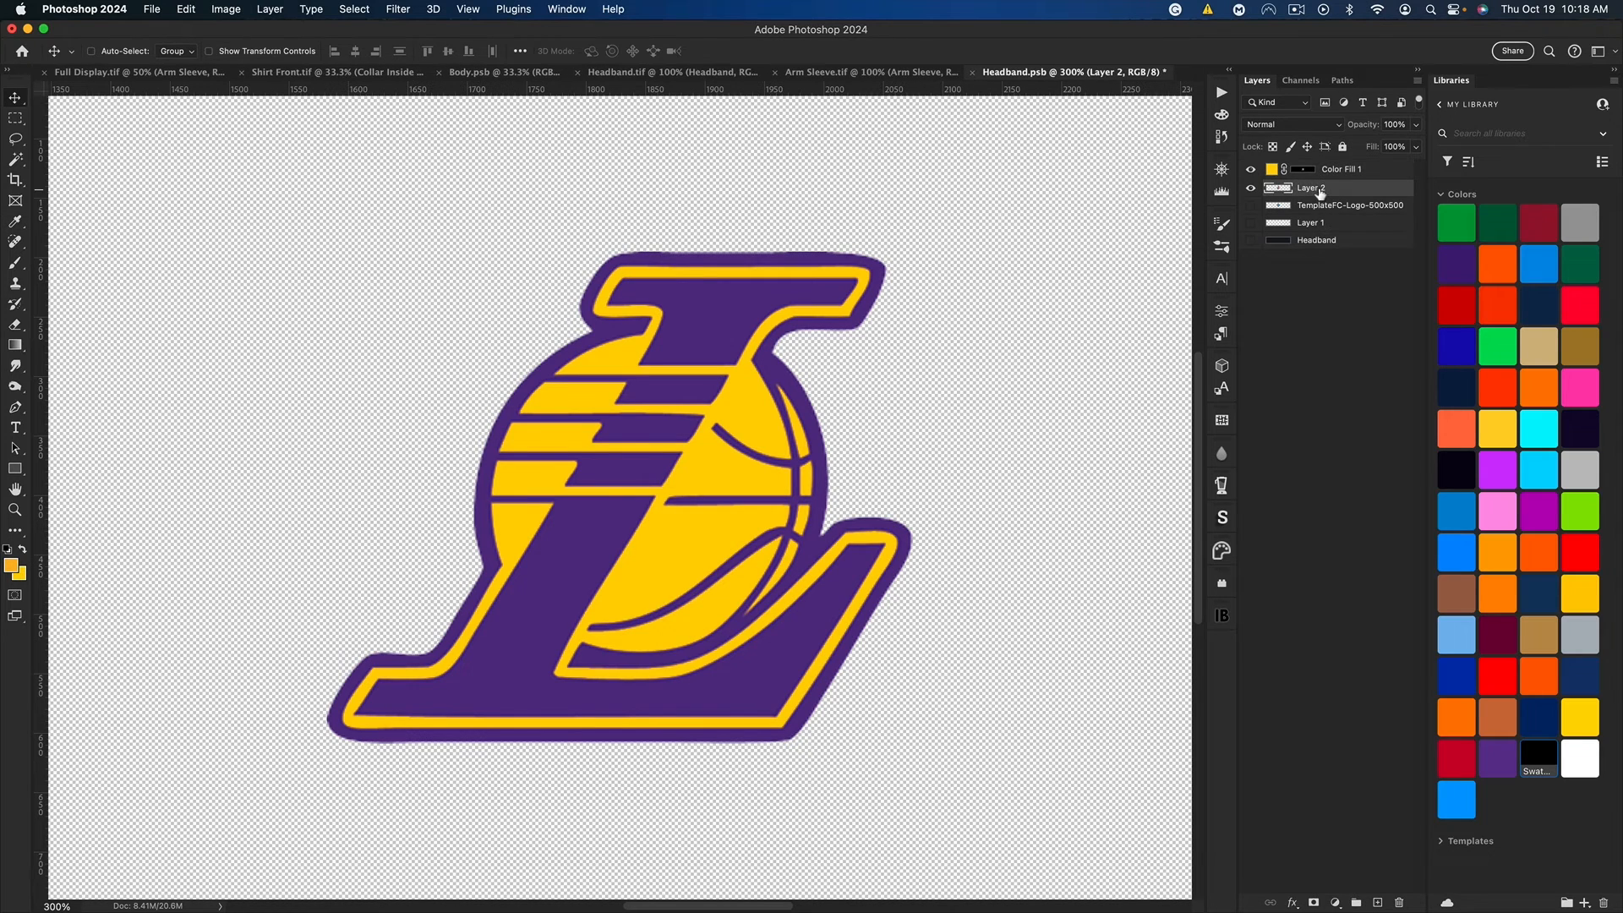
pyautogui.press('super+u')
pyautogui.moveTo(625, 594); pyautogui.dragTo(515, 594)
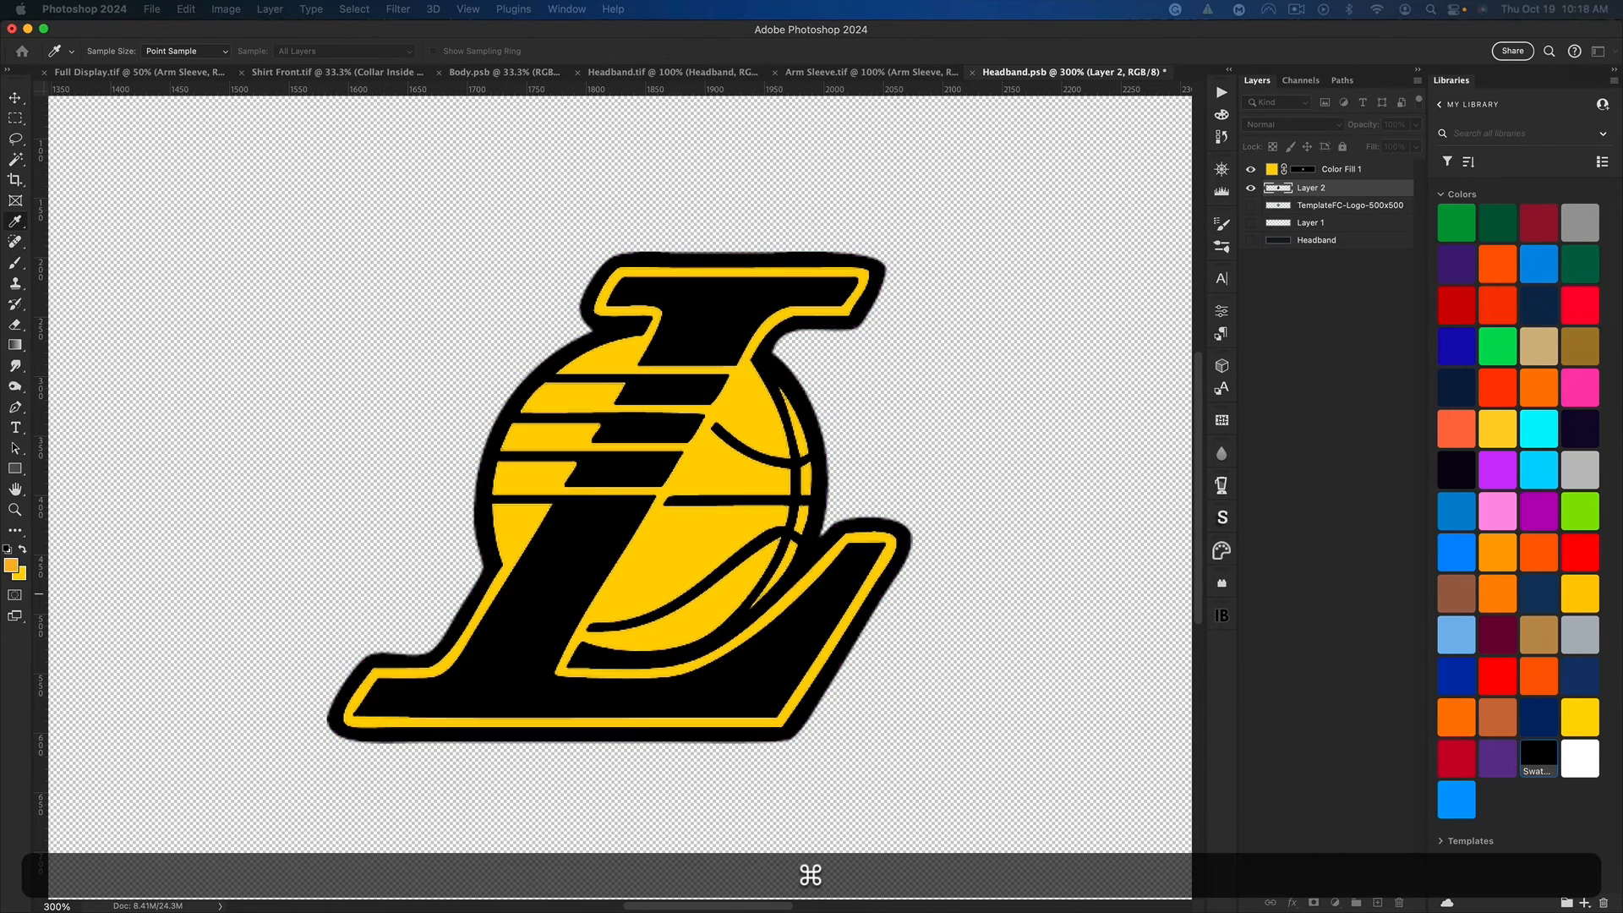
pyautogui.press('v')
pyautogui.press('super+s')
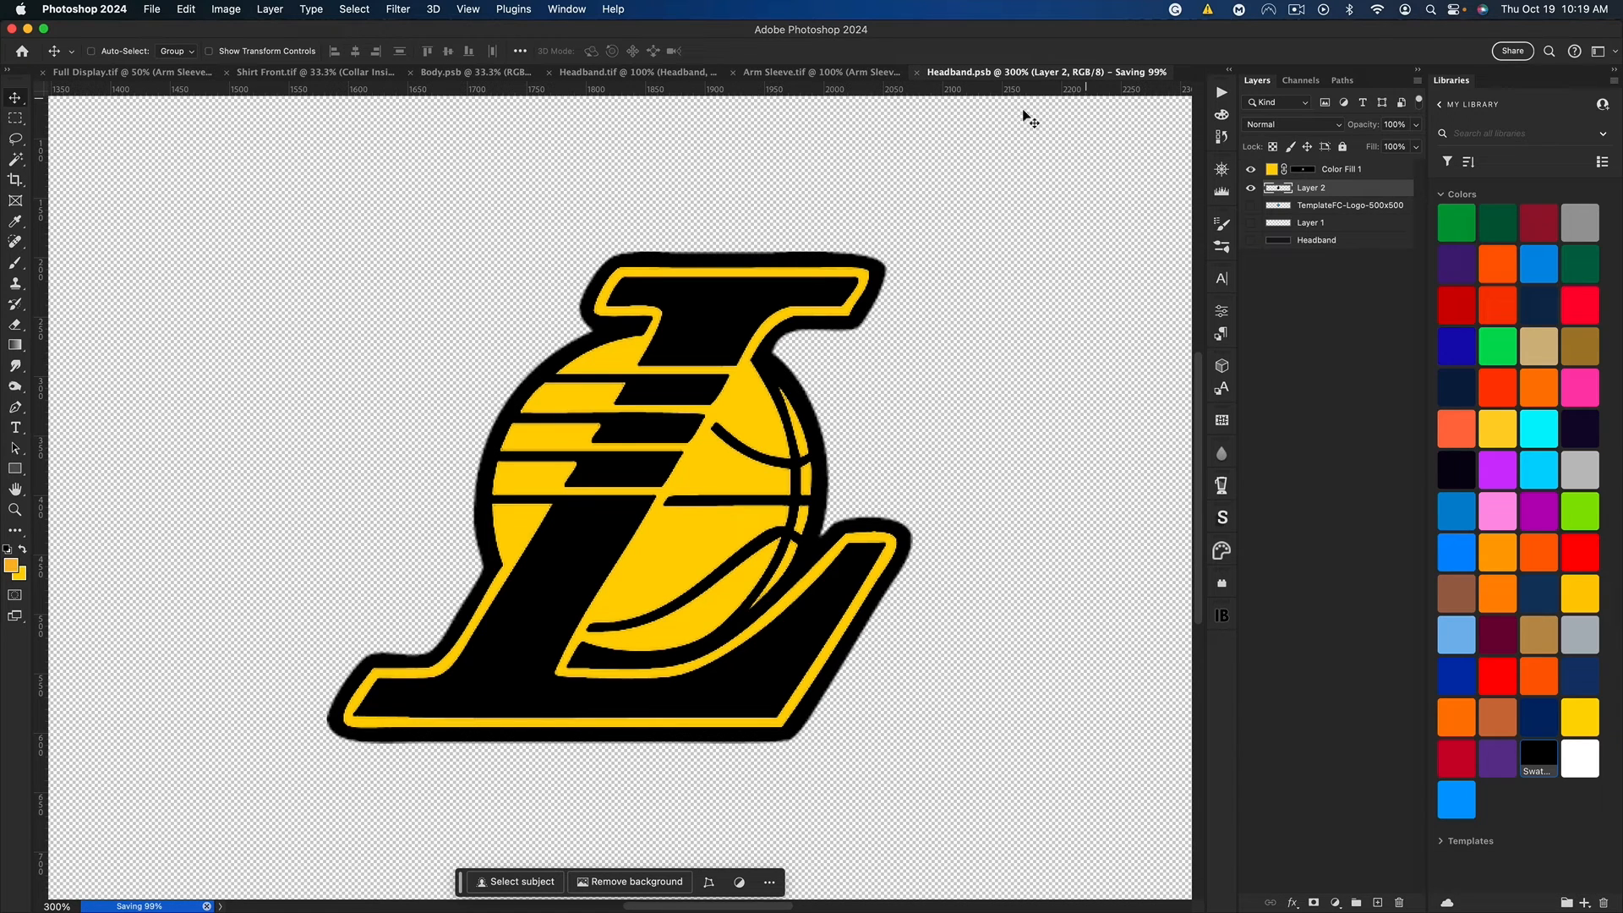
# Step: Close Headband.psb, save Headband.tif to update the headband in Full Display.tif, and close Headband.tif
pyautogui.click(979, 74)
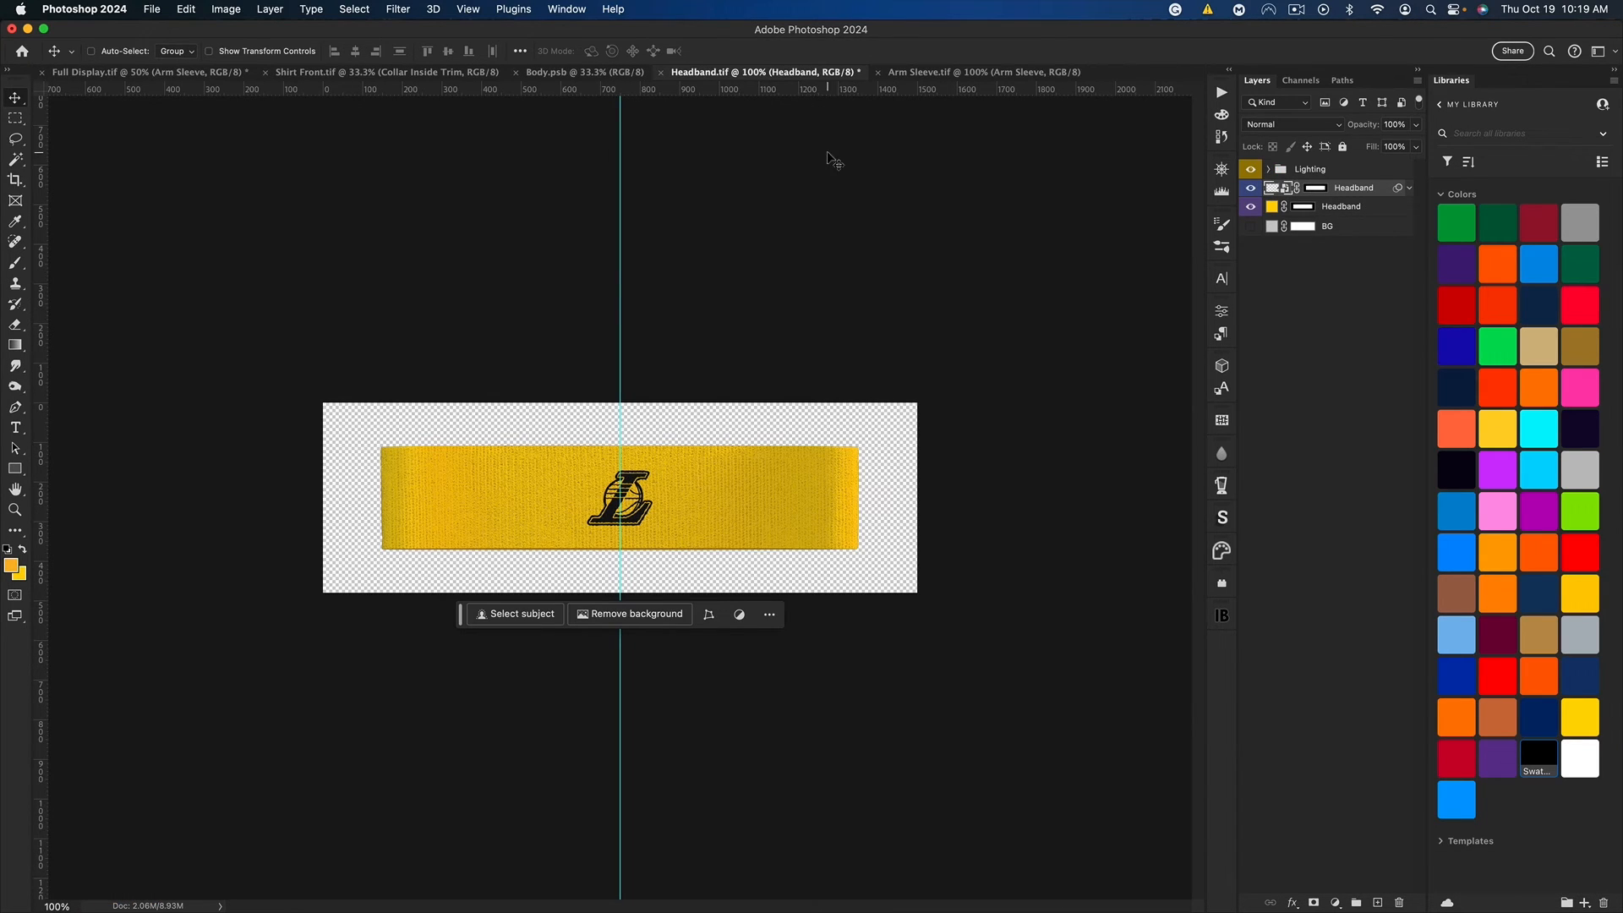
pyautogui.press('super+s')
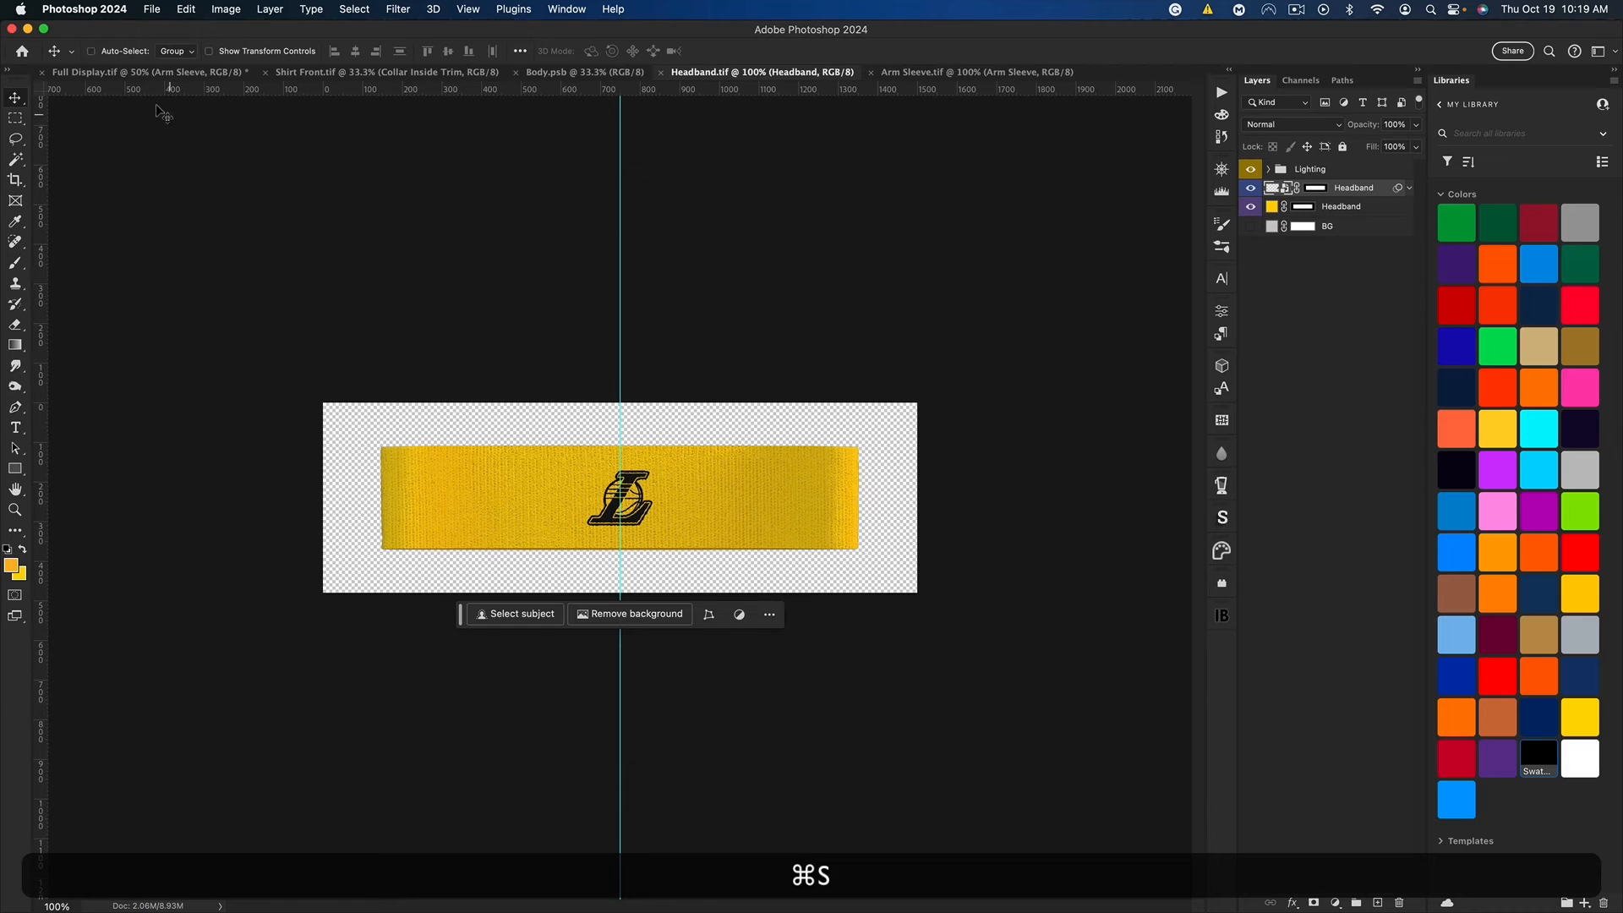
pyautogui.click(127, 73)
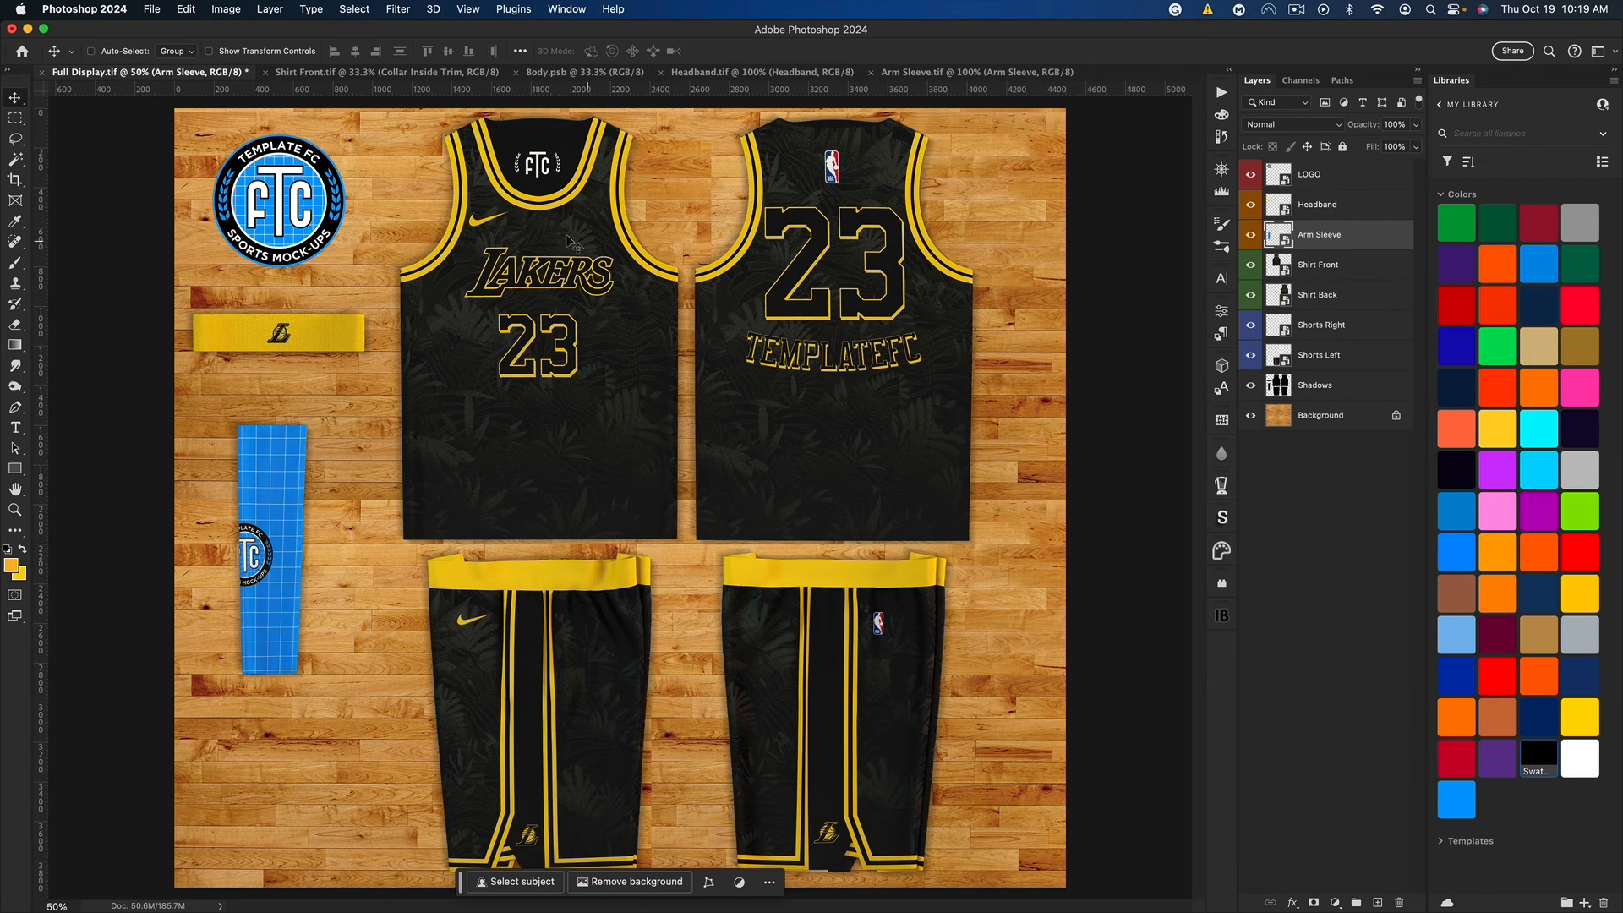
pyautogui.click(661, 73)
# Step: In Arm Sleeve.tif, change the arm sleeve's base colour fill to black
pyautogui.click(761, 72)
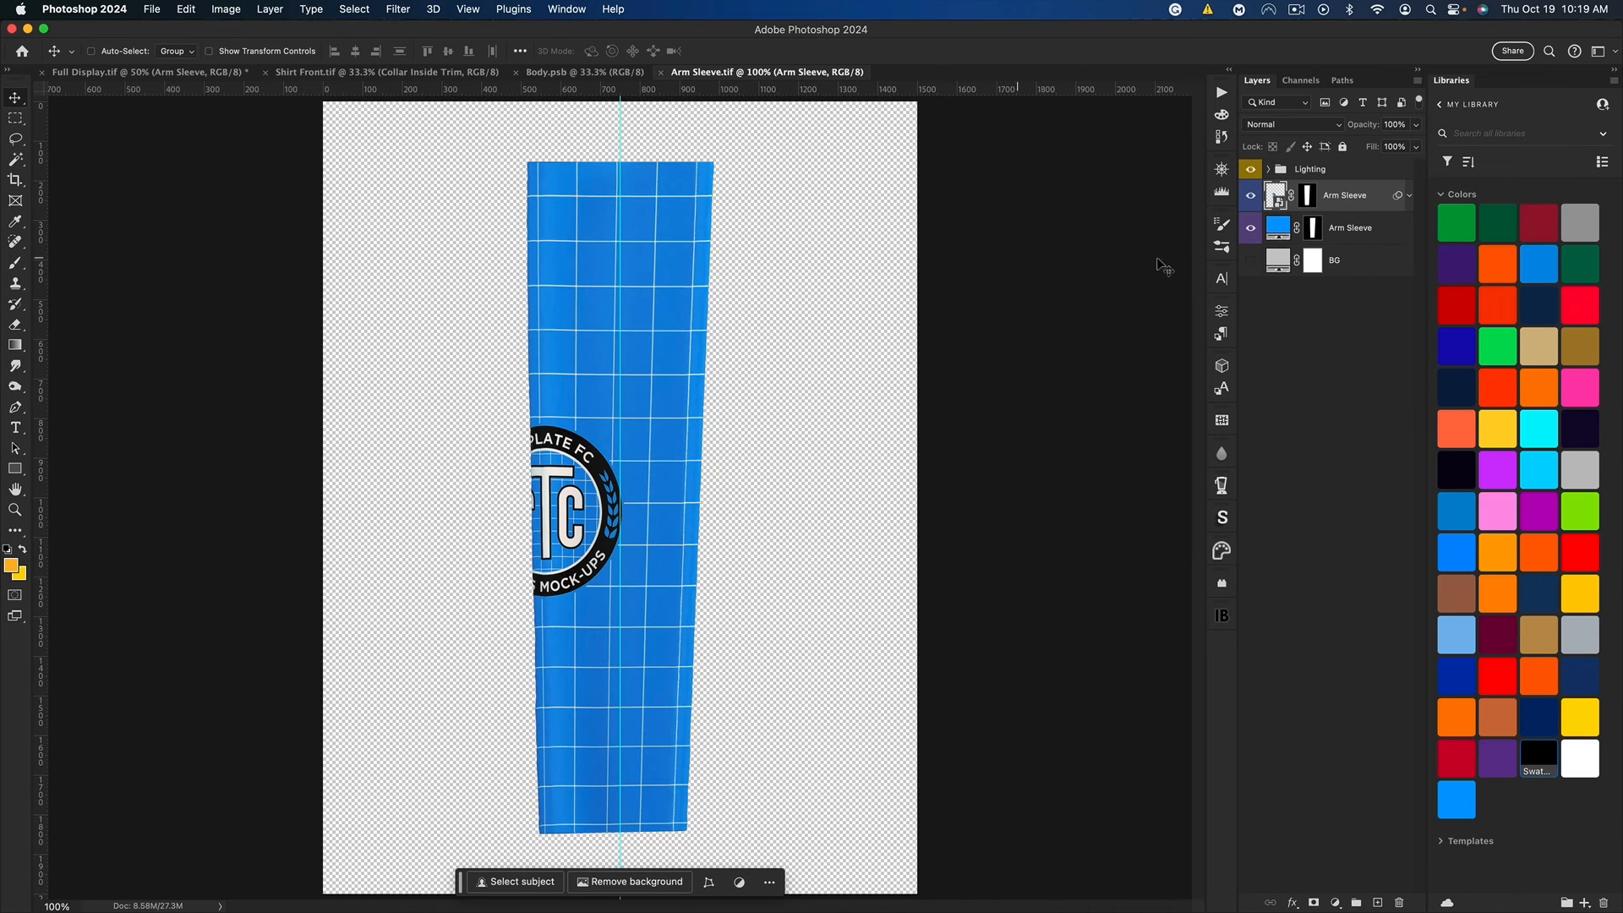
pyautogui.doubleClick(1278, 229)
pyautogui.moveTo(558, 507); pyautogui.dragTo(526, 574)
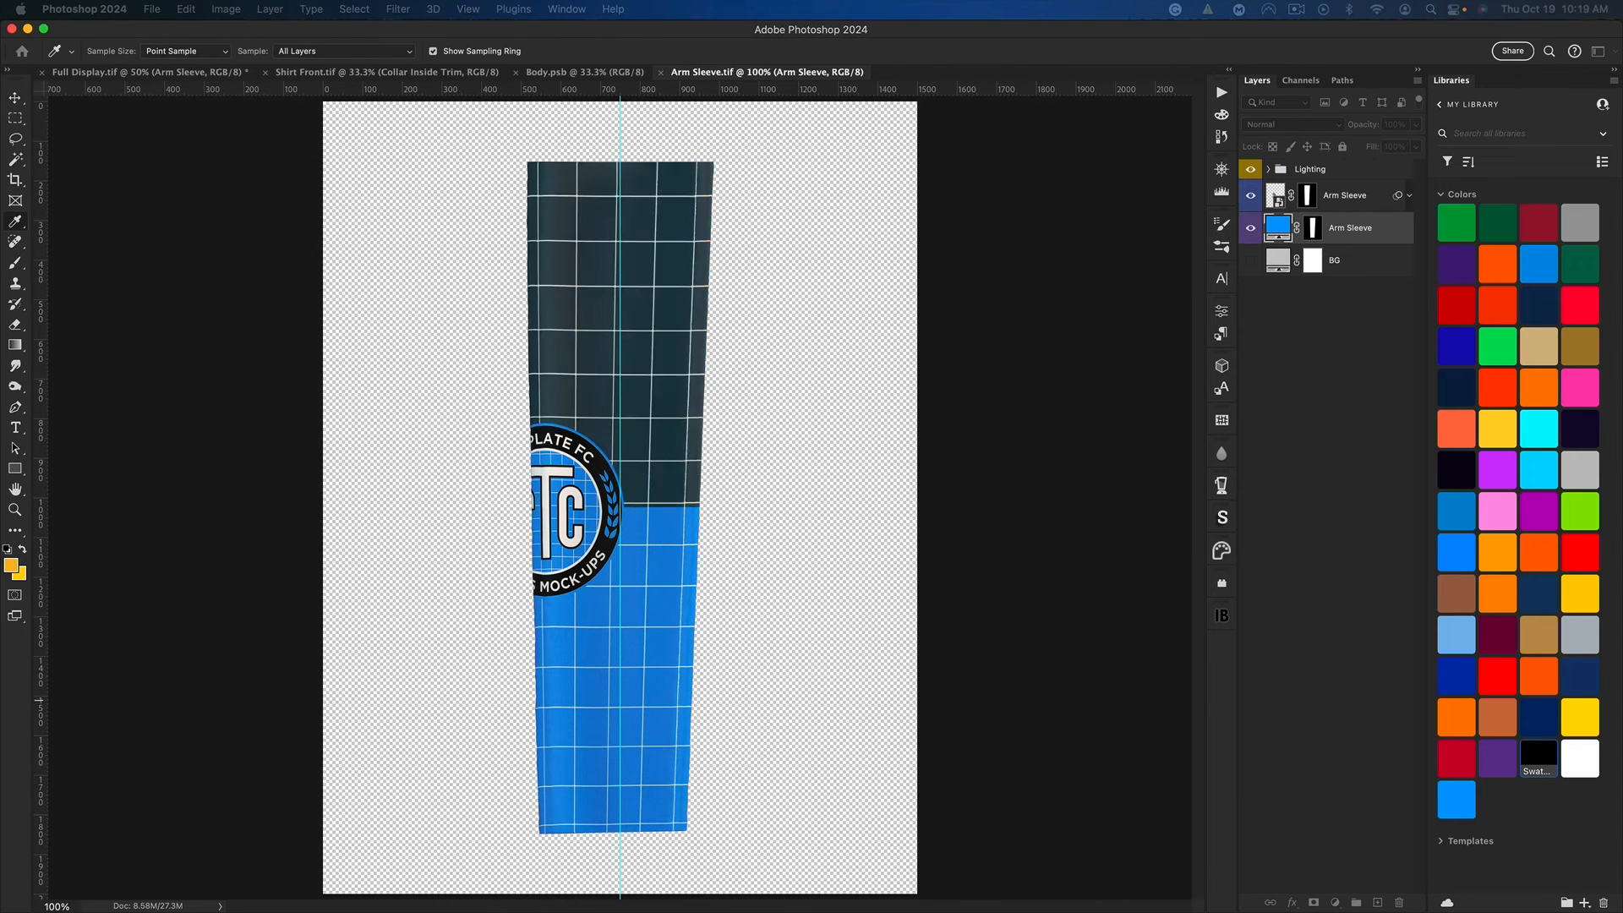
pyautogui.click(939, 313)
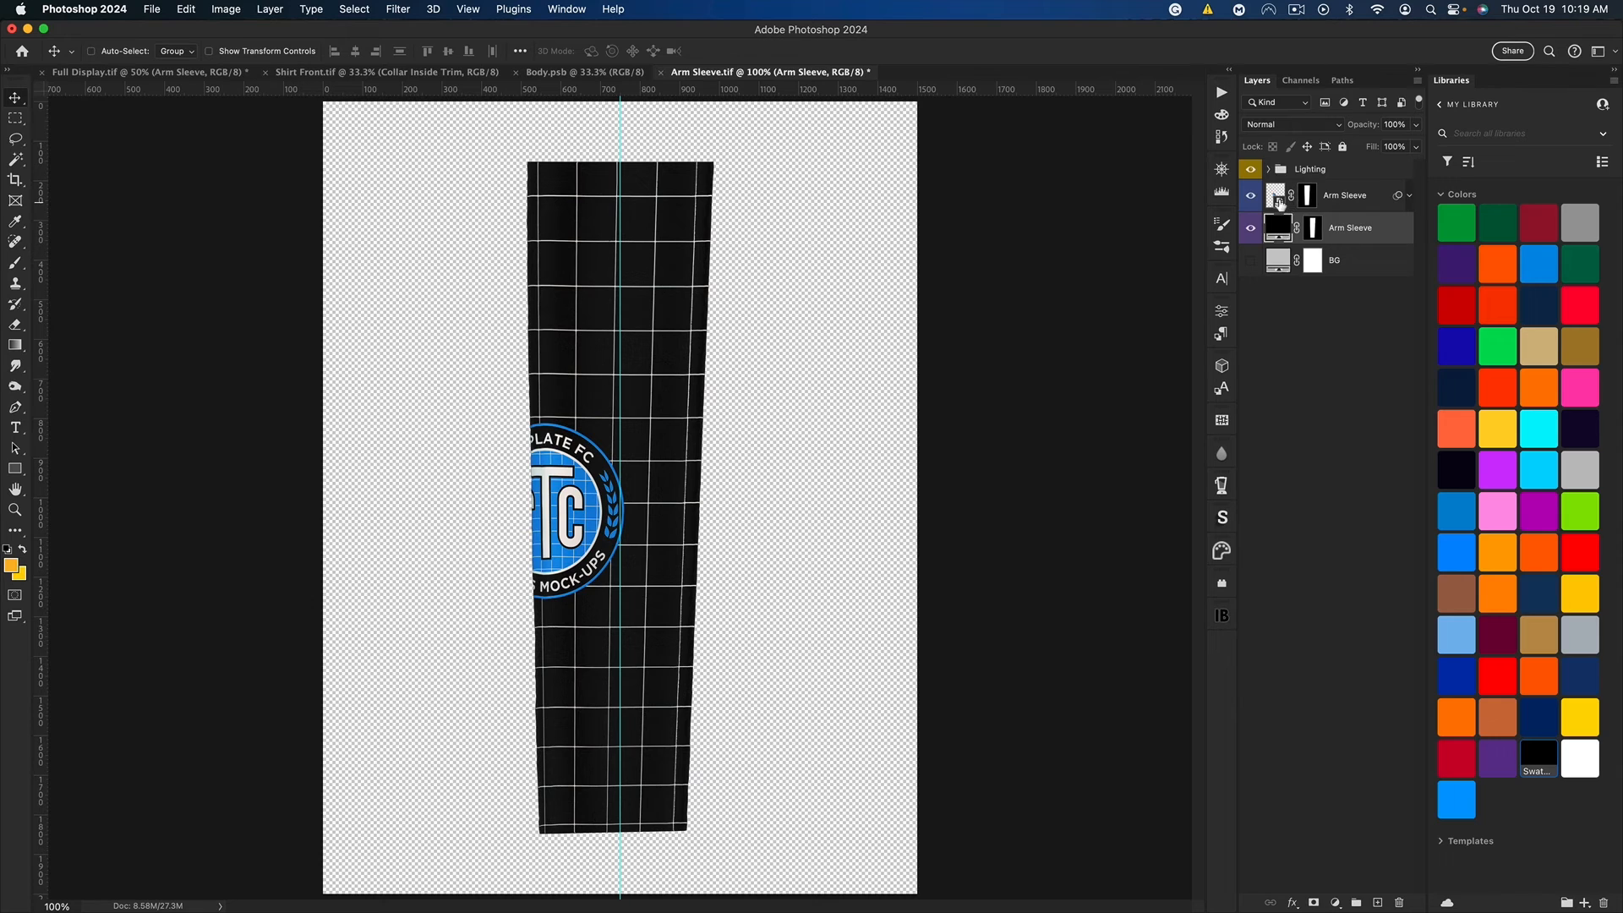
# Step: Open Arm Sleeve.psb, hide its TemplateFC logo and Layer 1 grid, and switch to Body.psb
pyautogui.doubleClick(1279, 203)
pyautogui.moveTo(1257, 180); pyautogui.dragTo(1289, 230)
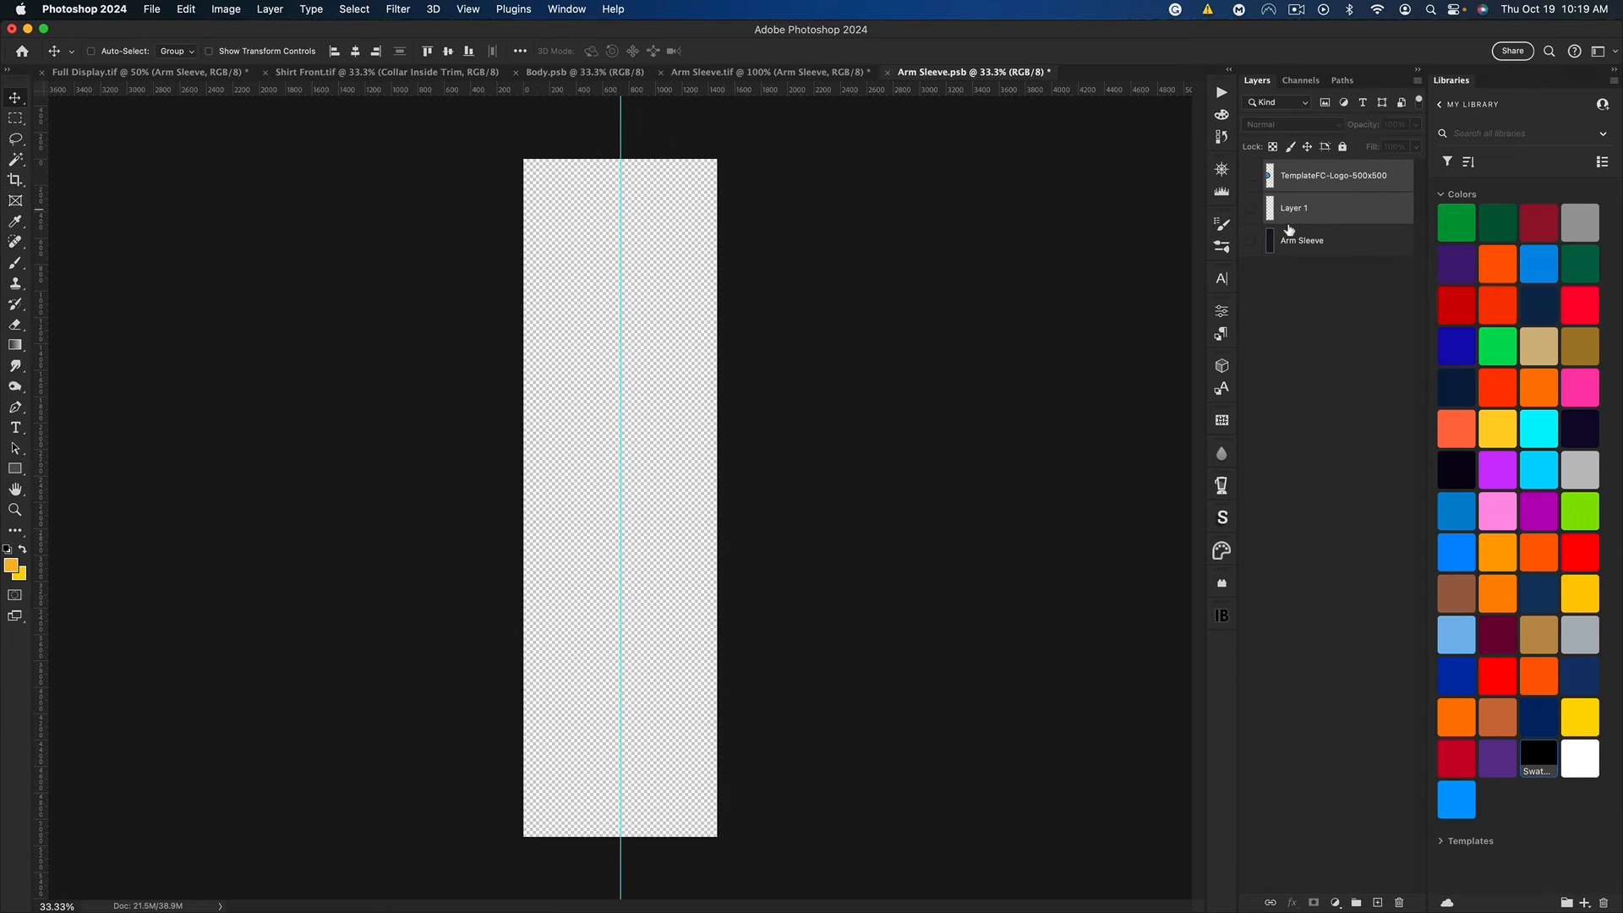
pyautogui.click(562, 72)
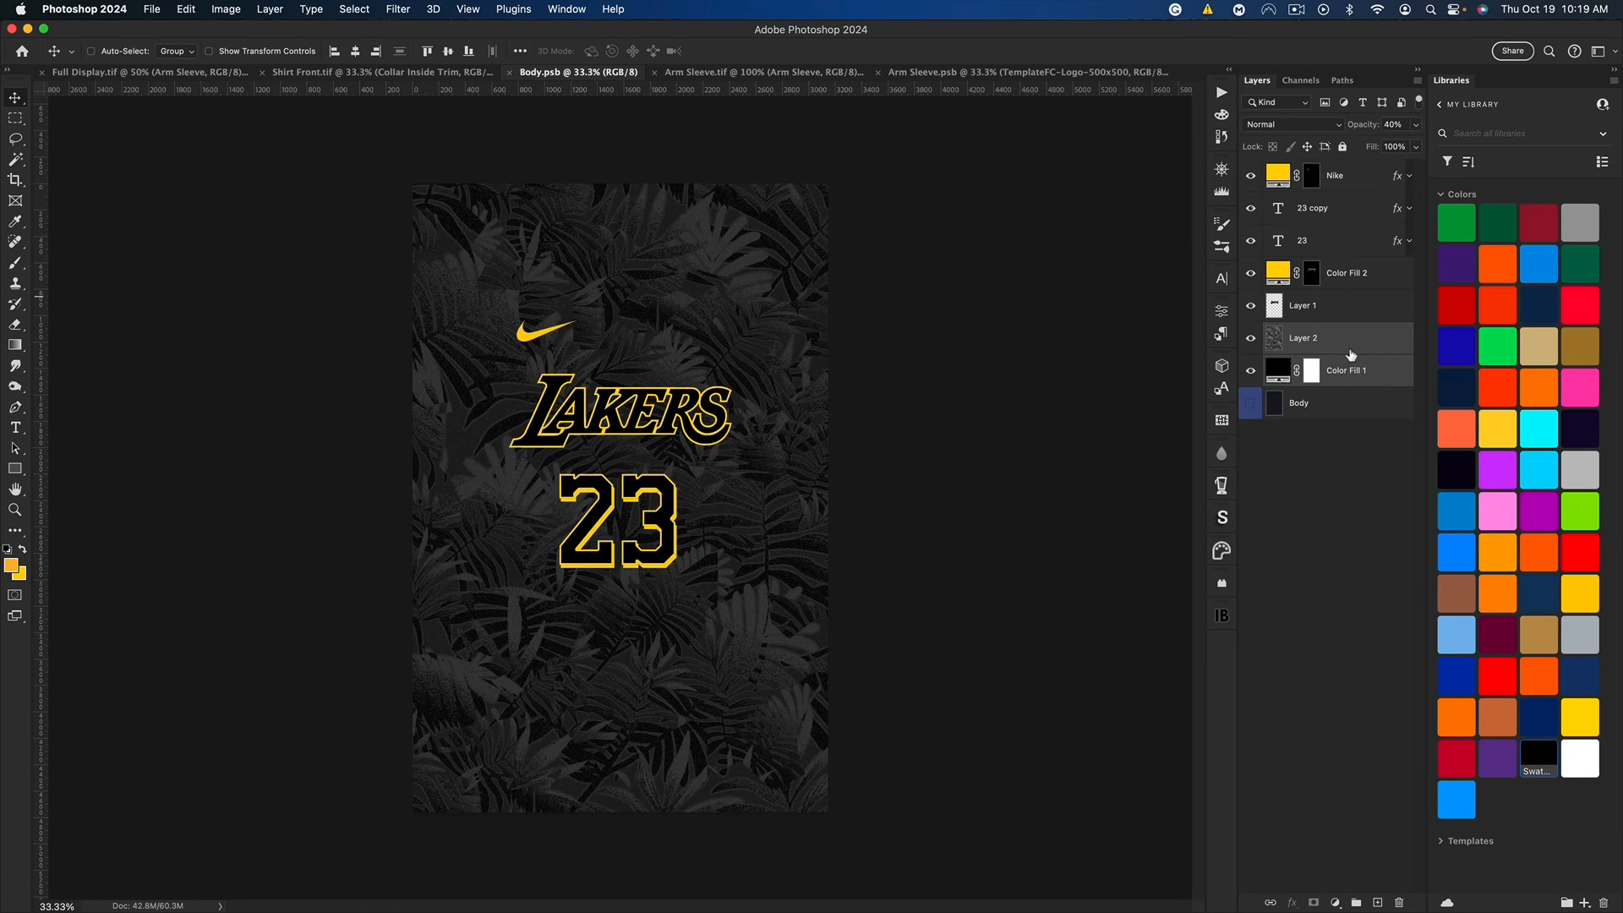
# Step: Copy Layer 2's leaf pattern and Color Fill 1 from Body.psb into Arm Sleeve.psb, resizing and positioning them to cover the sleeve
pyautogui.press('cmd+c')
pyautogui.click(1006, 73)
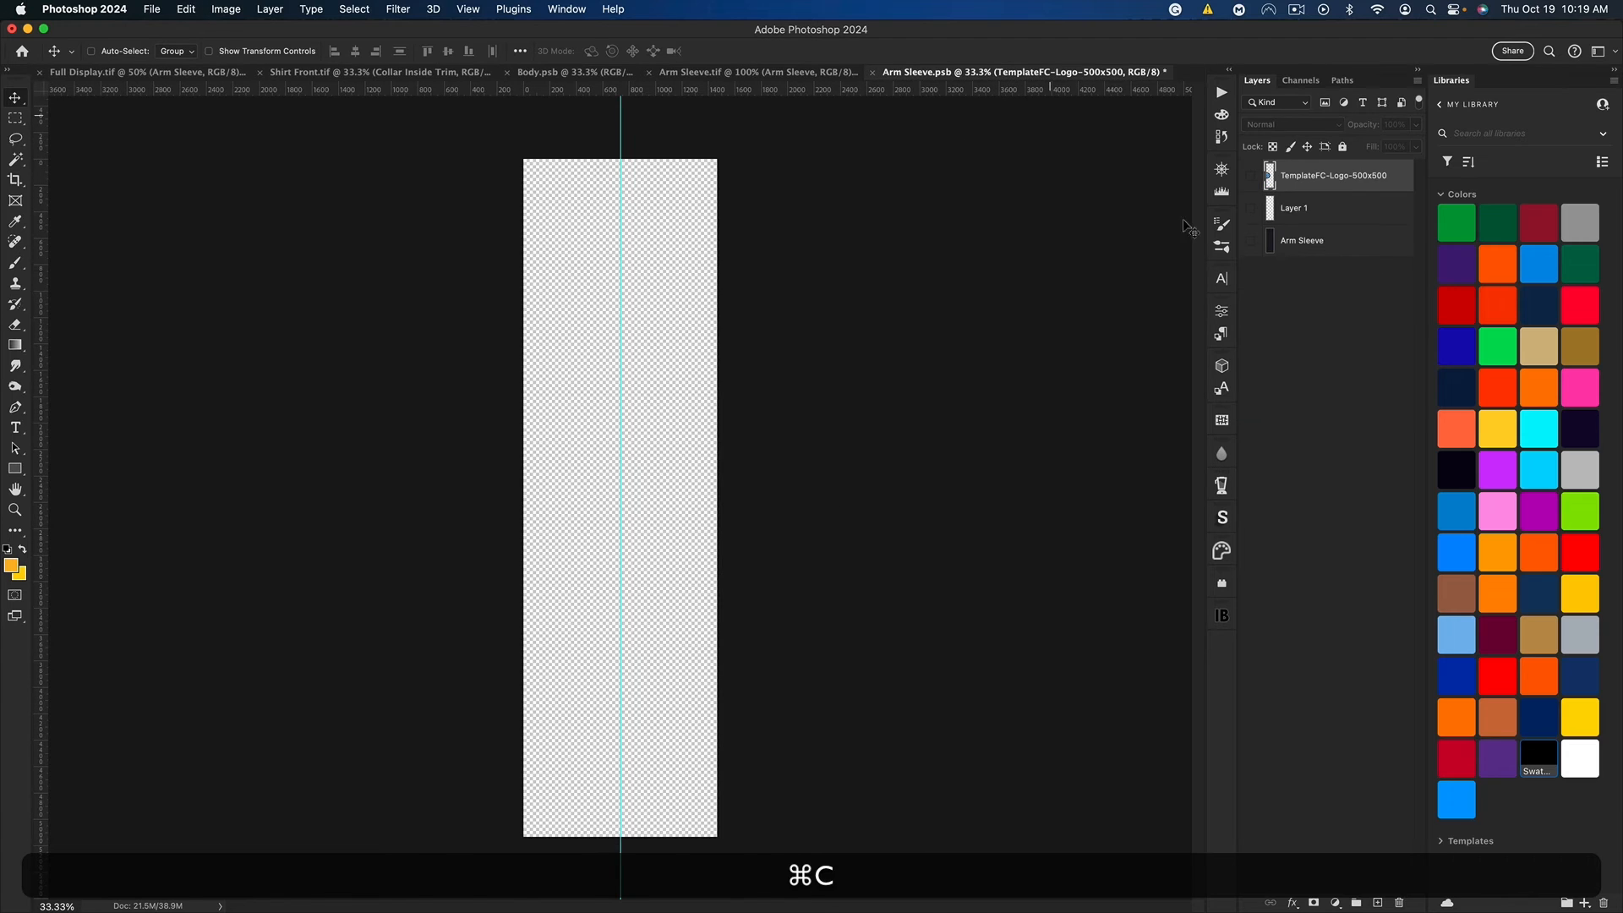
pyautogui.press('cmd+v')
pyautogui.press('cmd+t')
pyautogui.moveTo(804, 370); pyautogui.dragTo(696, 370)
pyautogui.moveTo(625, 174); pyautogui.dragTo(626, 157)
pyautogui.press('Return')
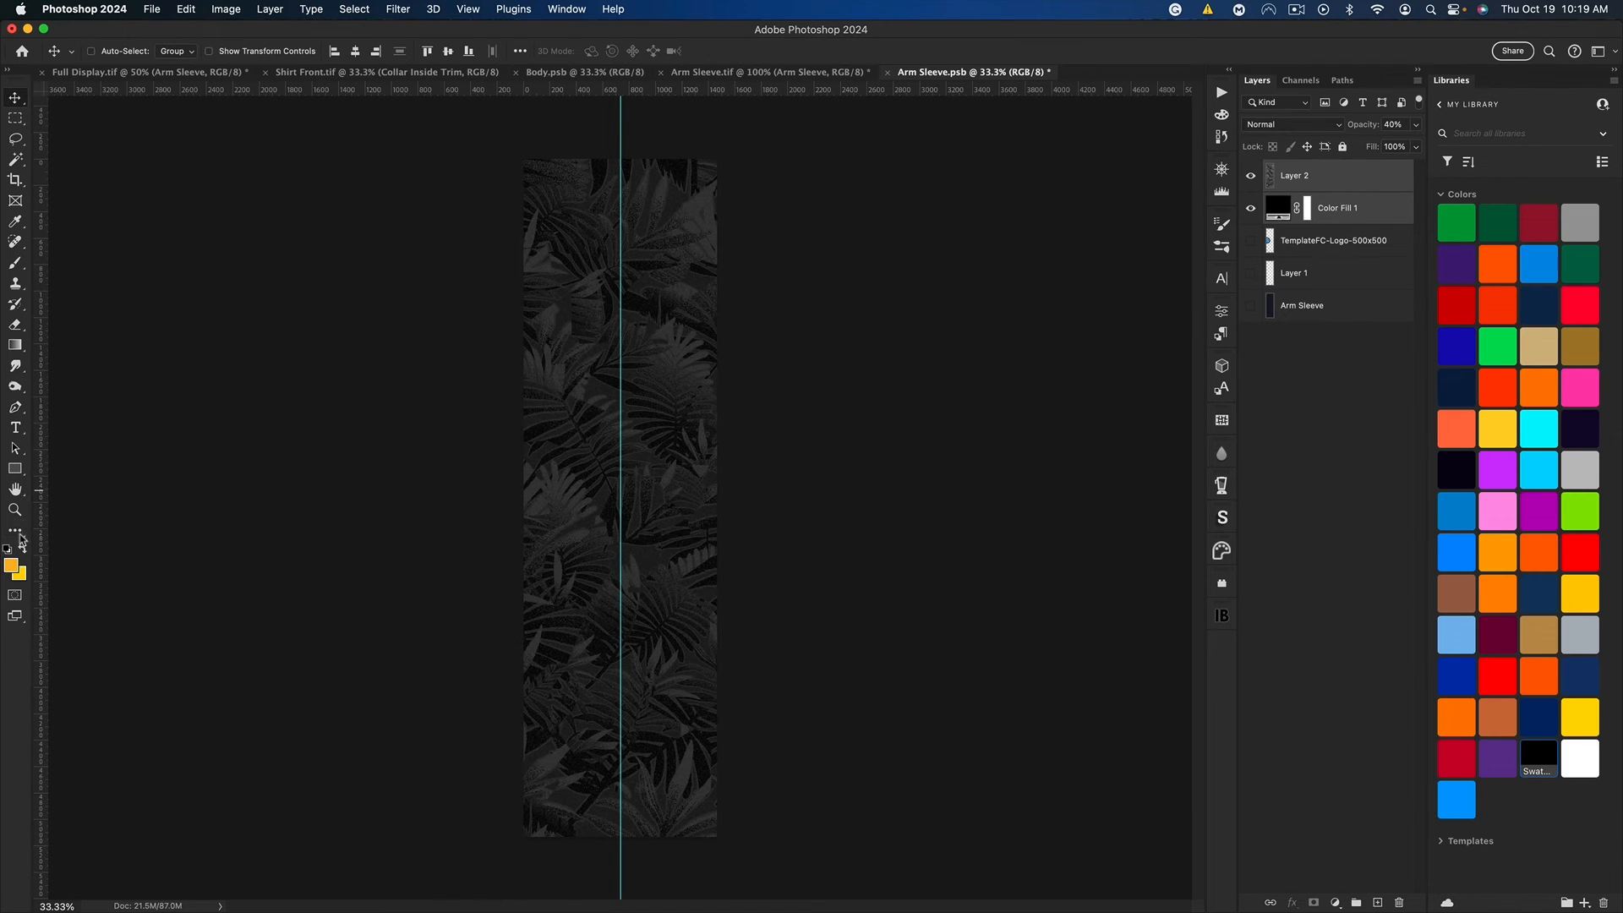
# Step: Draw a rectangle about 1929 by 346 px across the sleeve, remove its stroke, and fill it with the background colour yellow
pyautogui.click(15, 469)
pyautogui.moveTo(495, 355); pyautogui.dragTo(763, 425)
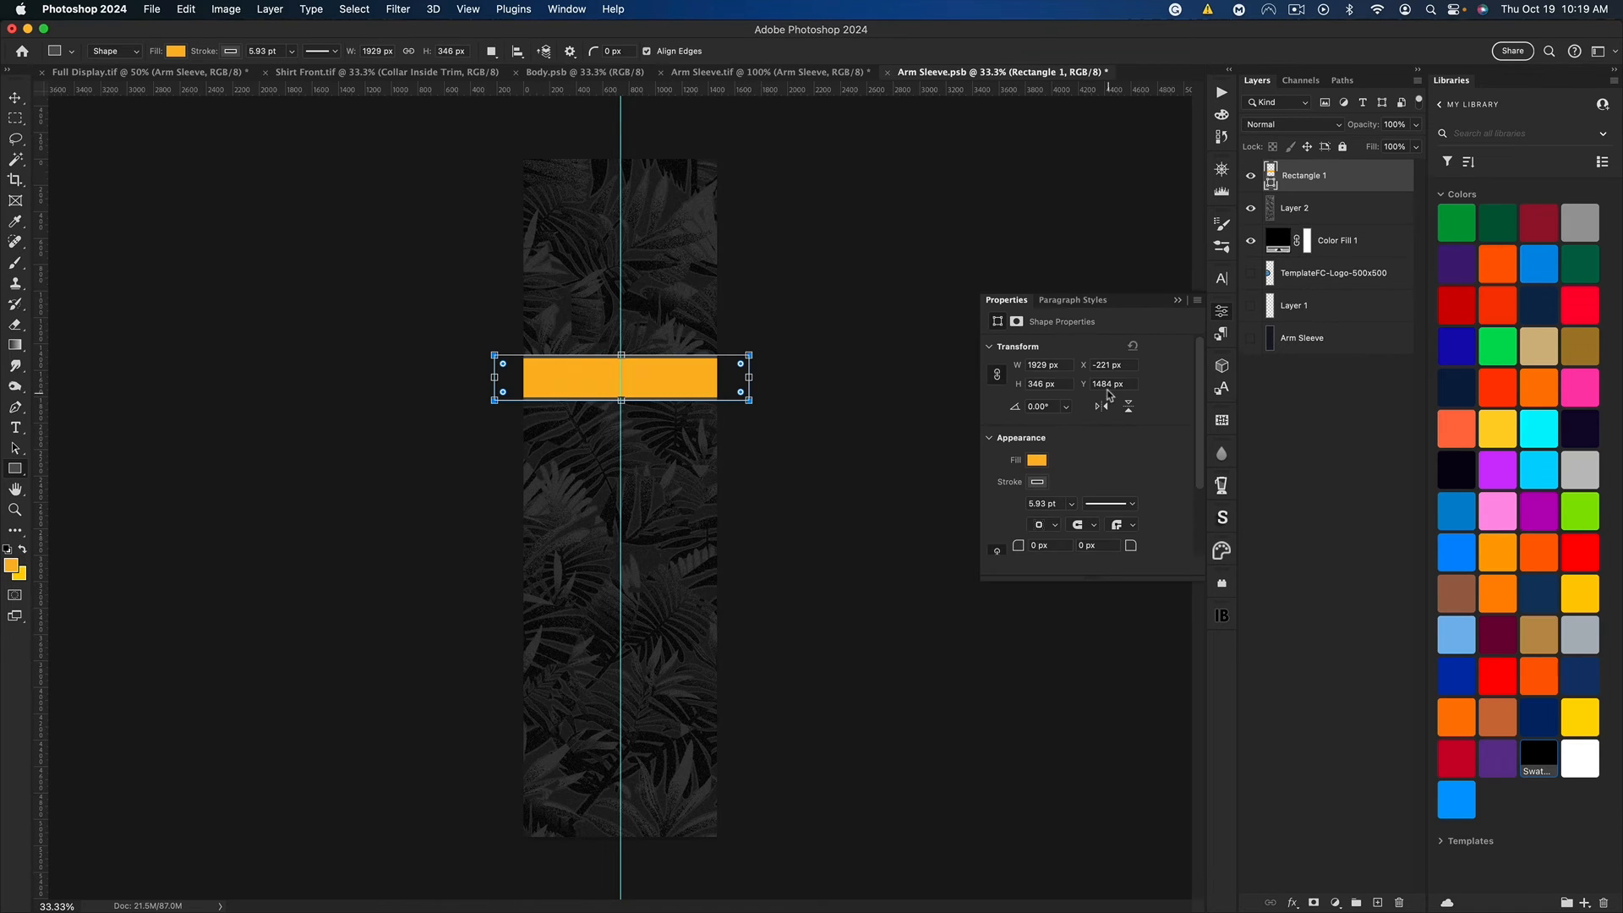
pyautogui.click(1037, 482)
pyautogui.click(1006, 513)
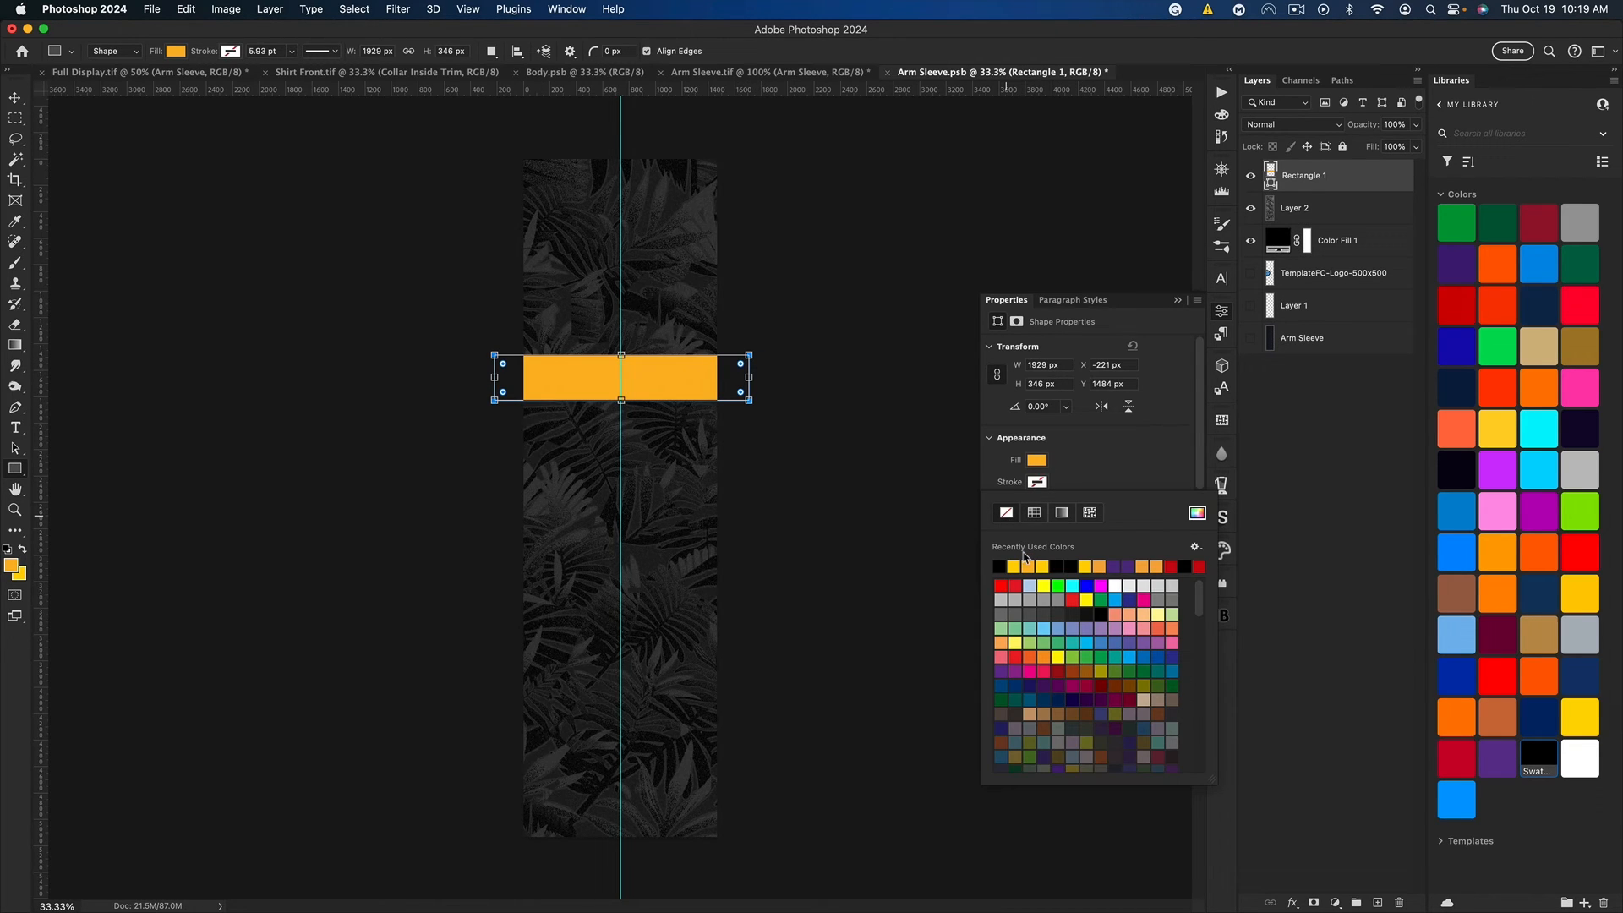
pyautogui.click(1177, 300)
pyautogui.press('i')
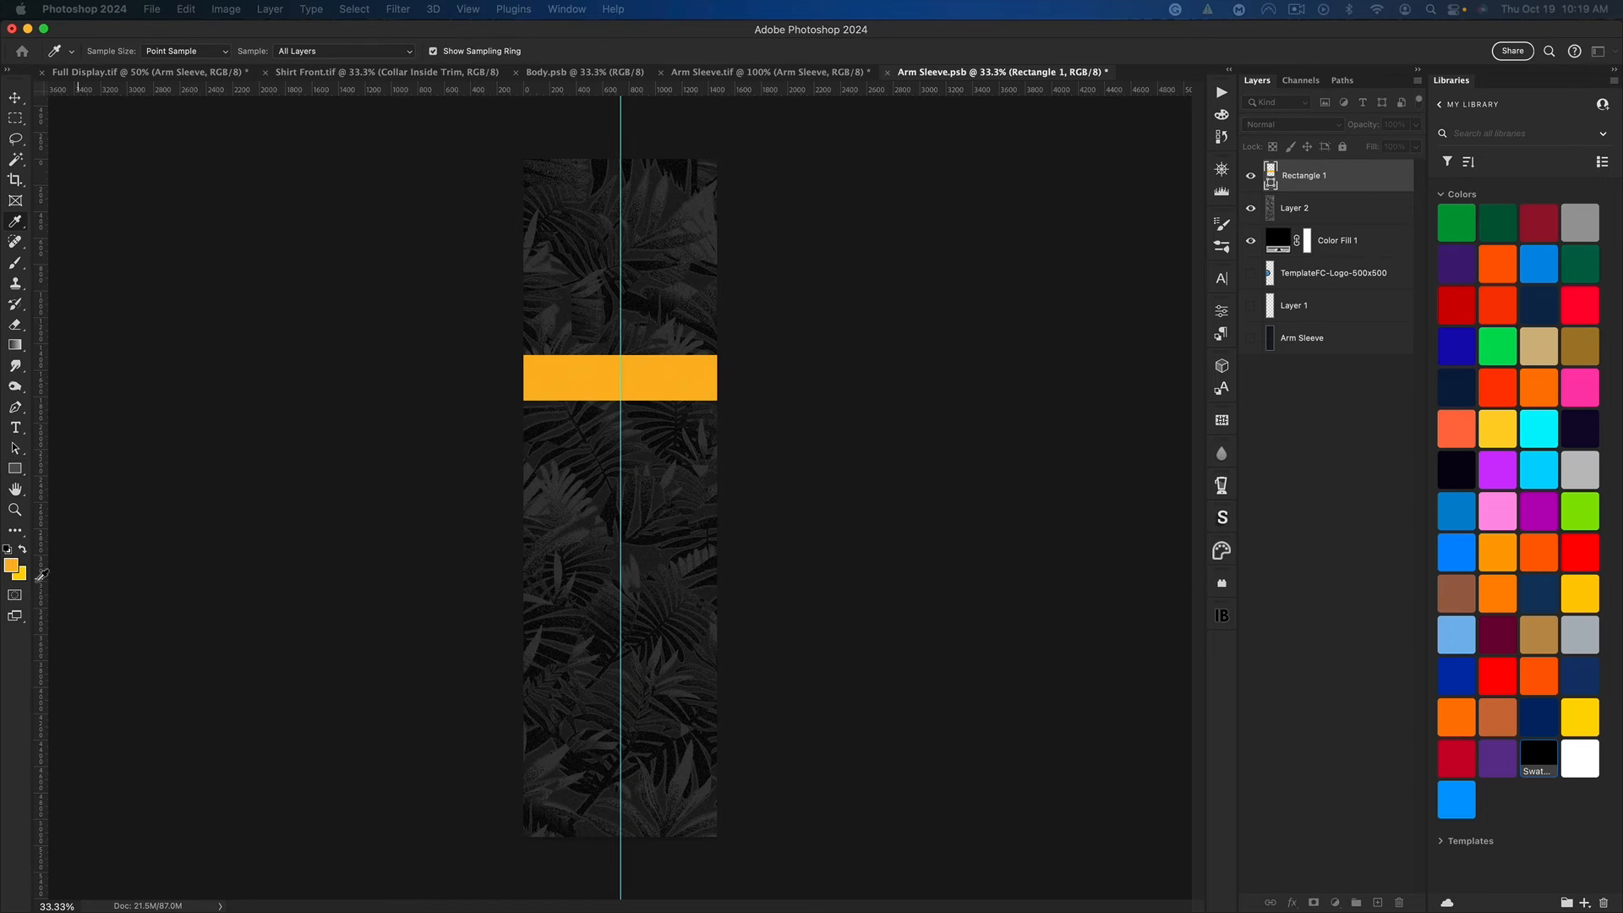
pyautogui.click(22, 577)
pyautogui.press('Return')
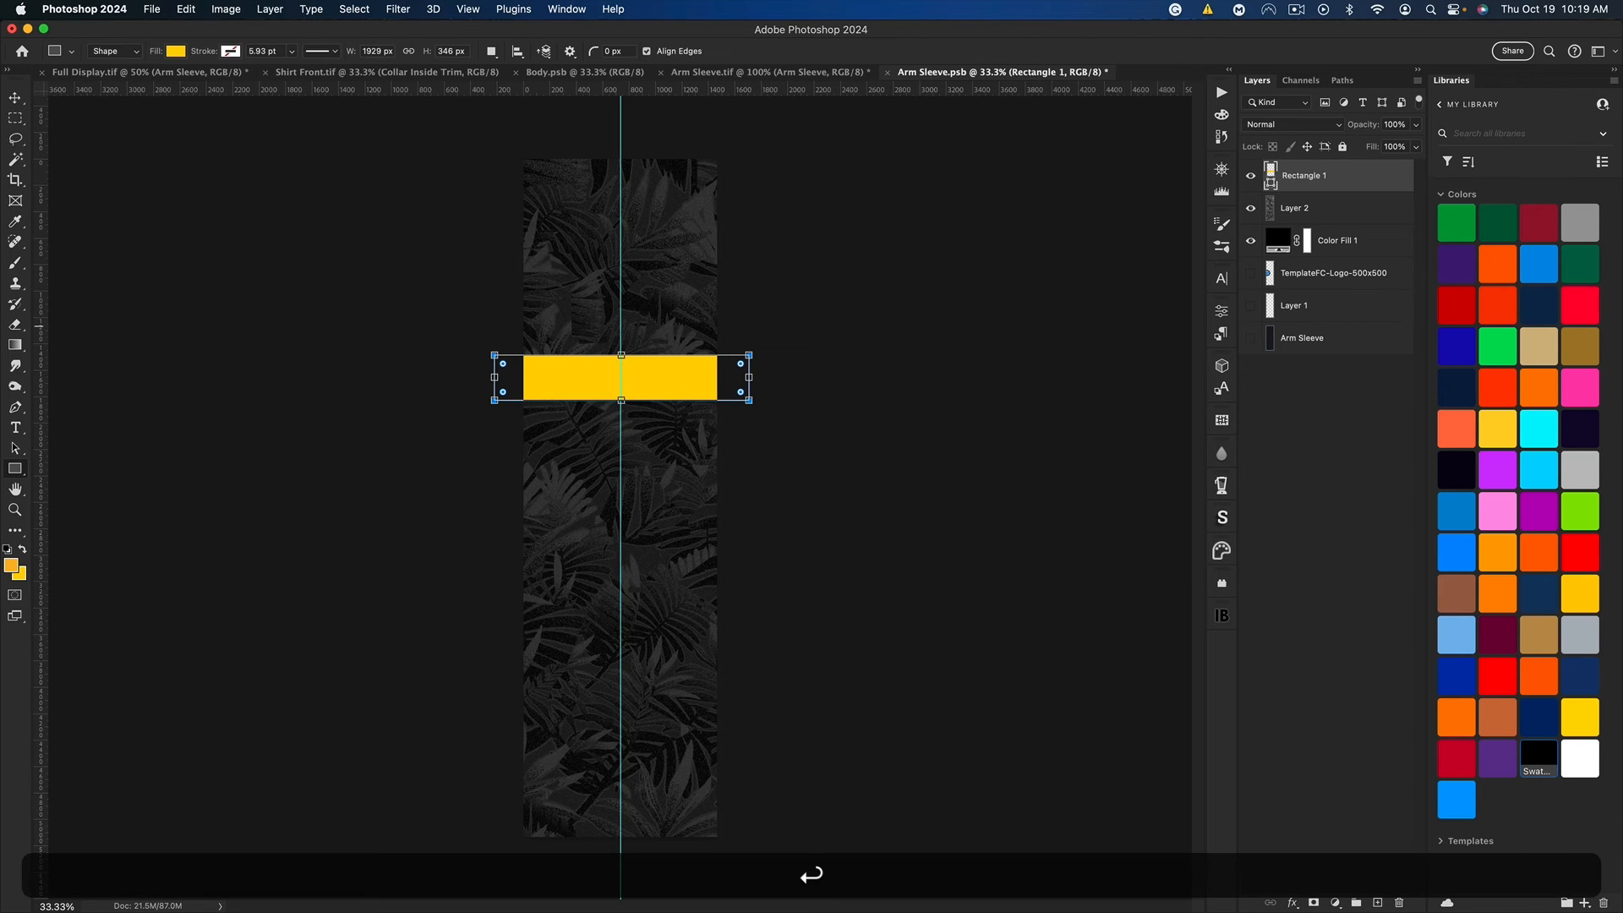
# Step: Move the yellow stripe slightly down the sleeve, duplicate it, and turn the copy into a thinner stripe just below
pyautogui.press('shift+super+t')
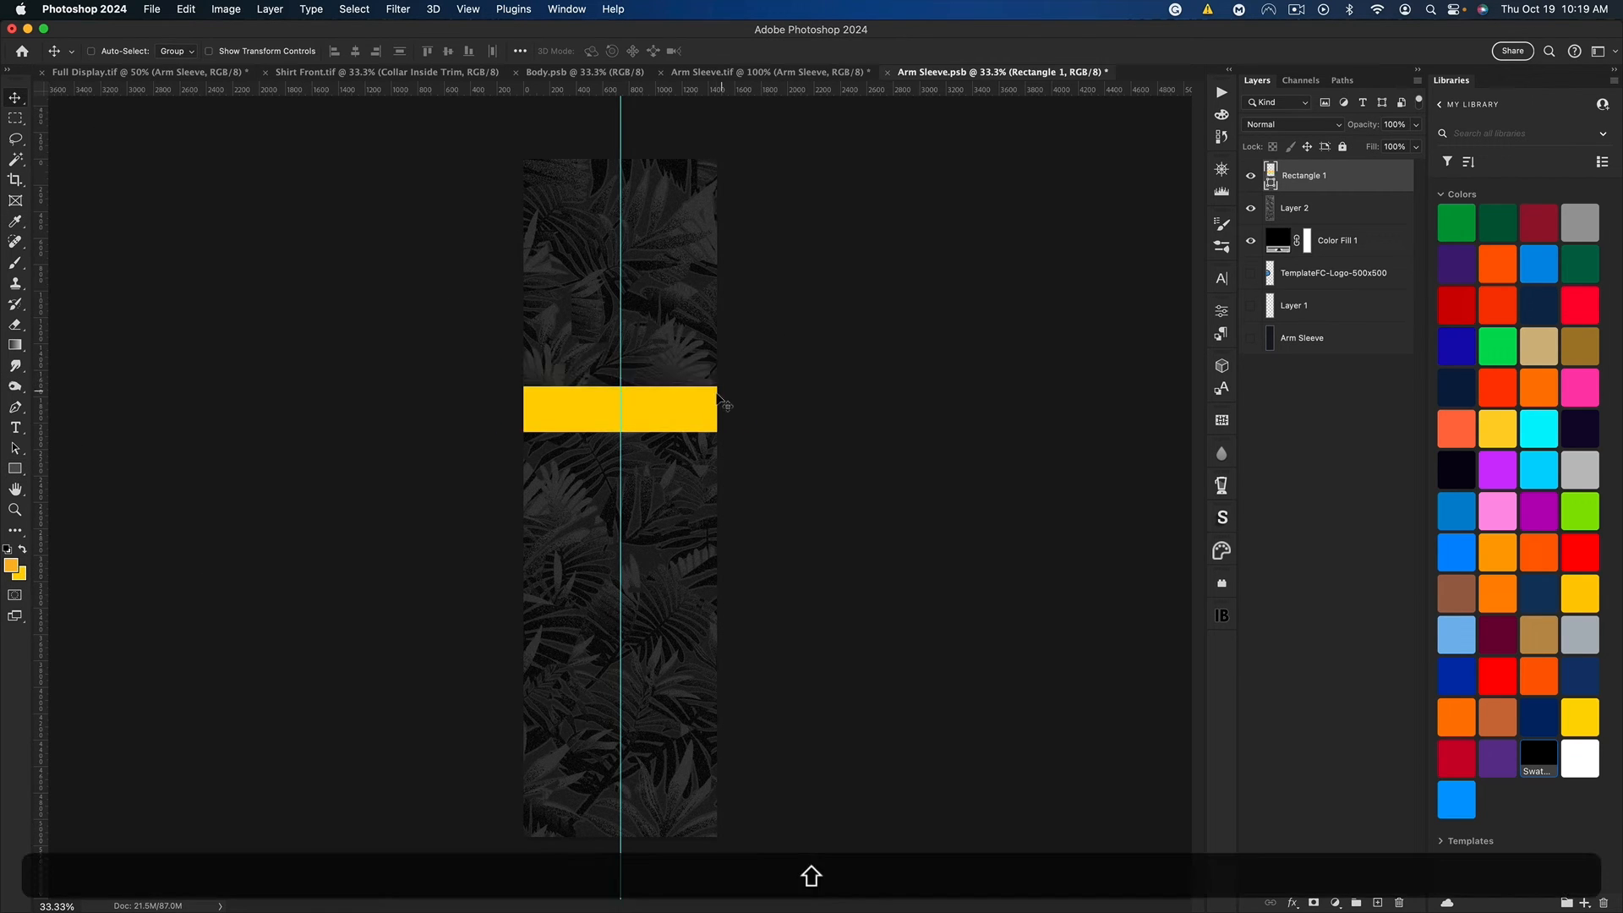
pyautogui.press('shift+super+t')
pyautogui.hotkey('shift', 'Return')
pyautogui.press('super+j')
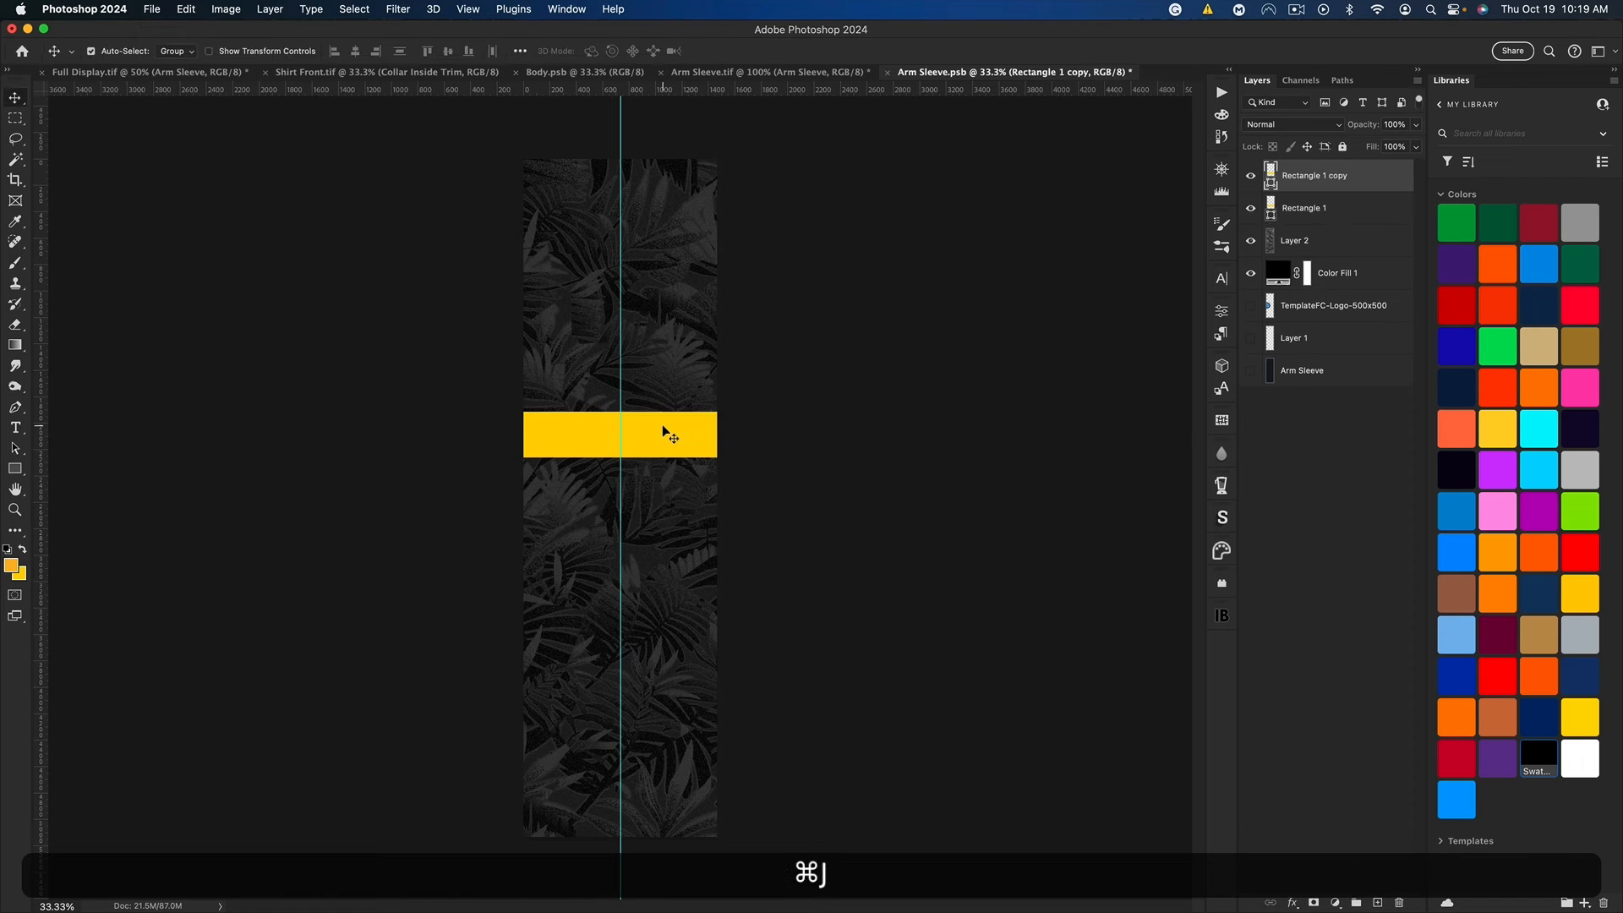
pyautogui.press('super+t')
pyautogui.moveTo(665, 433); pyautogui.dragTo(628, 489)
pyautogui.hotkey('shift', 'Return')
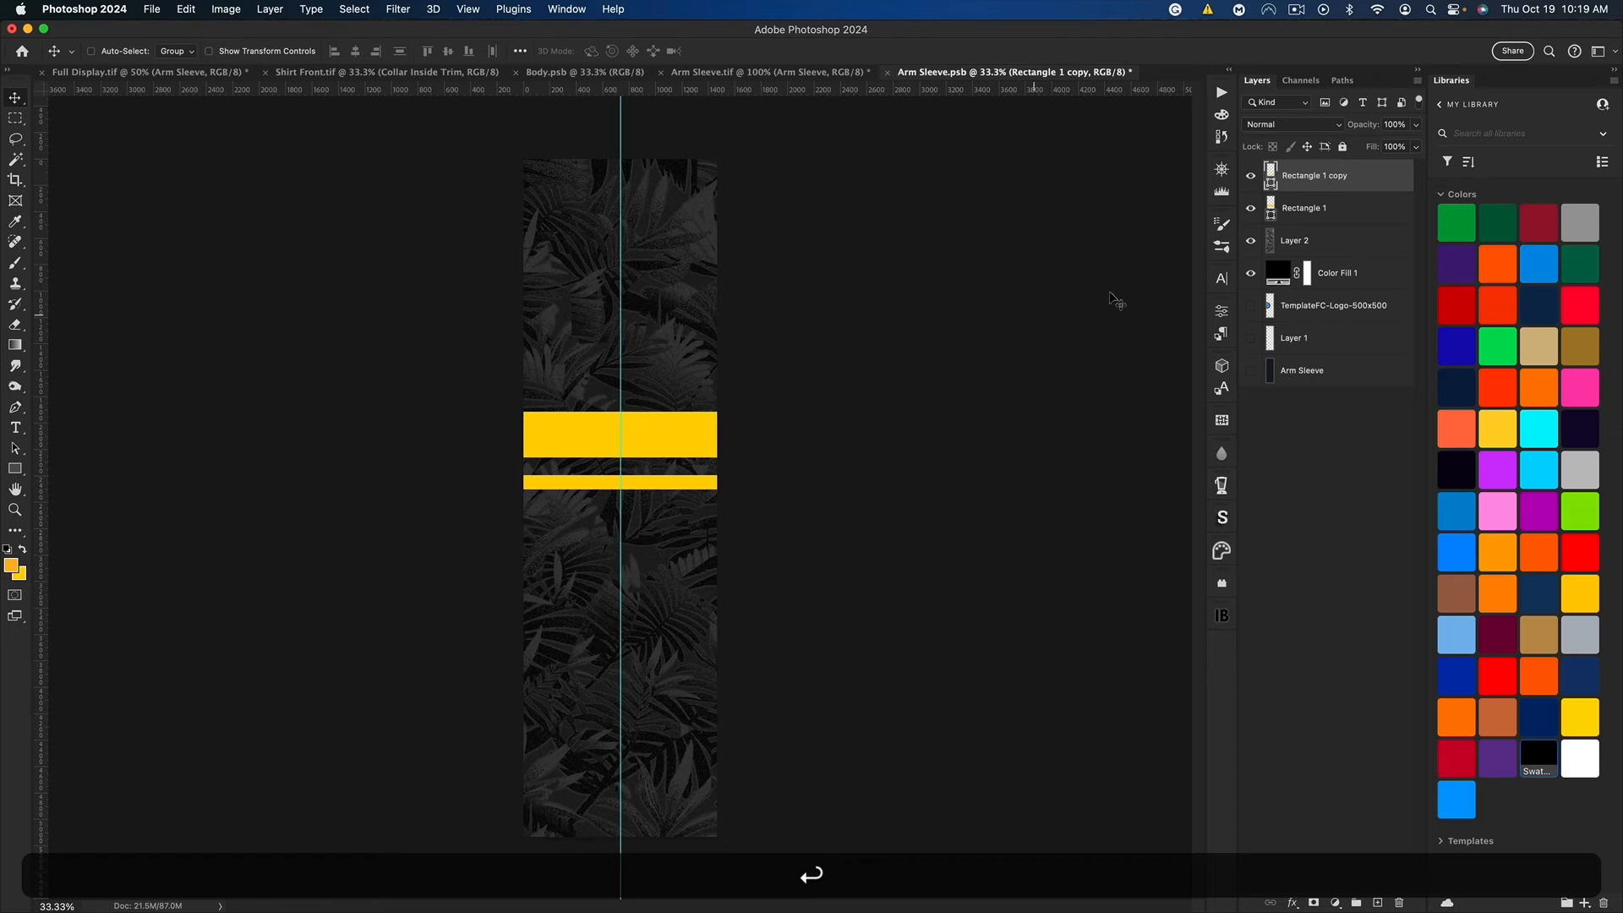
# Step: Move both yellow stripes up the sleeve together, then rasterize and merge them into one layer
pyautogui.keyDown('shift'); pyautogui.click(1369, 207); pyautogui.keyUp('shift')
pyautogui.moveTo(826, 352); pyautogui.dragTo(859, 221)
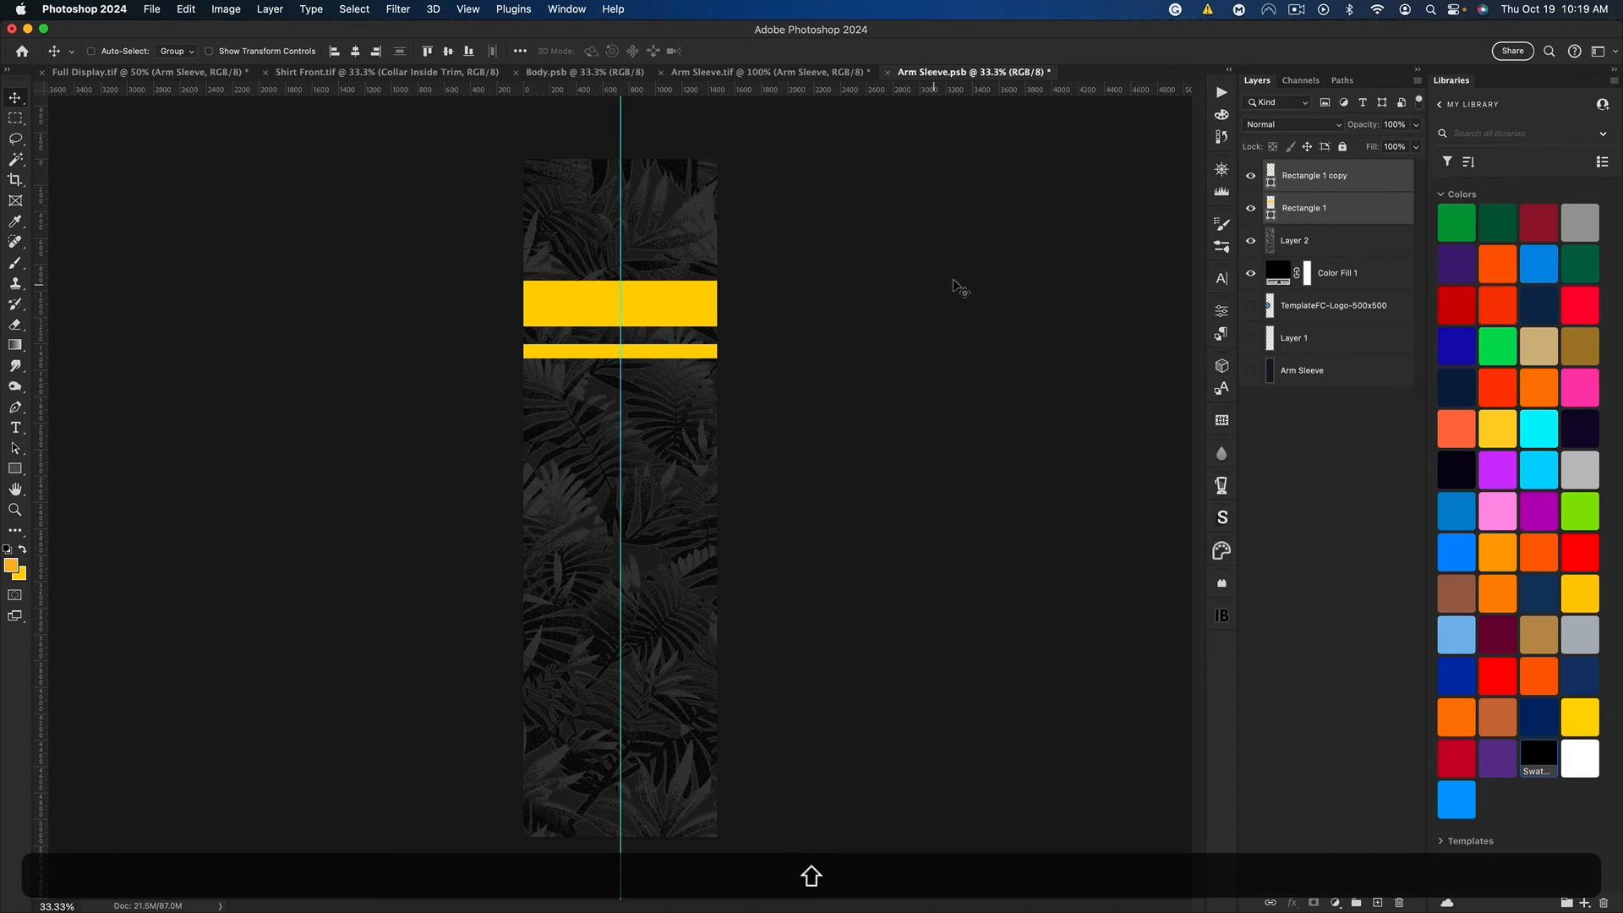
pyautogui.rightClick(1323, 211)
pyautogui.click(1381, 454)
pyautogui.press('super+e')
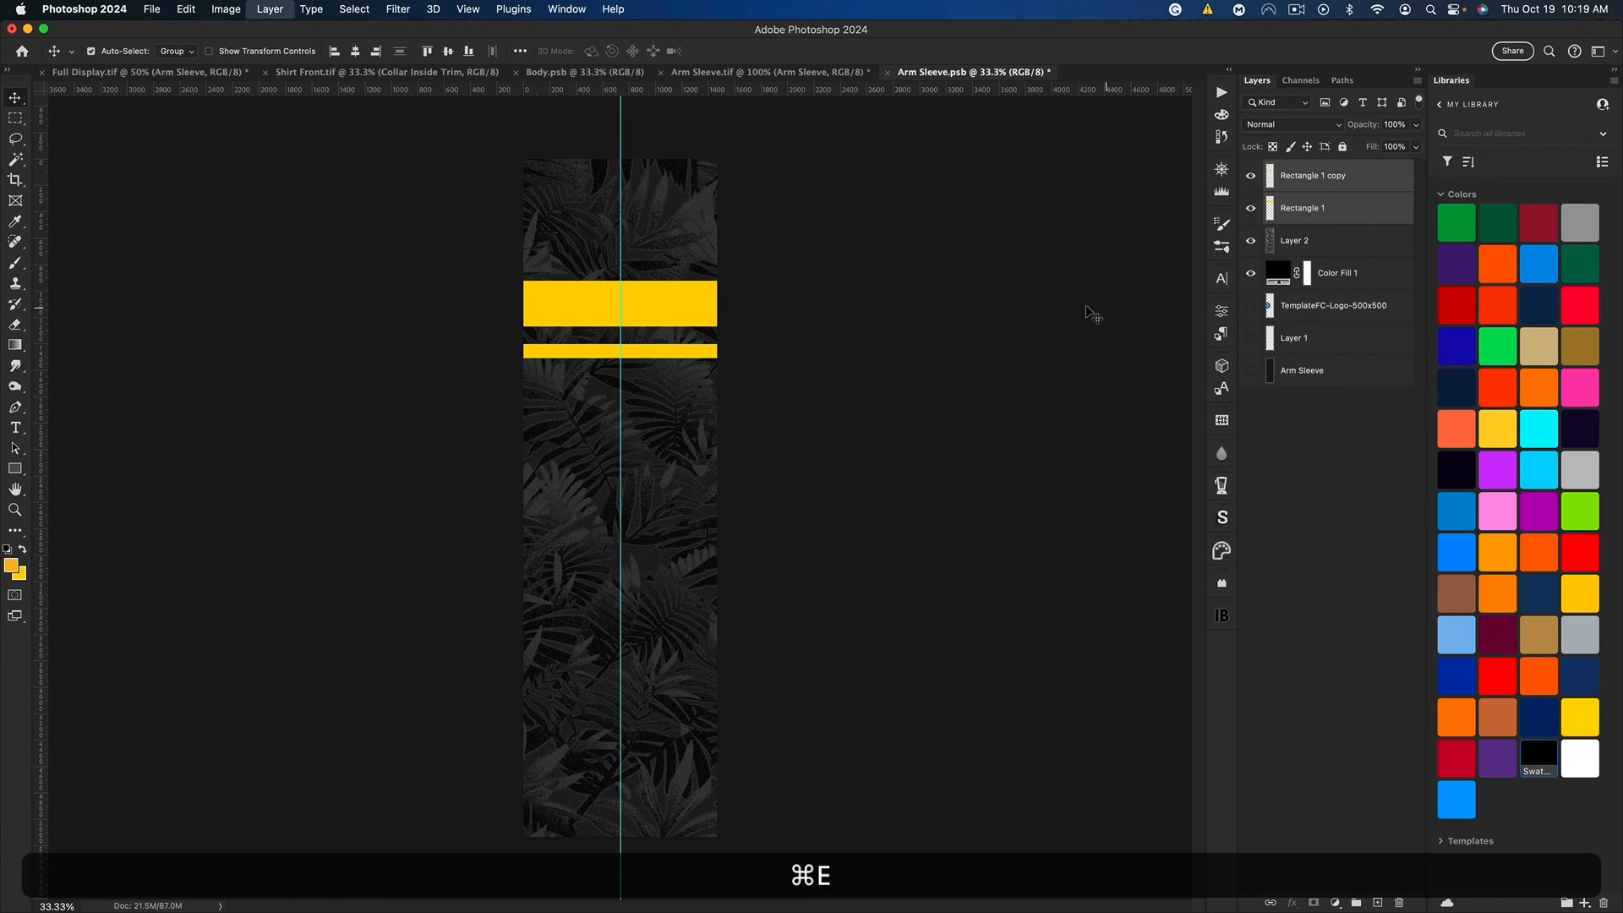
# Step: Save Arm Sleeve.psb and Arm Sleeve.tif, and view the updated sleeve in Full Display.tif
pyautogui.press('super+s')
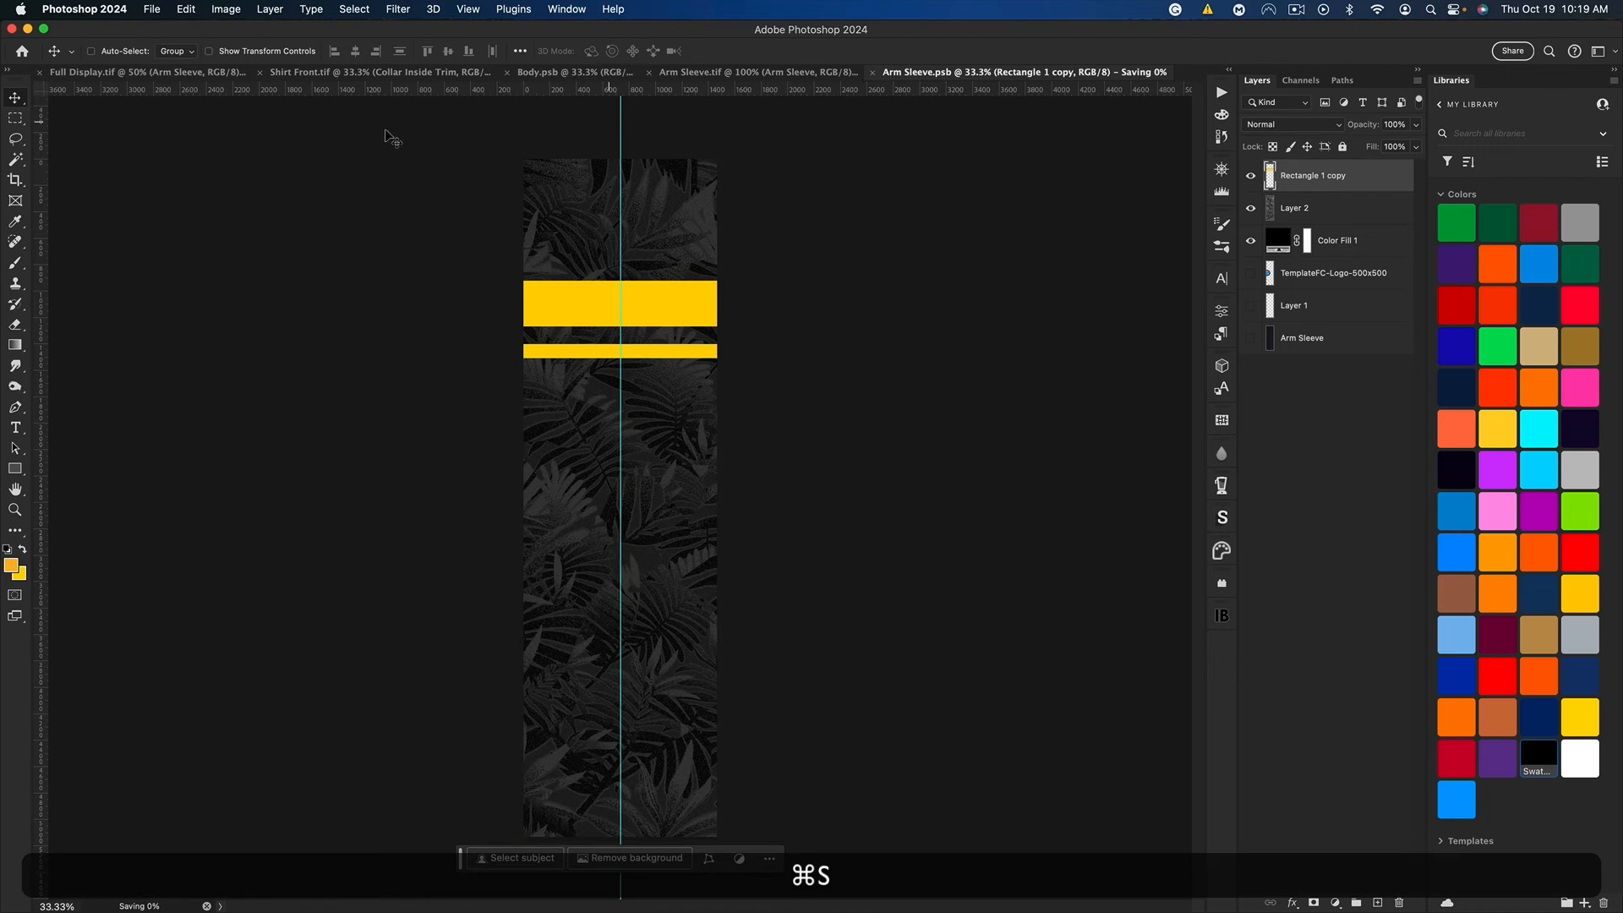
pyautogui.click(744, 73)
pyautogui.press('super+s')
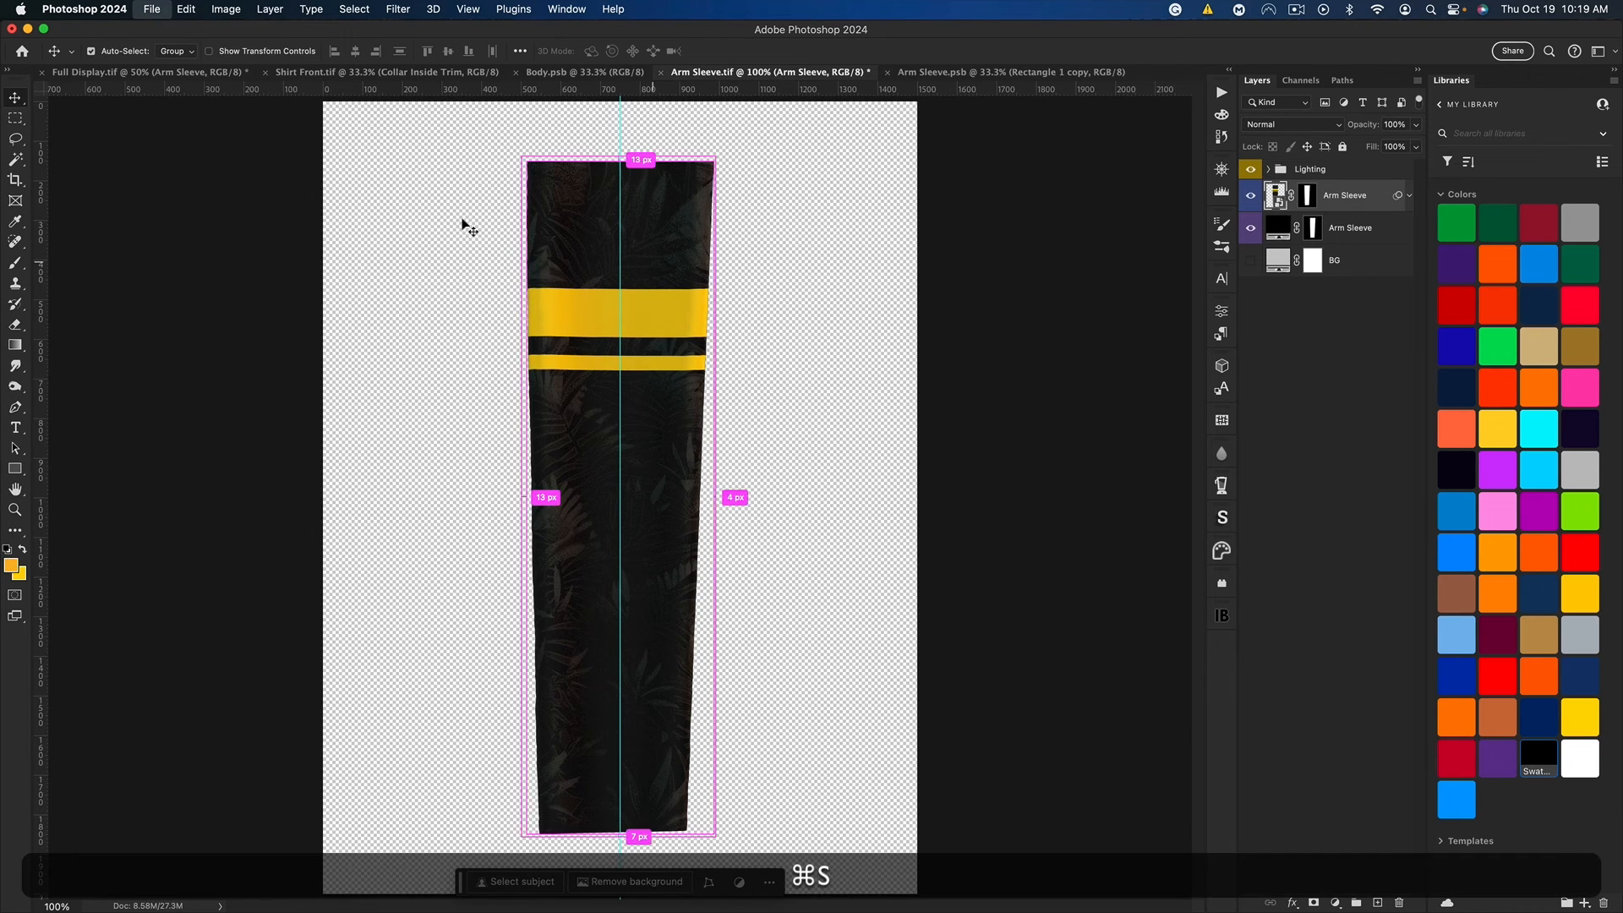
pyautogui.click(93, 74)
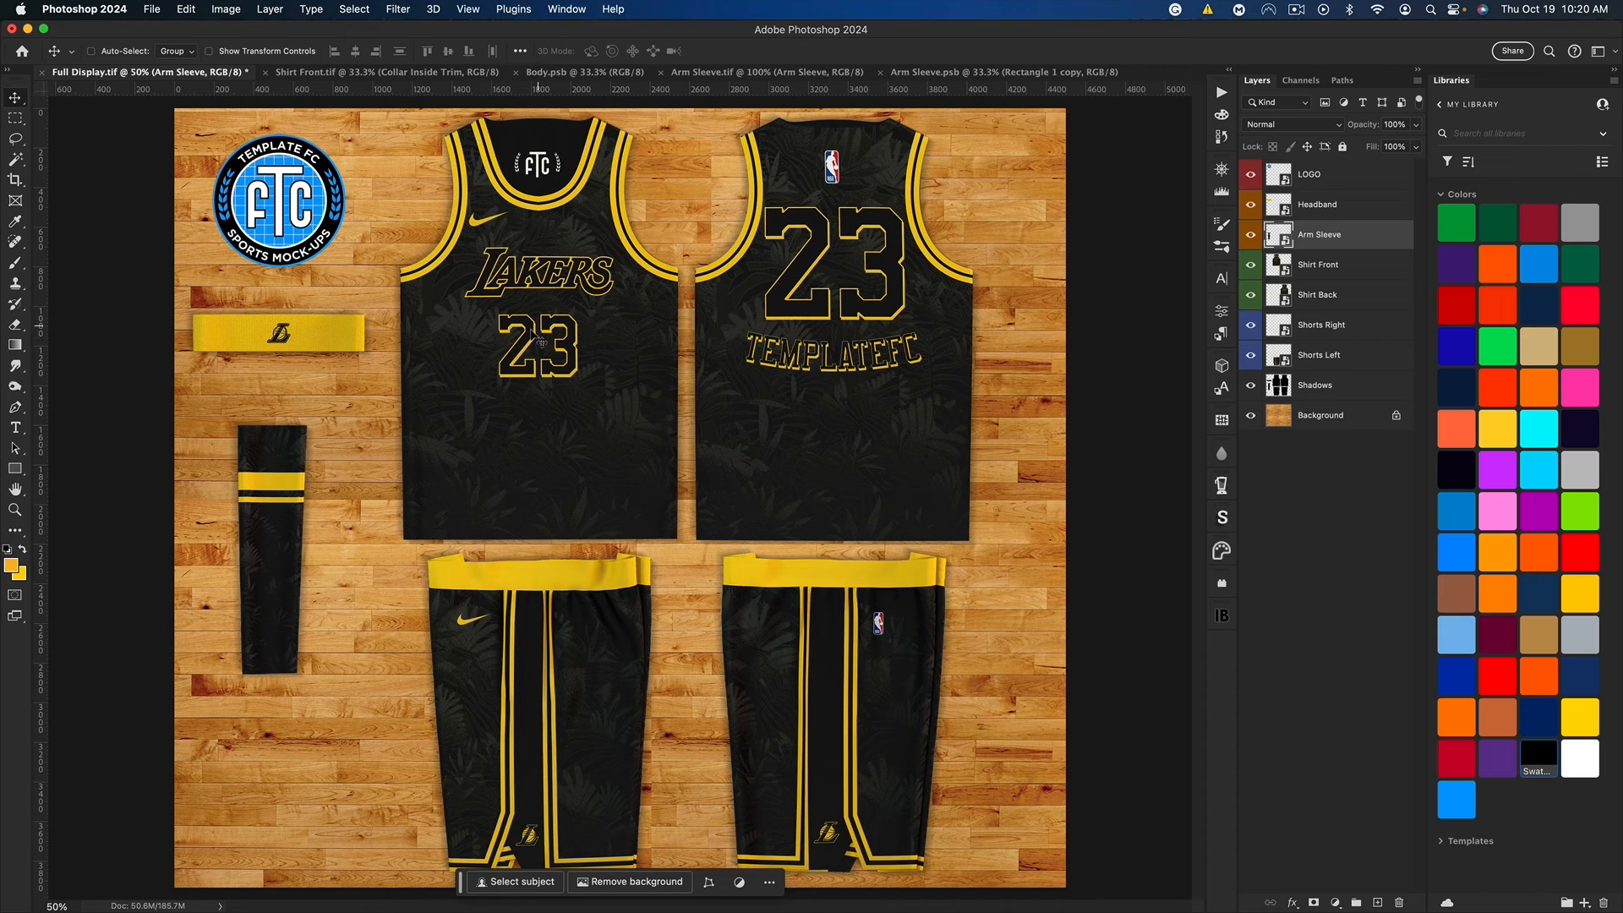
# Step: Move the merged stripes in Arm Sleeve.psb to the sleeve's top edge, and save both sleeve files to update Full Display.tif
pyautogui.click(1008, 76)
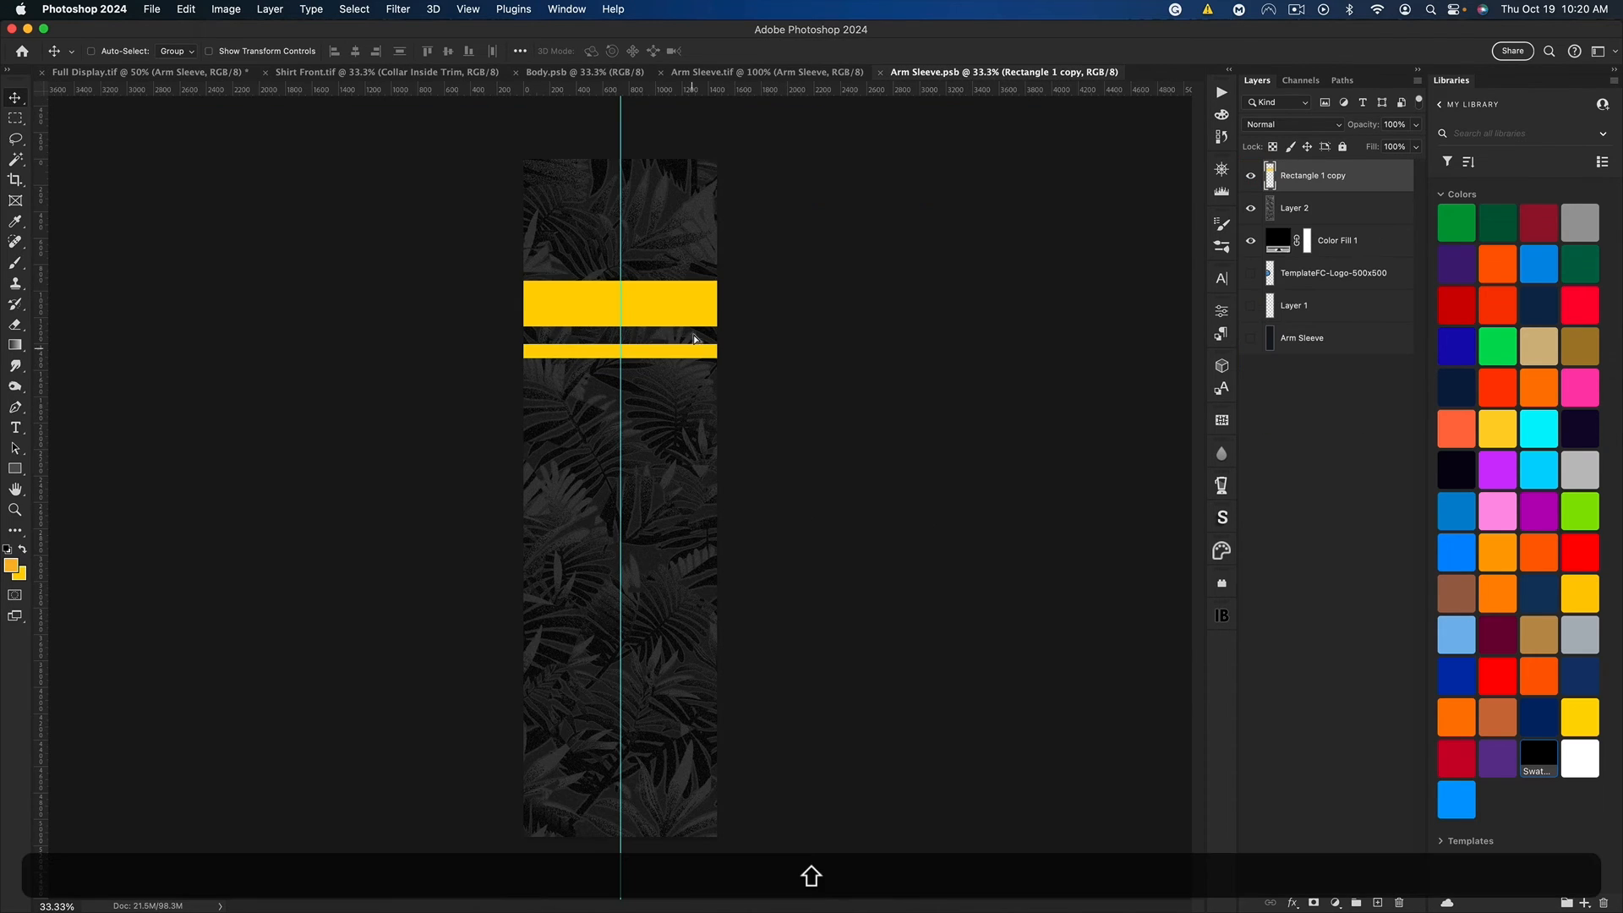
pyautogui.moveTo(692, 341); pyautogui.dragTo(746, 212)
pyautogui.press('shift+super+s')
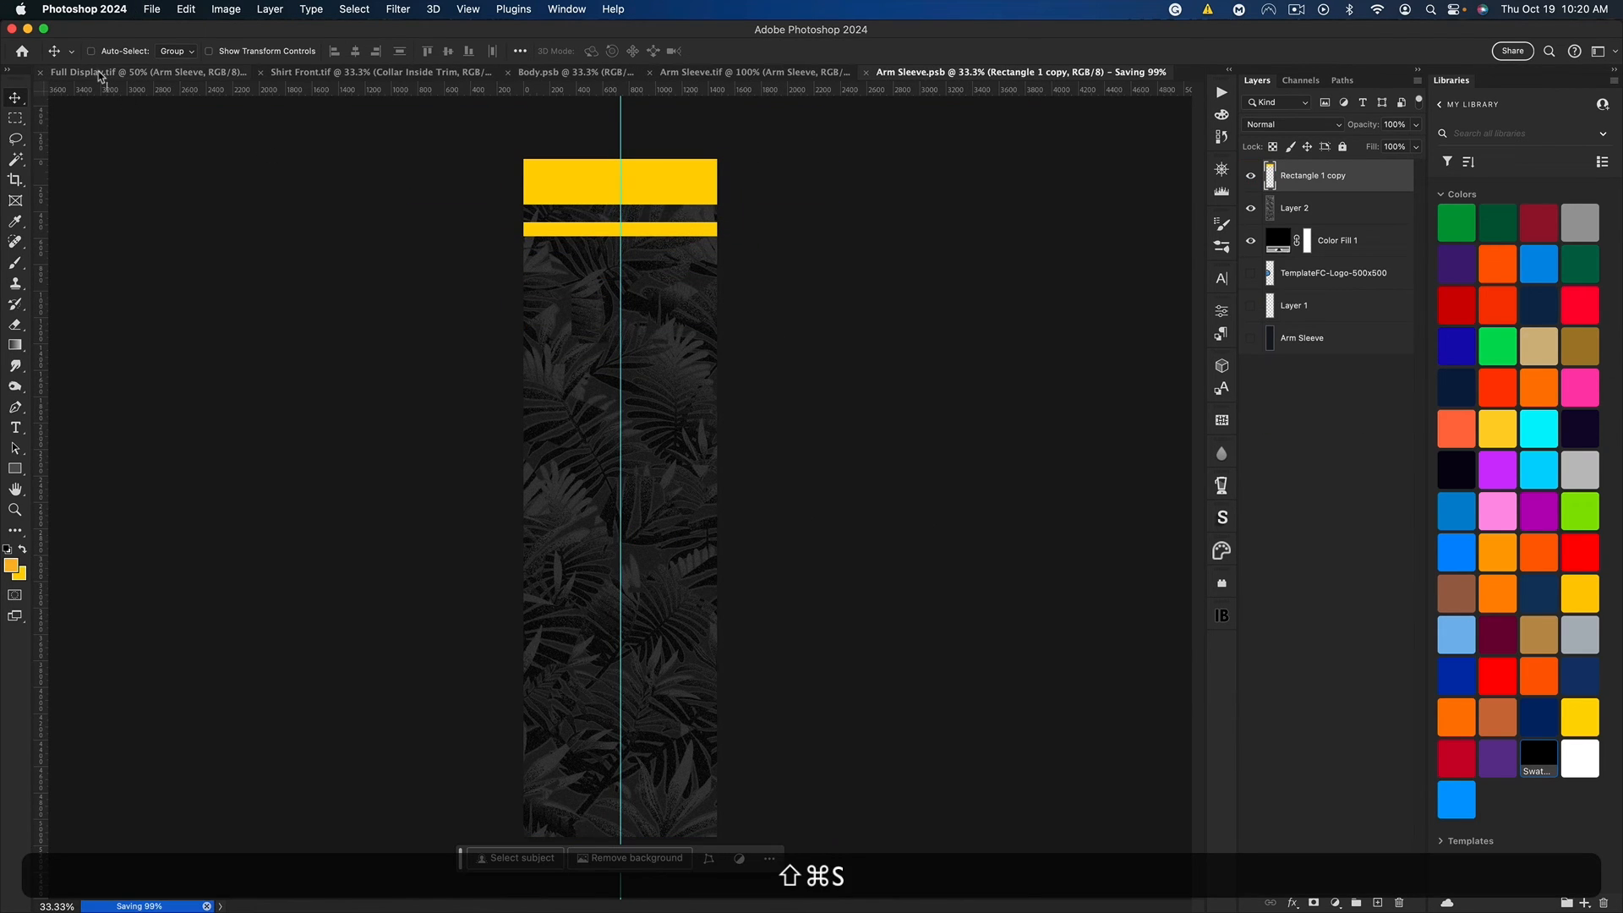
pyautogui.press('super+w')
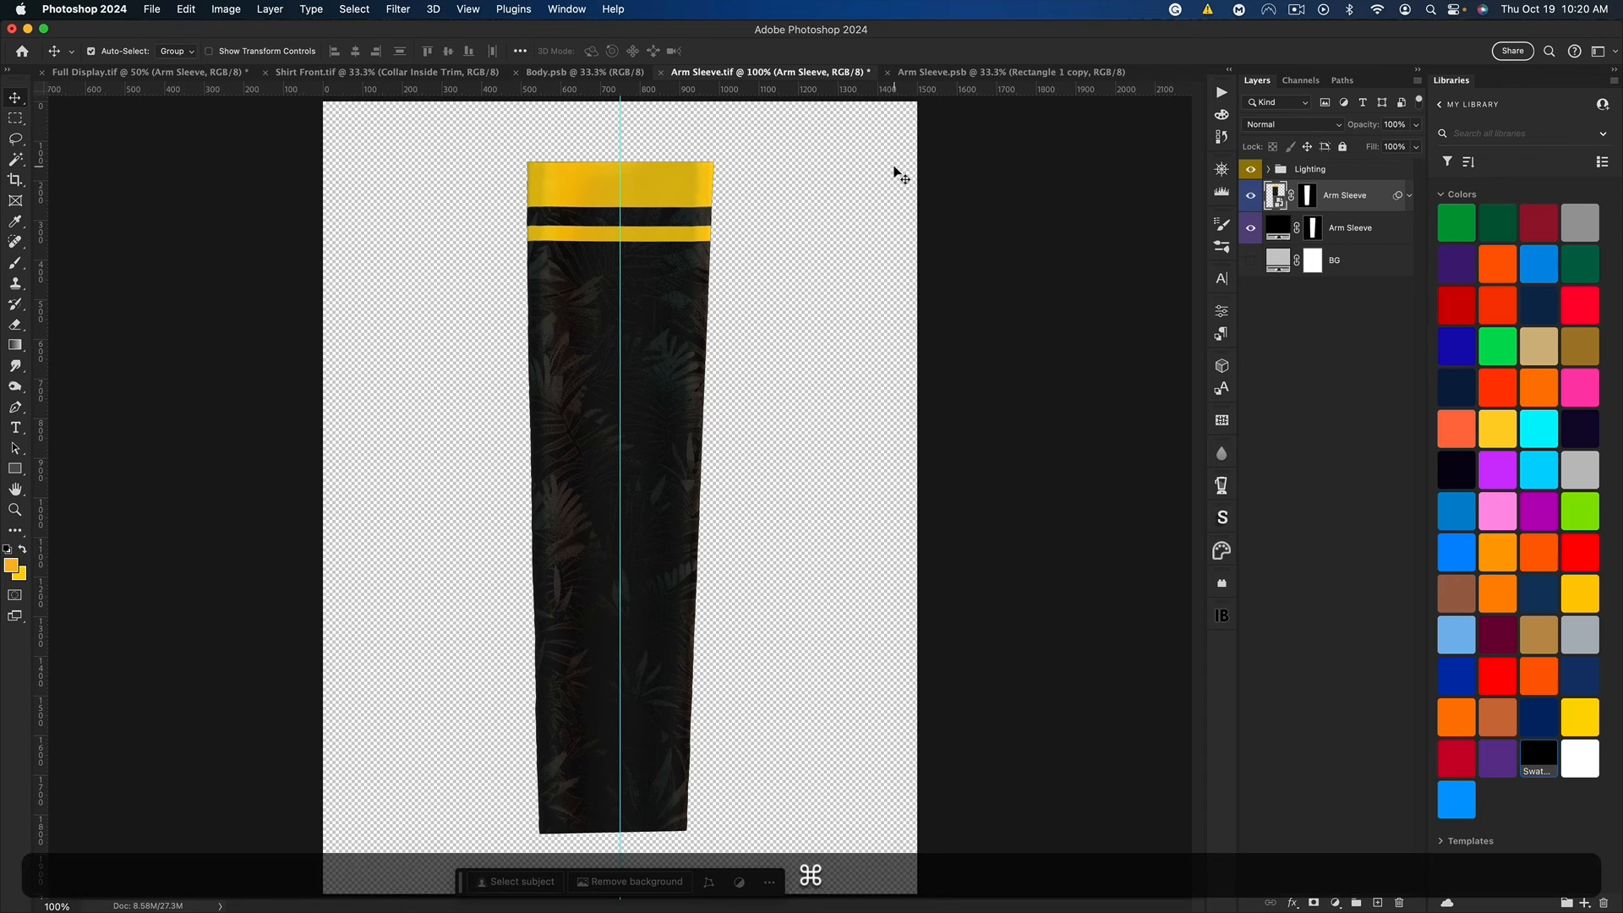
pyautogui.press('super+s')
pyautogui.click(127, 74)
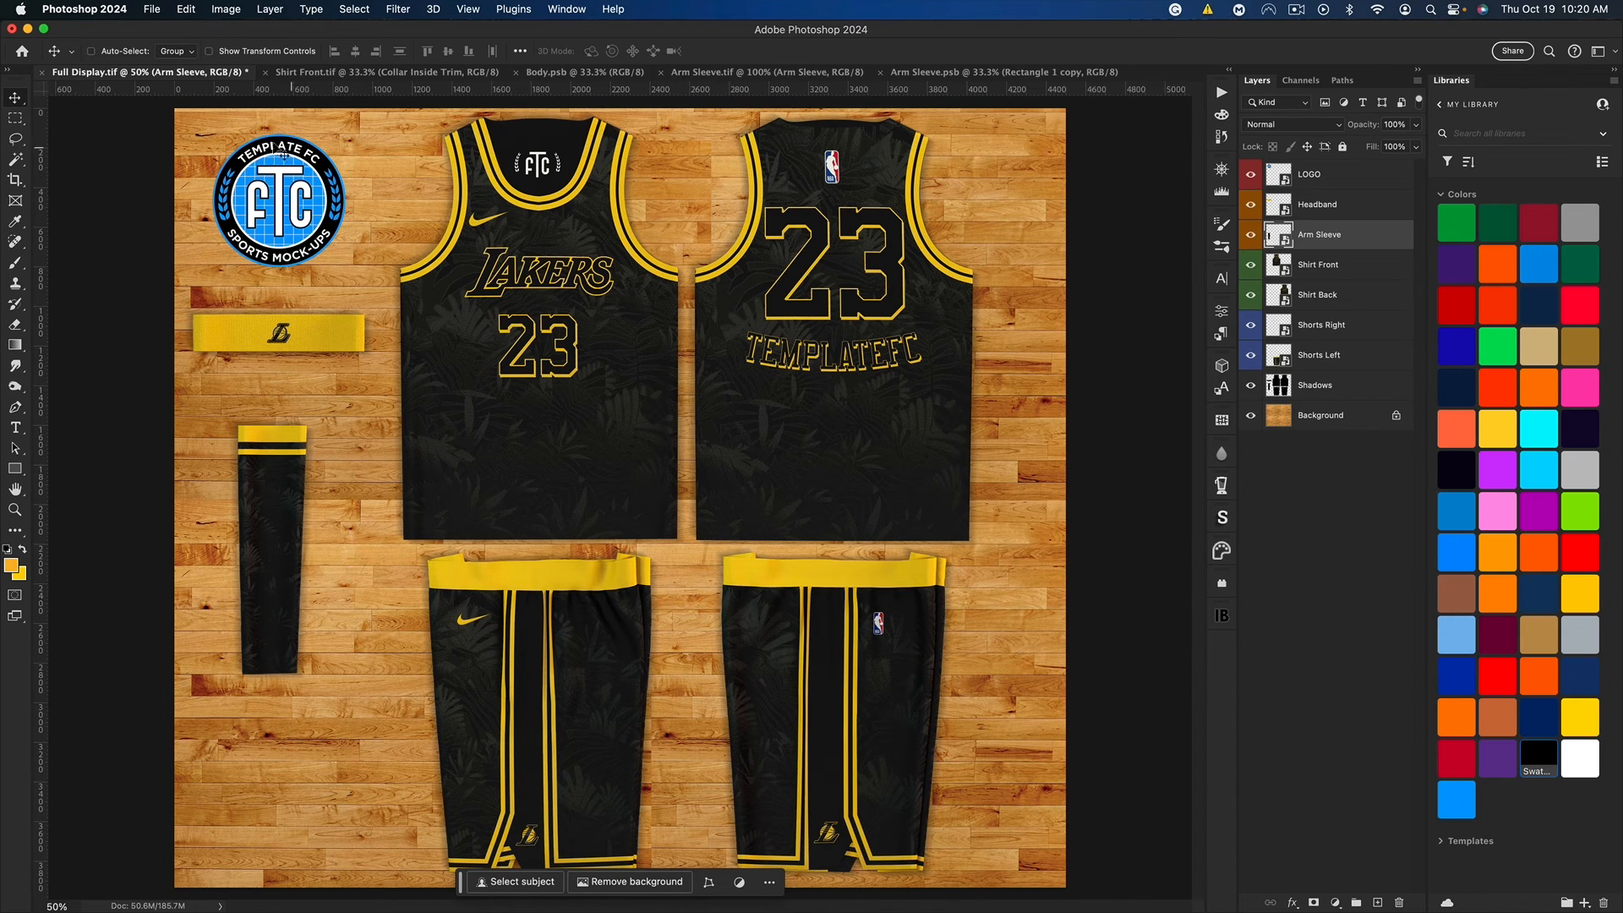
# Step: Close Arm Sleeve.psb and Arm Sleeve.tif, and open the LOGO smart object from Full Display.tif
pyautogui.click(881, 73)
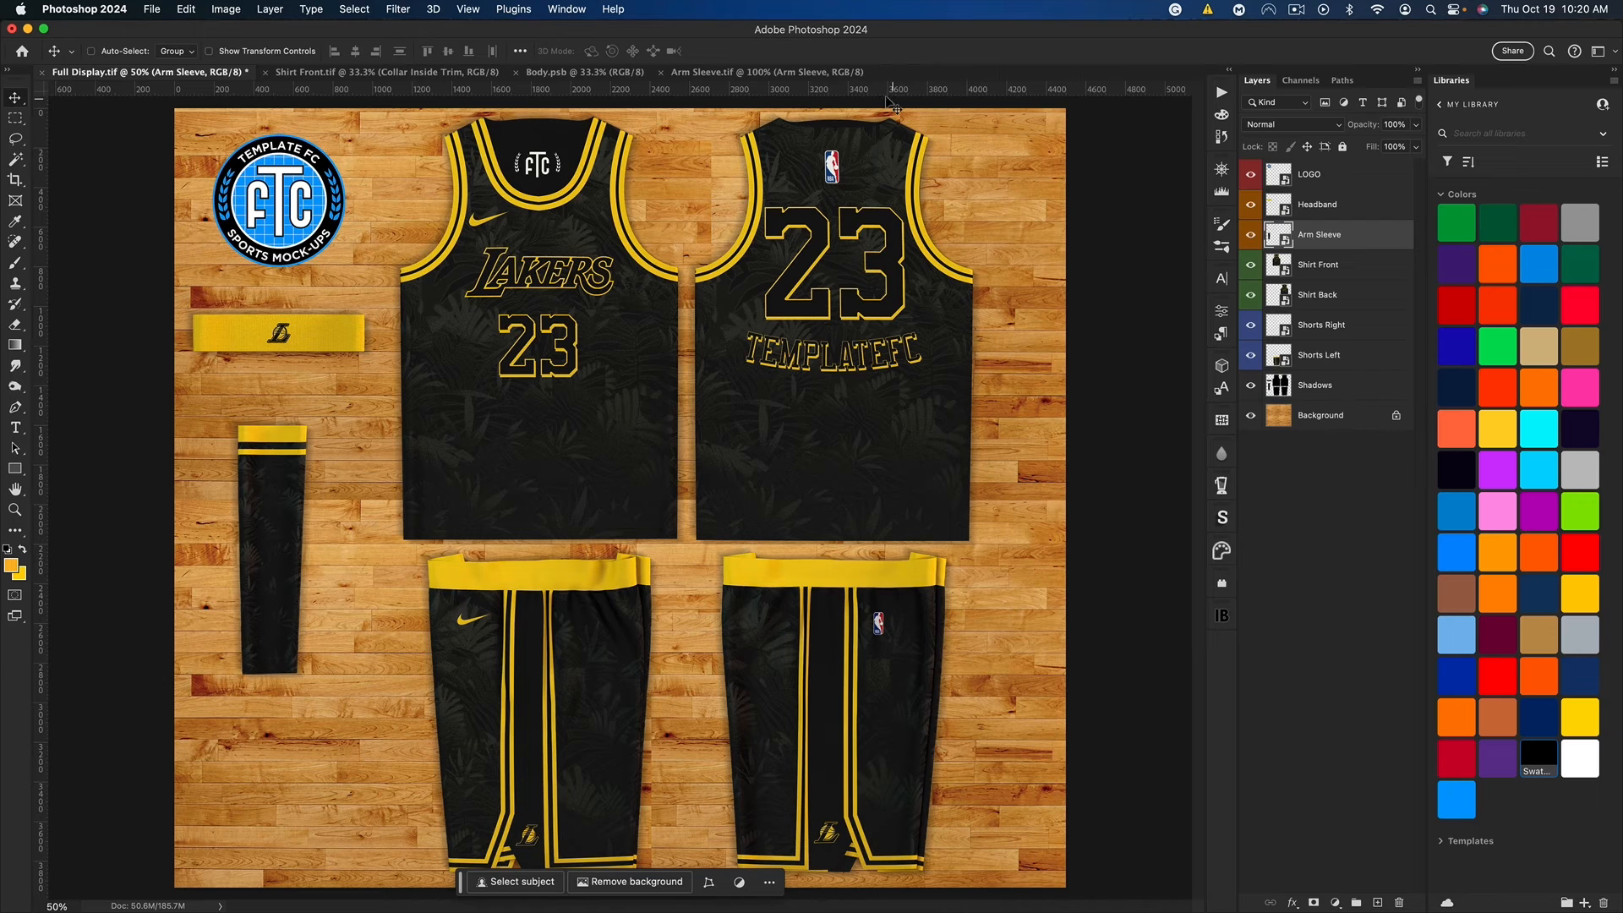
pyautogui.click(663, 73)
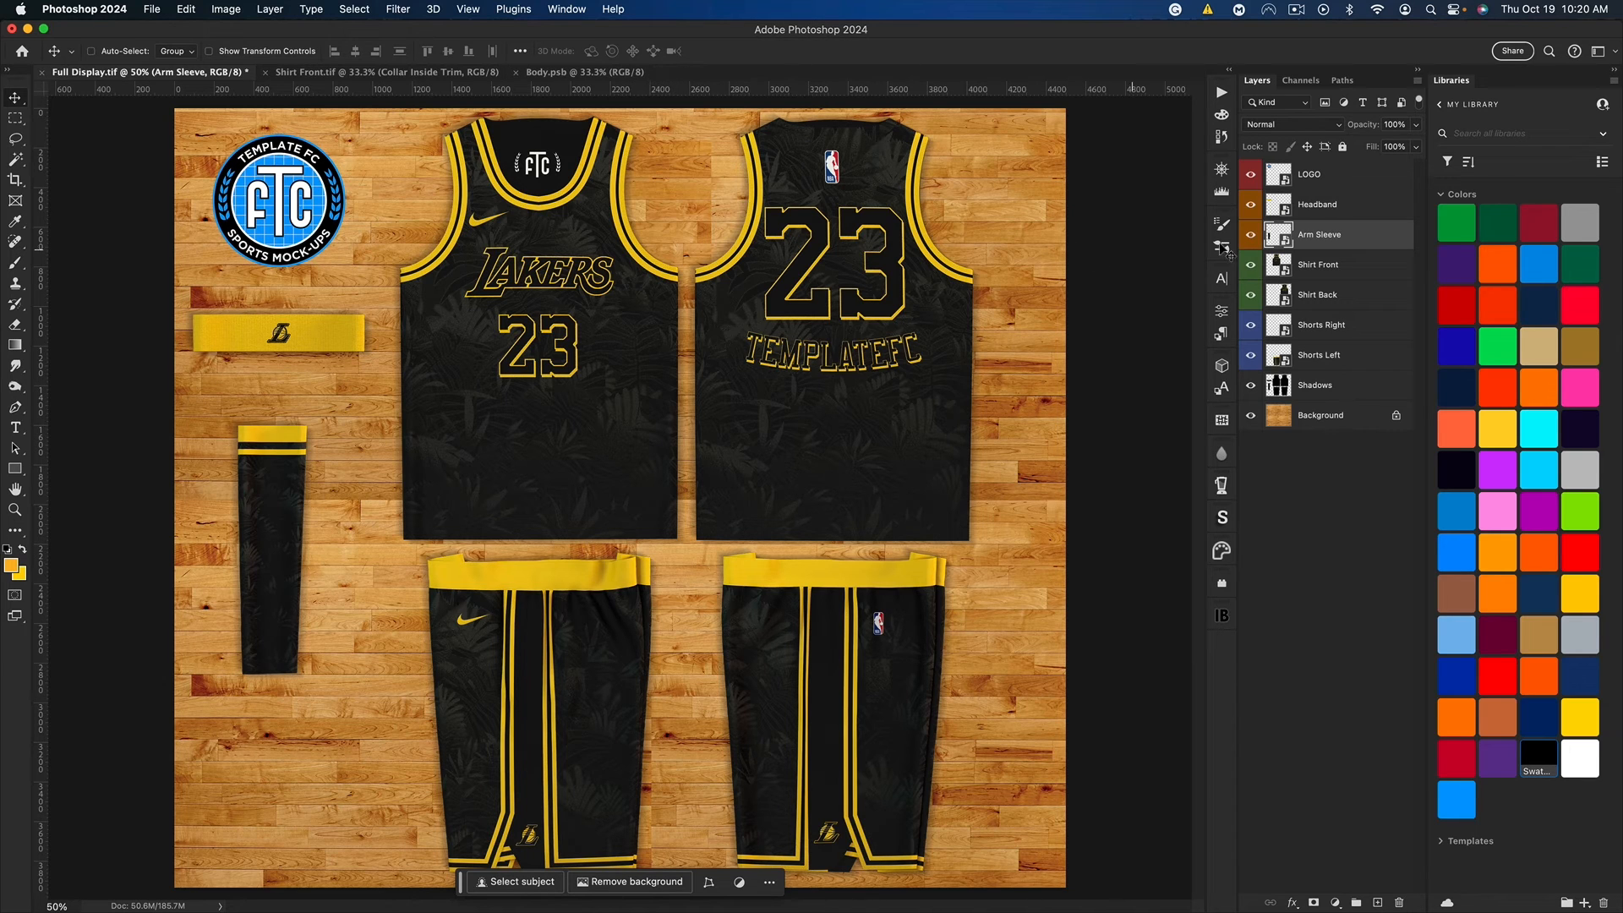
pyautogui.doubleClick(1285, 180)
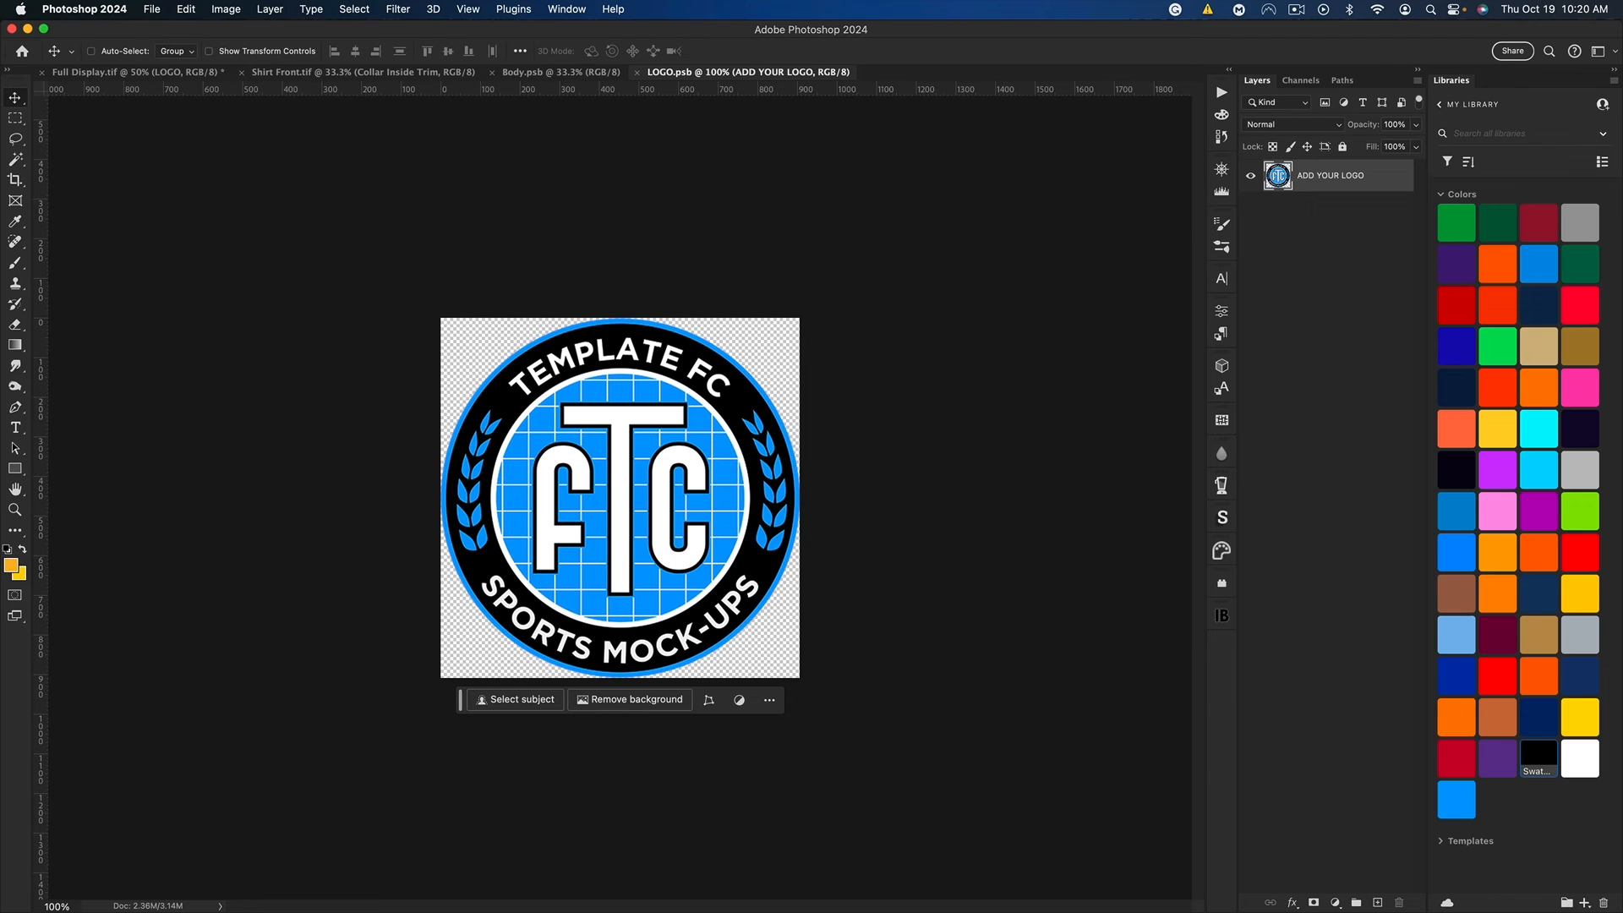
# Step: Place the Lakers logo in LOGO.psb and scale it to fit the canvas in place of the ADD YOUR LOGO artwork
pyautogui.moveTo(2, 271); pyautogui.dragTo(642, 507)
pyautogui.press('cmd+t')
pyautogui.moveTo(620, 448); pyautogui.dragTo(622, 350)
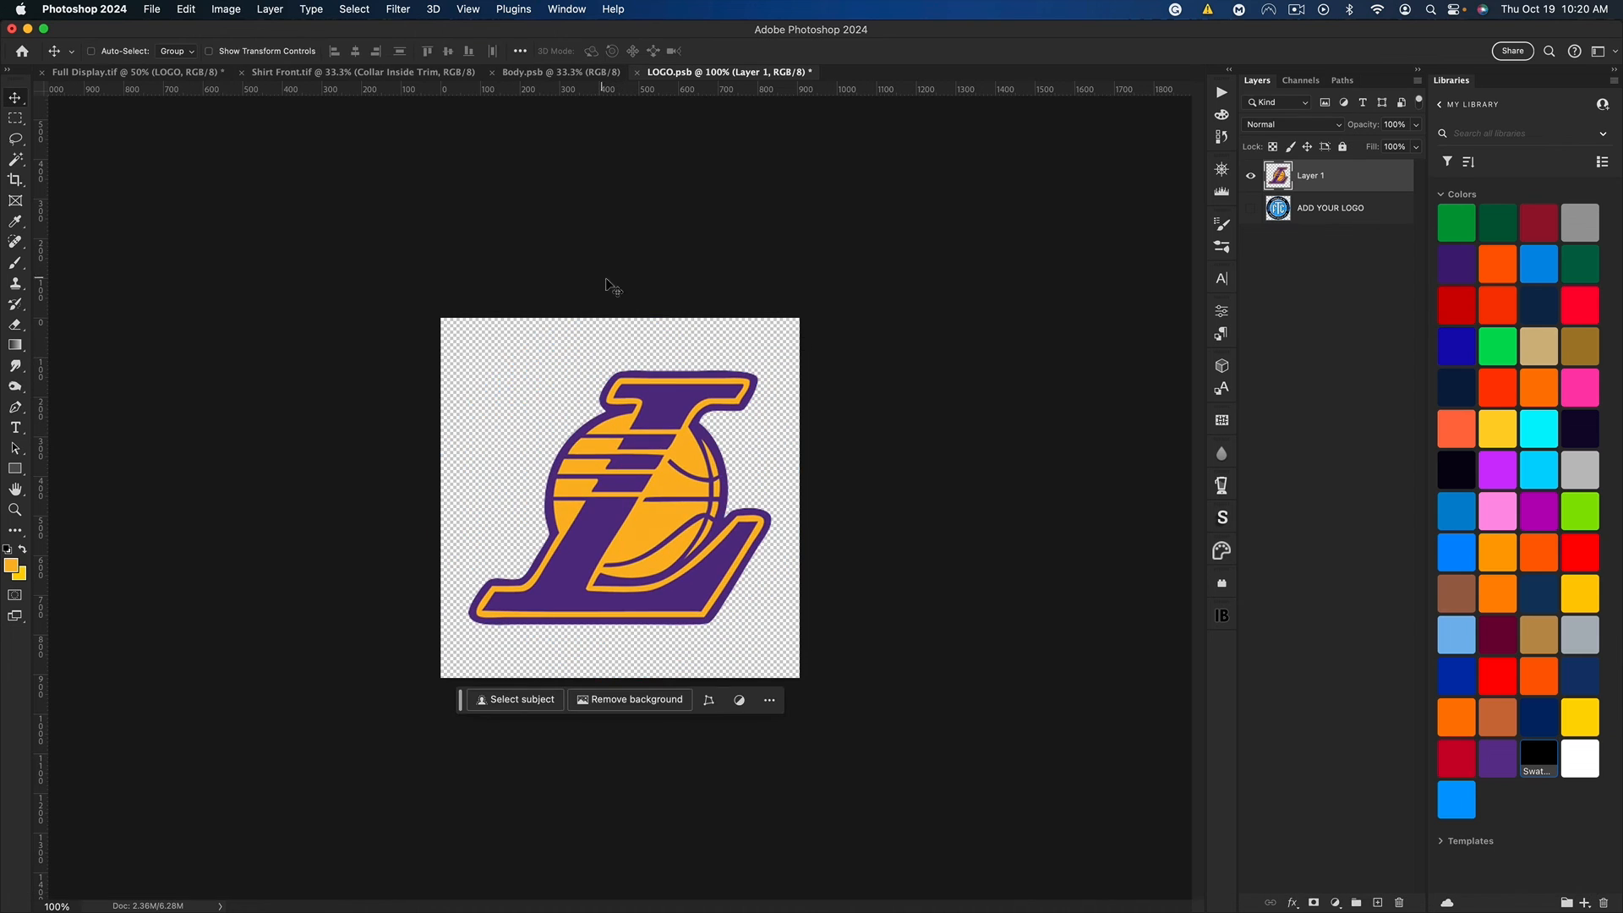
# Step: Select the Lakers logo's orange-yellow areas with Color Range and cover them with a yellow Solid Color fill layer
pyautogui.click(355, 9)
pyautogui.click(372, 160)
pyautogui.click(1334, 903)
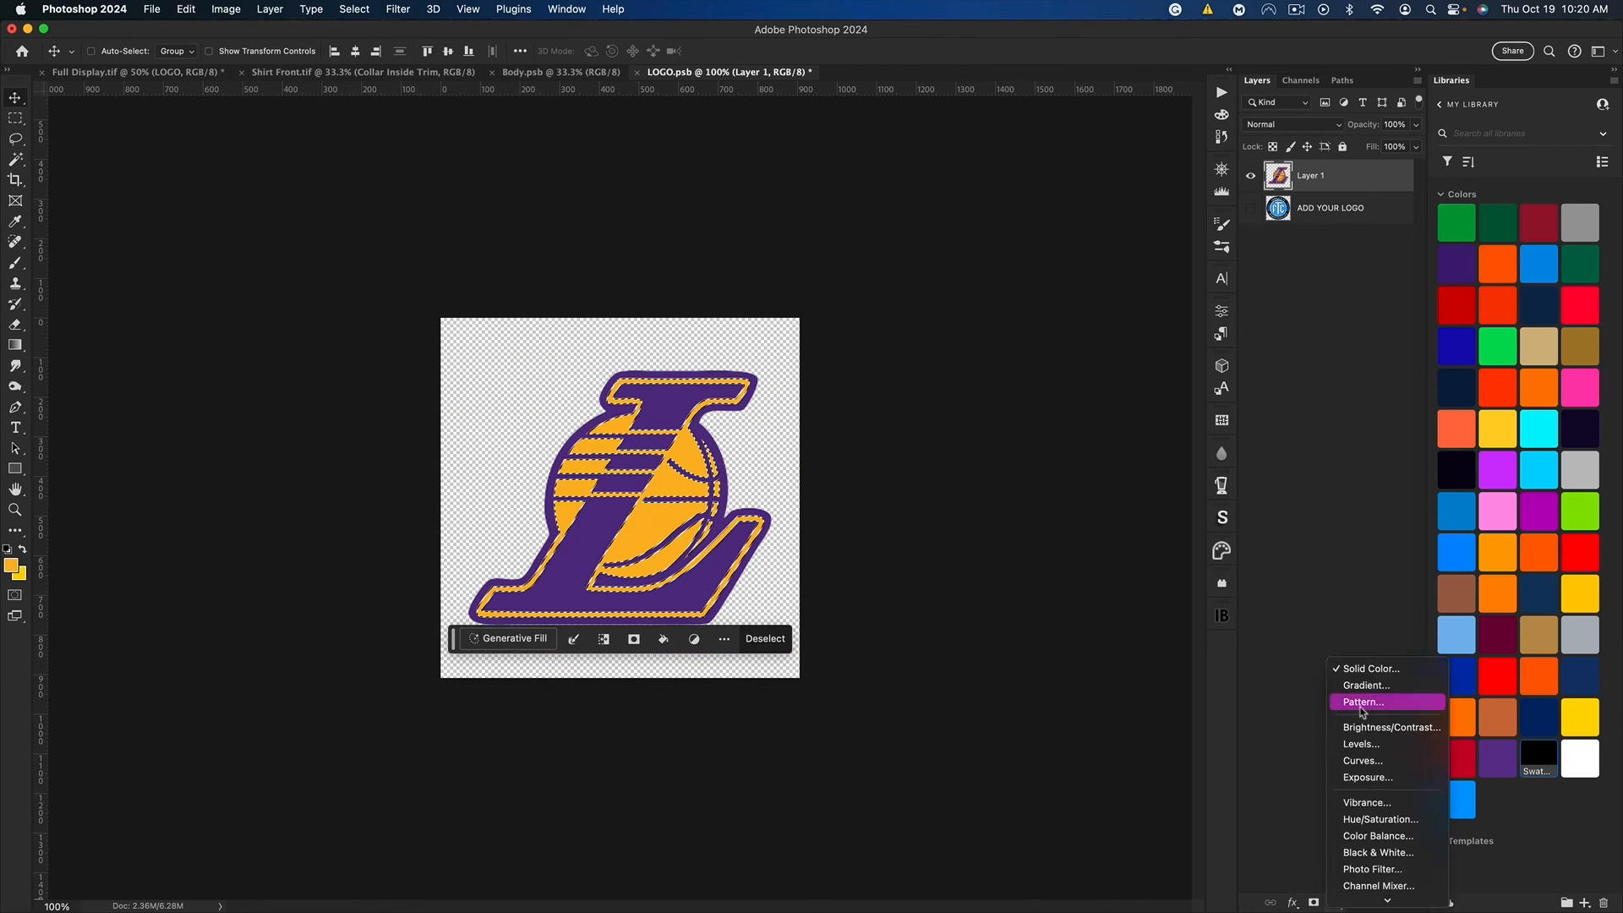
pyautogui.click(1370, 669)
pyautogui.press('Return')
# Step: Turn Layer 1 of the Lakers logo black, save LOGO.psb, and return to Full Display.tif
pyautogui.click(1313, 208)
pyautogui.press('super+s')
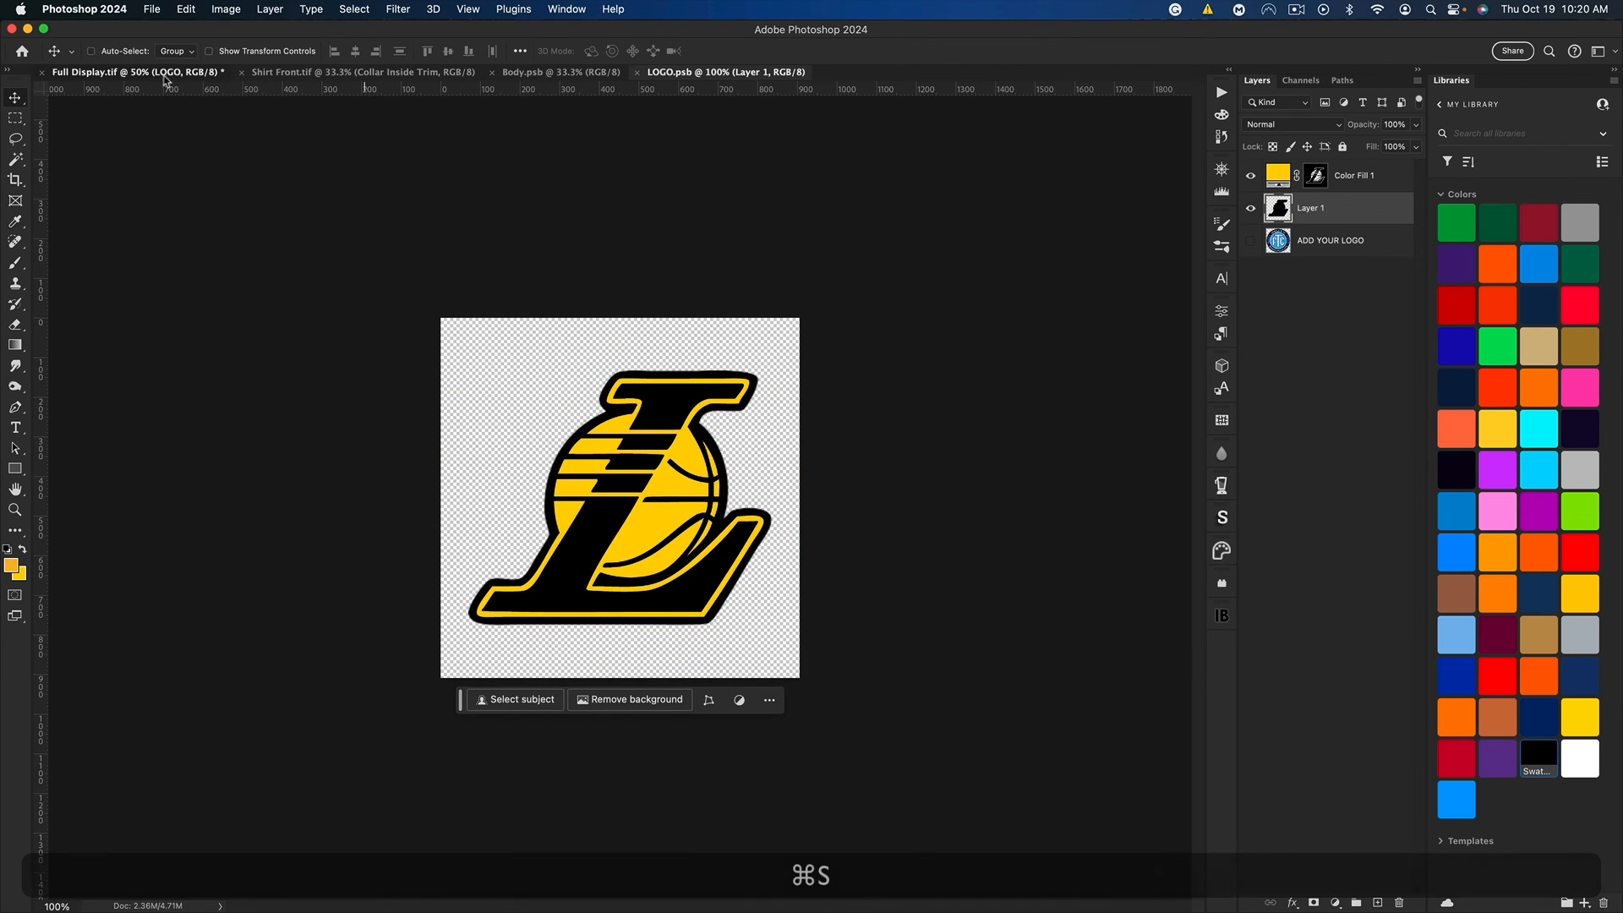
pyautogui.click(165, 74)
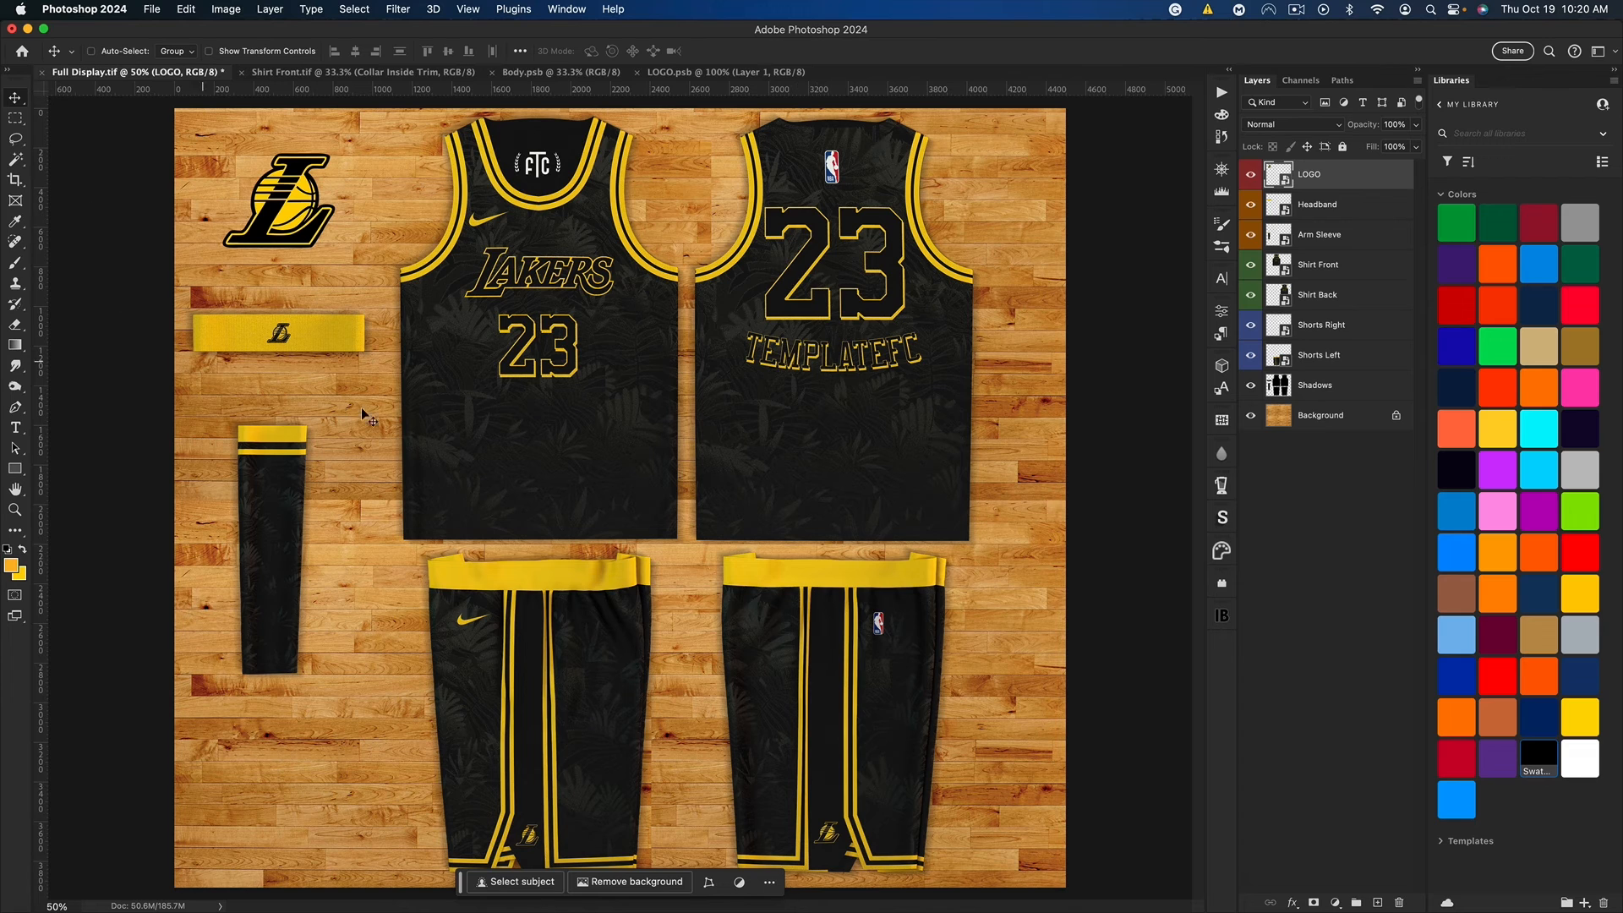
# Step: Group the layers from LOGO to Shorts Left, and clip a Hue/Saturation adjustment layer to the group
pyautogui.press('super+minus')
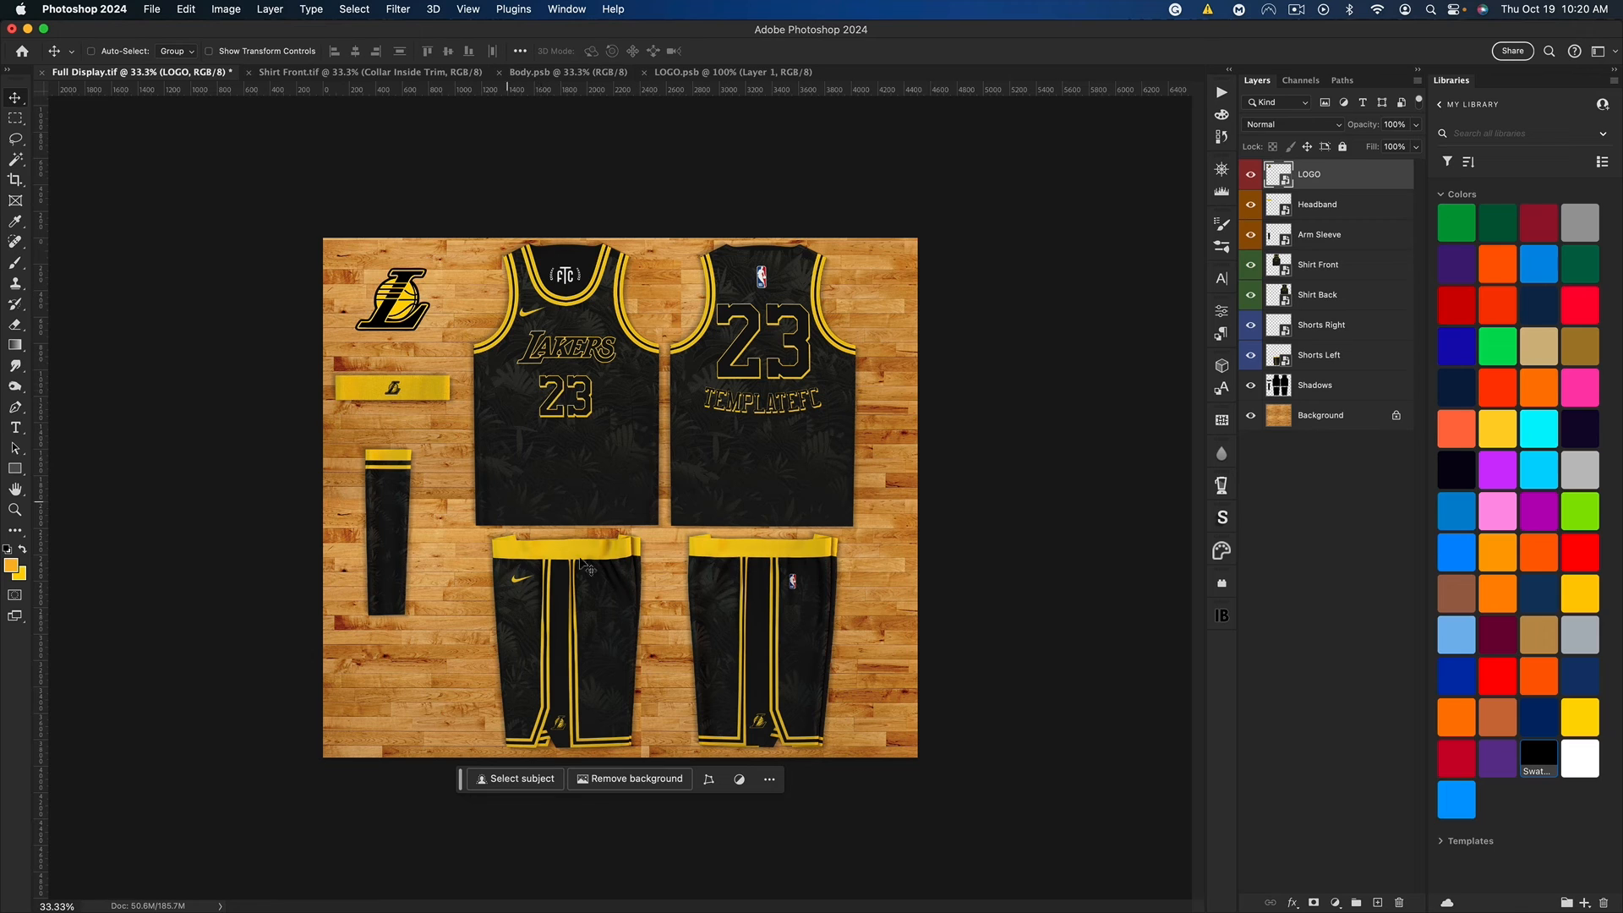
pyautogui.keyDown('shift'); pyautogui.click(1330, 355); pyautogui.keyUp('shift')
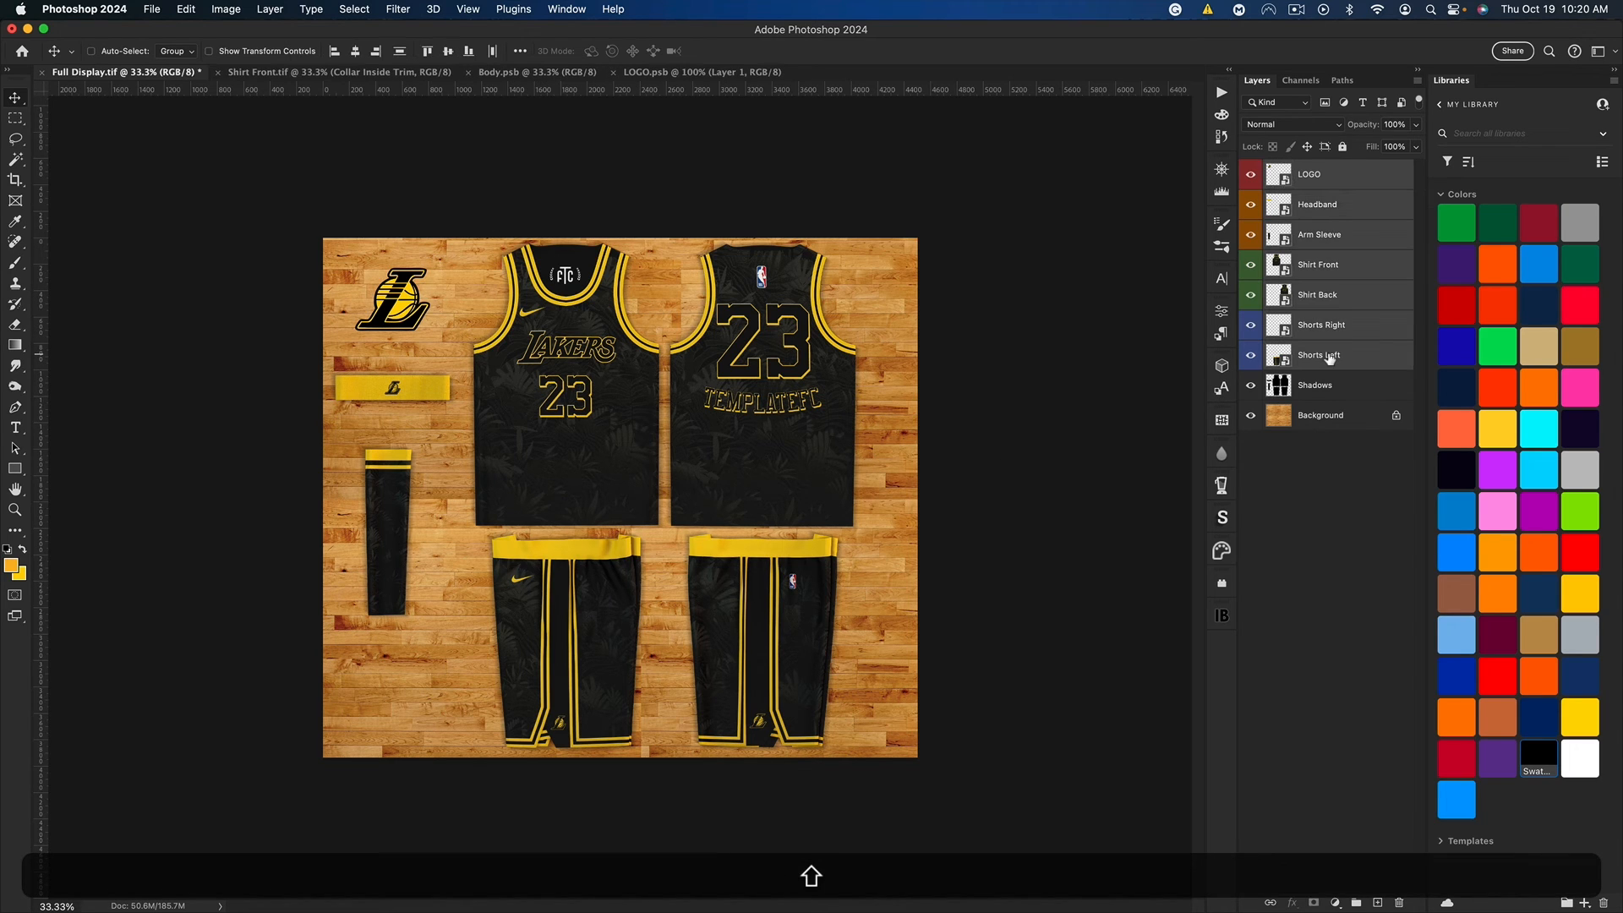
pyautogui.press('super+g')
pyautogui.click(1335, 903)
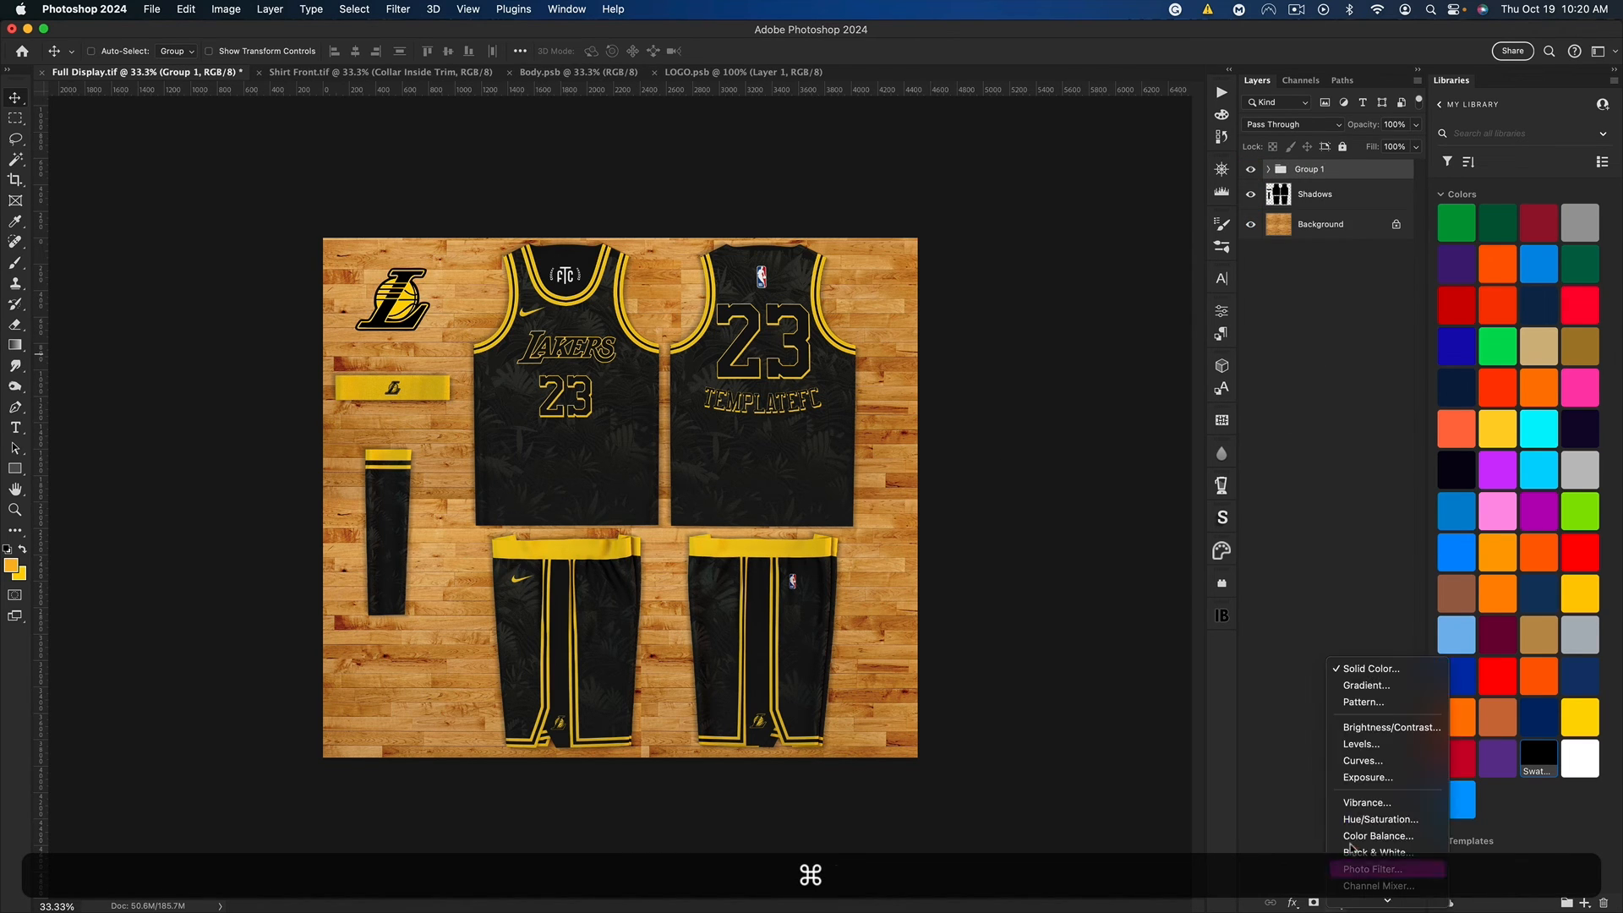
pyautogui.click(1365, 826)
pyautogui.press('alt')
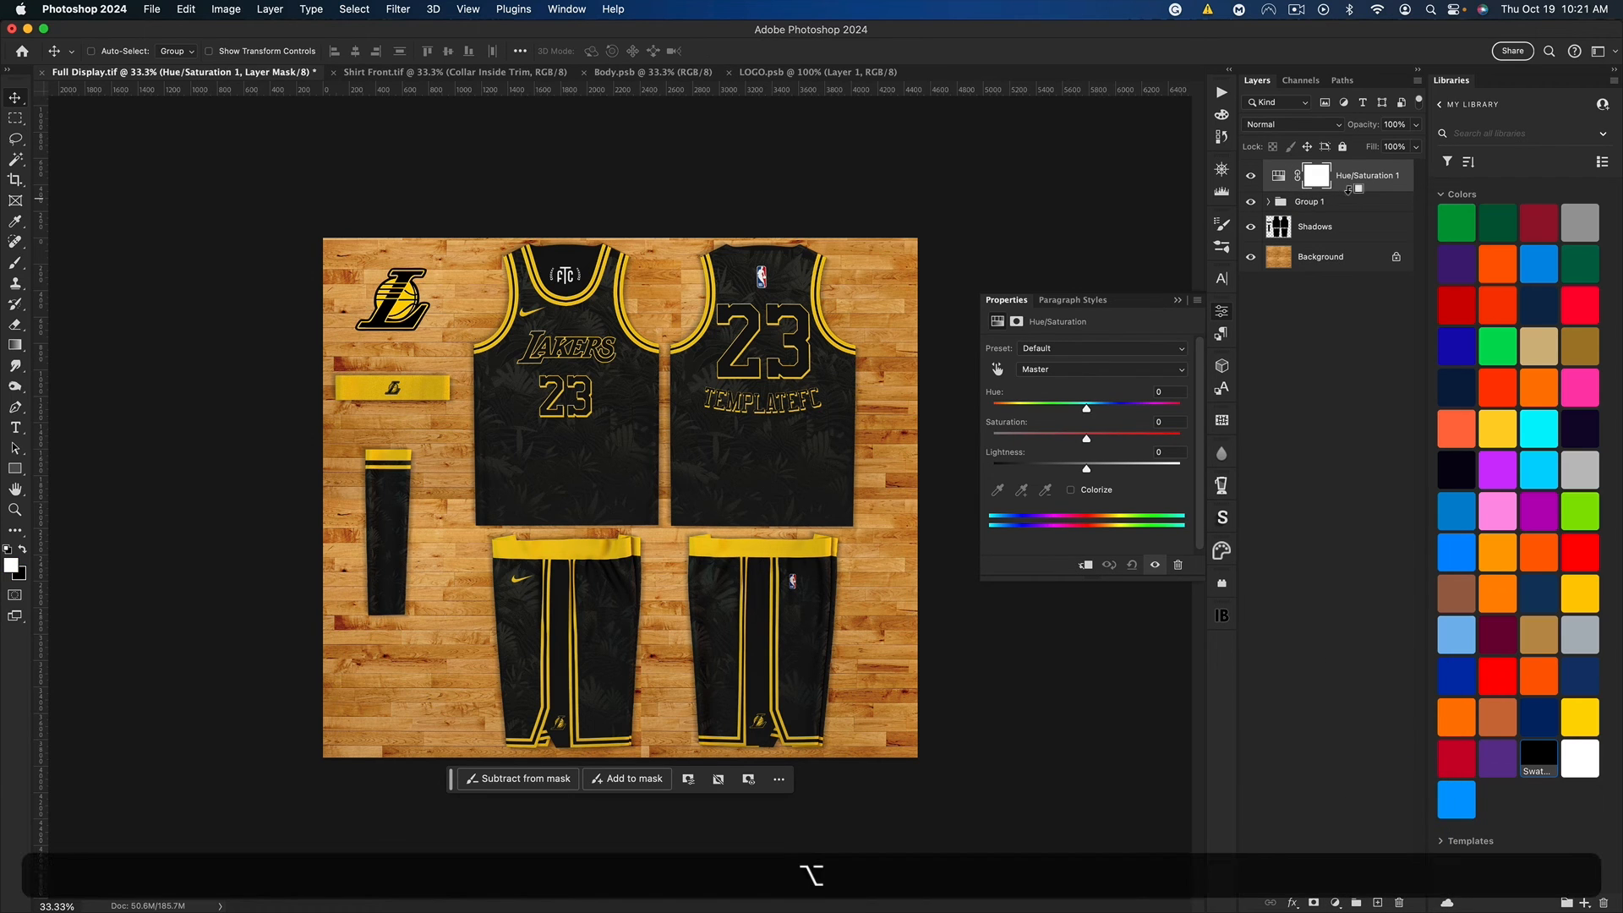
pyautogui.keyDown('alt'); pyautogui.click(1350, 190); pyautogui.keyUp('alt')
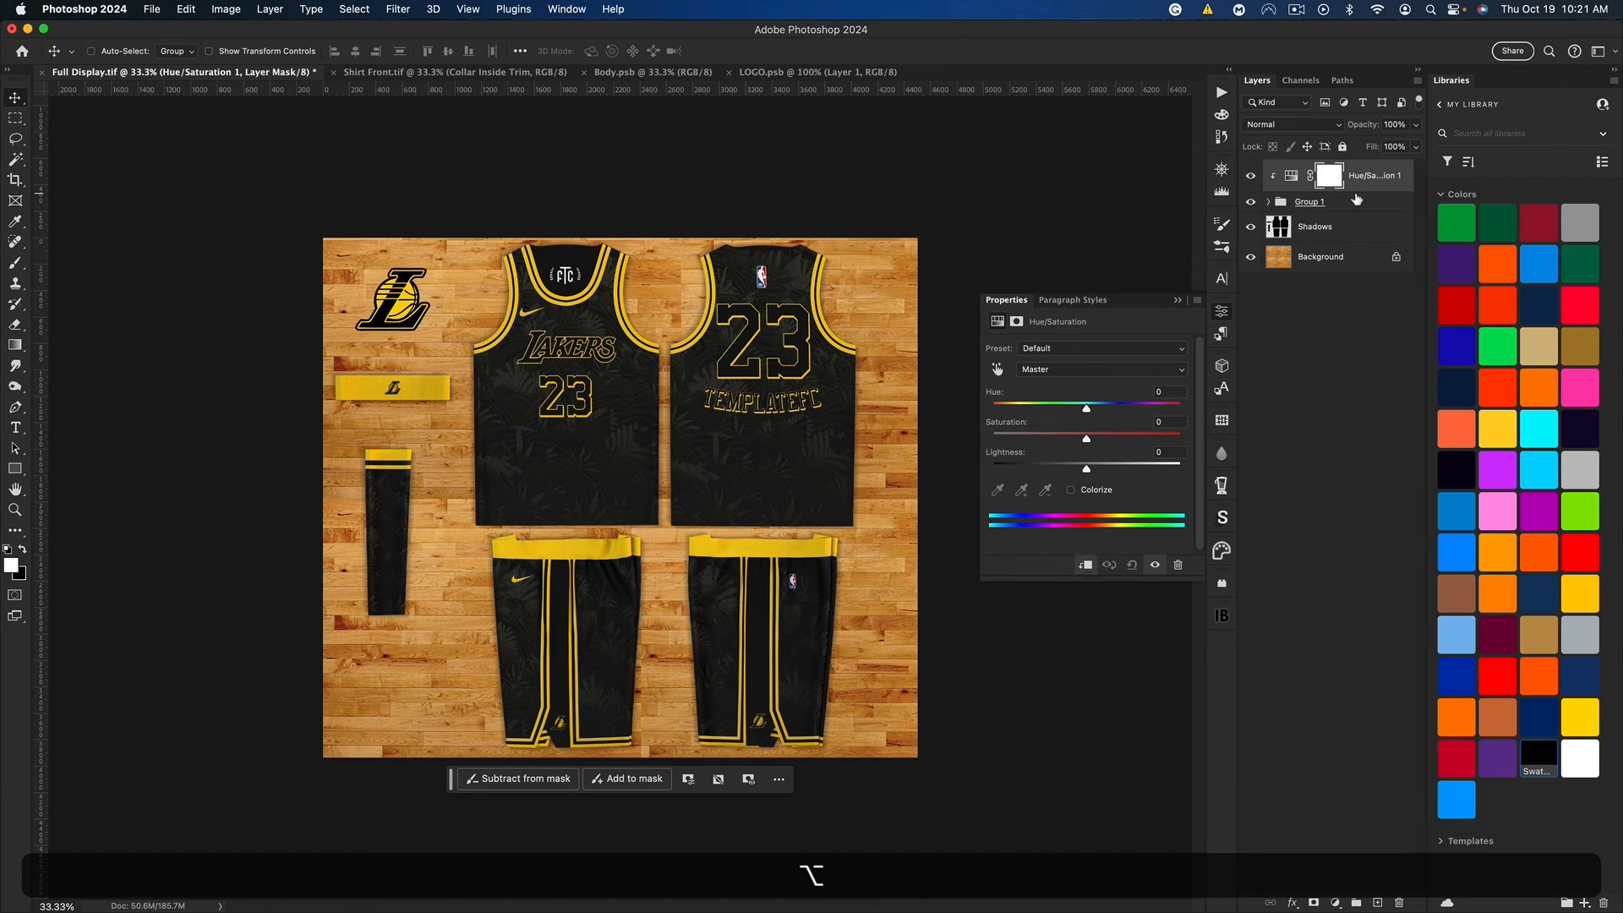
# Step: Set the Yellows range of the Hue/Saturation adjustment to hue -139 and saturation +36
pyautogui.click(1057, 369)
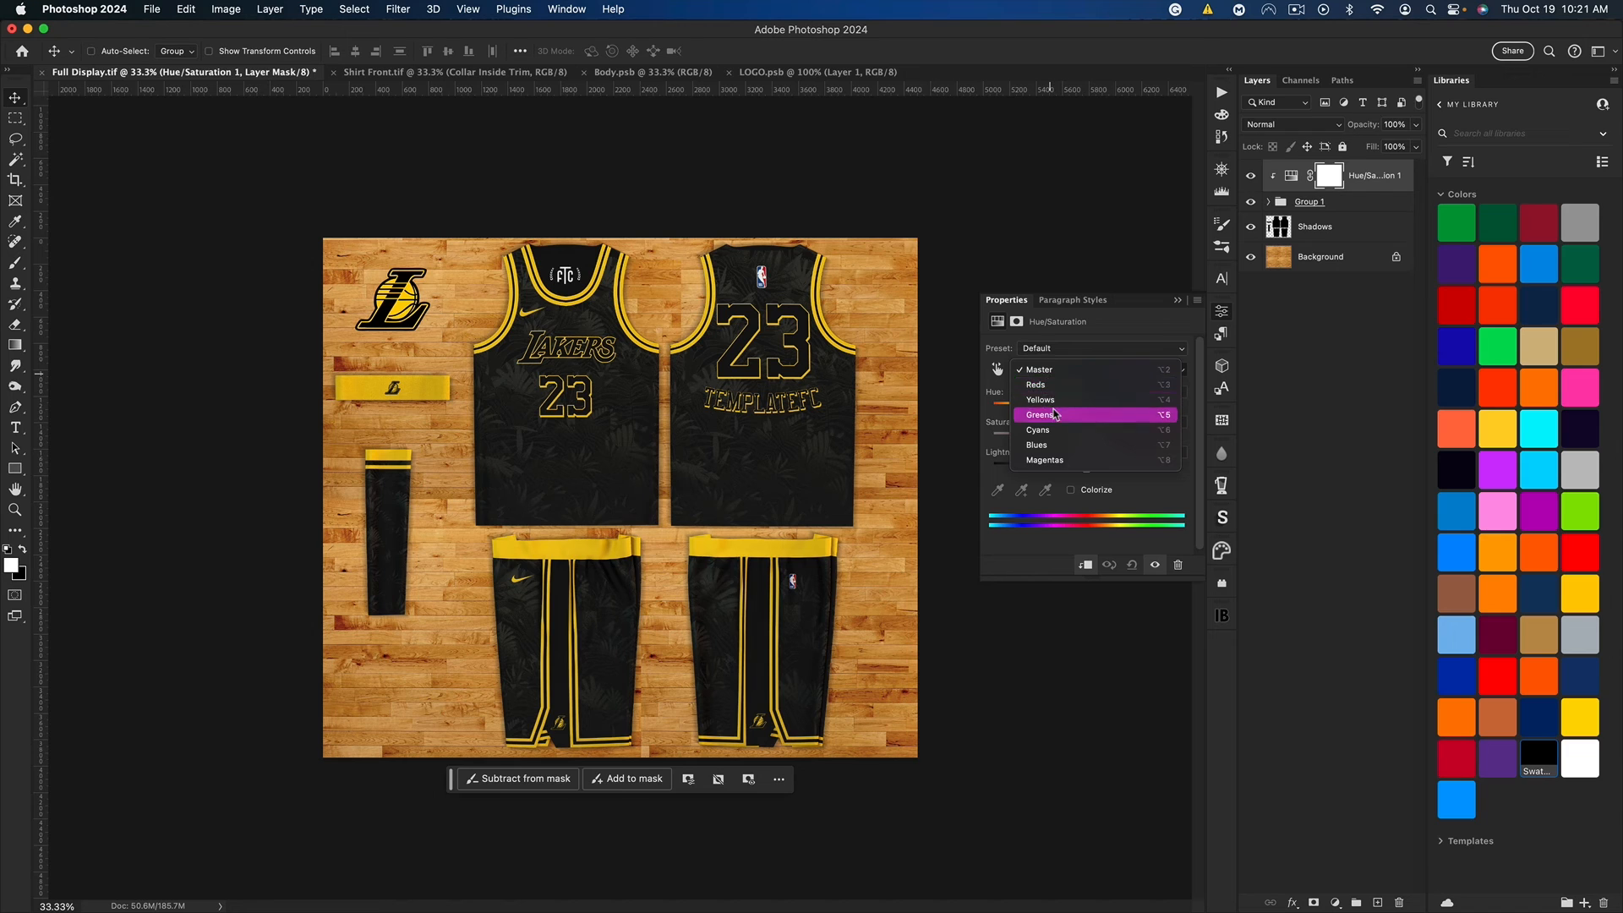
pyautogui.click(1058, 401)
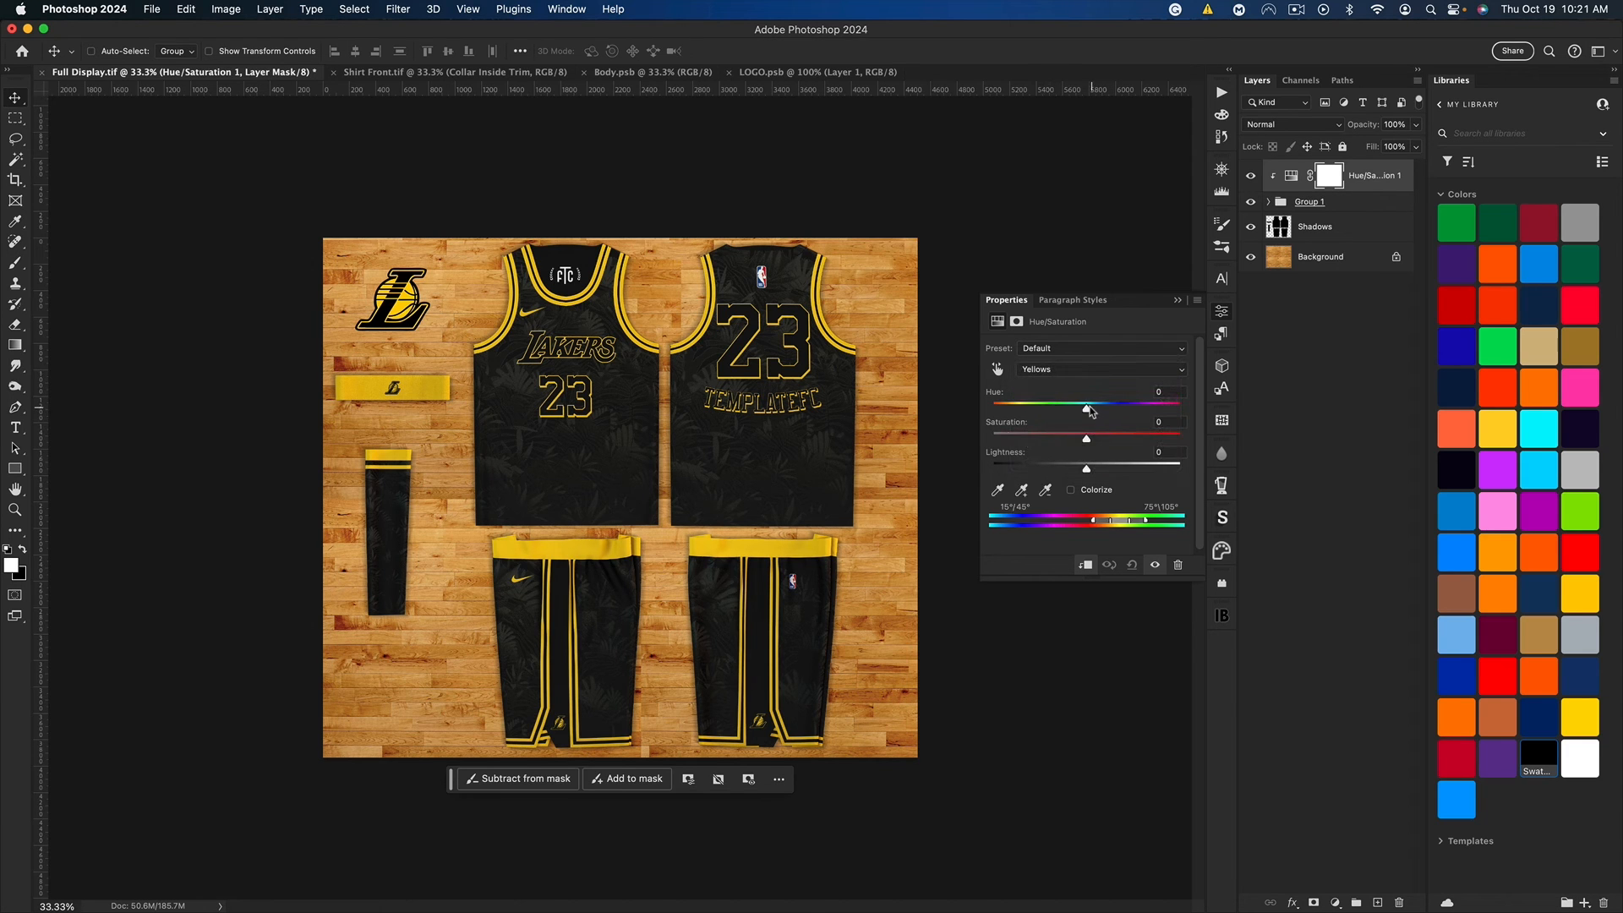
pyautogui.moveTo(1091, 411); pyautogui.dragTo(1012, 410)
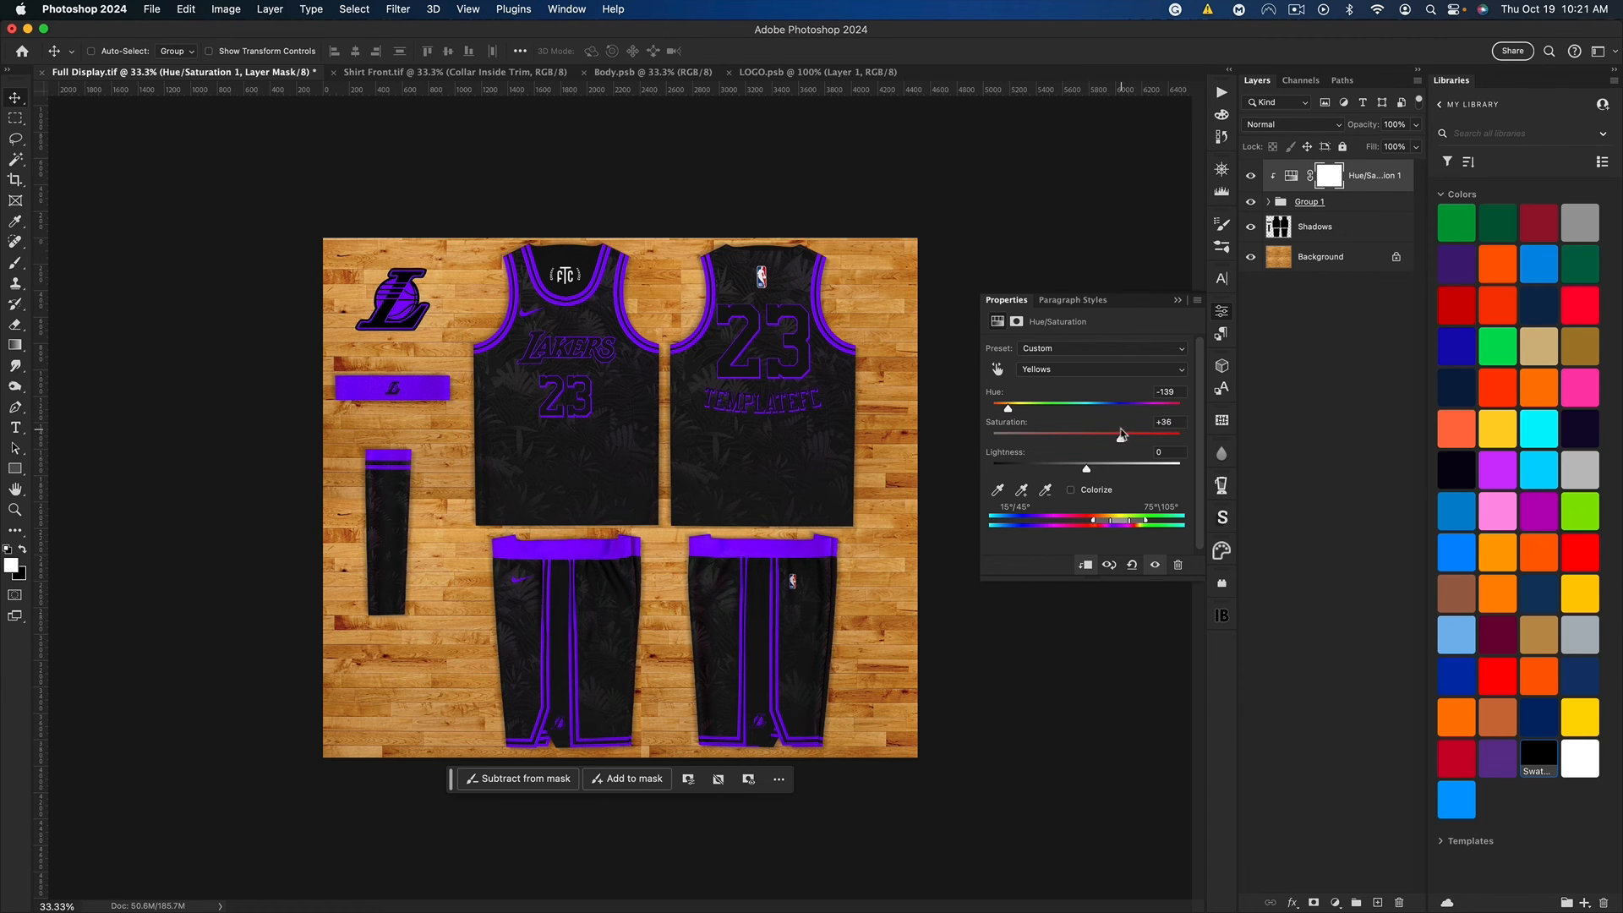
# Step: Set the Yellows hue back to 0 and close the adjustment's settings
pyautogui.moveTo(1010, 415); pyautogui.dragTo(1088, 416)
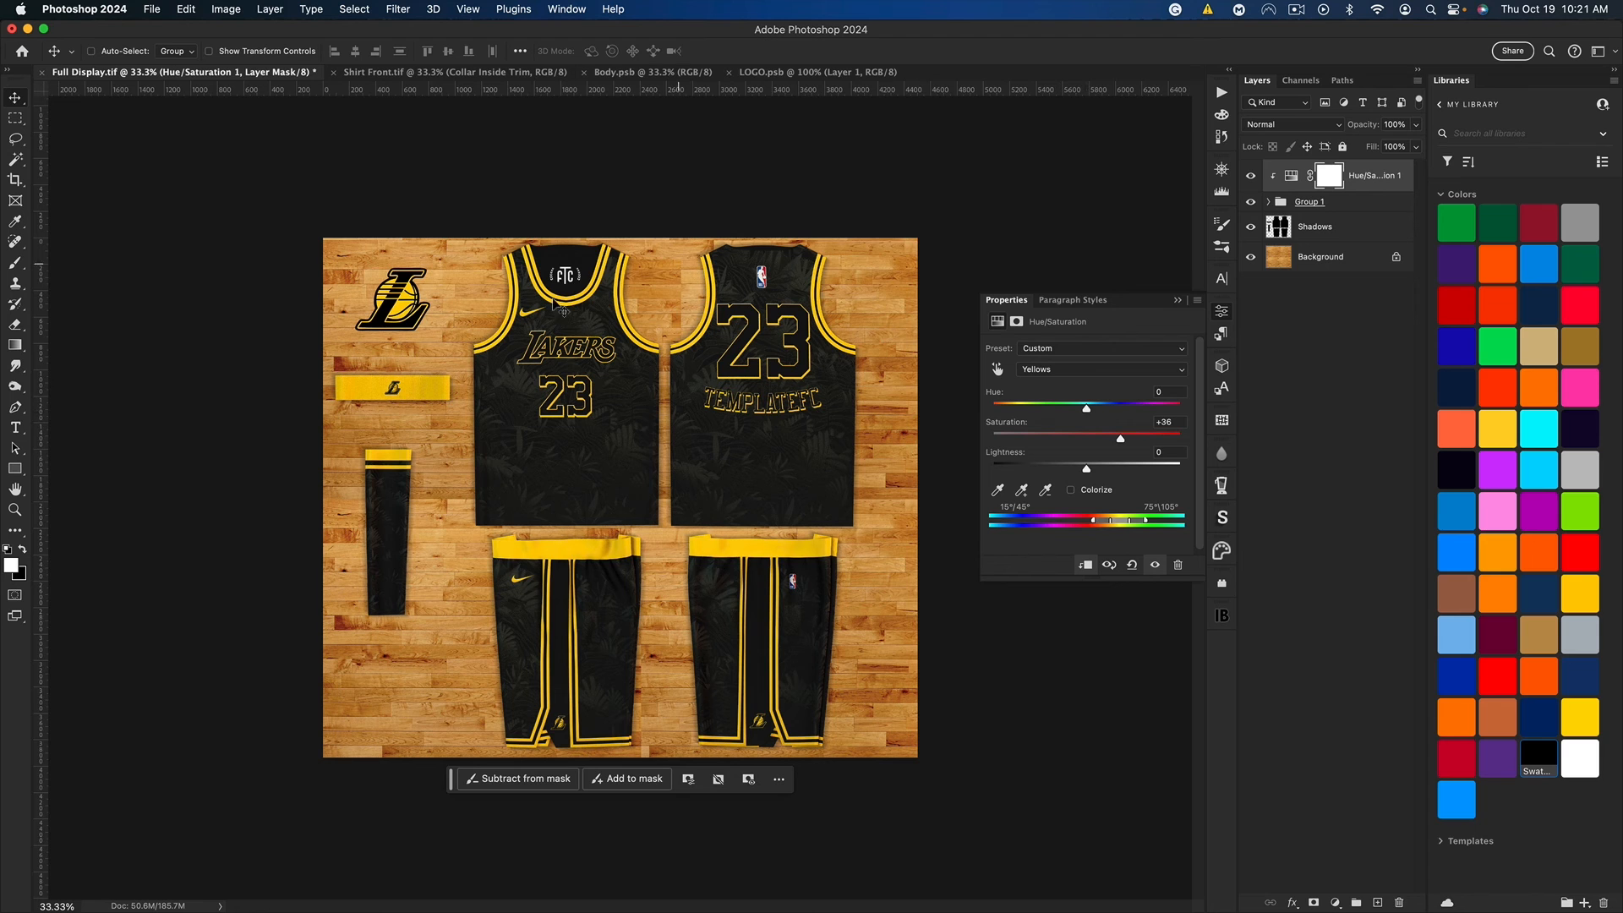
pyautogui.click(1180, 301)
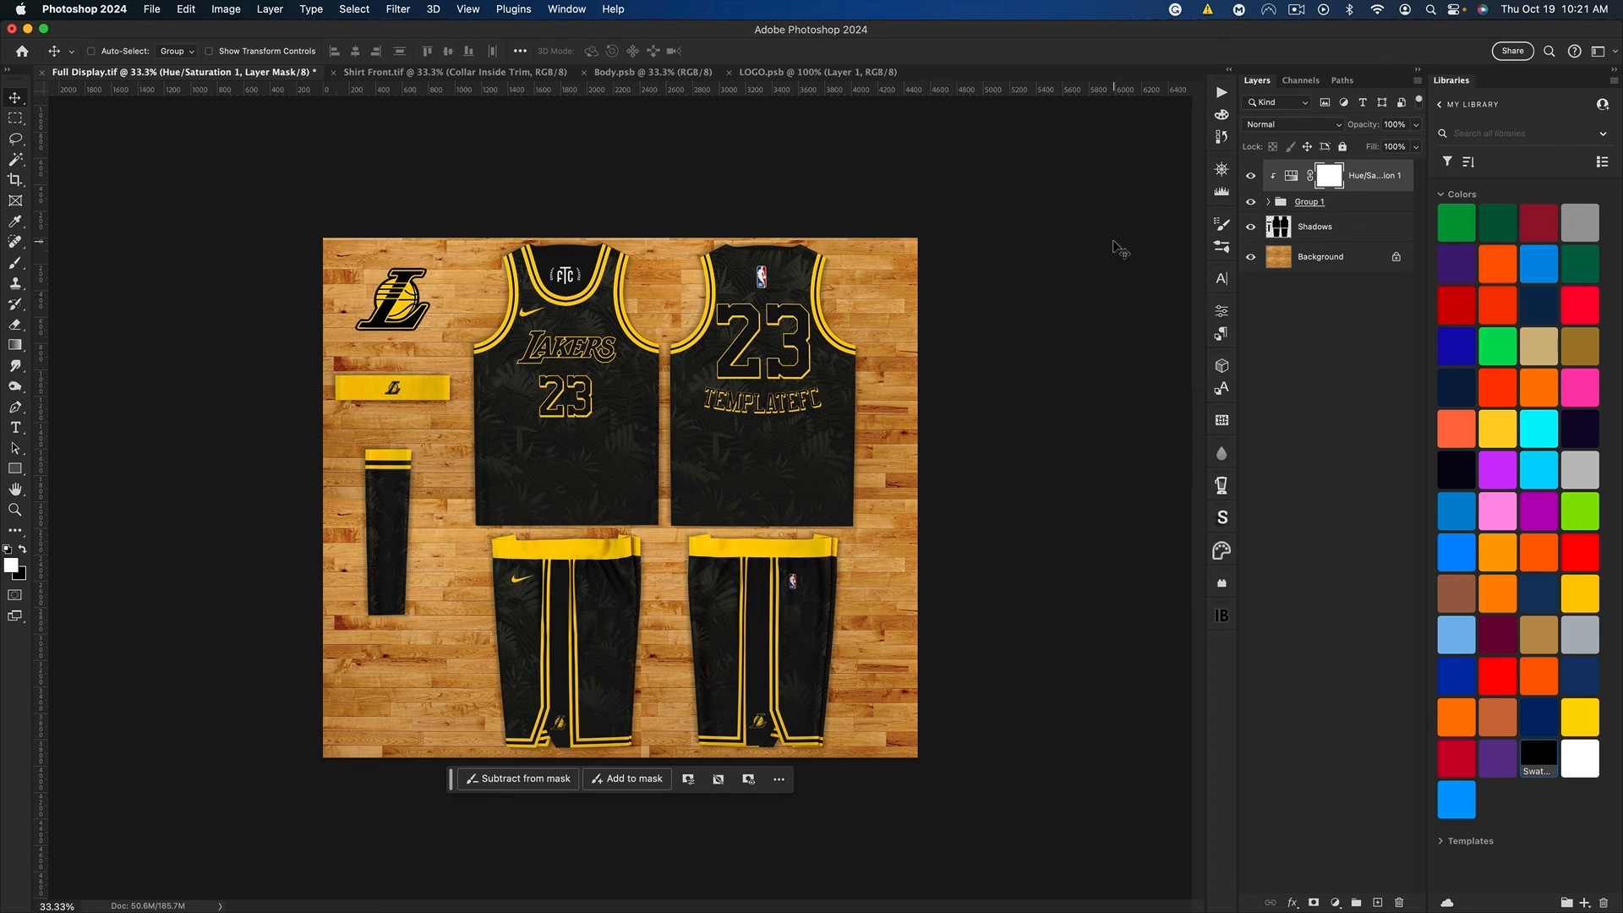
pyautogui.press('super')
pyautogui.press('super+0')
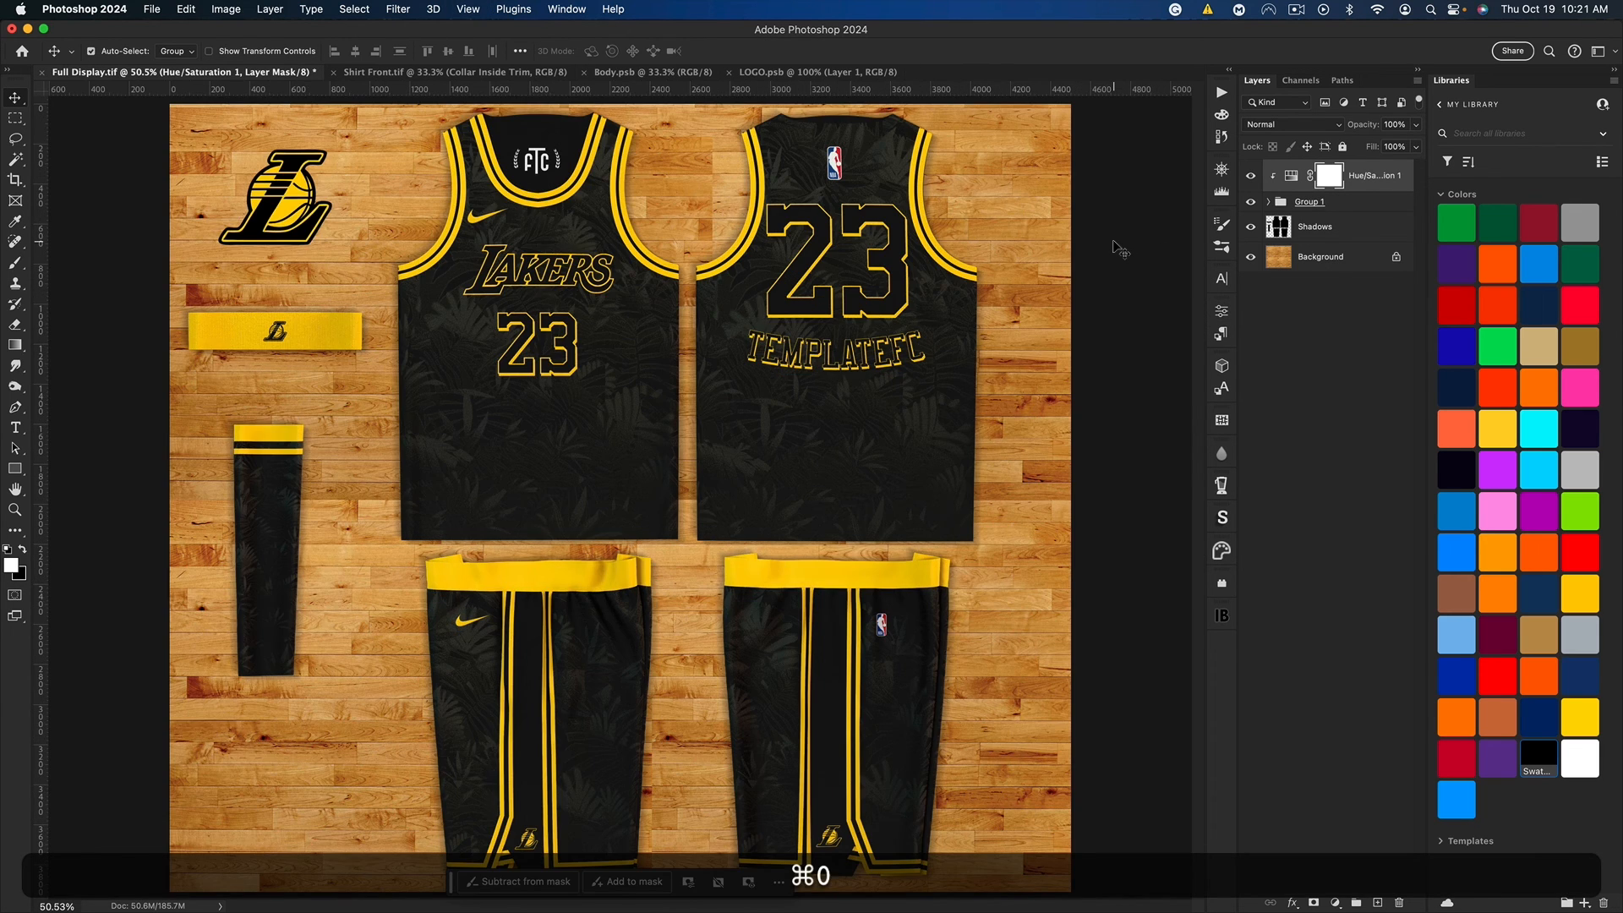
# Step: Expand Group 1, hide the Shadows layer, and move the back shirt left until it tucks partly behind the front shirt
pyautogui.press('super+minus')
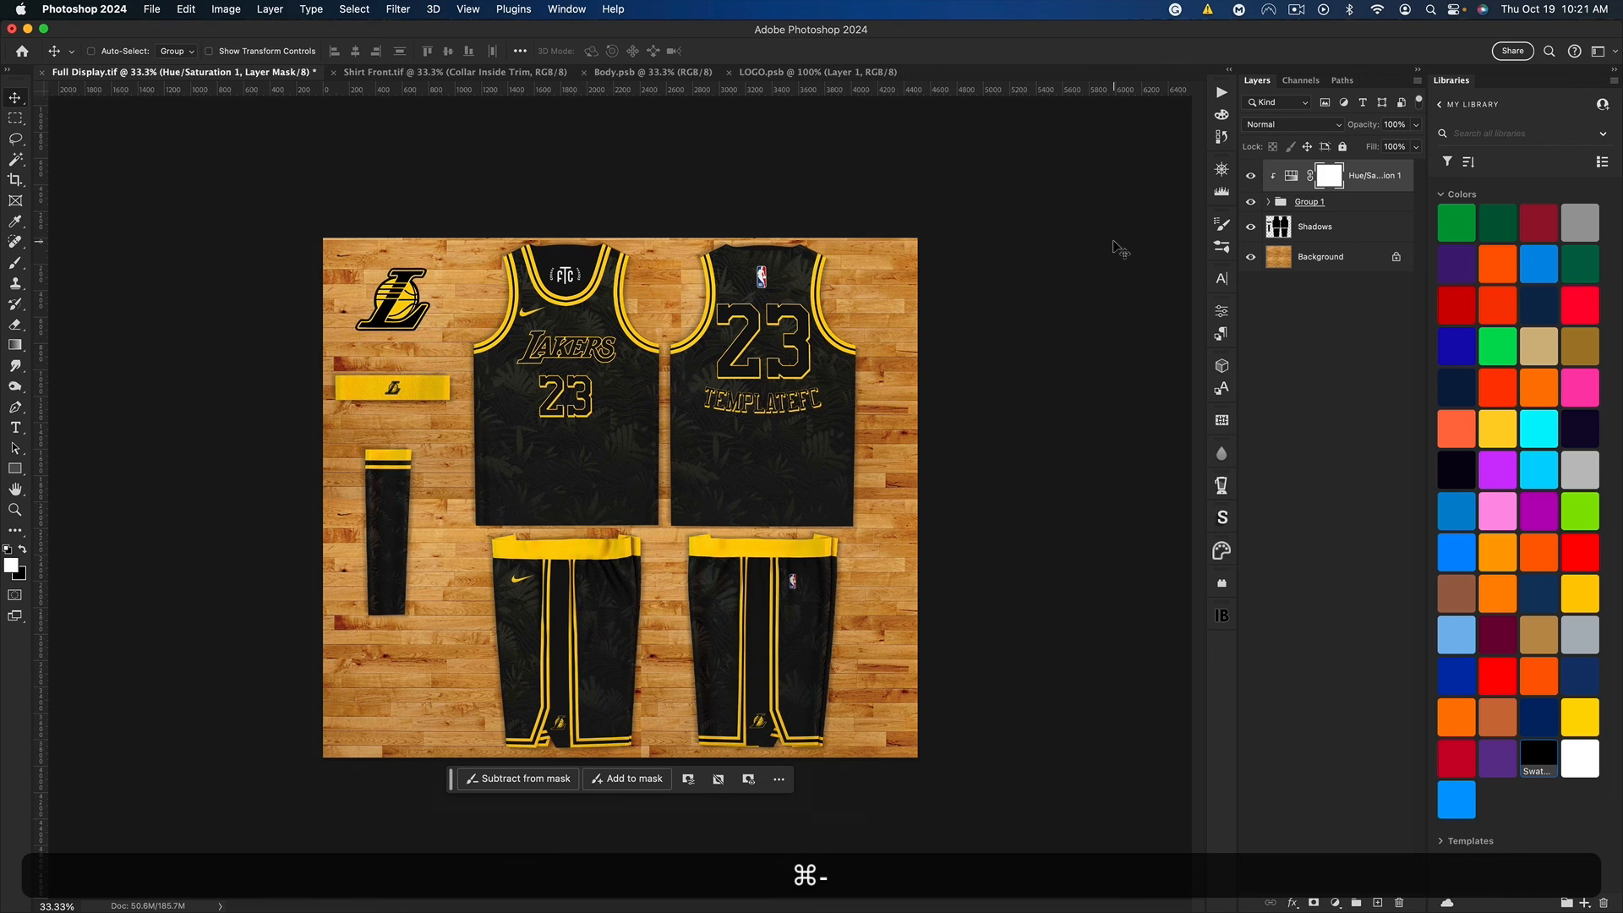
pyautogui.click(1269, 201)
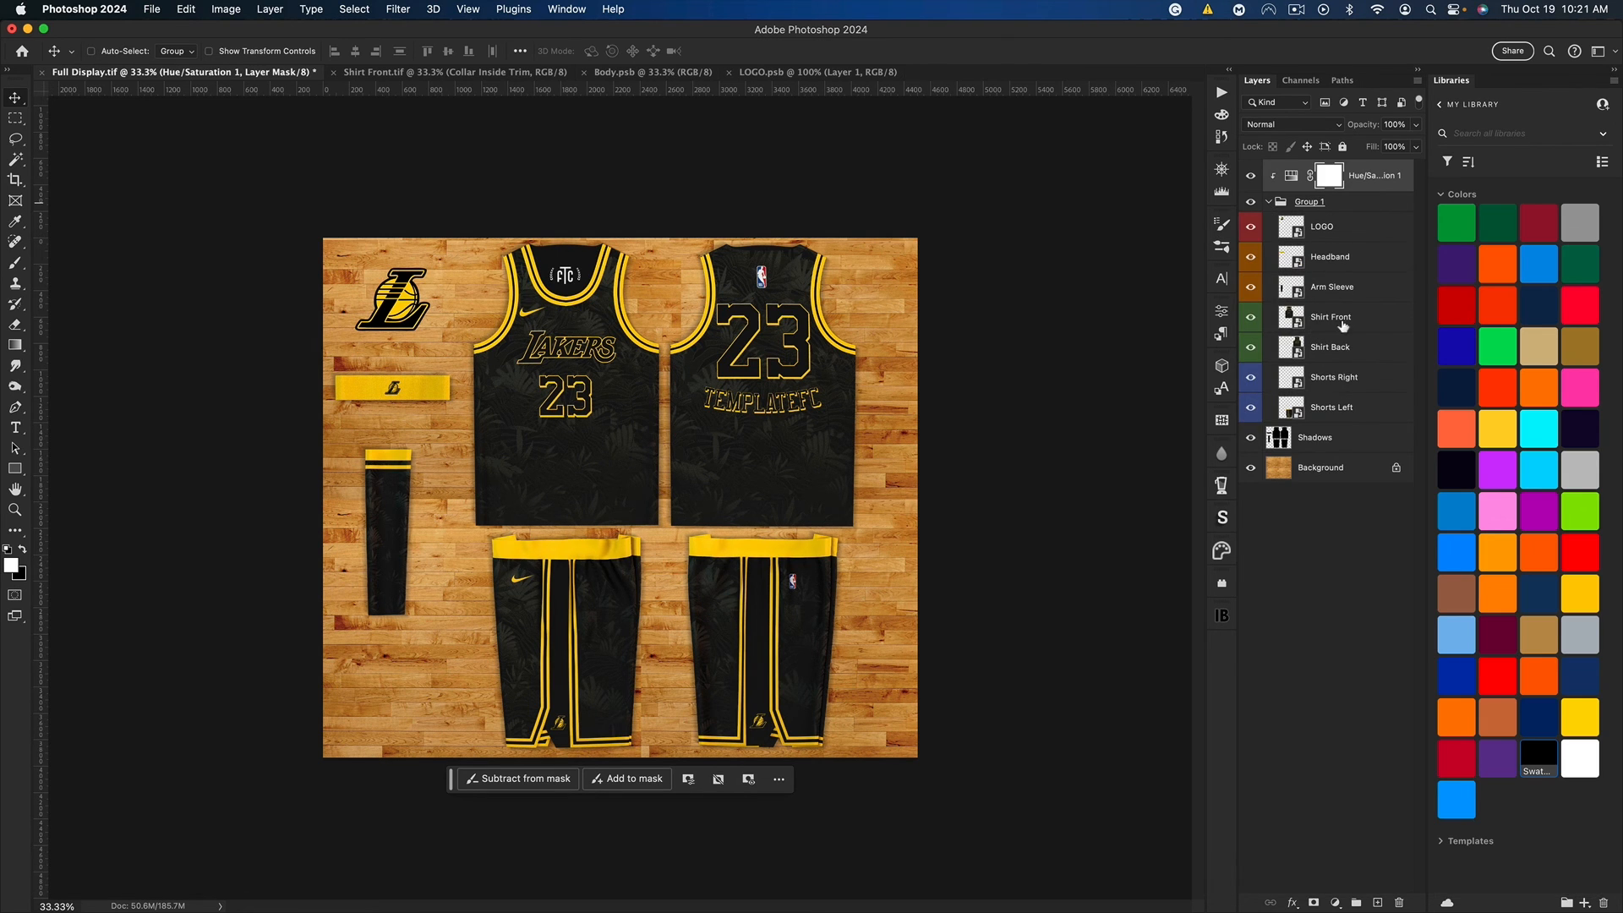
pyautogui.click(1251, 438)
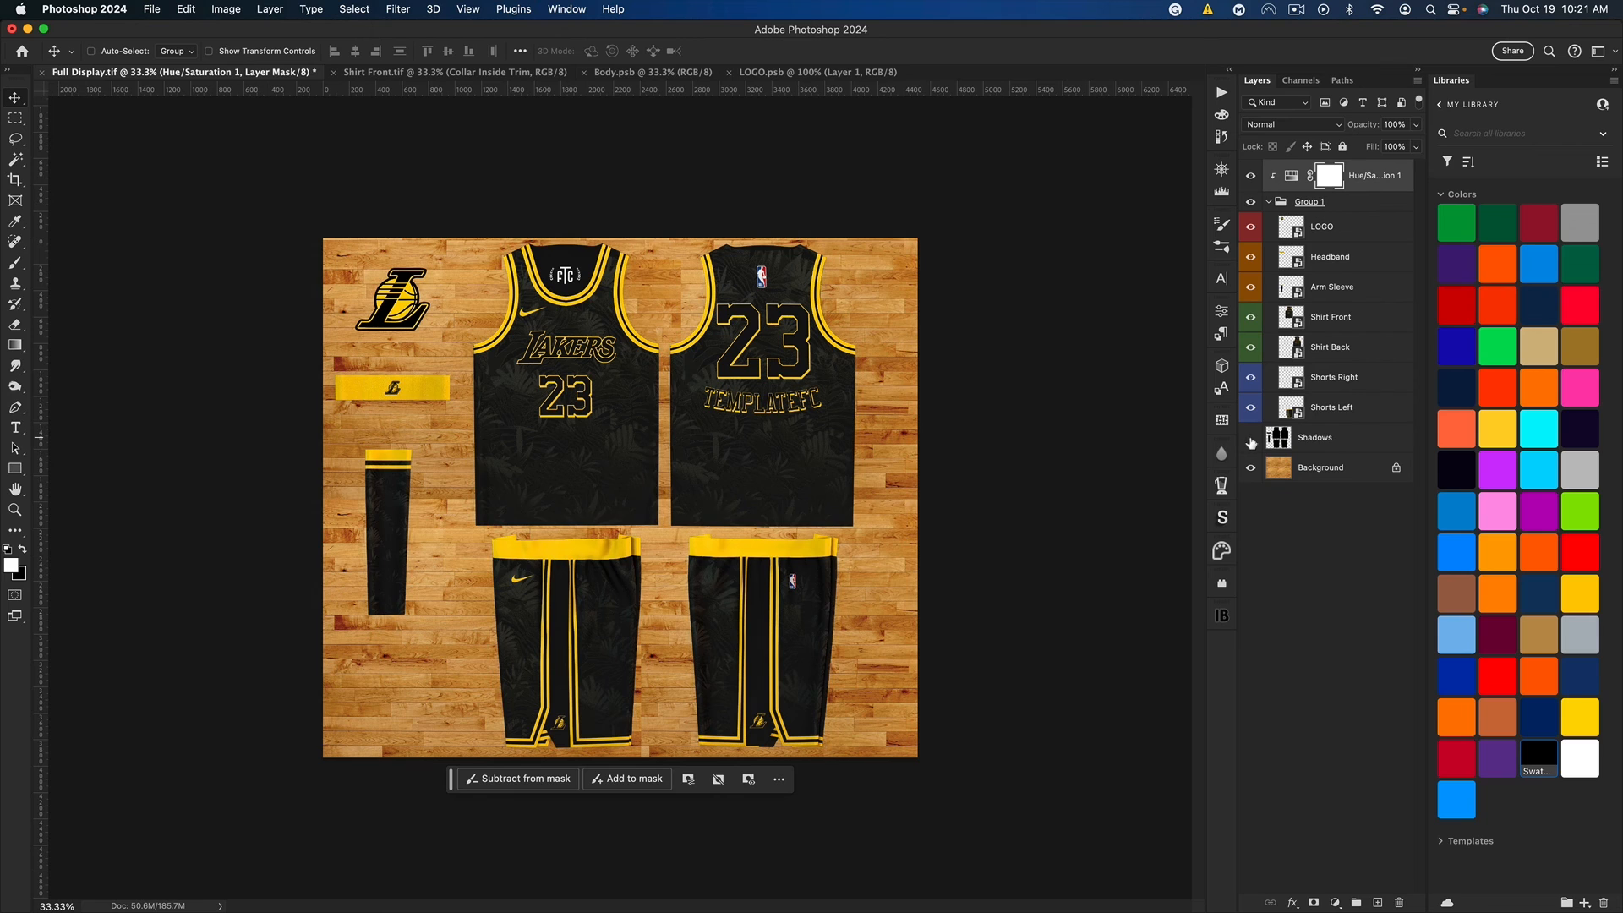
pyautogui.click(1327, 325)
pyautogui.click(1330, 347)
pyautogui.moveTo(776, 407); pyautogui.dragTo(716, 407)
# Step: Move Shorts Right up and left over the back shirt, then stack both shorts above Shirt Front and raise them over the hems
pyautogui.click(1336, 377)
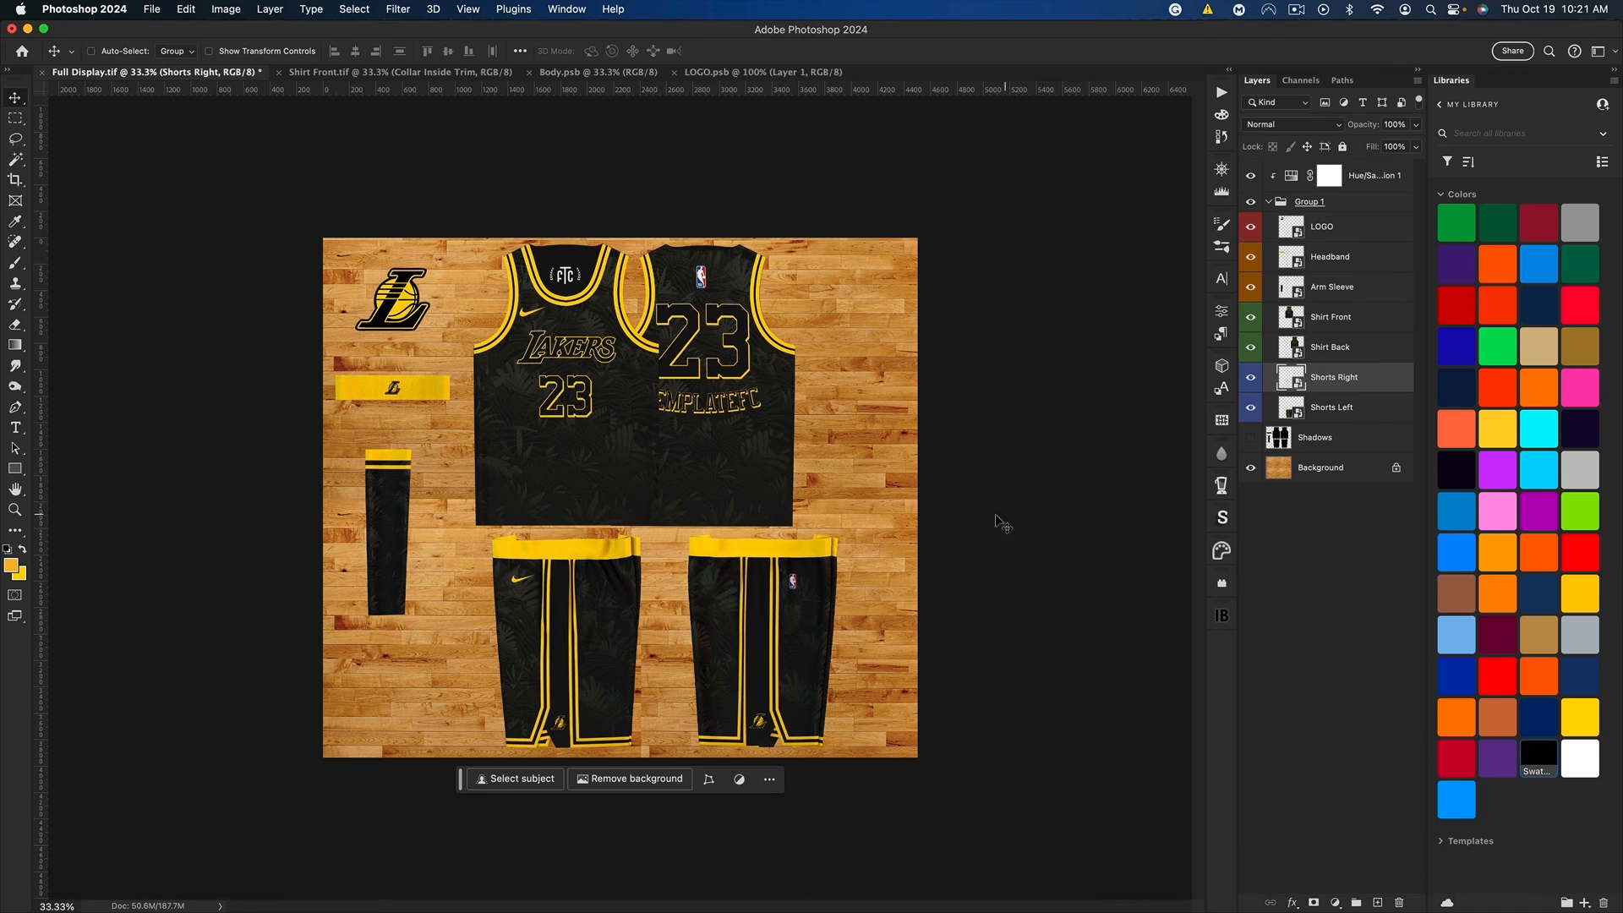
pyautogui.moveTo(989, 517); pyautogui.dragTo(924, 470)
pyautogui.keyDown('shift'); pyautogui.click(1352, 407); pyautogui.keyUp('shift')
pyautogui.moveTo(1332, 382); pyautogui.dragTo(1332, 306)
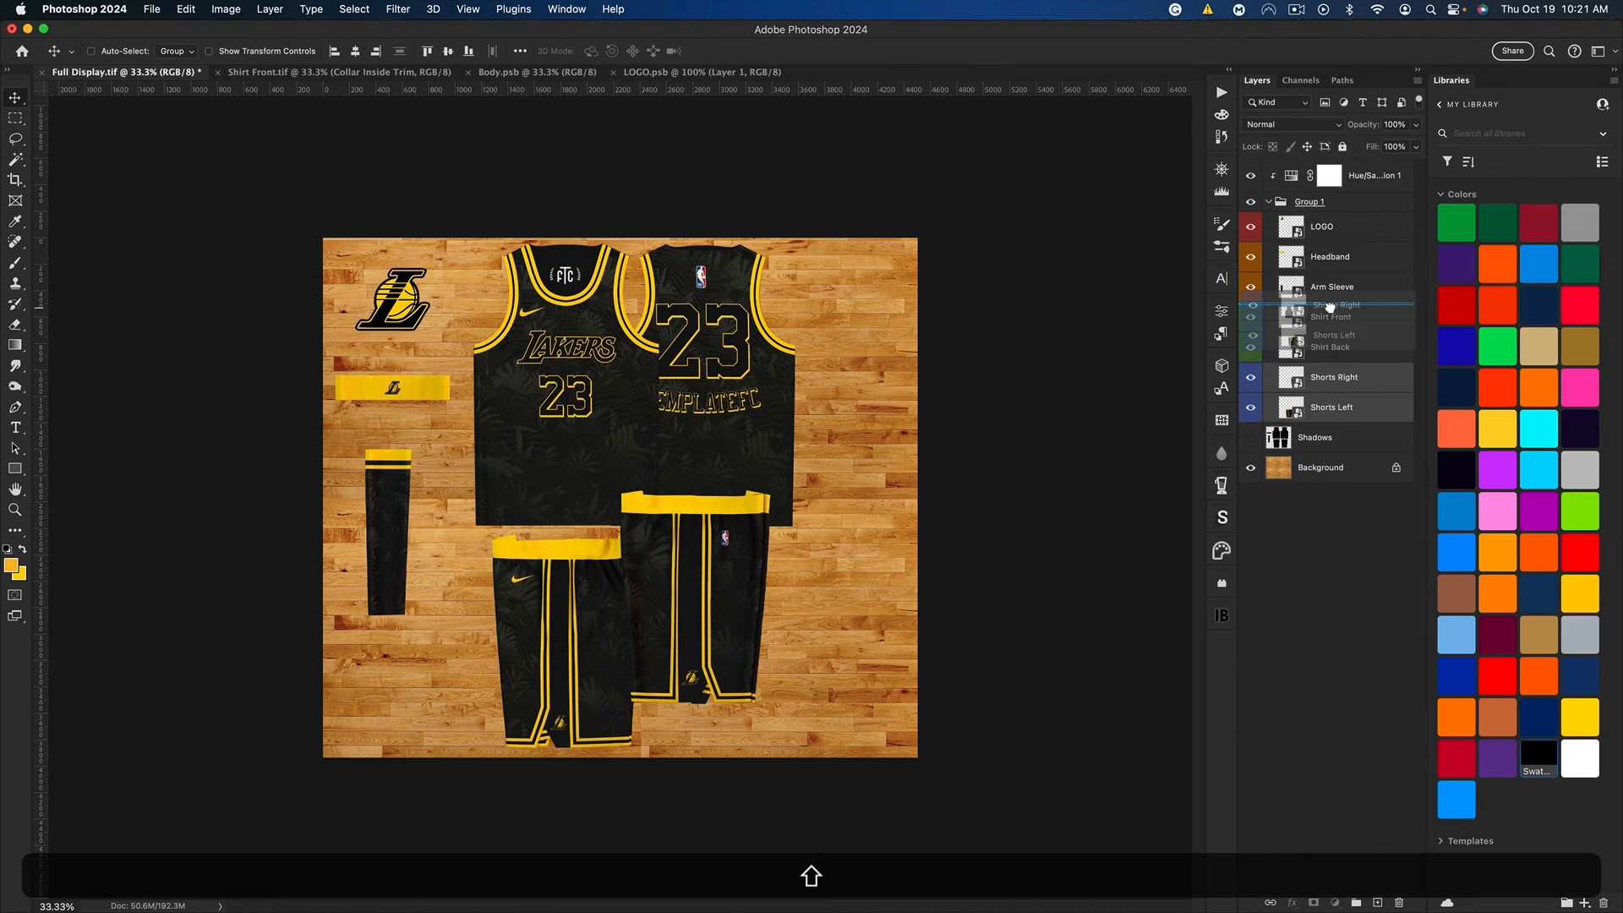
pyautogui.moveTo(655, 548); pyautogui.dragTo(668, 531)
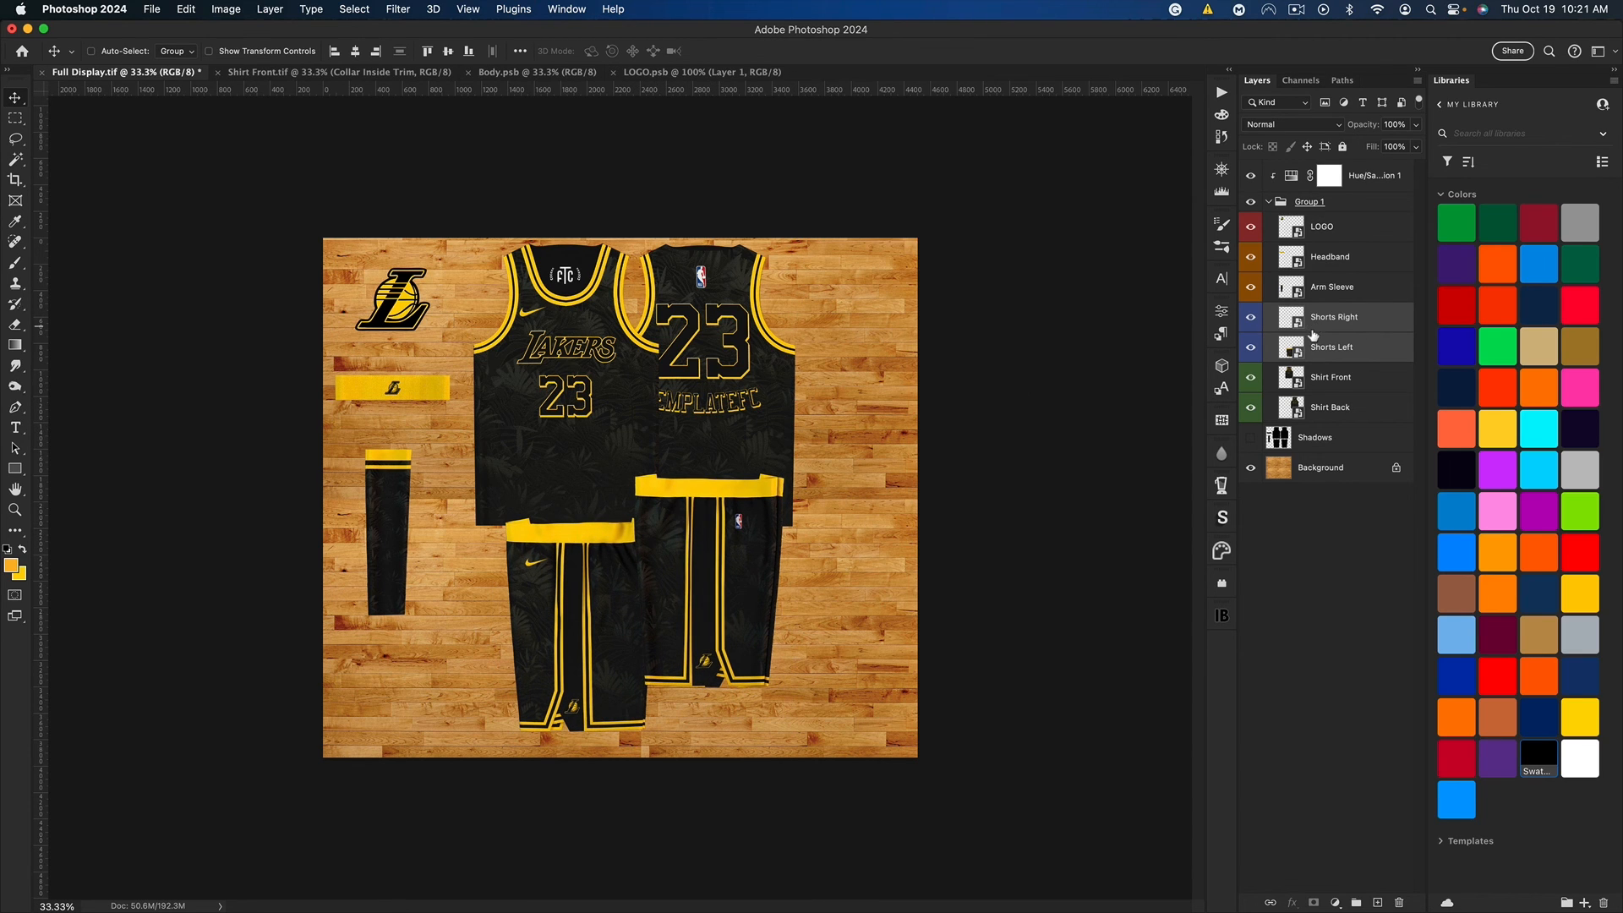
# Step: Move all of Group 1 slightly down on the wooden floor background
pyautogui.click(1313, 204)
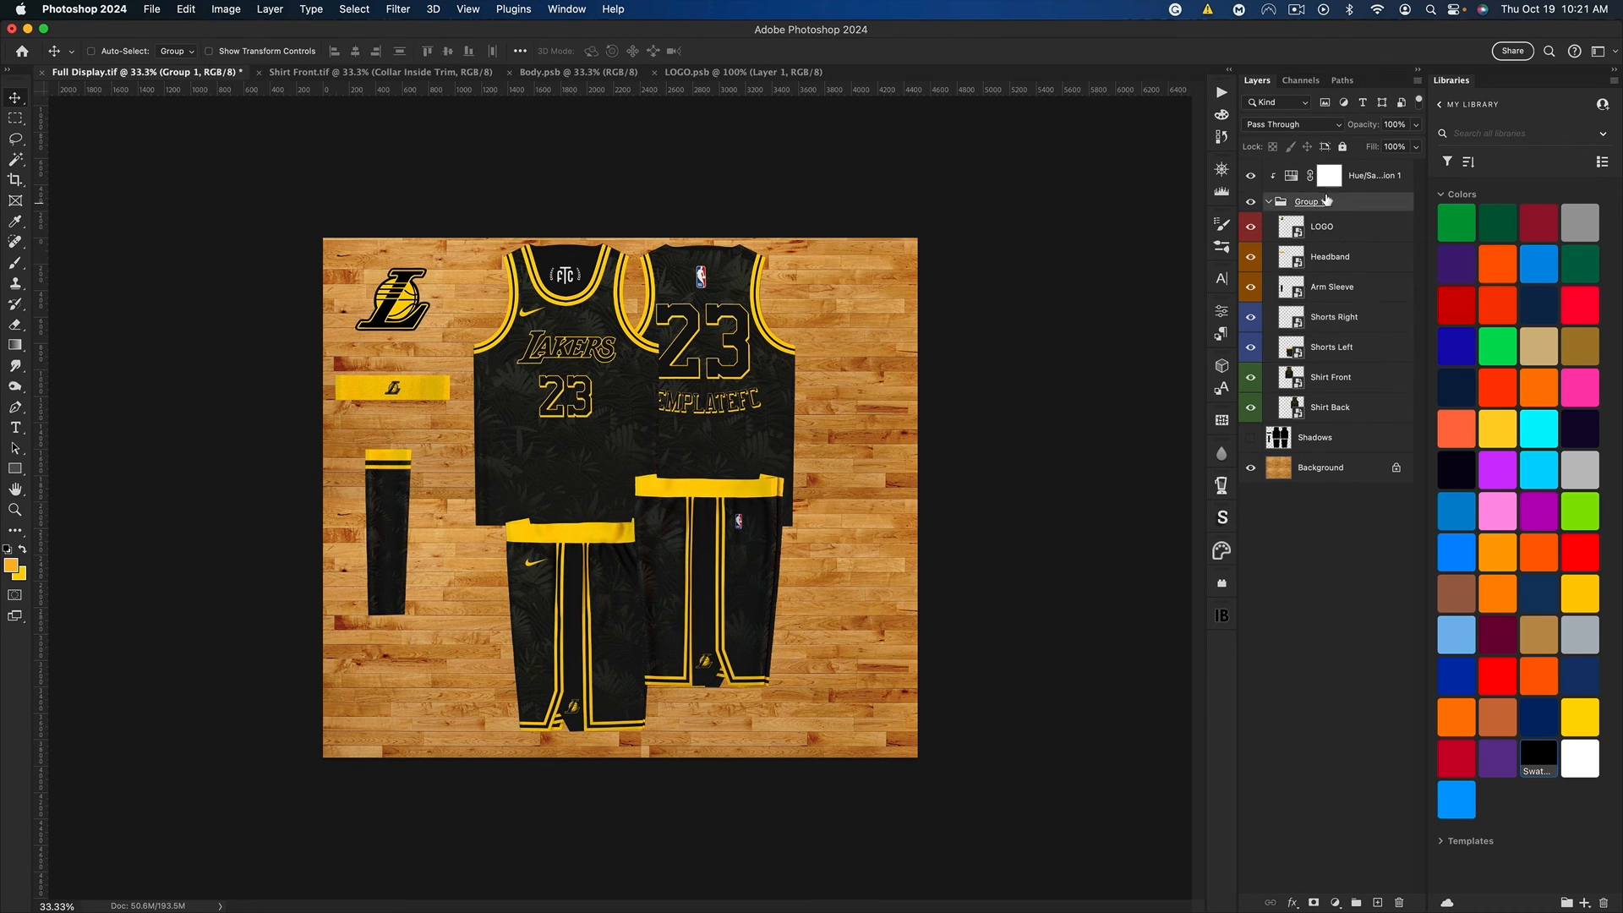
pyautogui.moveTo(630, 391); pyautogui.dragTo(678, 406)
pyautogui.moveTo(817, 391); pyautogui.dragTo(774, 363)
# Step: Move the logo, headband and arm sleeve together across to the empty floor on the right side of the uniforms
pyautogui.click(1368, 258)
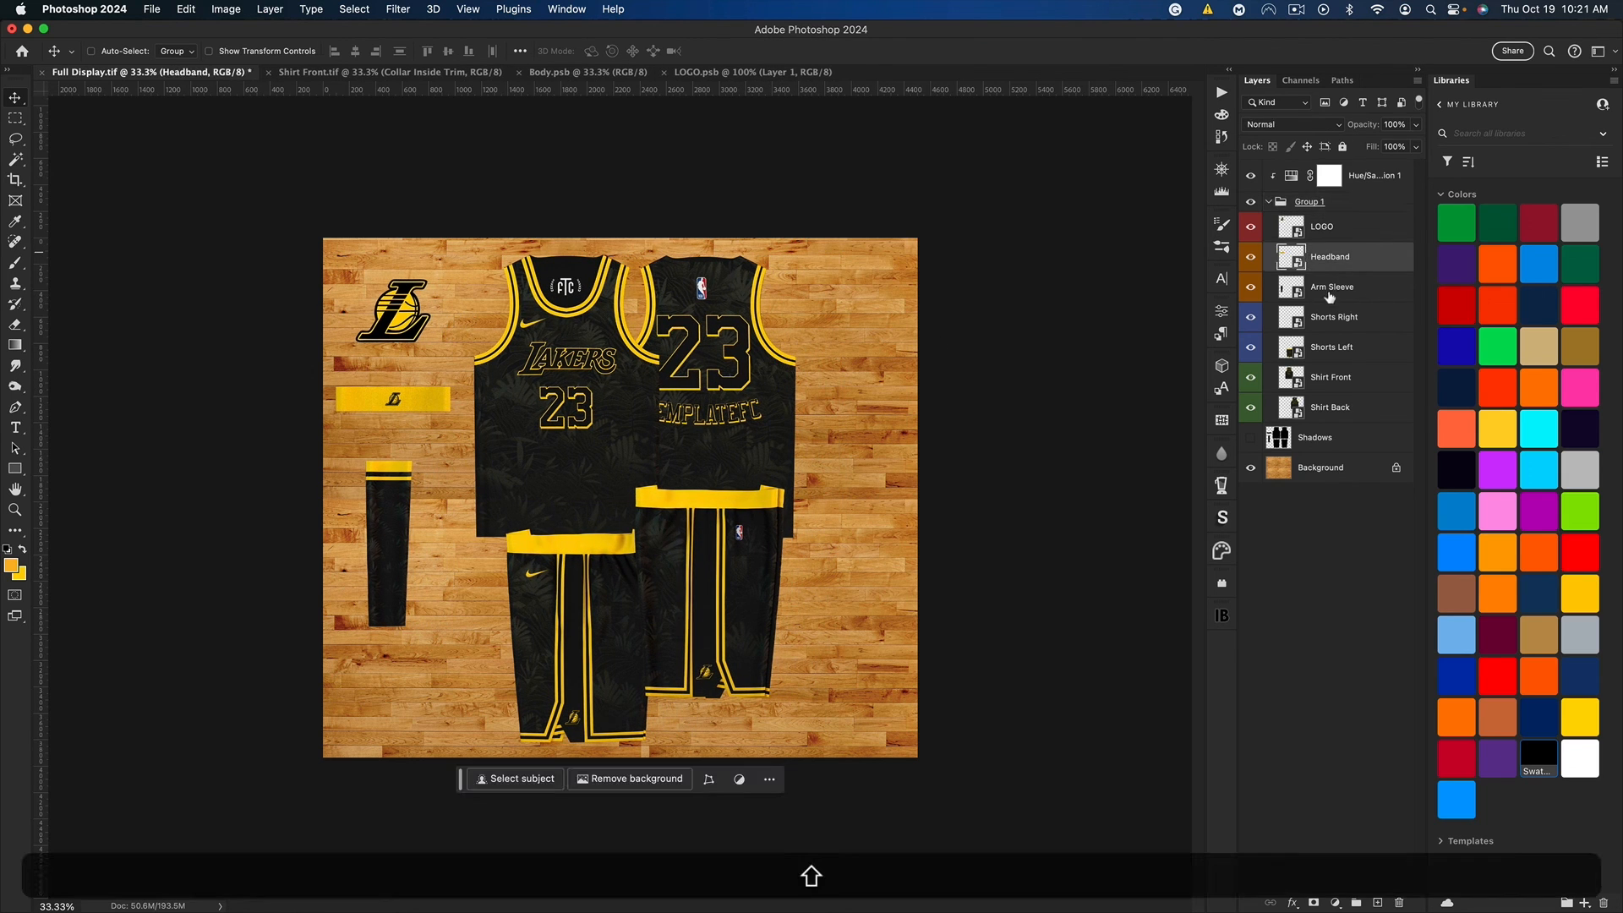
pyautogui.keyDown('shift'); pyautogui.click(1361, 287); pyautogui.keyUp('shift')
pyautogui.moveTo(364, 488); pyautogui.dragTo(837, 483)
pyautogui.press('shift+super+z')
pyautogui.keyDown('shift'); pyautogui.click(1336, 237); pyautogui.keyUp('shift')
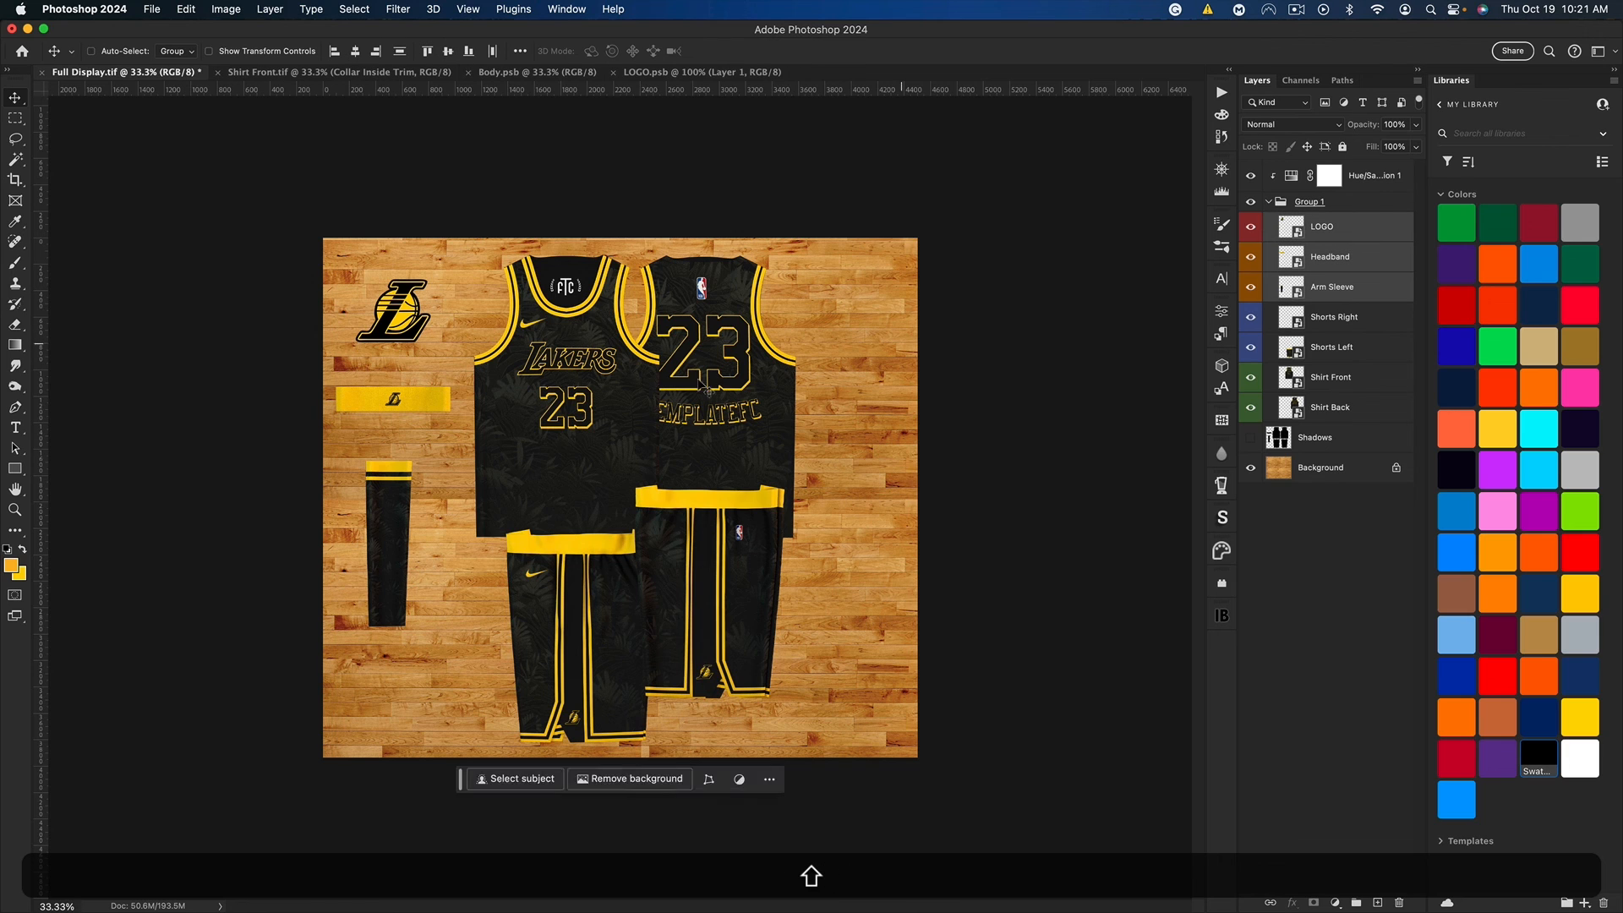
pyautogui.moveTo(381, 439); pyautogui.dragTo(706, 448)
# Step: Shift the whole Group 1 left on the floor, and nudge the logo, headband and arm sleeve further right and slightly down
pyautogui.click(1319, 202)
pyautogui.click(1345, 230)
pyautogui.keyDown('shift'); pyautogui.click(1332, 286); pyautogui.keyUp('shift')
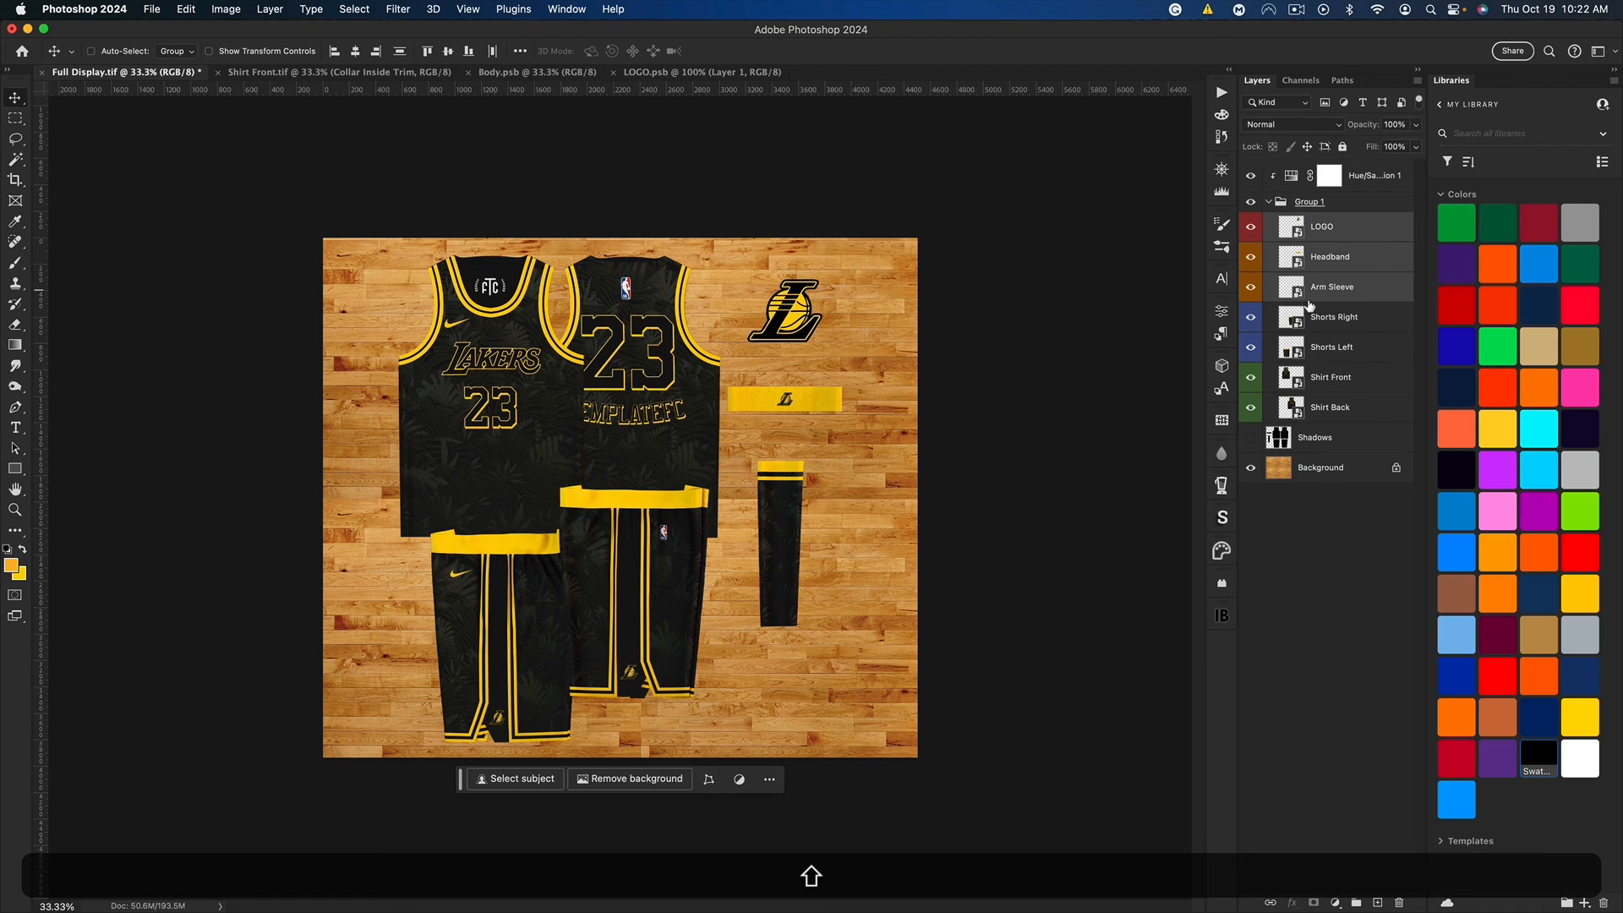
pyautogui.moveTo(816, 406); pyautogui.dragTo(834, 409)
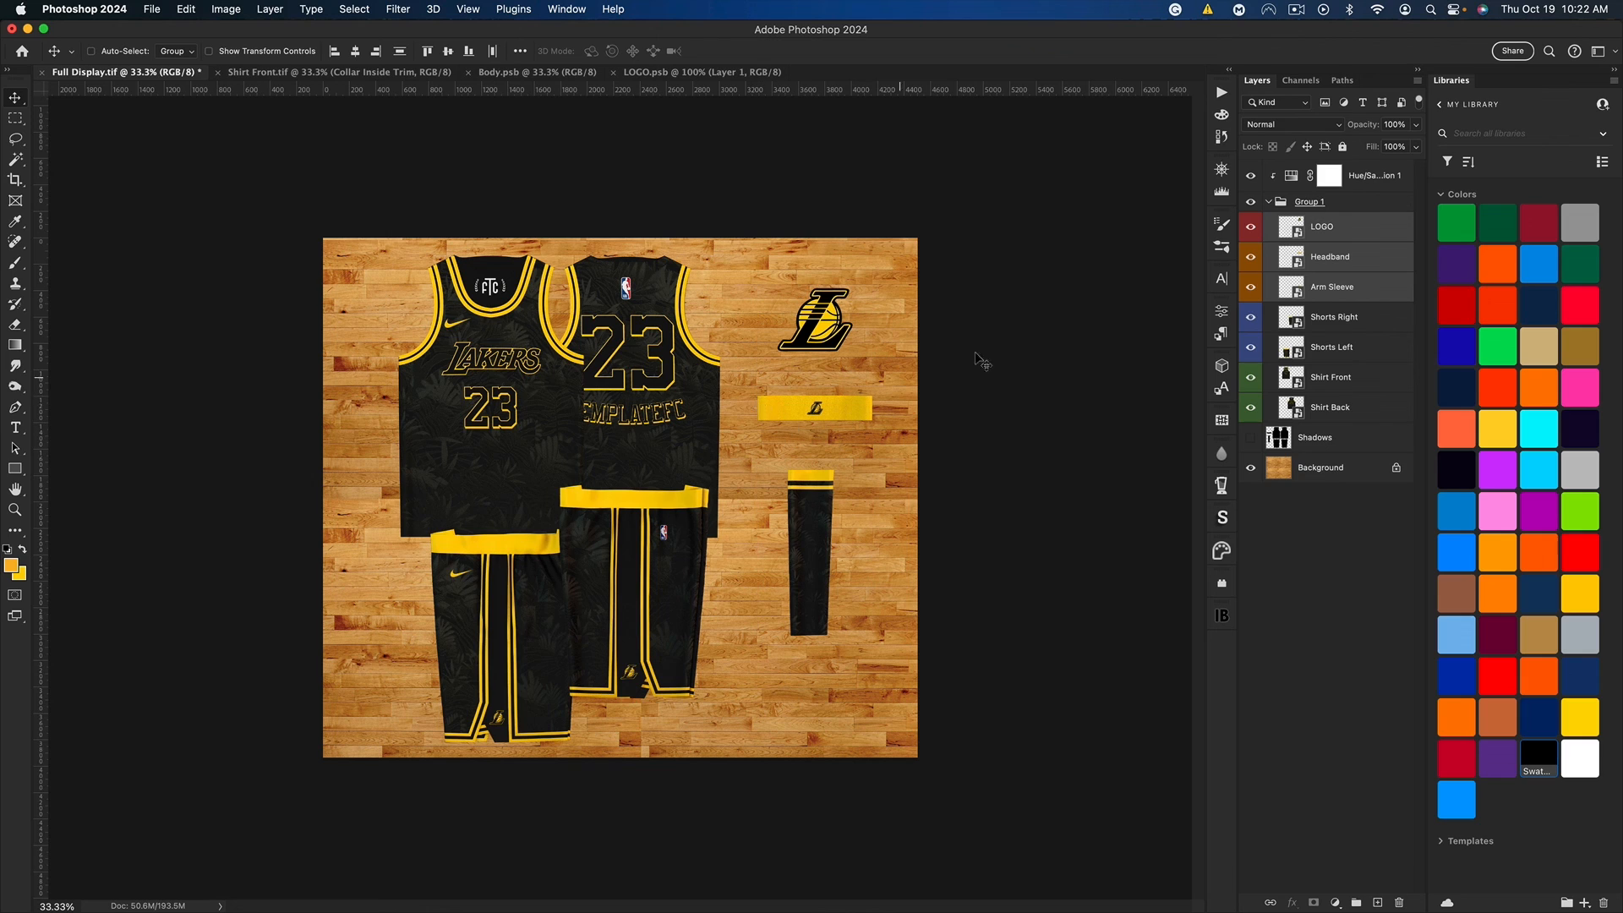
# Step: Duplicate Group 1 with its Hue/Saturation adjustment, merge the copies into one layer, and place that layer directly below Group 1
pyautogui.click(1273, 203)
pyautogui.click(1268, 202)
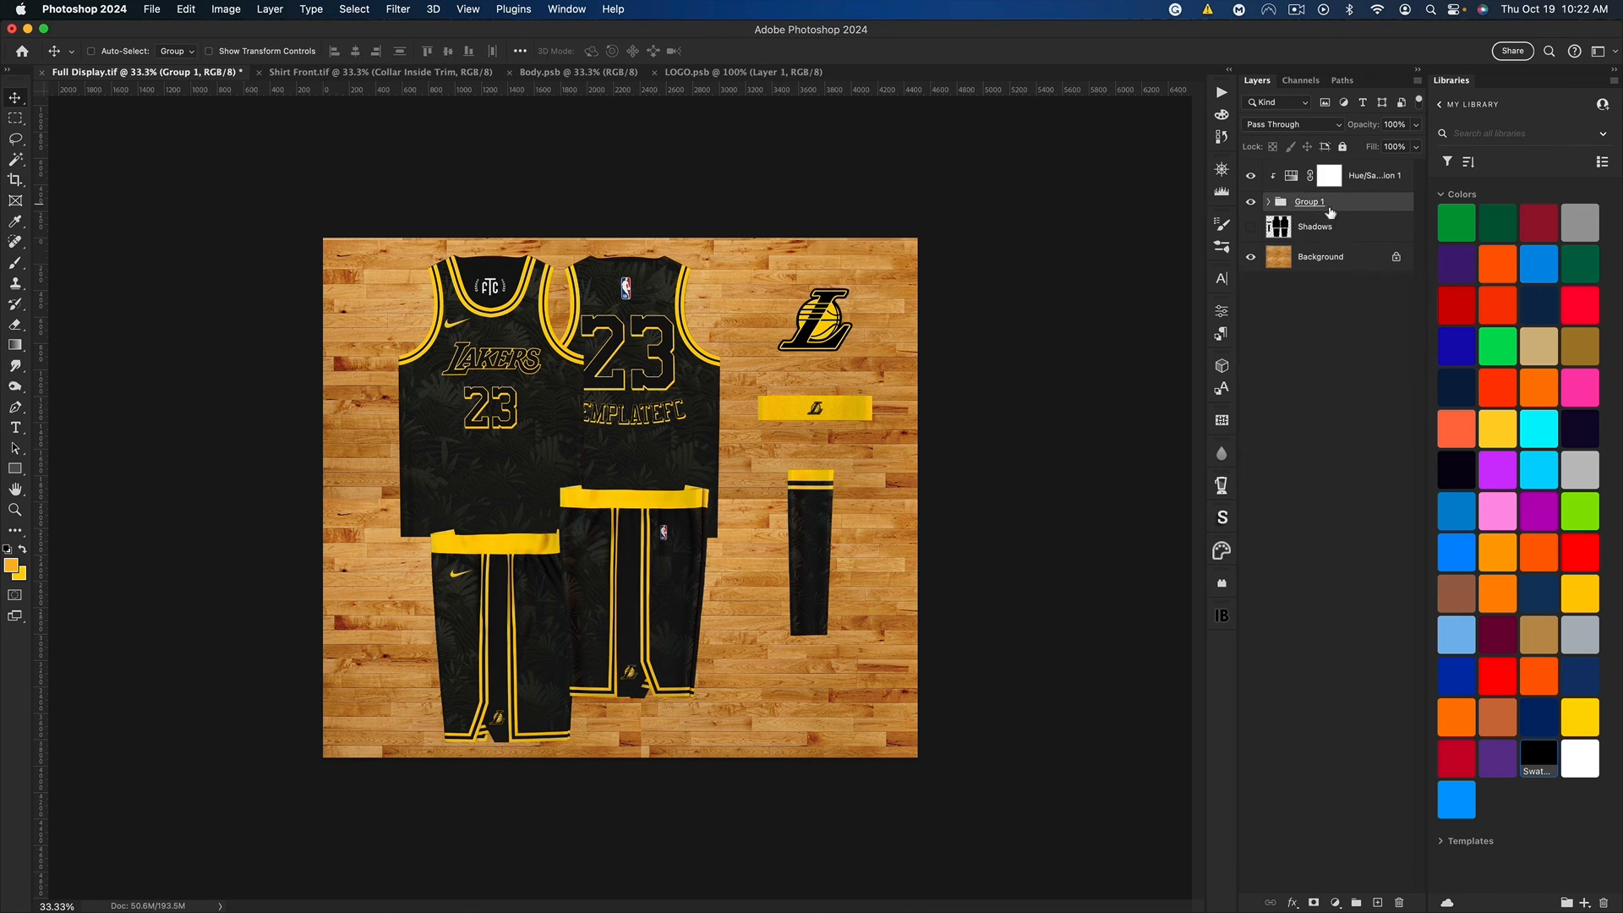
pyautogui.press('shift')
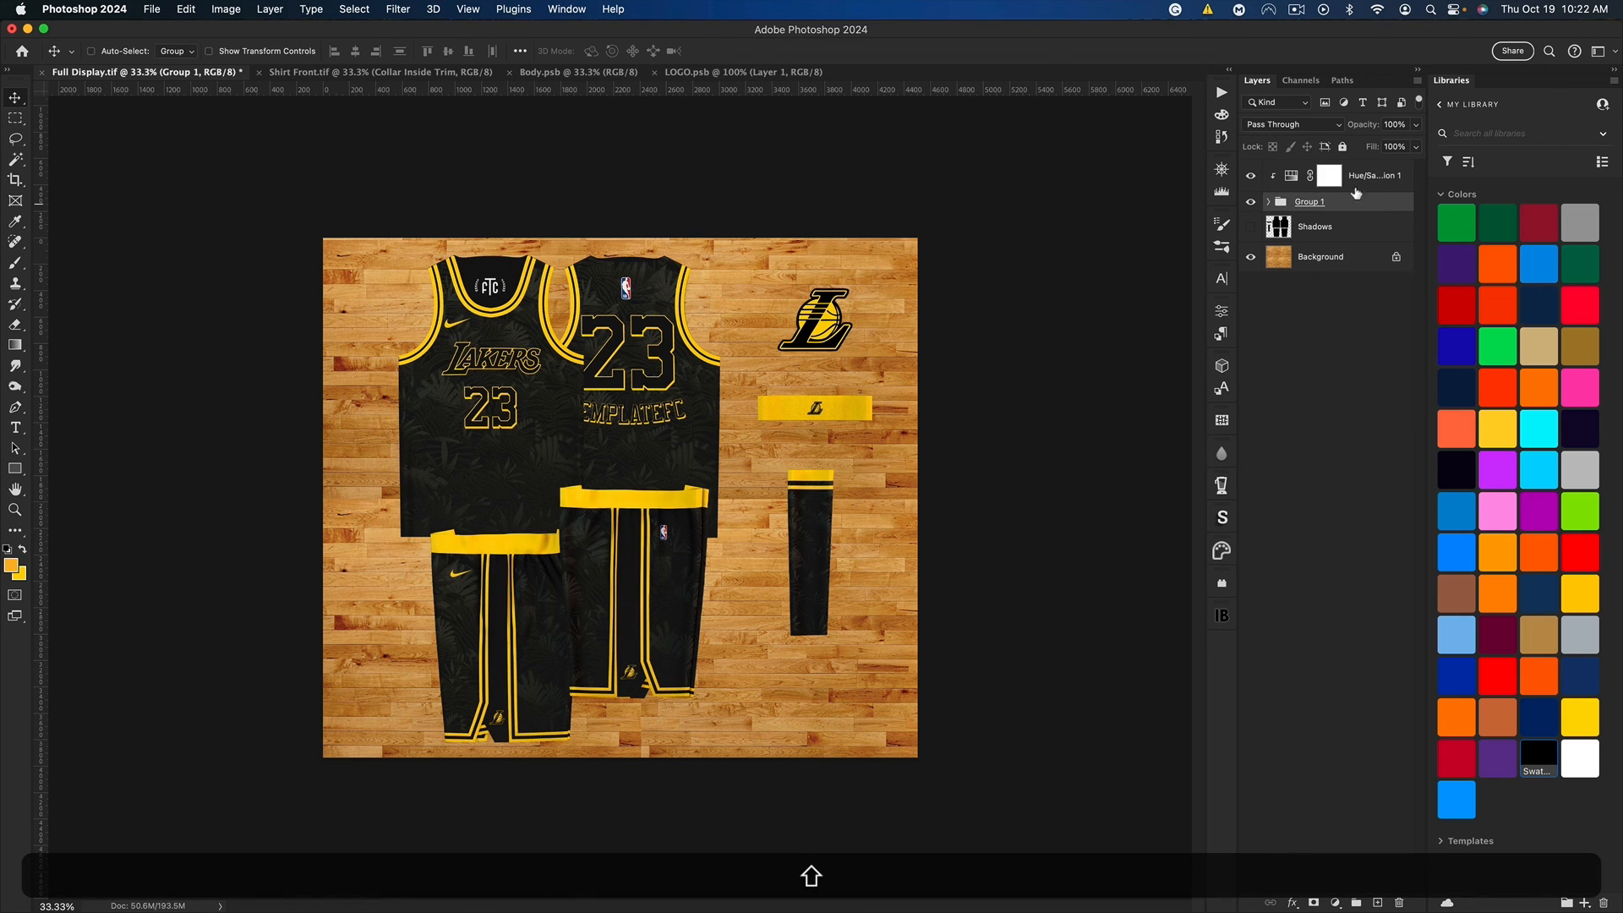
pyautogui.keyDown('shift'); pyautogui.keyDown('super'); pyautogui.click(1359, 190); pyautogui.keyUp('super'); pyautogui.keyUp('shift')
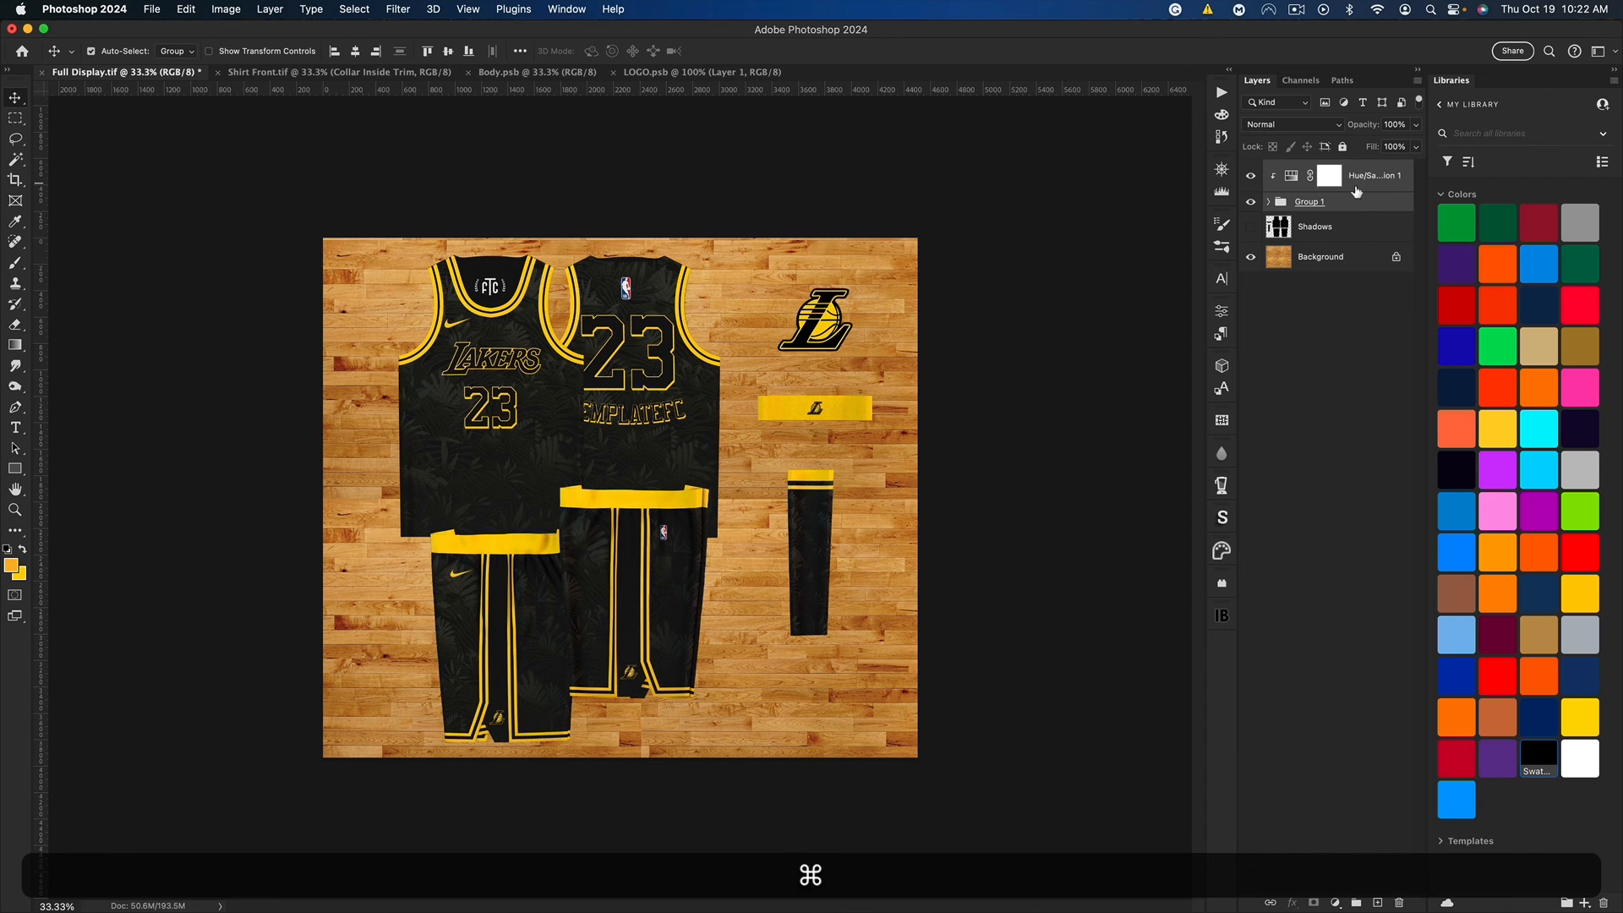
pyautogui.press('super+j')
pyautogui.press('super+e')
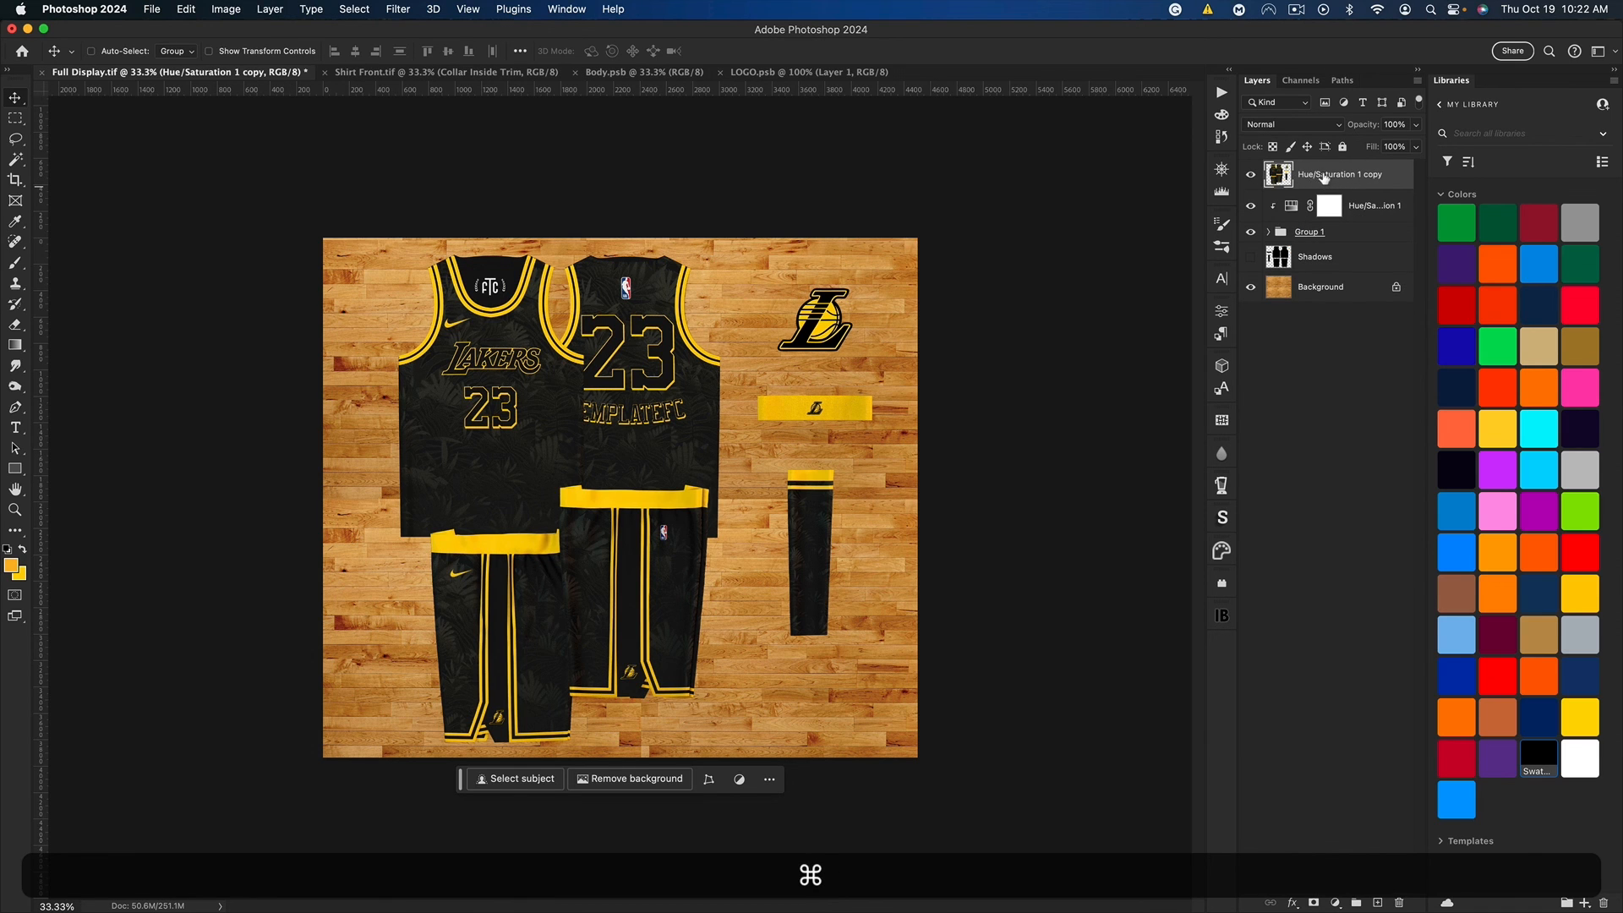
pyautogui.moveTo(1314, 177); pyautogui.dragTo(1306, 266)
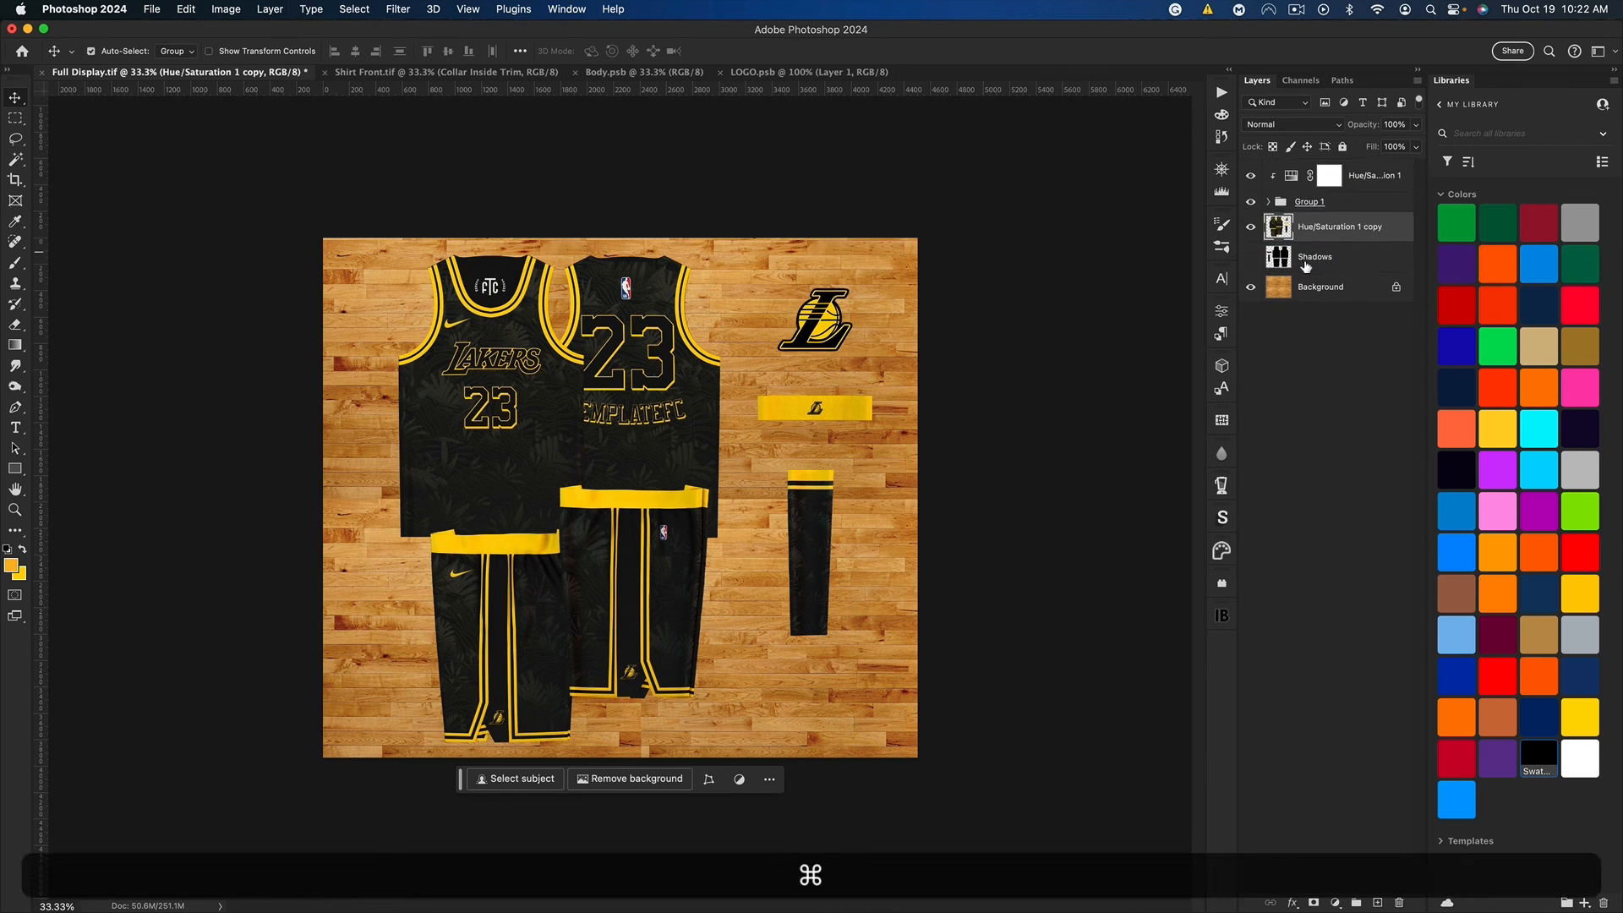
# Step: Turn the merged copy solid black by applying Hue/Saturation with lightness -100
pyautogui.press('super+u')
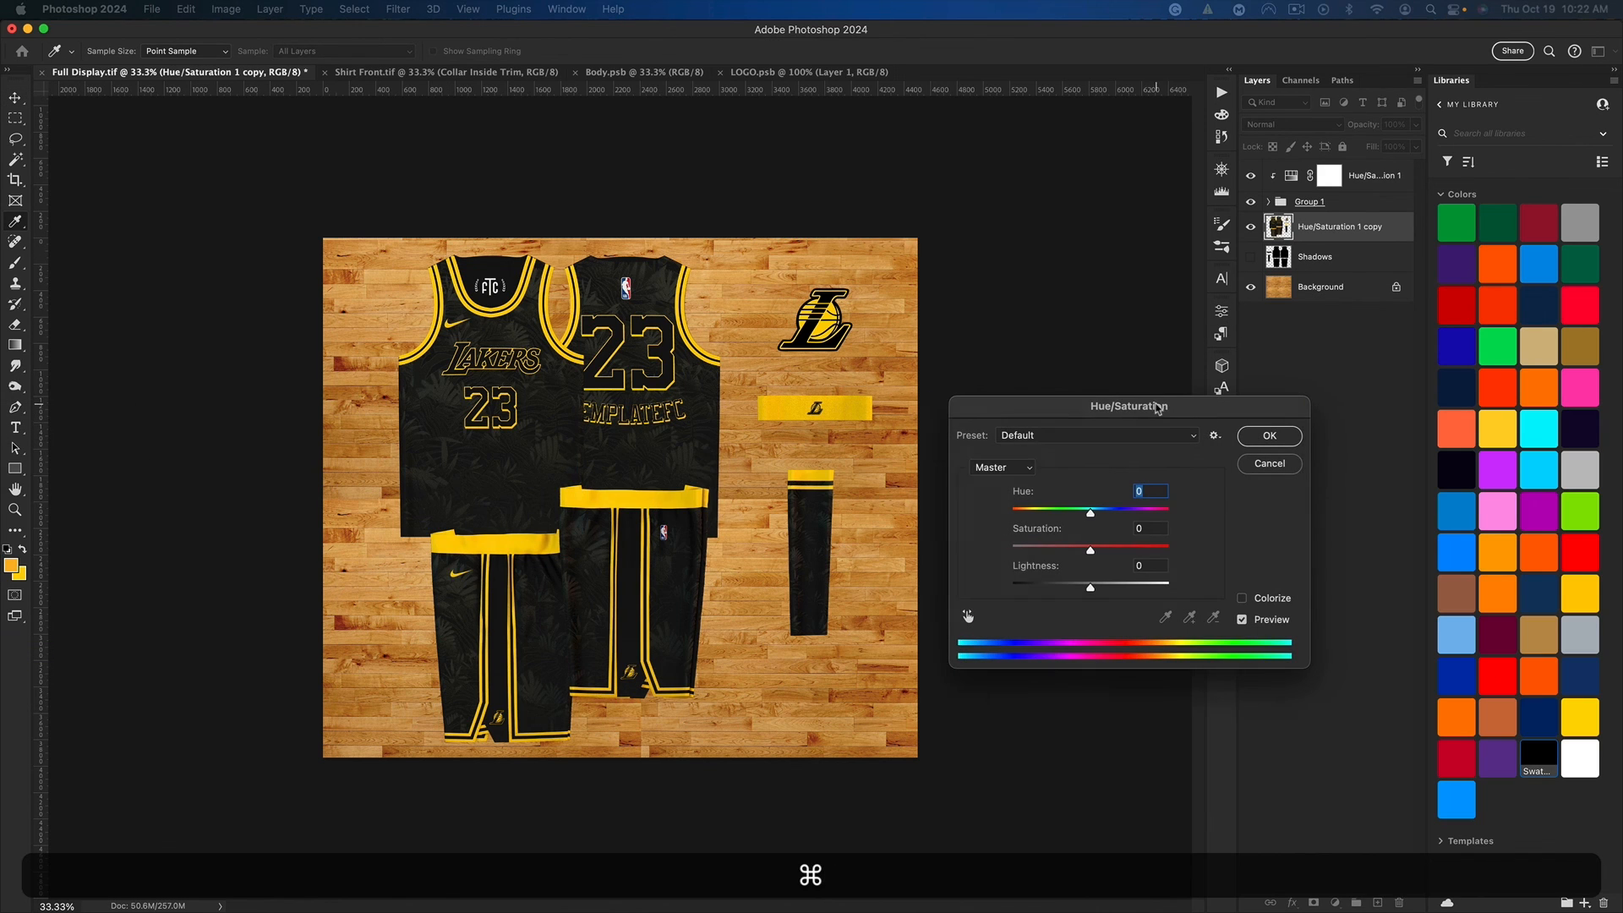
pyautogui.moveTo(1049, 583); pyautogui.dragTo(998, 584)
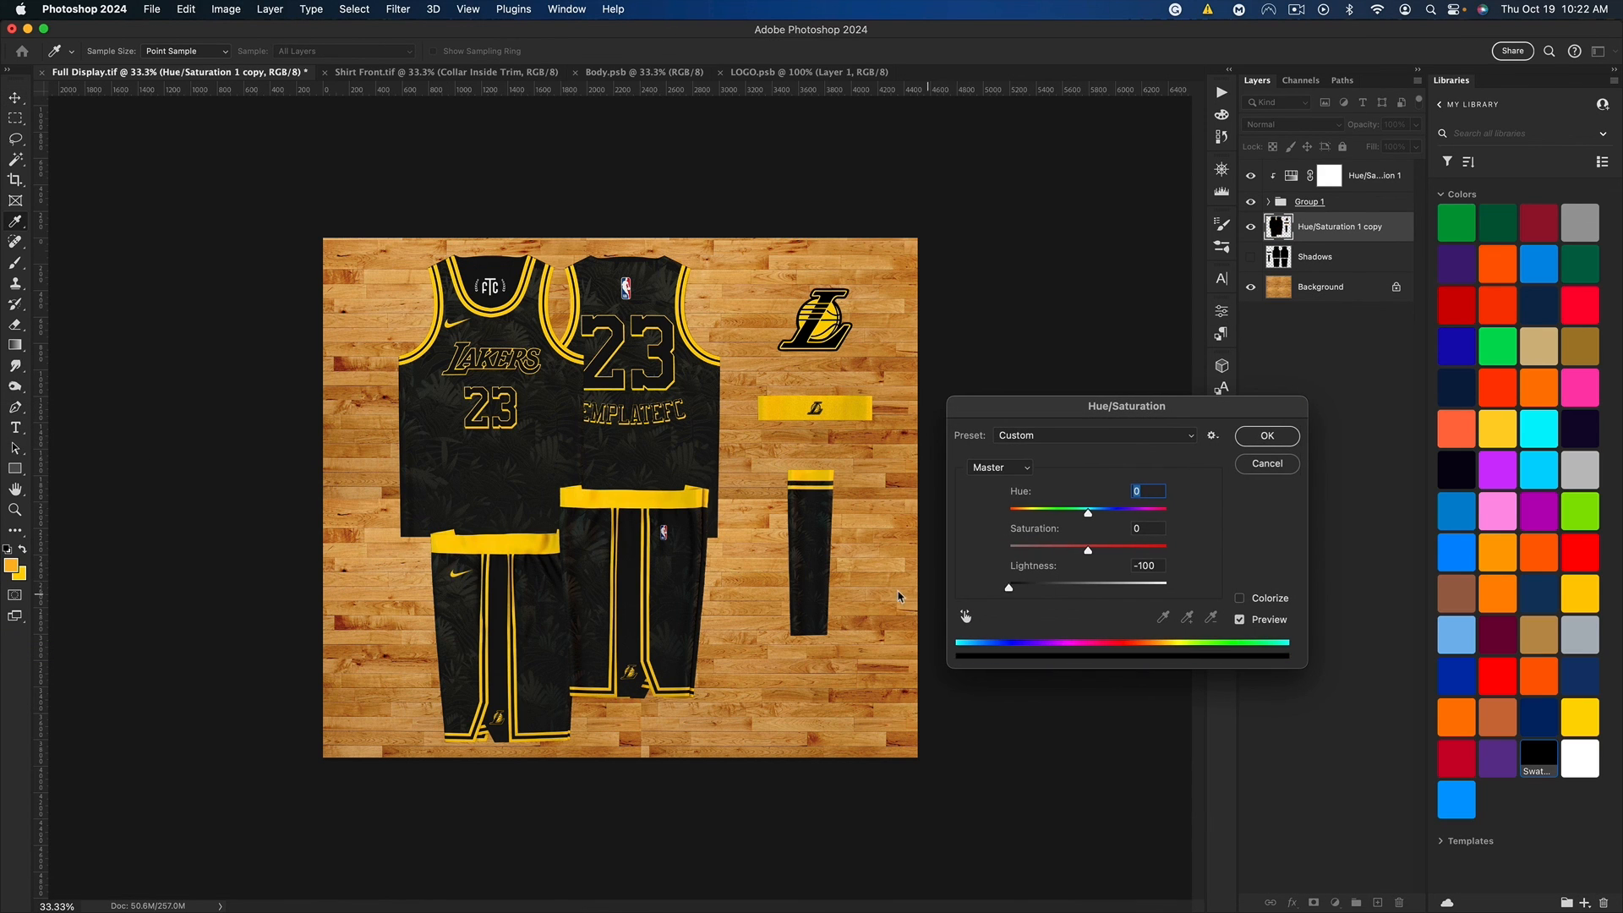
pyautogui.click(1267, 436)
# Step: Check the original Shadows layer's blending settings, and set the black copy to Multiply with 55% opacity
pyautogui.click(1315, 257)
pyautogui.click(1250, 257)
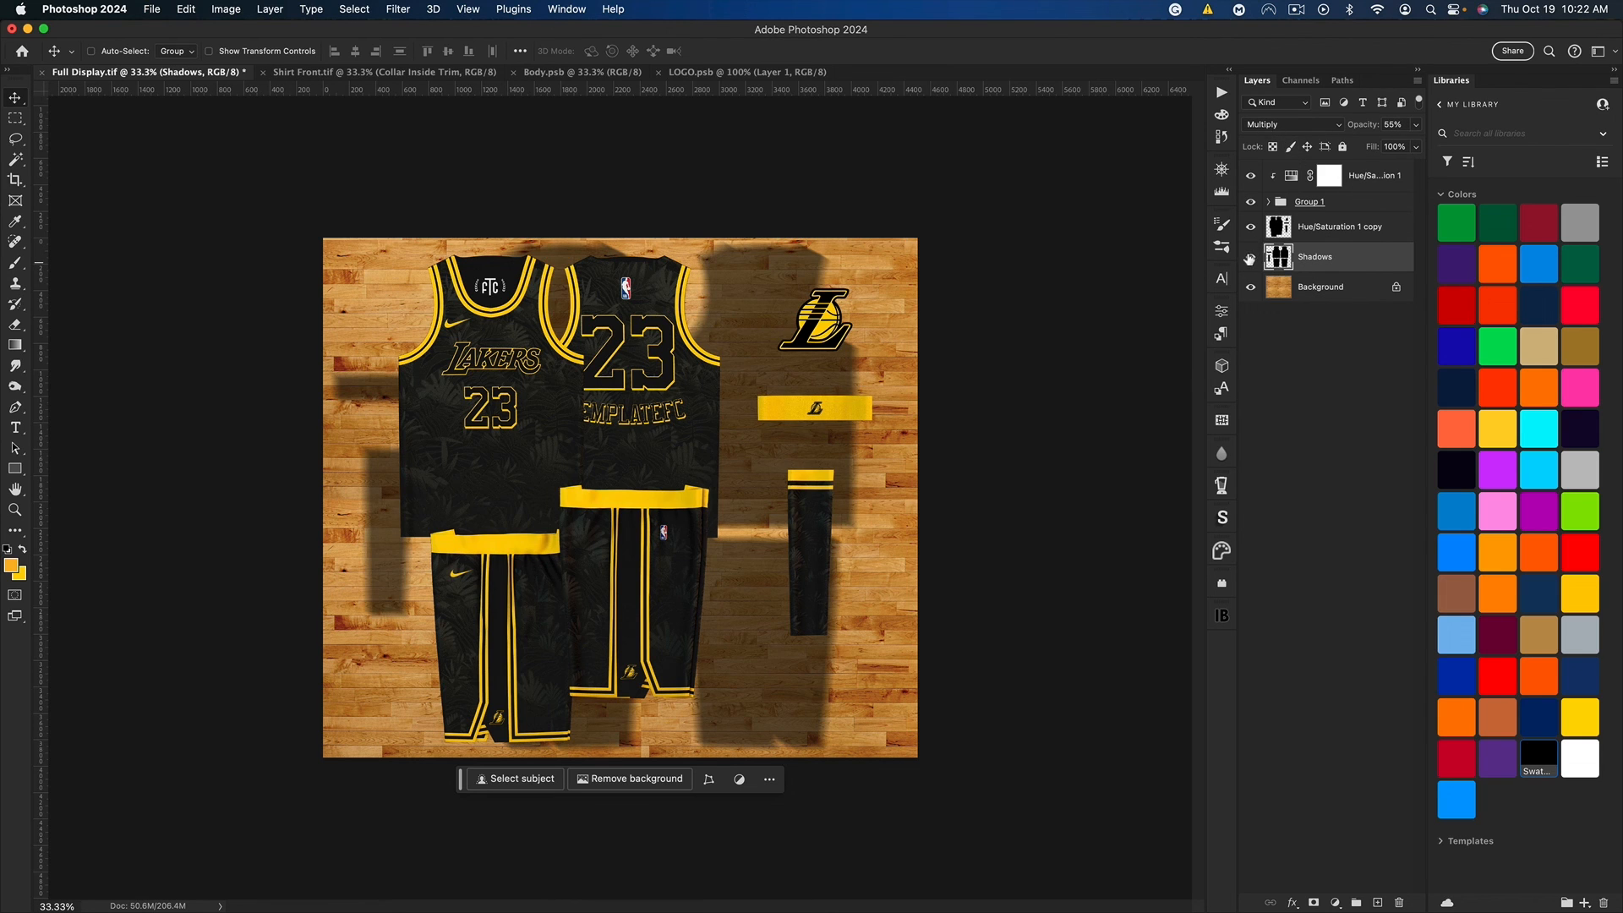
pyautogui.click(1251, 257)
pyautogui.click(1322, 237)
pyautogui.click(1269, 127)
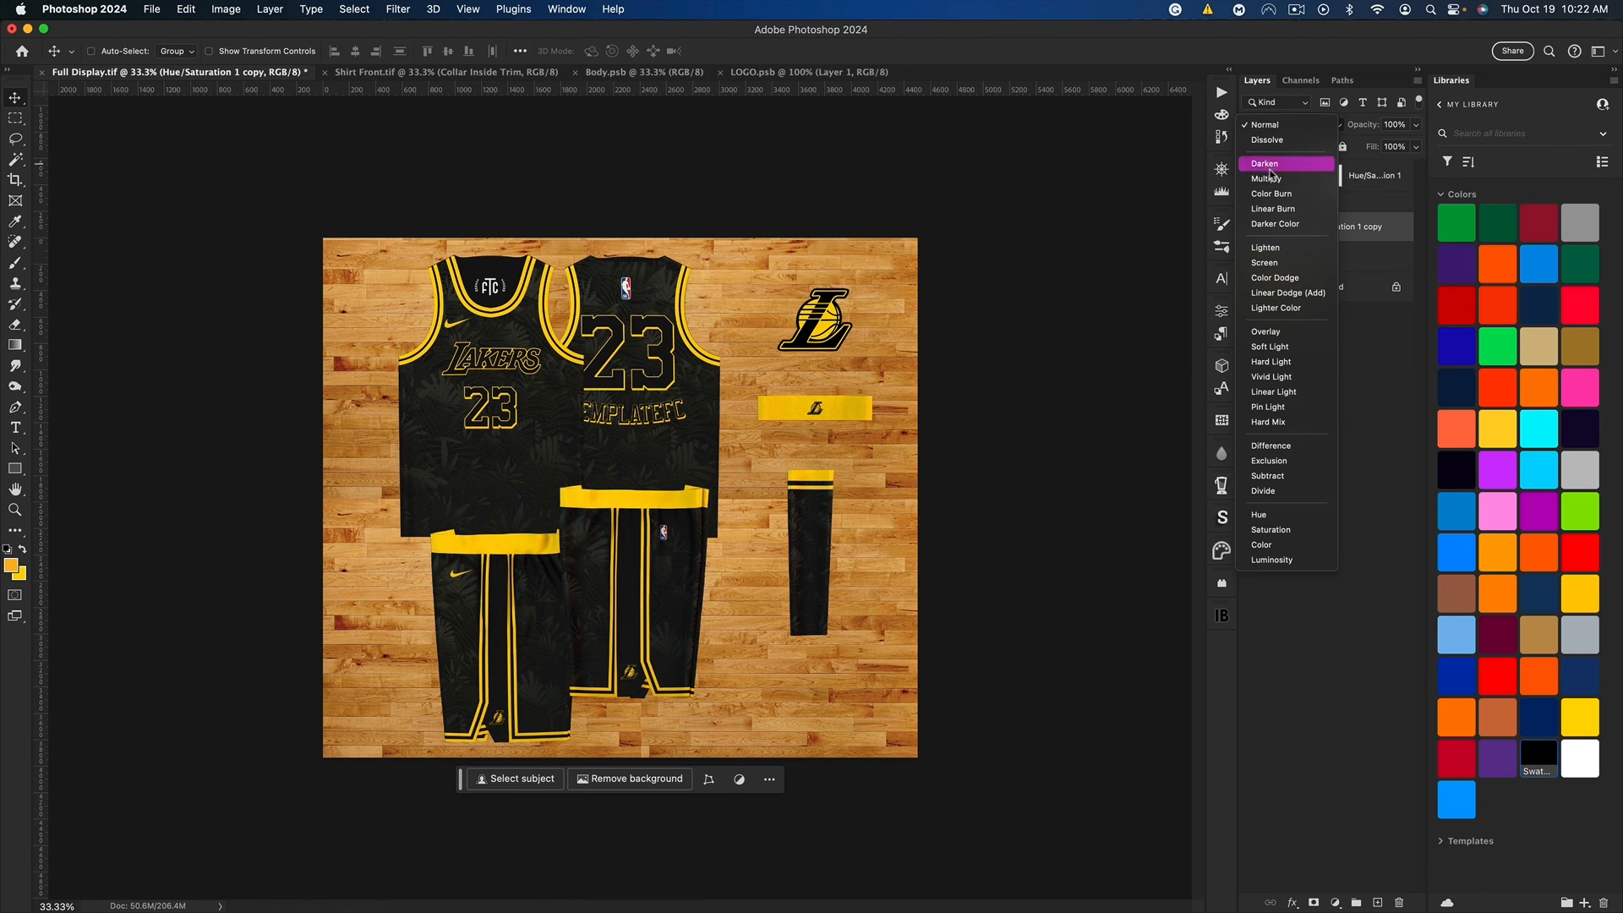
pyautogui.click(1285, 174)
pyautogui.click(1397, 124)
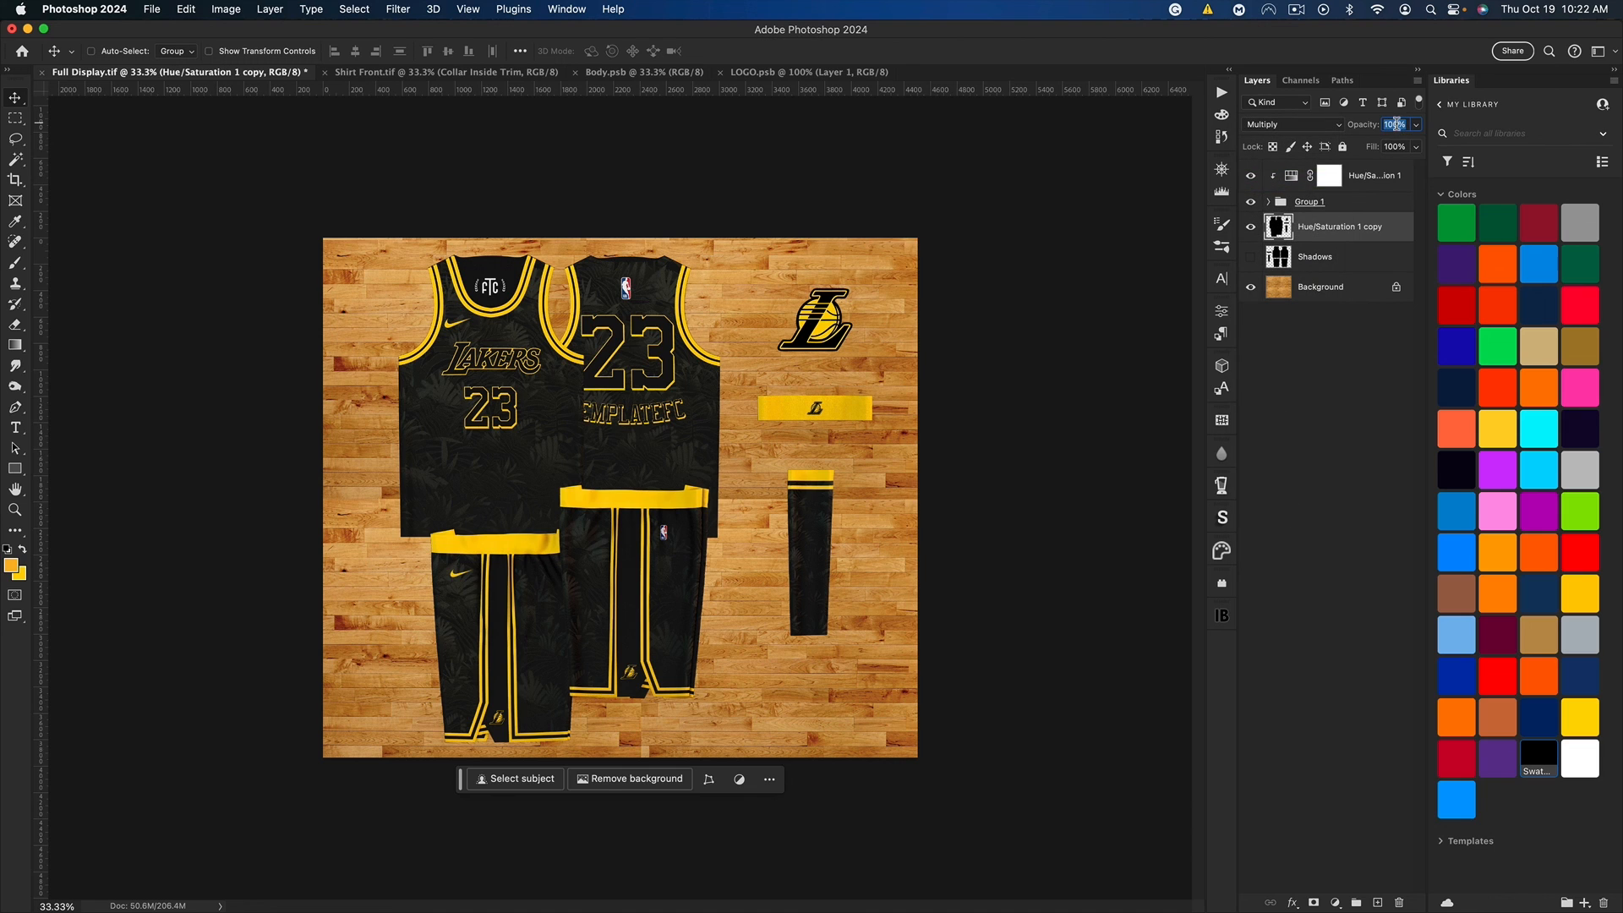
pyautogui.write('55')
pyautogui.press('Return')
# Step: Apply a Motion Blur to the black copy with an angle of -50° and a distance of 176 pixels
pyautogui.click(397, 9)
pyautogui.moveTo(478, 216)
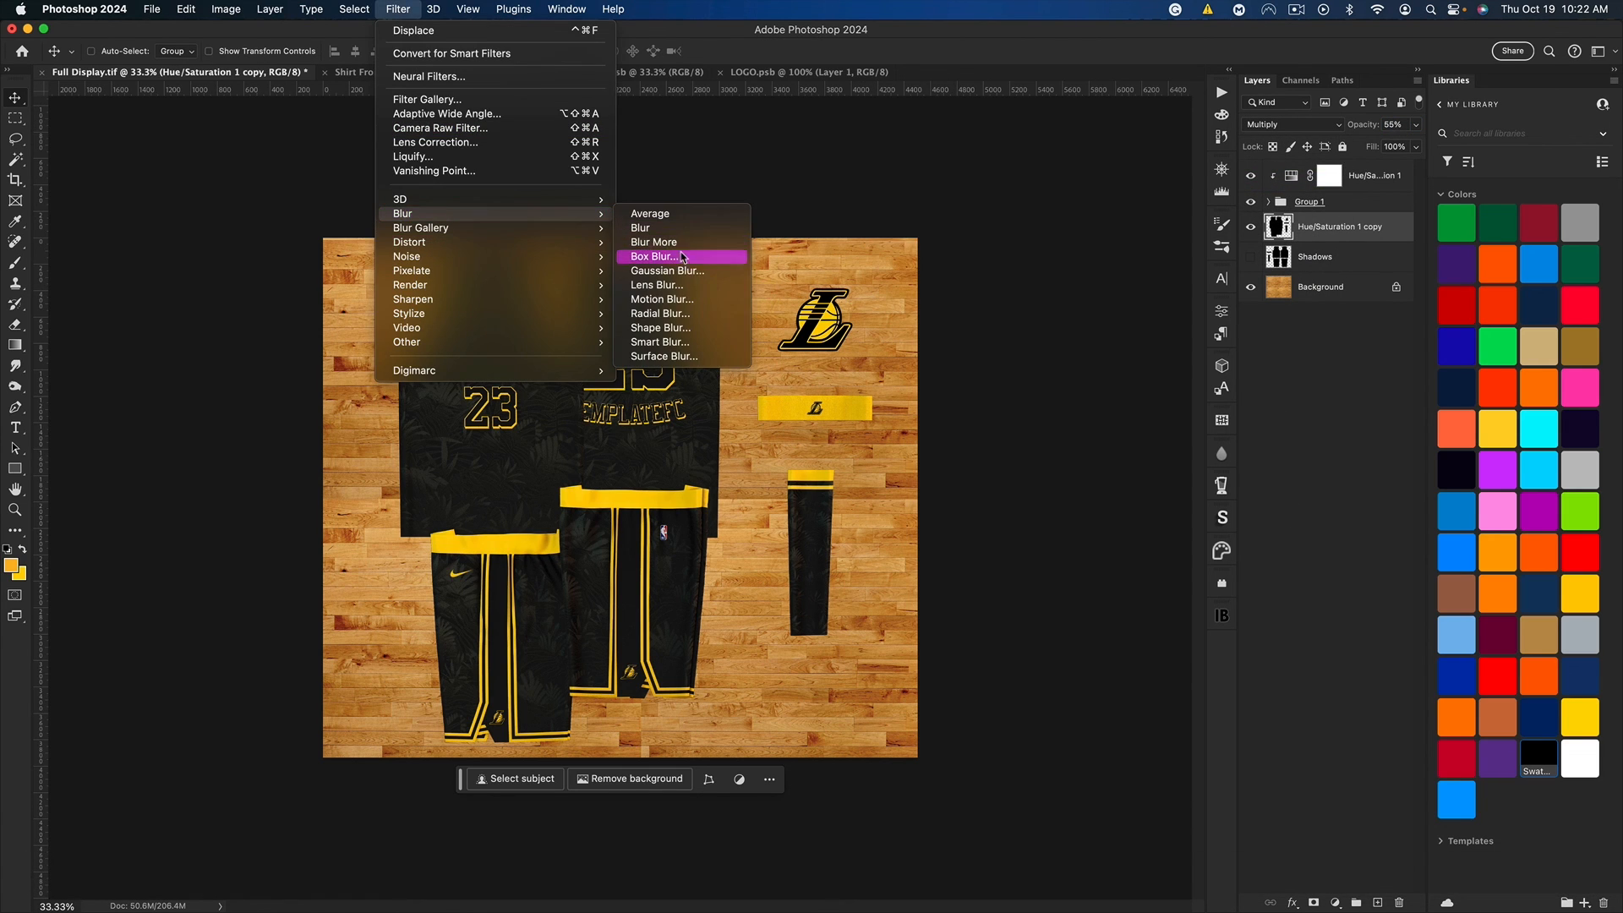
pyautogui.click(662, 300)
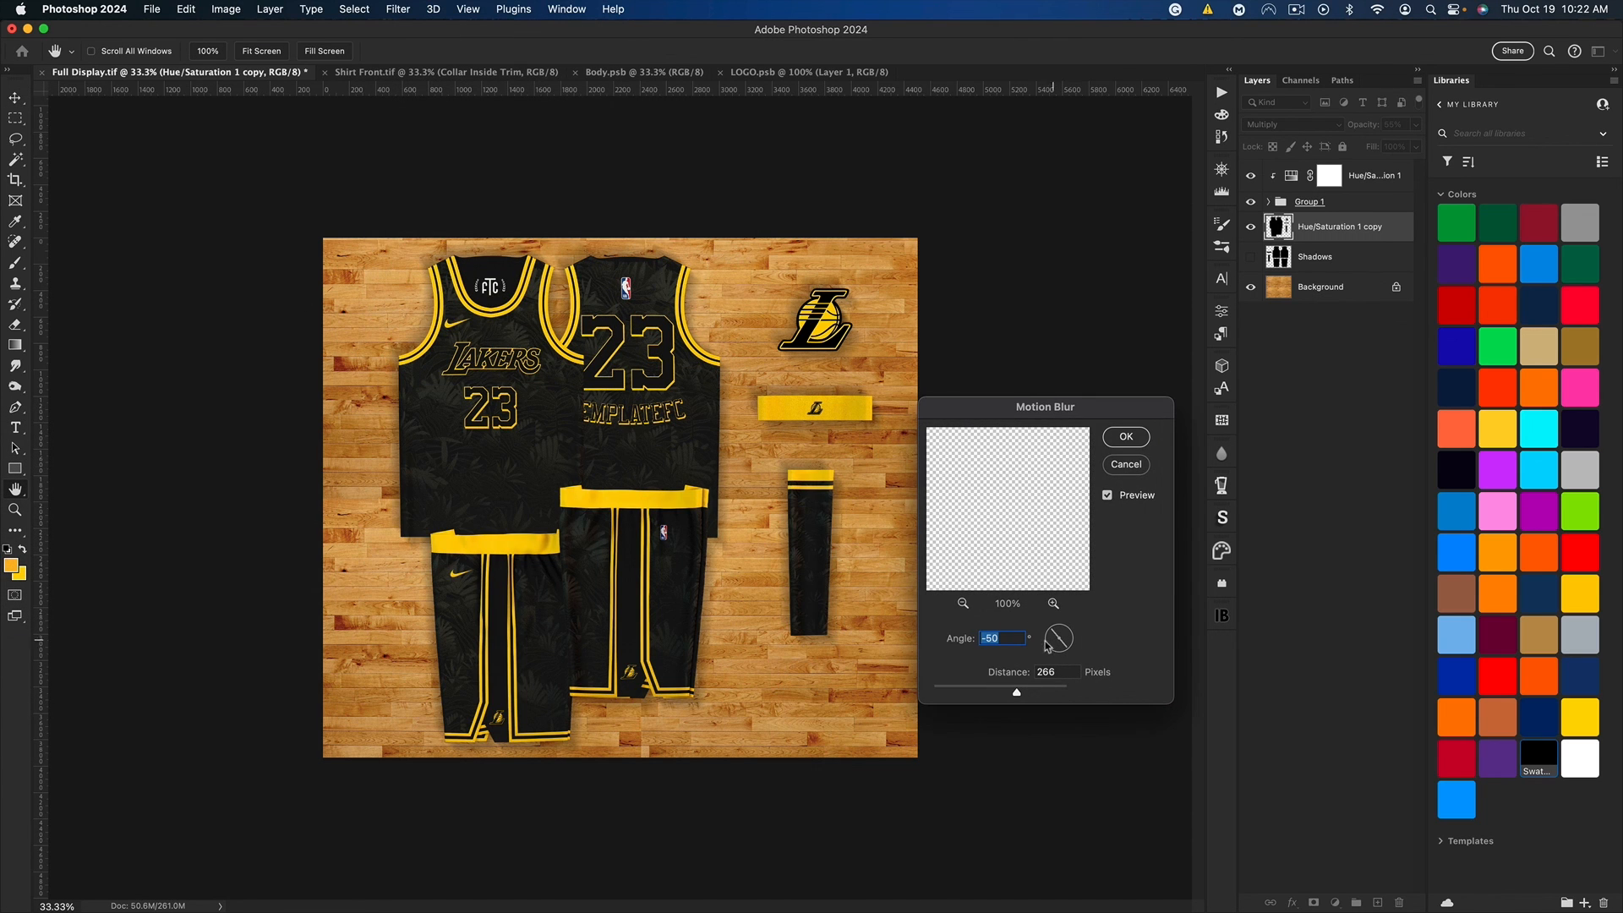
pyautogui.press('Tab')
pyautogui.moveTo(1017, 692); pyautogui.dragTo(998, 695)
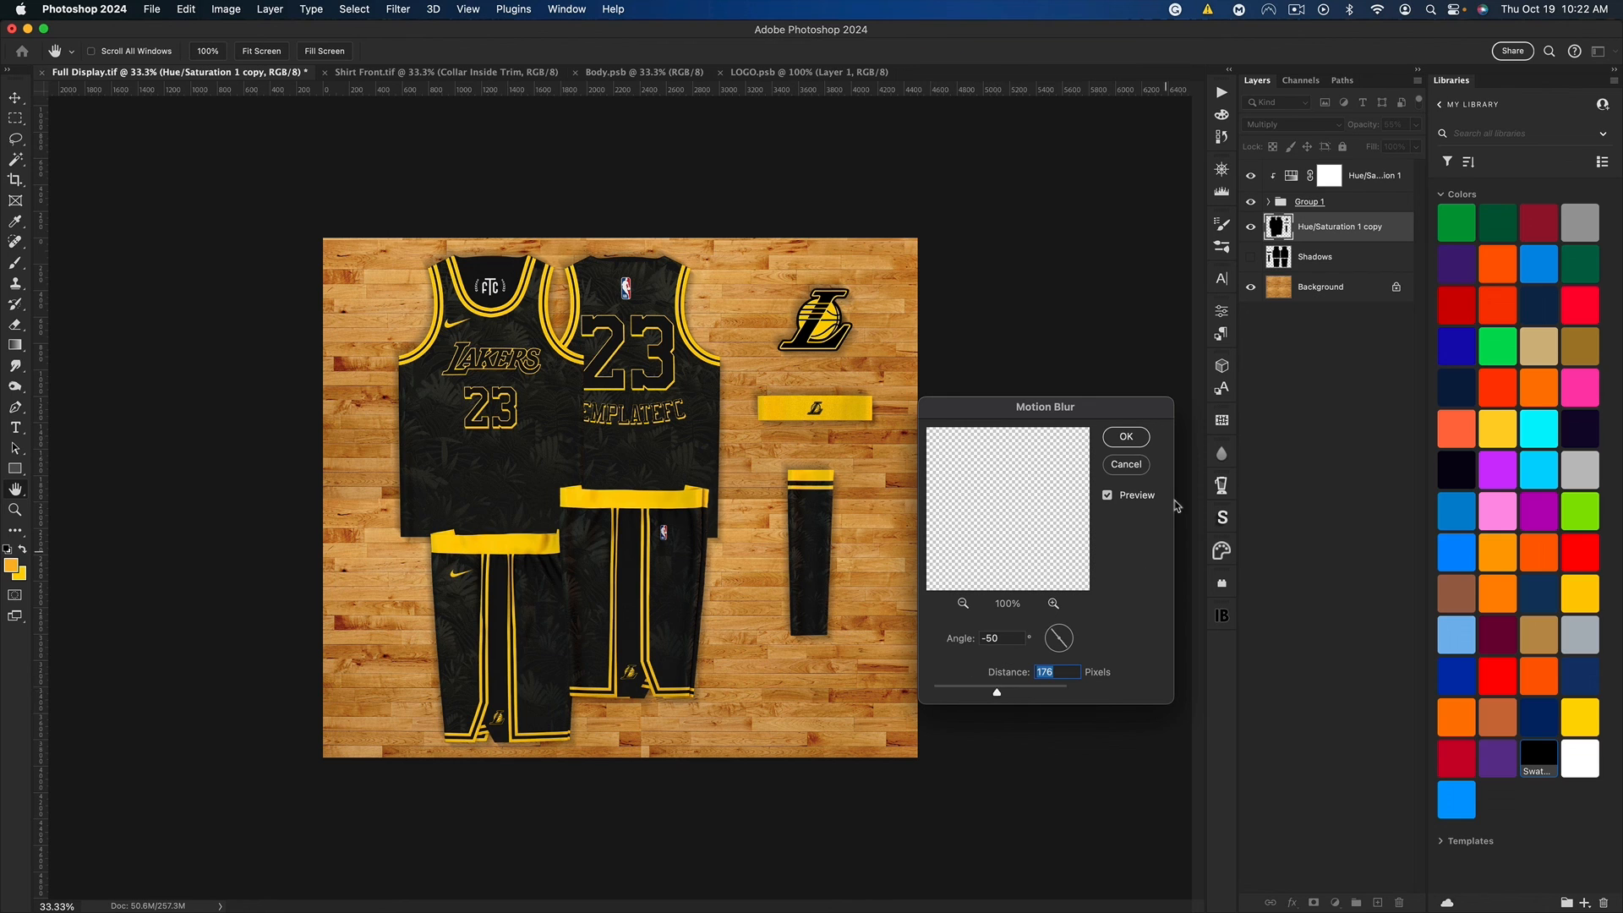
pyautogui.click(1127, 437)
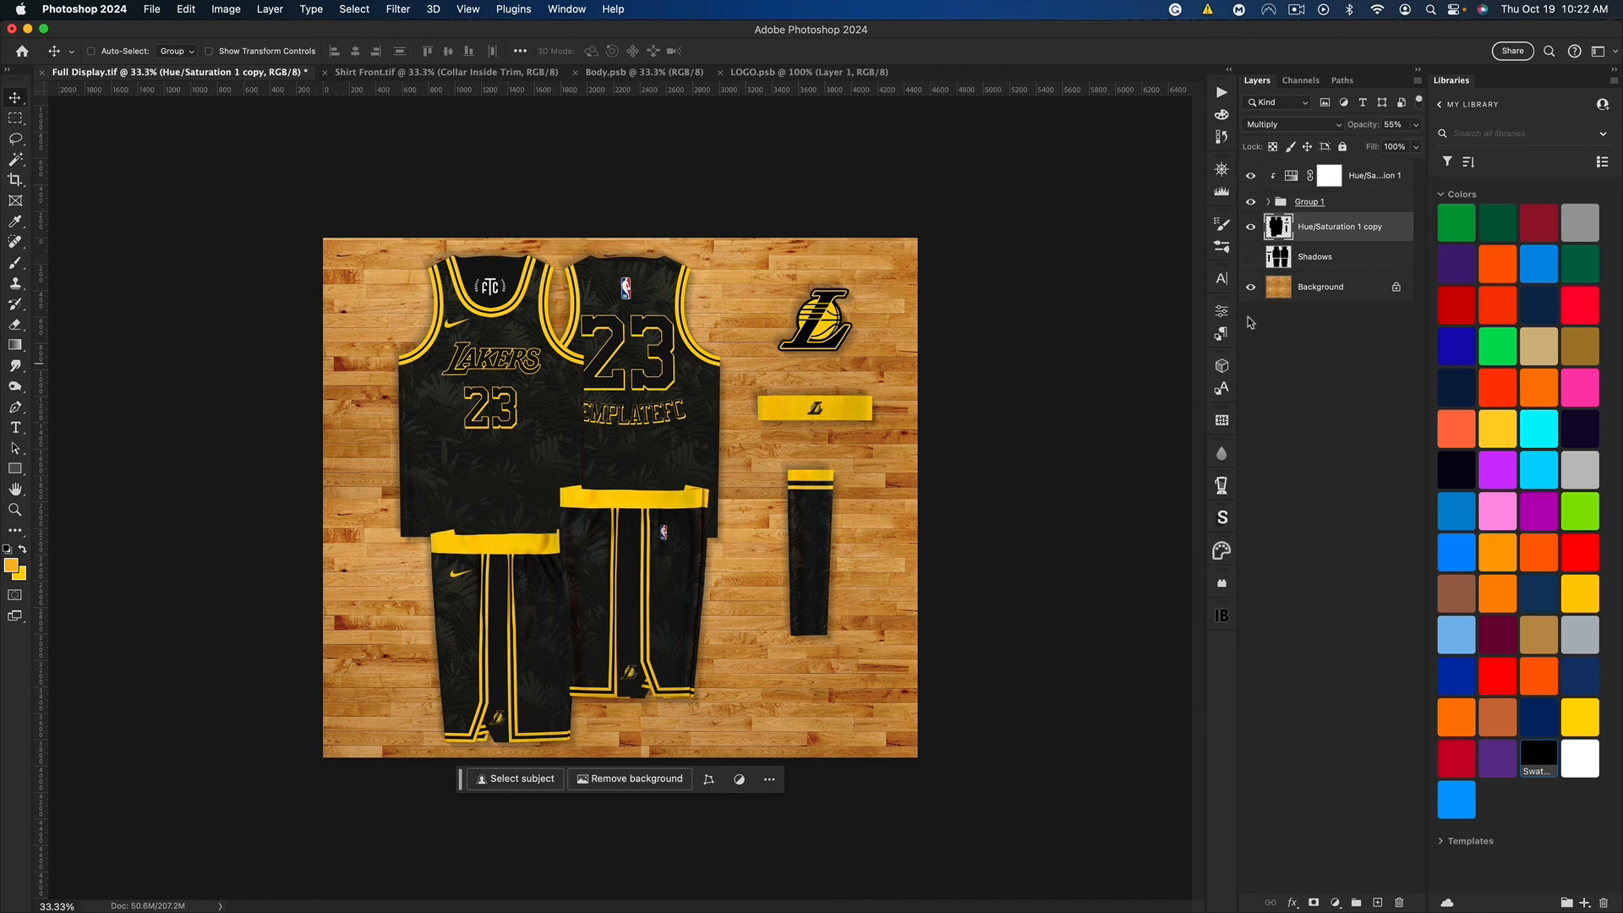
# Step: Compare the mock-up with and without the blurred shadow layer, and view the whole canvas fitted to the window
pyautogui.click(1250, 227)
pyautogui.click(1251, 227)
pyautogui.click(1249, 227)
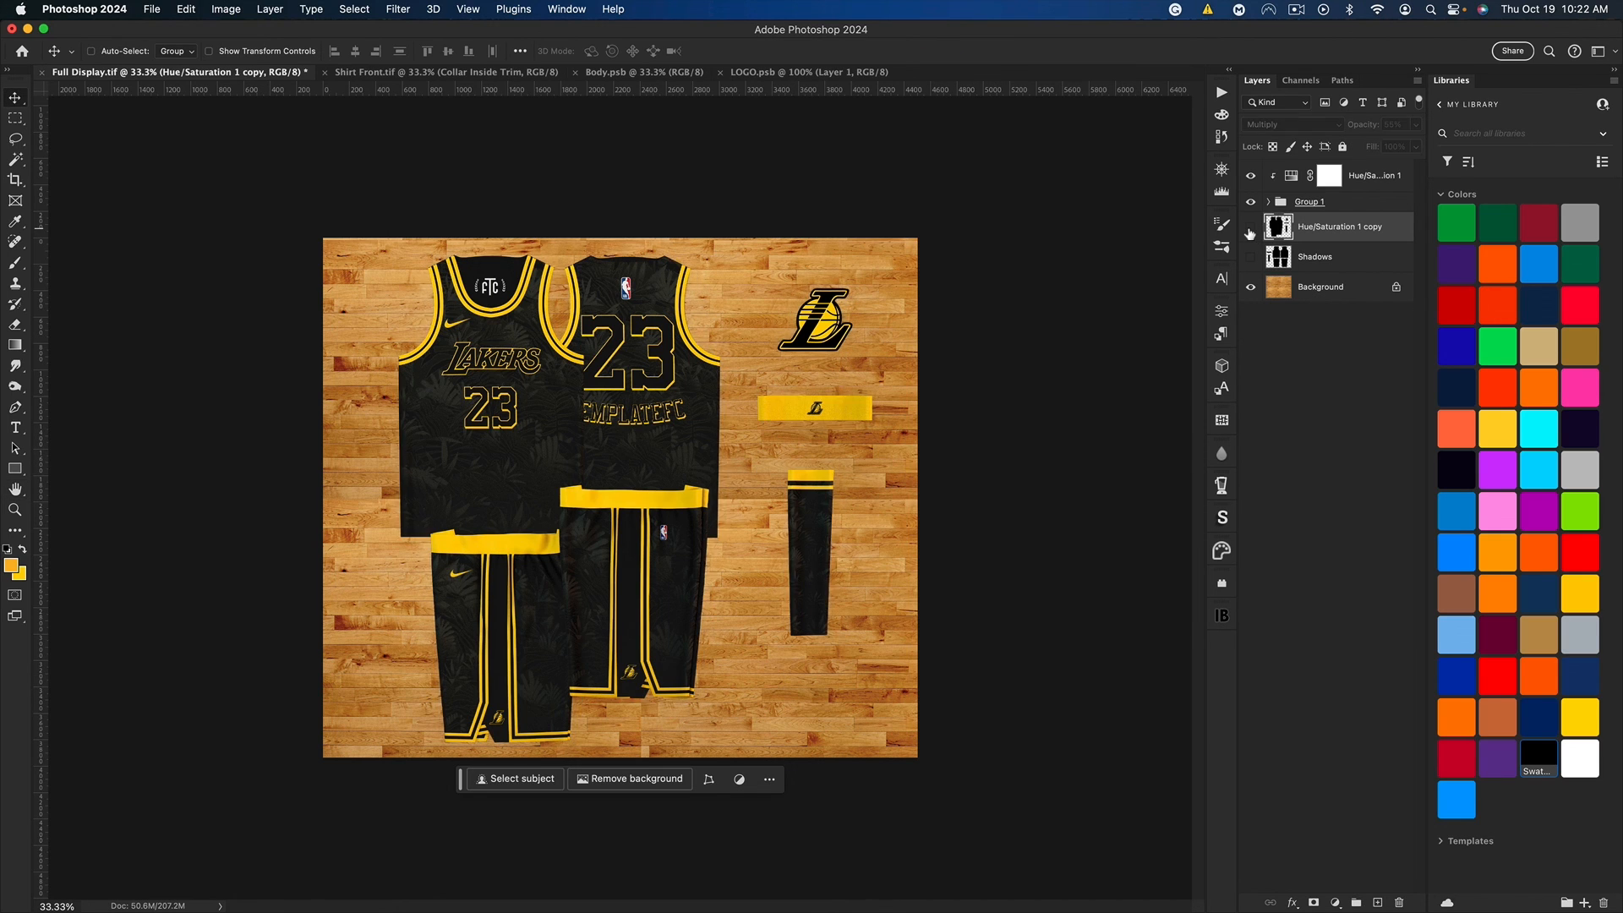
pyautogui.click(1248, 227)
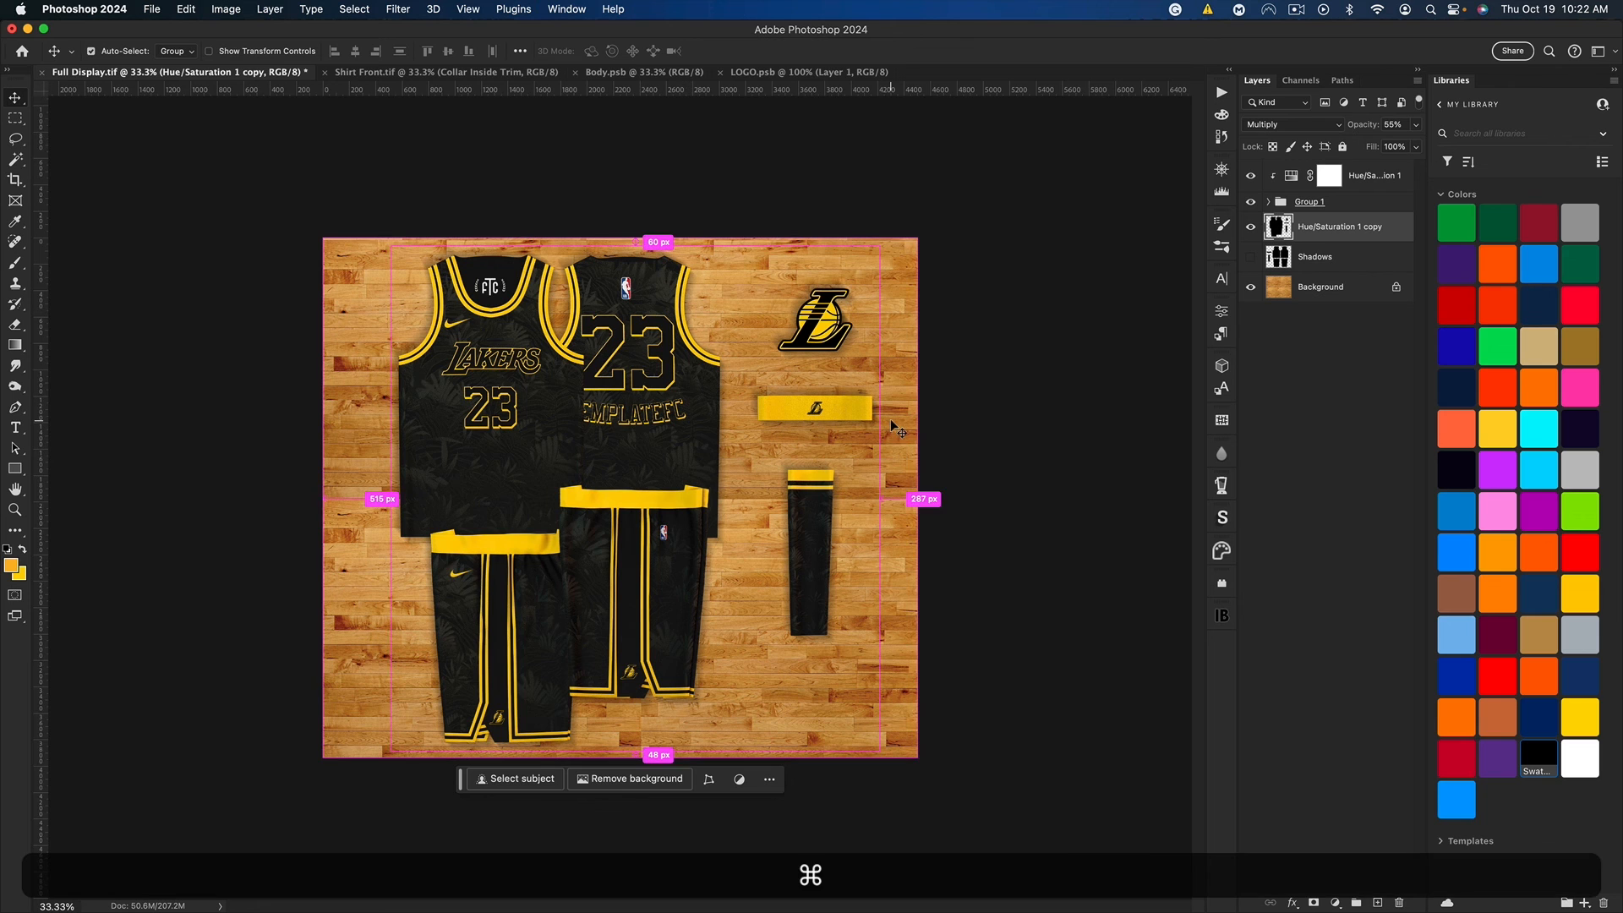
pyautogui.press('super+0')
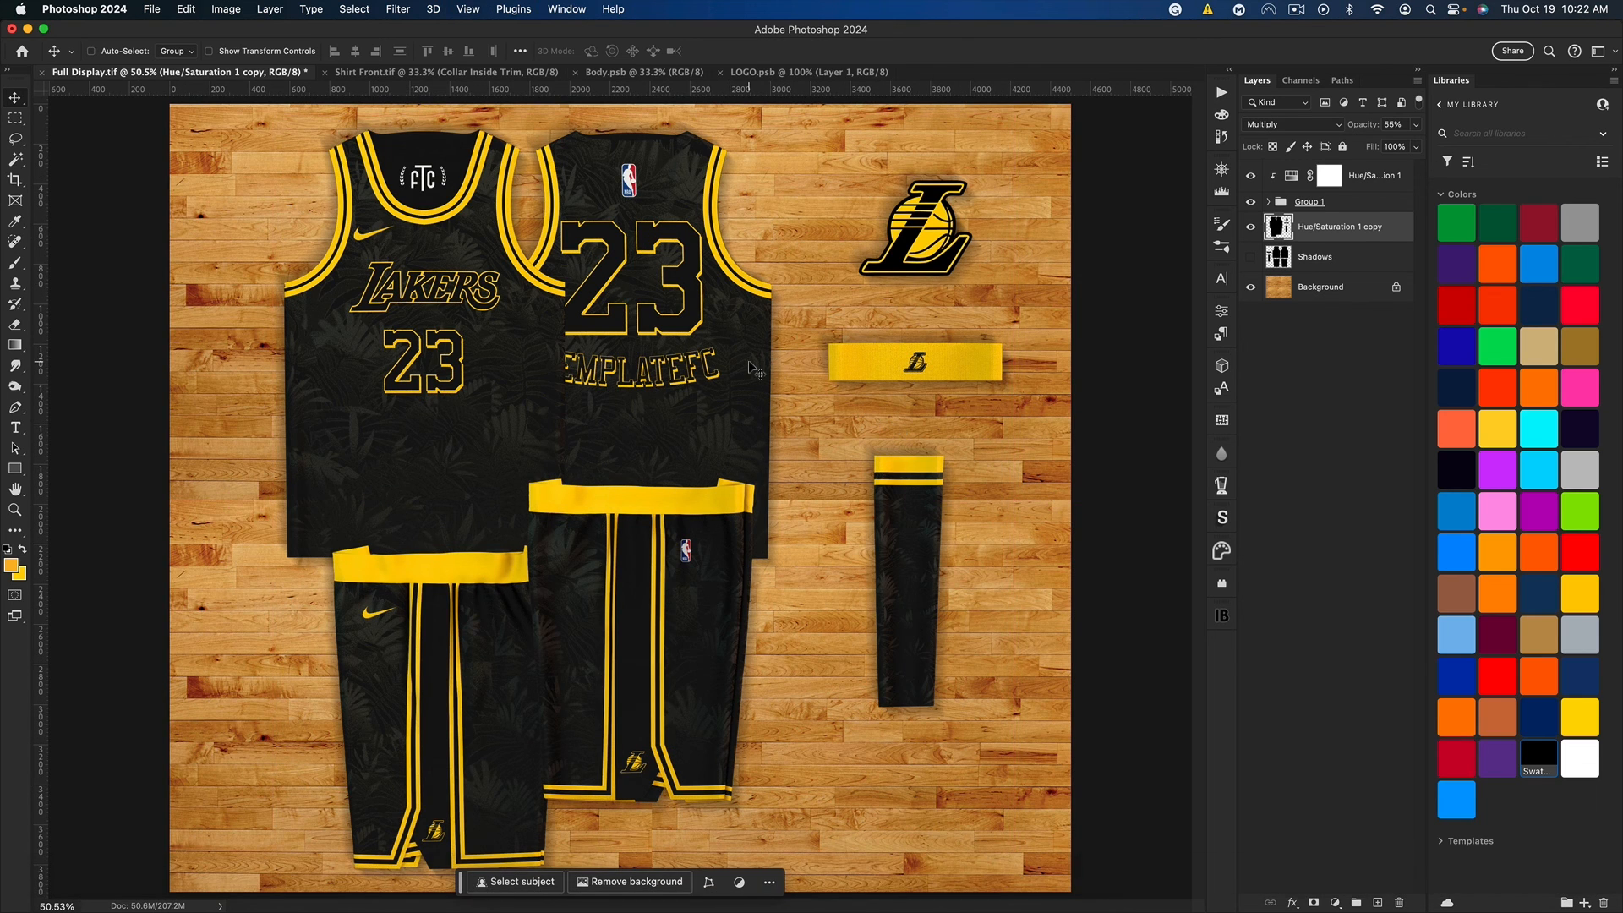